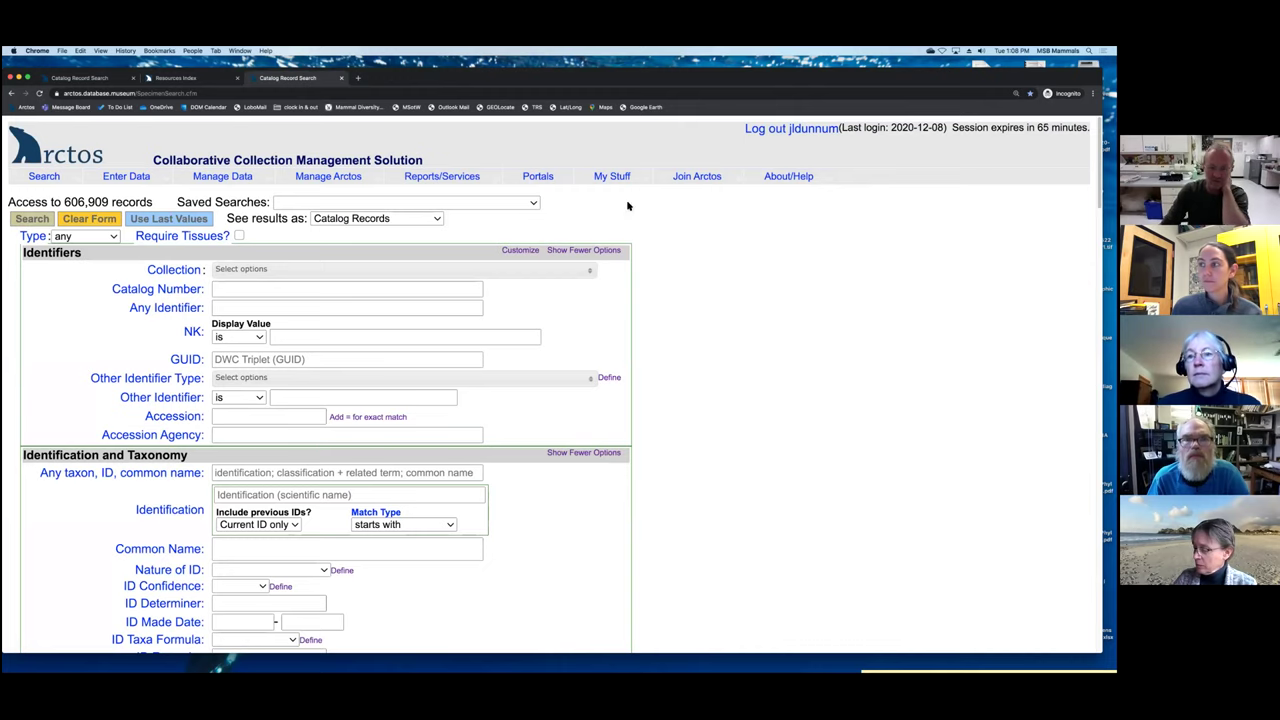
- Open the Prospective Collection Request form for joining Arctos, review its questions, and close it
mouse_move(648, 184)
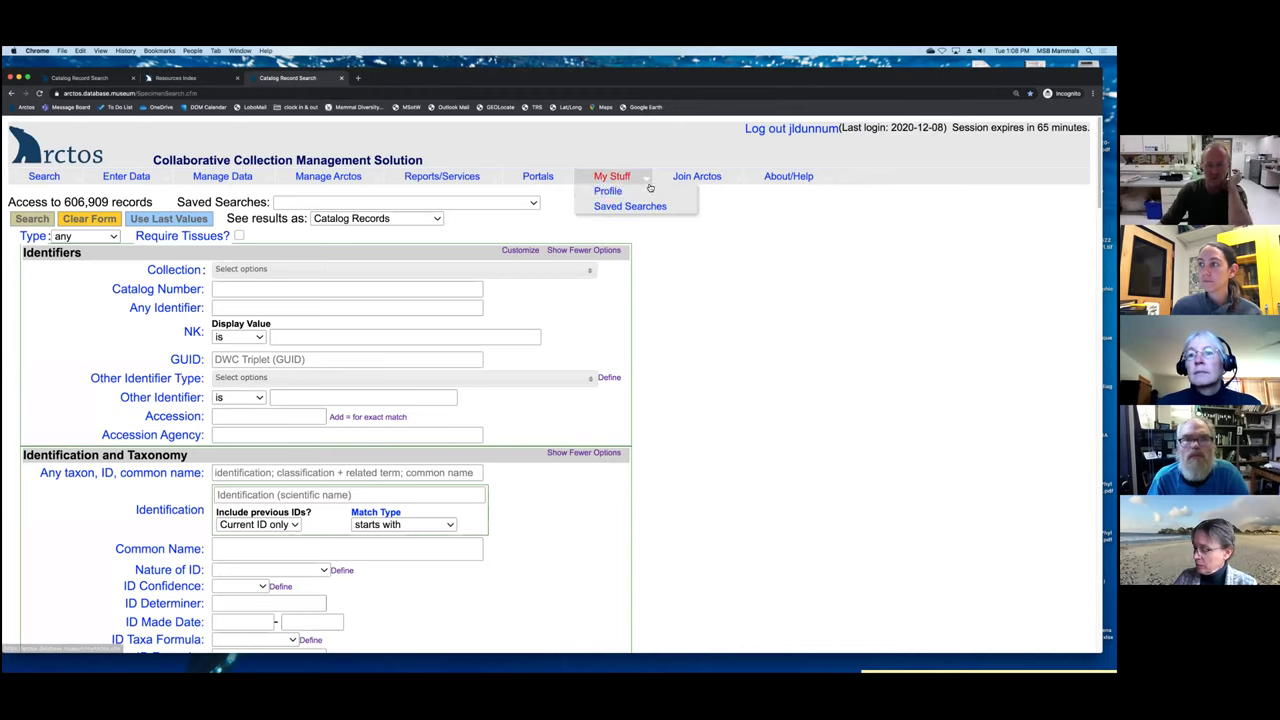
click(701, 179)
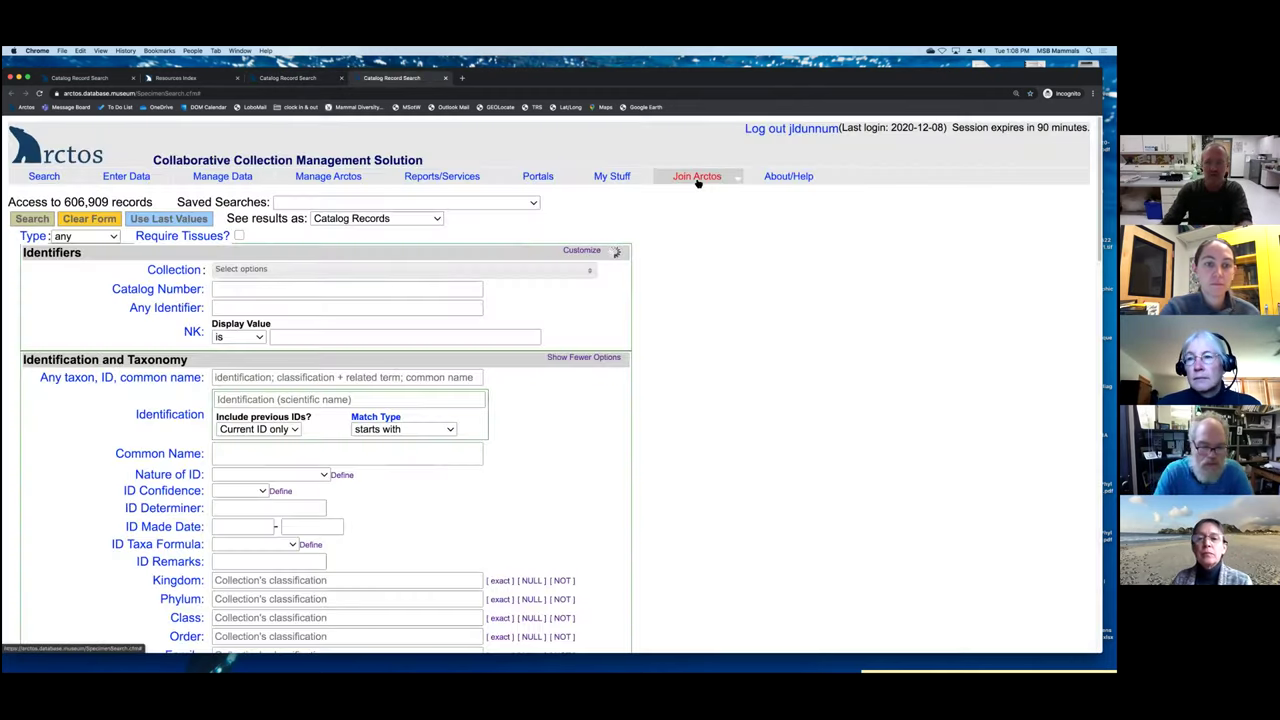
mouse_move(735, 182)
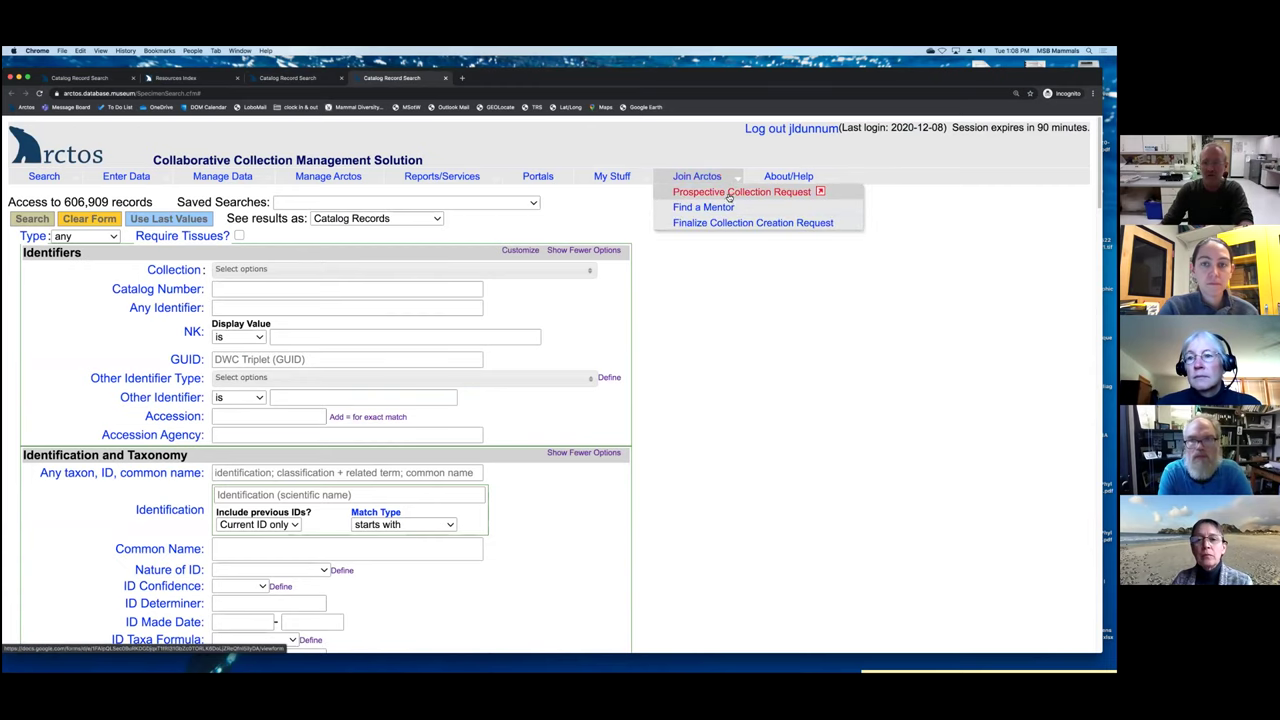
click(729, 193)
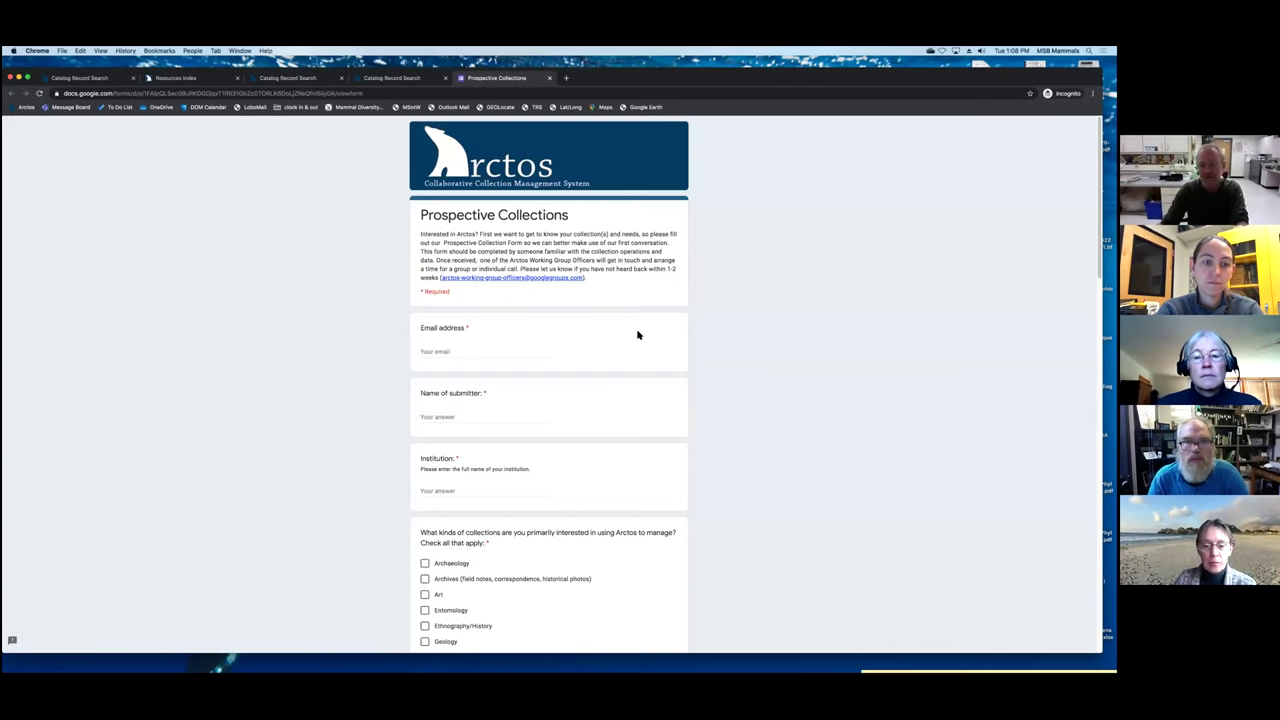
scroll(637, 335, down, 2)
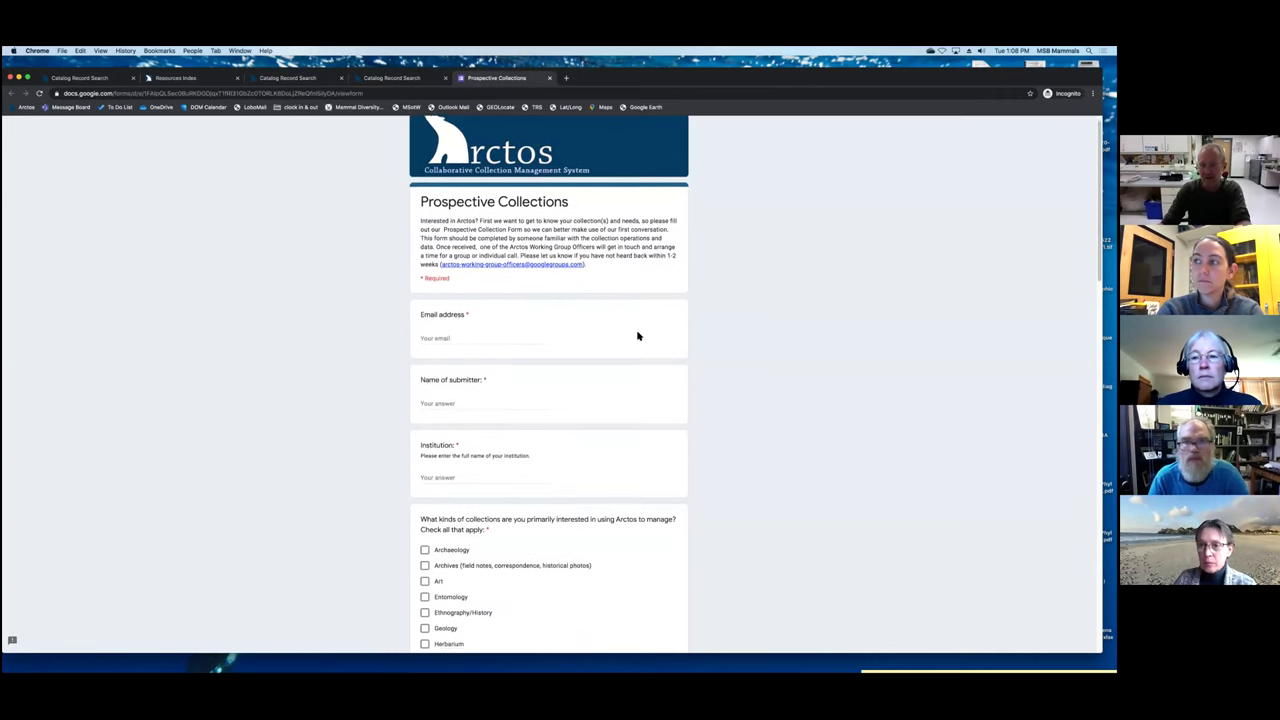
scroll(637, 335, down, 2)
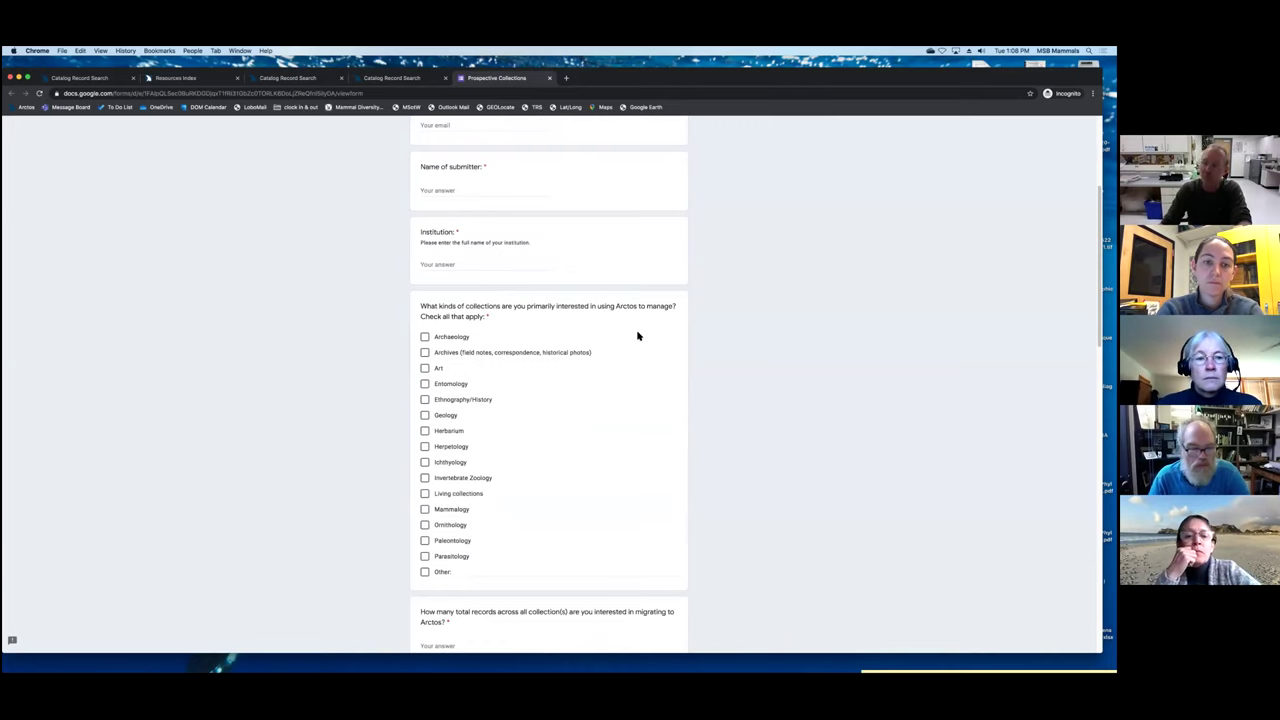
scroll(637, 335, up, 4)
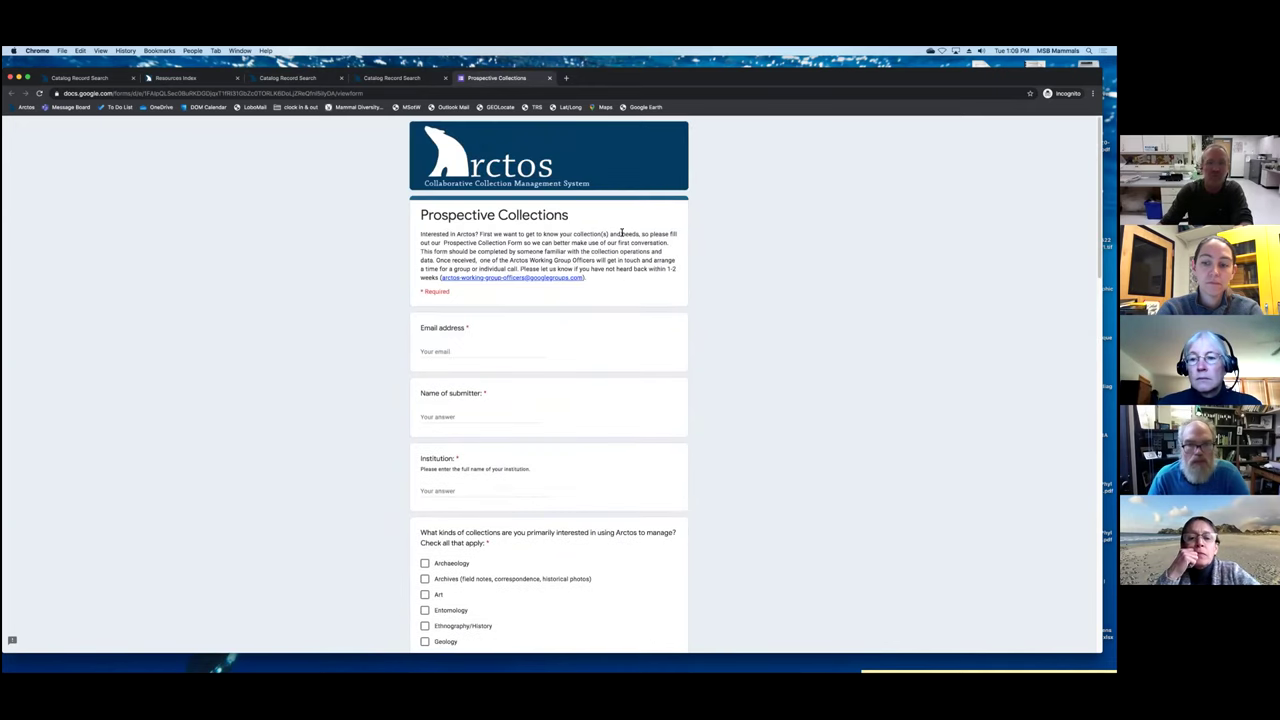
click(549, 78)
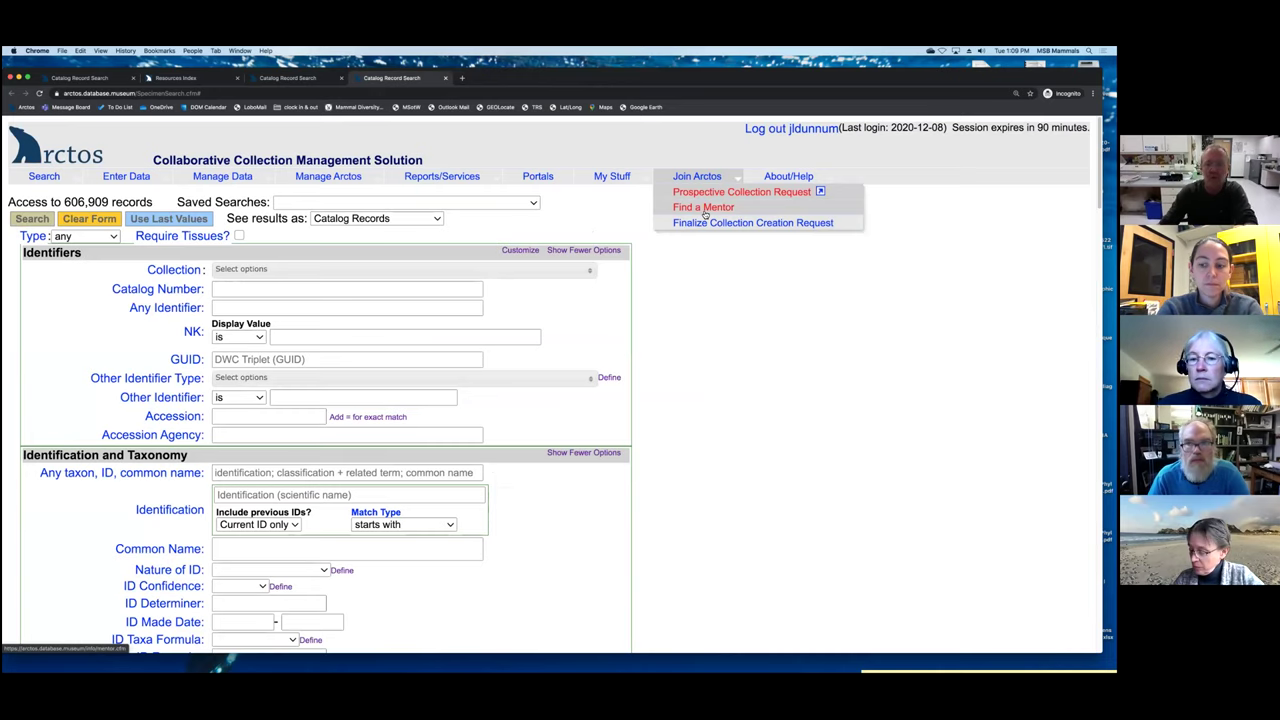
mouse_move(618, 178)
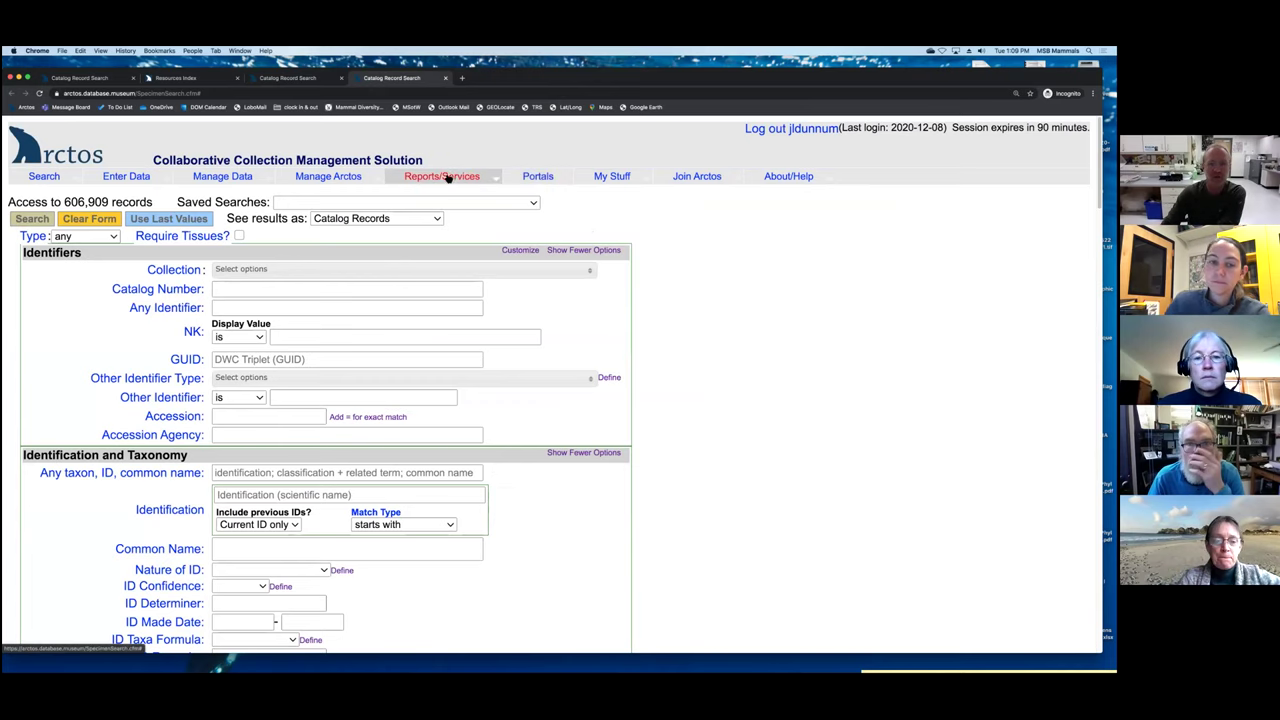
mouse_move(446, 178)
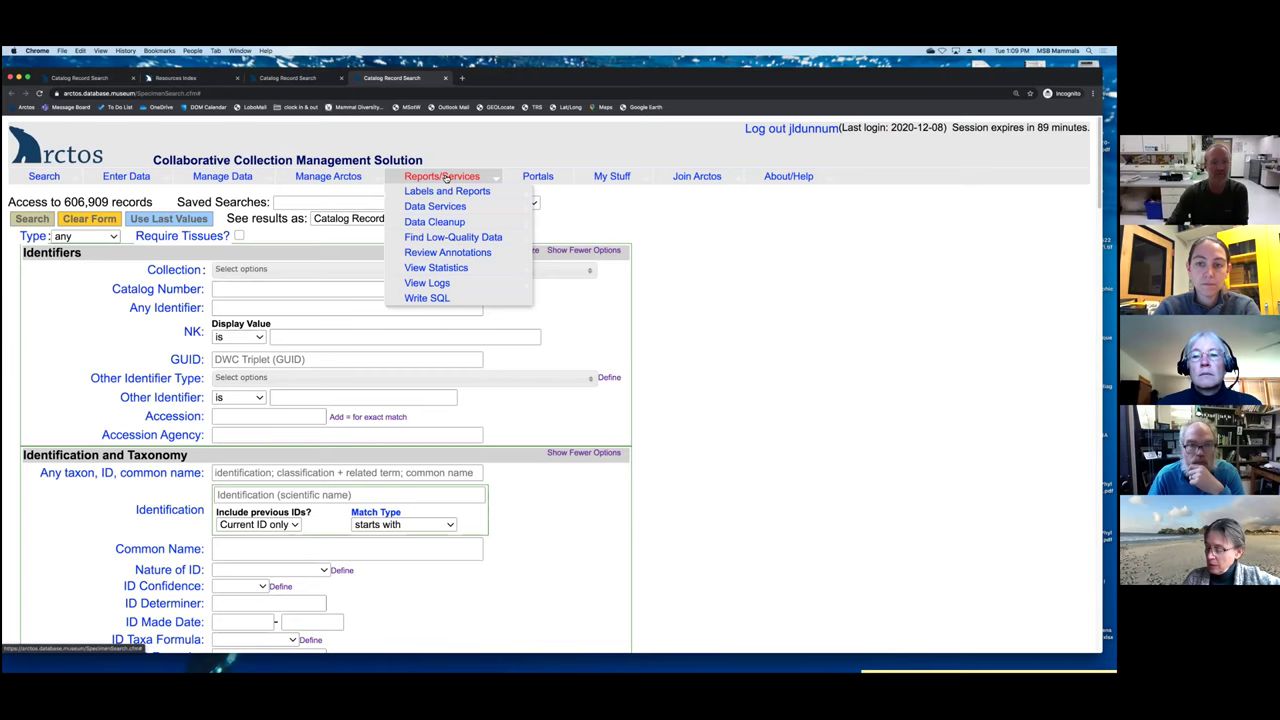
mouse_move(445, 223)
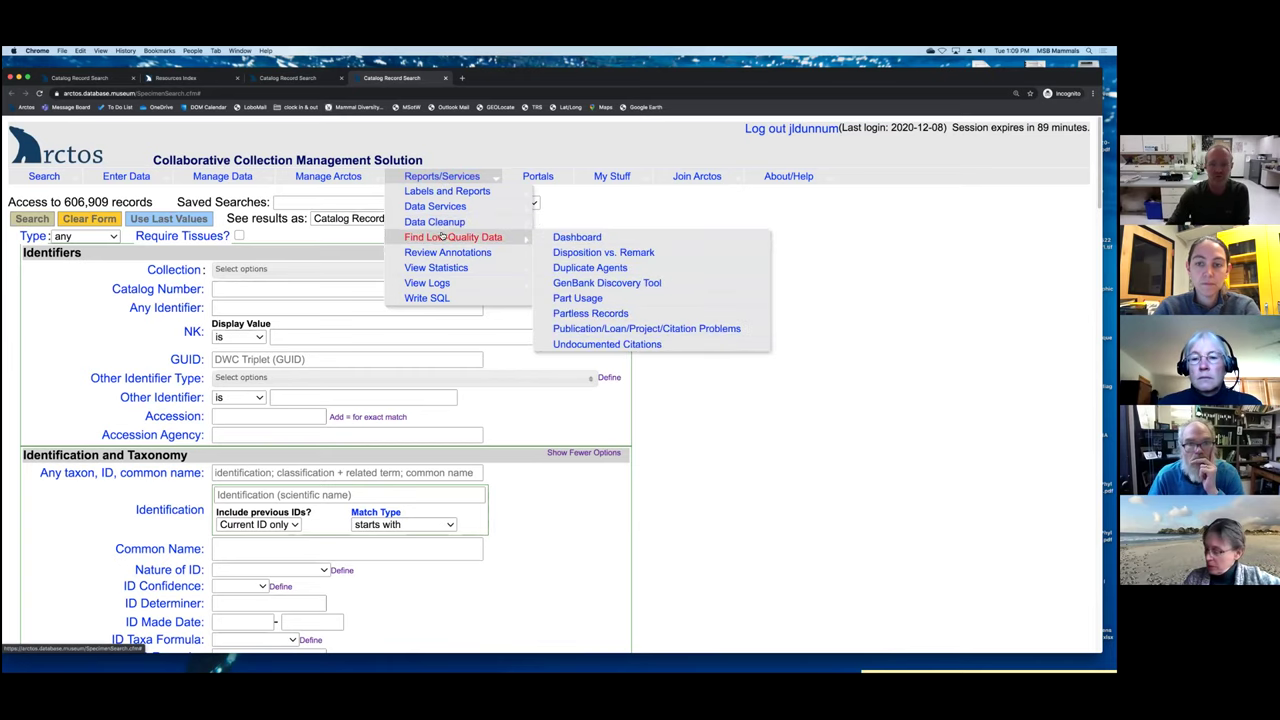
mouse_move(439, 268)
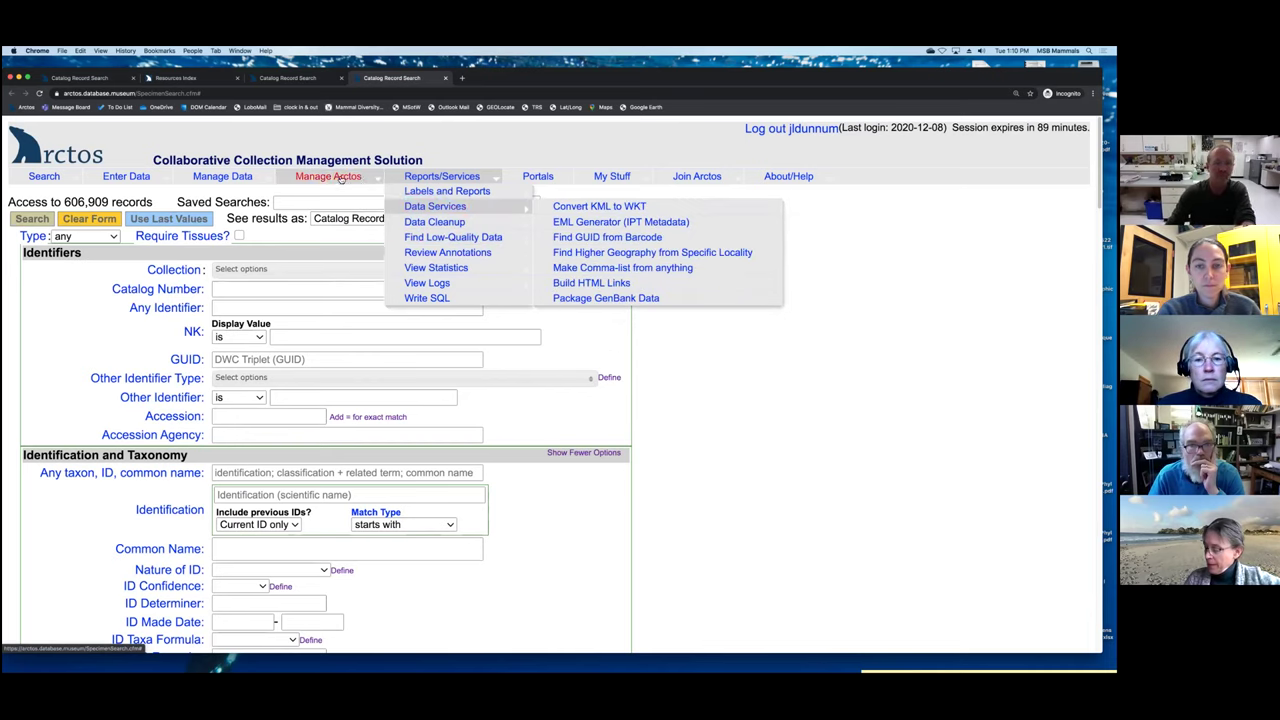
mouse_move(325, 178)
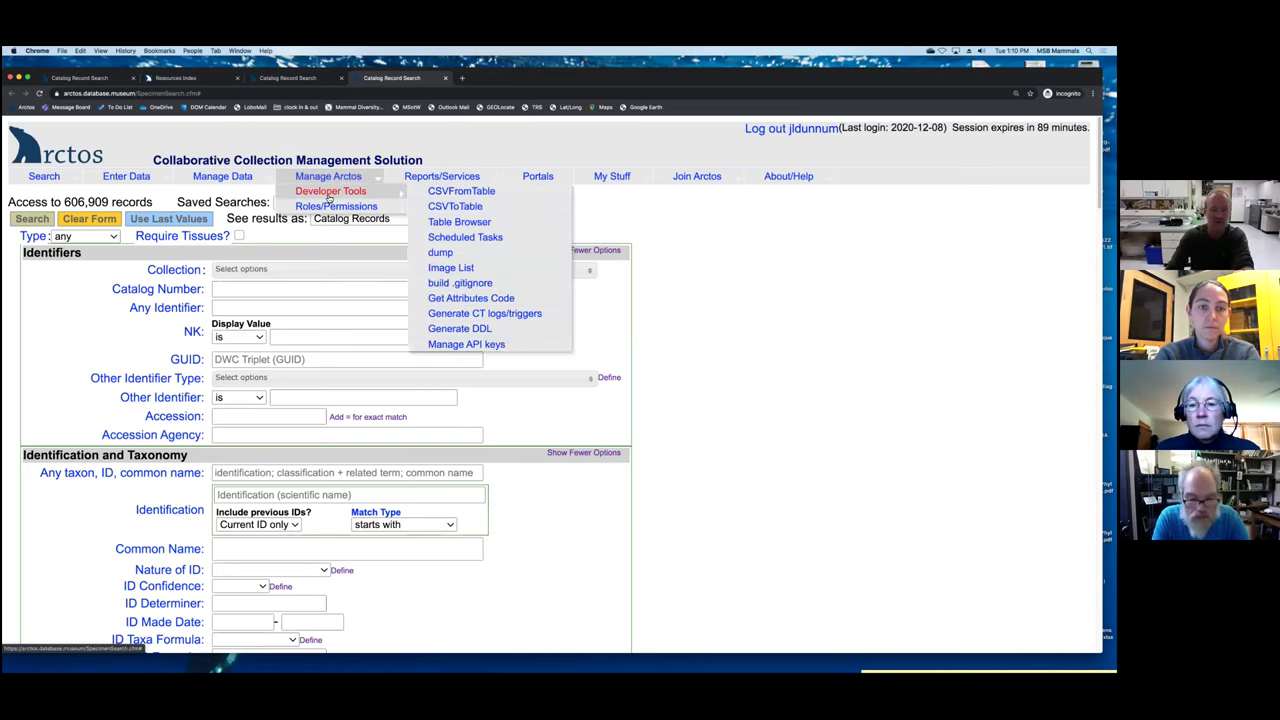
mouse_move(327, 206)
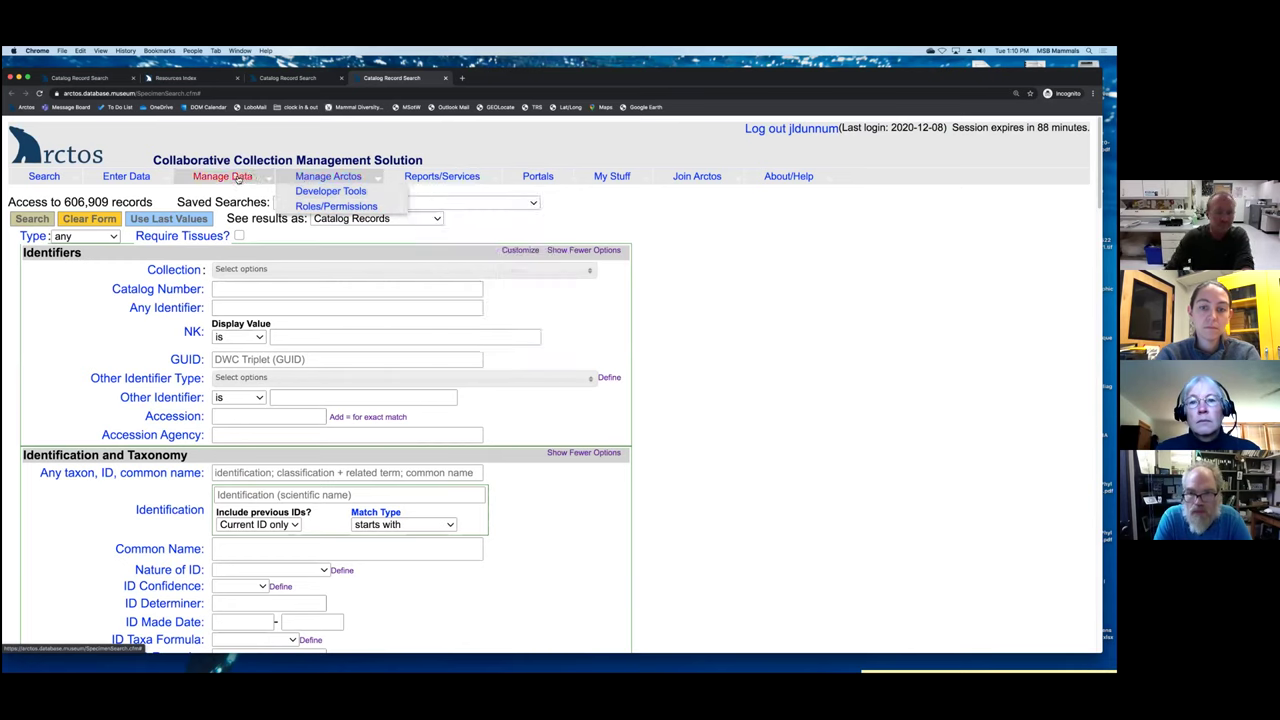
- Open the agent management page and search any part of any name for the collection manager's last name
mouse_move(237, 178)
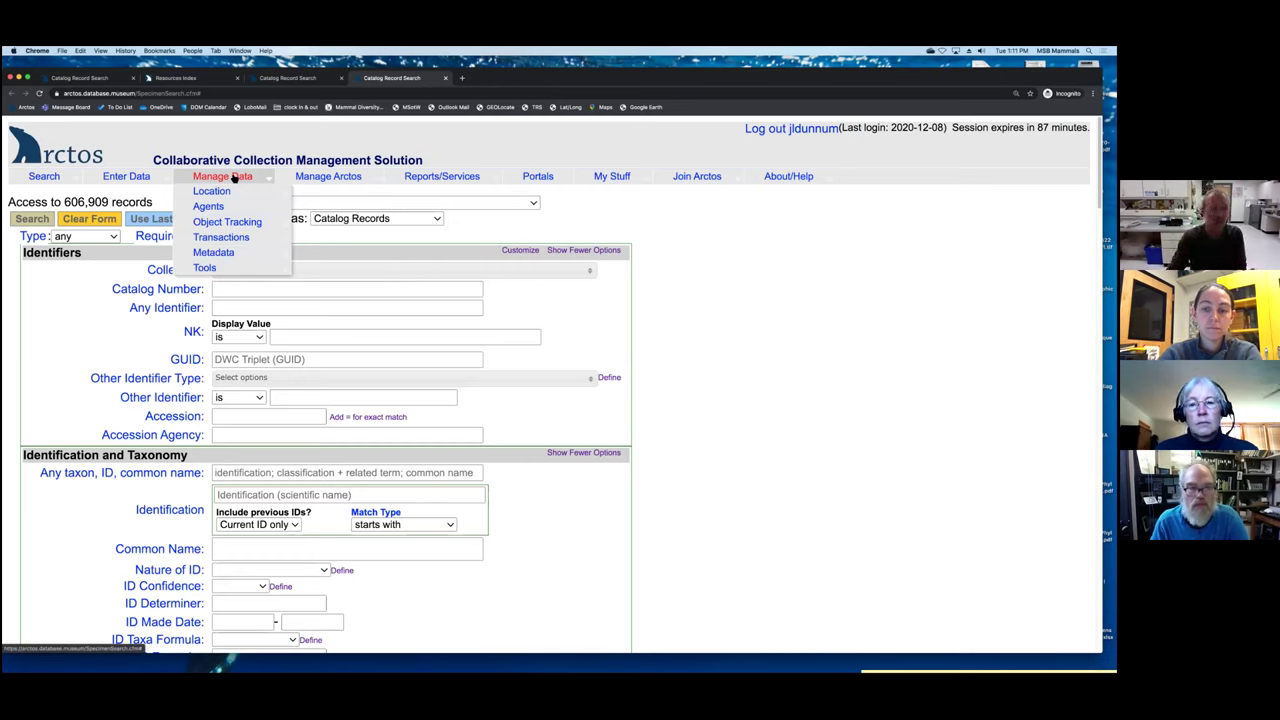
click(212, 207)
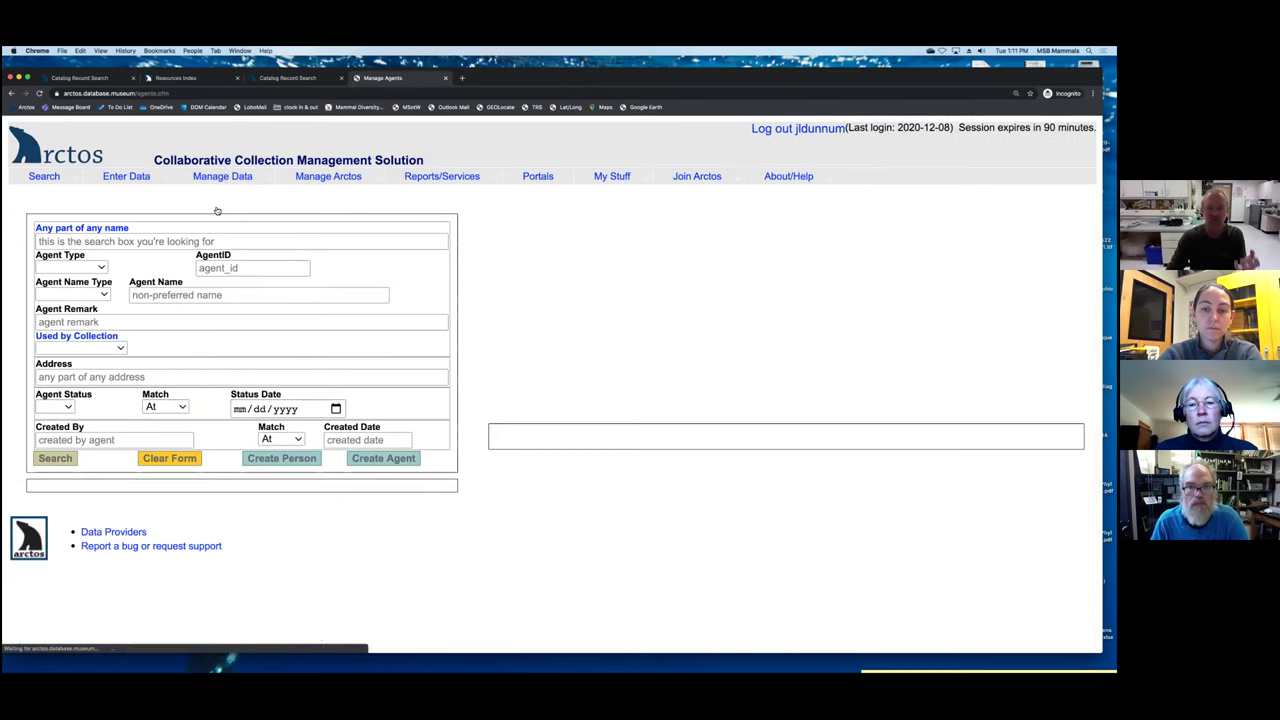
click(163, 241)
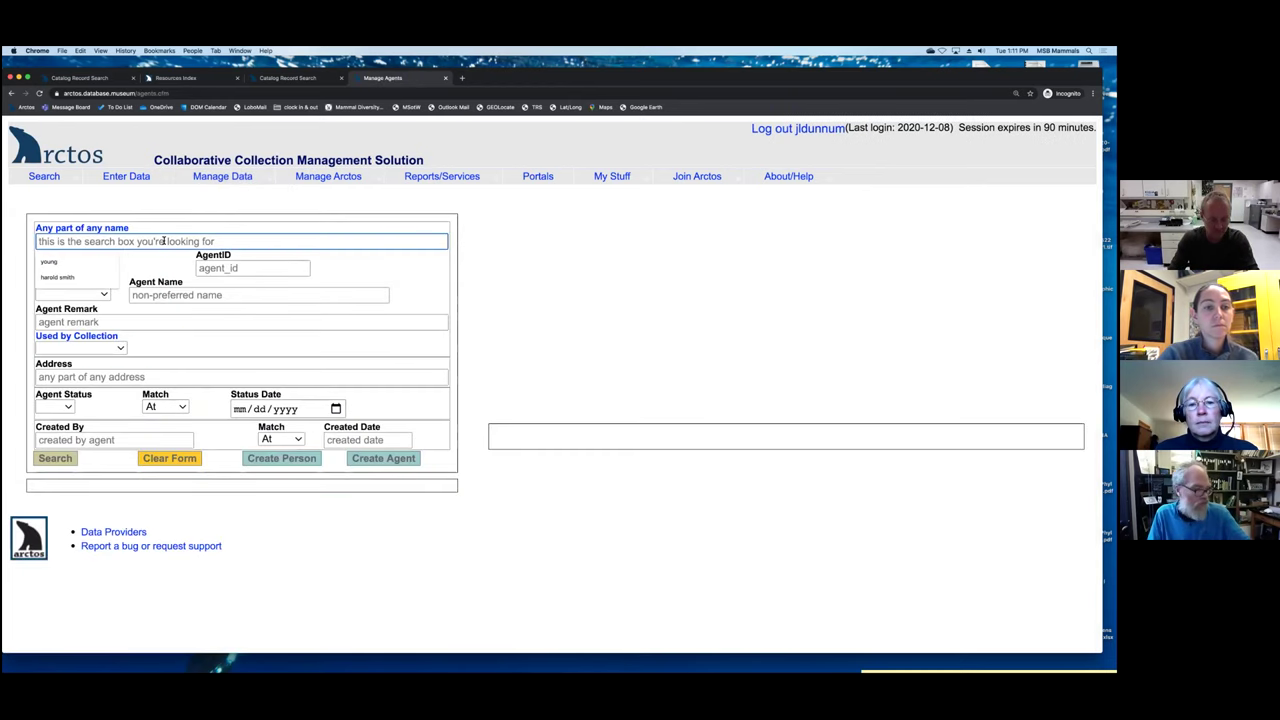
text(dunnum)
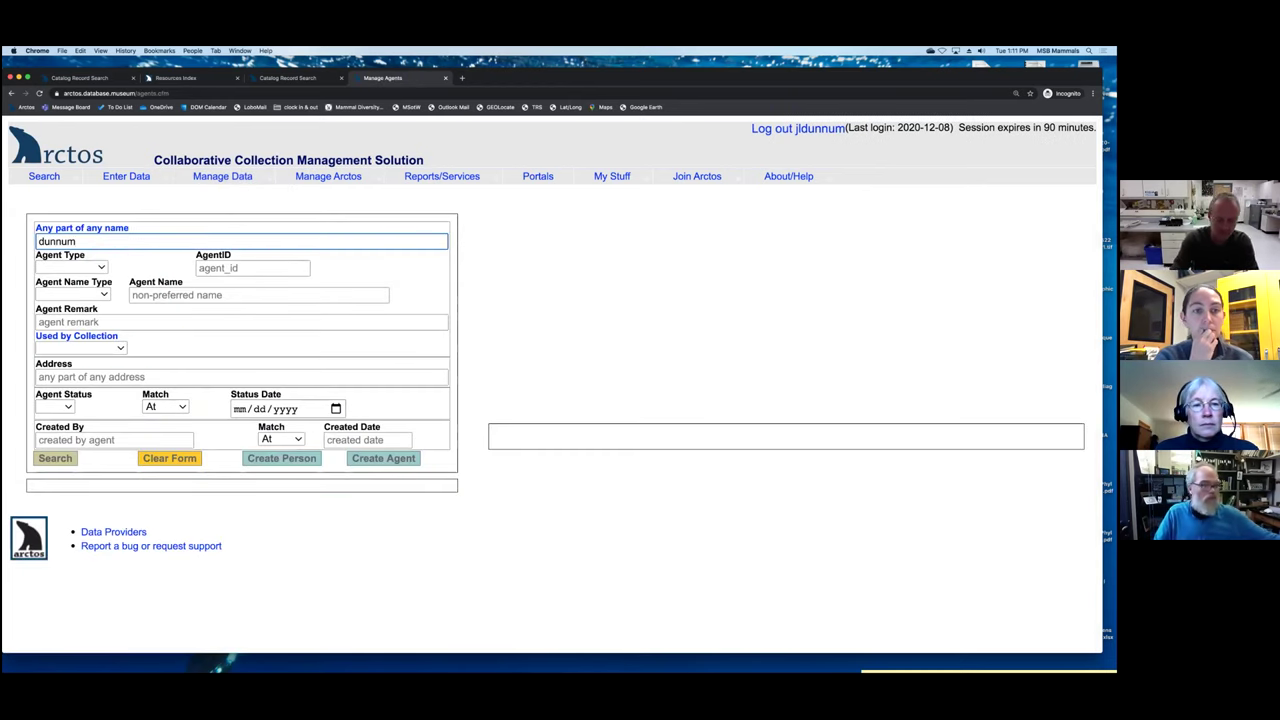
key(Return)
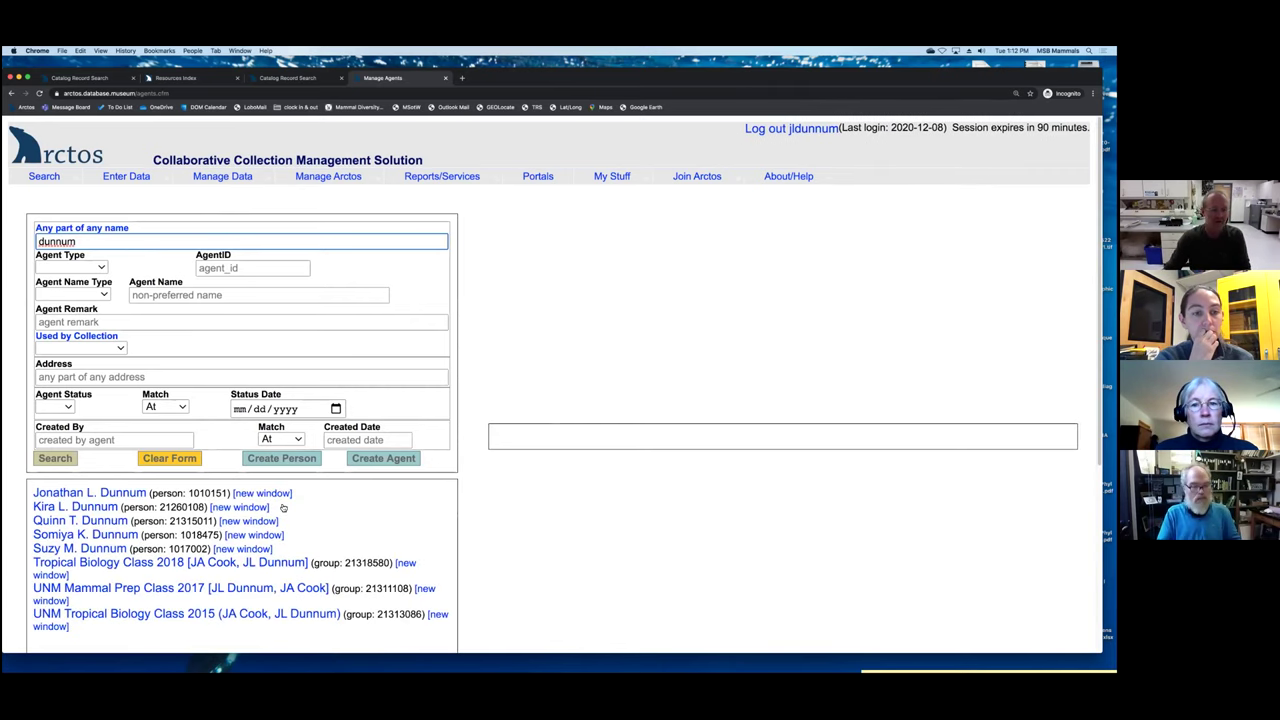
- Open the collection manager's agent record from the search results and bring up its Agent Activity report
click(92, 495)
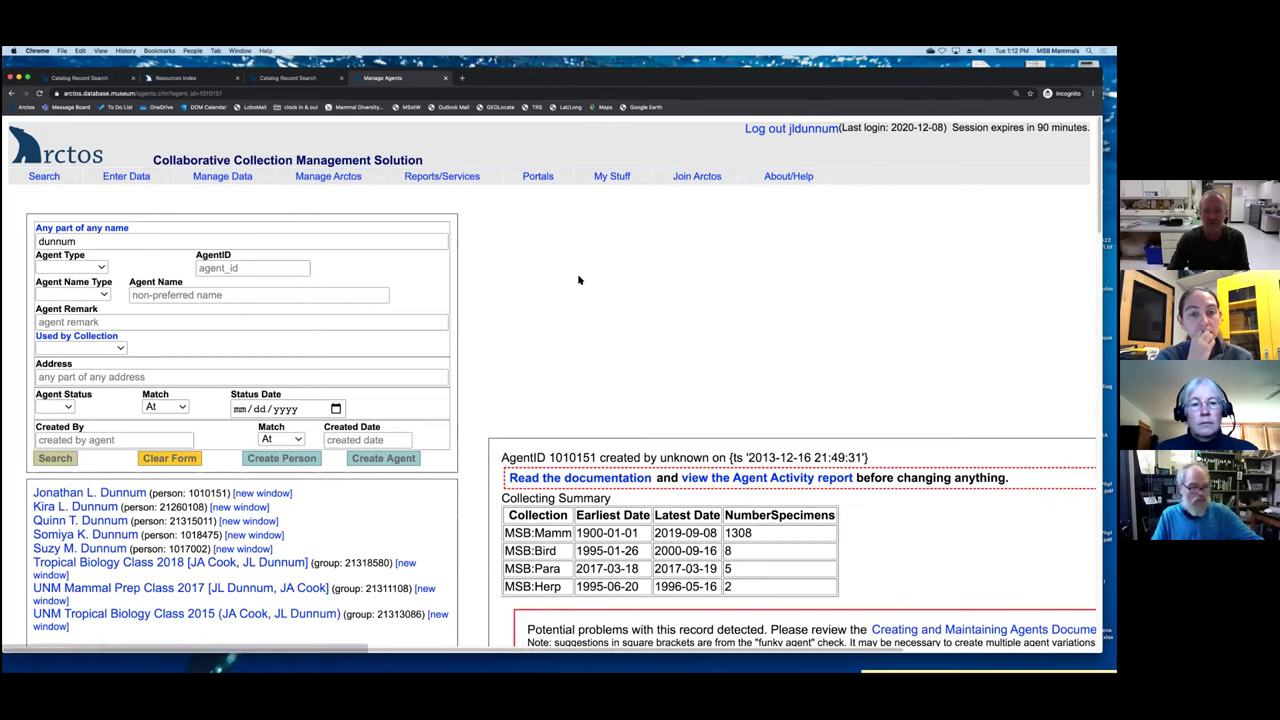
scroll(650, 275, down, 3)
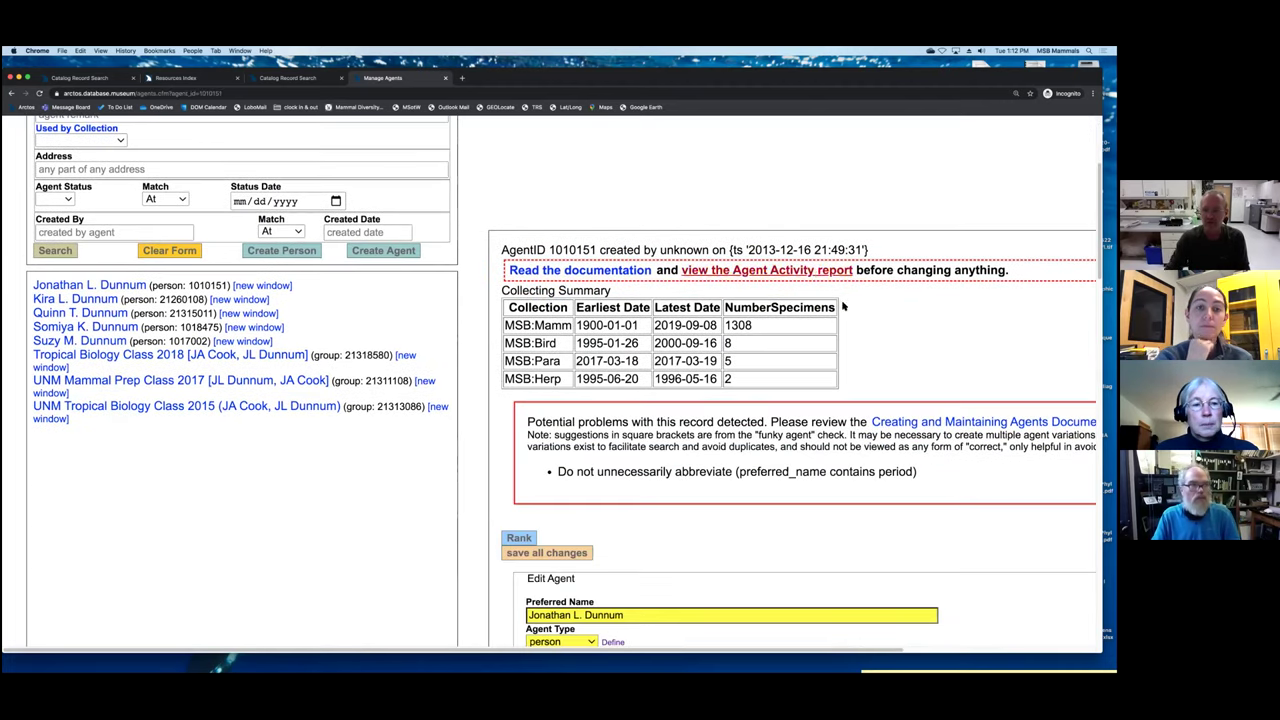
scroll(886, 312, down, 1)
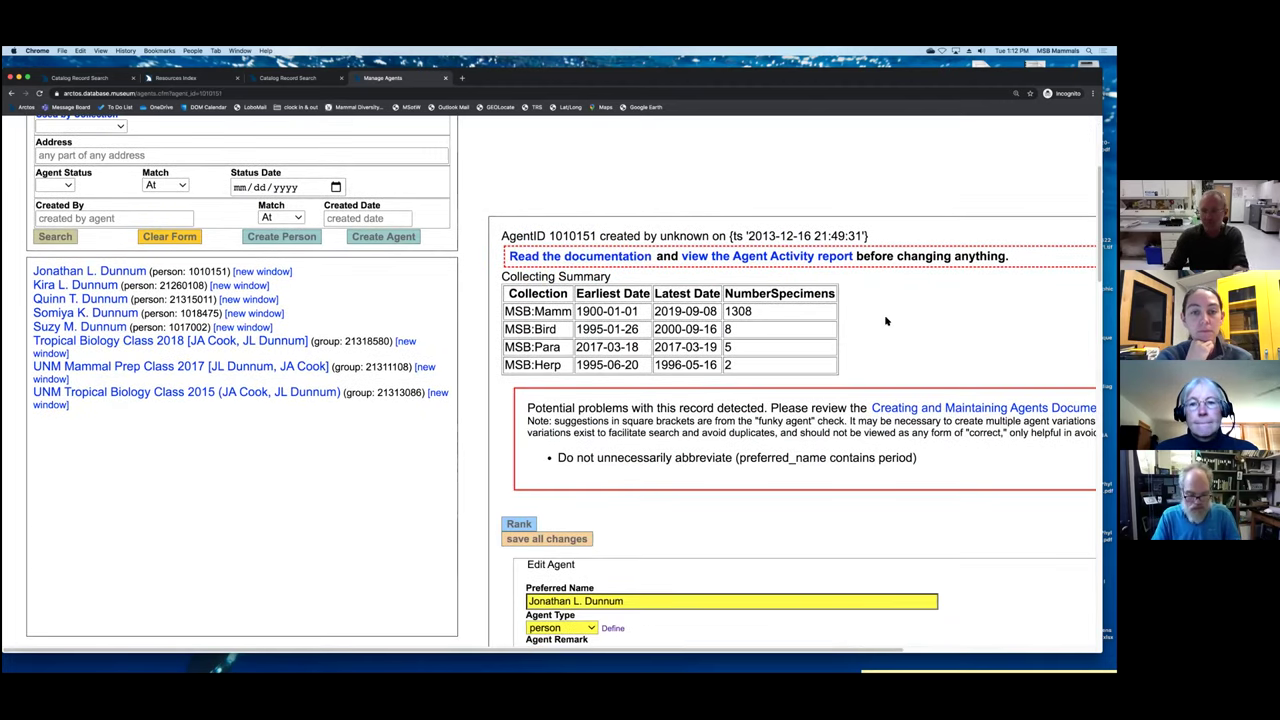
click(759, 262)
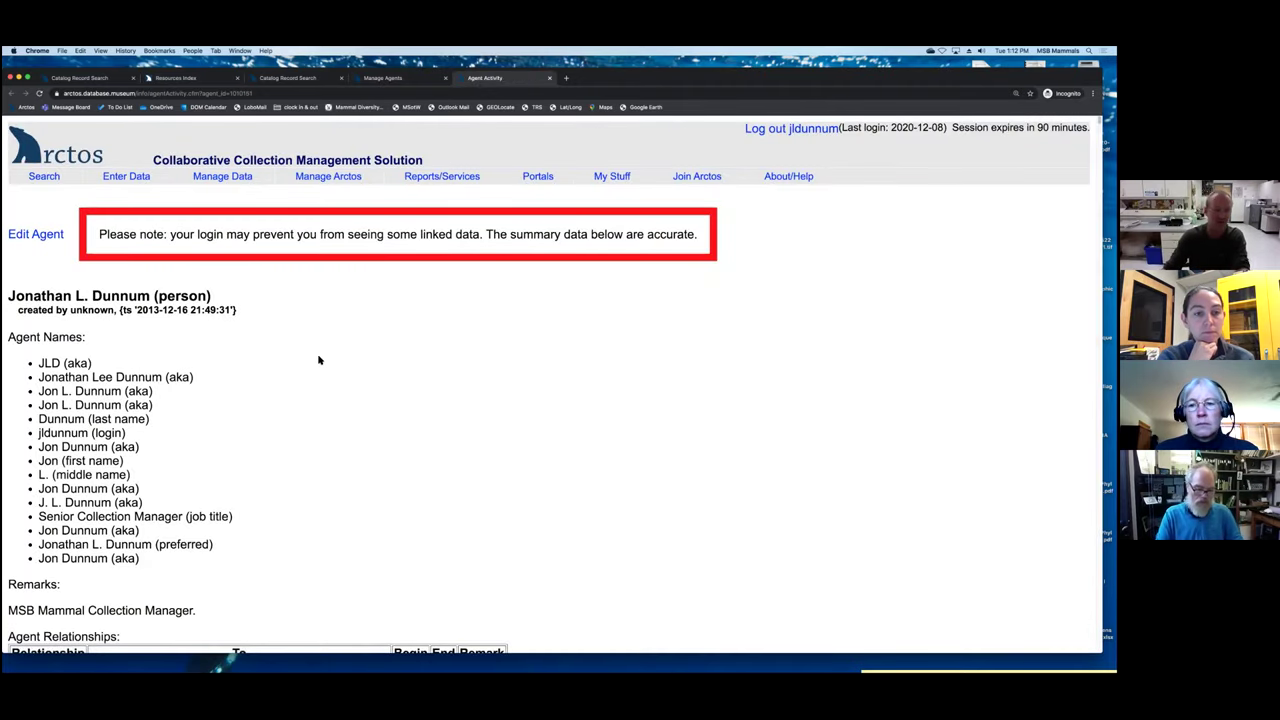
- Examine the agent's names, remarks, relationships, group memberships and addresses in the Agent Activity report
scroll(311, 369, down, 1)
scroll(311, 369, down, 1)
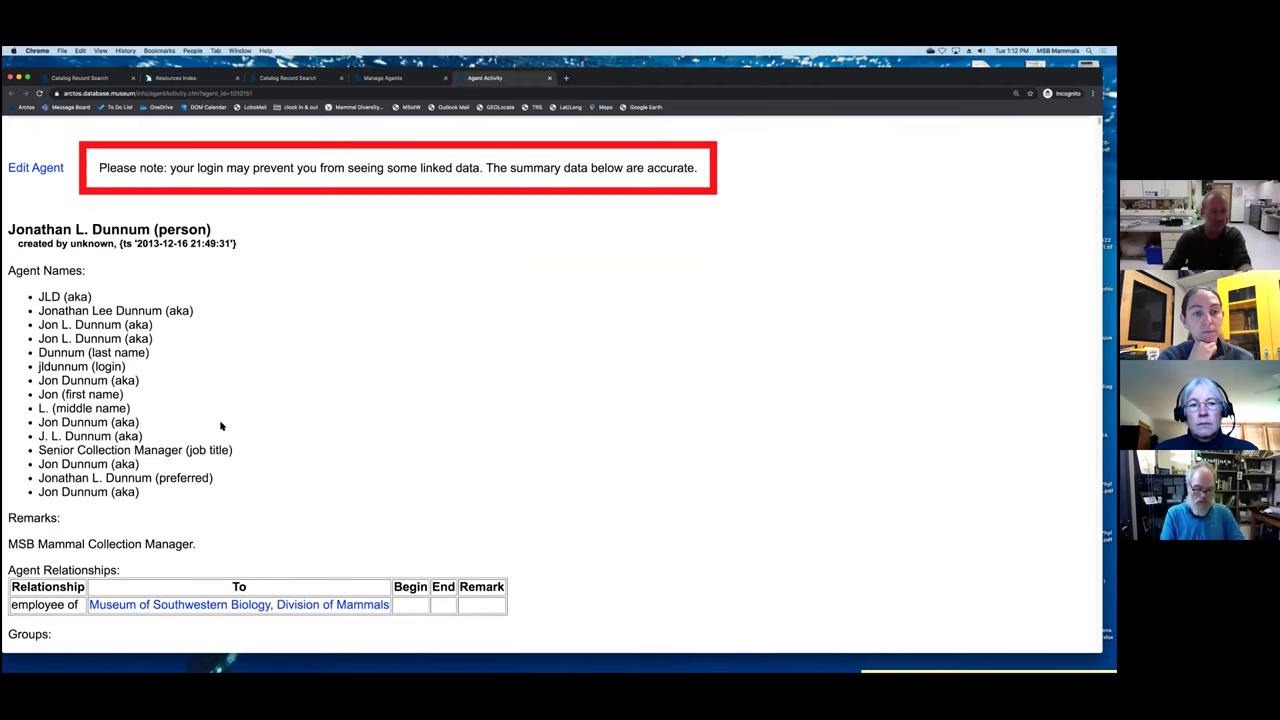
scroll(230, 427, down, 5)
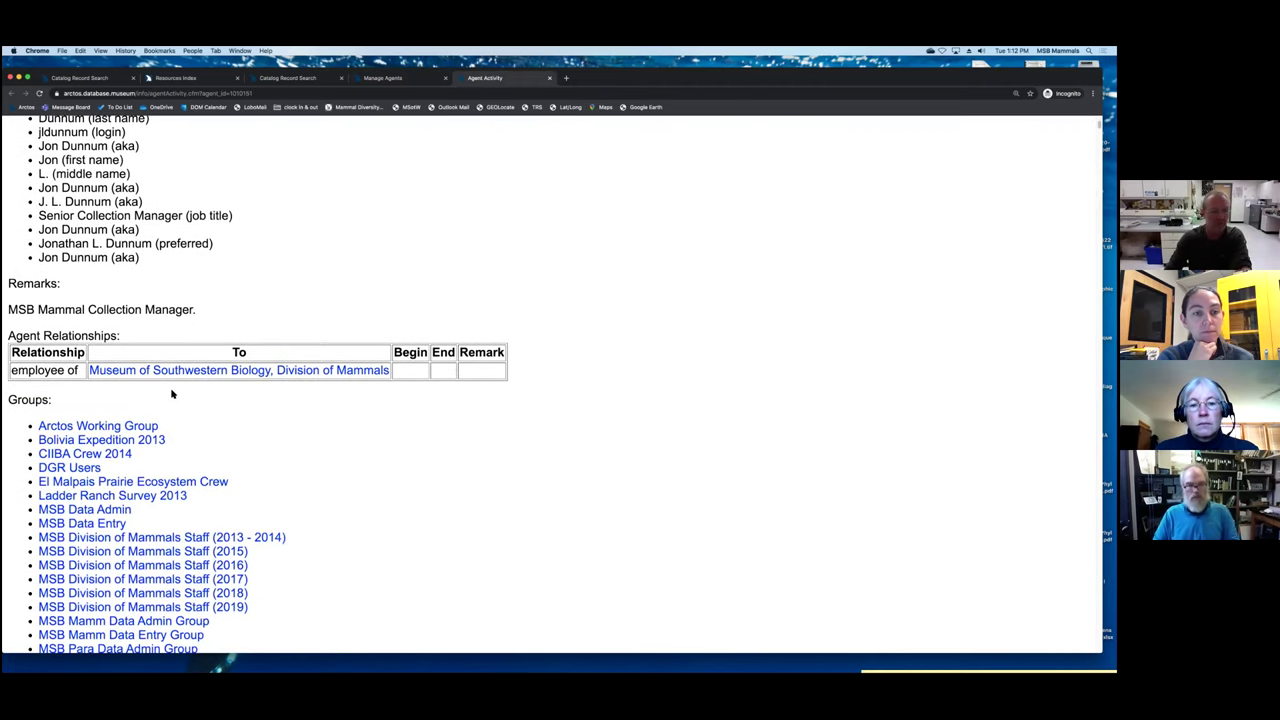
scroll(303, 414, down, 3)
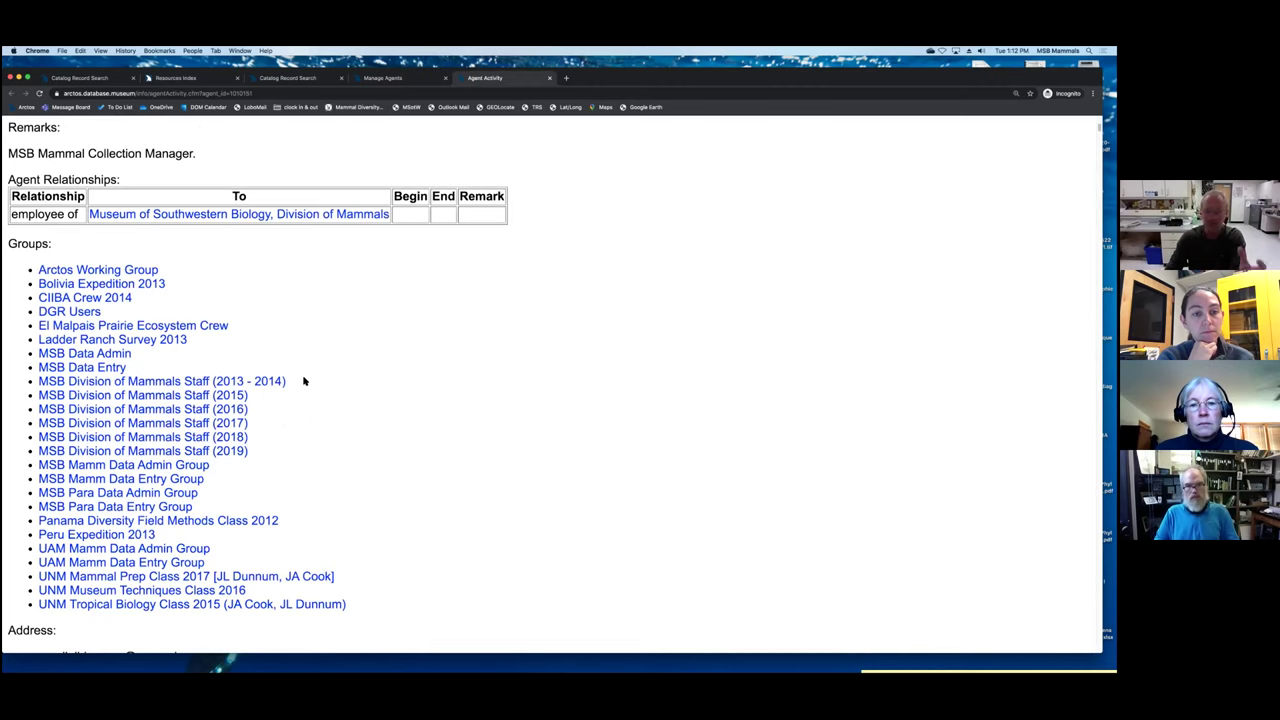
scroll(305, 405, down, 1)
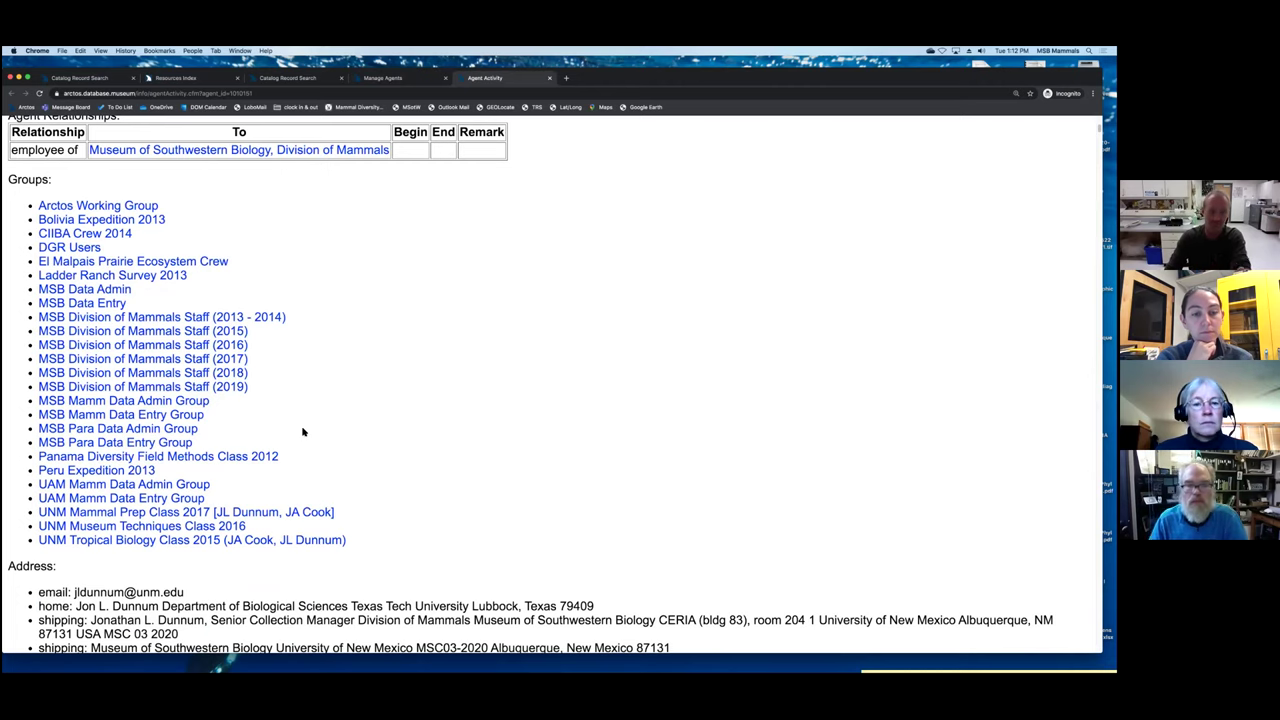
scroll(303, 432, down, 1)
scroll(303, 432, down, 2)
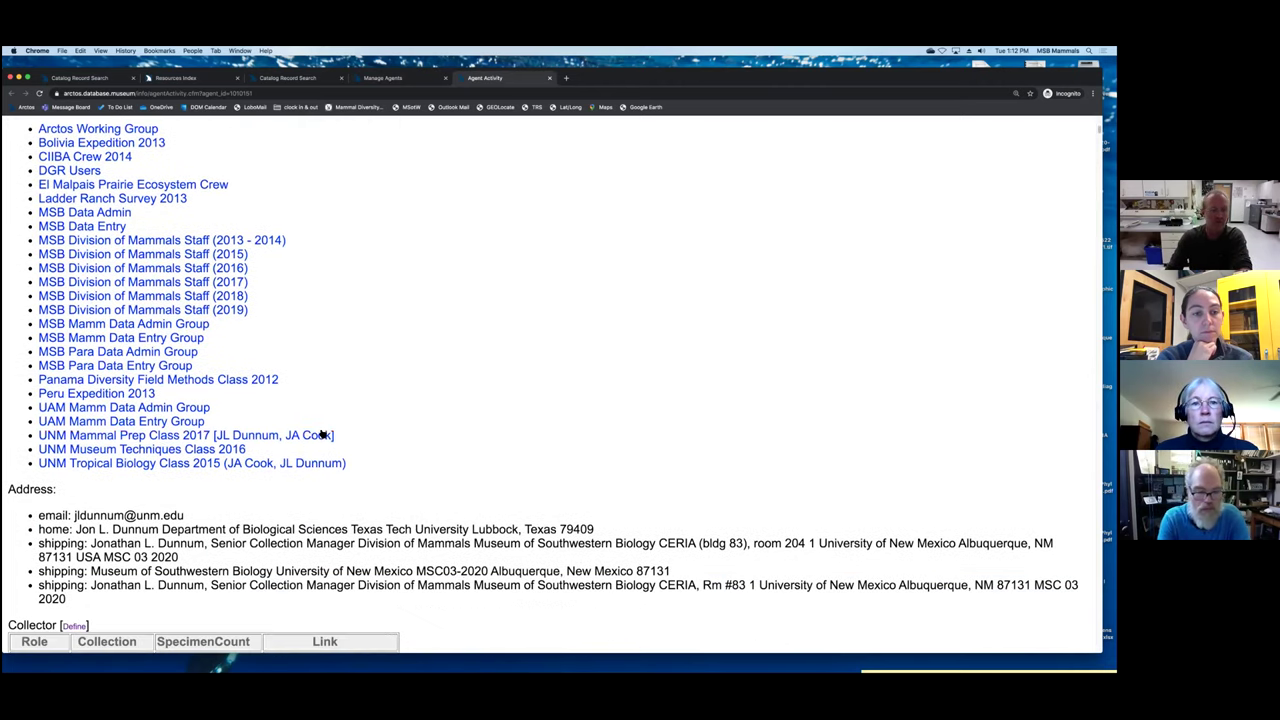
scroll(367, 441, down, 2)
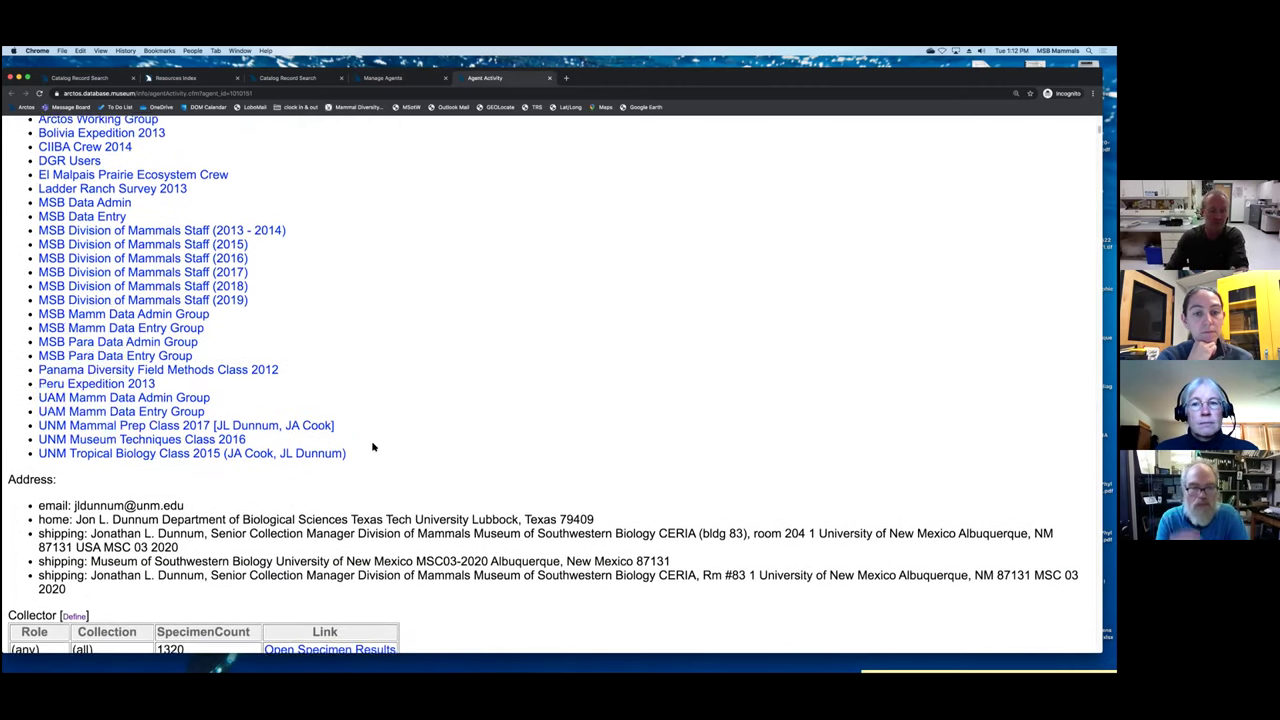
- Review the report's collector and preparator specimen table, media entries, projects and publications
scroll(372, 449, down, 12)
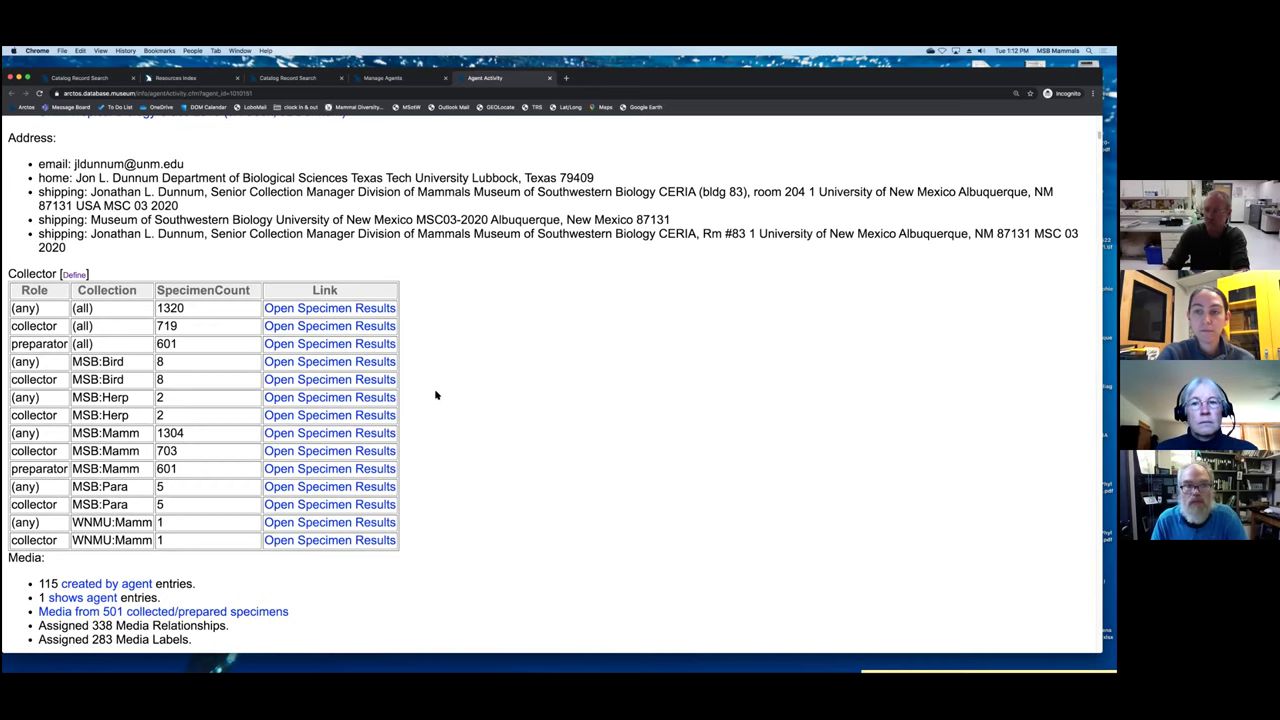
scroll(436, 394, down, 2)
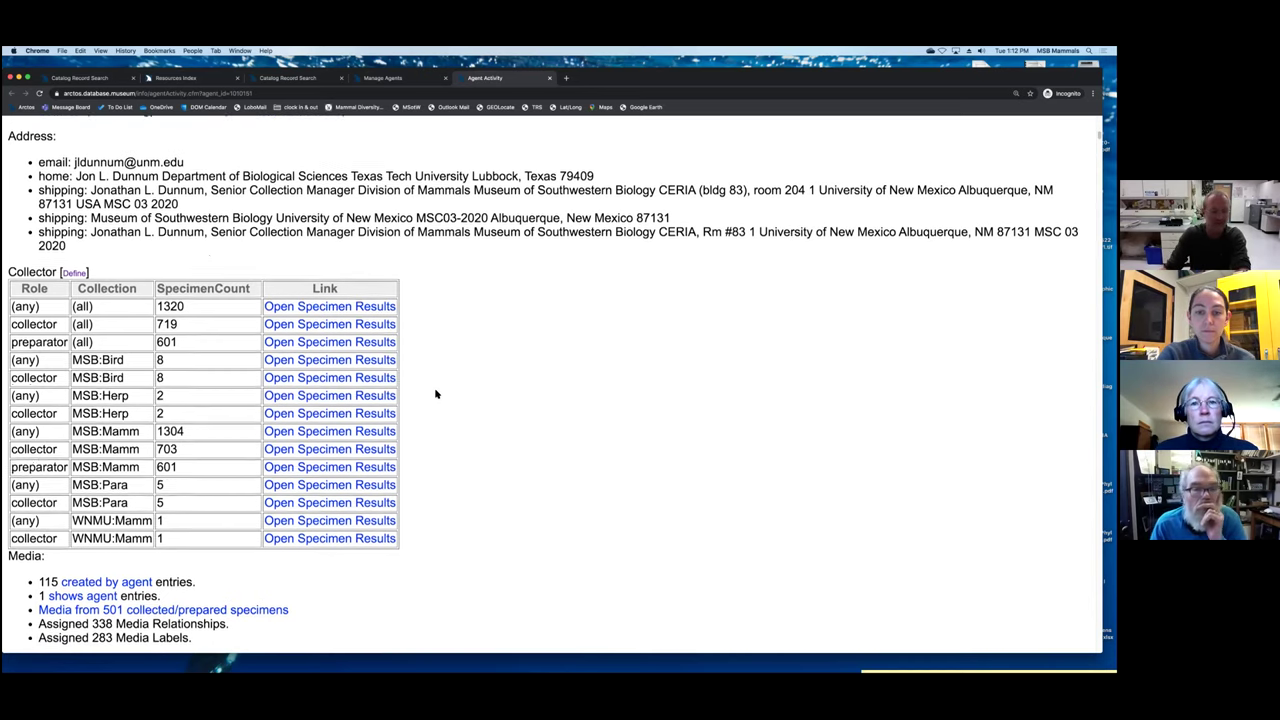
scroll(436, 394, down, 5)
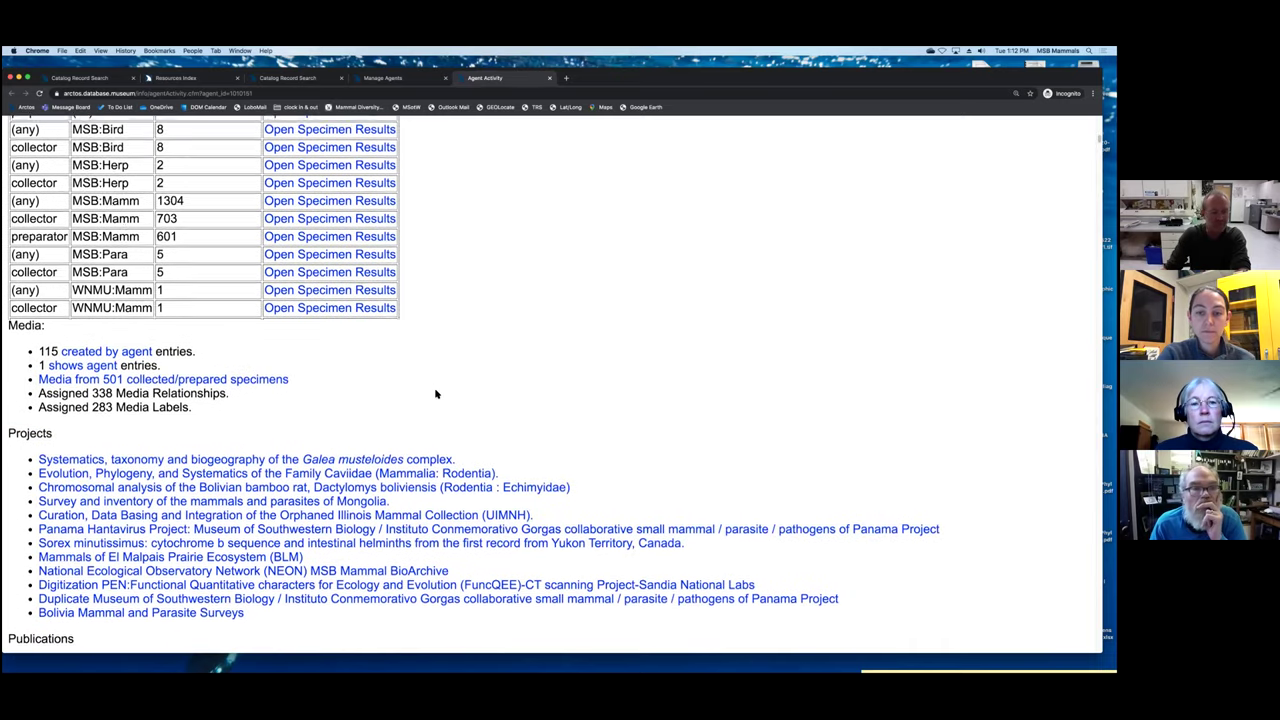
scroll(436, 394, down, 4)
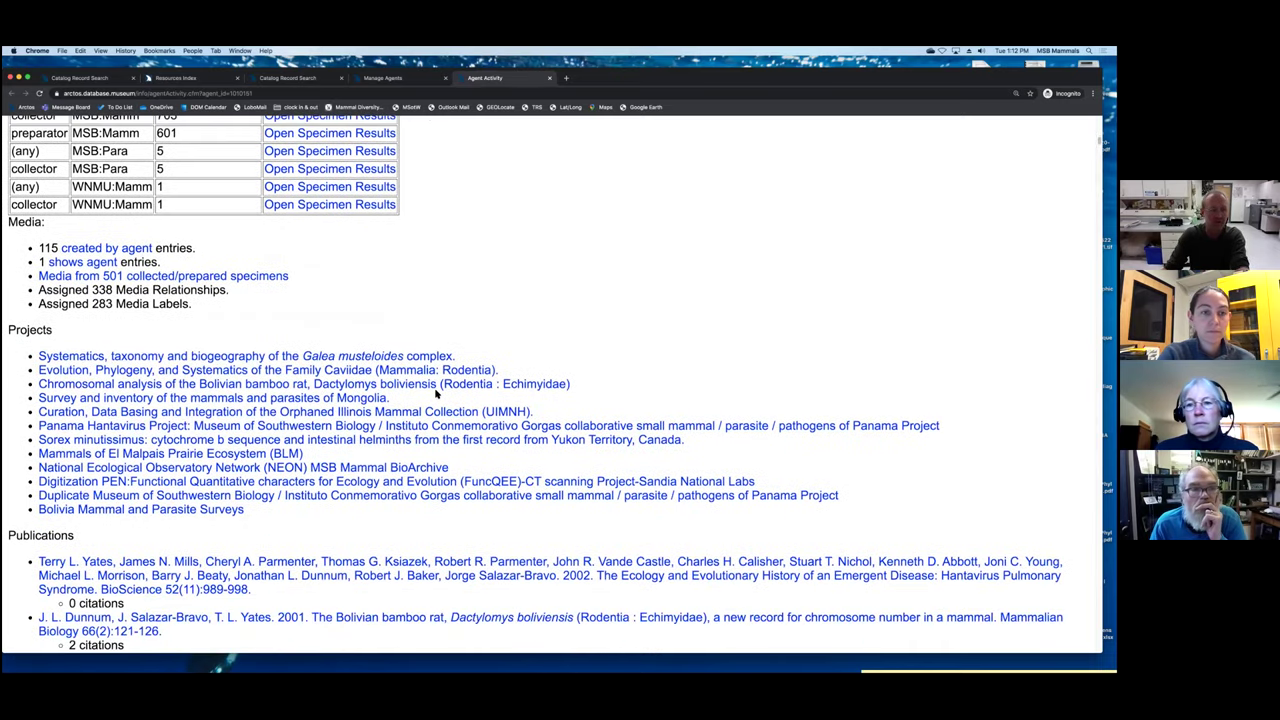
scroll(436, 394, down, 2)
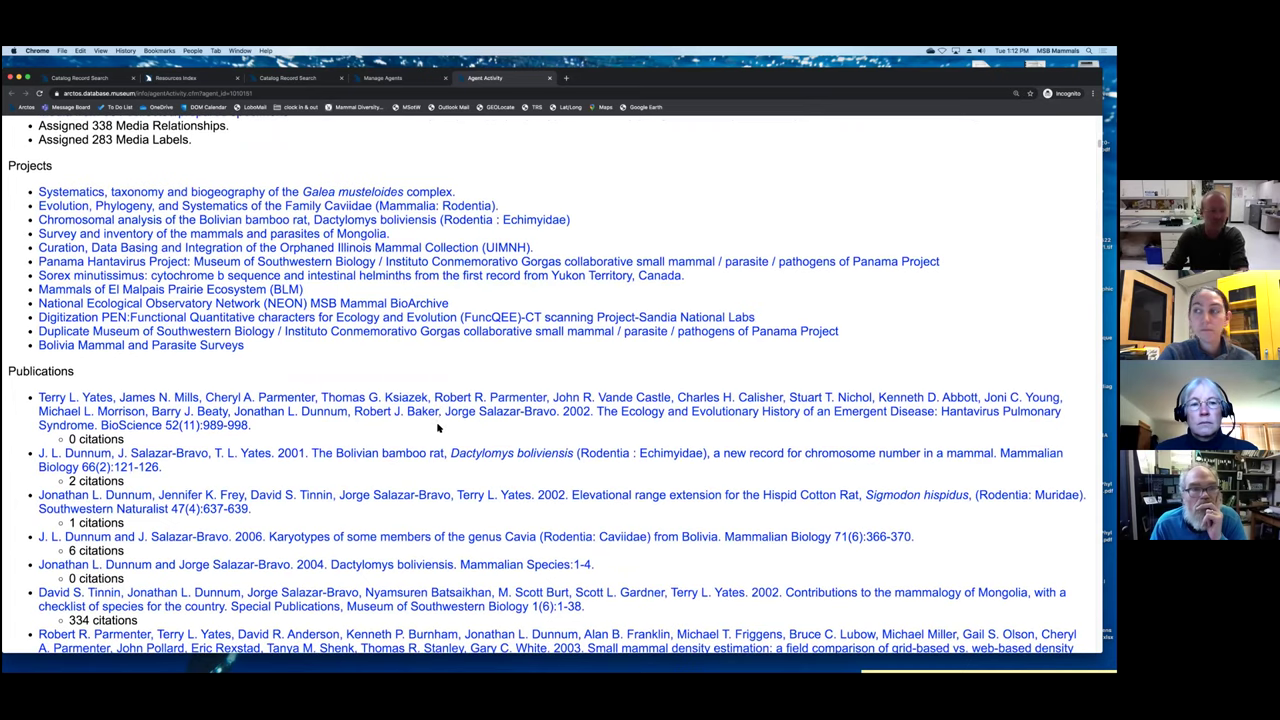
scroll(436, 434, down, 2)
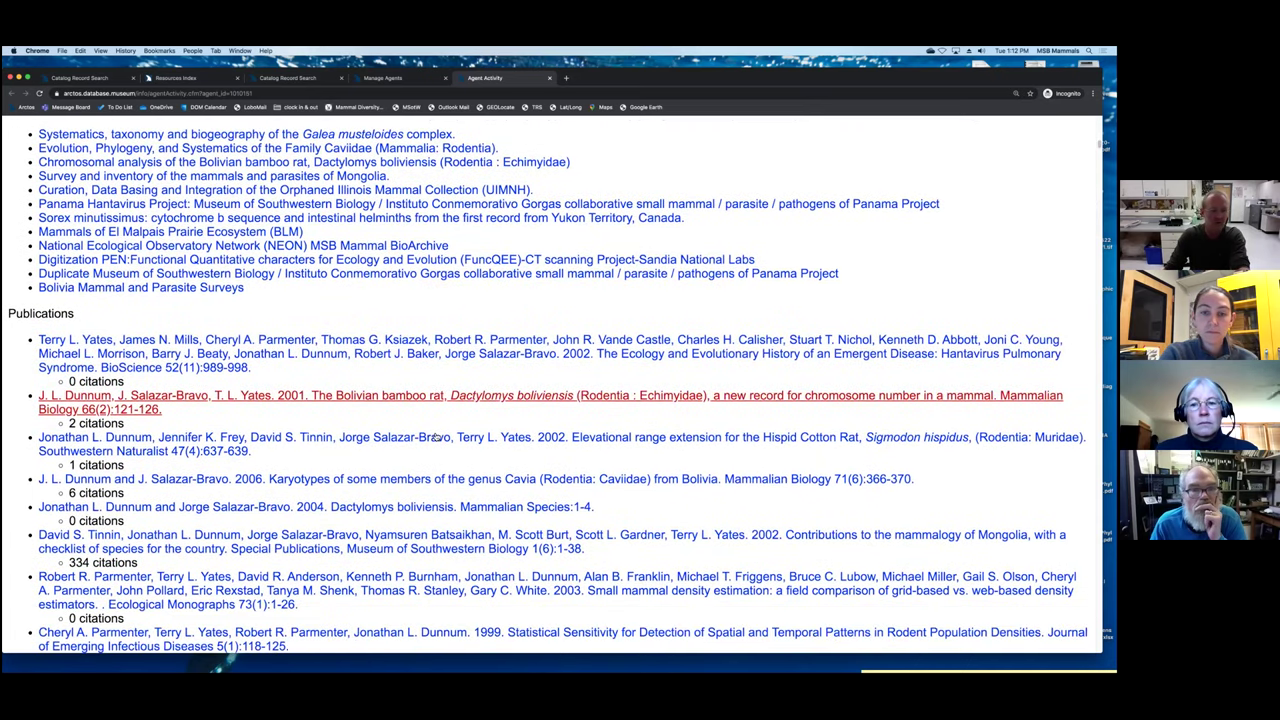
- Review the activity report's publications, entered and edited specimens, attribute determinations, encumbrances and identifications, and return to the start of the report
scroll(436, 436, down, 4)
scroll(436, 436, down, 5)
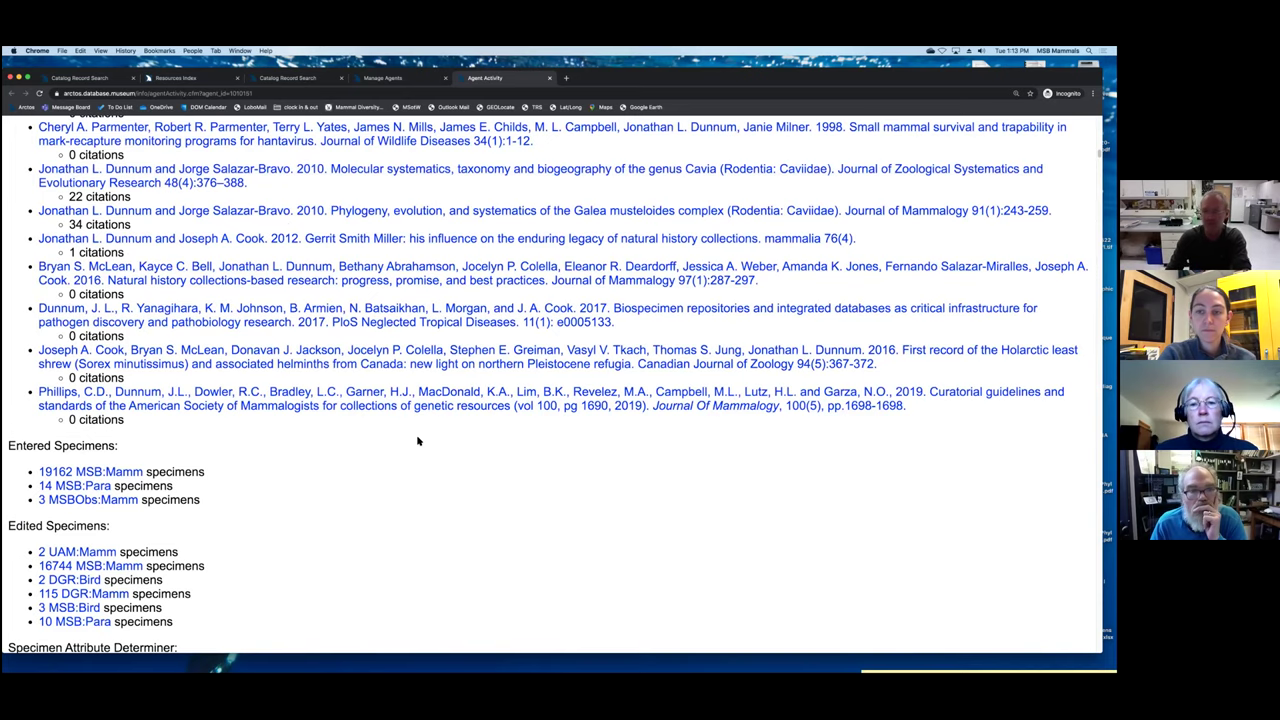
scroll(403, 440, down, 3)
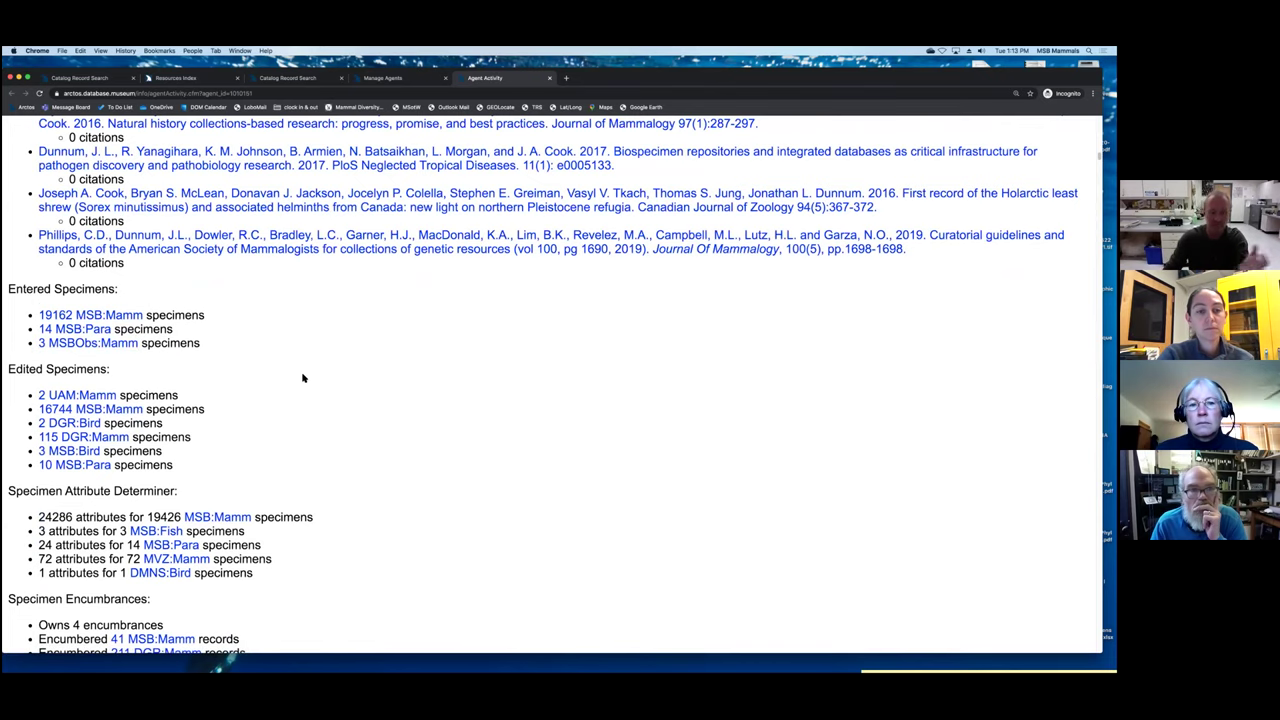
scroll(366, 393, down, 2)
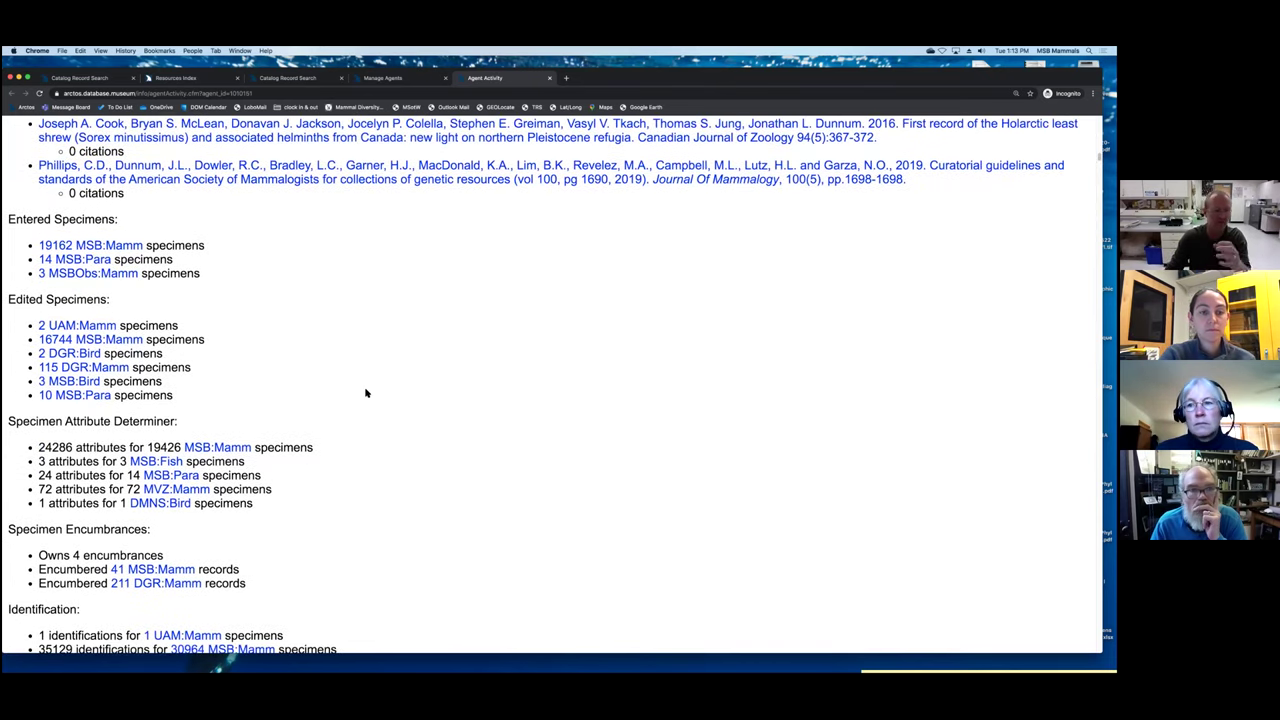
scroll(366, 393, down, 3)
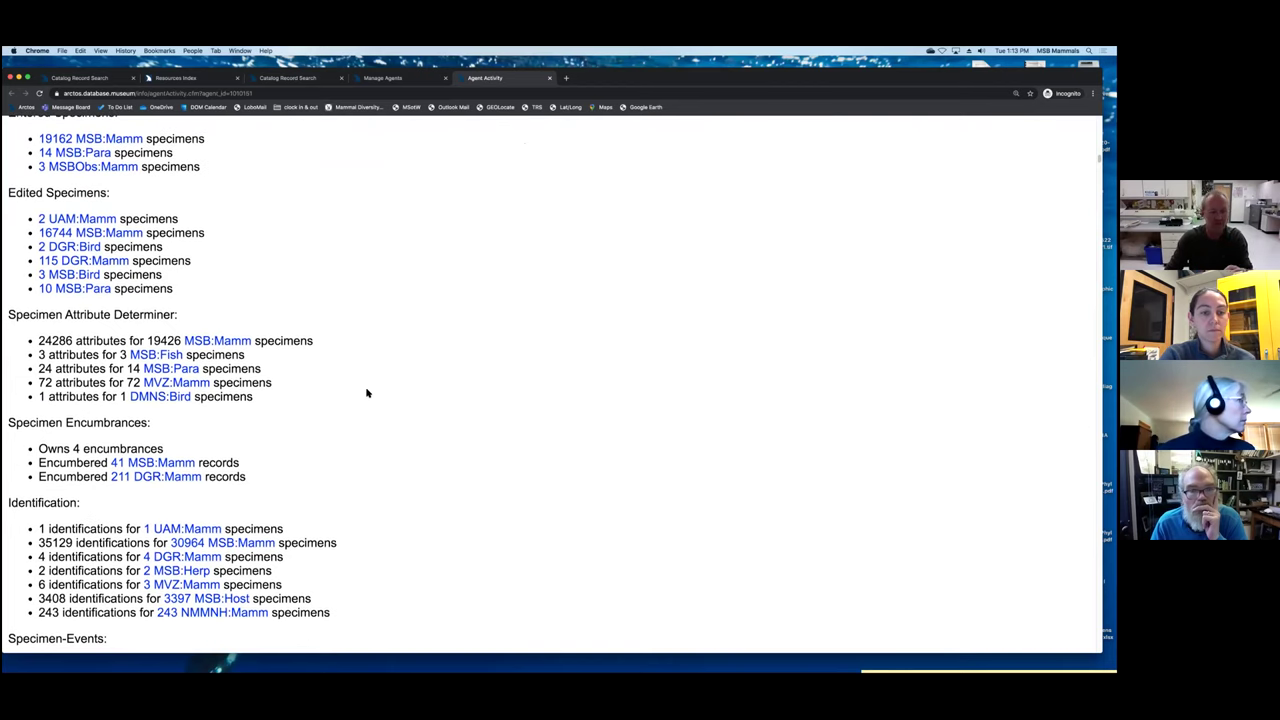
scroll(367, 394, up, 3)
scroll(368, 395, up, 12)
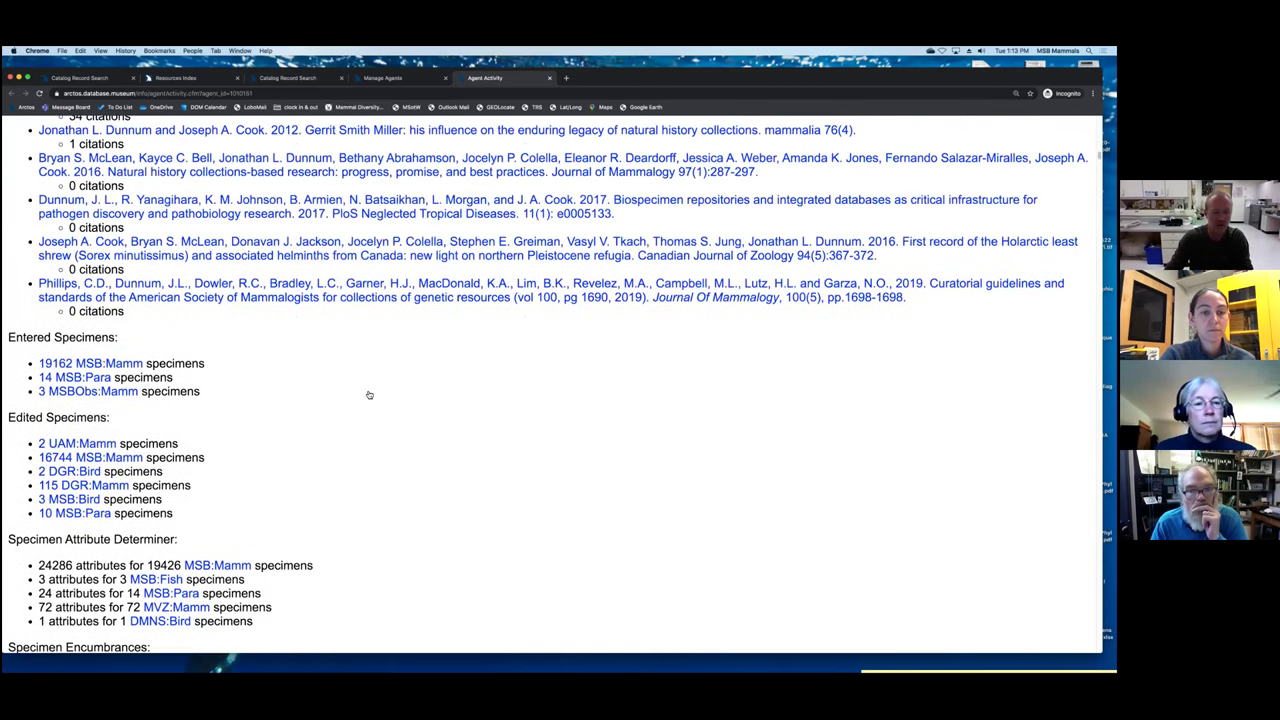
scroll(368, 395, up, 20)
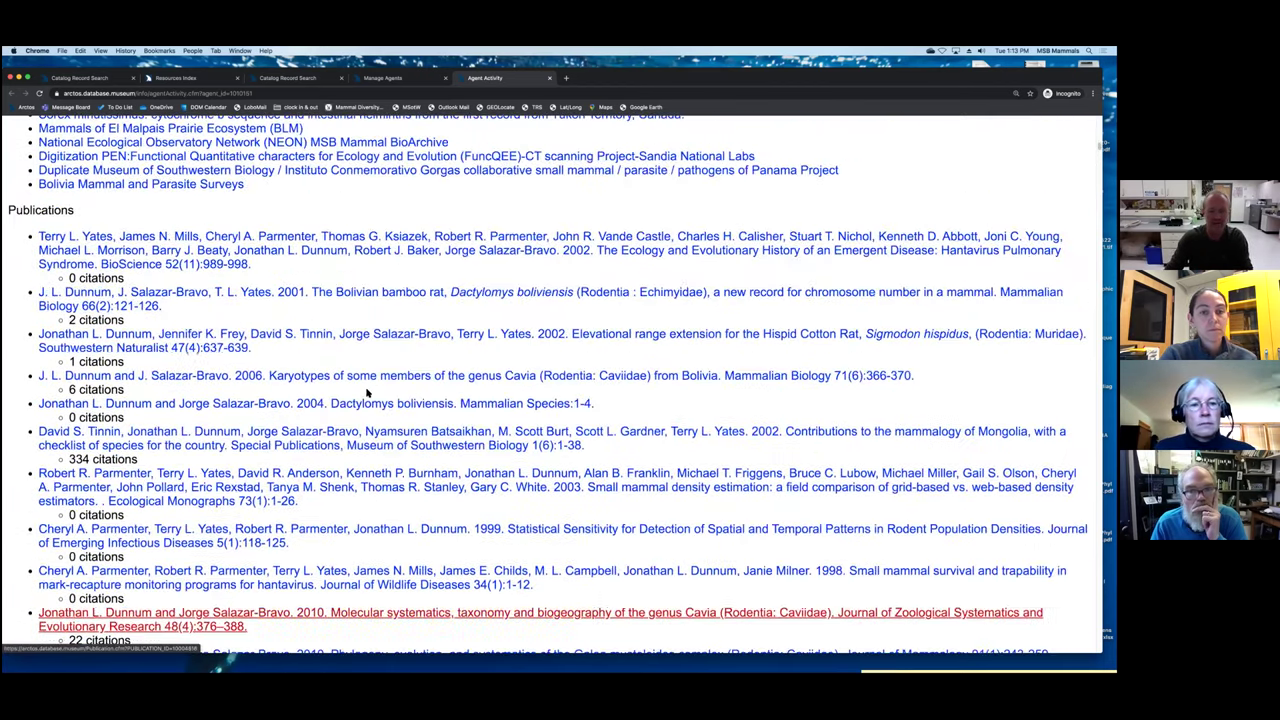
scroll(367, 394, up, 20)
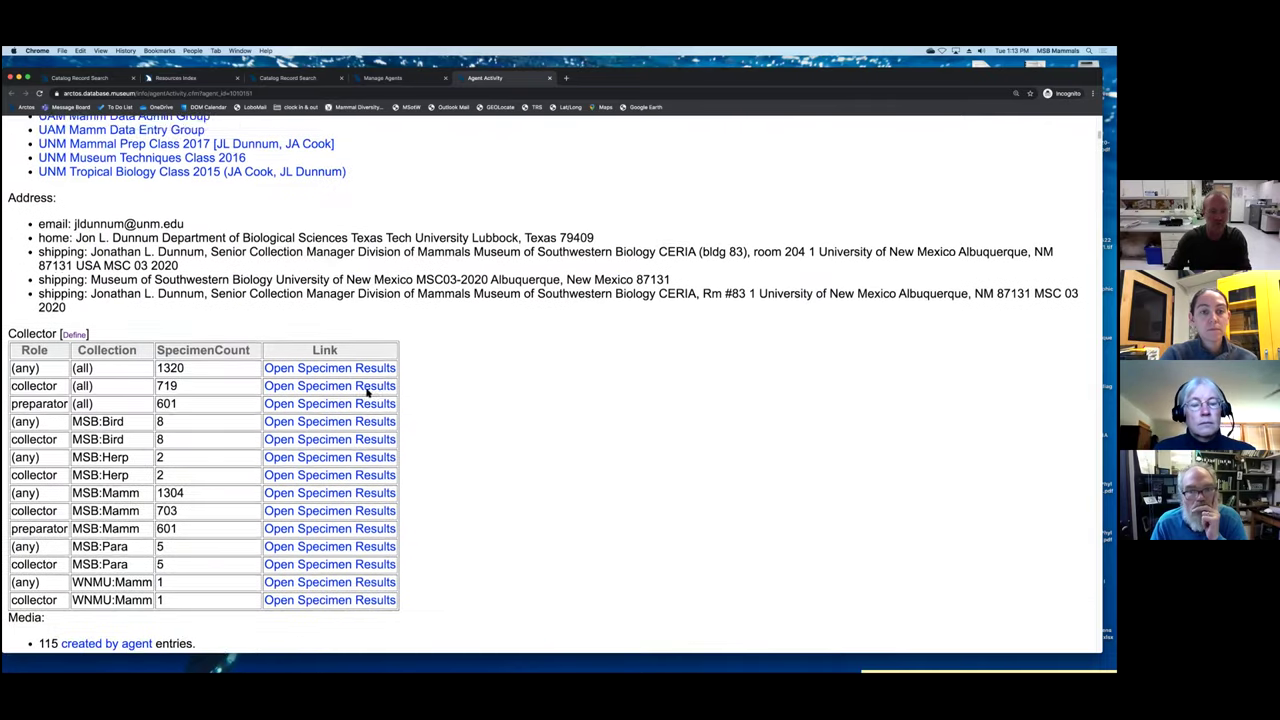
scroll(367, 393, up, 5)
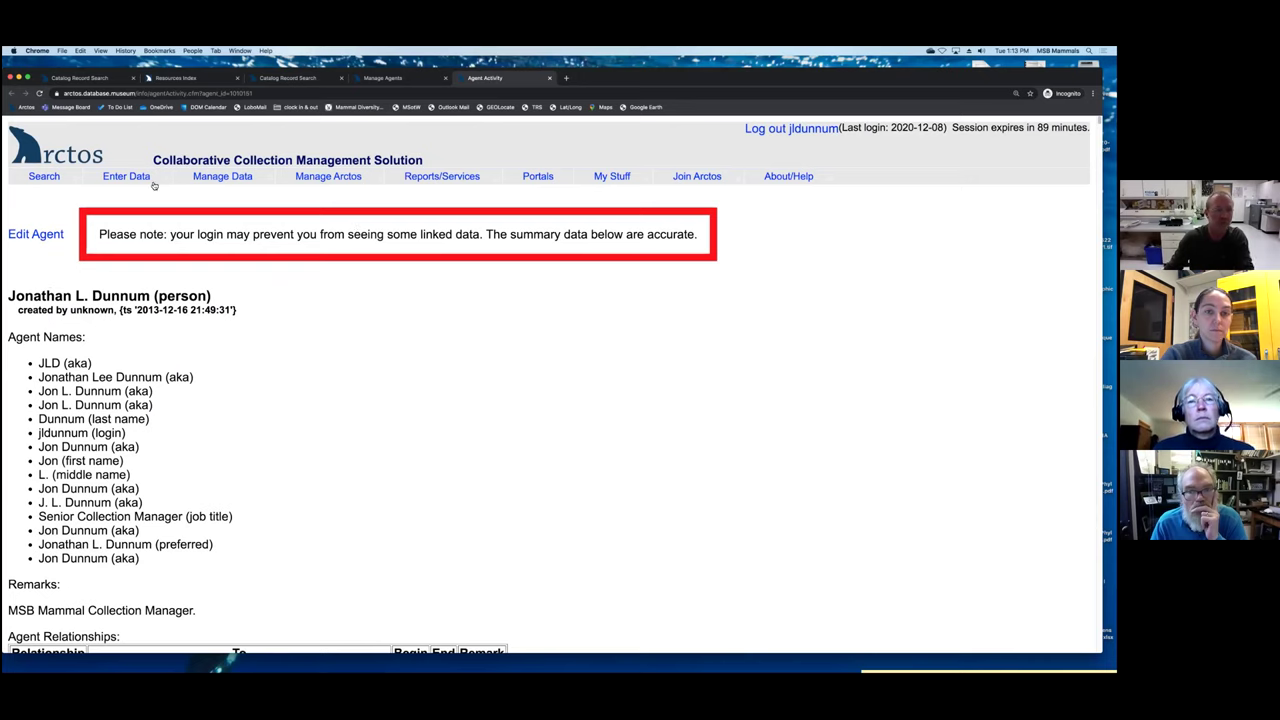
- Open a new accession form, choose the MSB:Mamm collection and use the suggested next accession number, 2020.053.Mamm
mouse_move(215, 178)
mouse_move(217, 220)
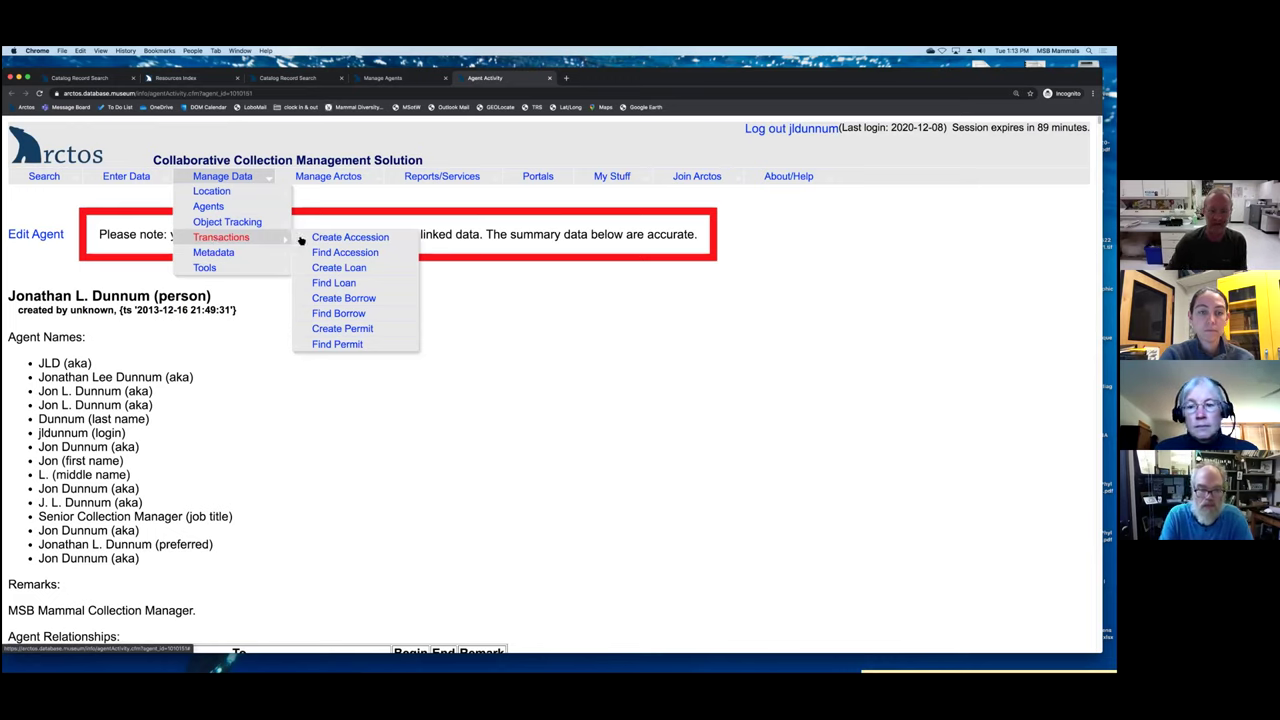
click(345, 238)
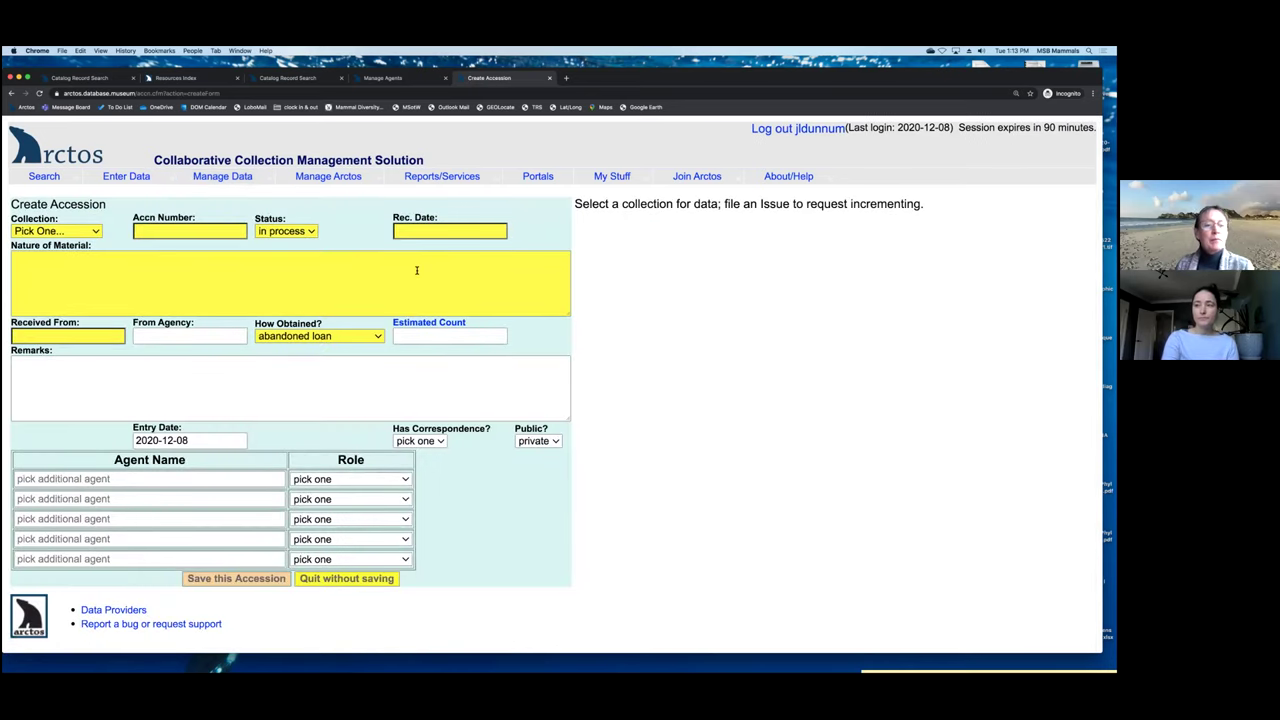
click(94, 233)
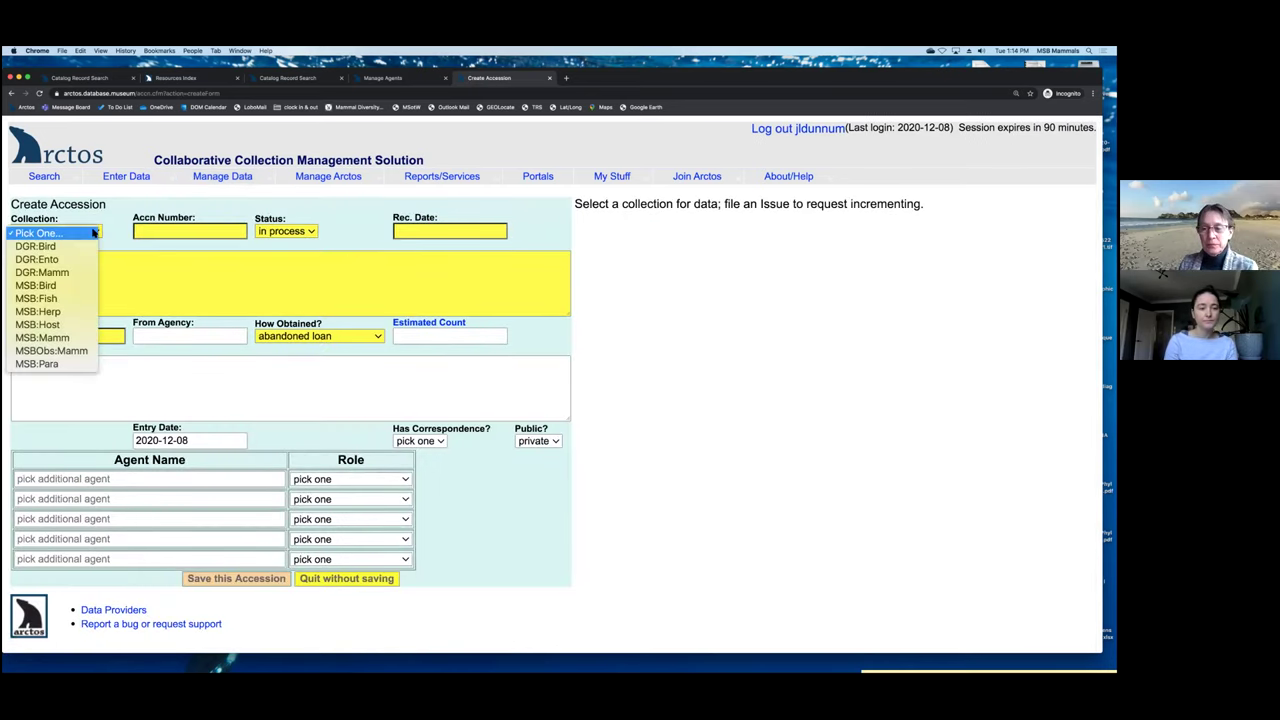
click(60, 340)
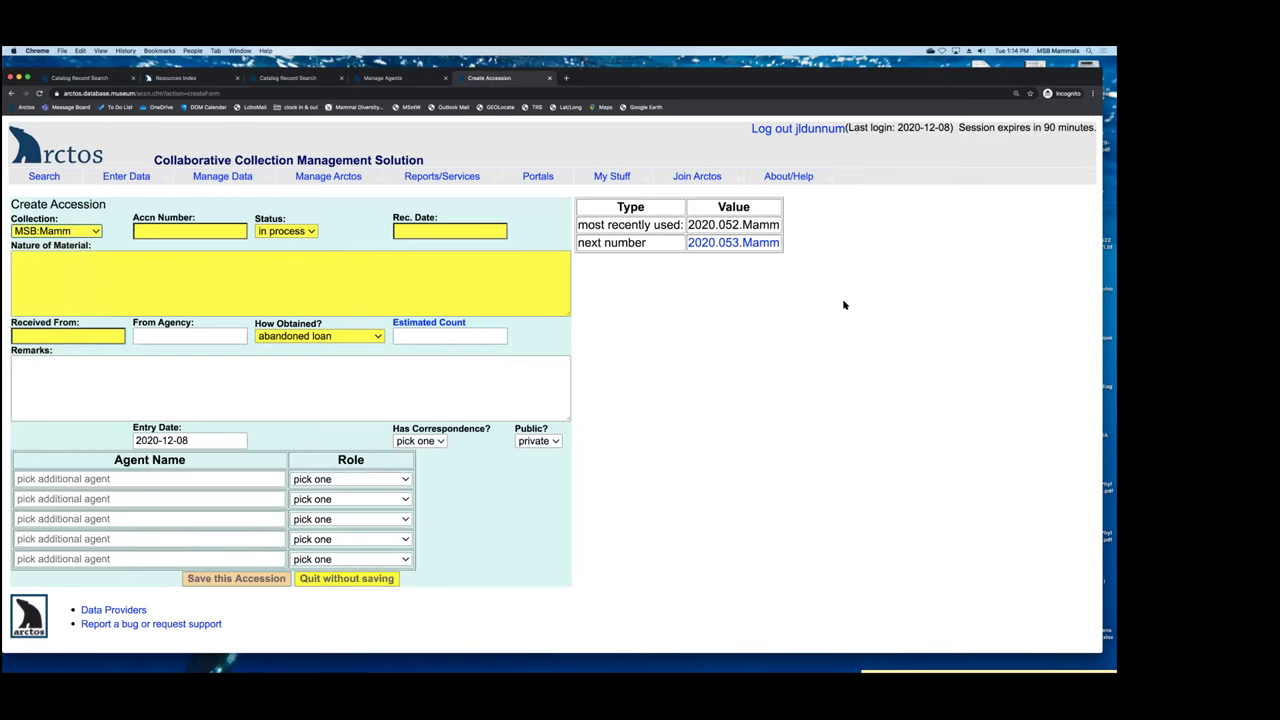
click(731, 245)
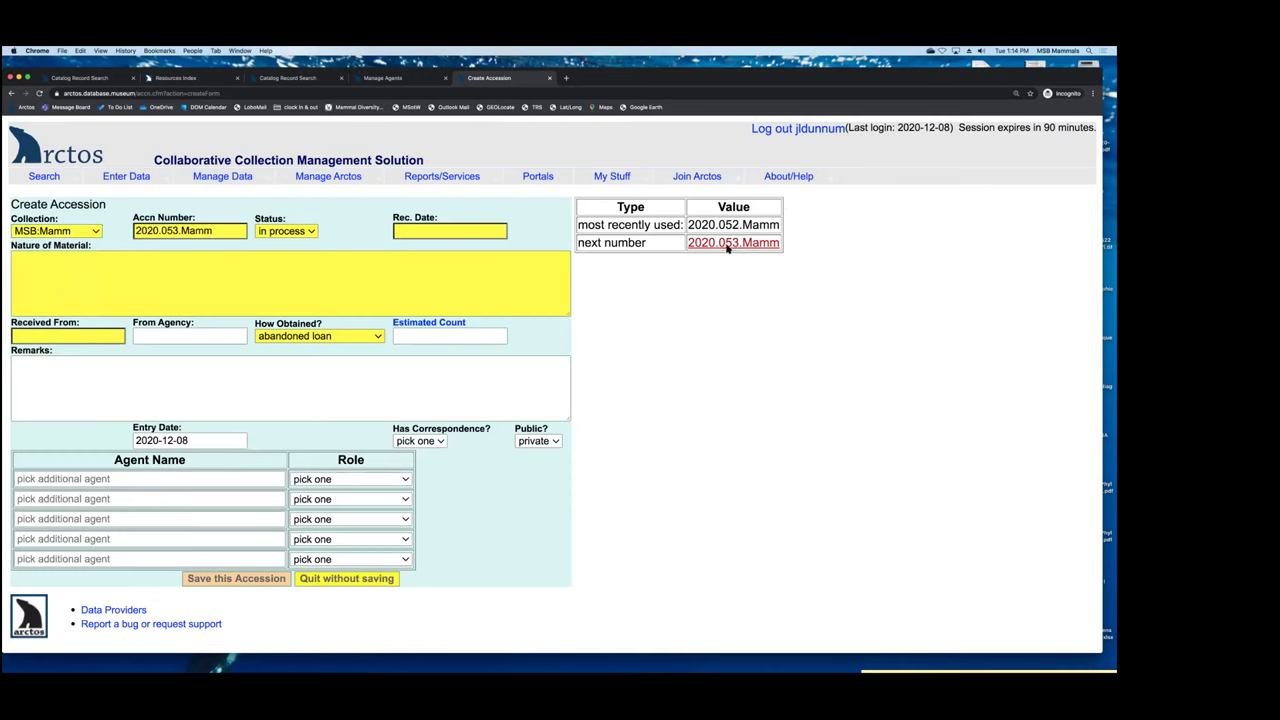
- Examine the new accession's nature of material, received-from and additional agent fields, plus the choices for agent role and how the material was obtained
click(299, 261)
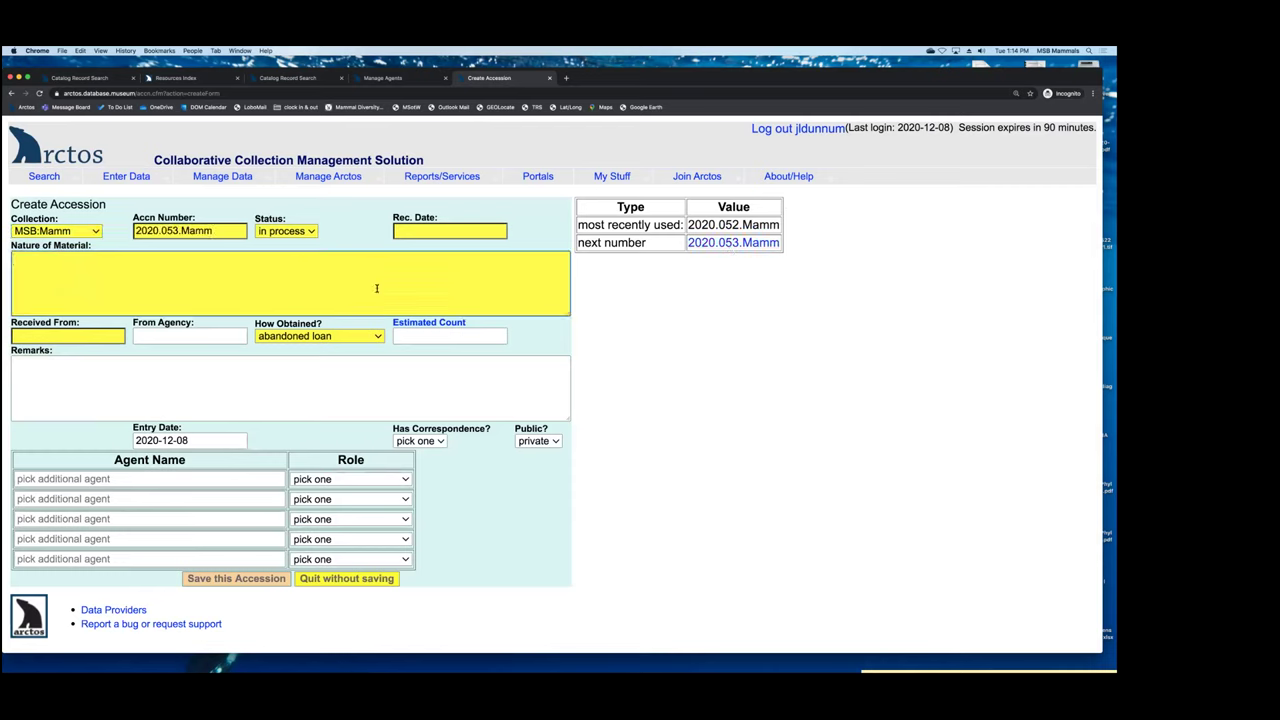
click(115, 337)
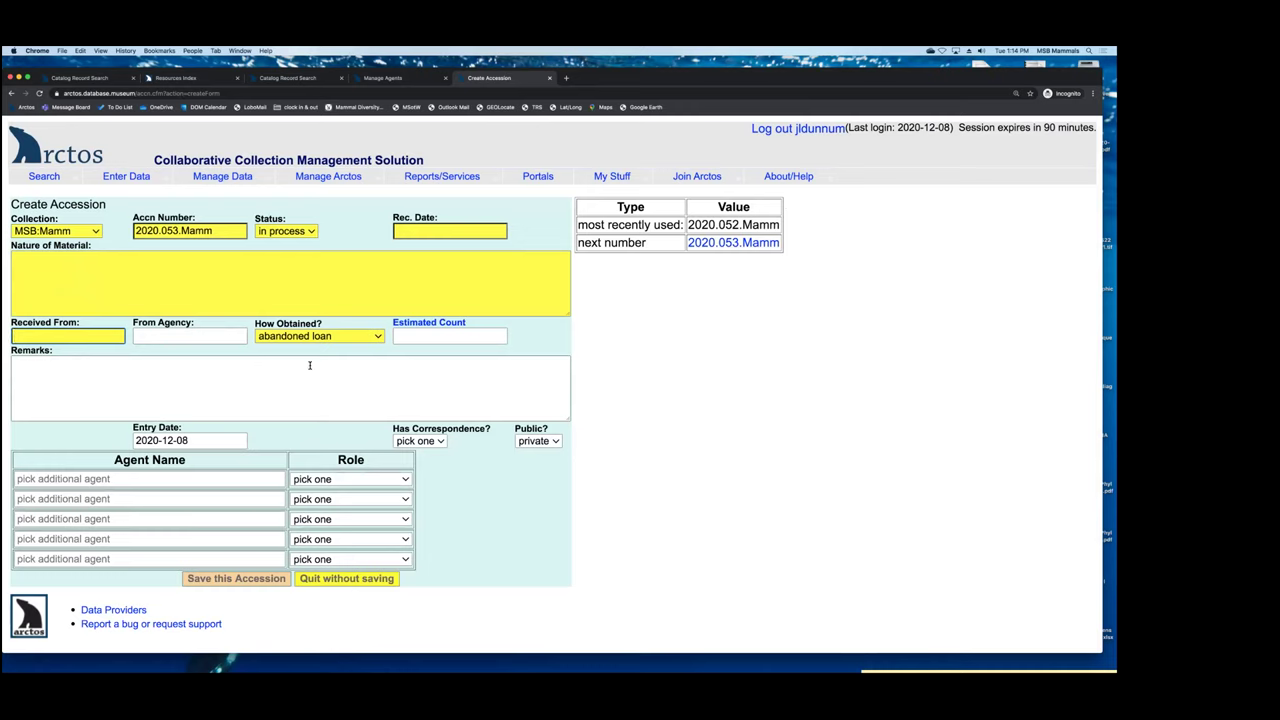
click(265, 480)
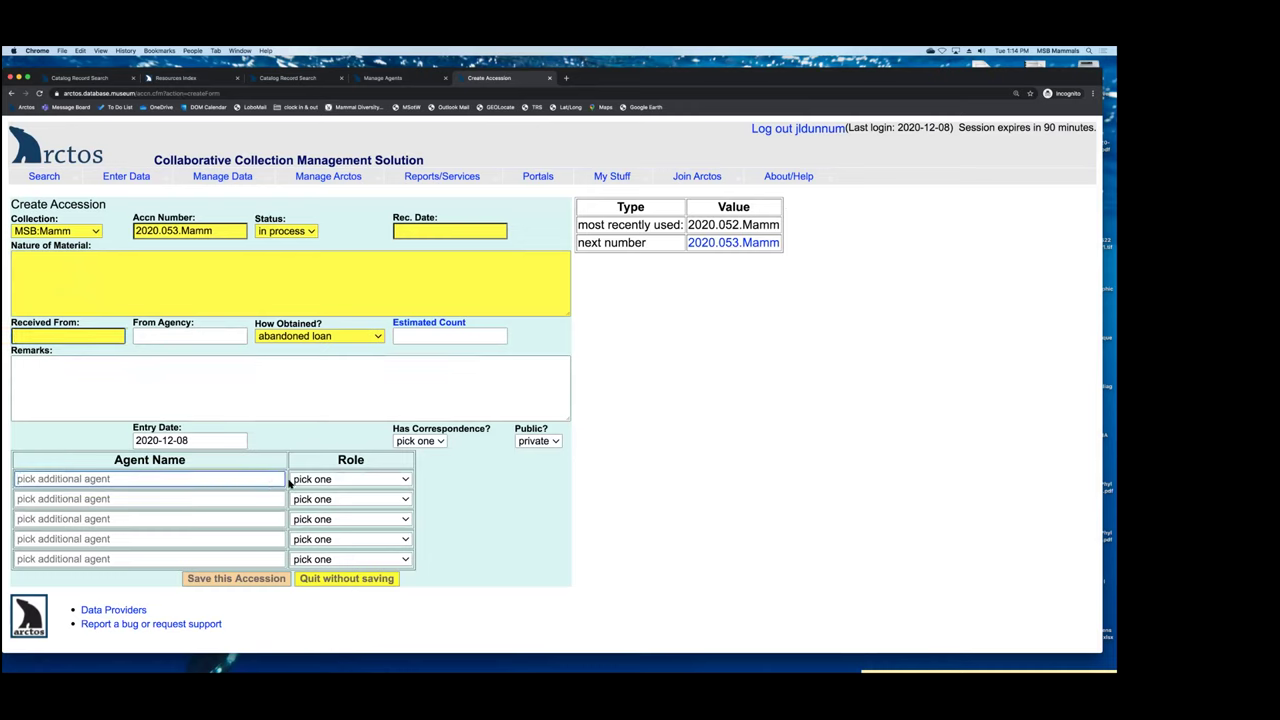
click(404, 480)
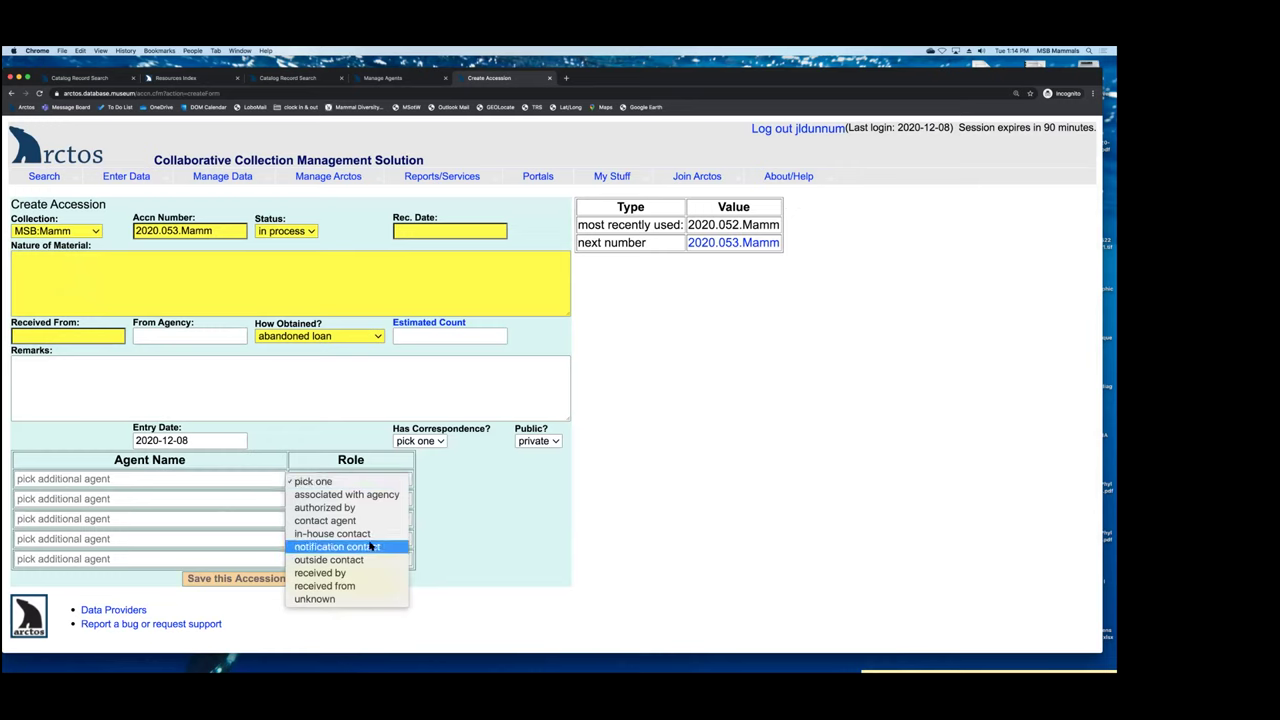
click(612, 447)
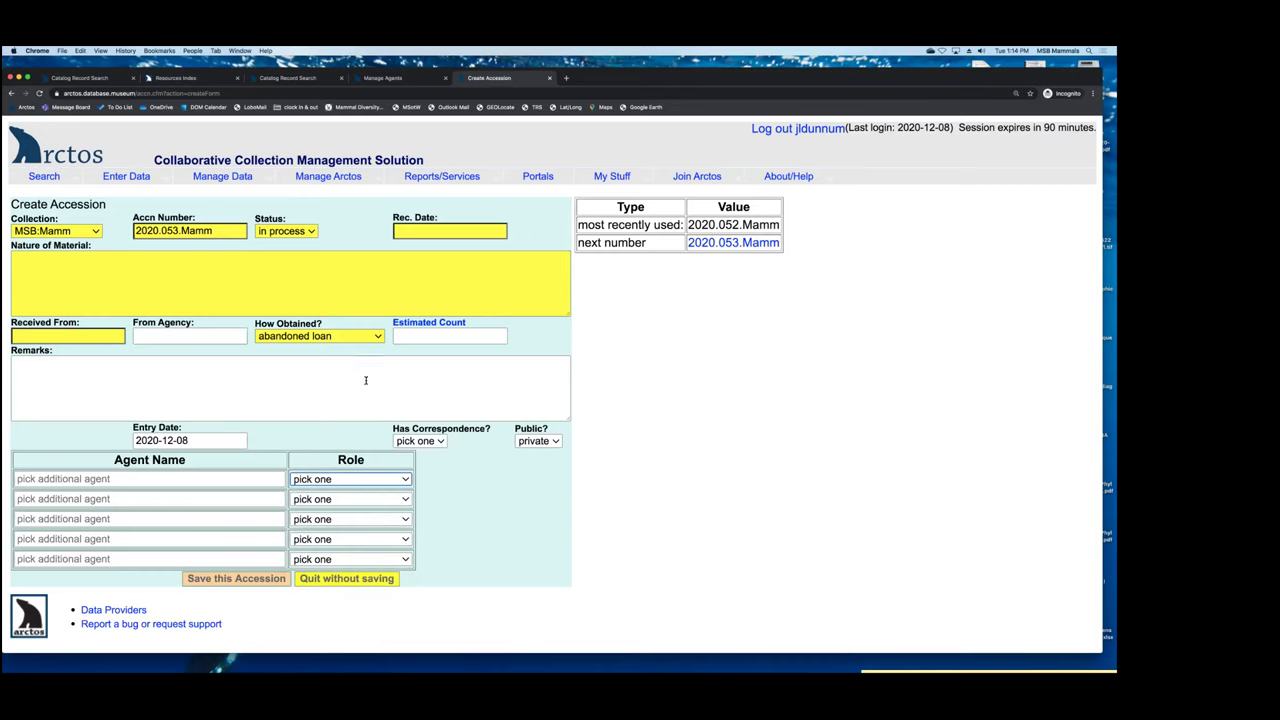
click(378, 337)
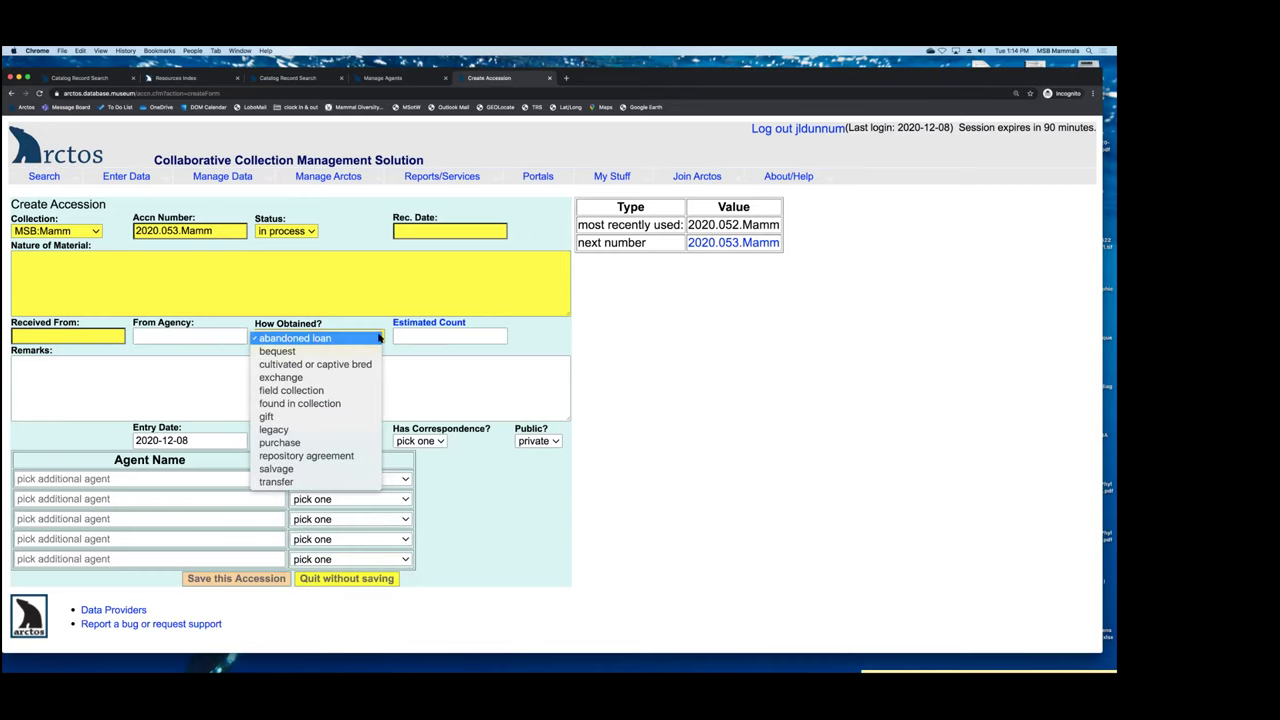
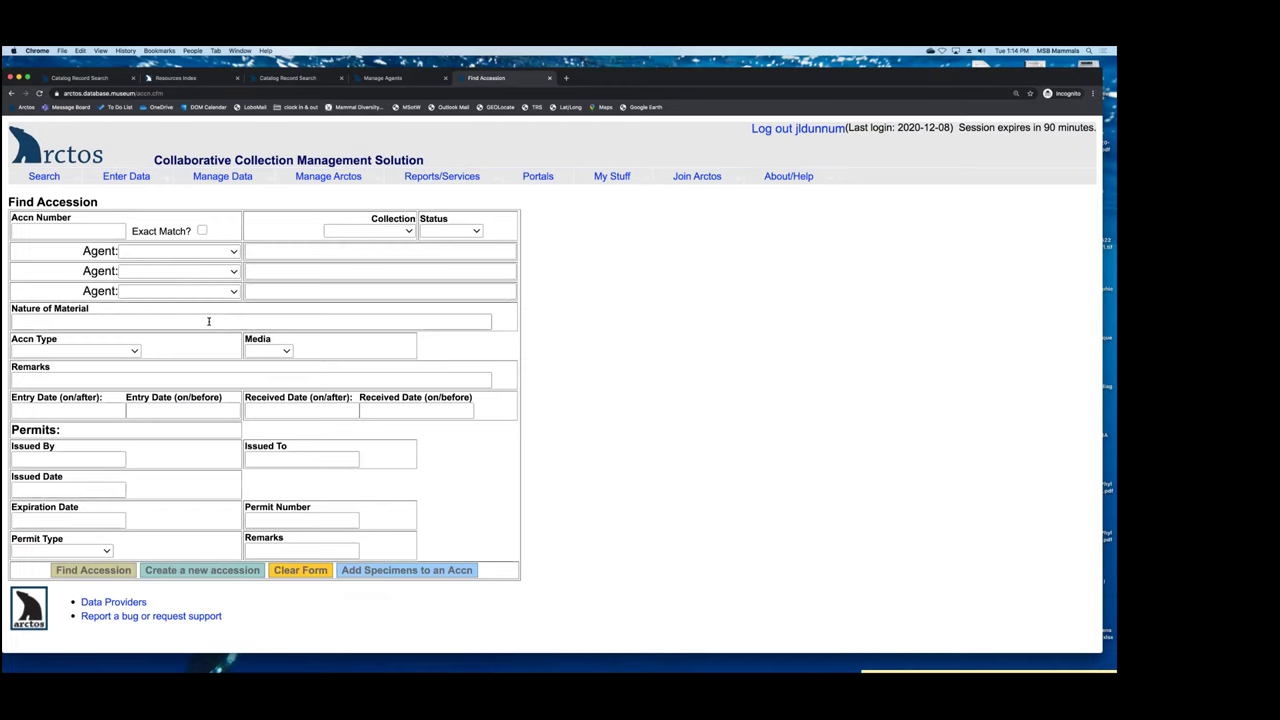
- Search accessions for "mongolia" in the nature of material and open accession MSB:Mamm 2015.071.Mamm from the results
text(mongolia)
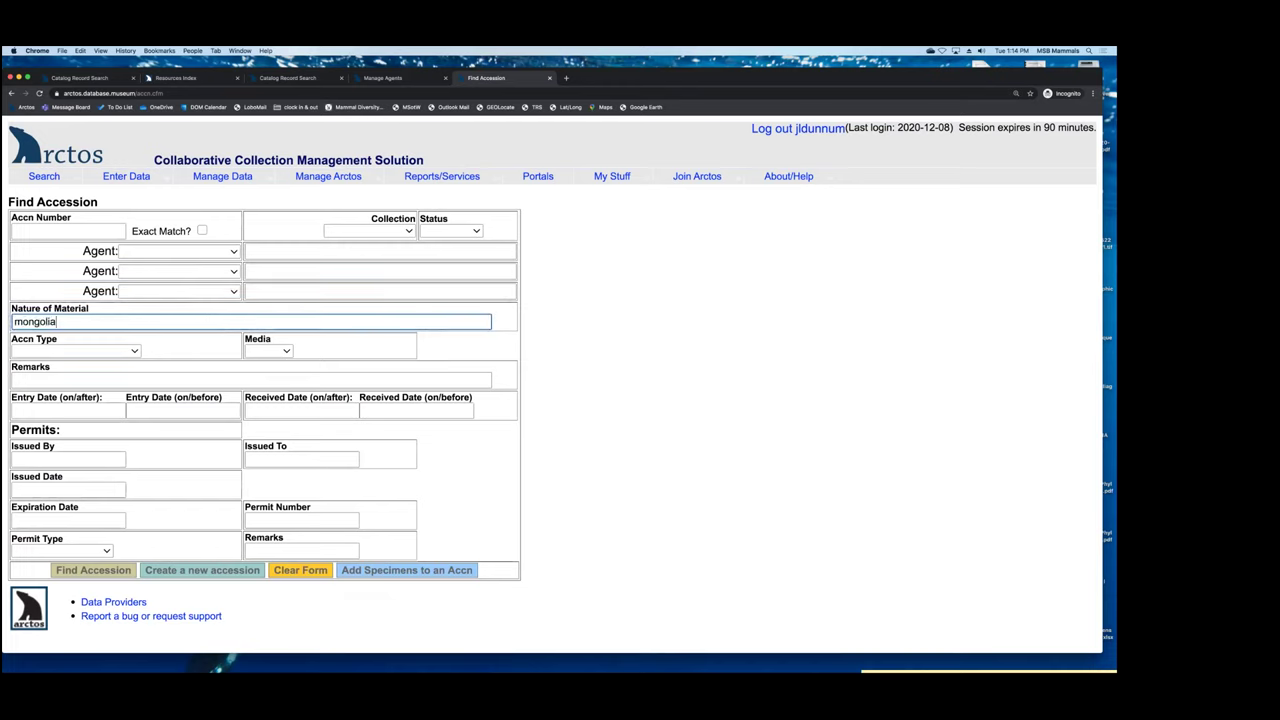
key(Return)
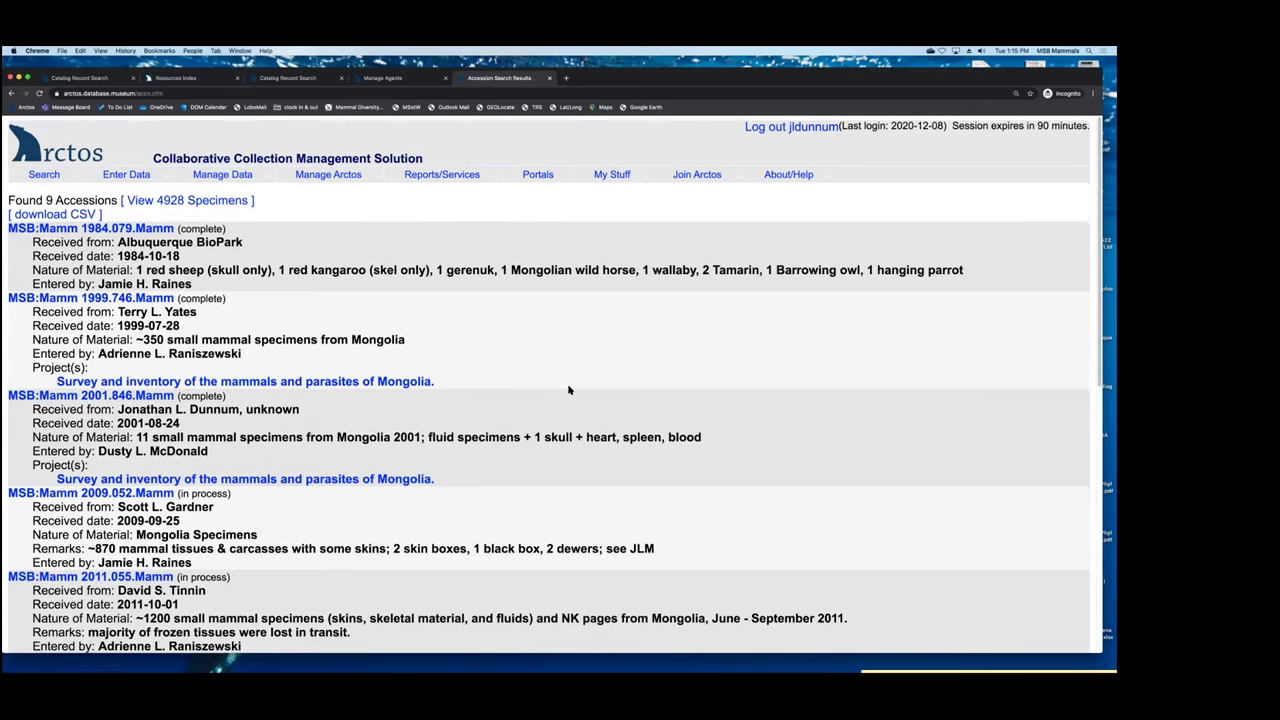
scroll(568, 390, down, 2)
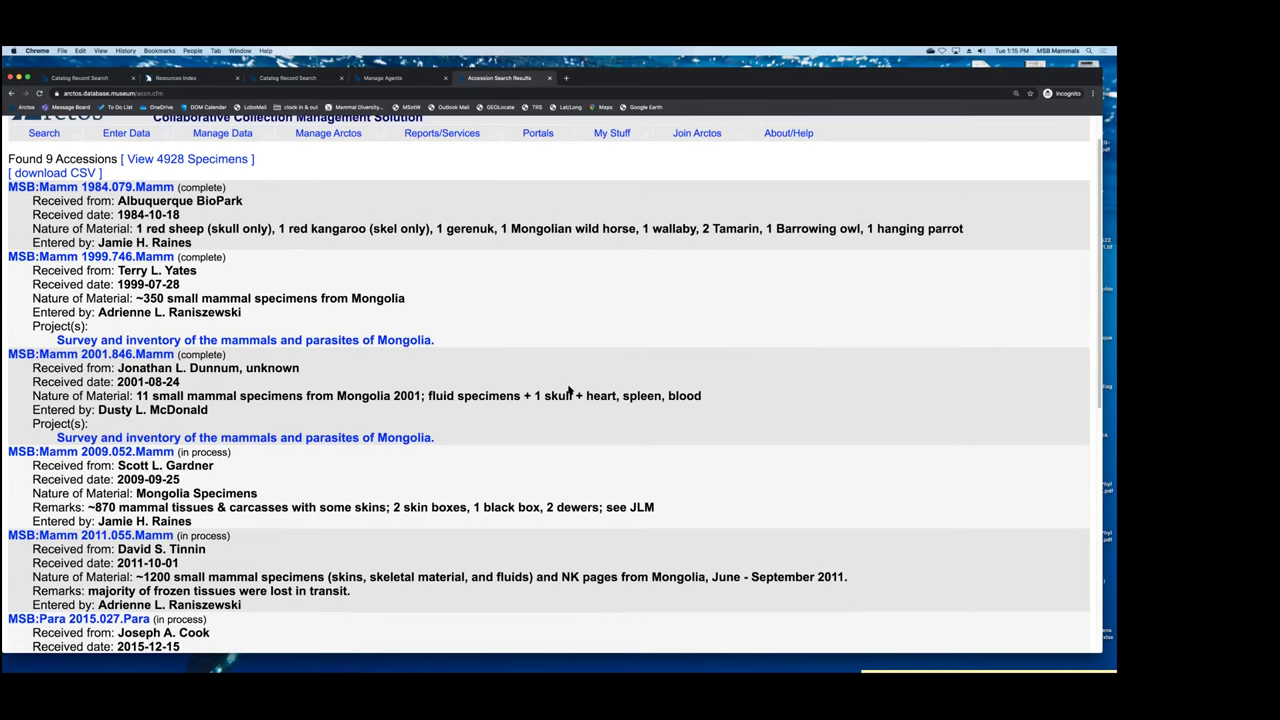
scroll(568, 390, down, 1)
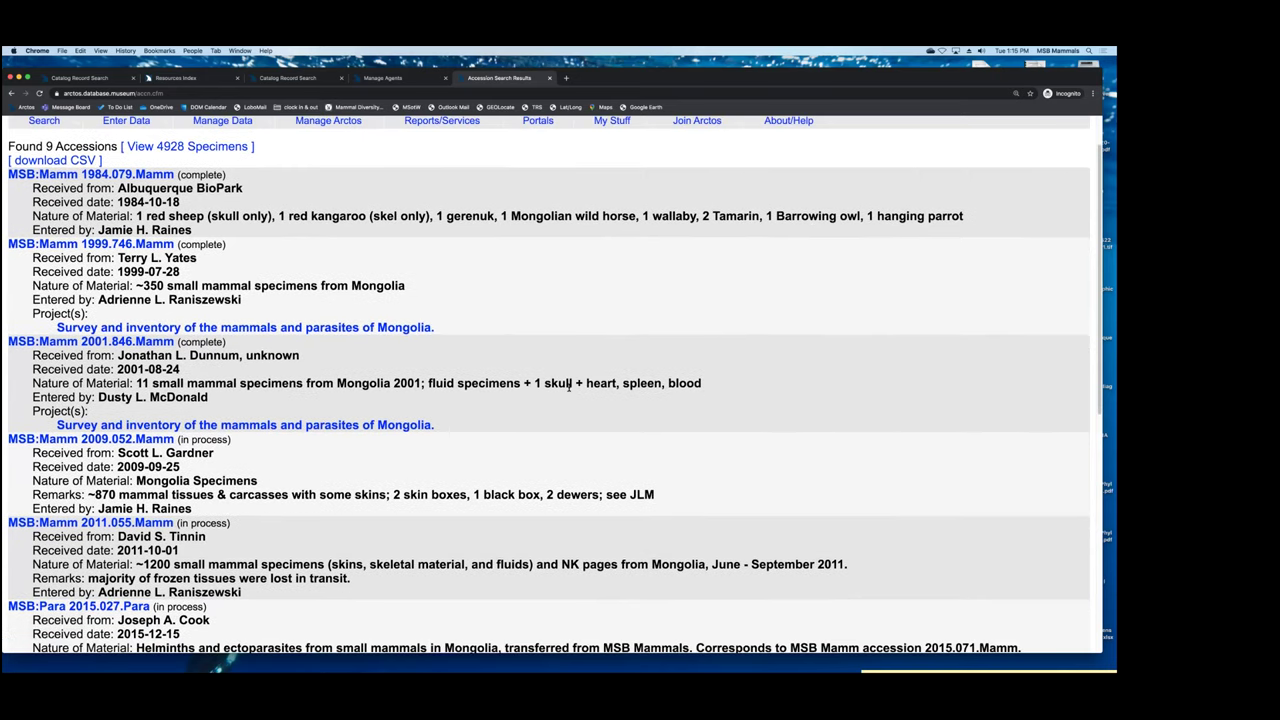
scroll(570, 385, down, 5)
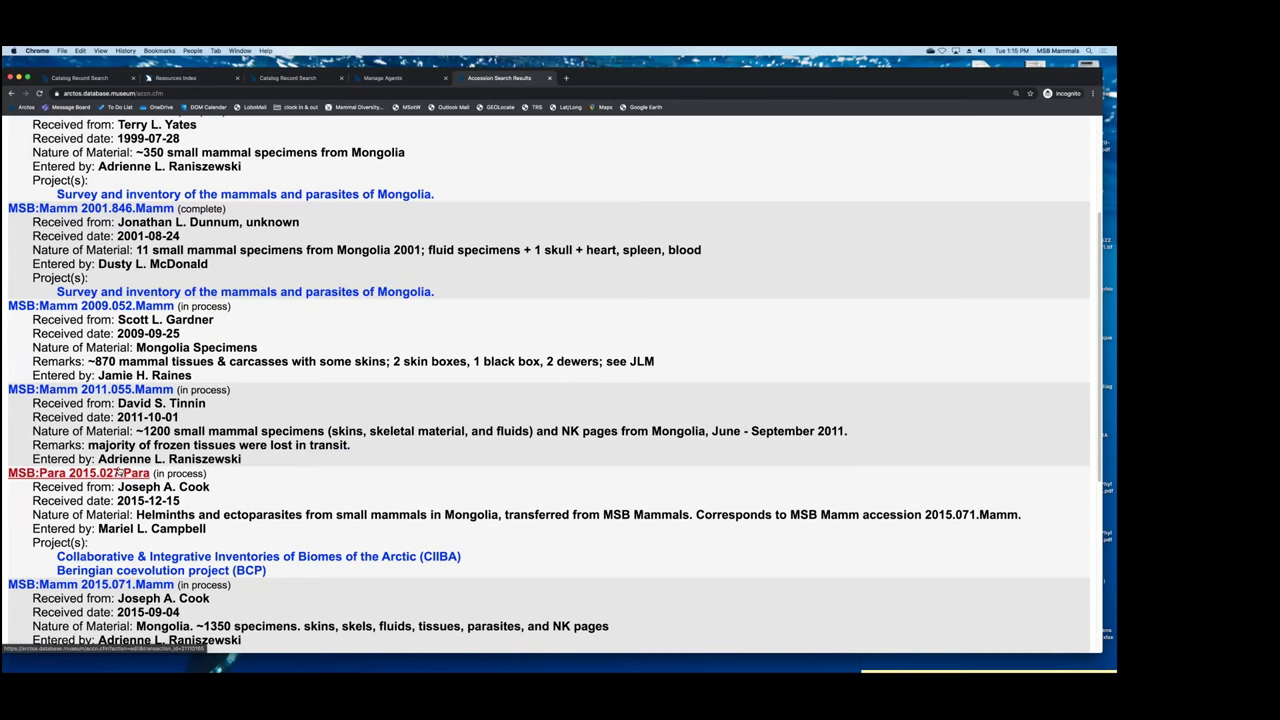
scroll(126, 485, up, 1)
scroll(126, 483, down, 1)
scroll(126, 481, down, 3)
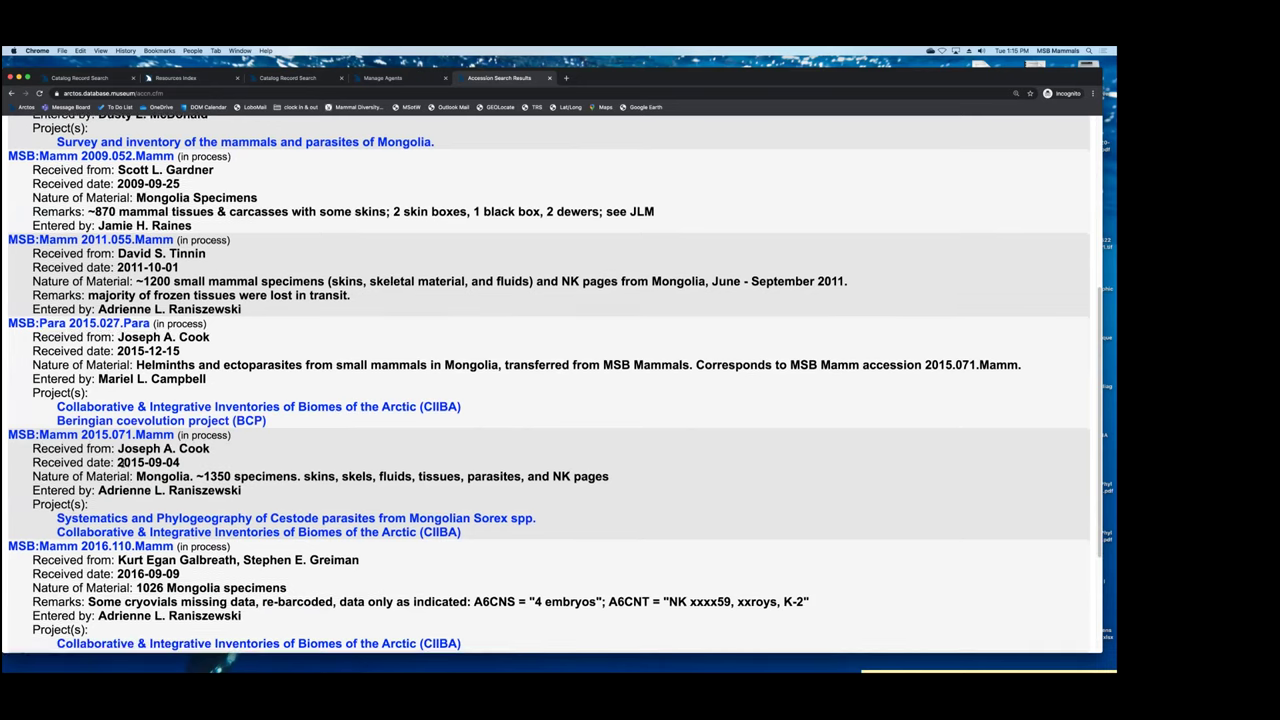
click(112, 436)
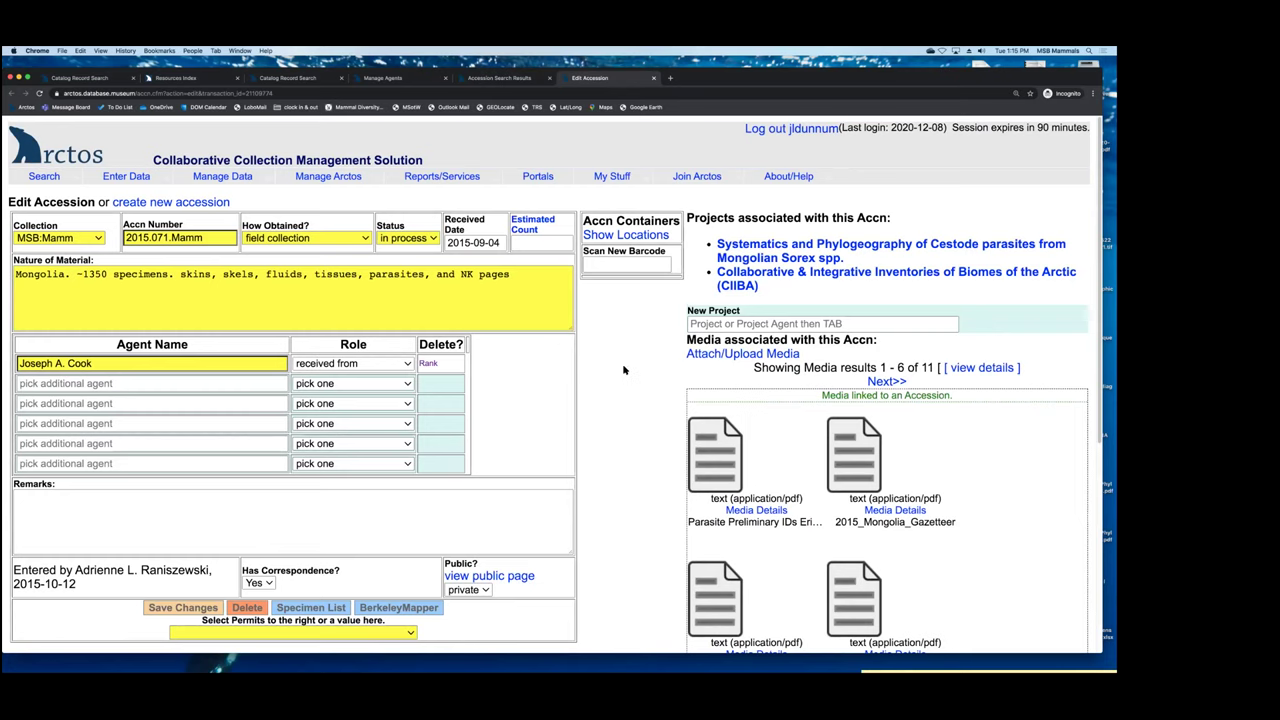
- Examine the Mongolia accession's details, agents, associated projects and linked media documents
scroll(623, 370, down, 1)
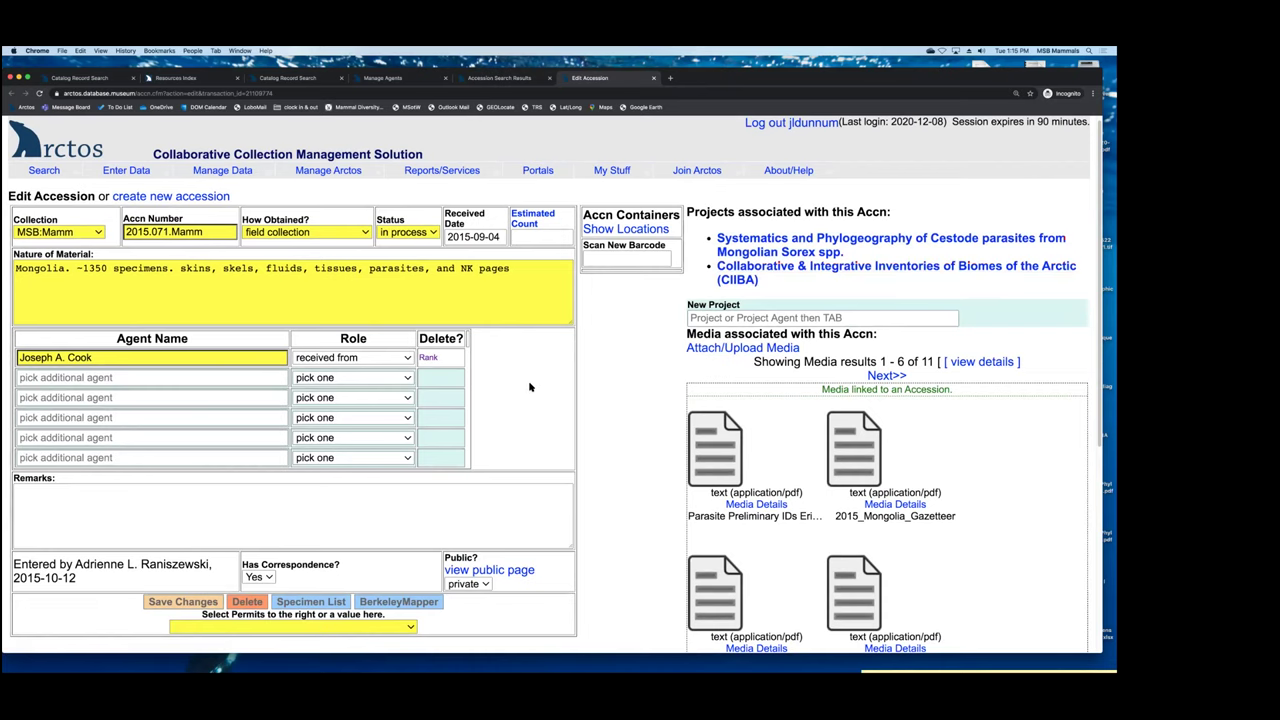
scroll(595, 390, down, 1)
scroll(595, 390, down, 2)
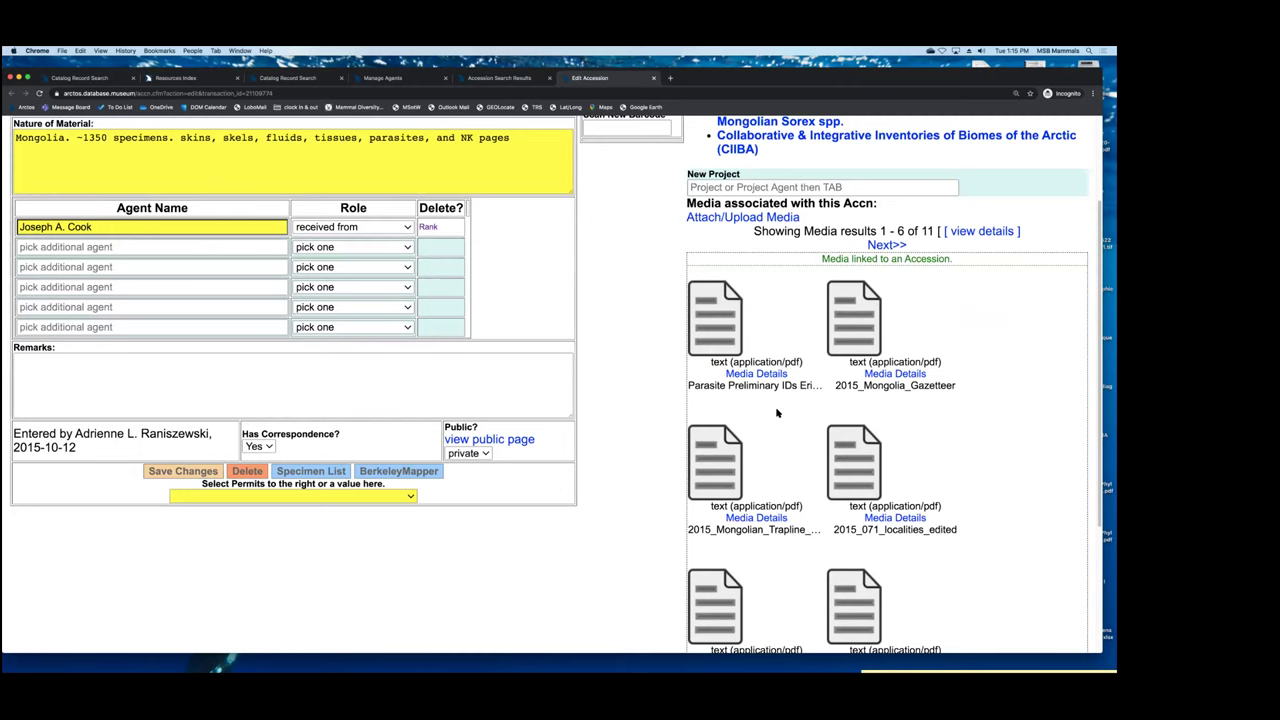
scroll(796, 442, down, 2)
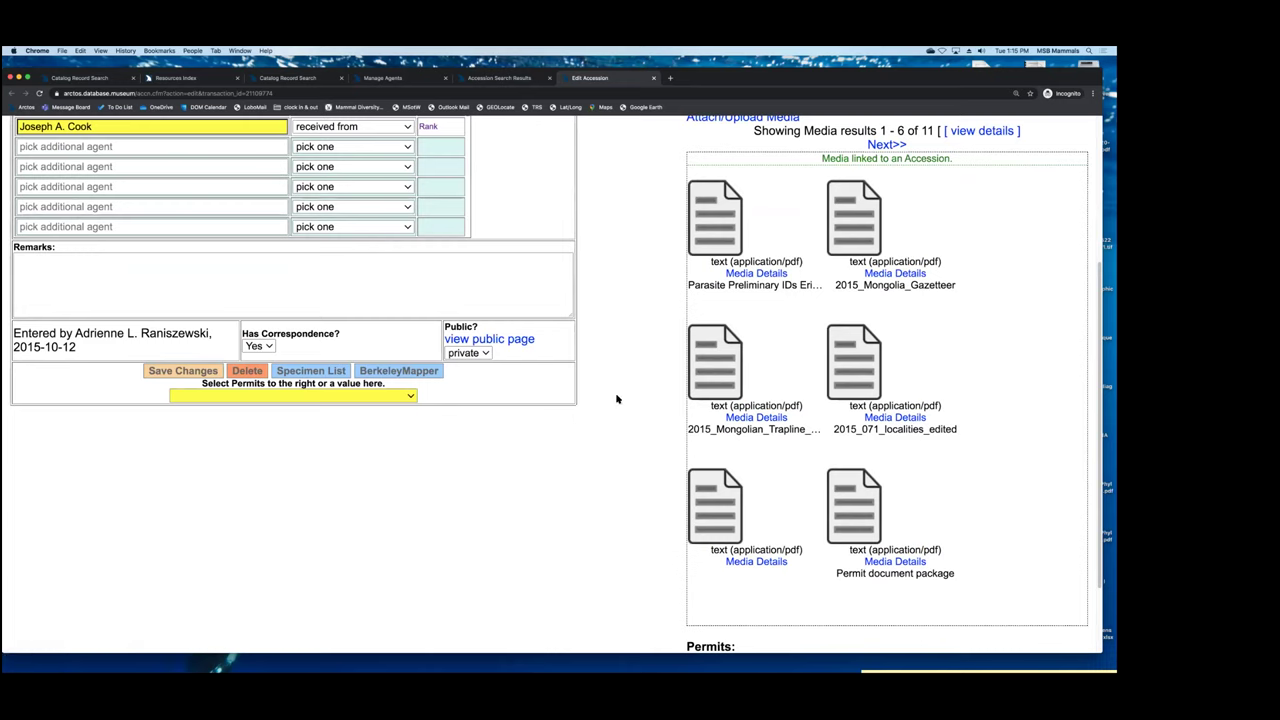
scroll(616, 399, up, 4)
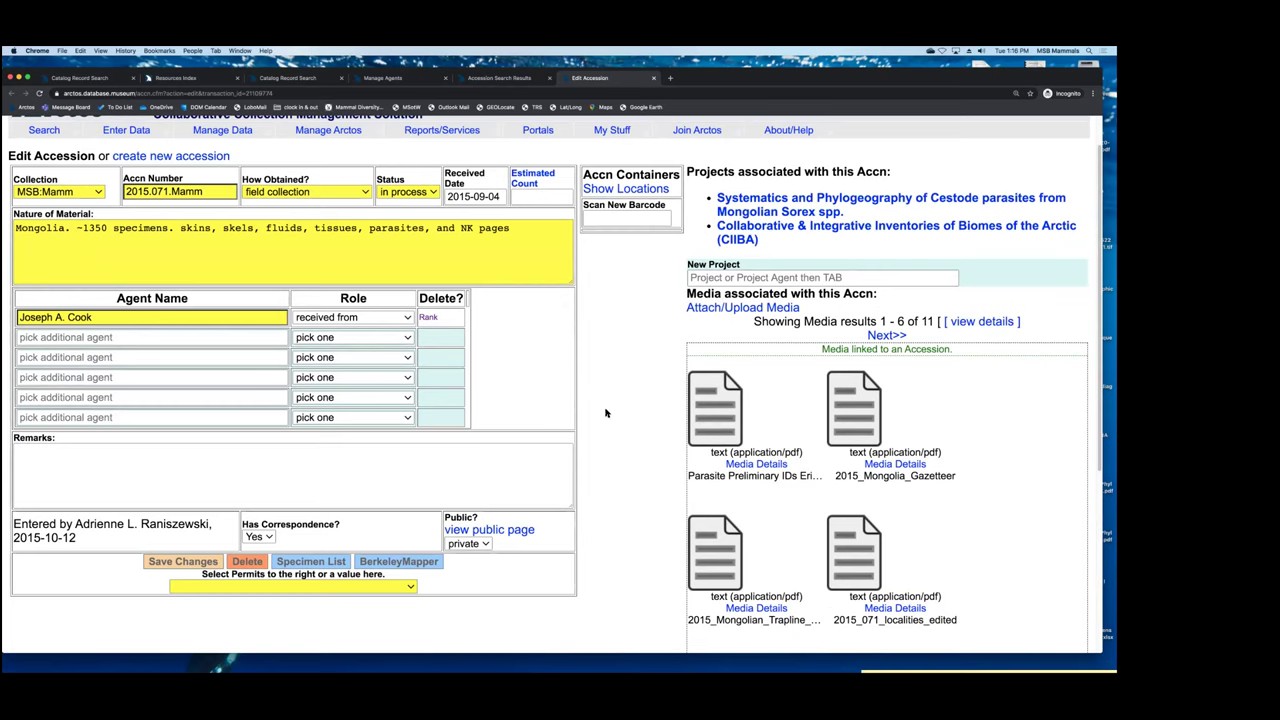
scroll(613, 398, down, 1)
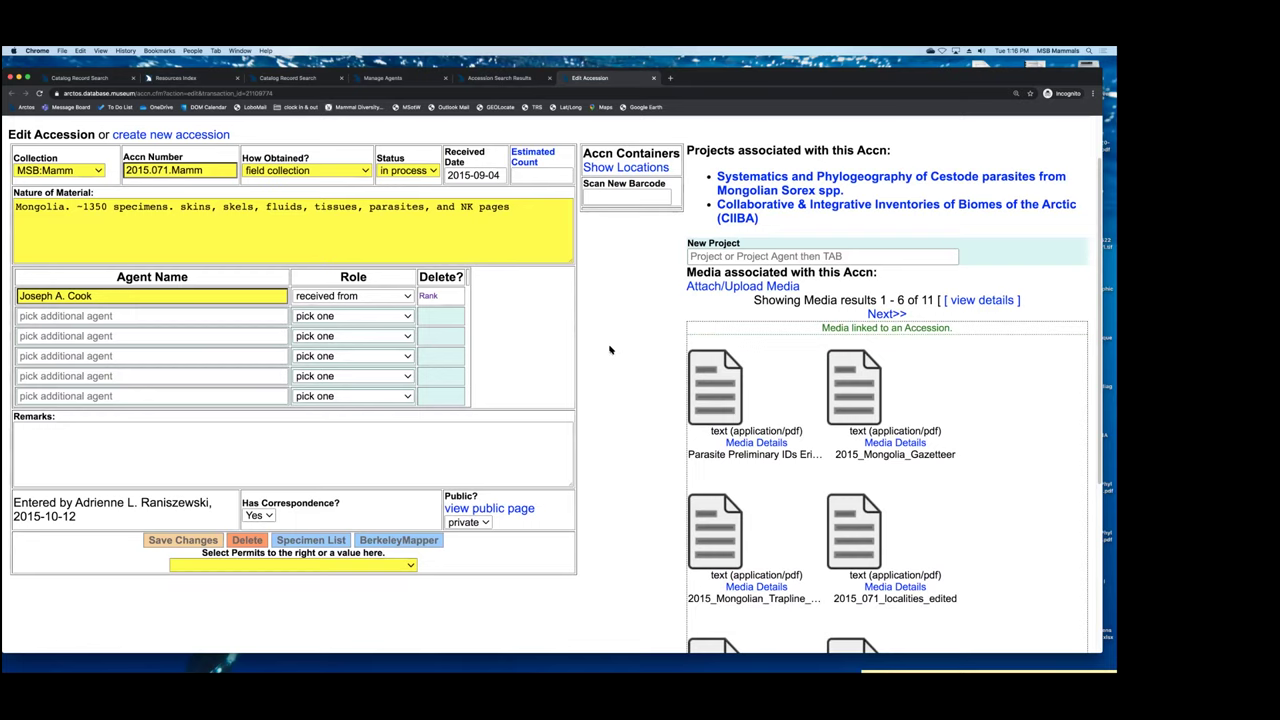
scroll(609, 349, up, 2)
- Open the form for creating a new loan transaction
mouse_move(219, 183)
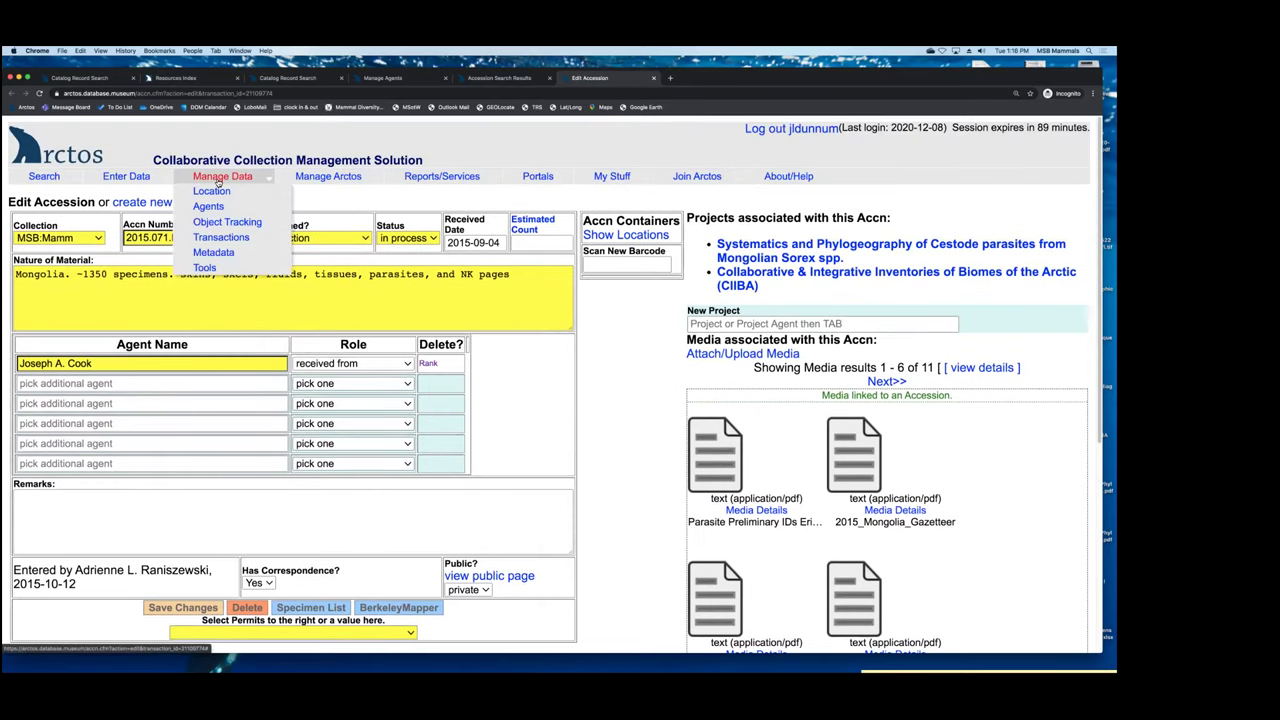
mouse_move(225, 242)
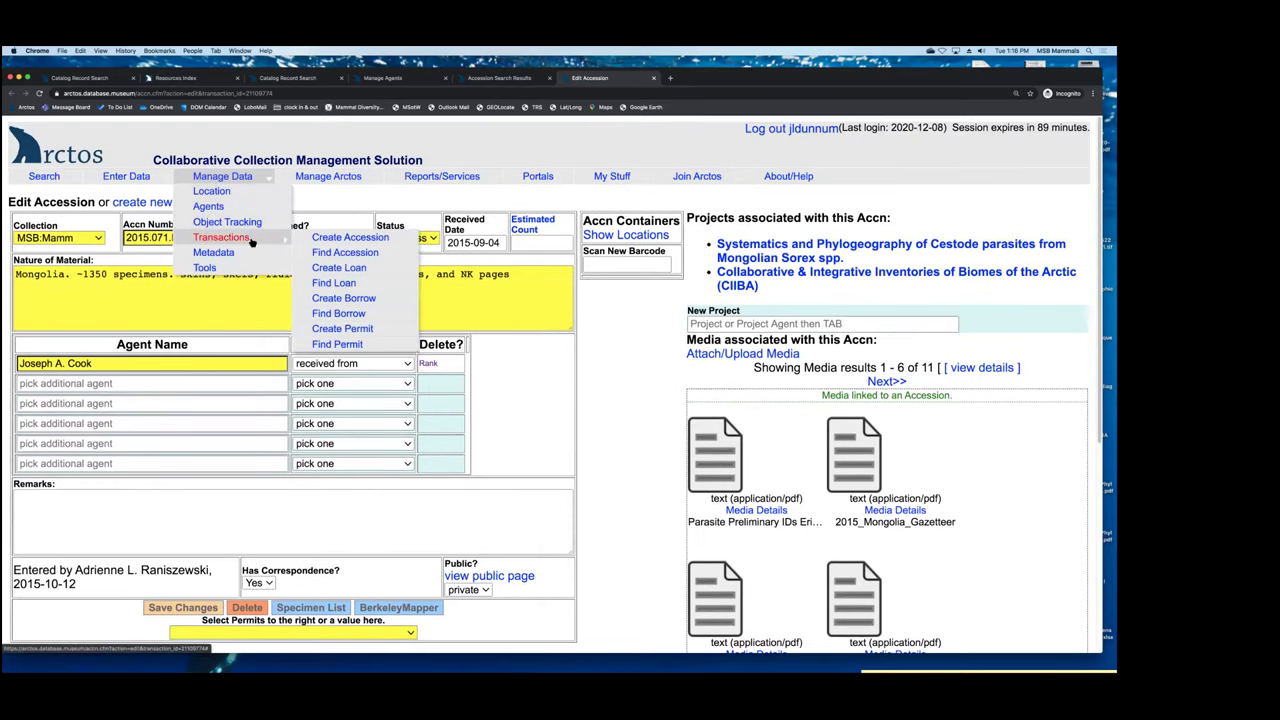
click(350, 270)
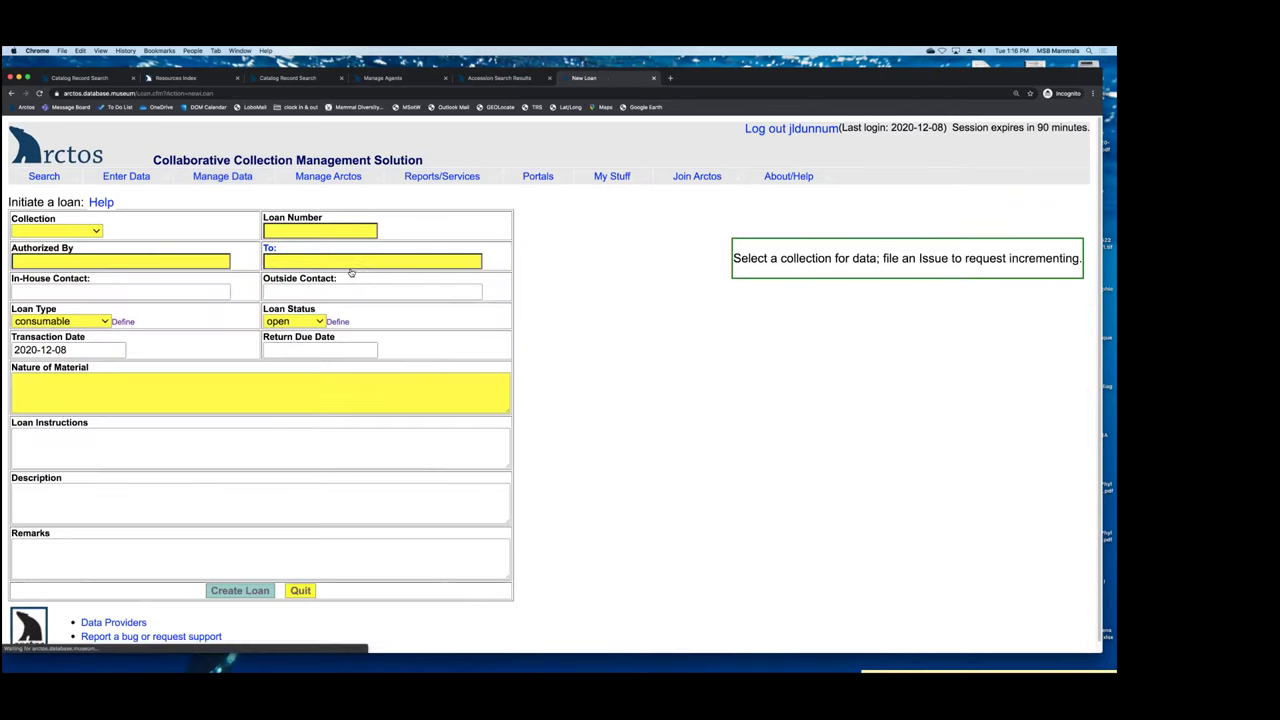
- Choose the MSB:Mamm collection for the new loan and look over the available loan types
click(96, 231)
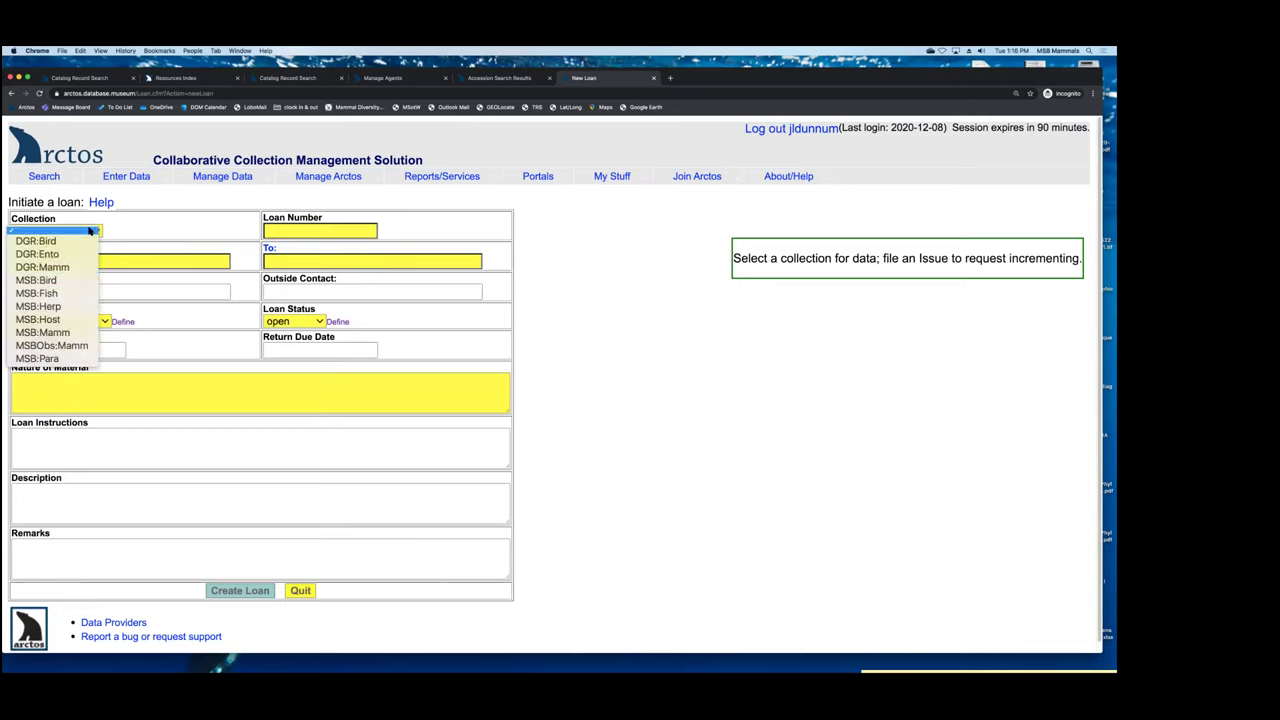
click(55, 332)
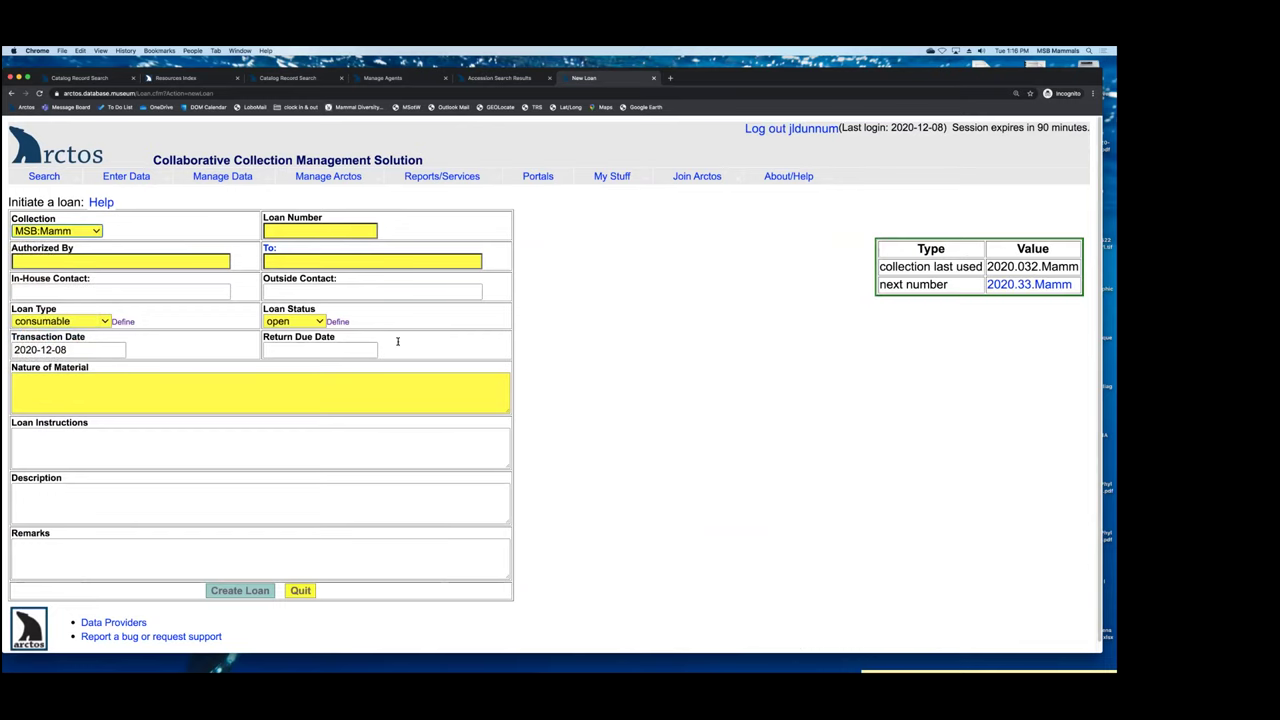
click(103, 322)
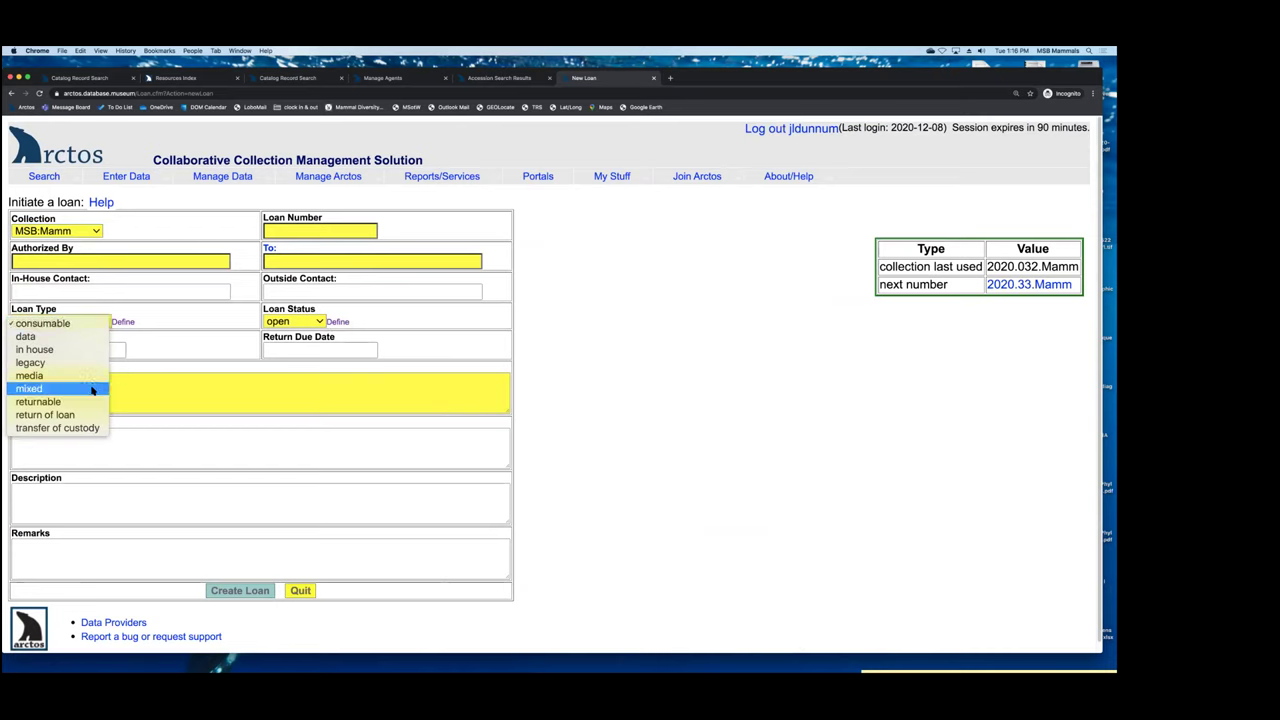
click(208, 317)
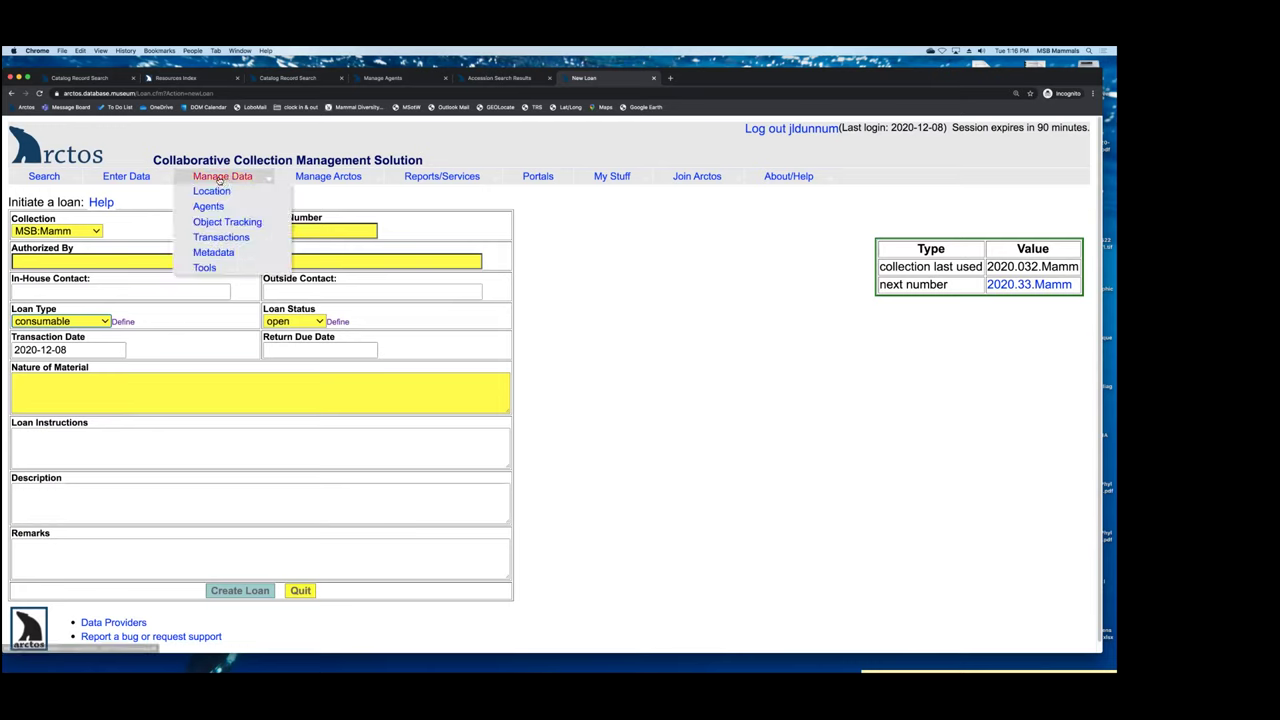
- Search the MSB:Mamm loans for loan number 2020.011
mouse_move(226, 240)
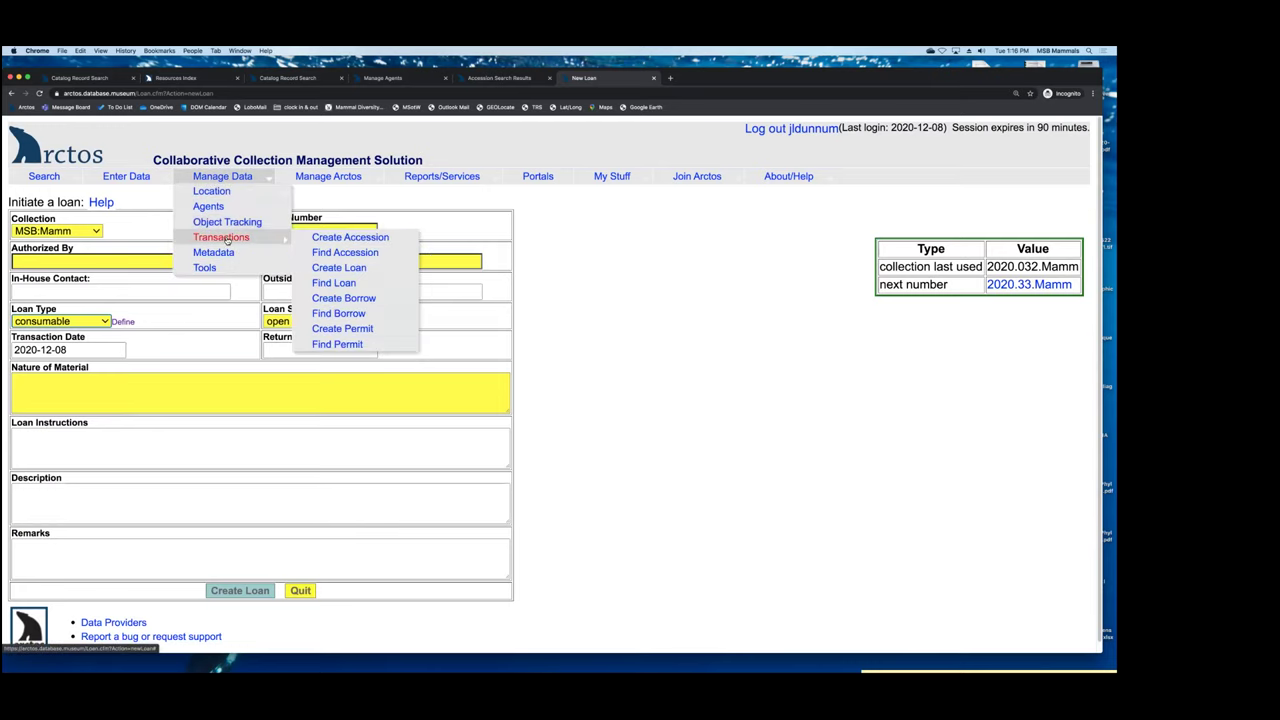
click(338, 284)
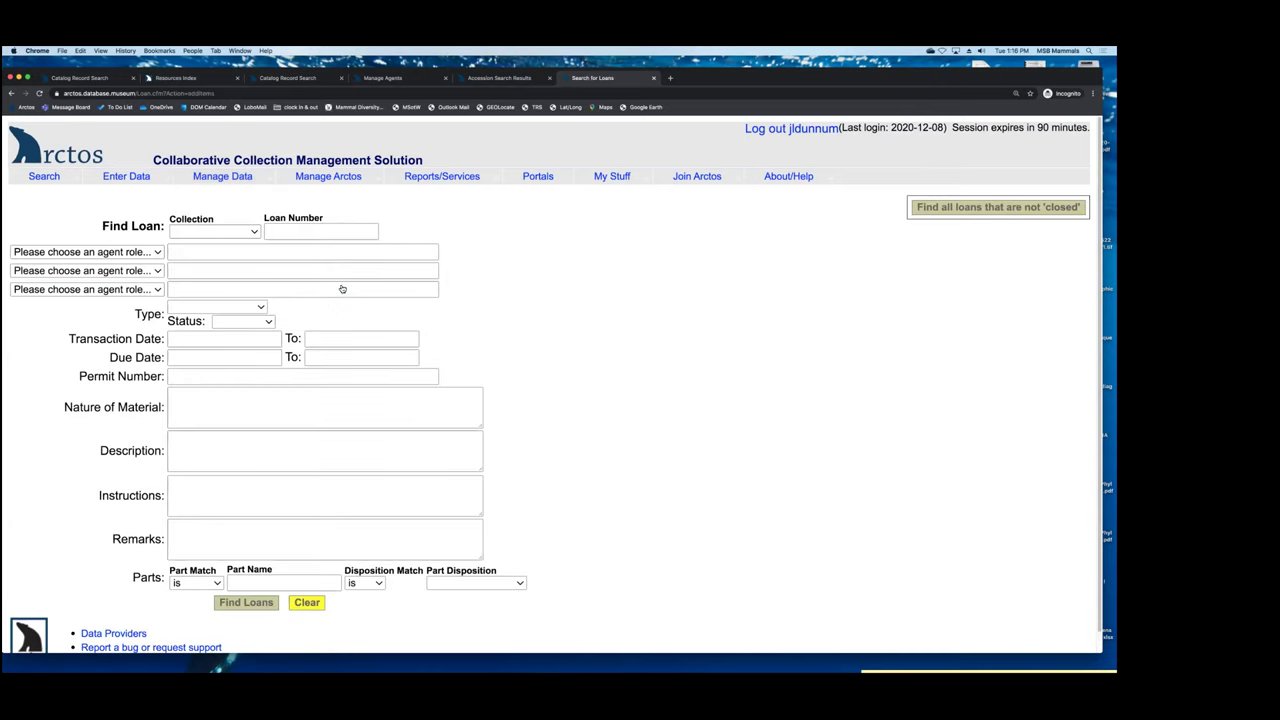
click(251, 231)
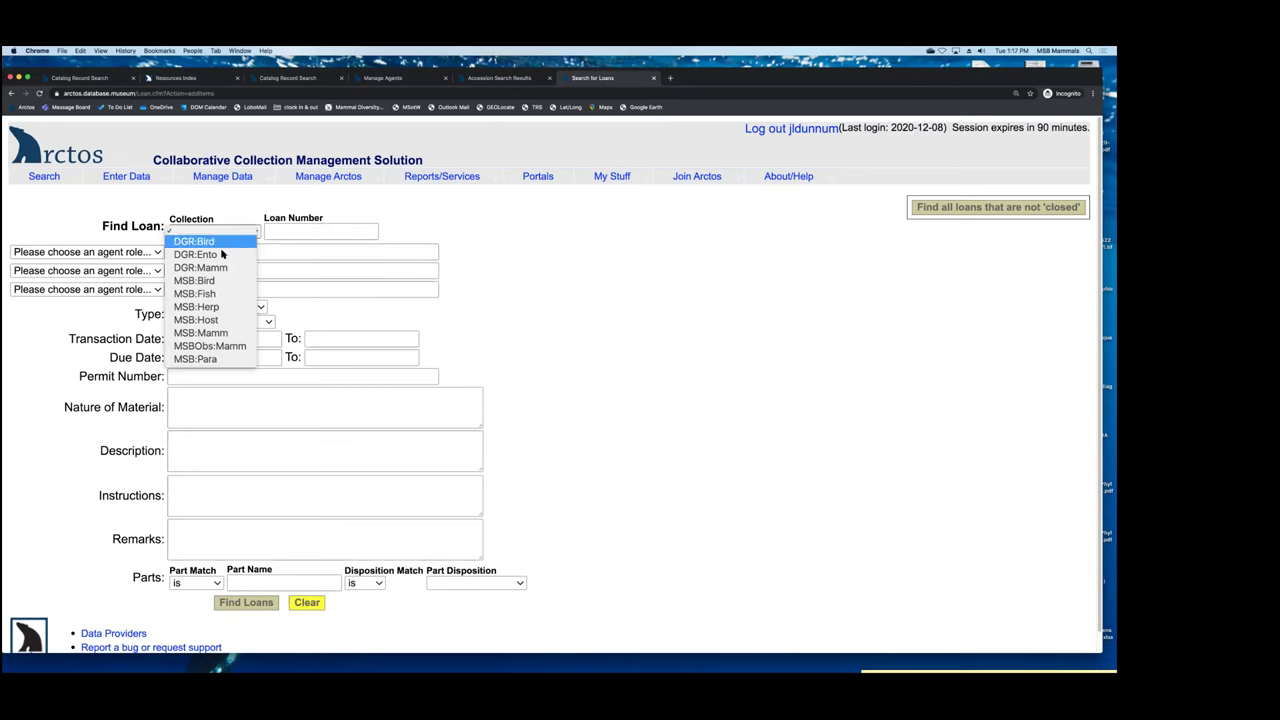
click(210, 333)
click(294, 231)
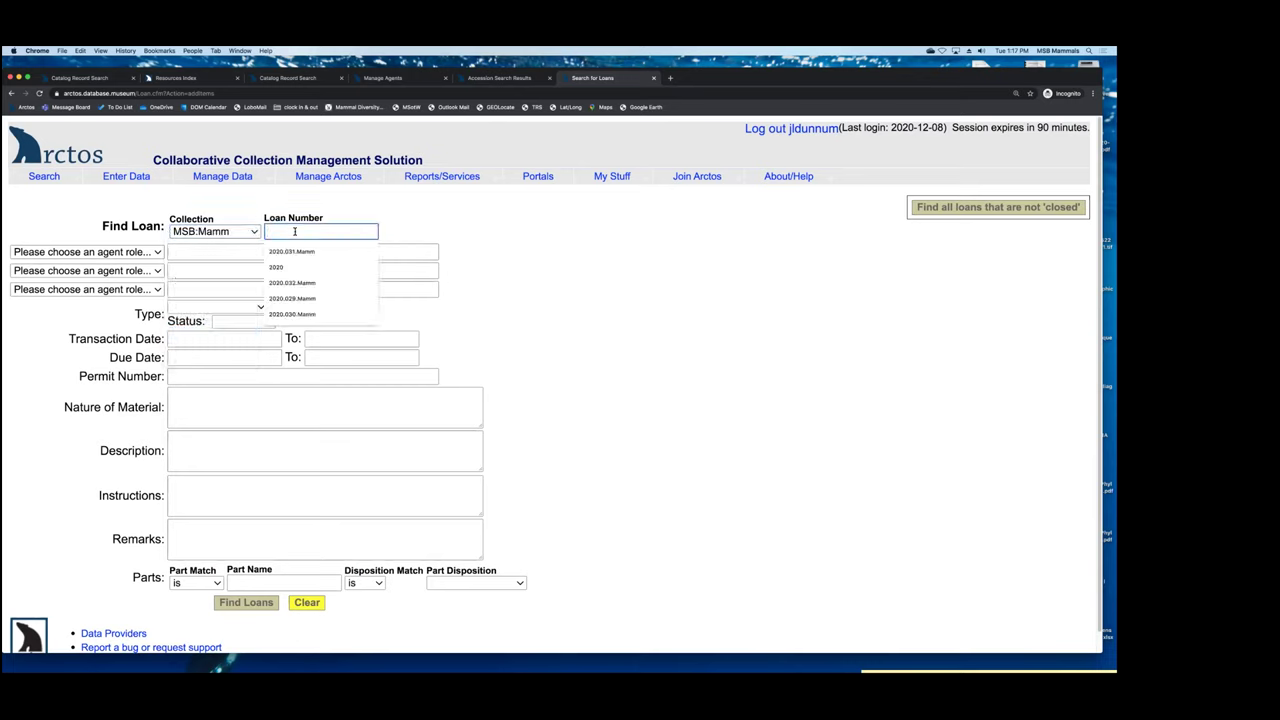
text(2020.011)
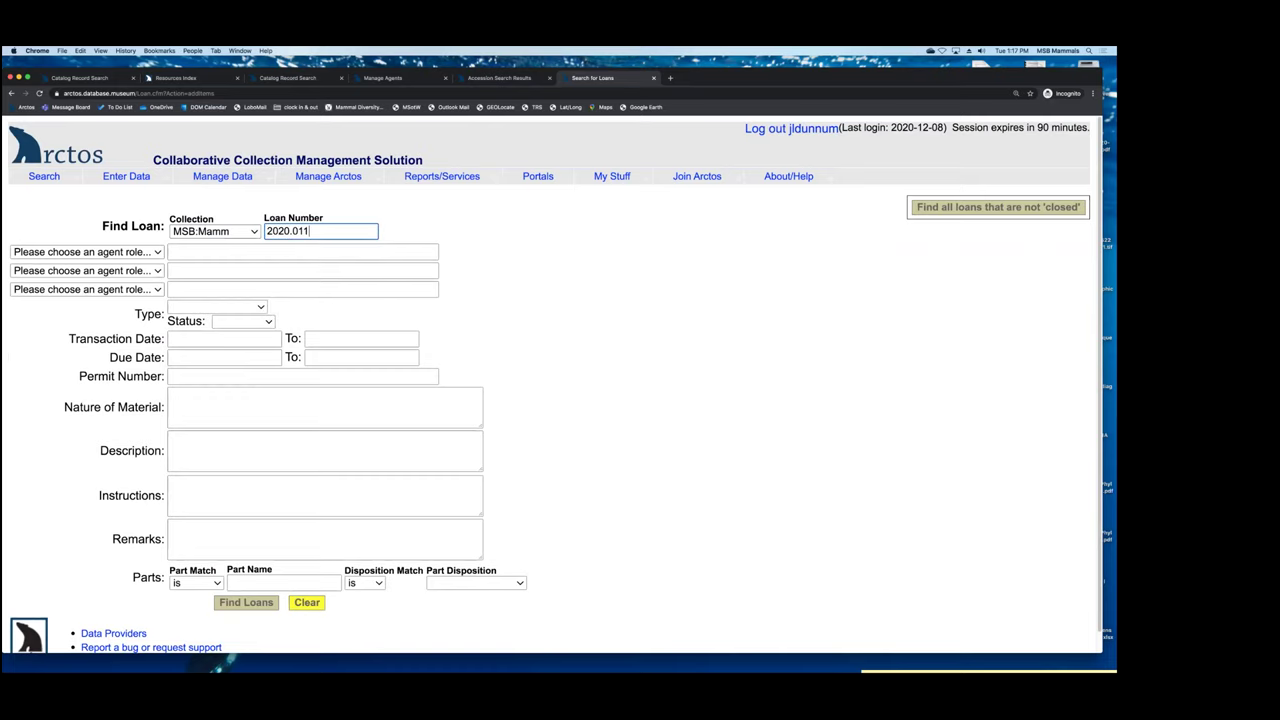
key(Return)
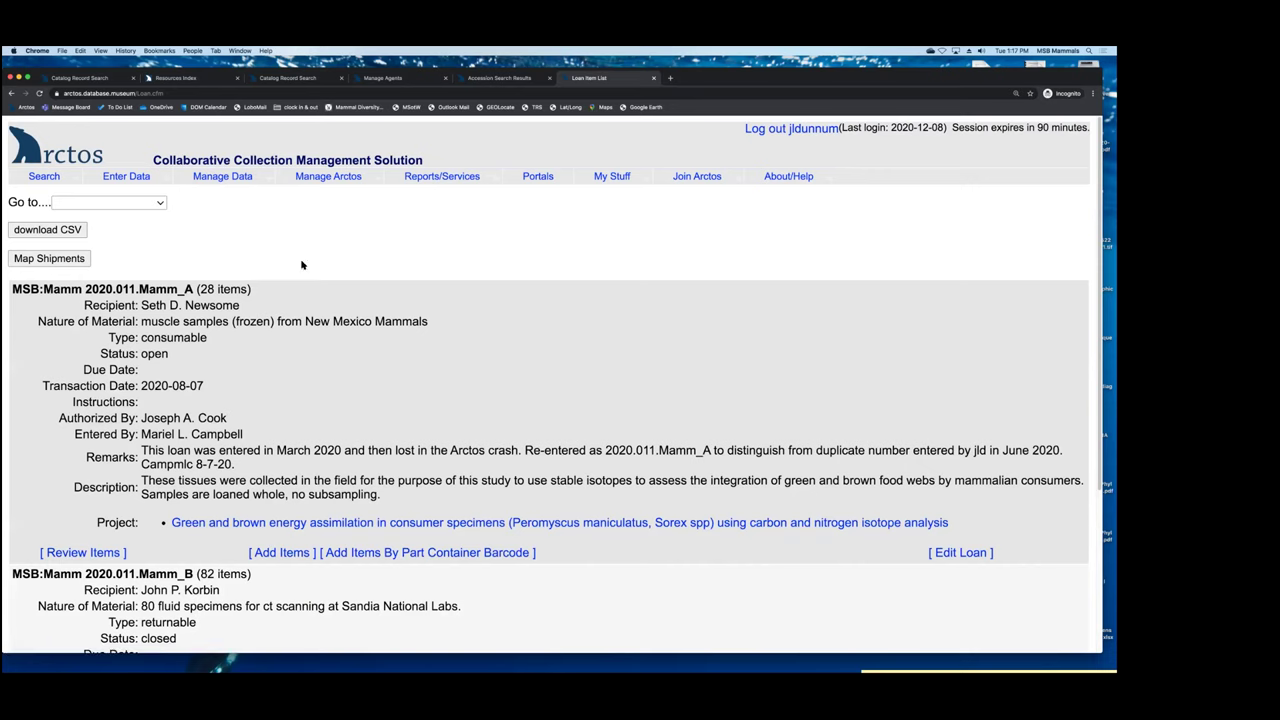
- Open loan MSB:Mamm 2020.011.Mamm_A for editing and examine its agents, project, media, permit, item and shipment sections
scroll(458, 354, down, 3)
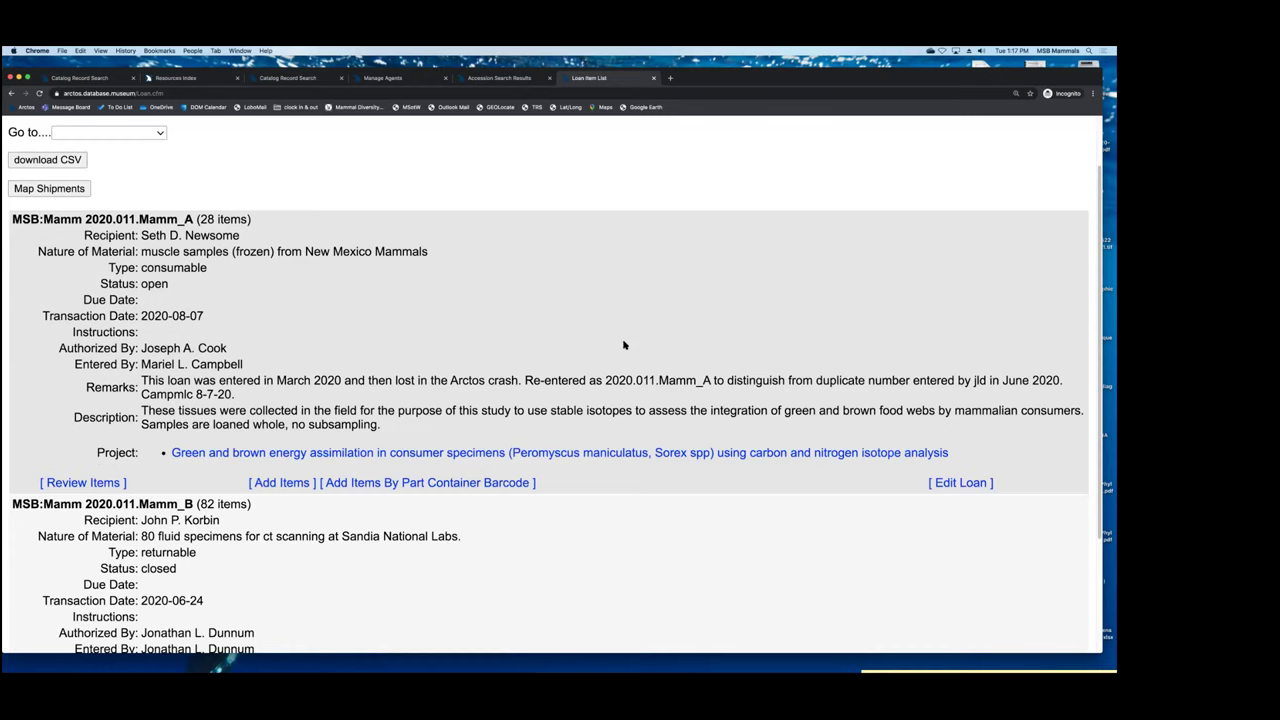
click(957, 484)
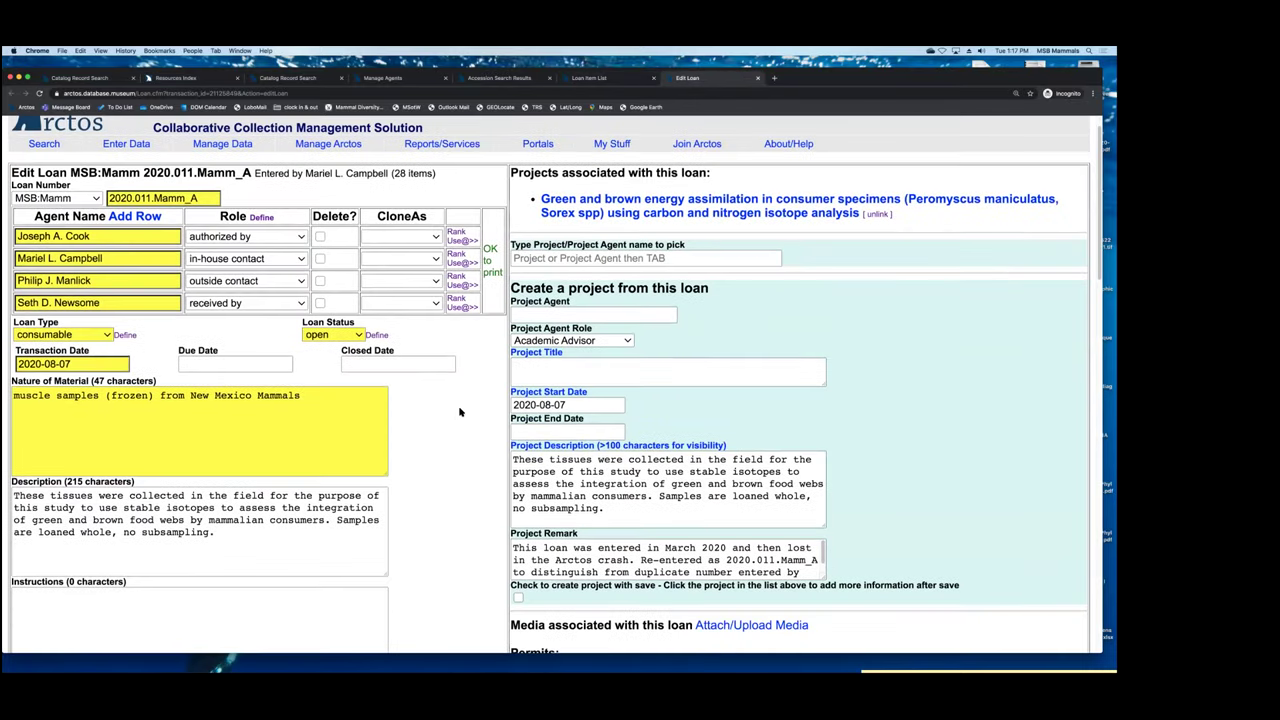
scroll(462, 416, down, 1)
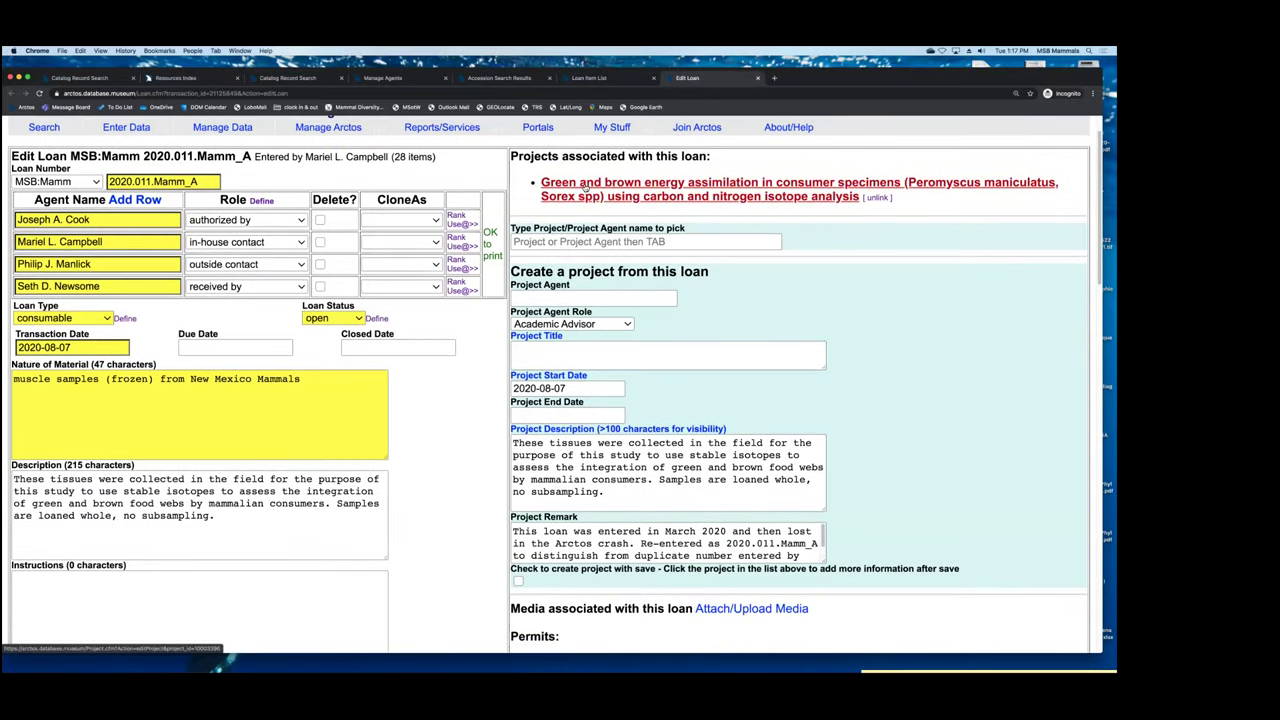
scroll(483, 449, down, 5)
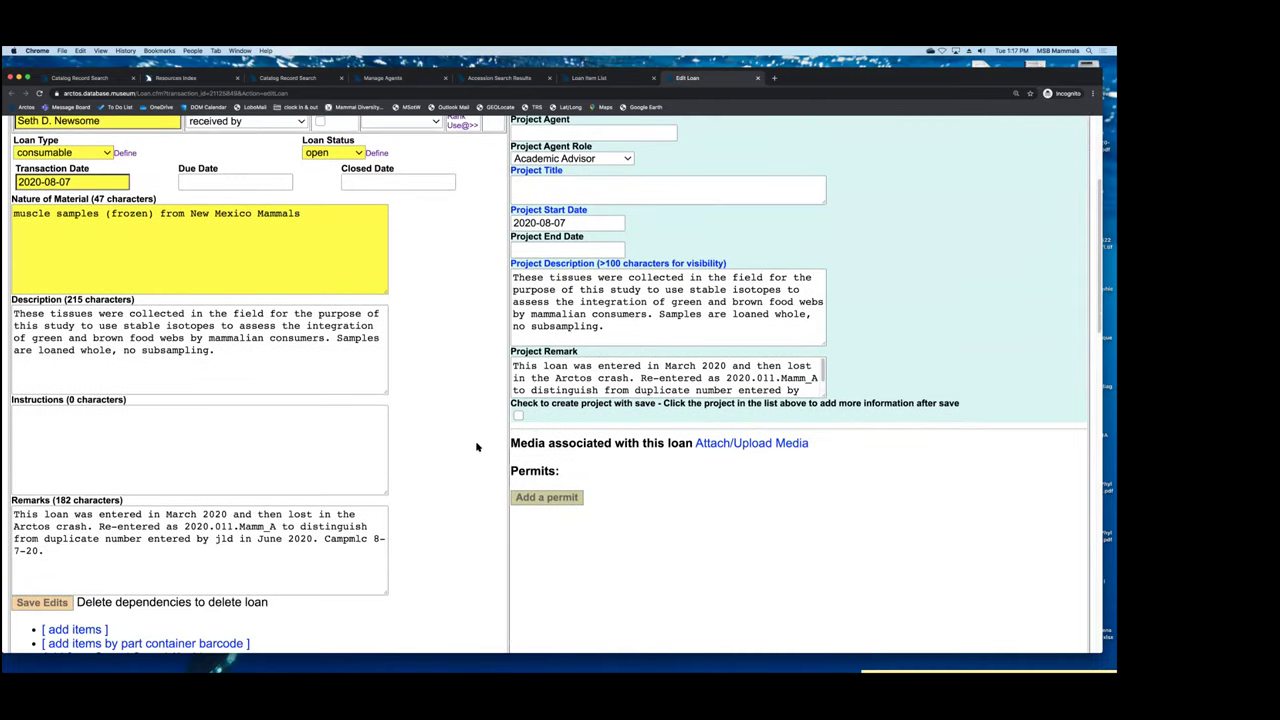
scroll(434, 508, down, 1)
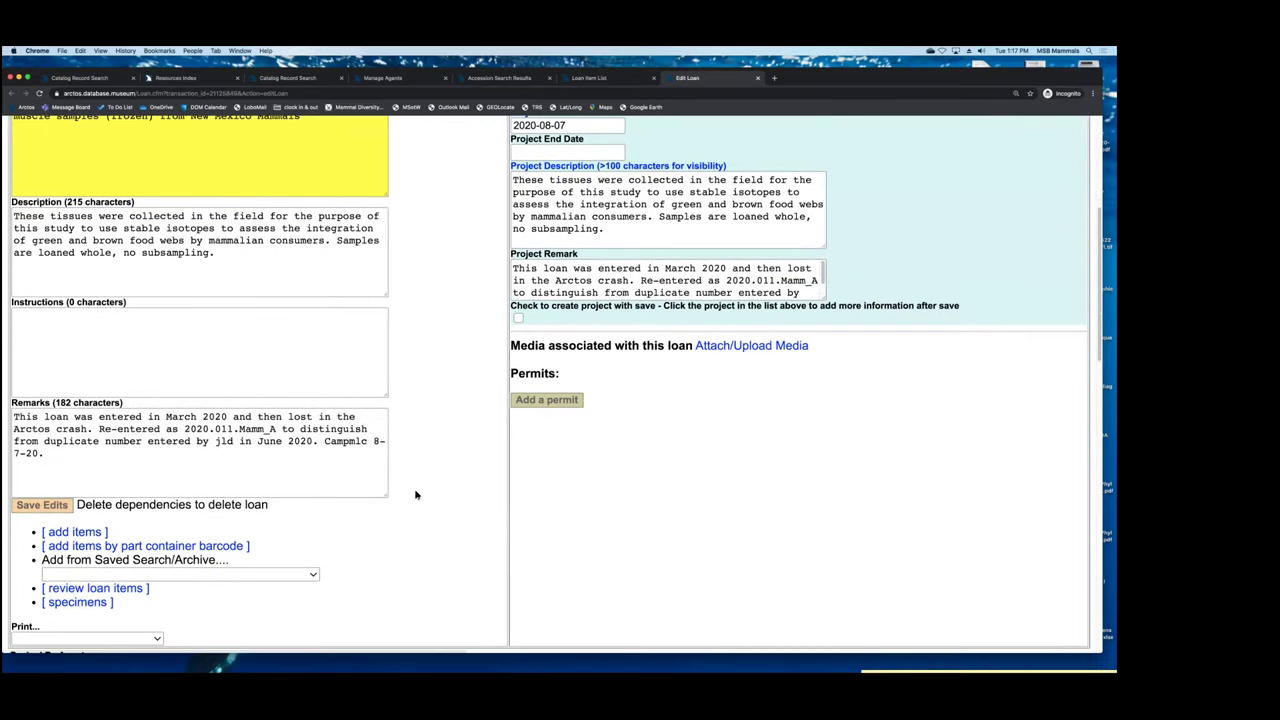
scroll(414, 491, down, 1)
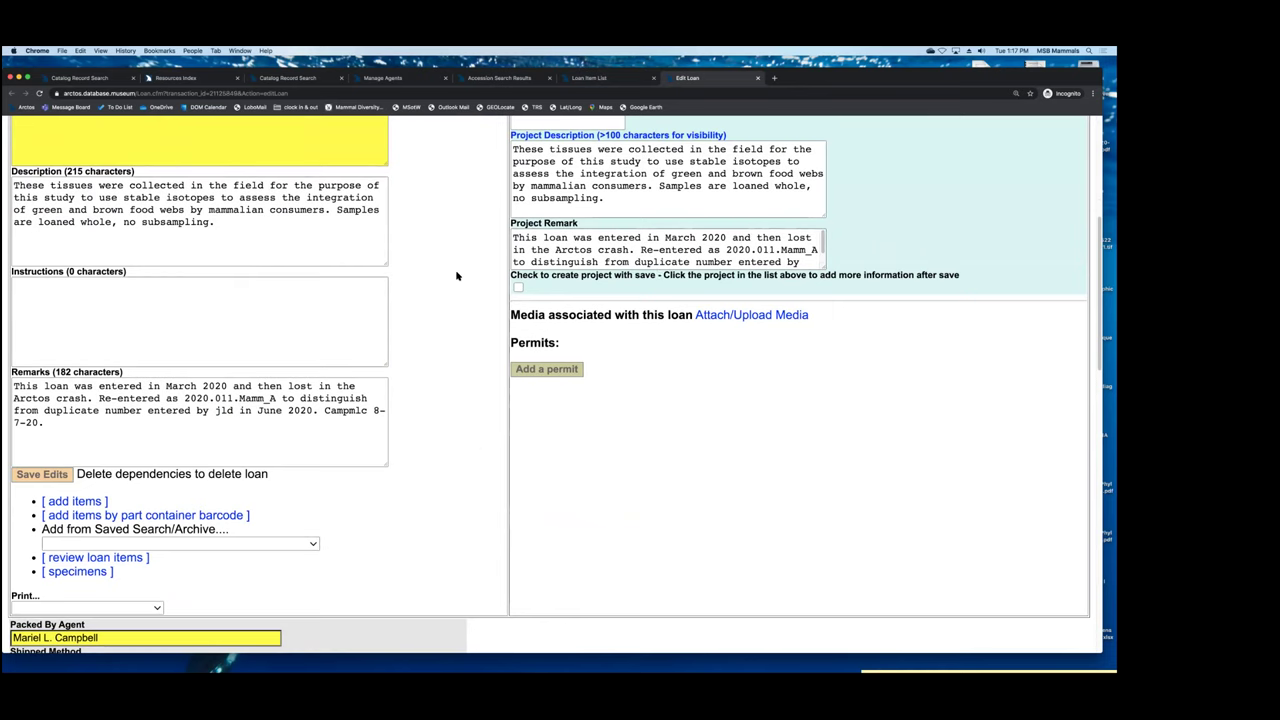
scroll(456, 278, up, 1)
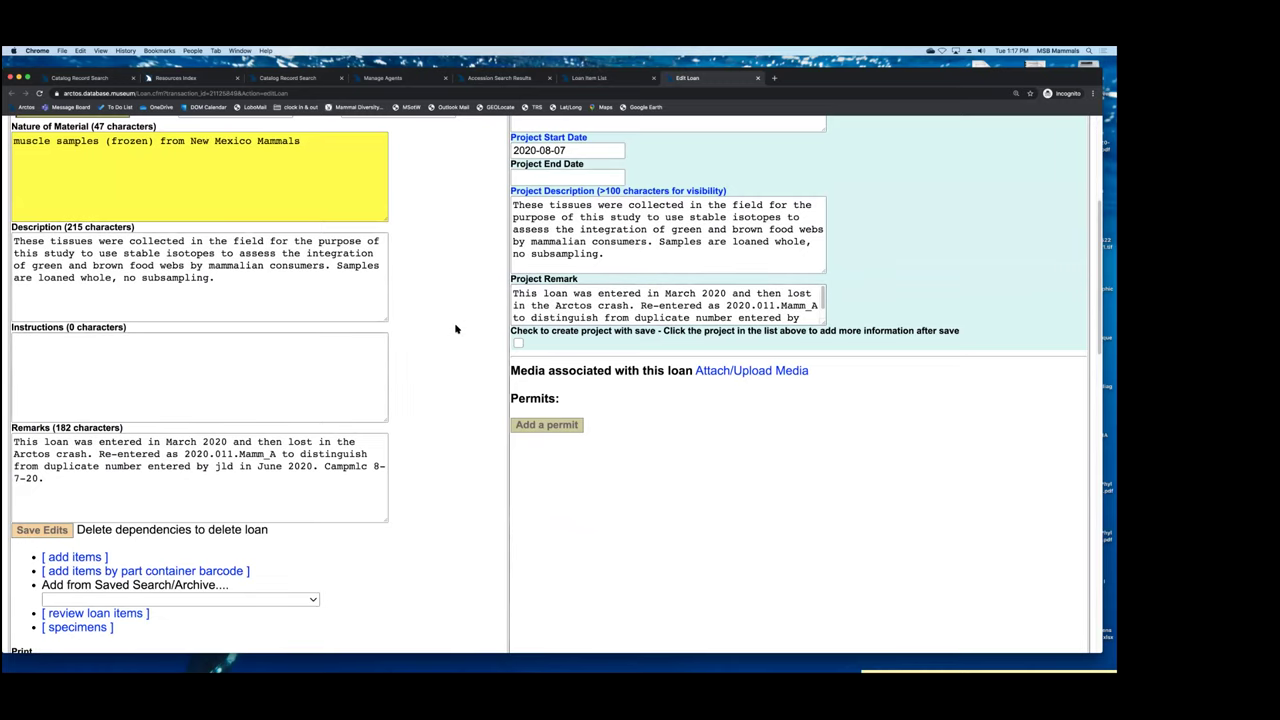
scroll(450, 340, down, 2)
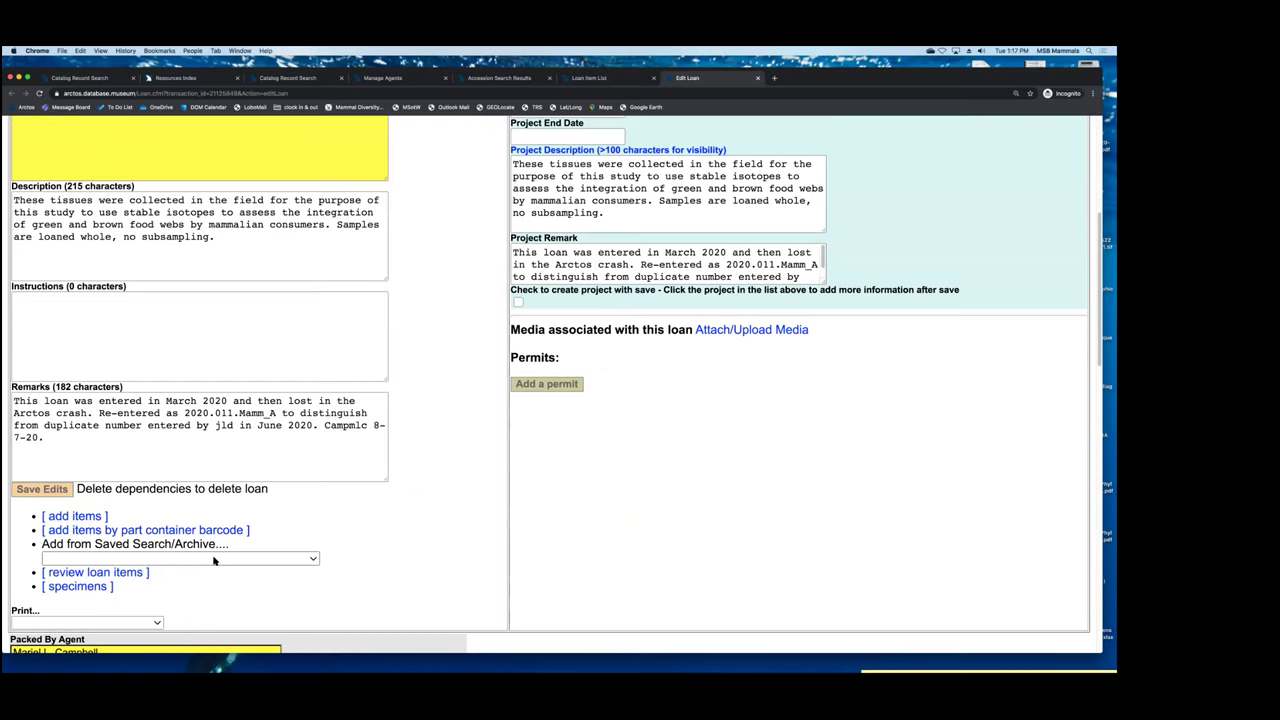
scroll(400, 500, down, 4)
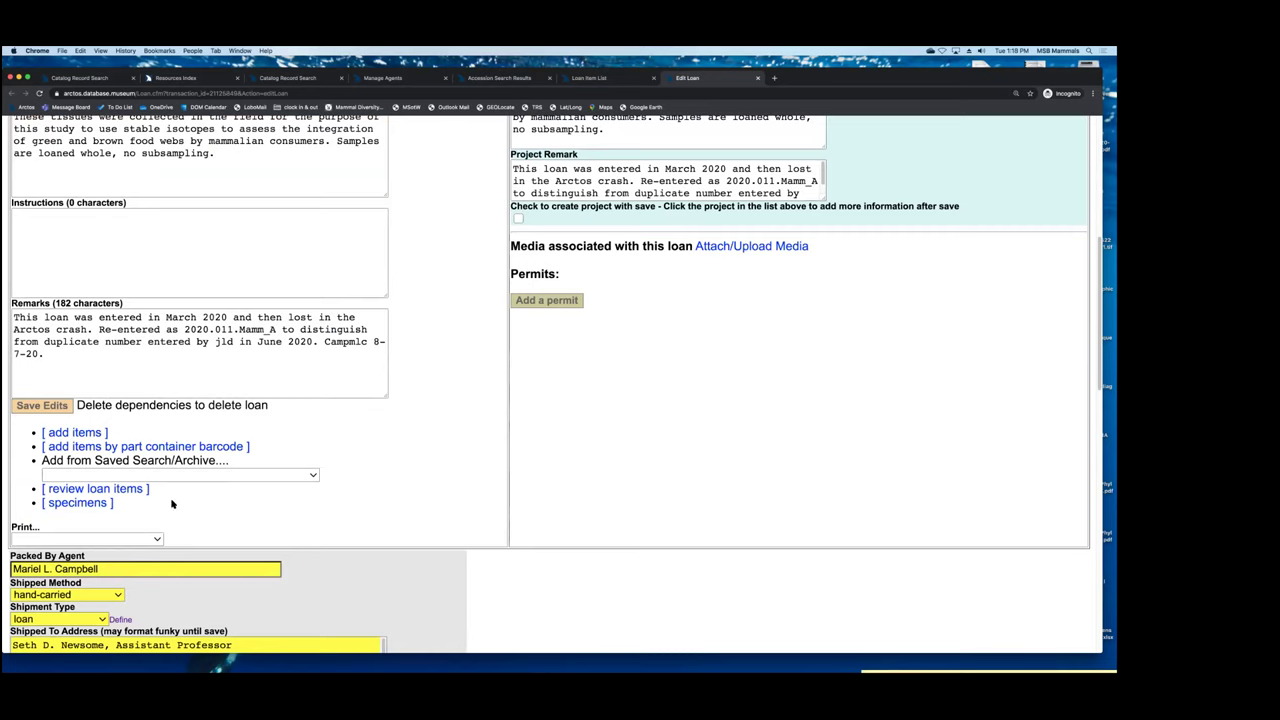
- Generate the loan's Shipping Label report, view it and return to the loan record
click(151, 539)
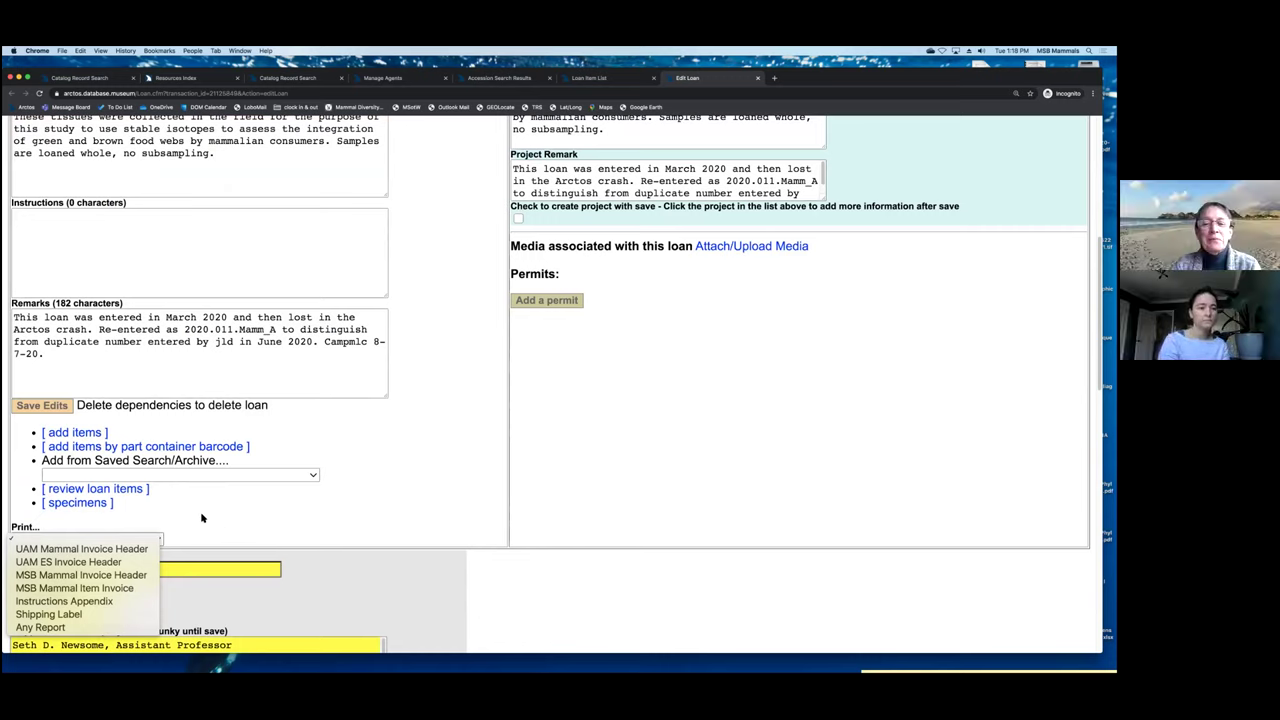
click(86, 617)
click(328, 230)
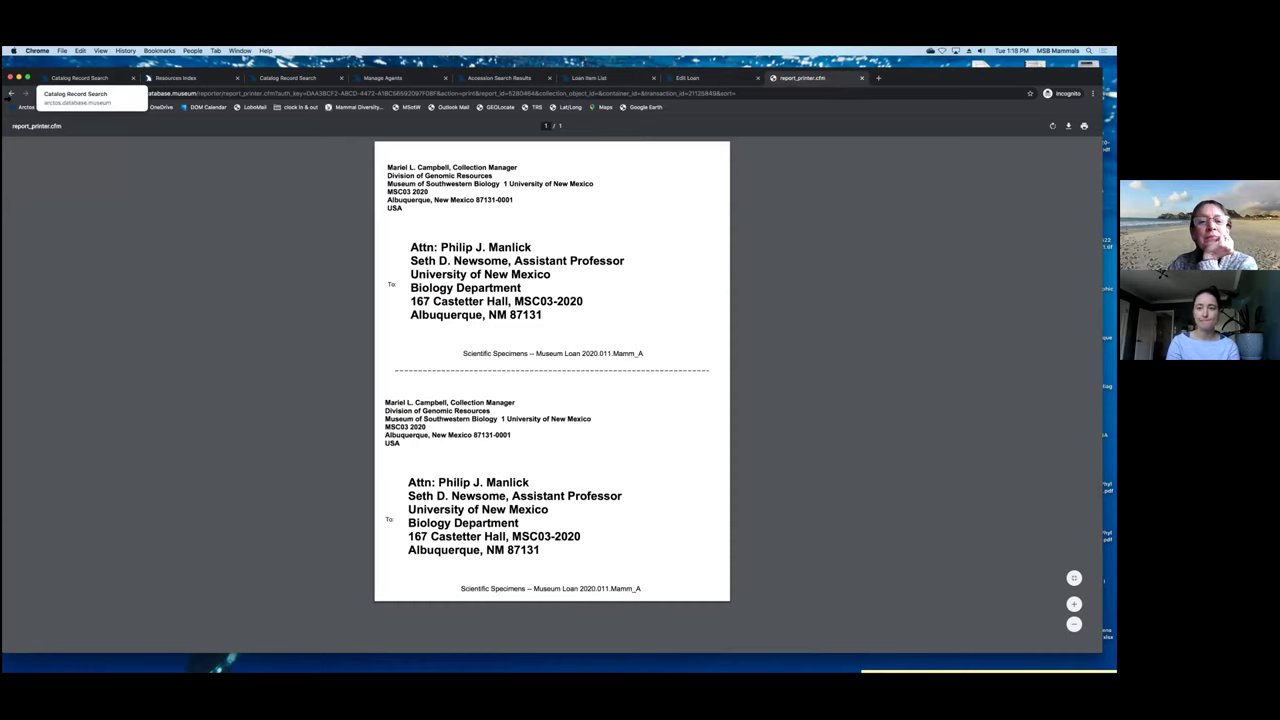
click(11, 93)
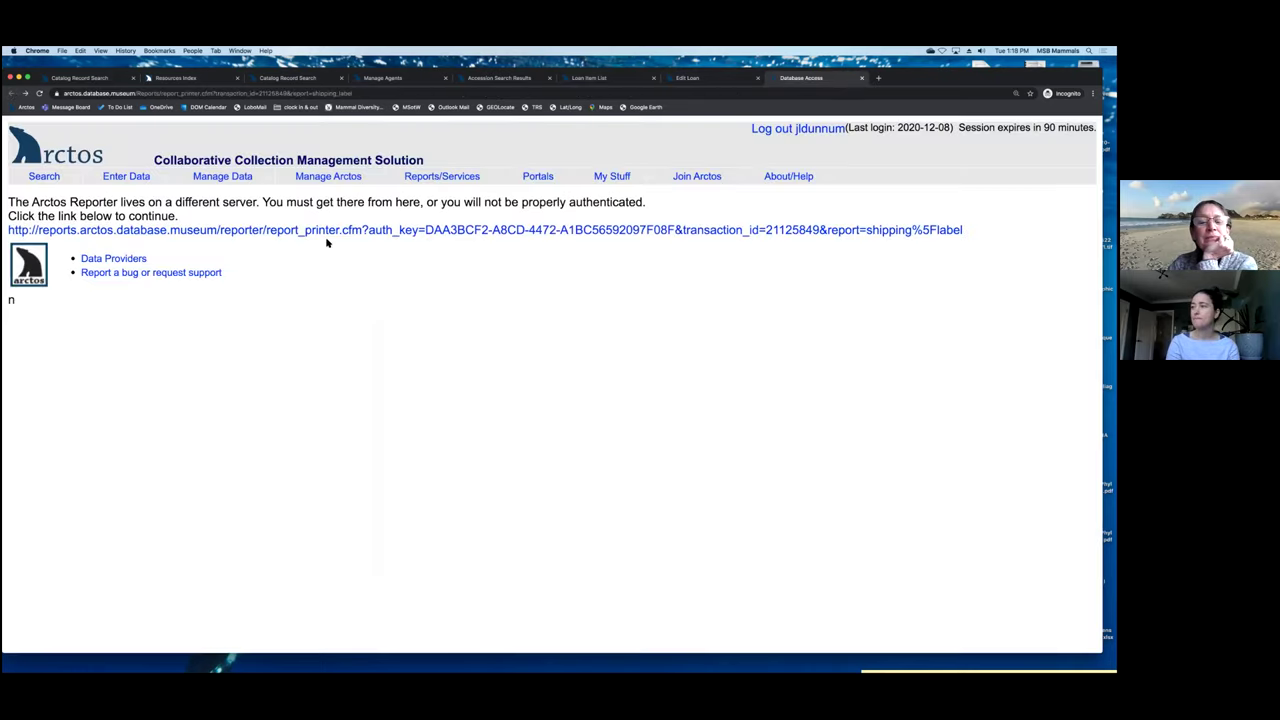
click(861, 78)
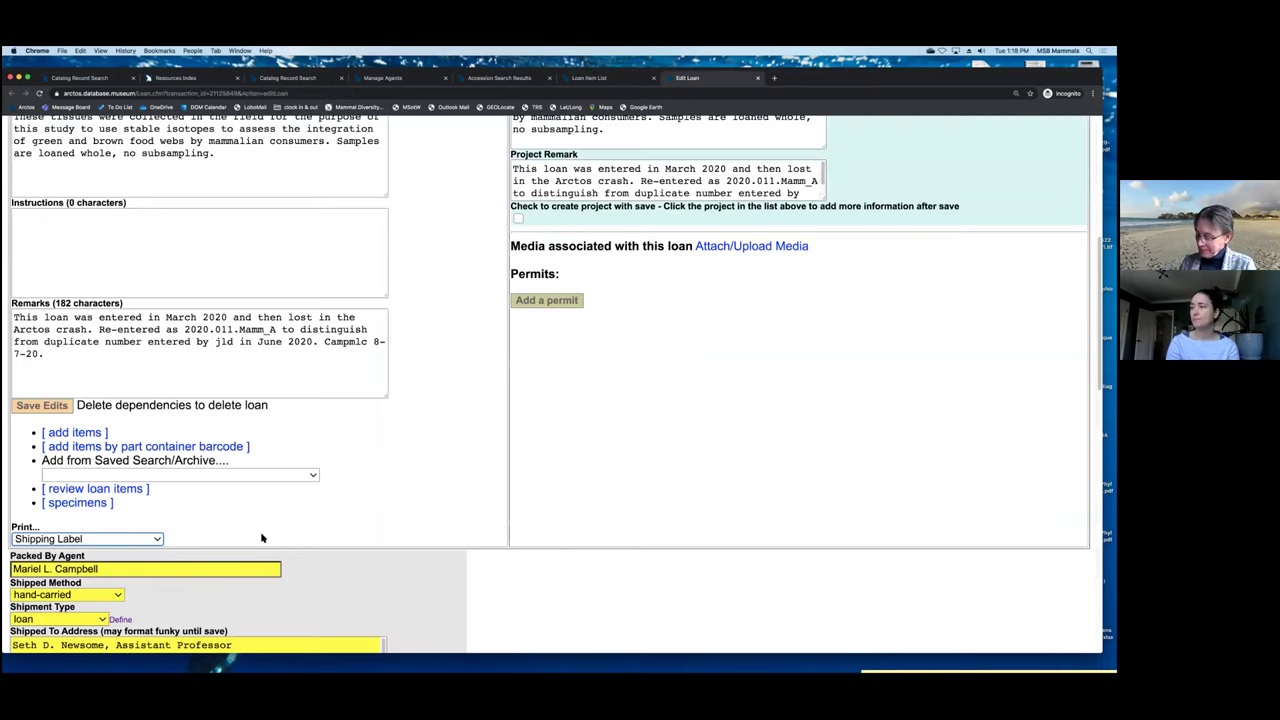
- Generate the MSB_Mamm_loan_invoice report for the loan through the Any Report option and review the specimen invoice pages
click(127, 541)
click(48, 554)
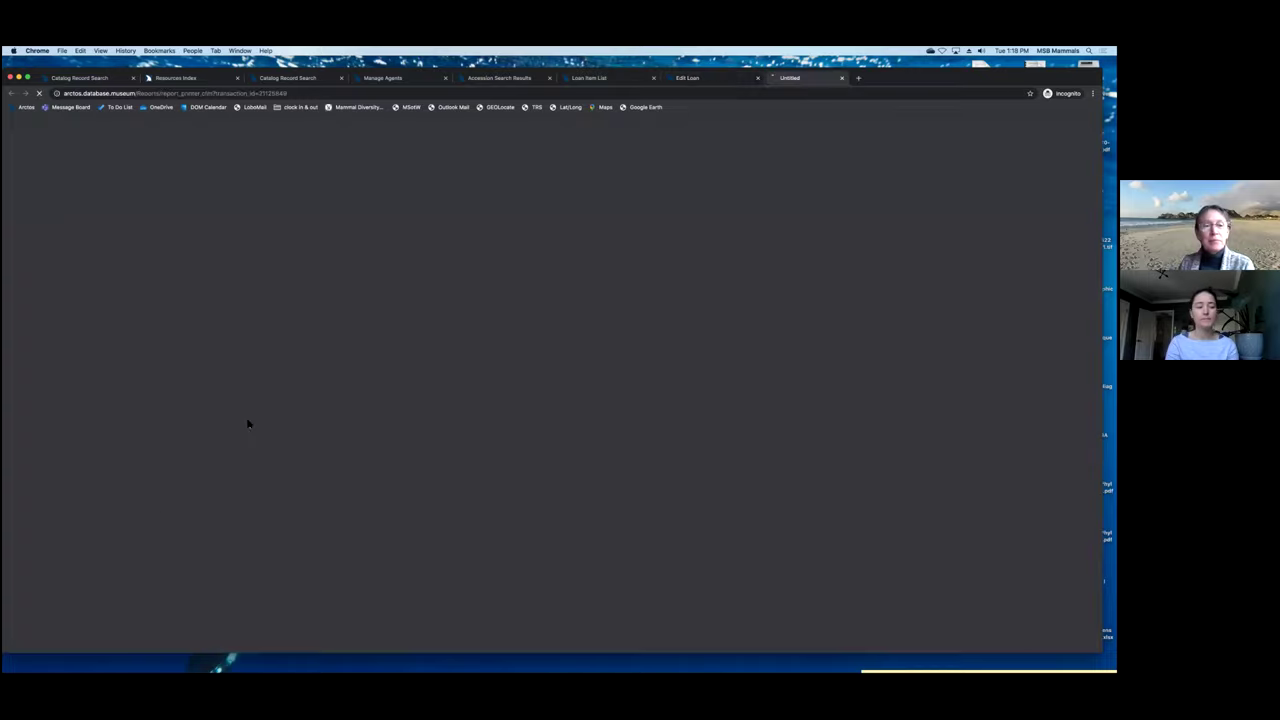
click(330, 232)
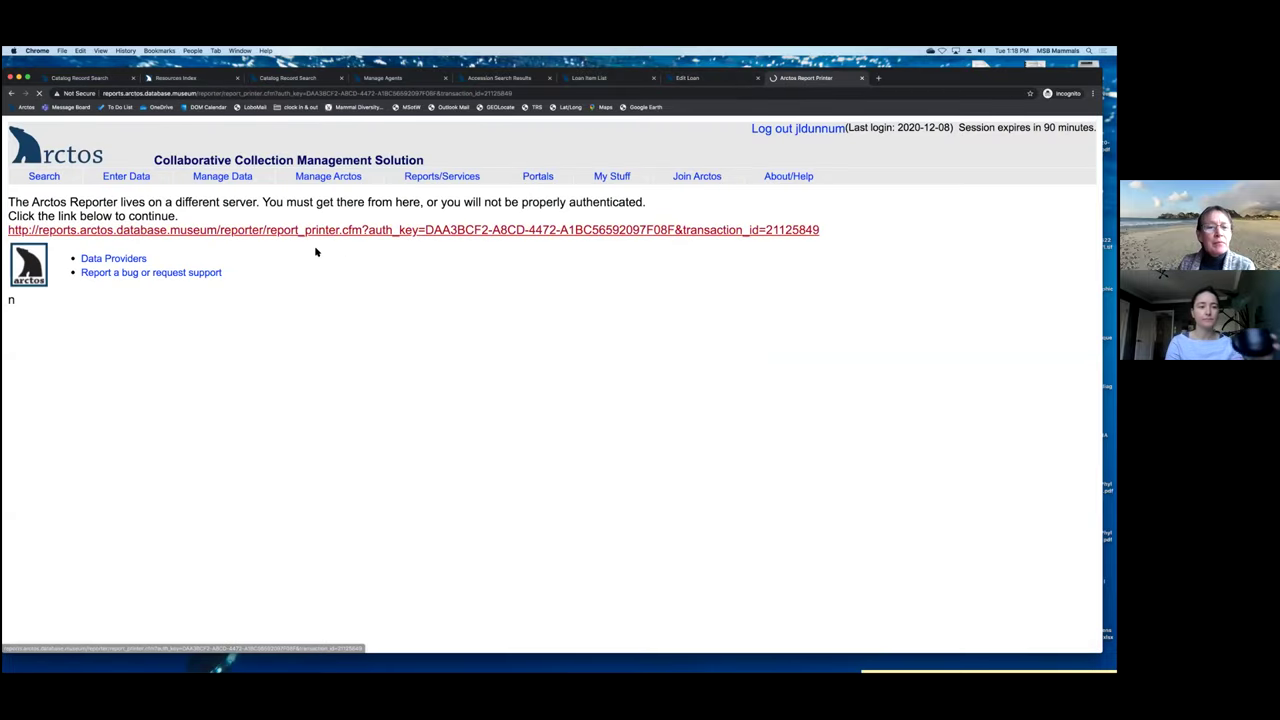
click(237, 152)
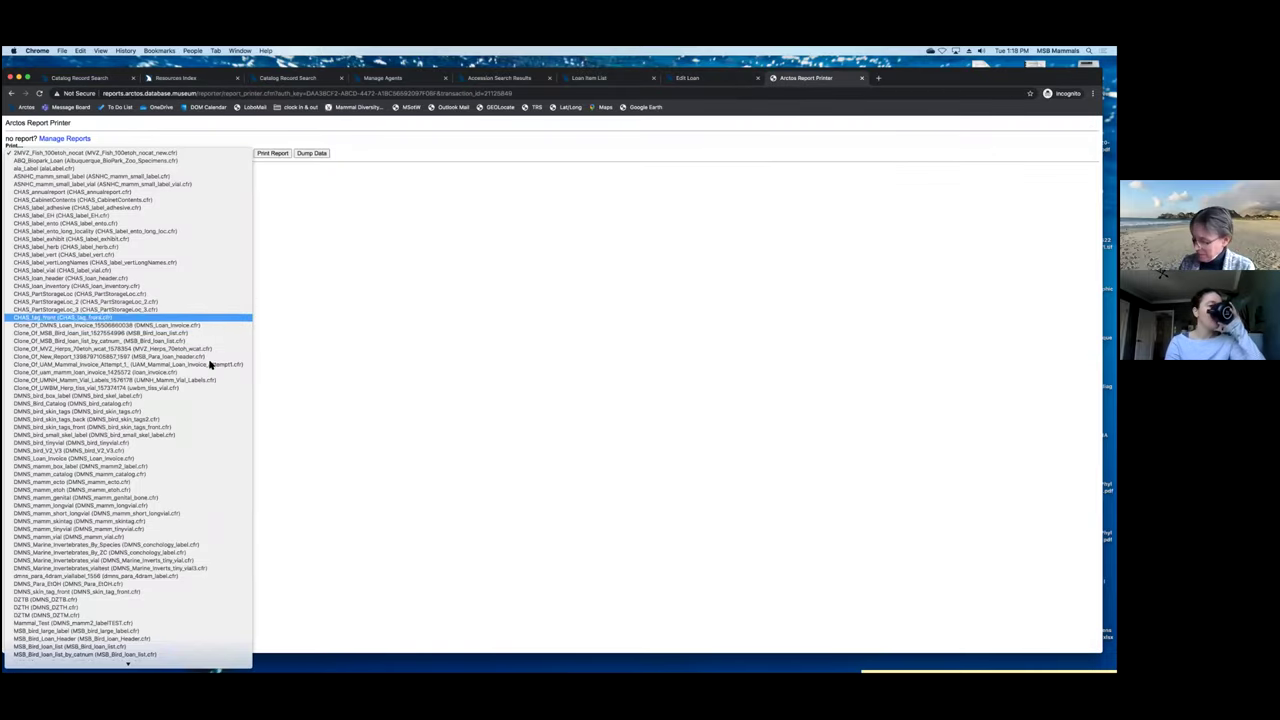
scroll(210, 400, down, 2)
scroll(207, 425, down, 10)
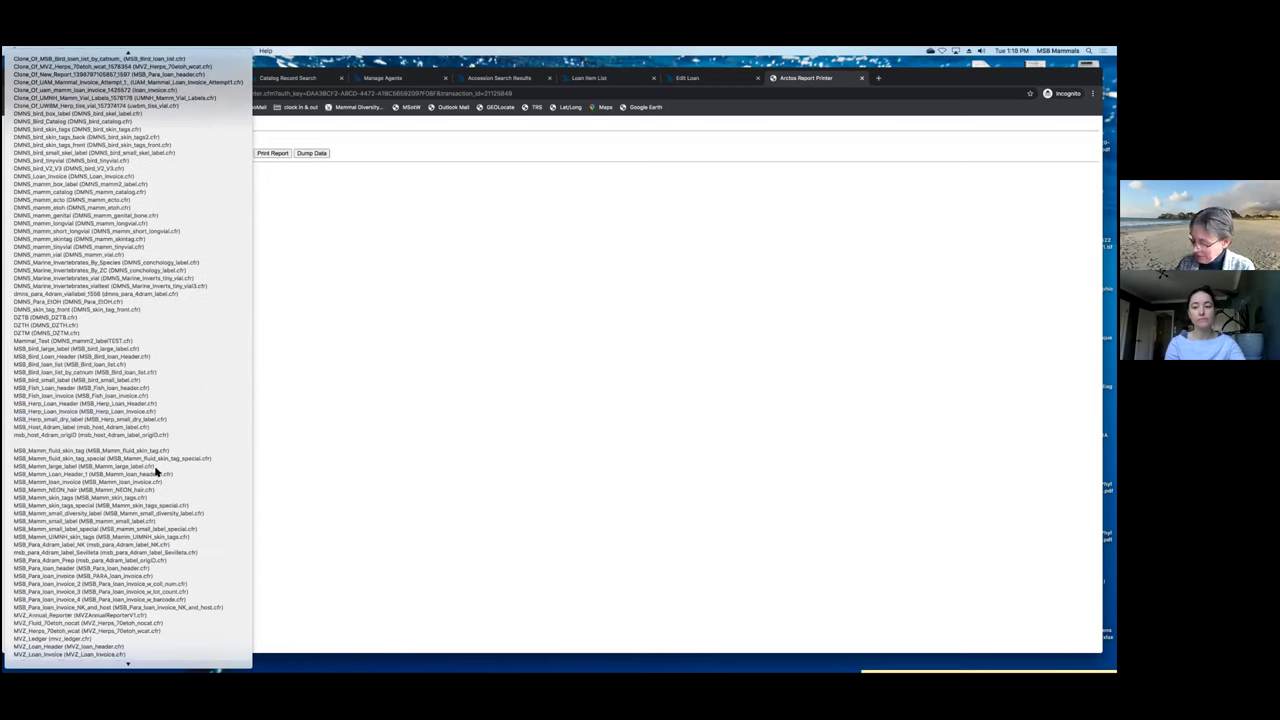
click(93, 482)
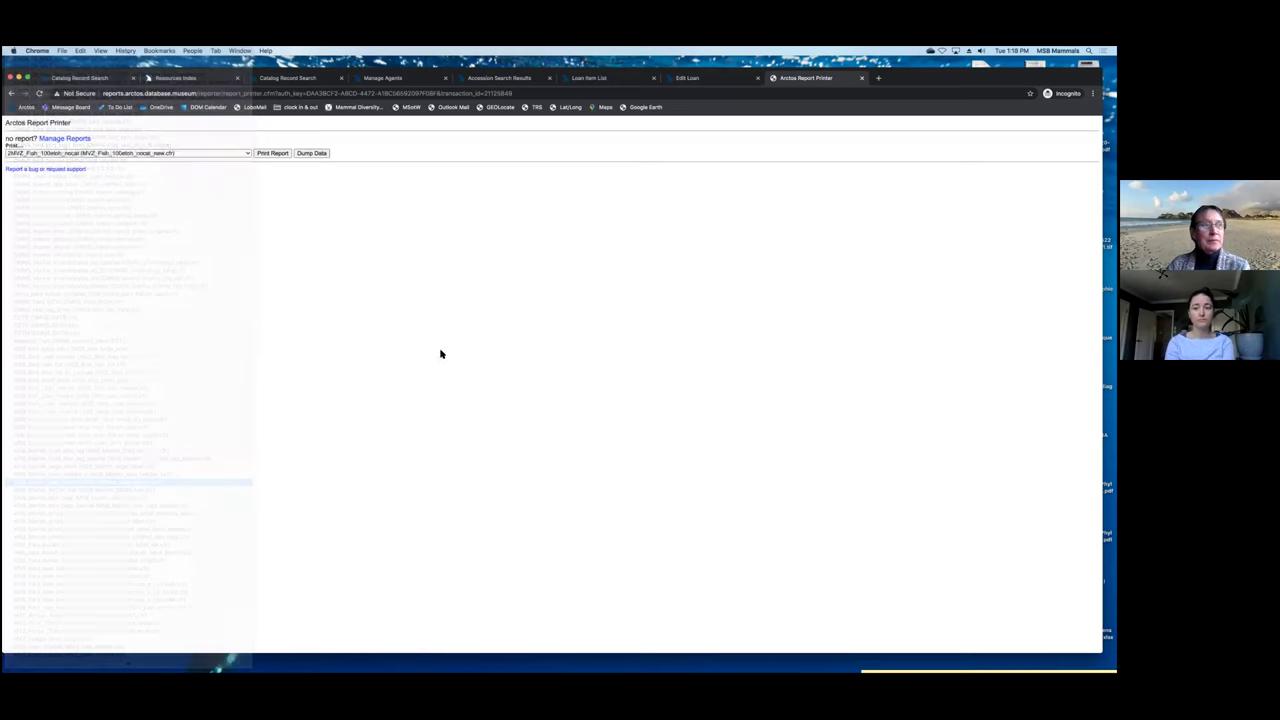
click(272, 153)
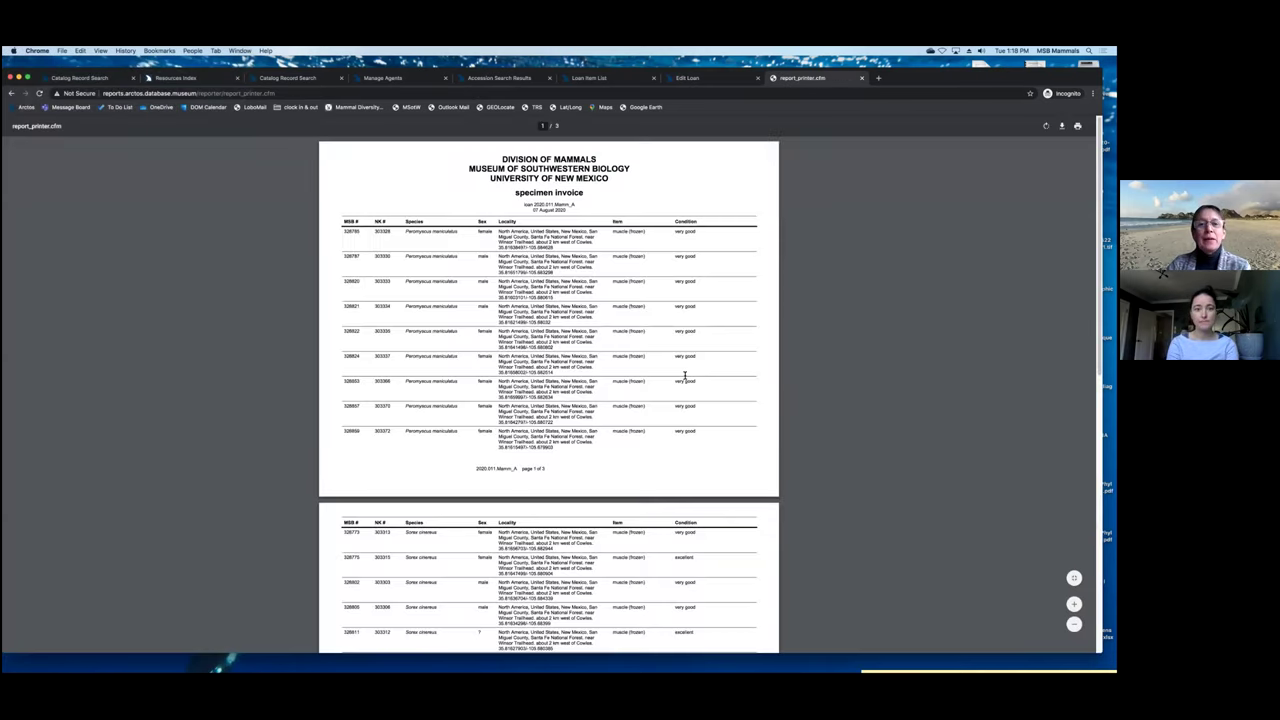
scroll(685, 376, down, 10)
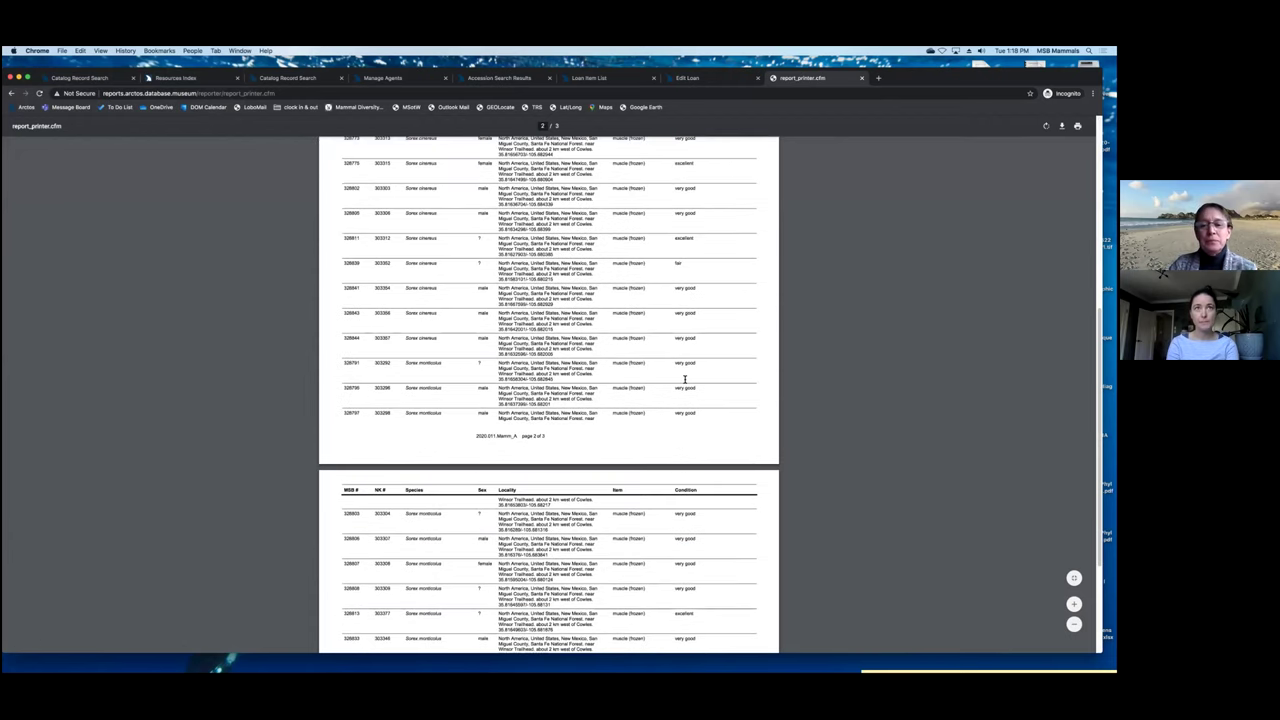
scroll(685, 376, up, 10)
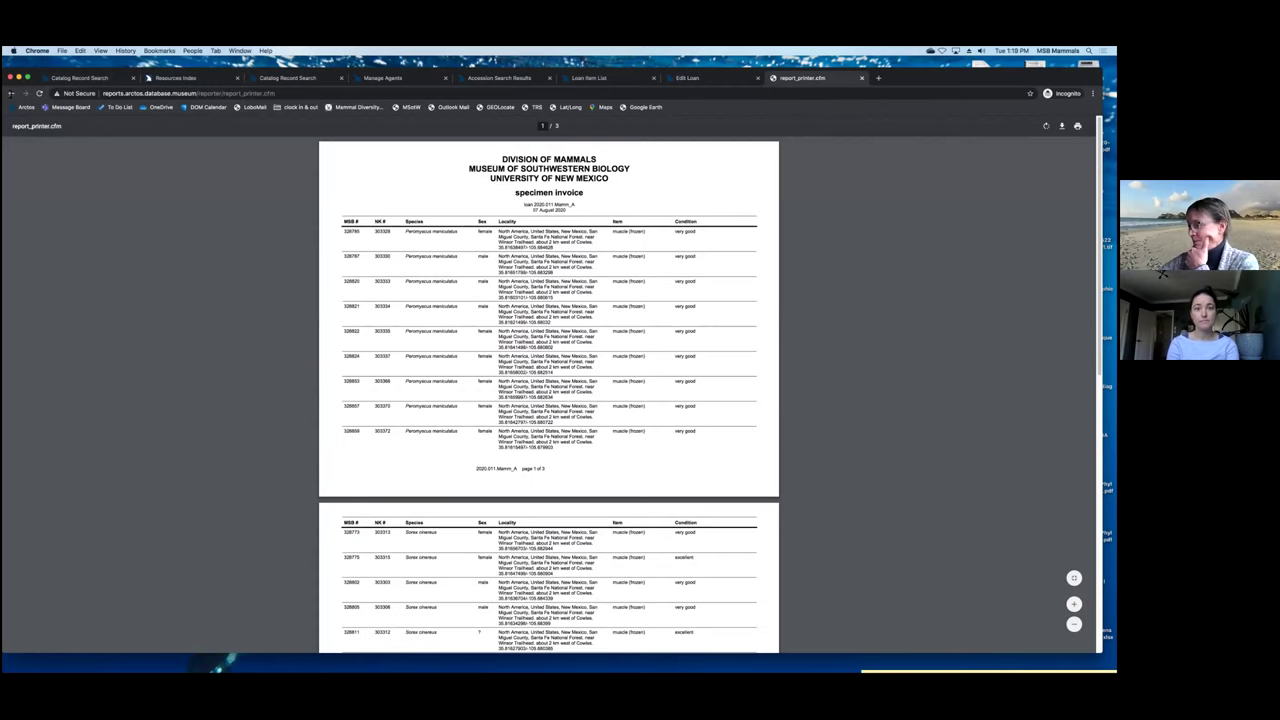
- Return to the report printer, look over the other report templates and close it to get back to the loan
click(12, 93)
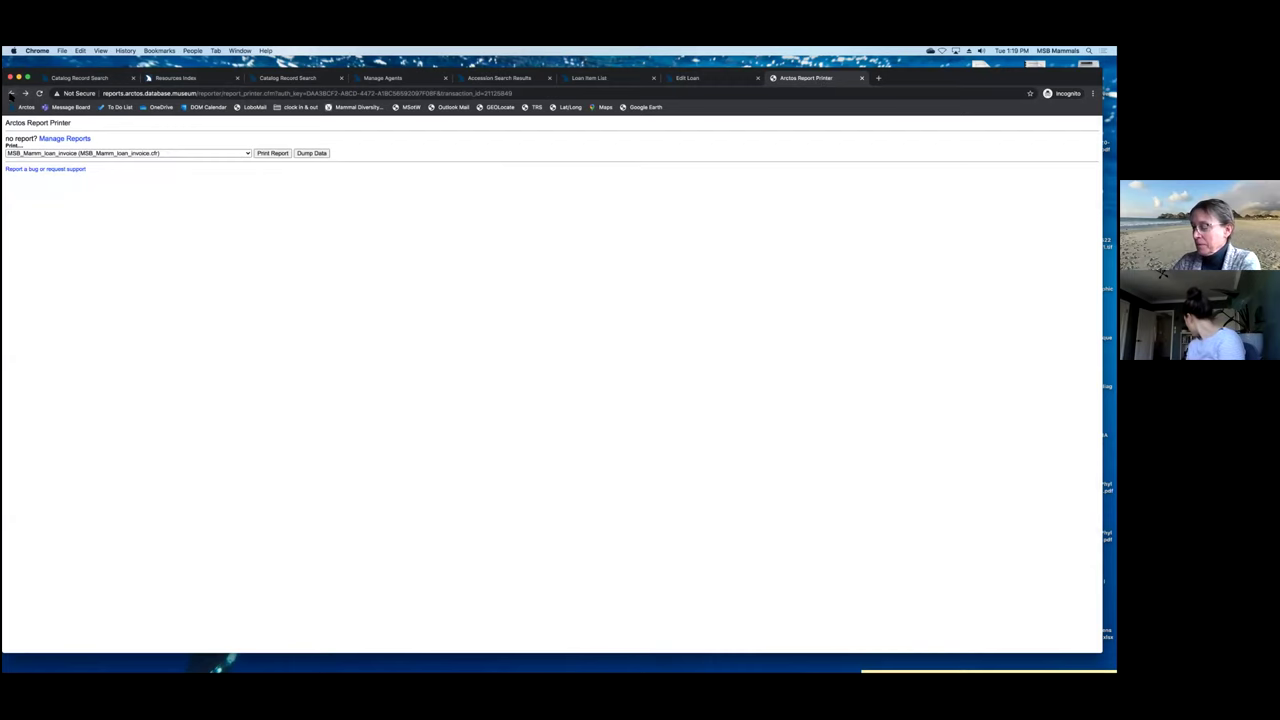
click(243, 155)
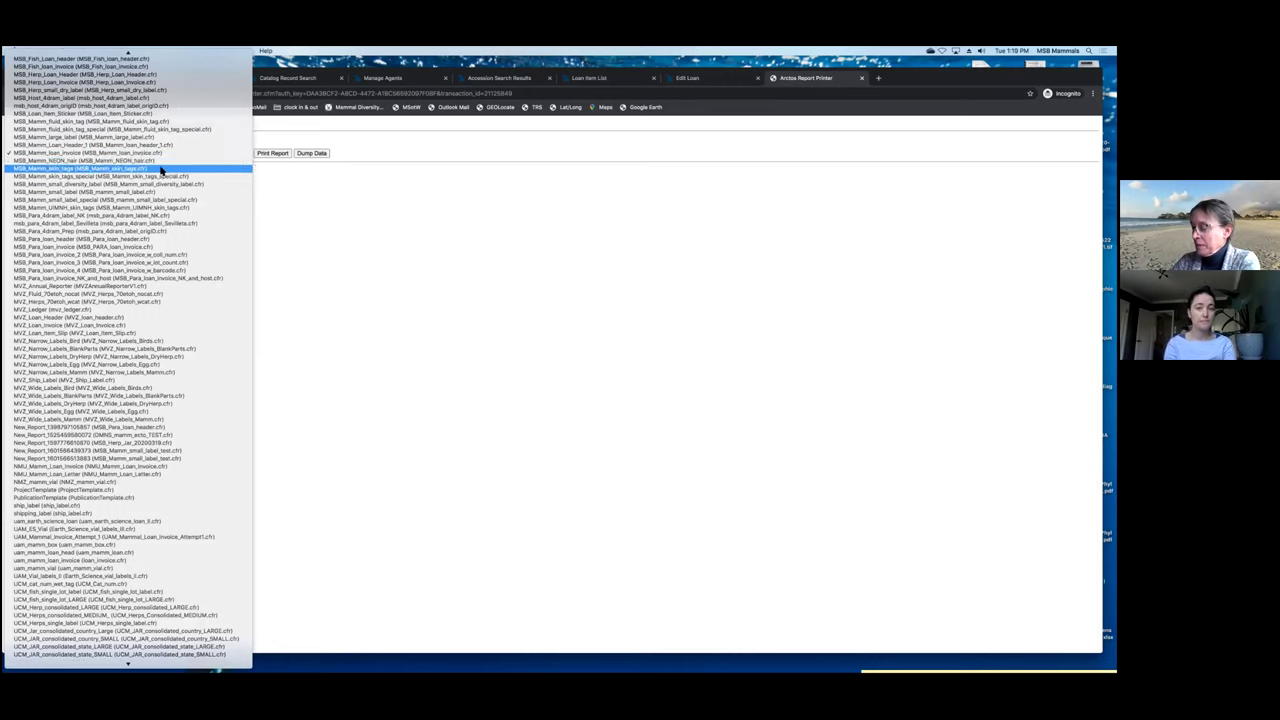
click(326, 245)
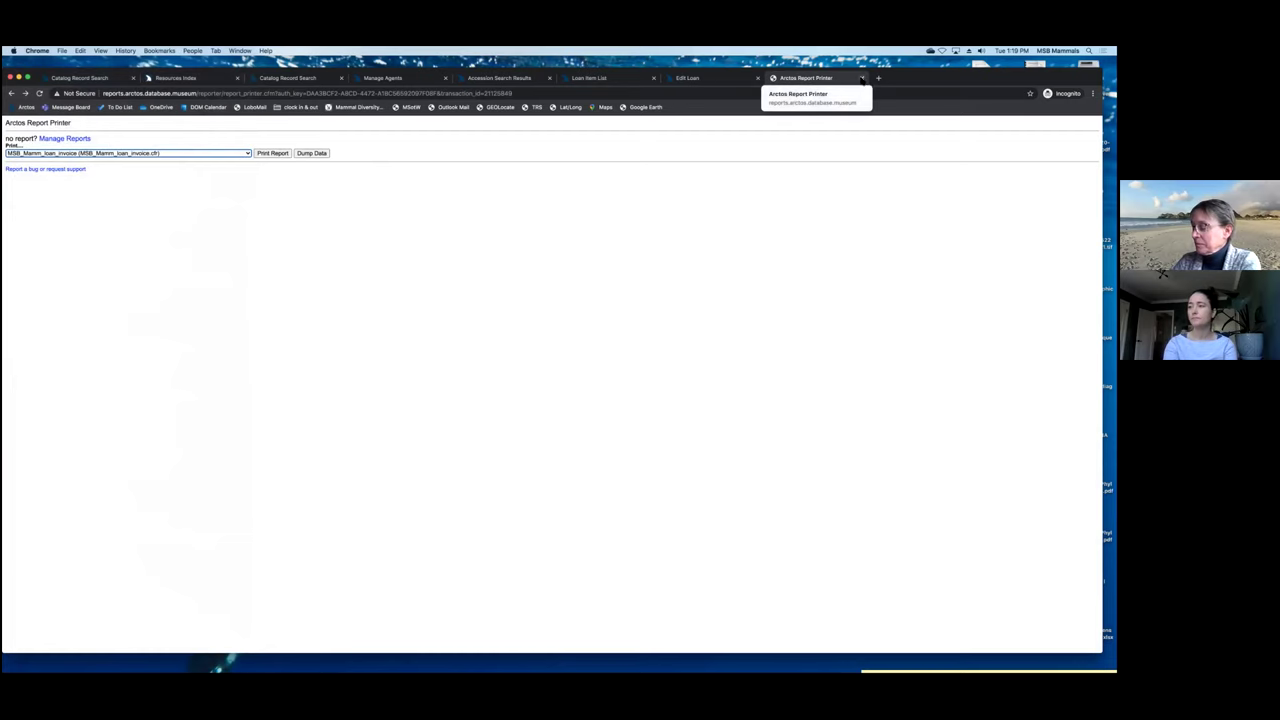
click(861, 77)
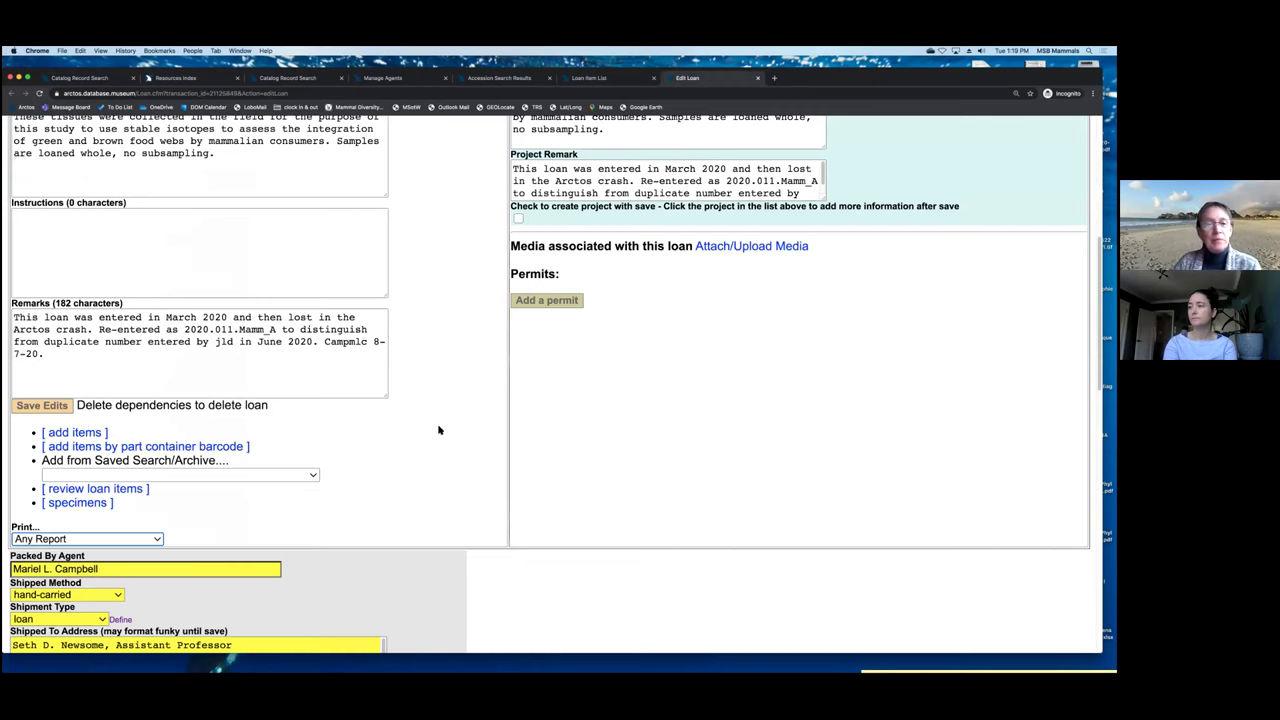
- Review the loan's shipment section, including shipping addresses, package details and the form for creating a shipment, and return to the loan header
scroll(425, 438, down, 5)
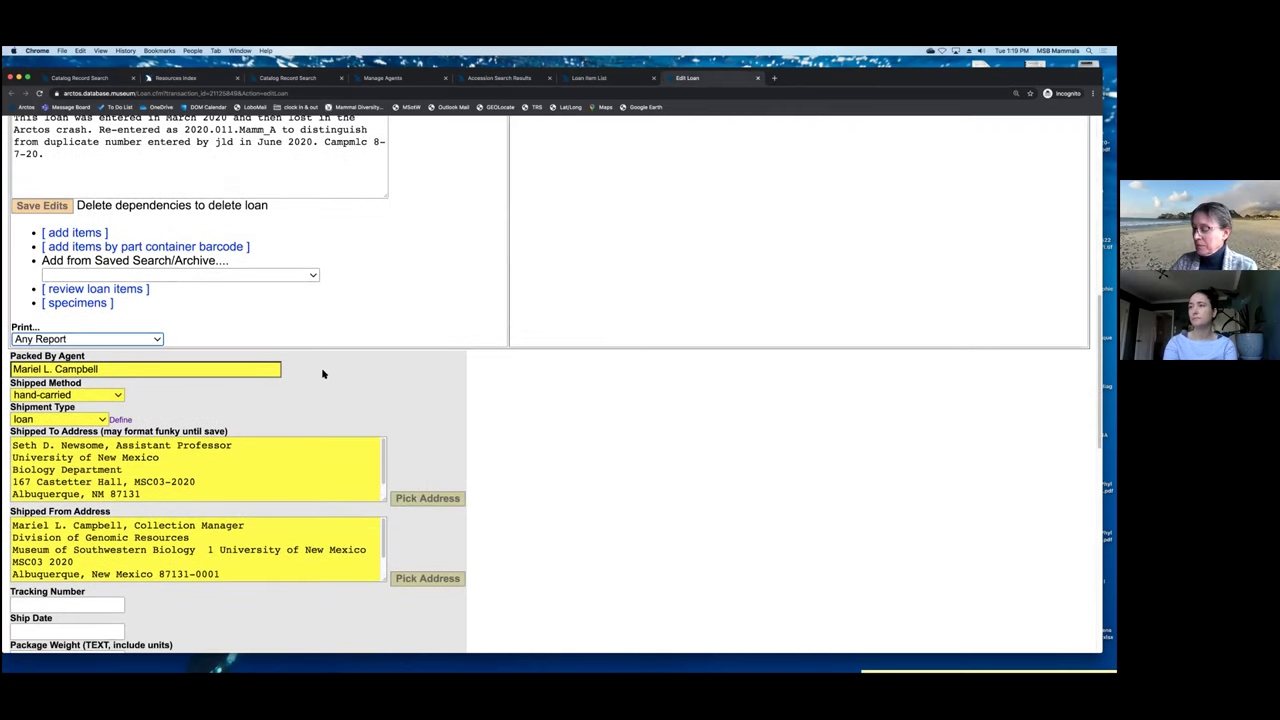
scroll(368, 520, down, 2)
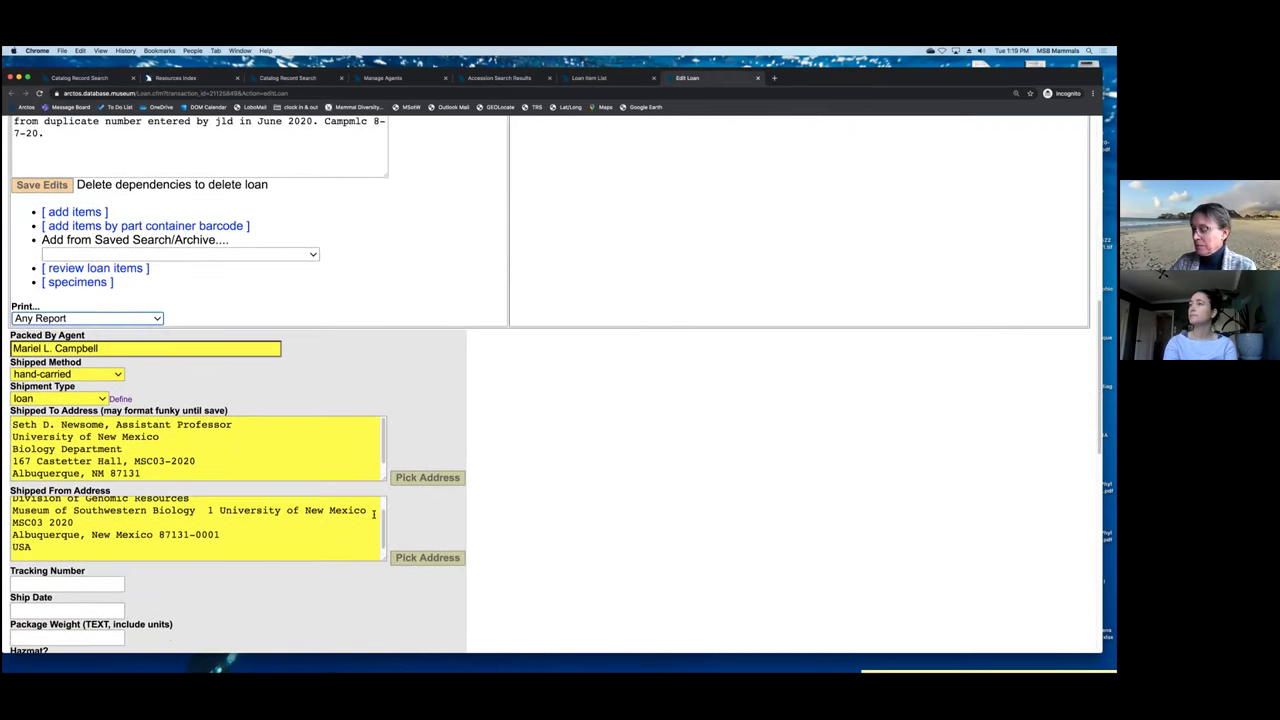
scroll(375, 566, down, 5)
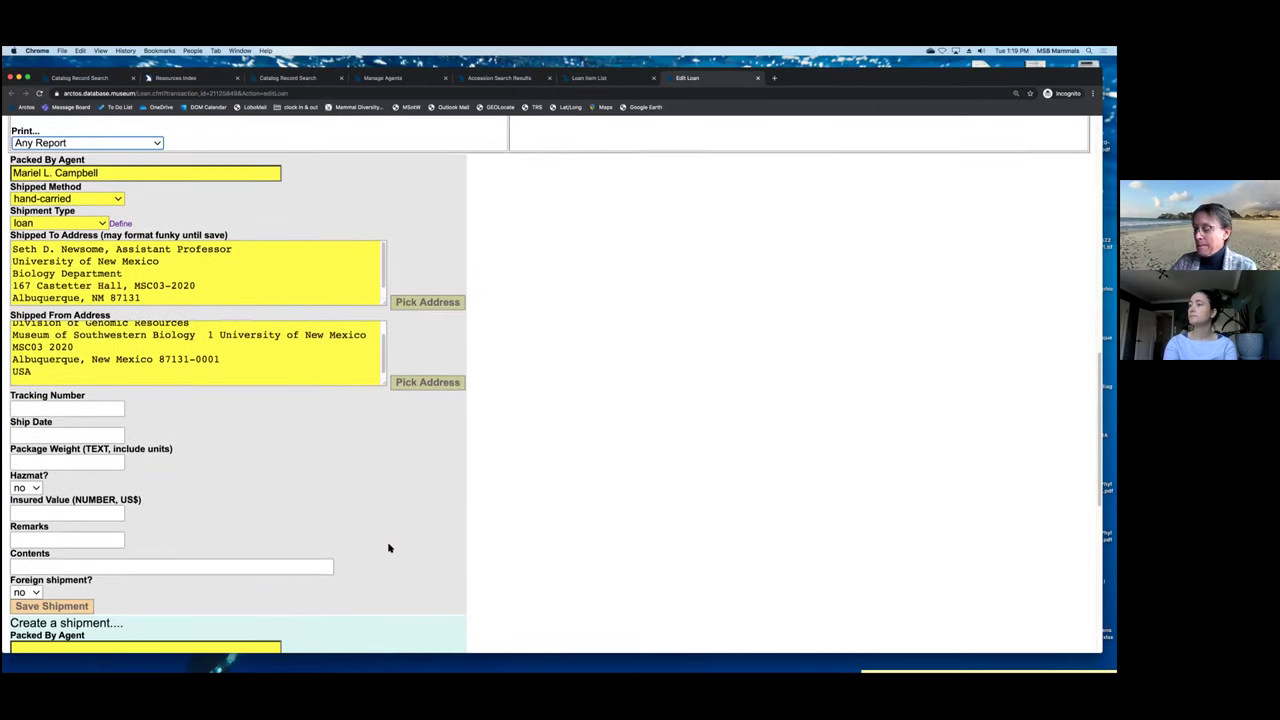
scroll(407, 543, down, 1)
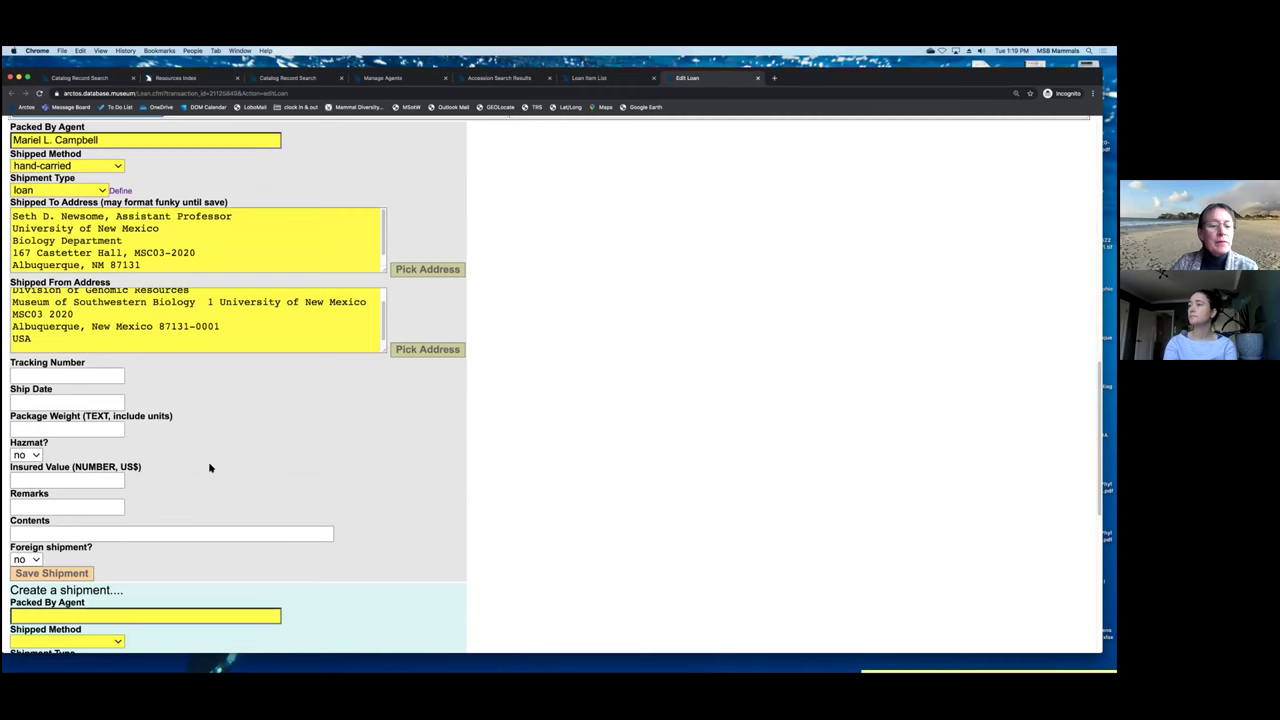
scroll(509, 320, up, 10)
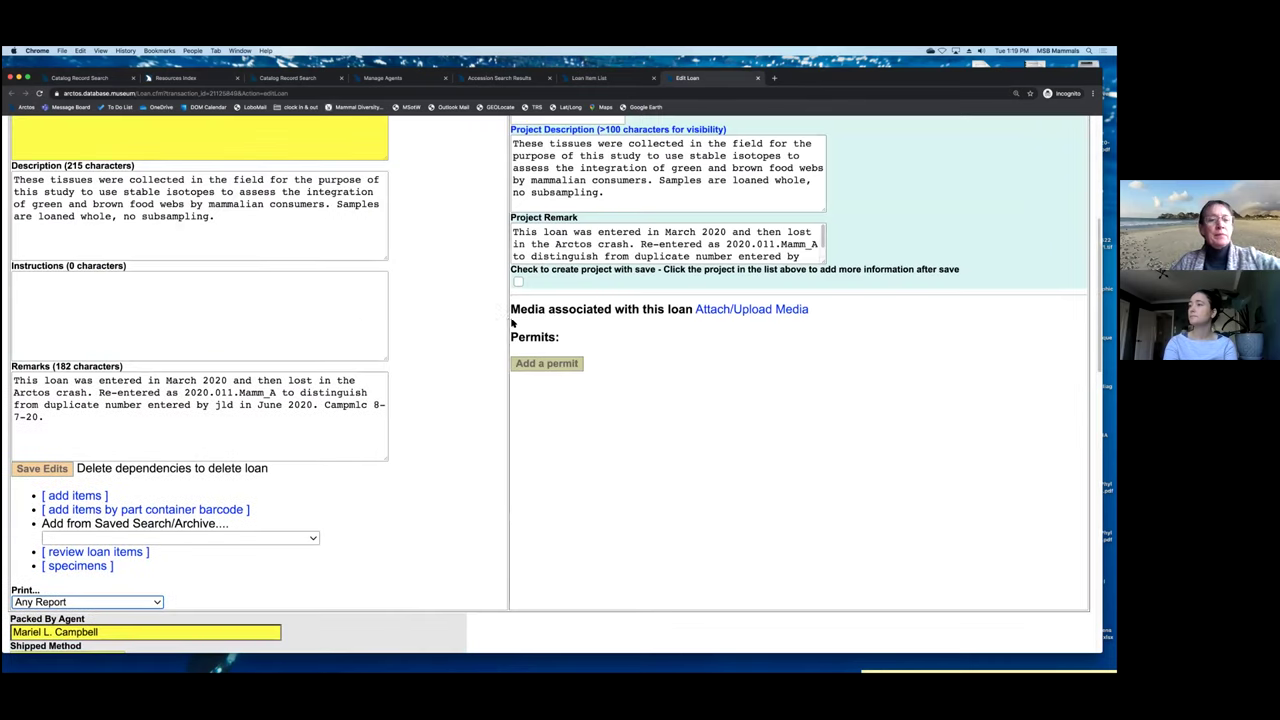
scroll(503, 314, up, 6)
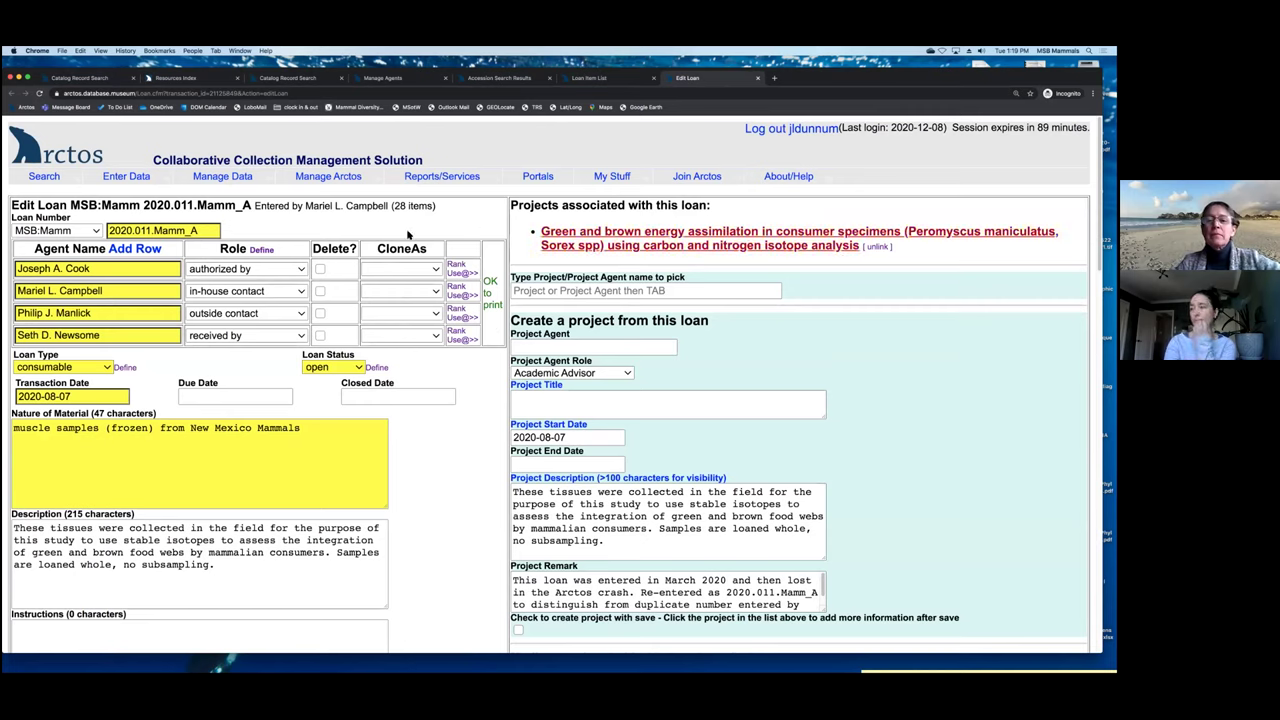
- Open the Create Permit form and examine its fields and the available permit types
mouse_move(222, 177)
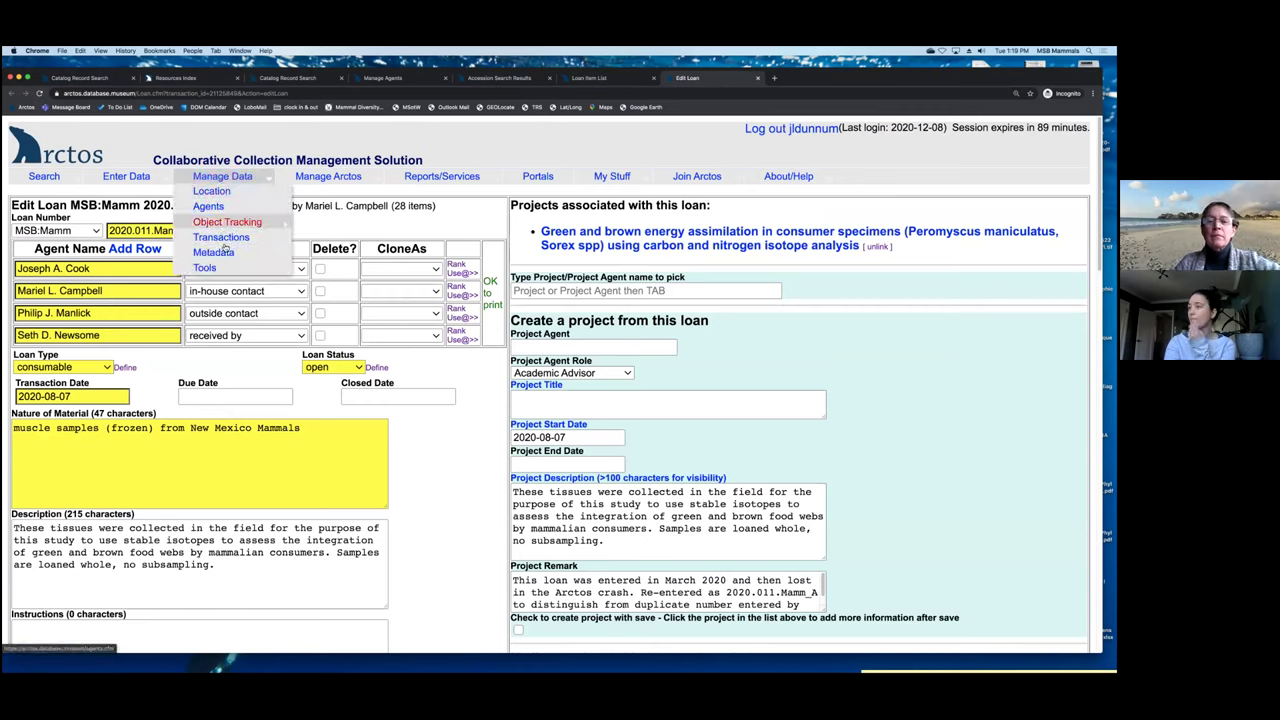
mouse_move(228, 244)
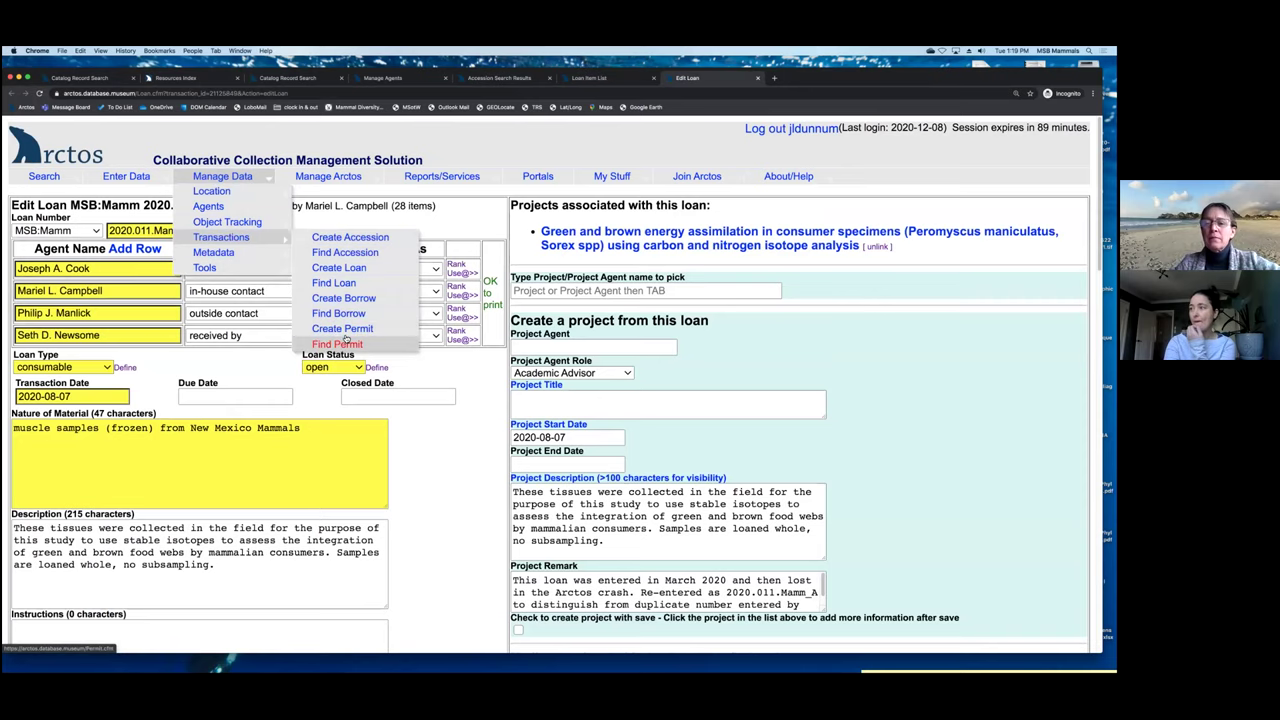
click(342, 329)
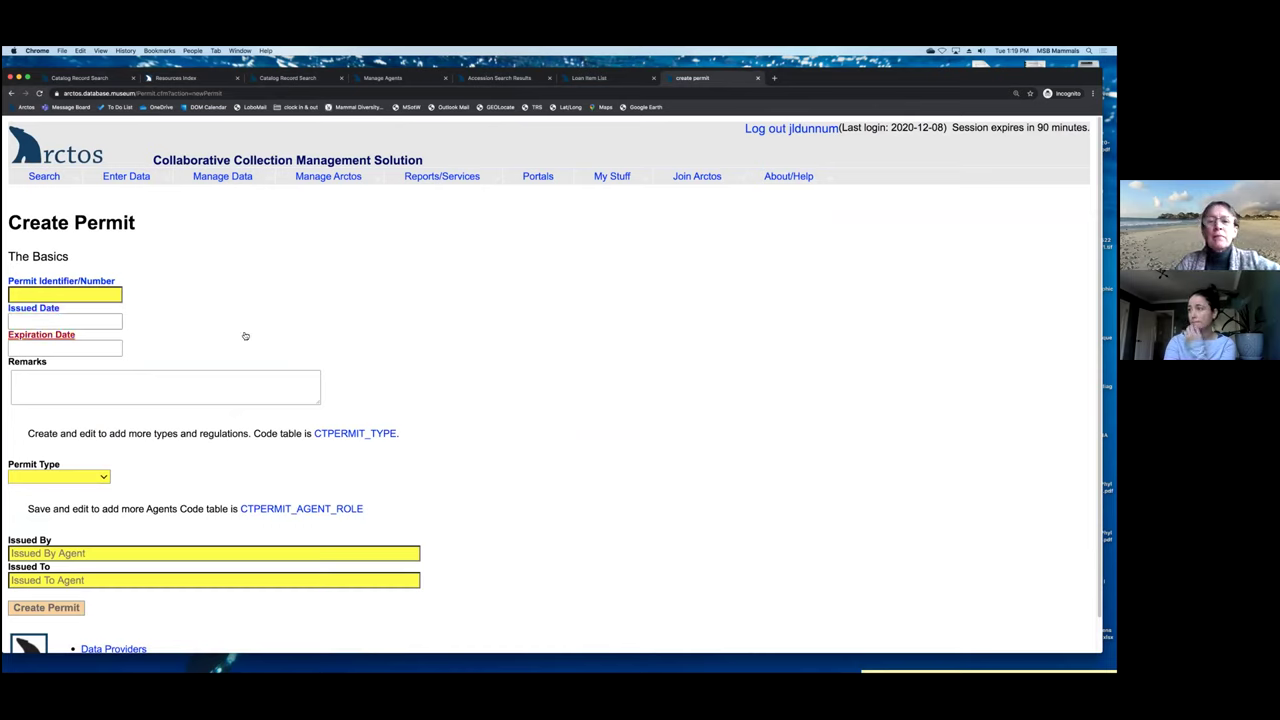
scroll(328, 307, down, 1)
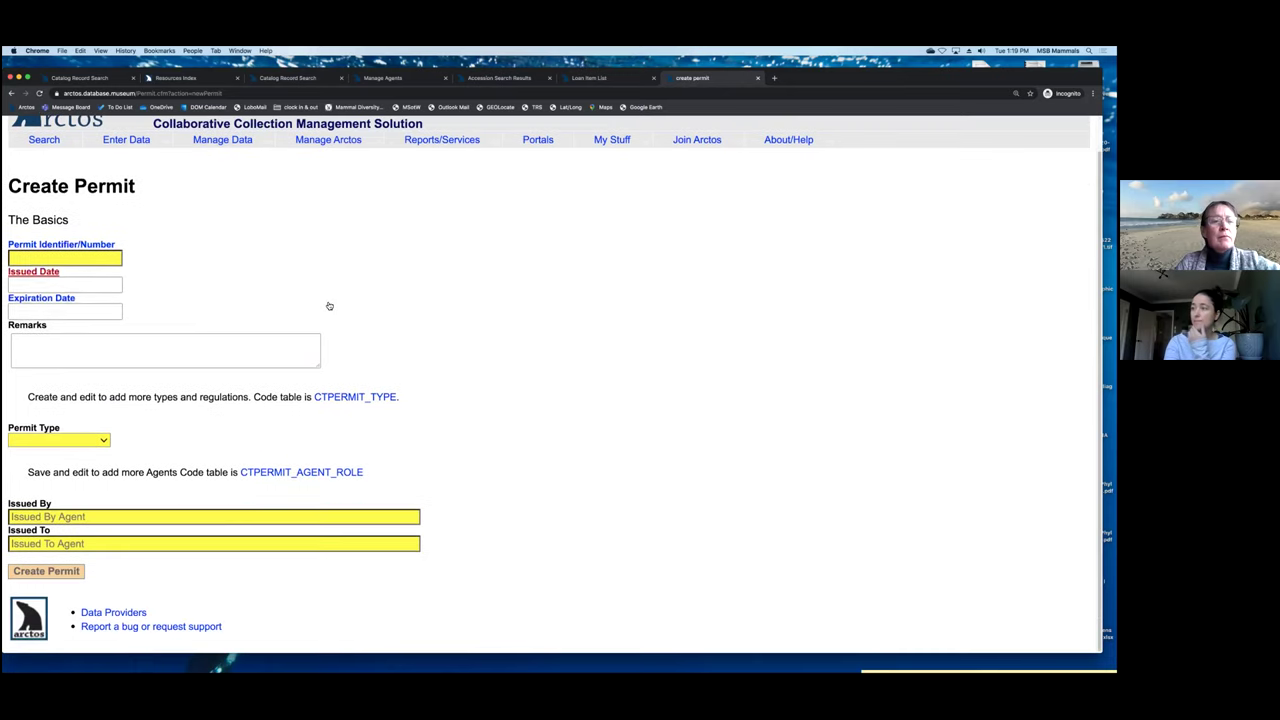
click(93, 443)
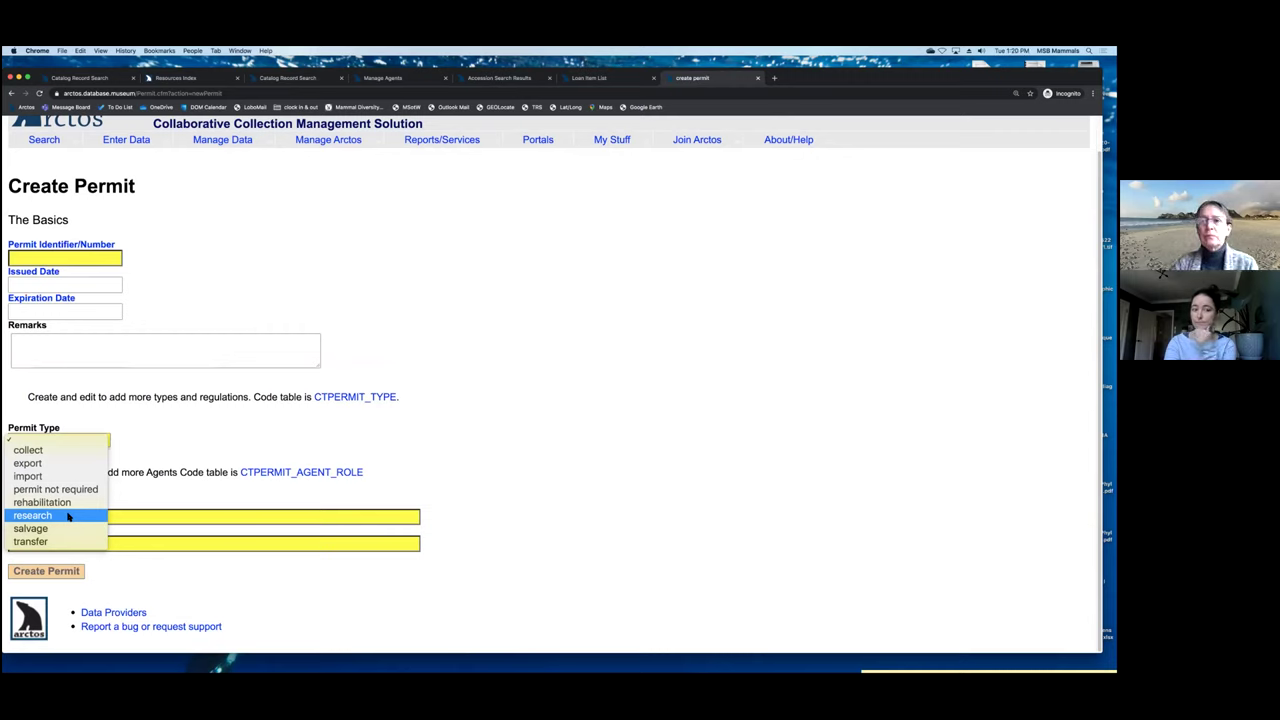
click(213, 425)
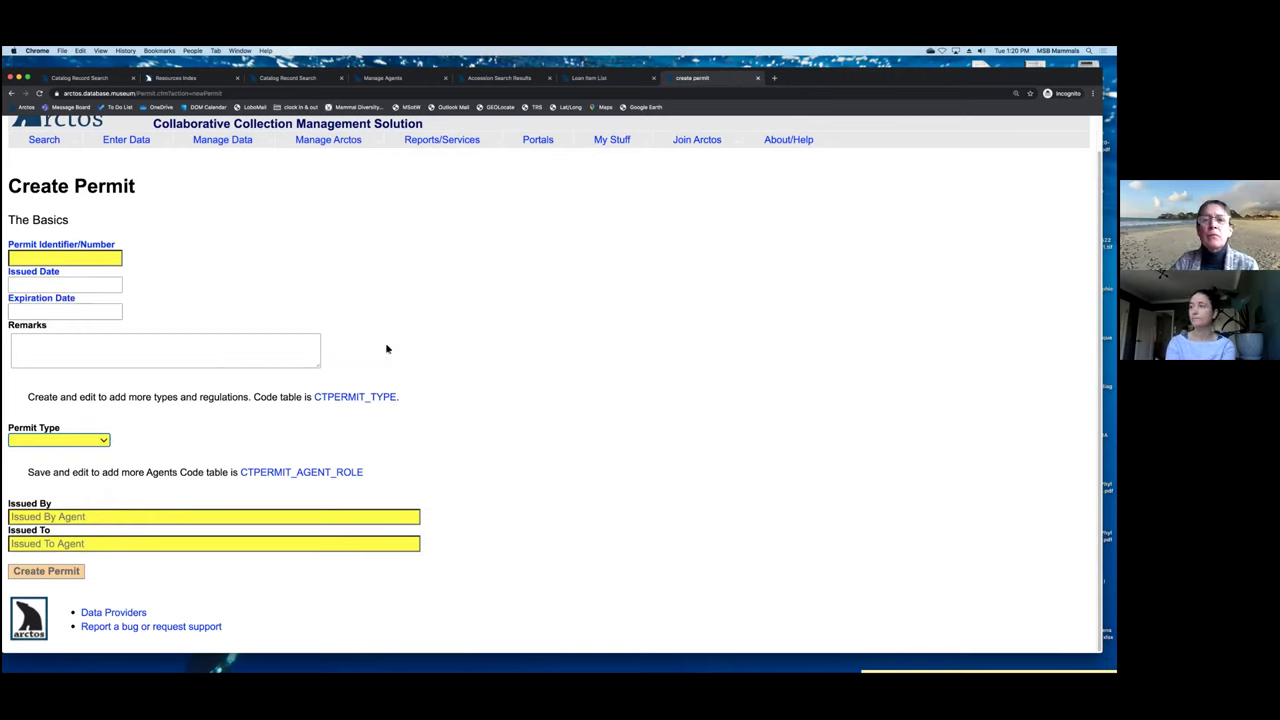
- Open the Find Permits form and search for permits under the CITES regulation
mouse_move(223, 139)
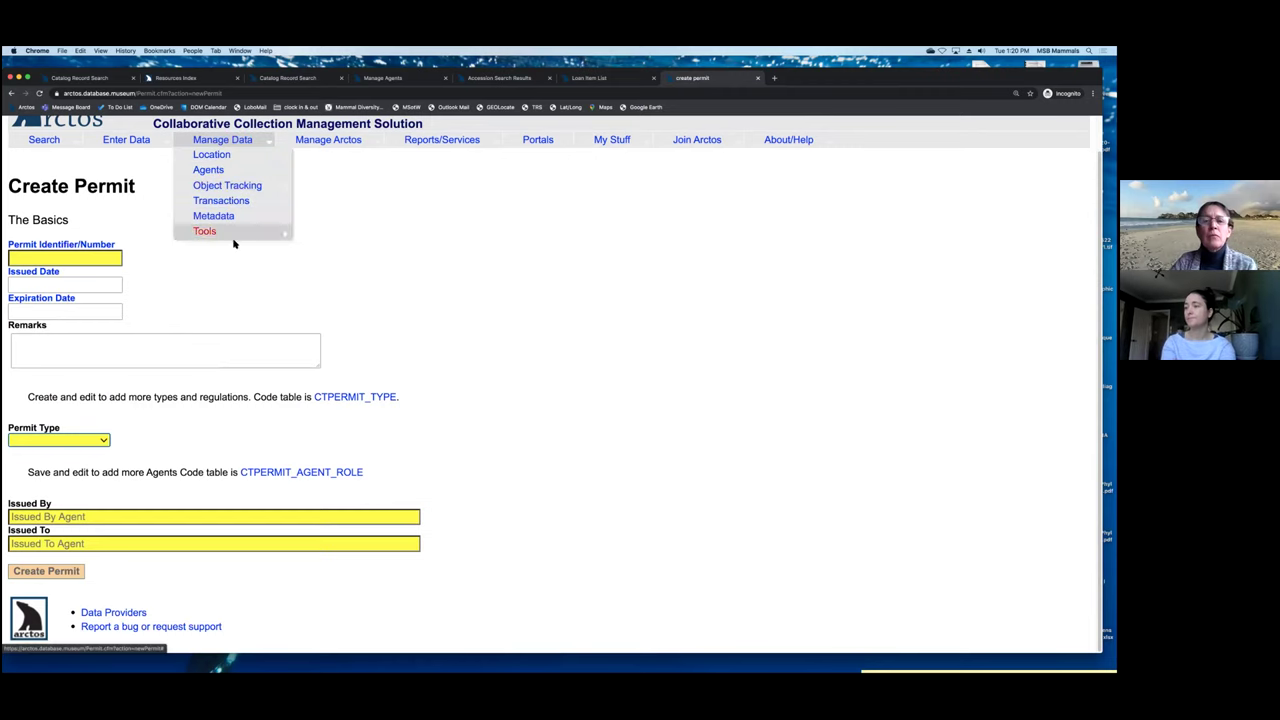
mouse_move(270, 200)
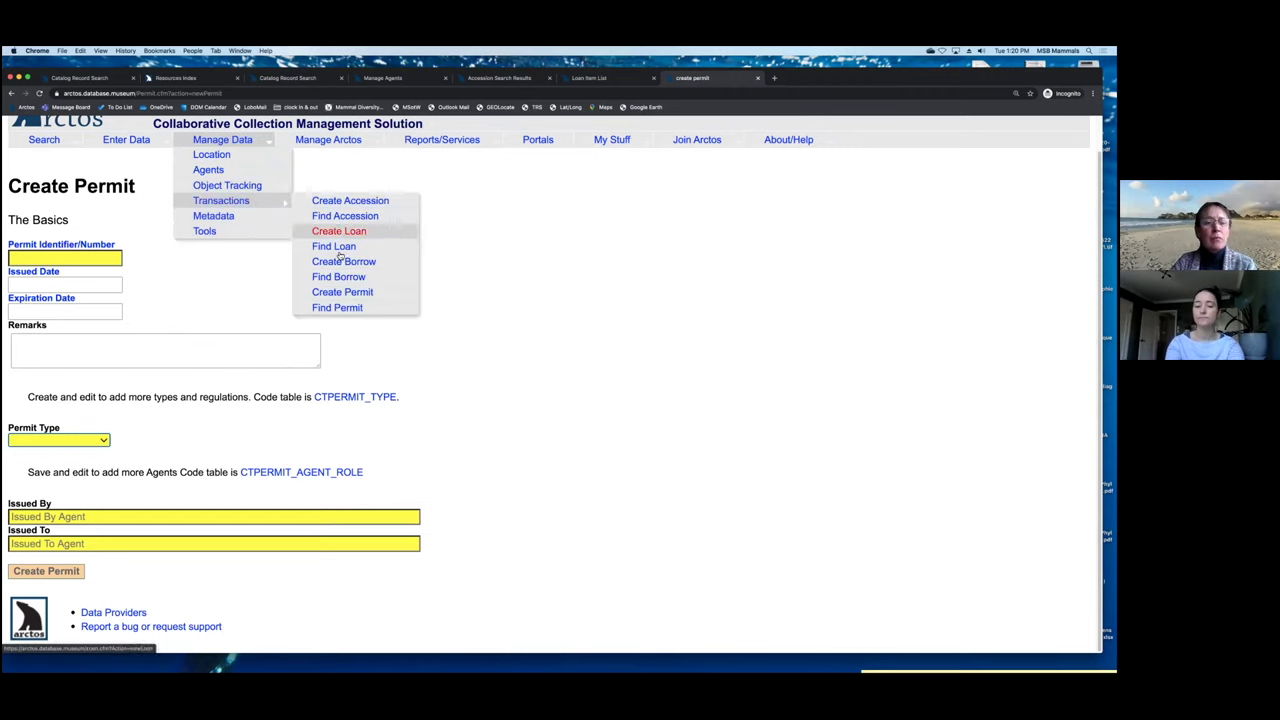
click(337, 307)
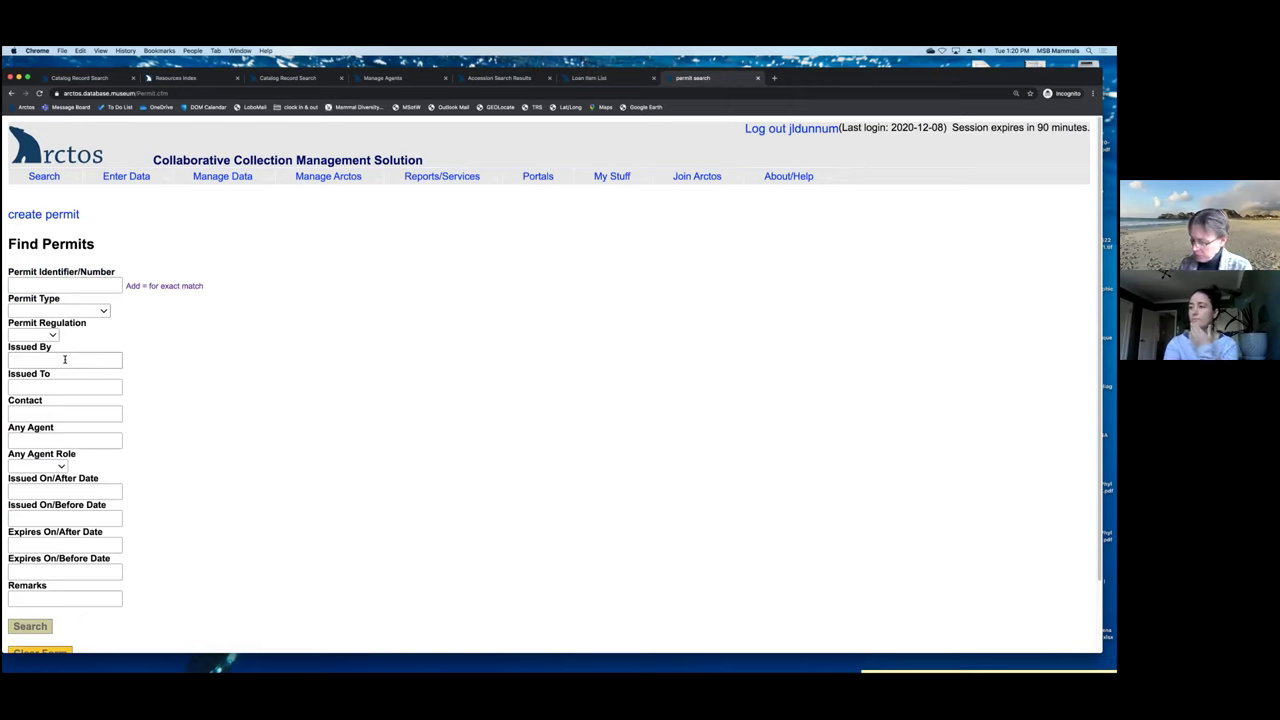
click(53, 336)
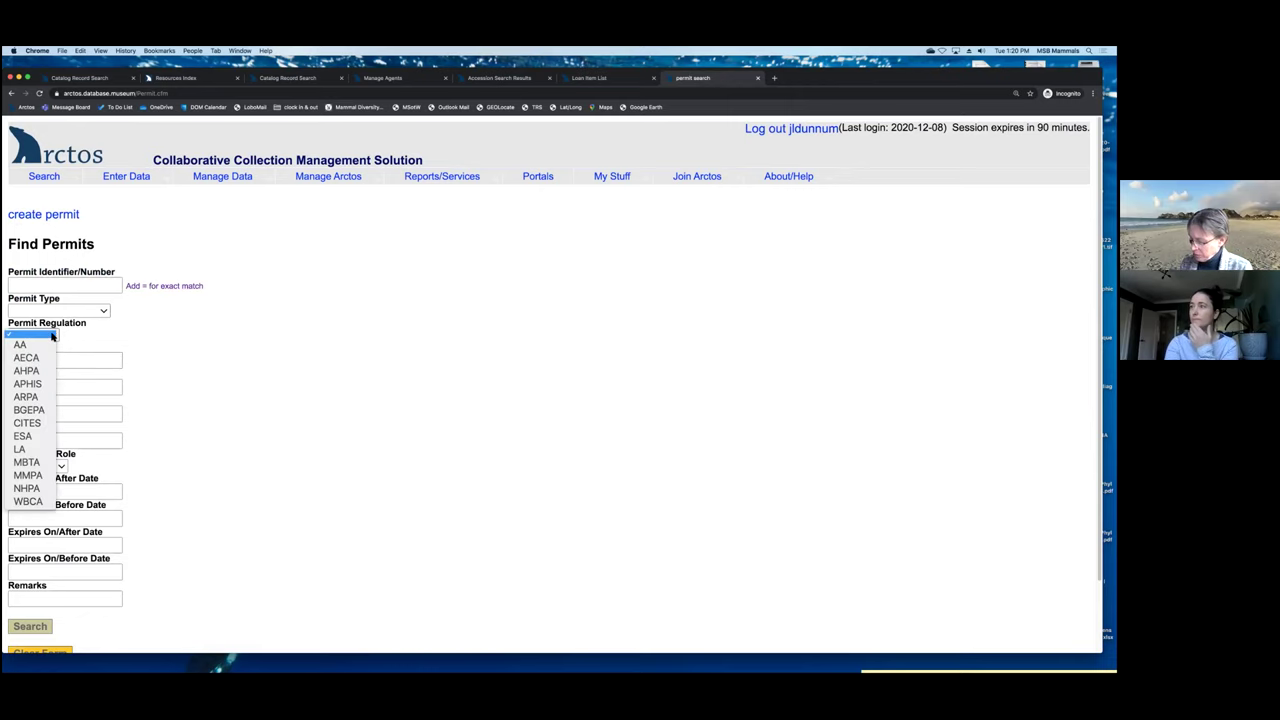
click(31, 425)
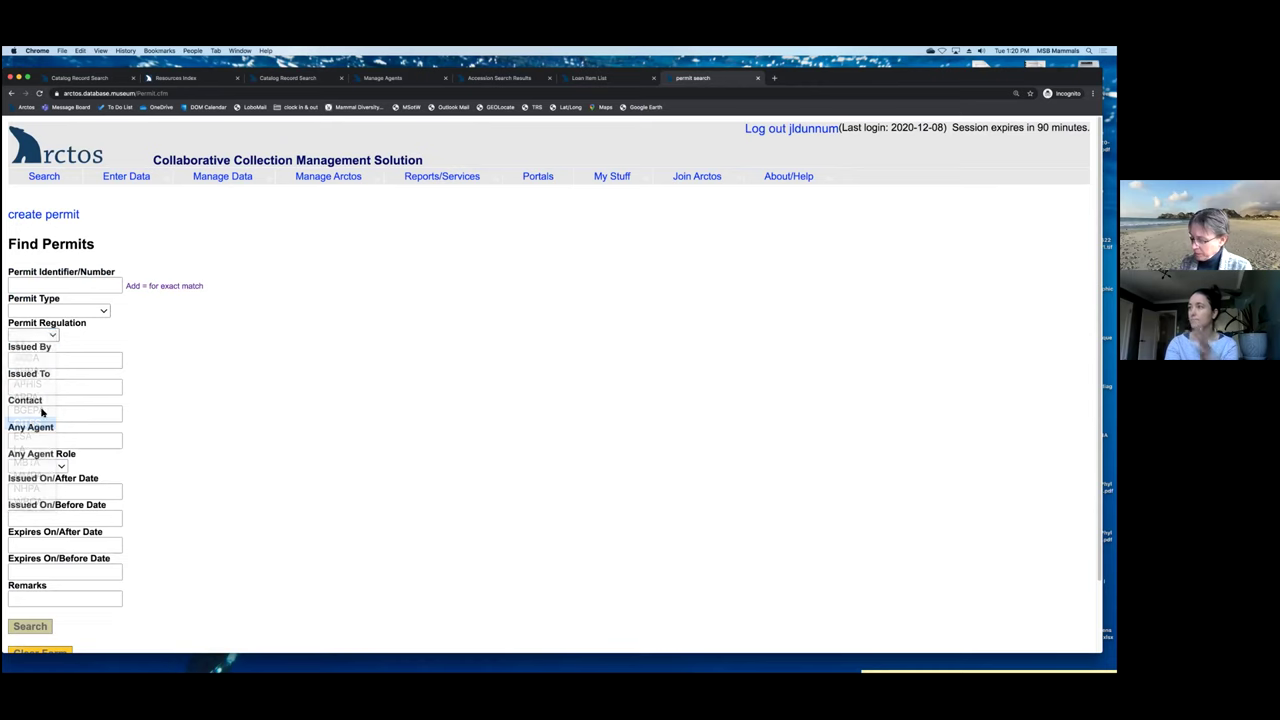
click(53, 625)
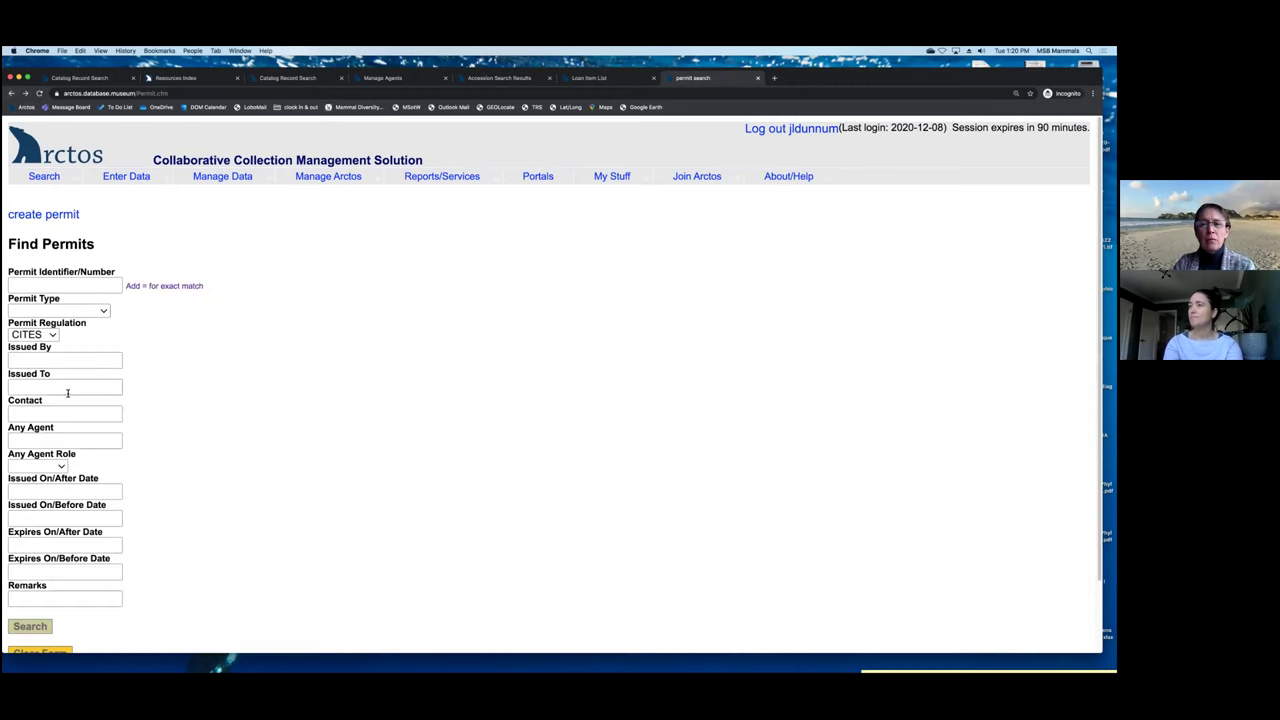
- Clear the permit regulation filter and search for permits by the surname of the person they were issued to
click(52, 338)
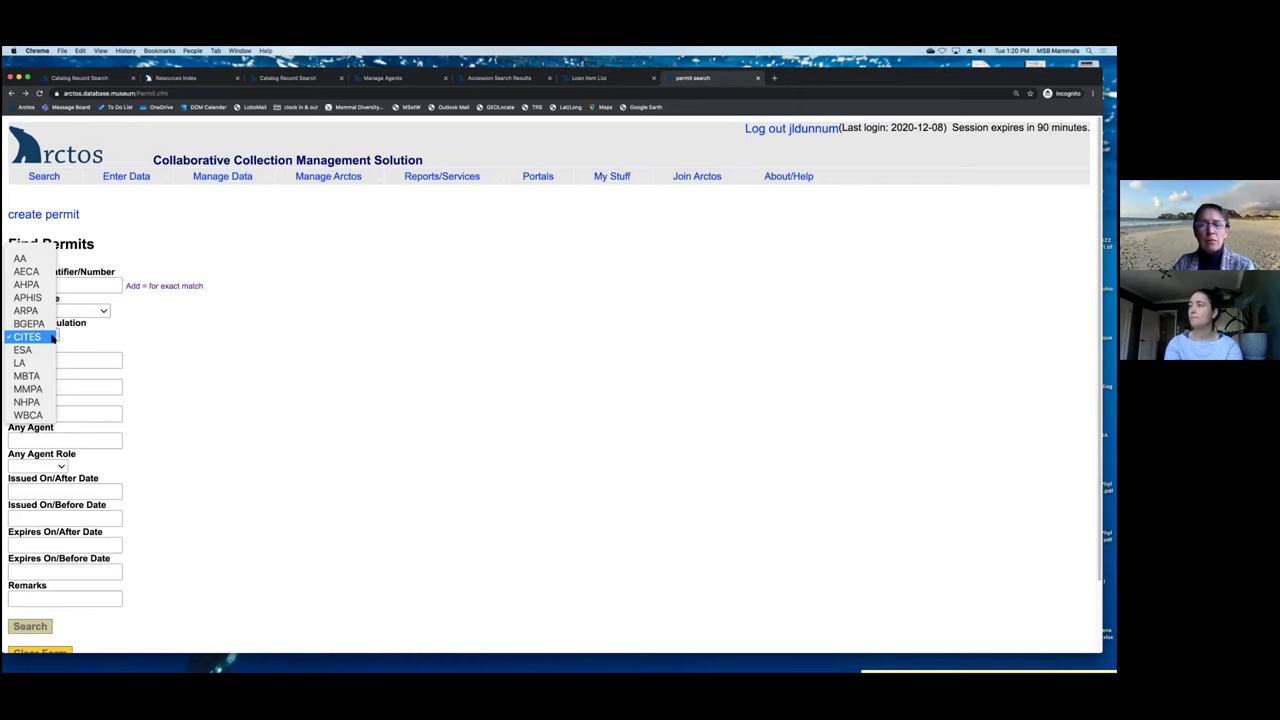
click(30, 246)
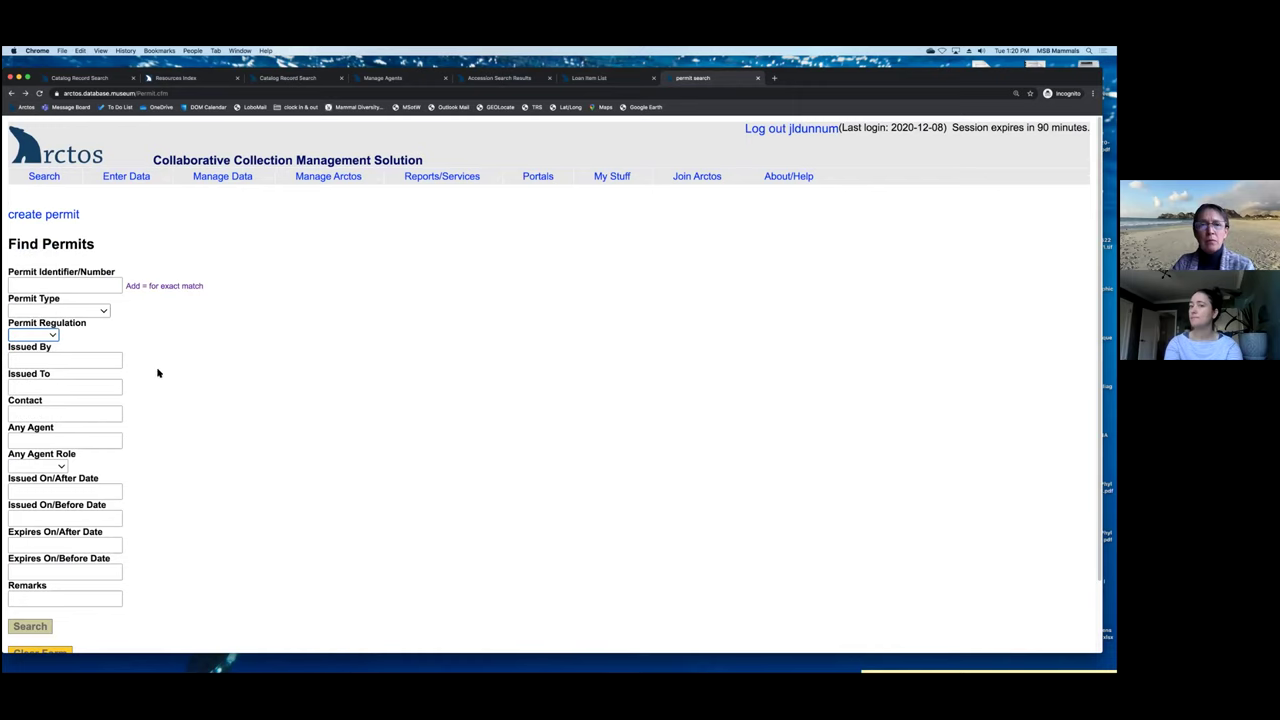
click(48, 385)
text(cook)
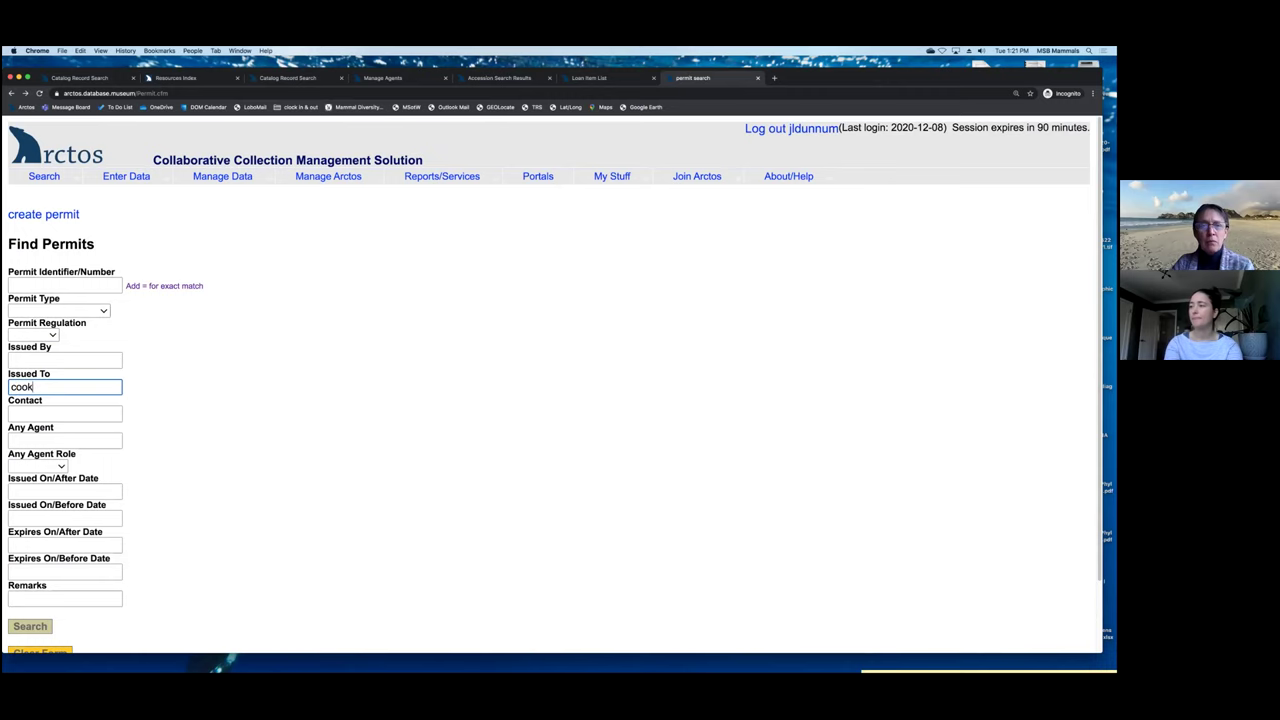
key(Return)
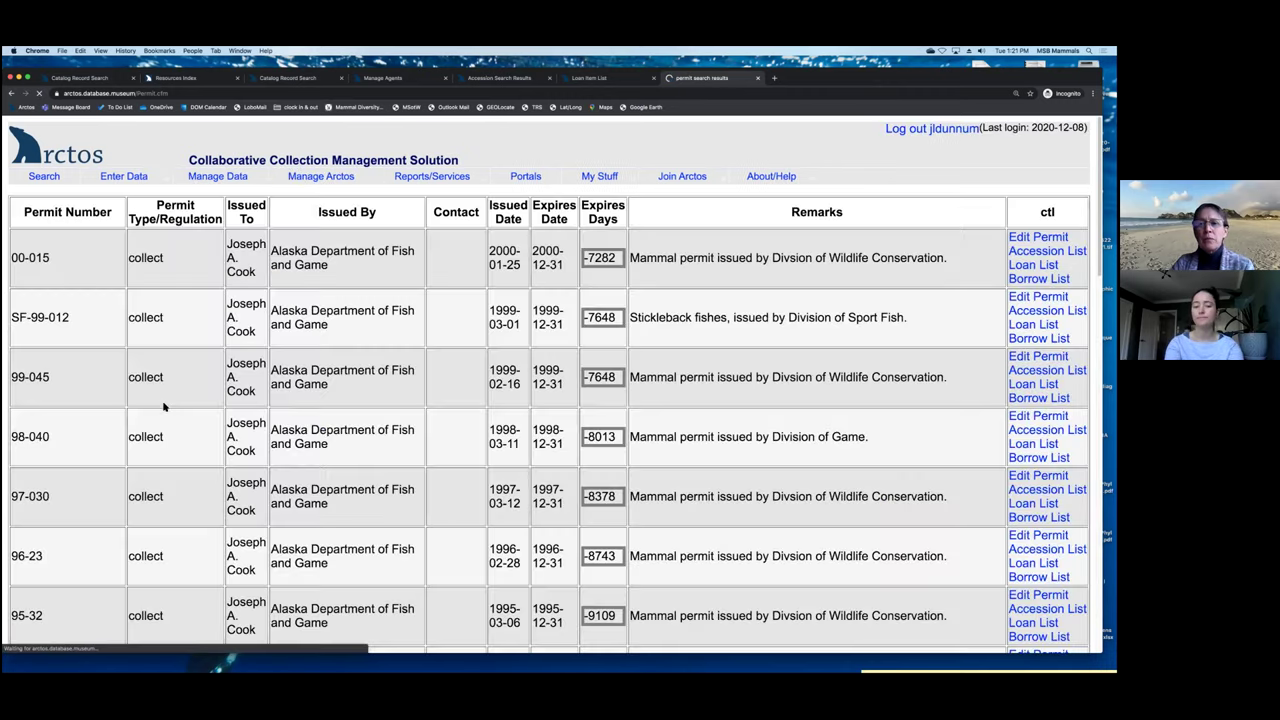
- Review the permit search results, checking permit types, issuing agencies, days until expiration and the renewal links in the remarks
scroll(390, 366, down, 3)
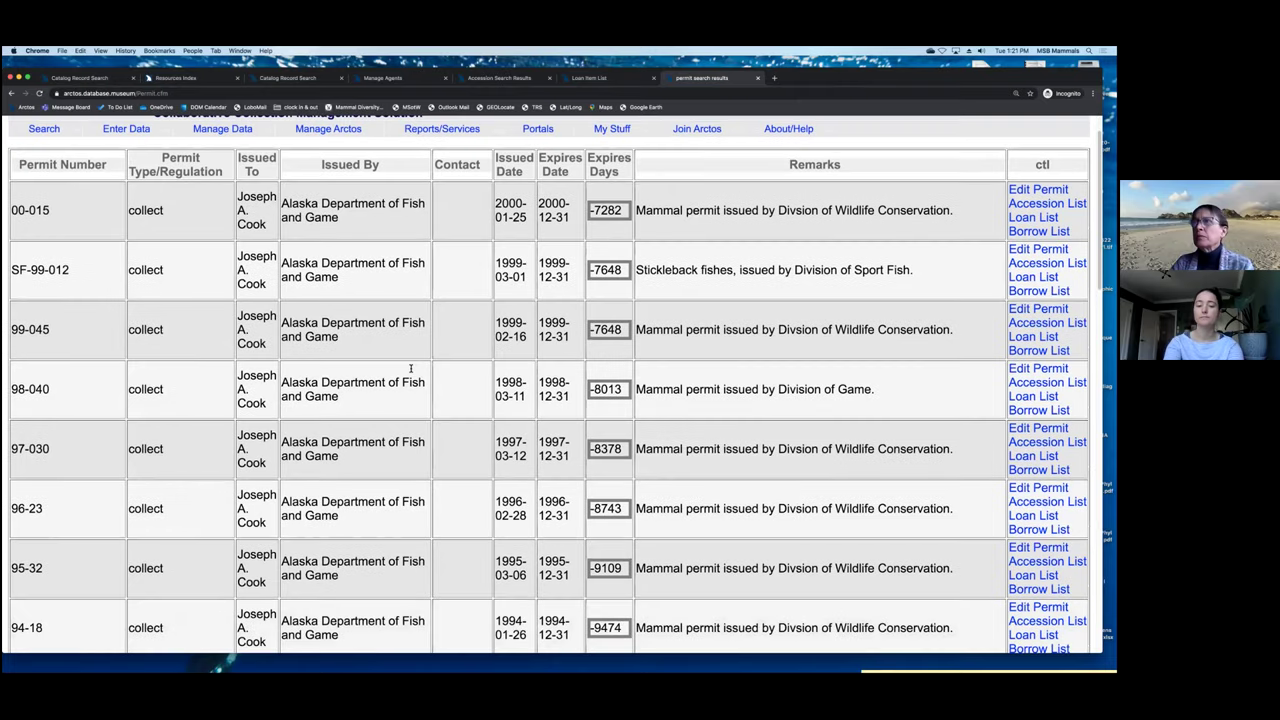
scroll(410, 371, down, 20)
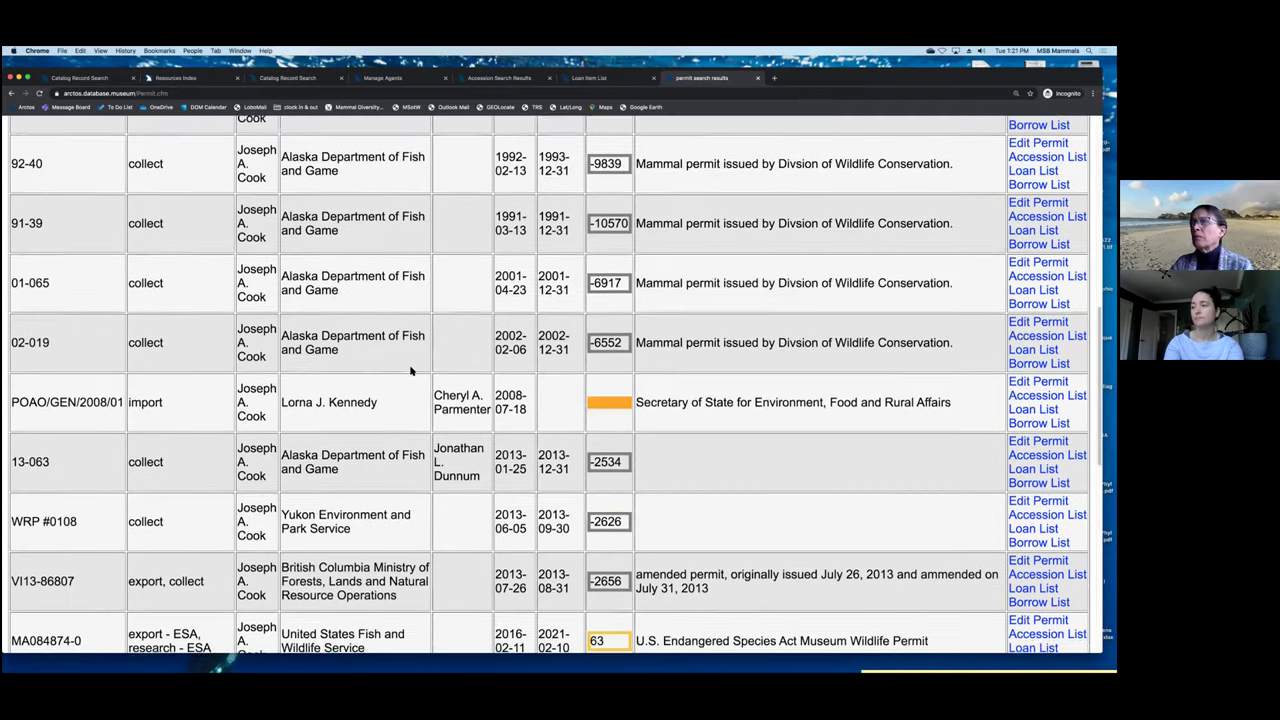
scroll(410, 371, down, 3)
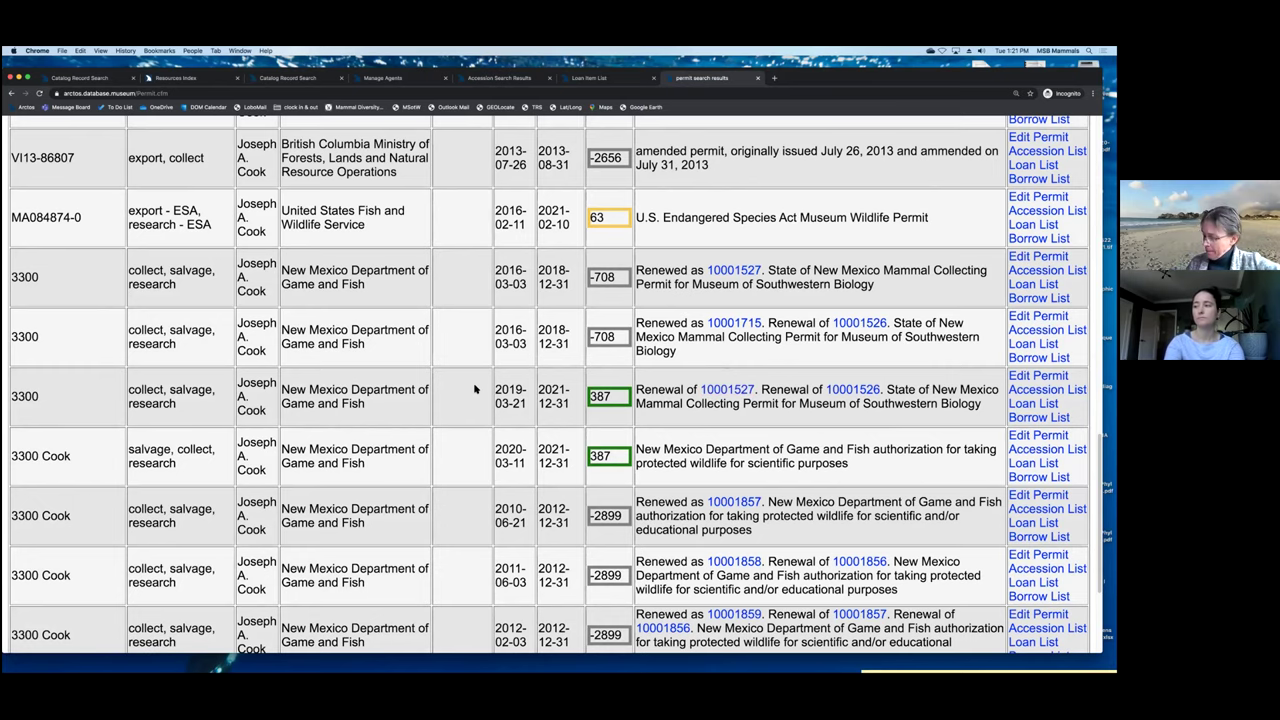
scroll(475, 389, down, 1)
scroll(475, 389, down, 1)
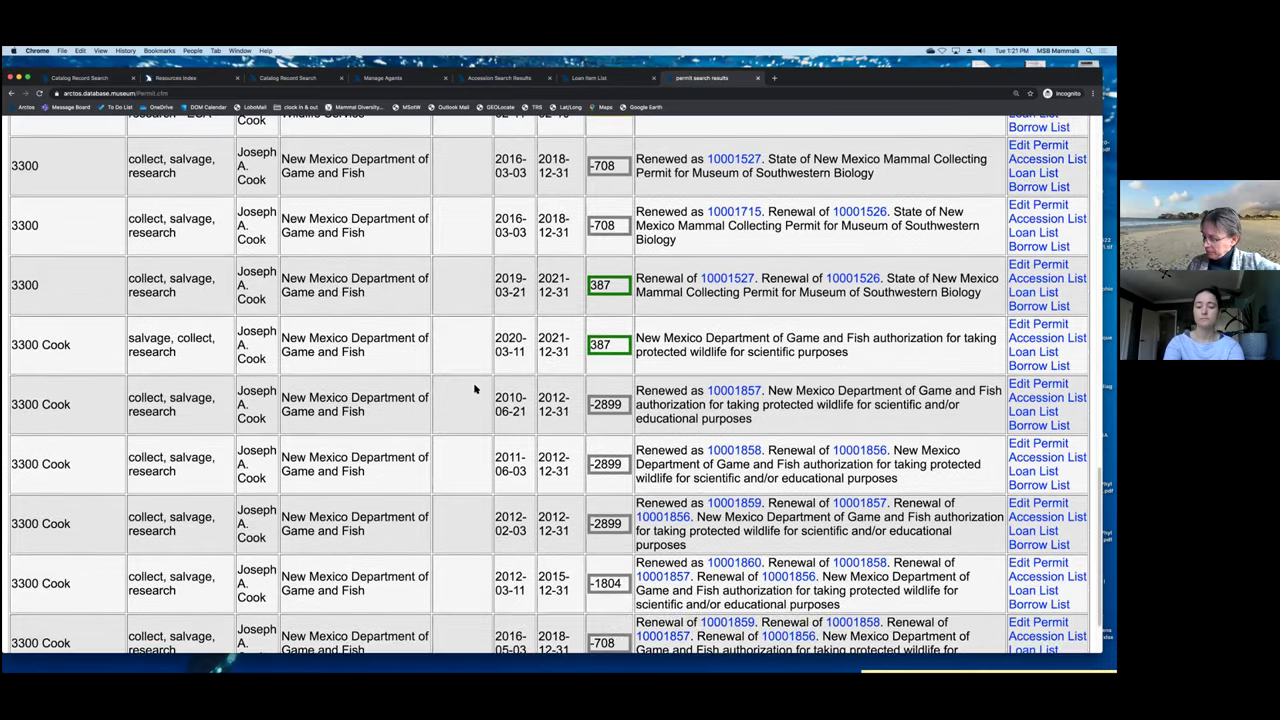
scroll(475, 389, up, 13)
scroll(475, 389, up, 6)
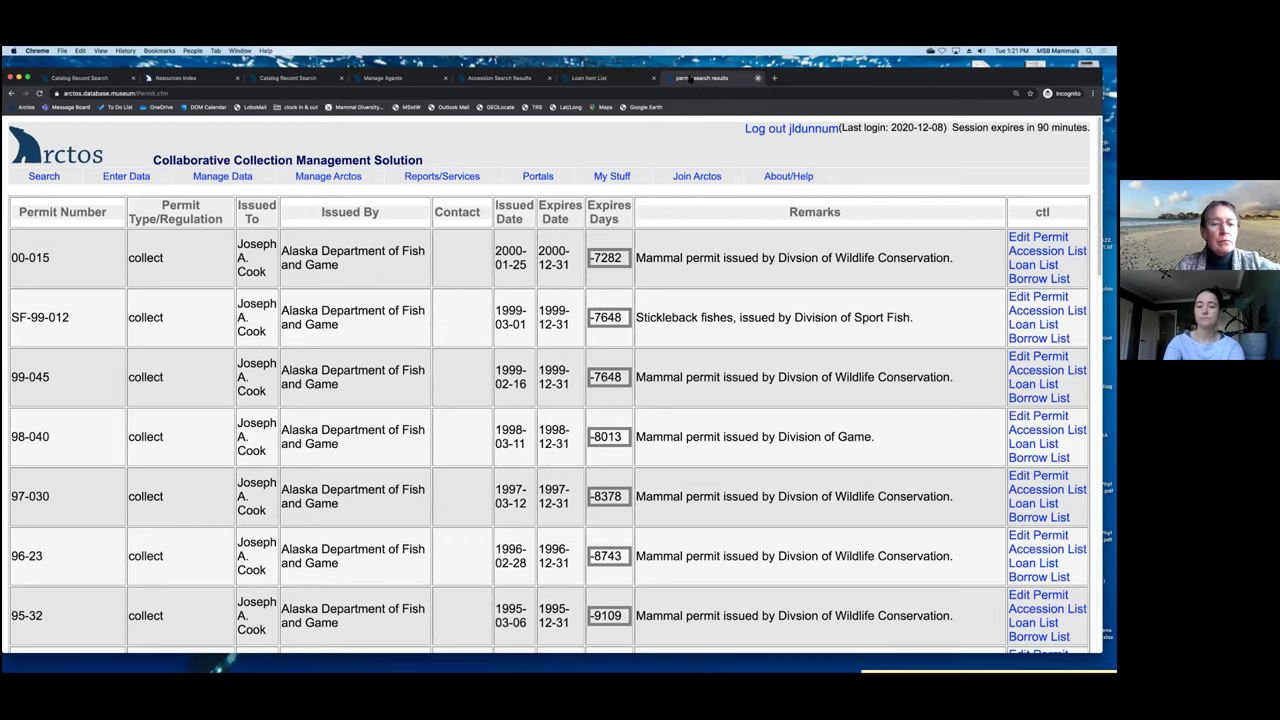
- Close the permit results and loan list pages and return from the accession results to the Find Accession form
click(652, 78)
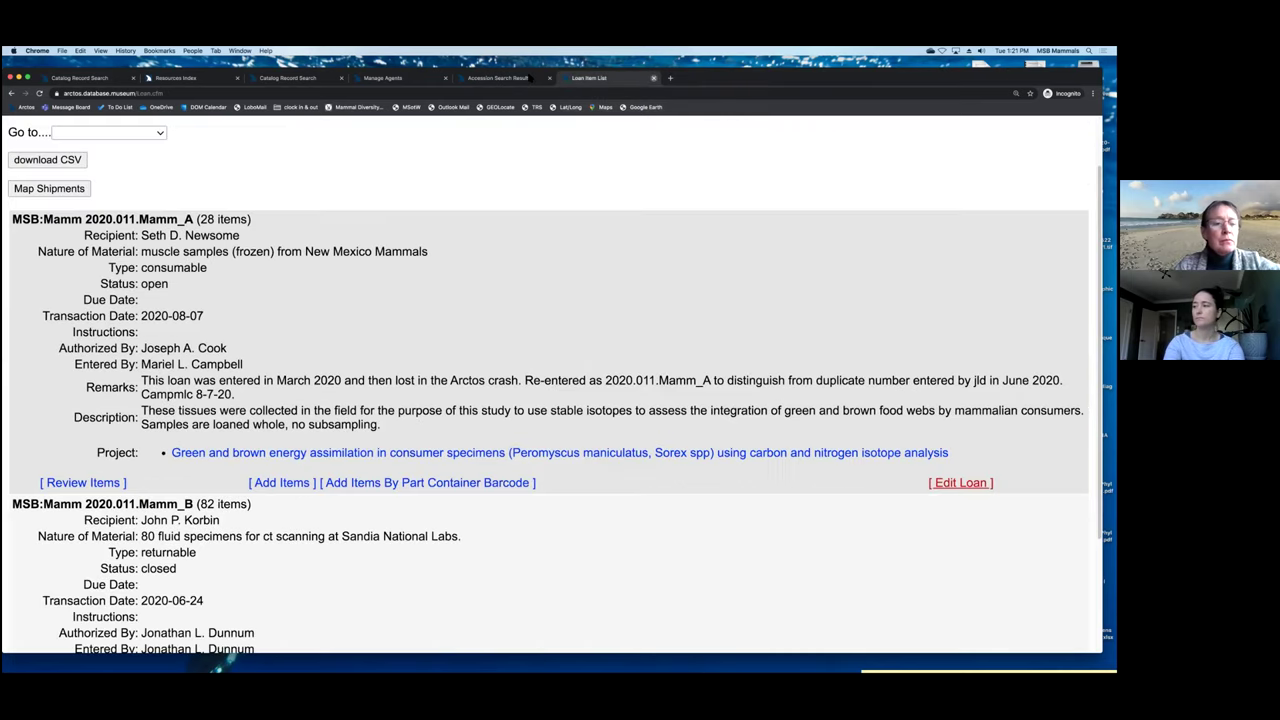
click(653, 78)
scroll(136, 126, up, 1)
scroll(136, 126, up, 10)
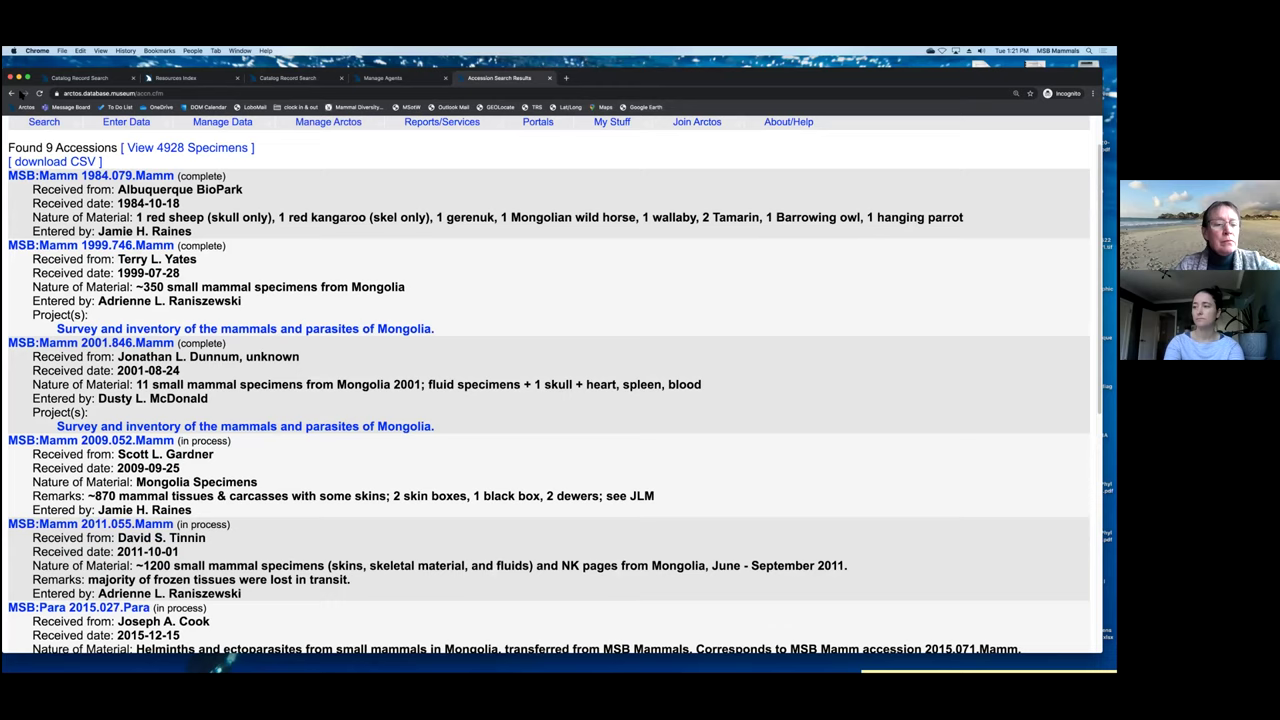
click(11, 93)
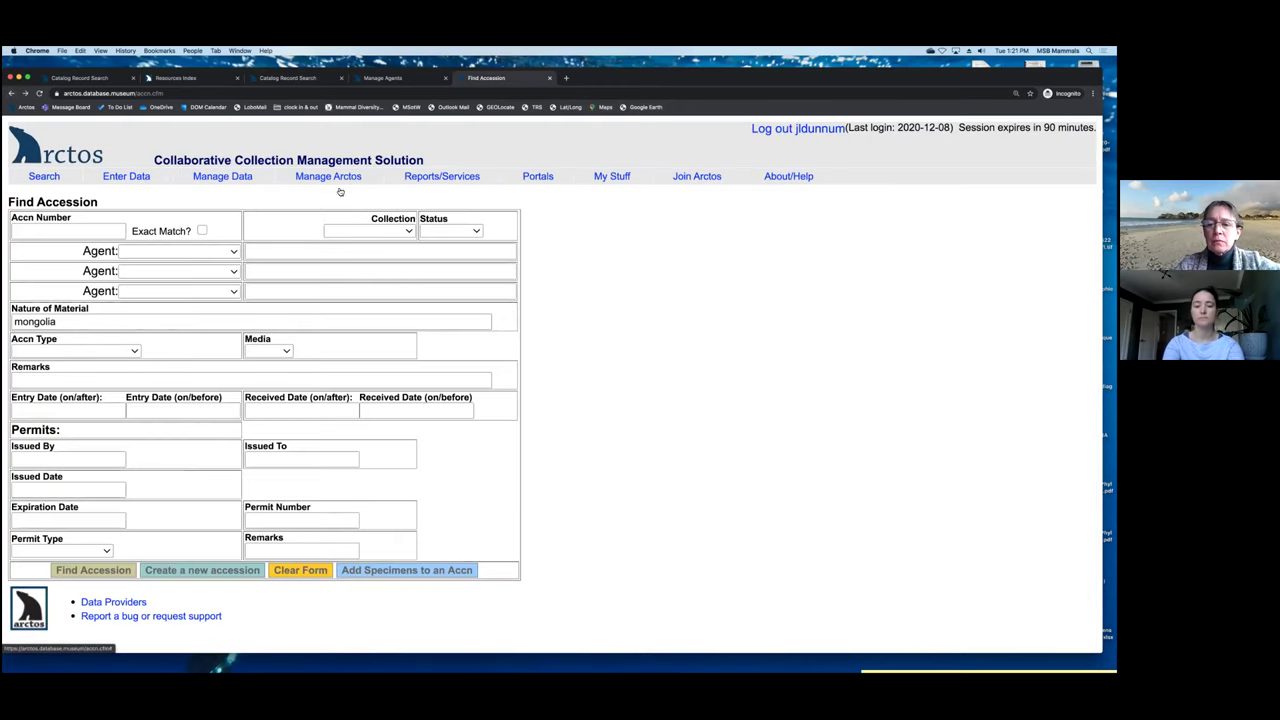
- Open the Encumbrances search form and review the available encumbrance actions
mouse_move(212, 180)
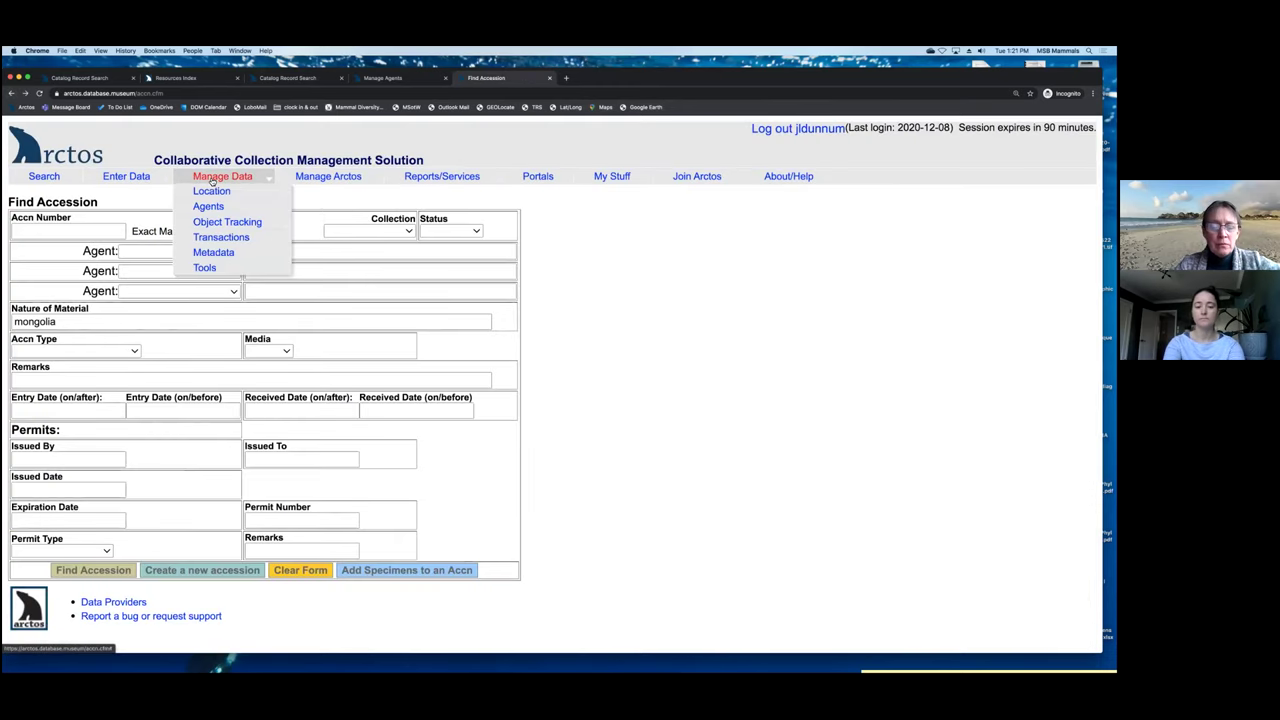
mouse_move(216, 254)
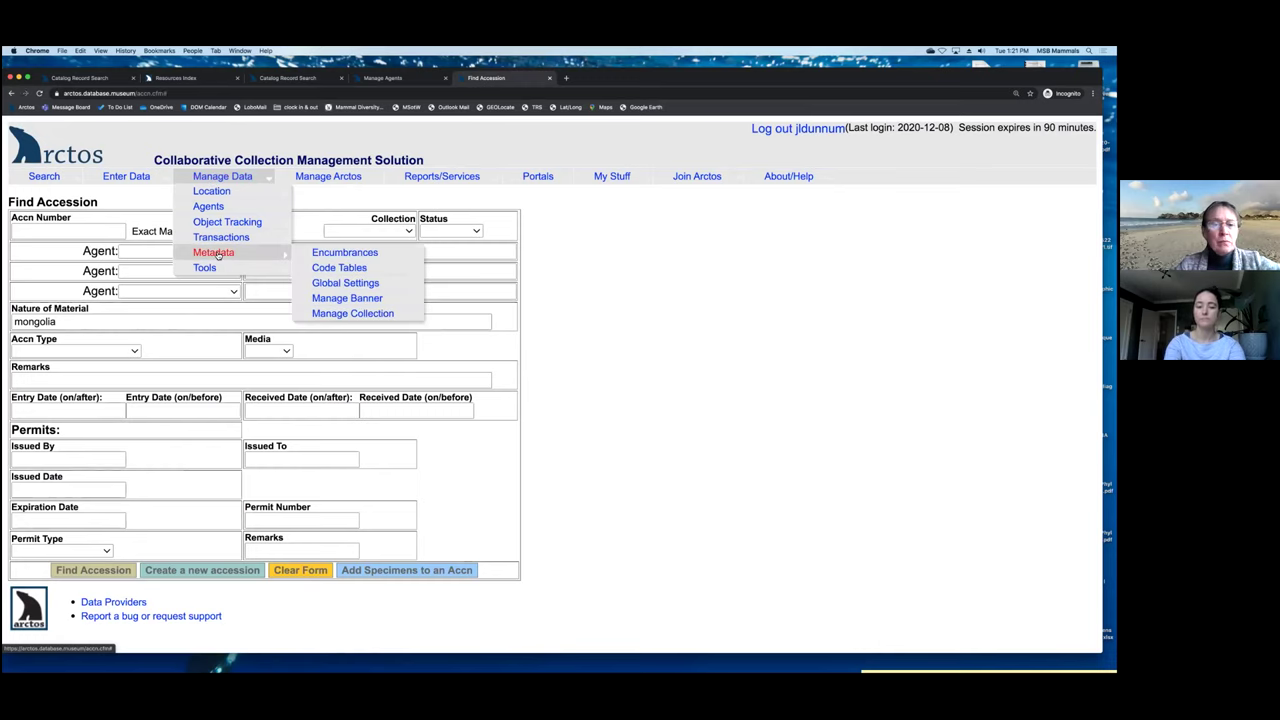
click(353, 254)
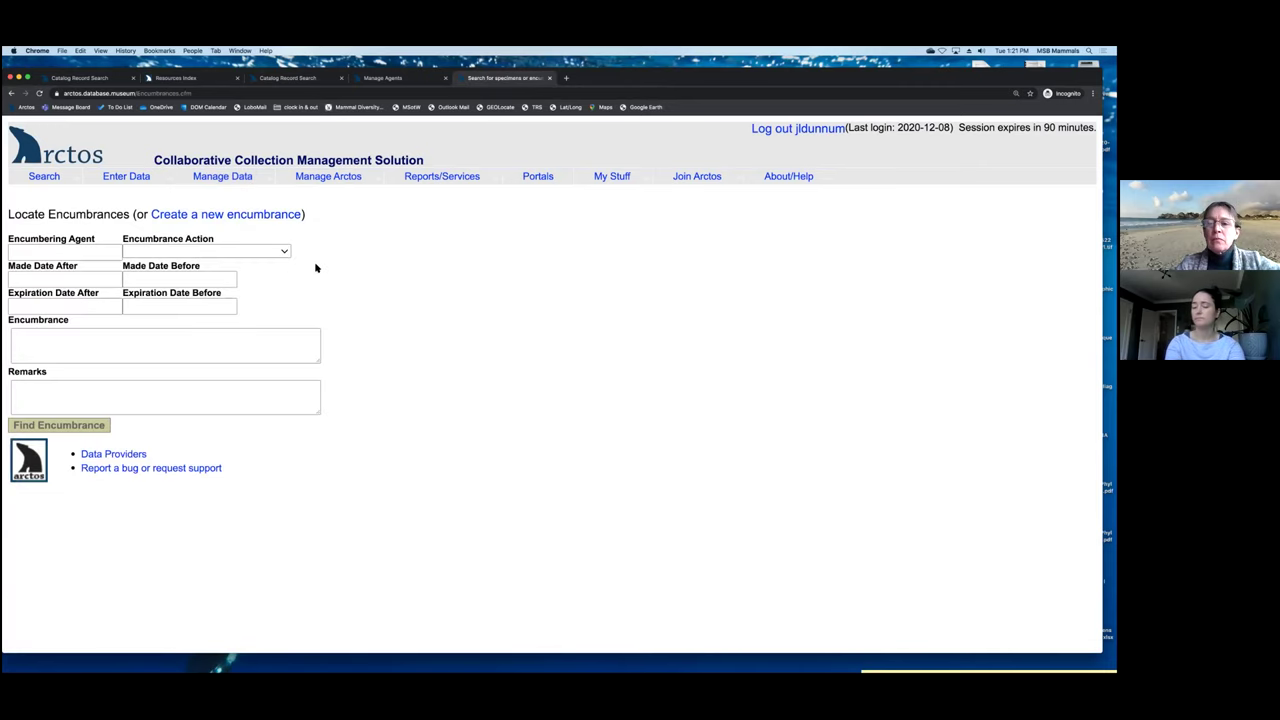
click(283, 251)
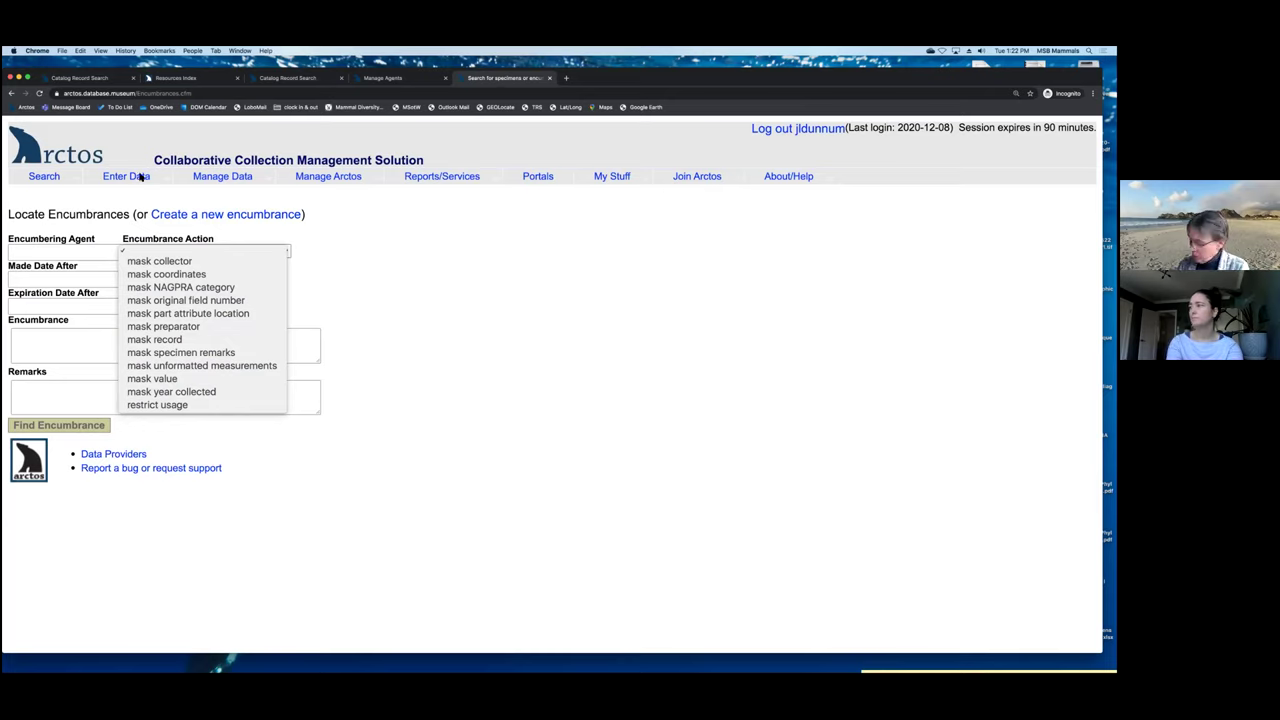
click(218, 178)
- Open the Publication / Project Search form and search for titles containing "bcp"
mouse_move(130, 178)
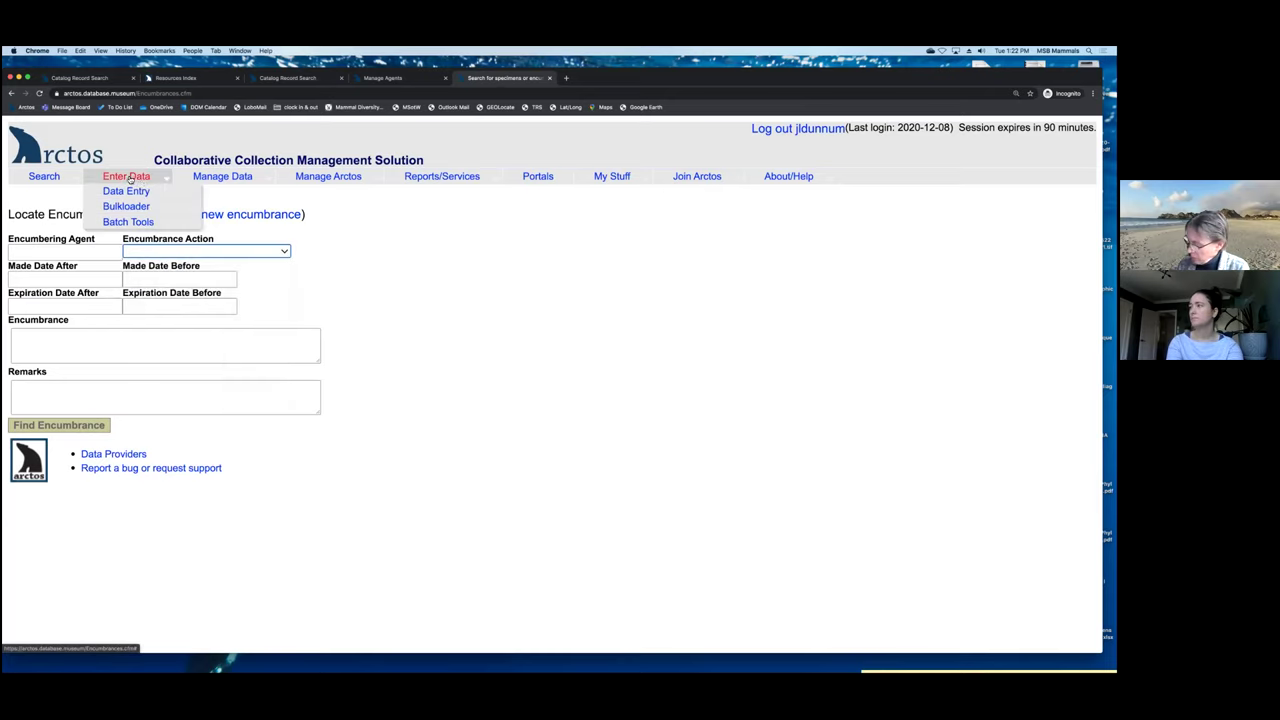
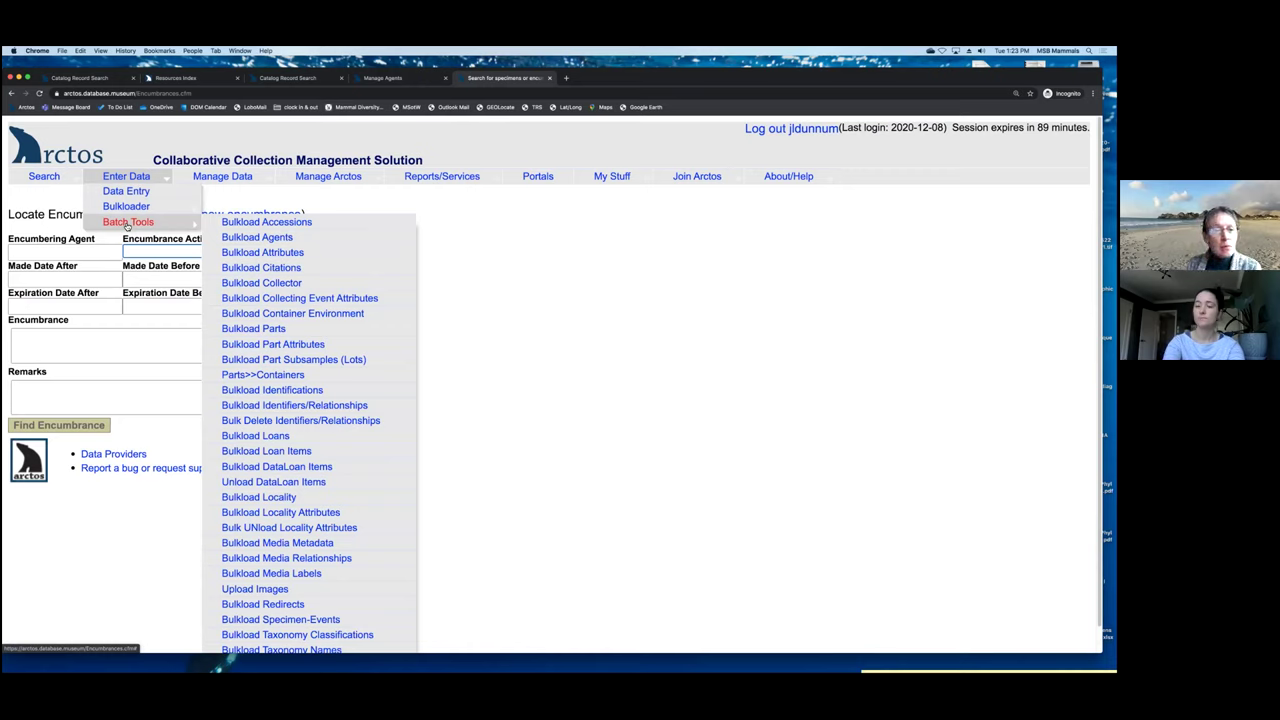
mouse_move(45, 178)
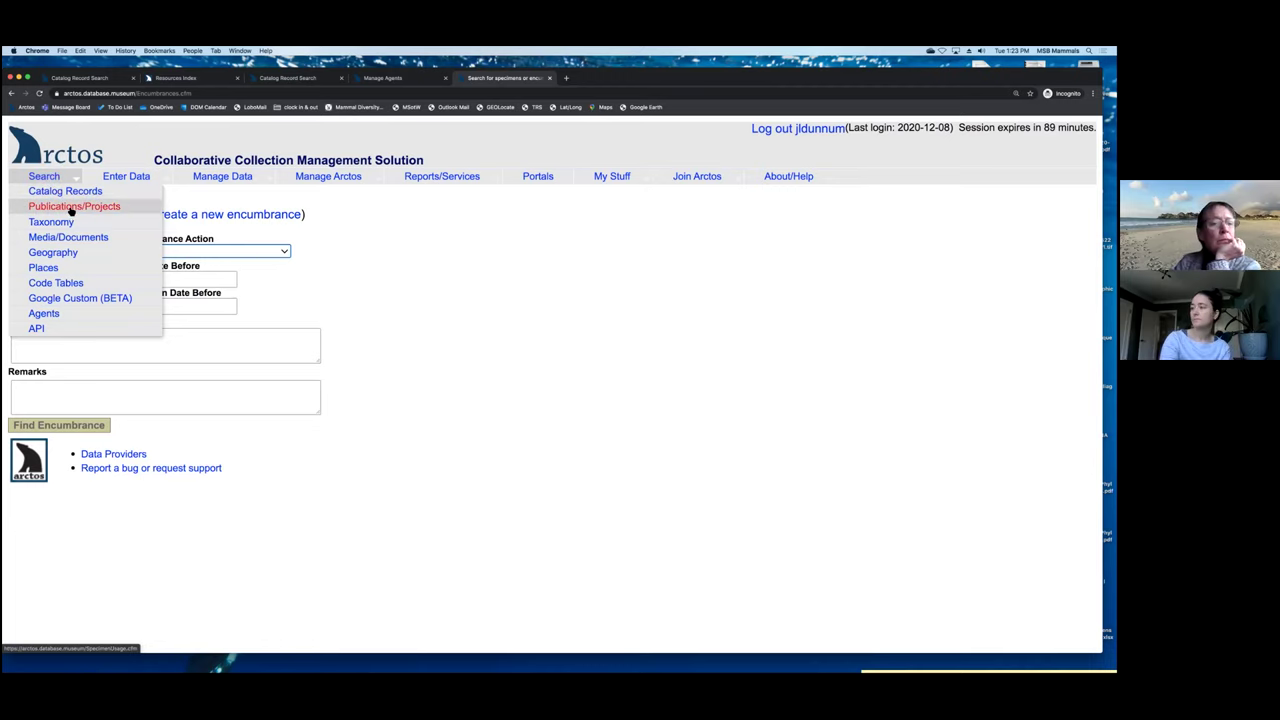
click(71, 207)
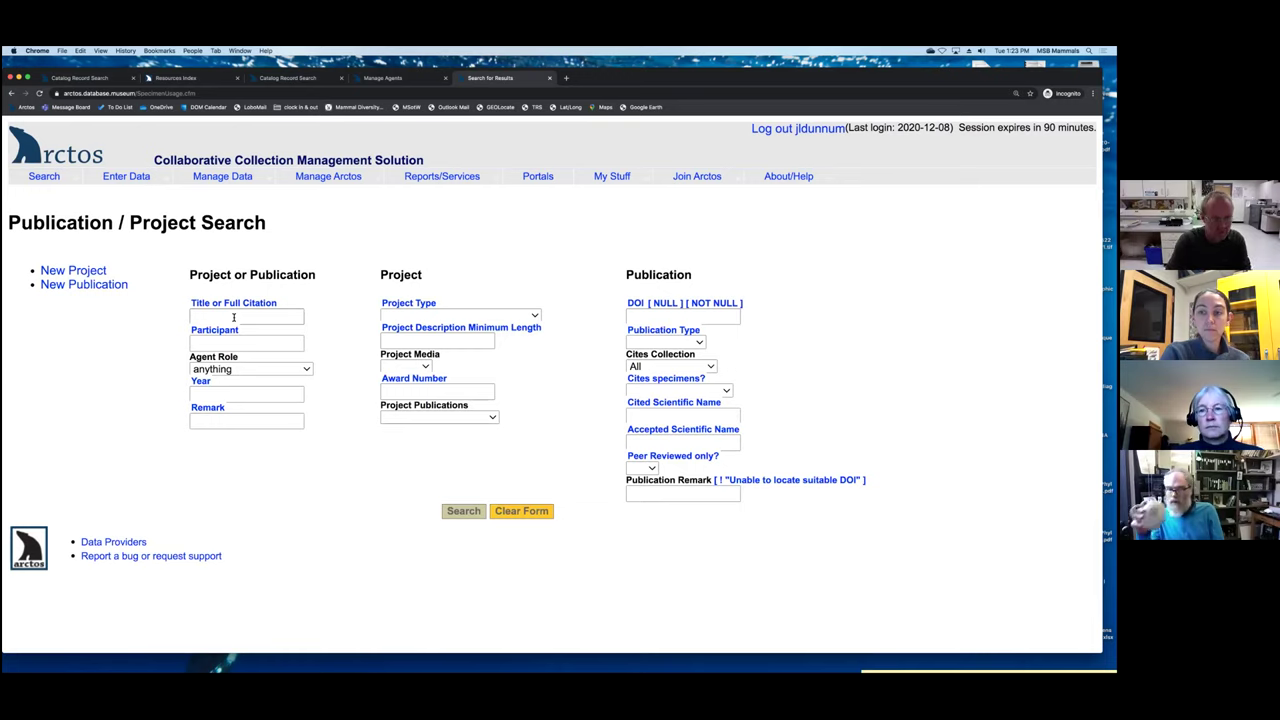
click(234, 317)
text(bcp)
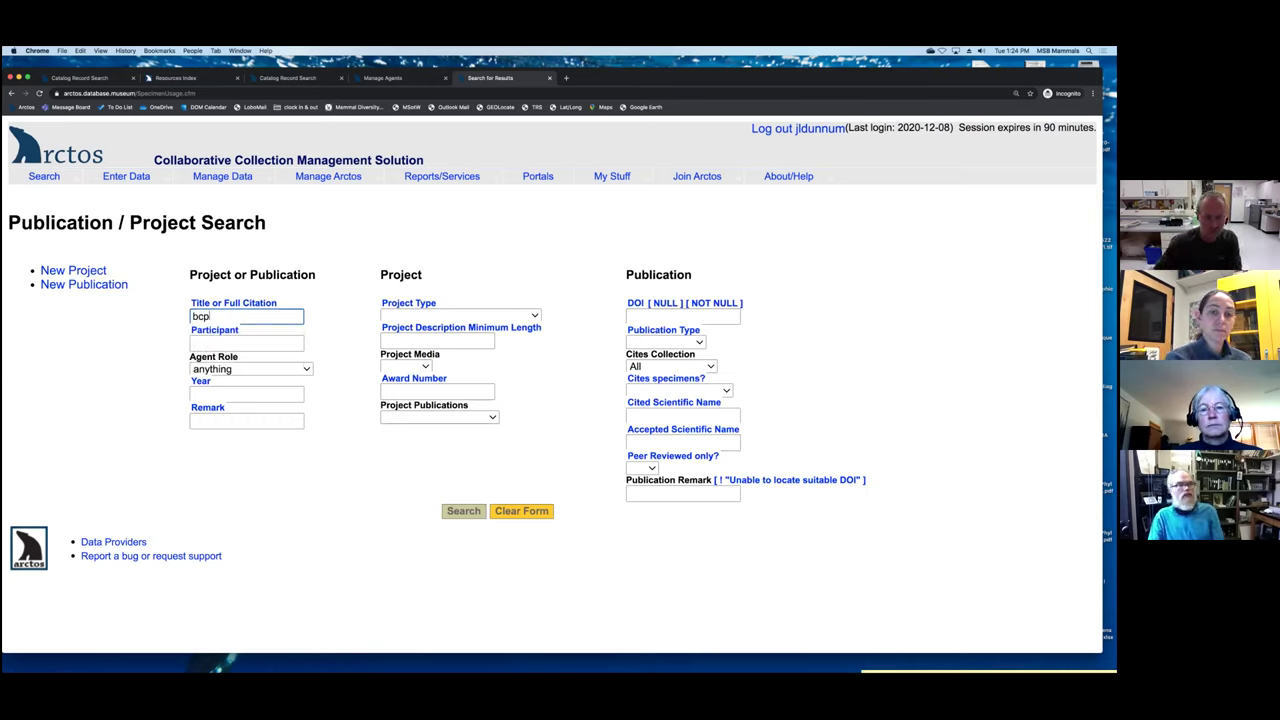
click(461, 512)
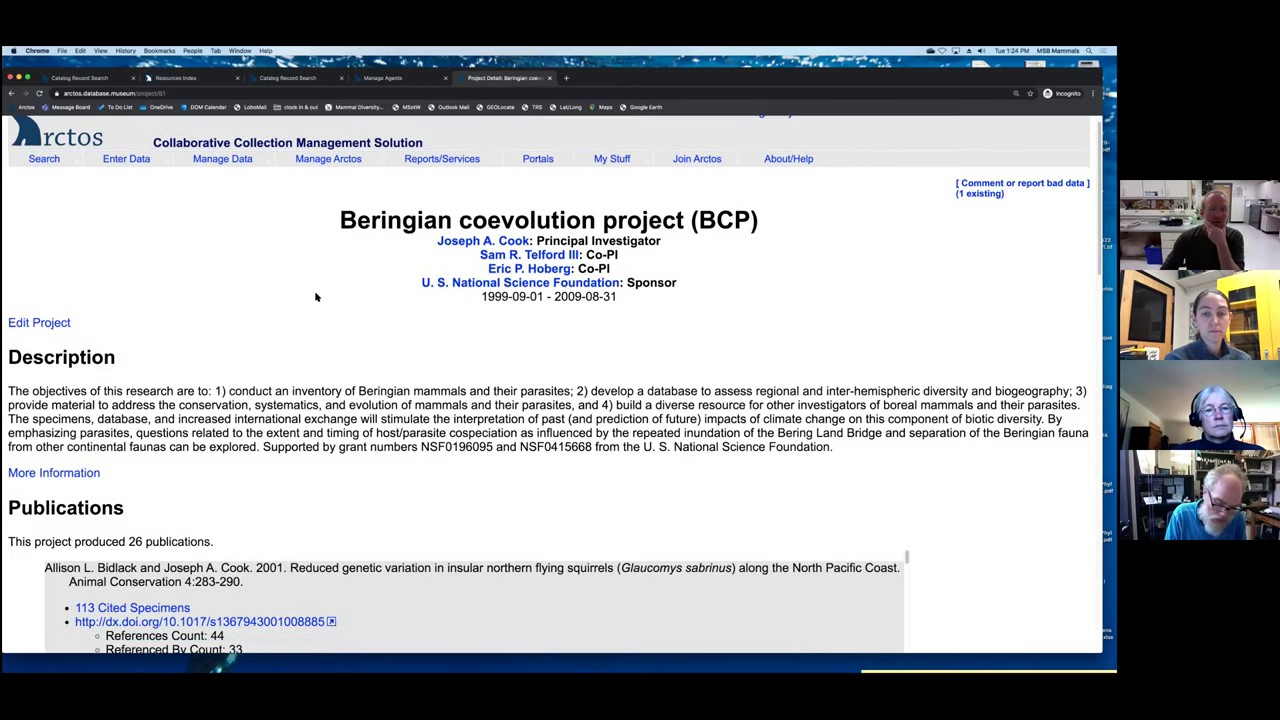
- Examine the Beringian coevolution project's description, publications, and catalog records used and contributed
scroll(318, 297, down, 3)
scroll(318, 297, up, 1)
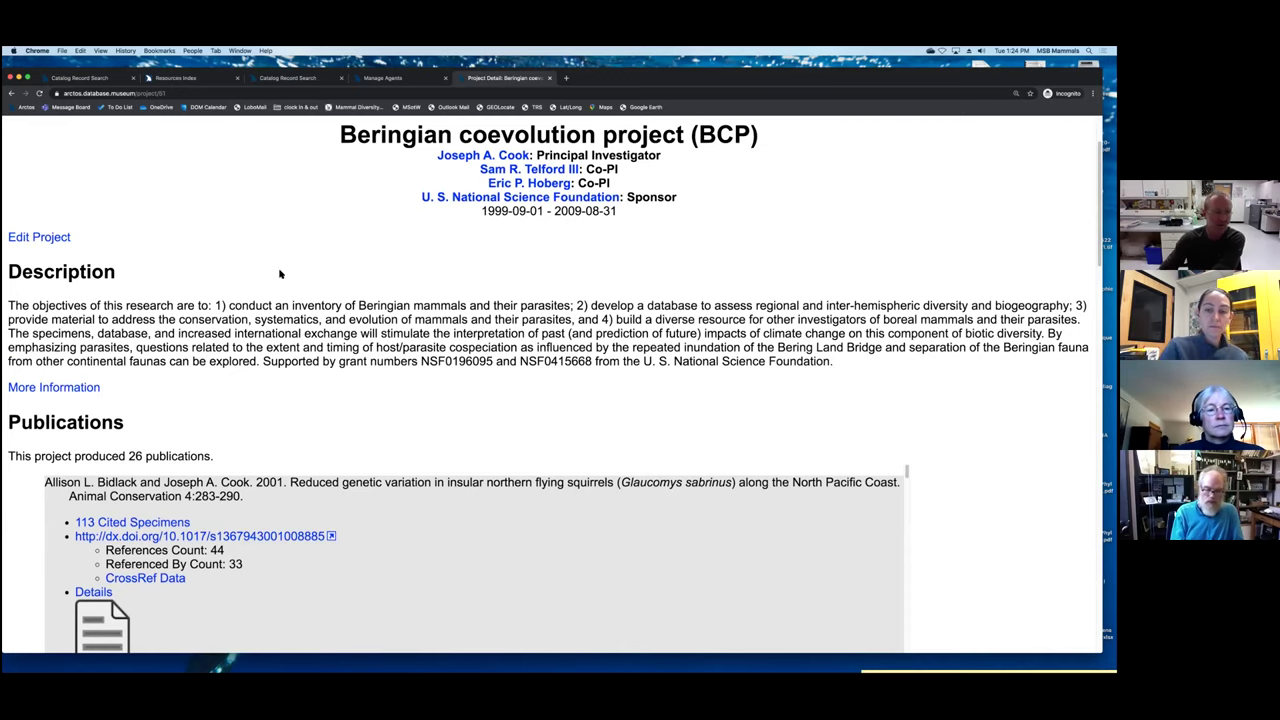
scroll(282, 274, down, 1)
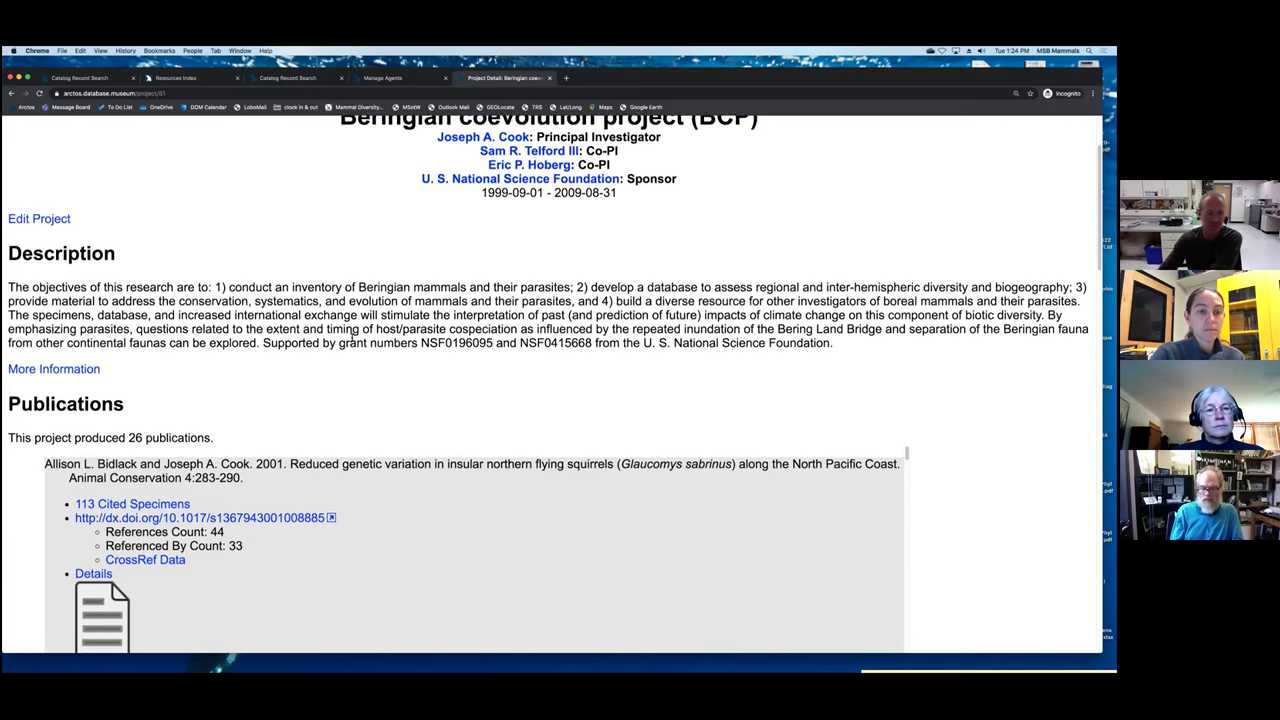
scroll(365, 320, down, 5)
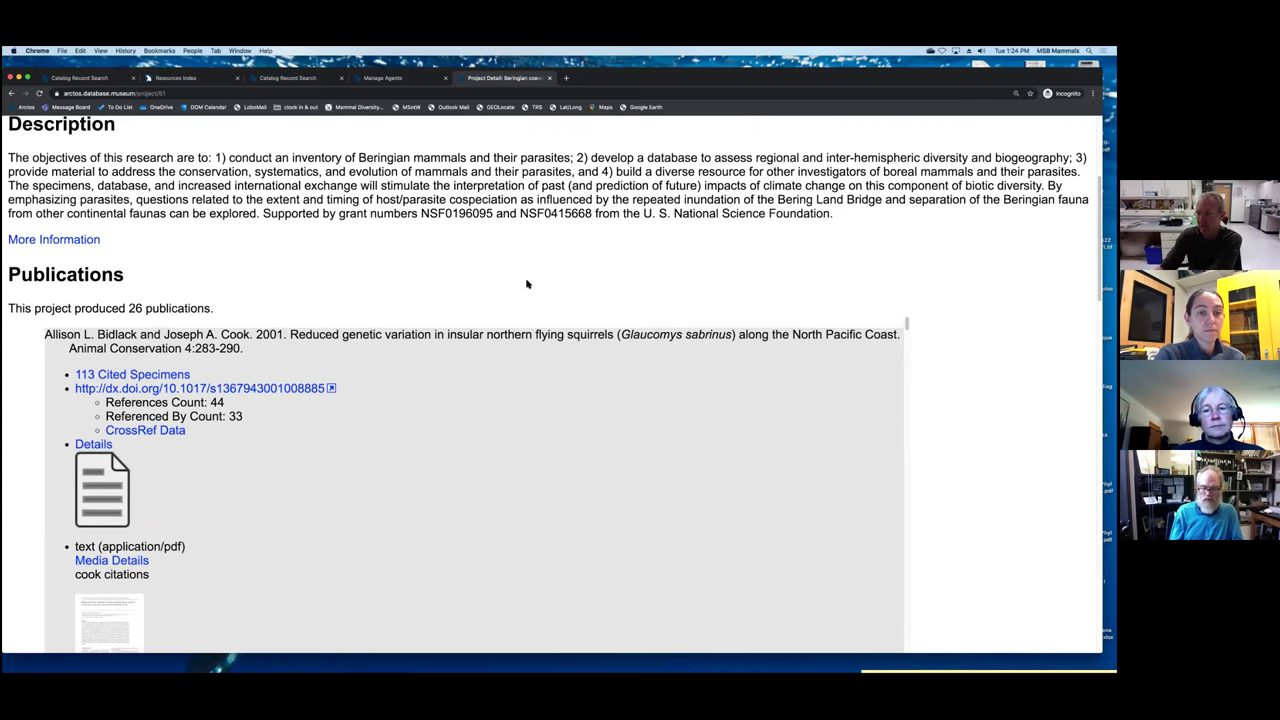
scroll(528, 284, down, 10)
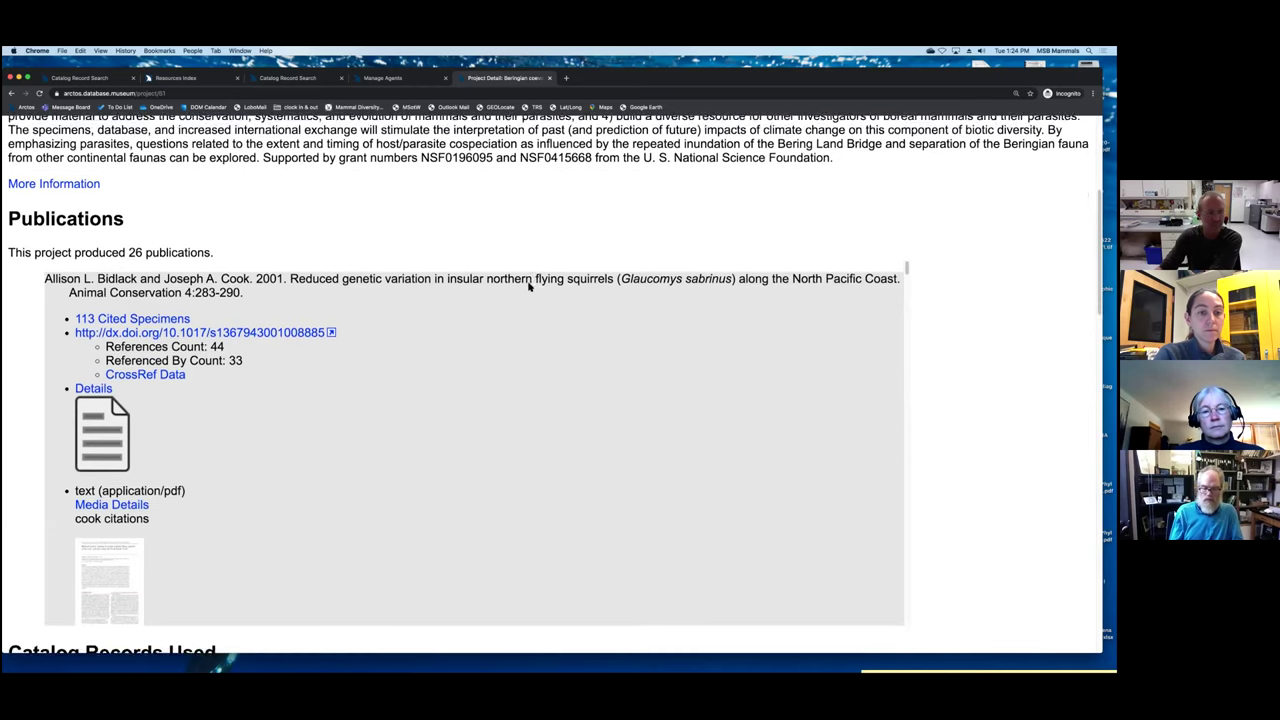
scroll(529, 287, down, 2)
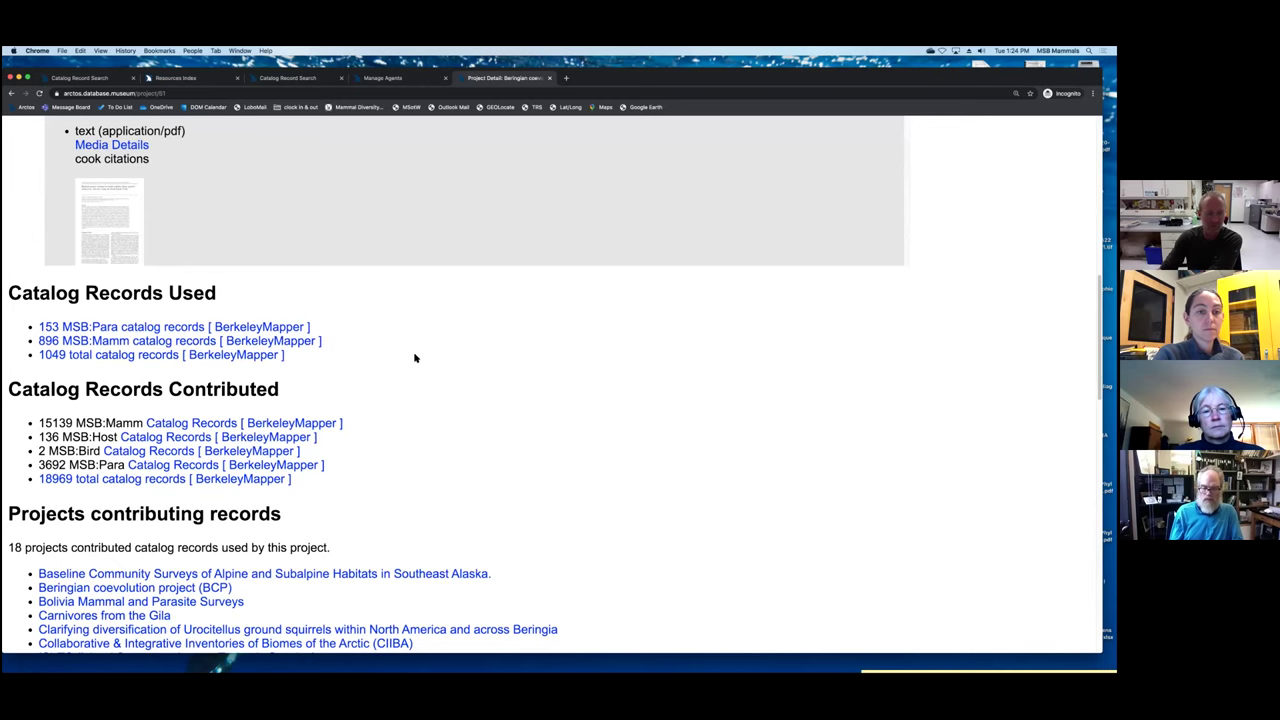
scroll(415, 357, down, 1)
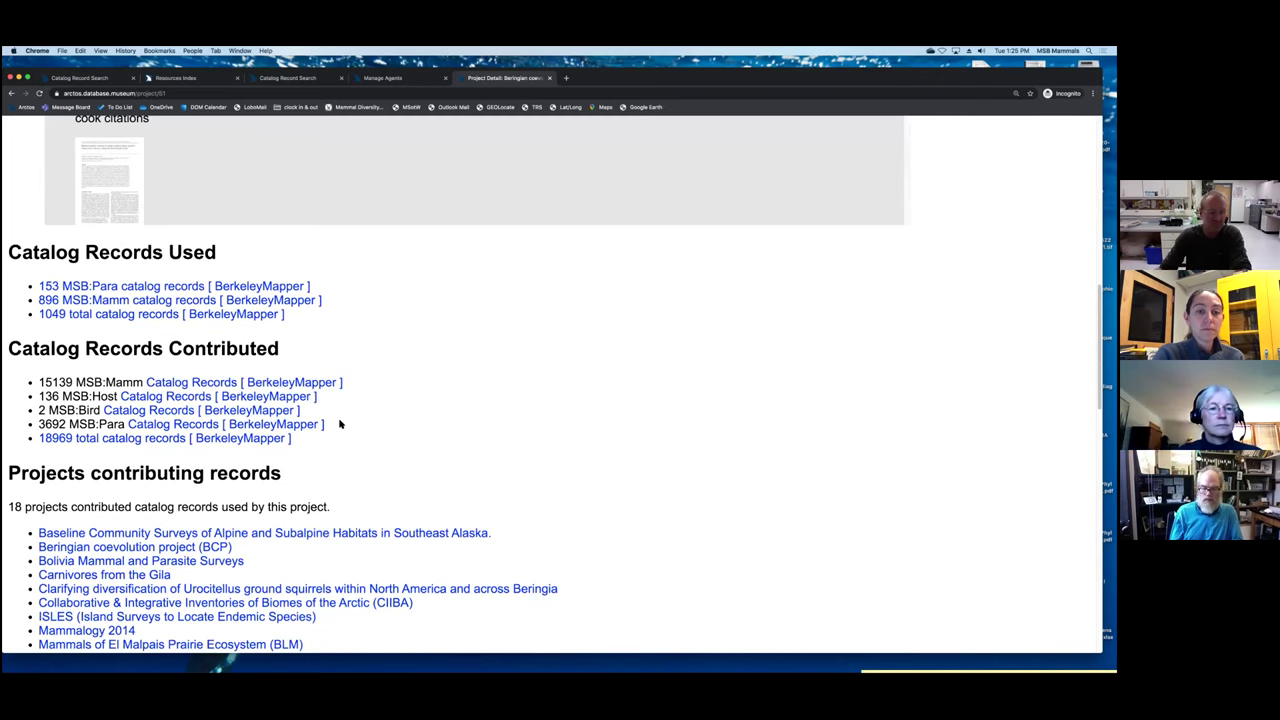
scroll(371, 443, down, 1)
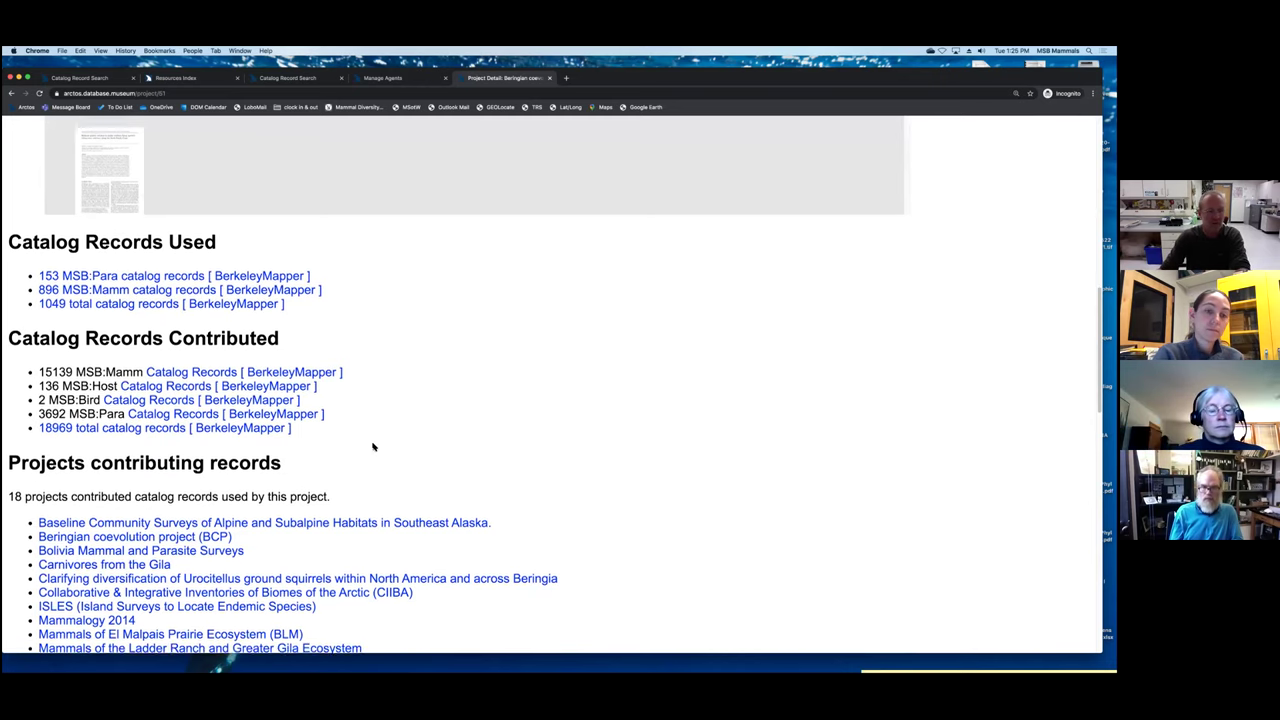
- Examine the projects contributing records, the projects using contributed catalog records with their citations, and the project's linked media
scroll(328, 563, down, 5)
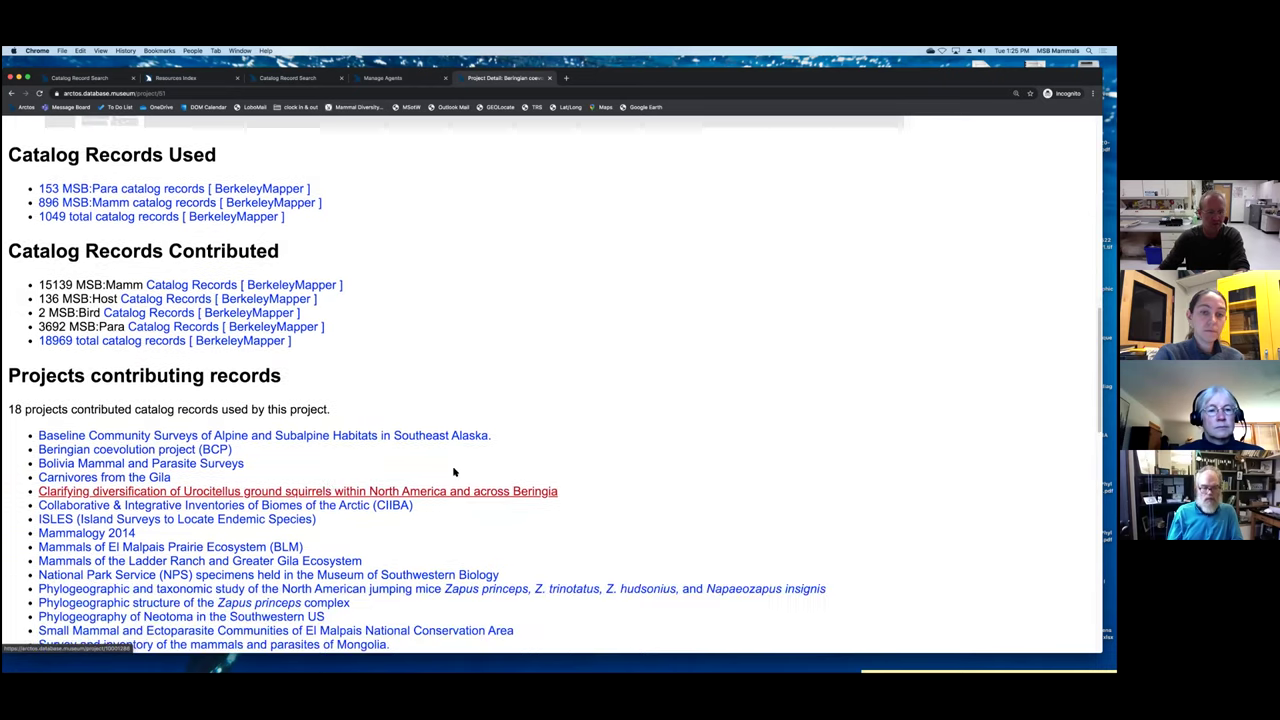
scroll(576, 420, down, 6)
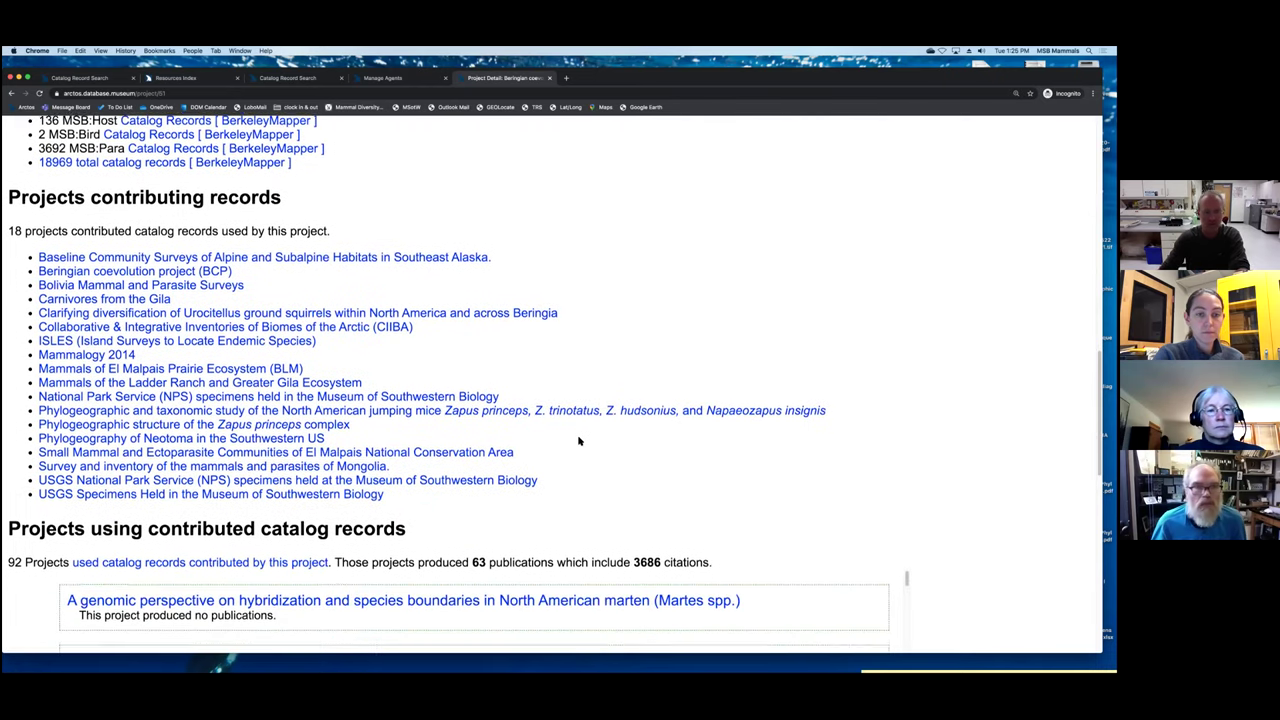
scroll(578, 443, down, 4)
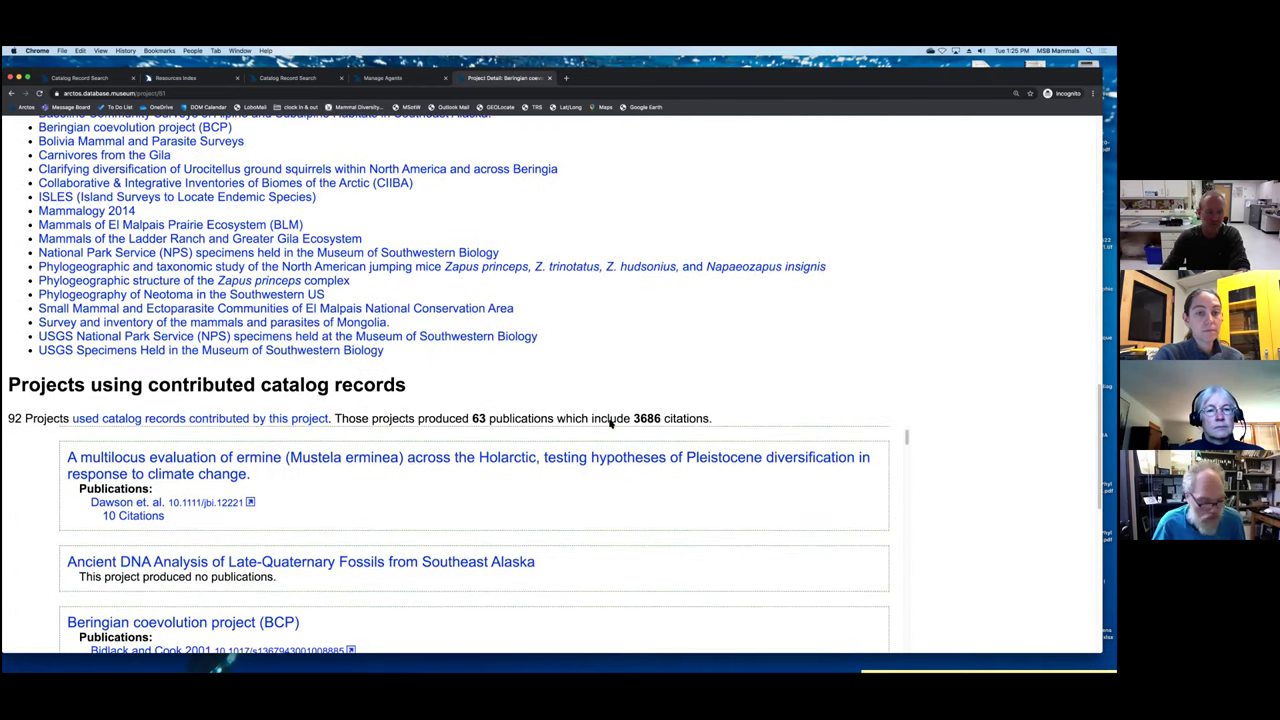
scroll(713, 371, down, 2)
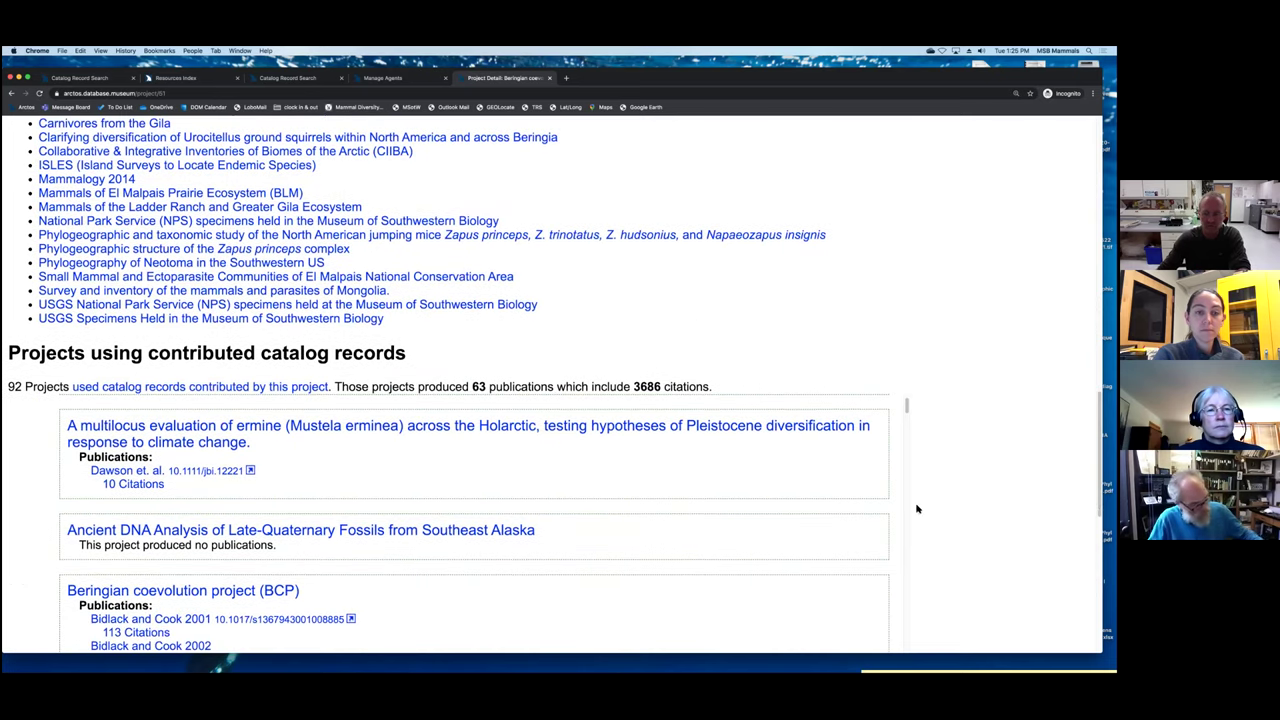
scroll(929, 507, down, 4)
scroll(929, 507, down, 3)
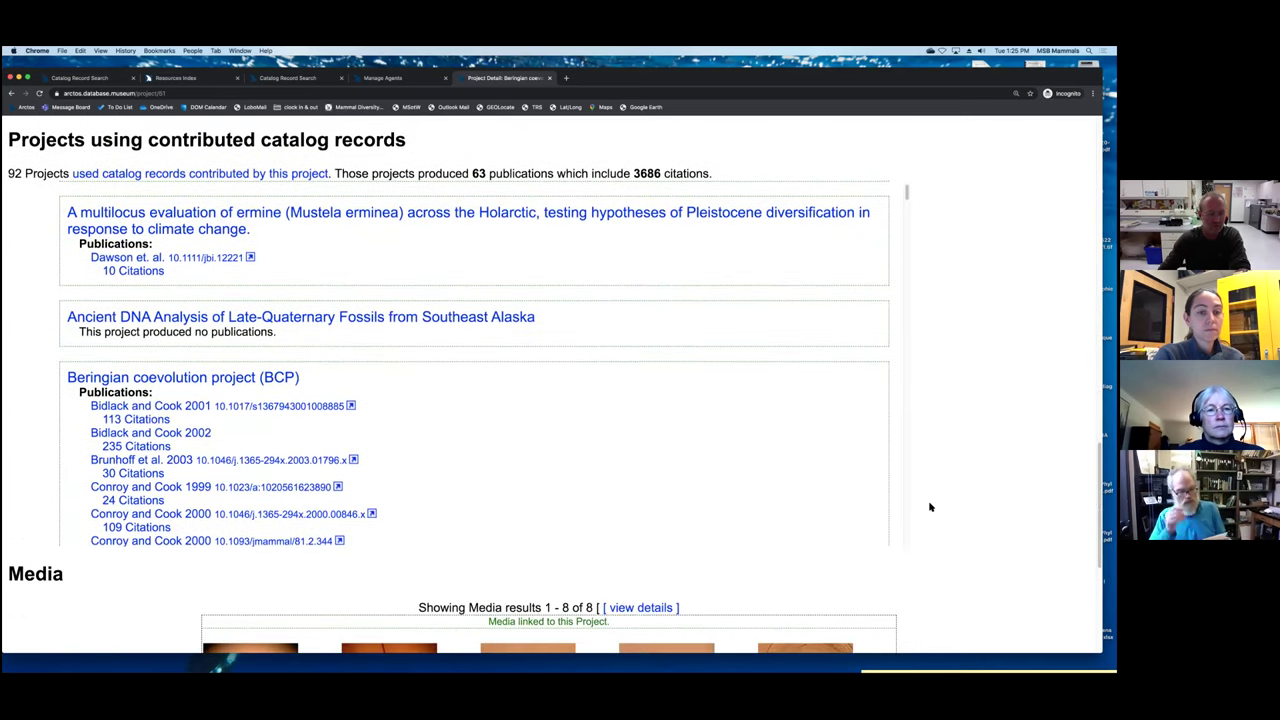
scroll(929, 507, down, 1)
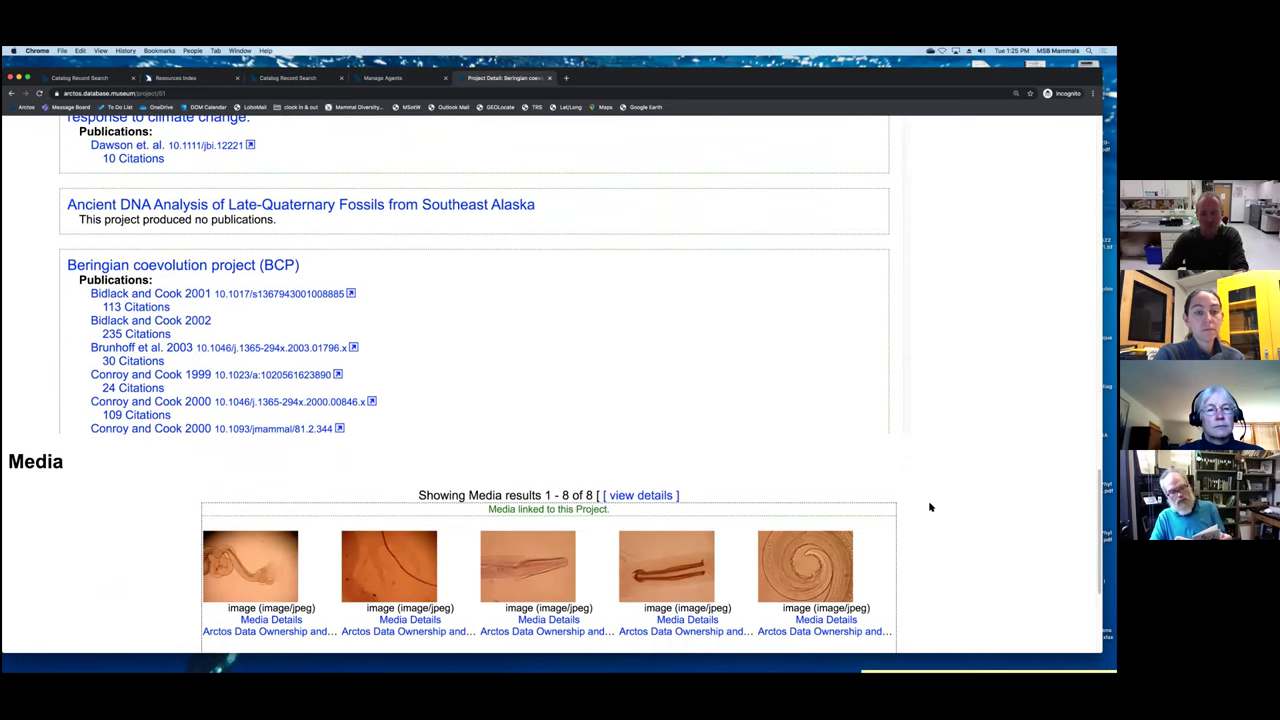
scroll(929, 507, down, 3)
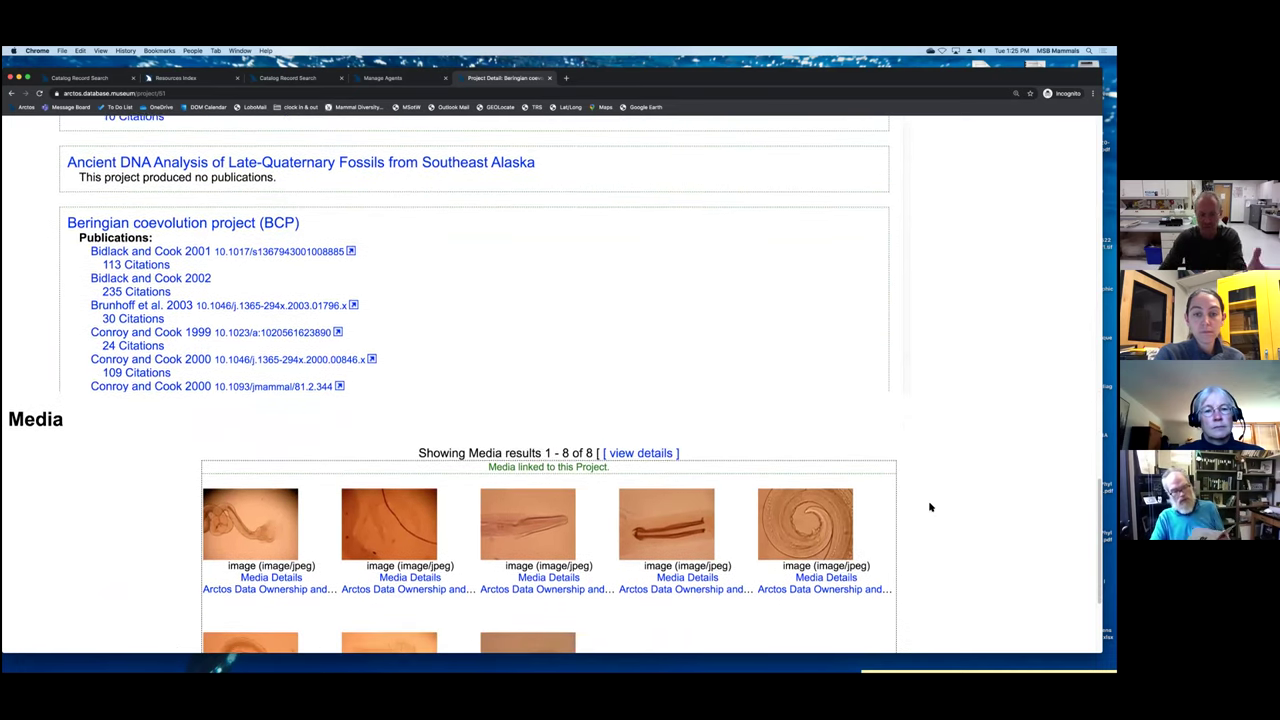
scroll(929, 507, down, 1)
scroll(929, 507, down, 5)
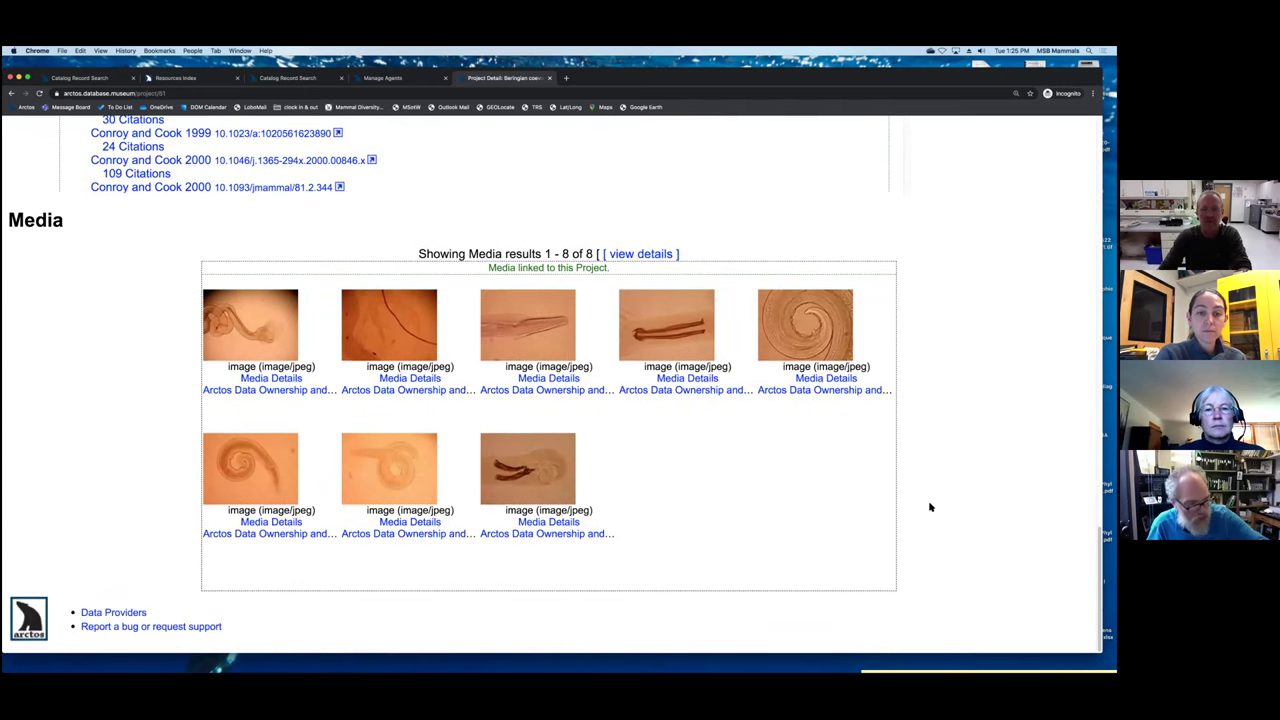
- Open the media and documents search form and find media by the surname of the agent who created them
scroll(929, 507, up, 7)
scroll(929, 507, up, 9)
scroll(929, 507, up, 20)
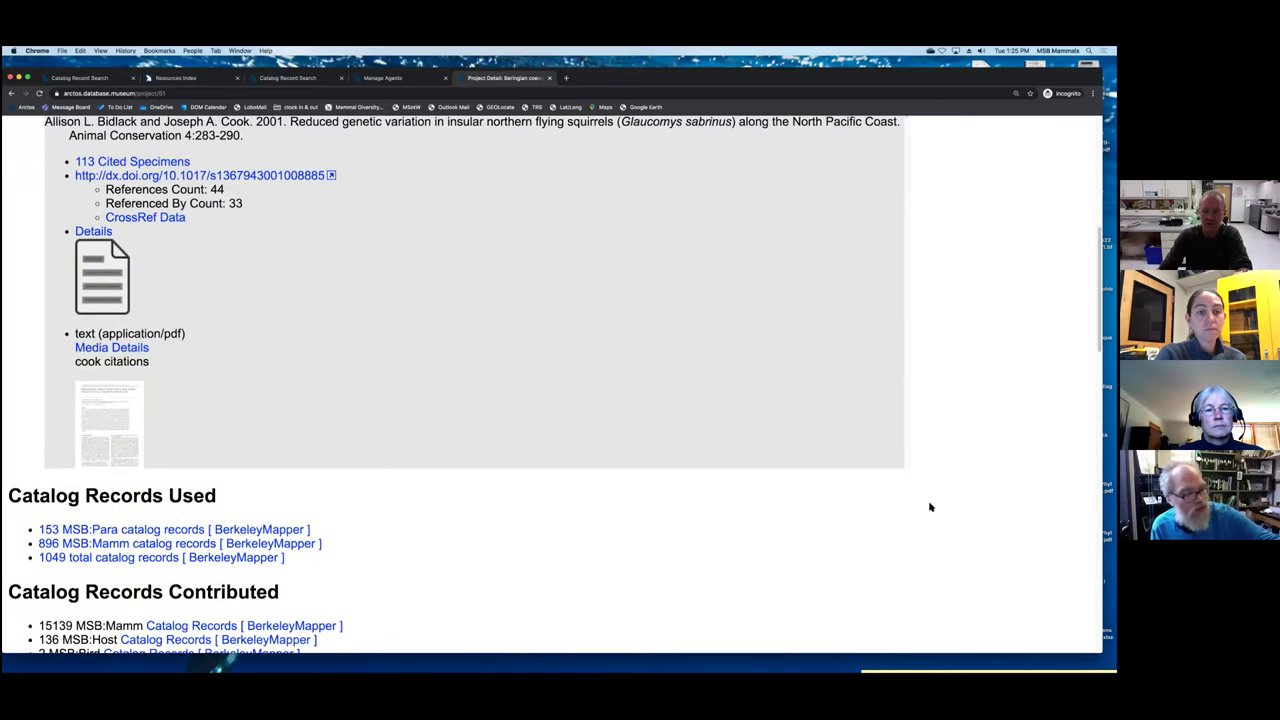
scroll(929, 507, up, 13)
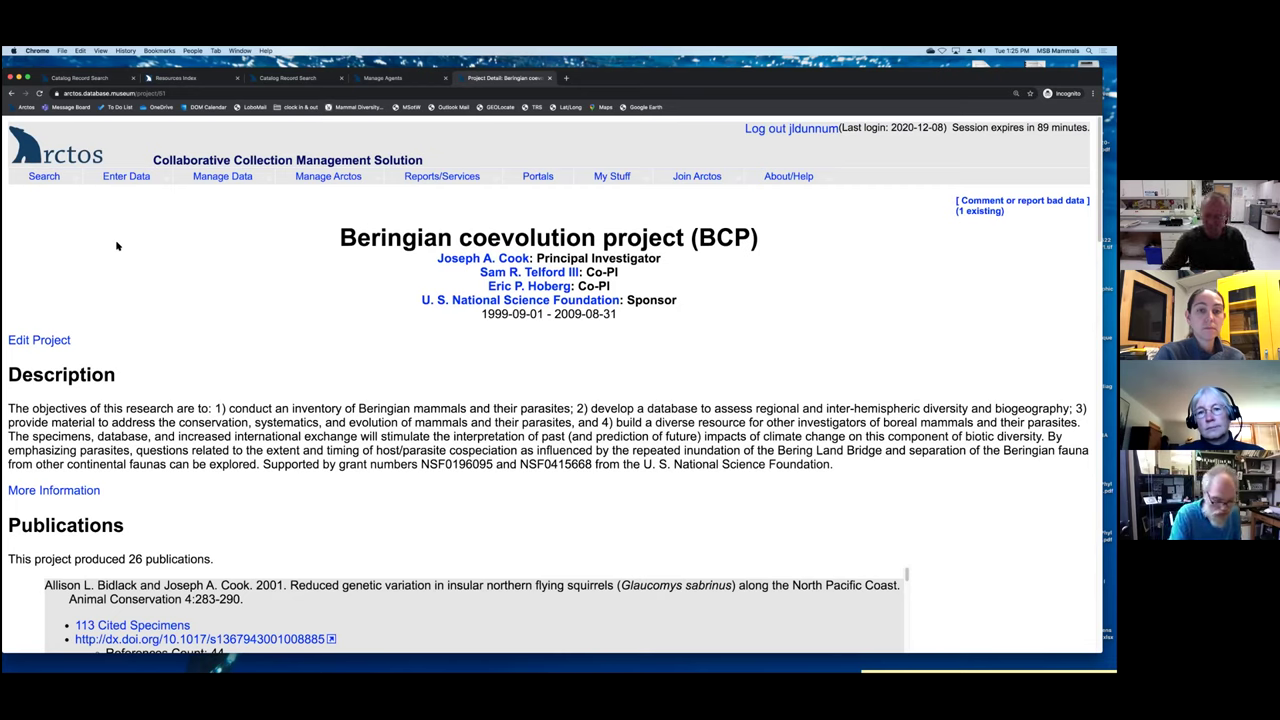
mouse_move(44, 177)
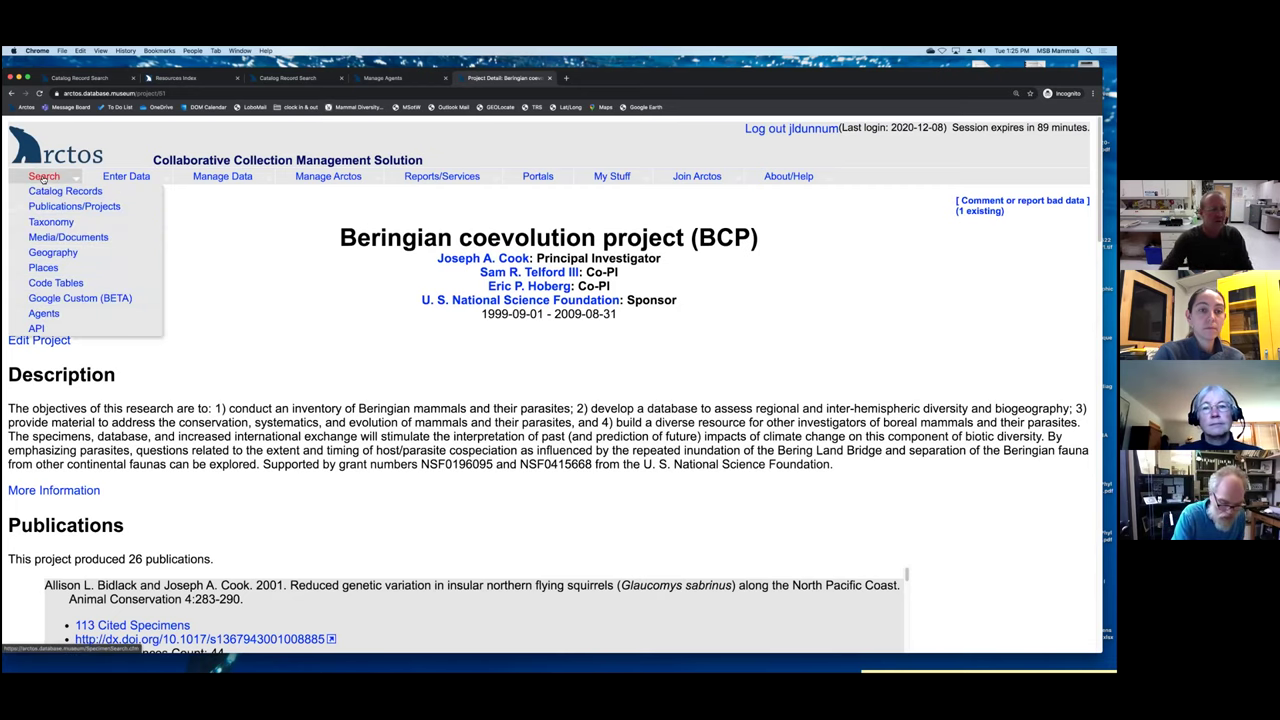
click(47, 240)
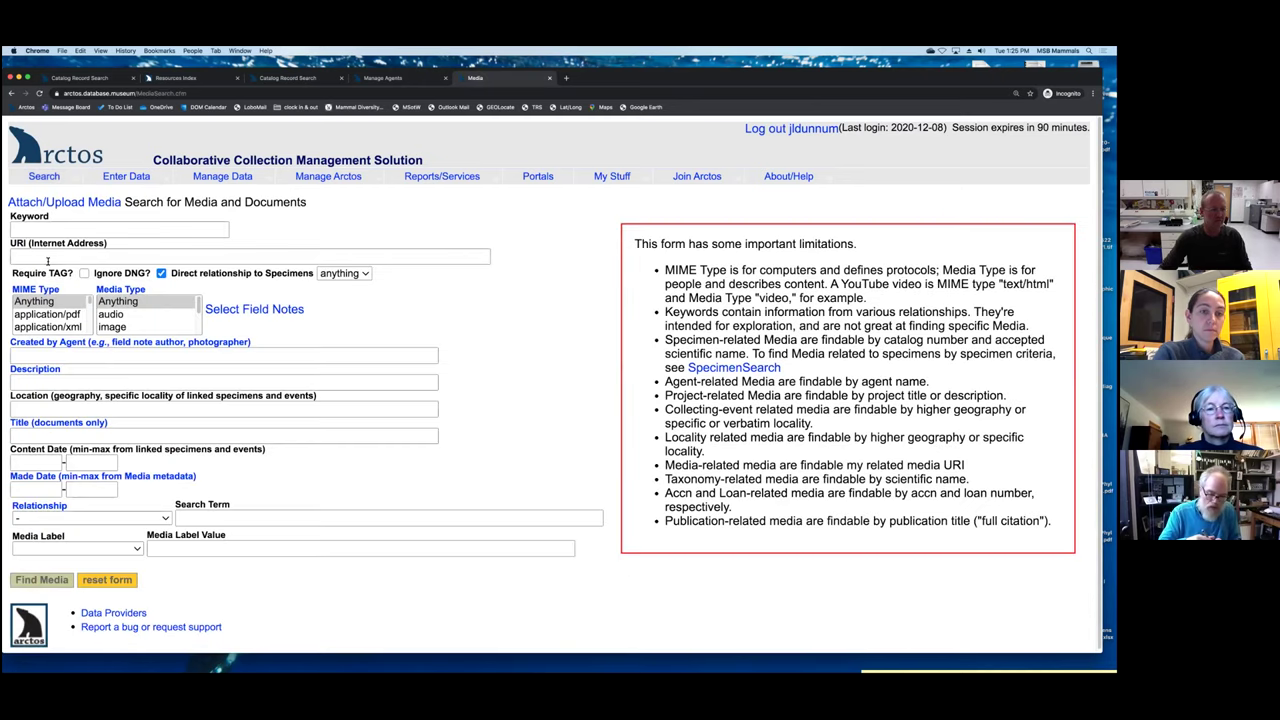
click(61, 356)
text(dunnum)
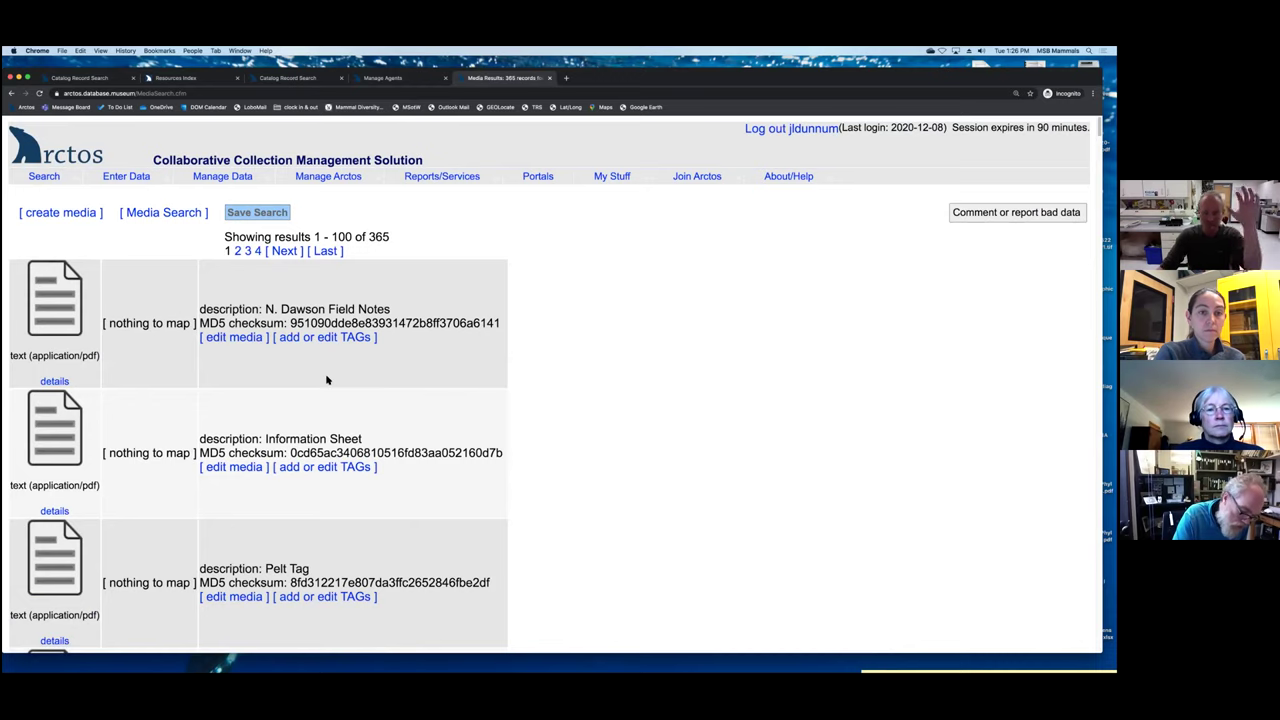
- View the first result's field notes PDF and the first Pelt Tag PDF from the media results, closing each one
click(70, 308)
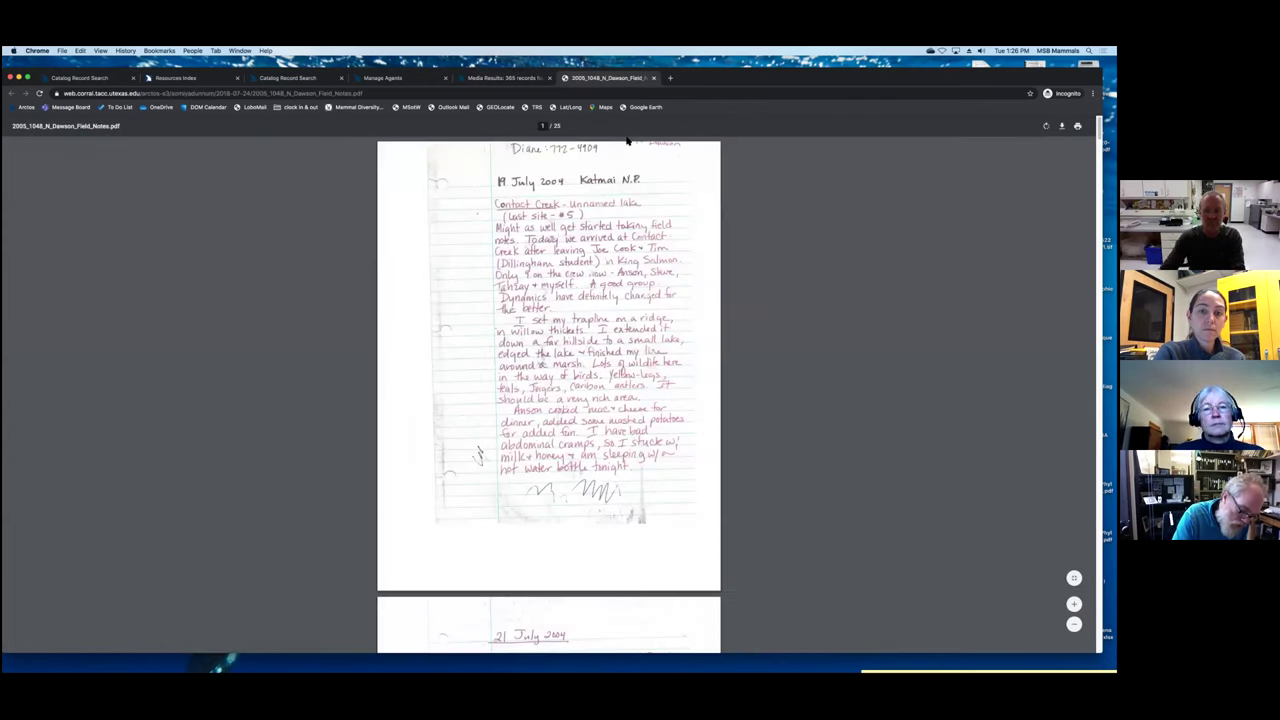
click(654, 78)
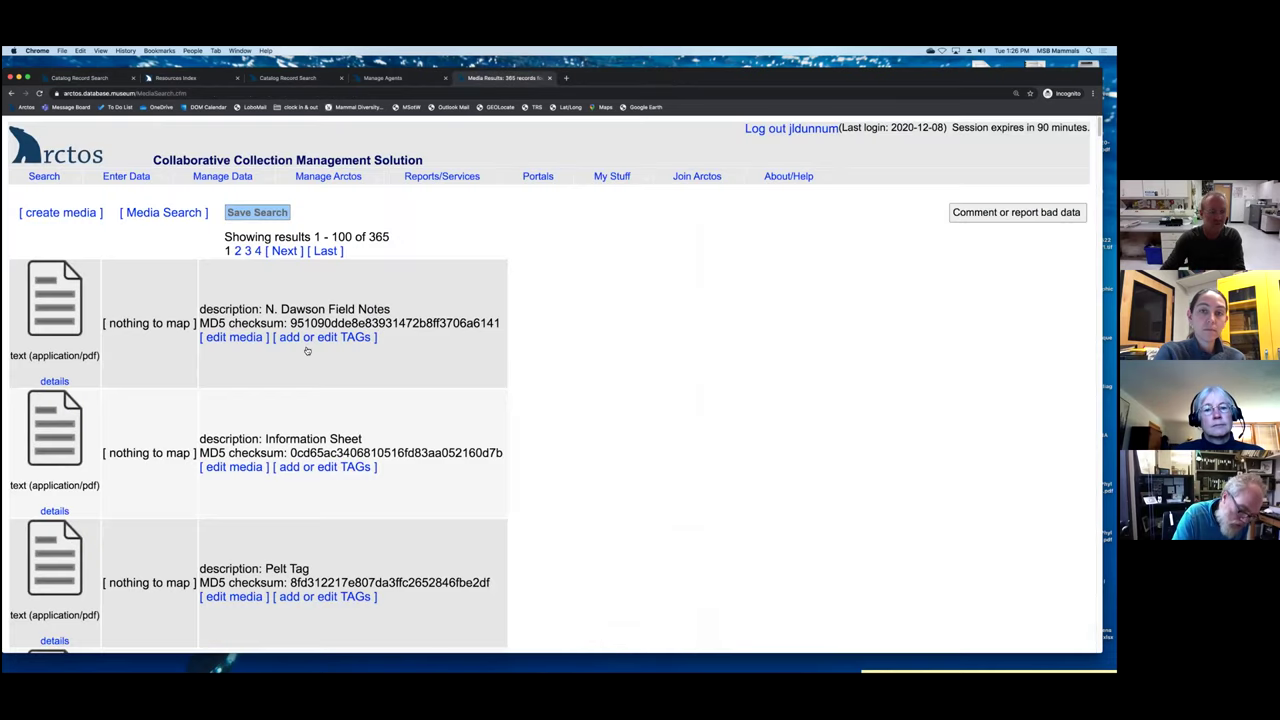
scroll(85, 450, down, 2)
click(72, 455)
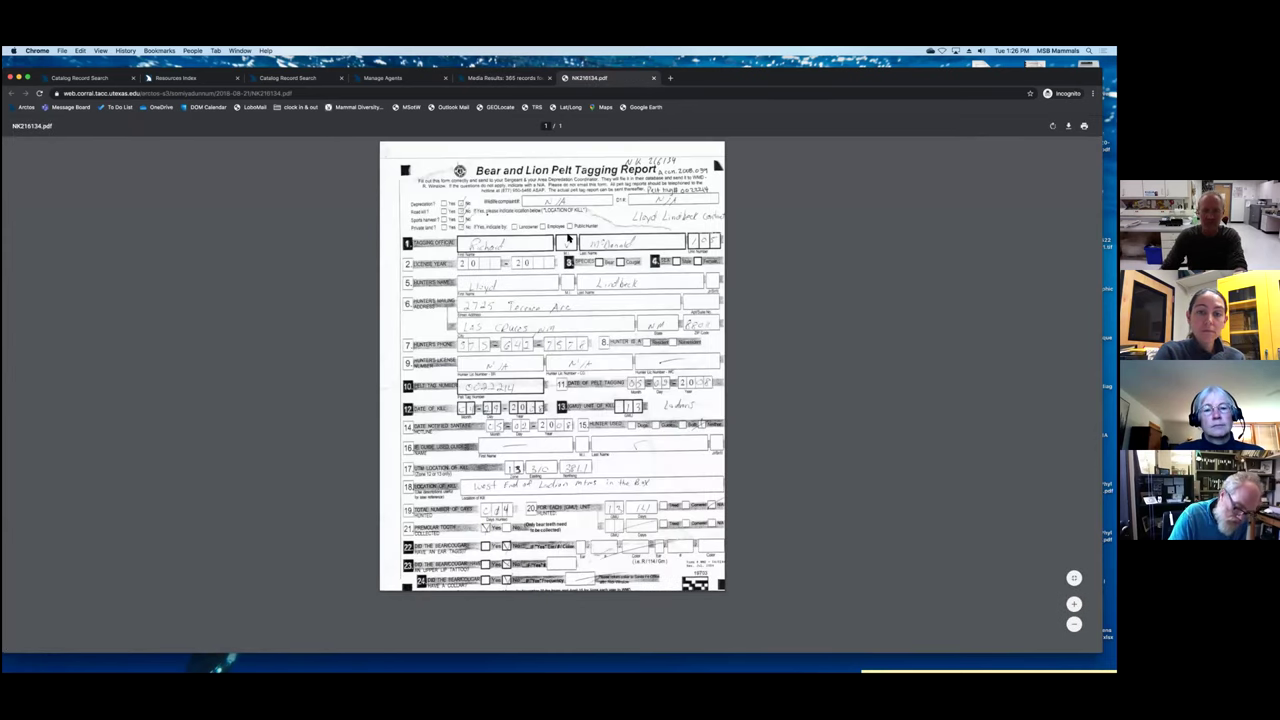
click(654, 78)
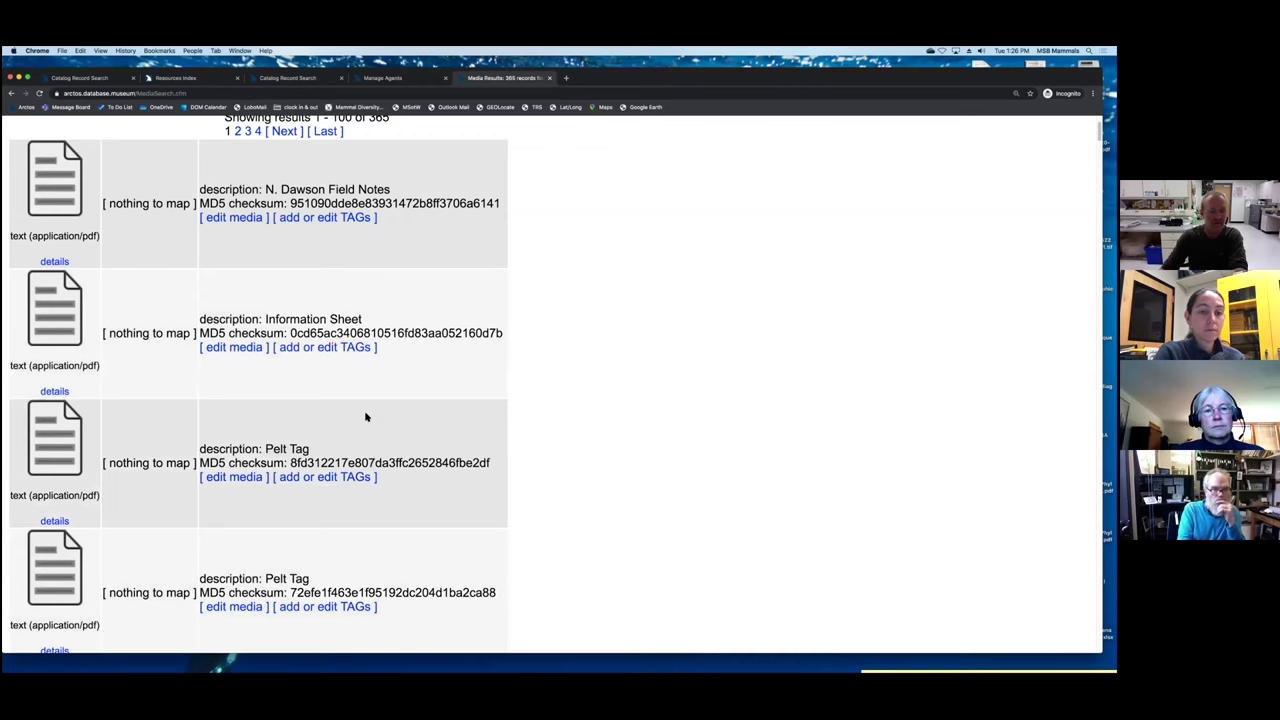
- Look through the remaining Pelt Tag entries in the media results and return to the media search form
scroll(366, 417, down, 6)
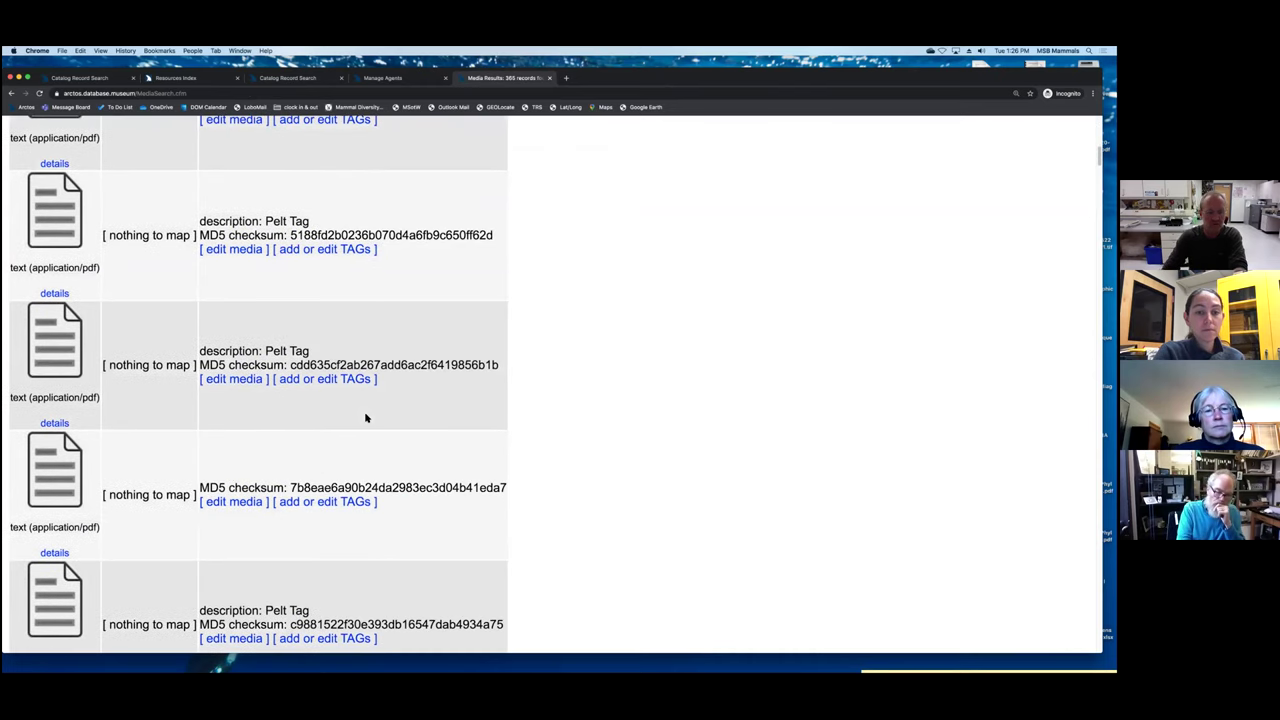
scroll(366, 418, down, 3)
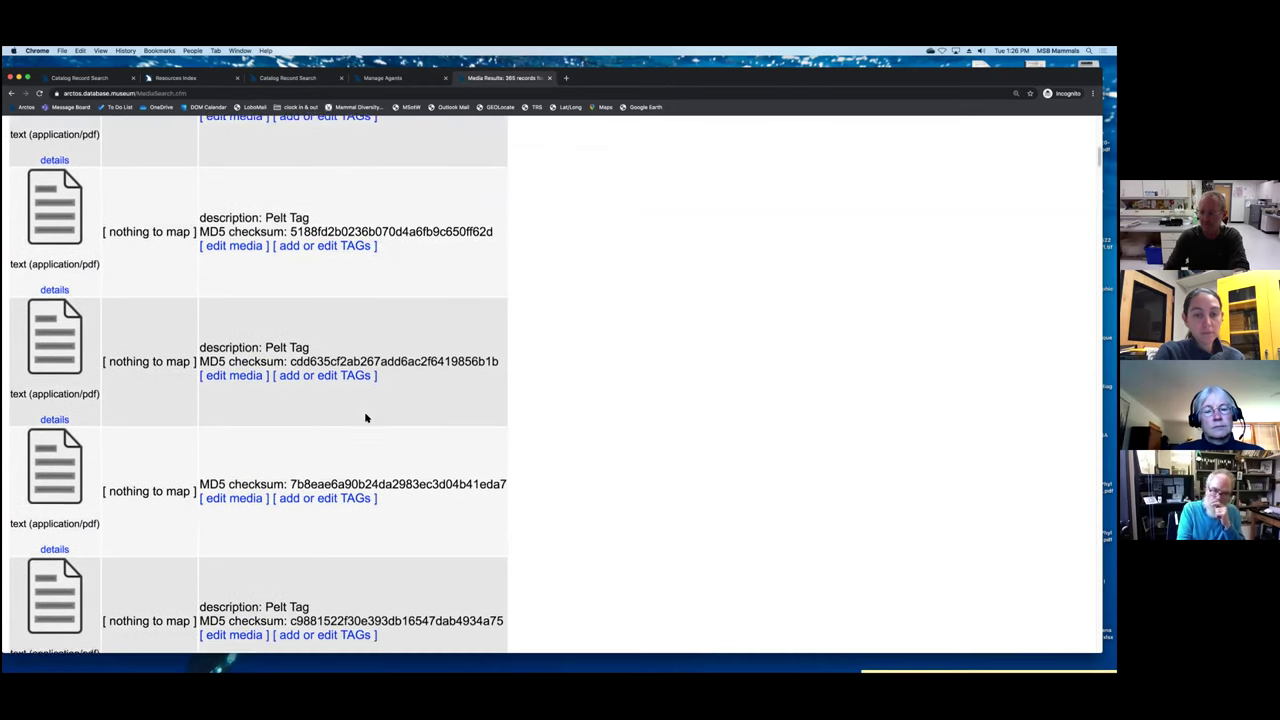
scroll(366, 418, down, 3)
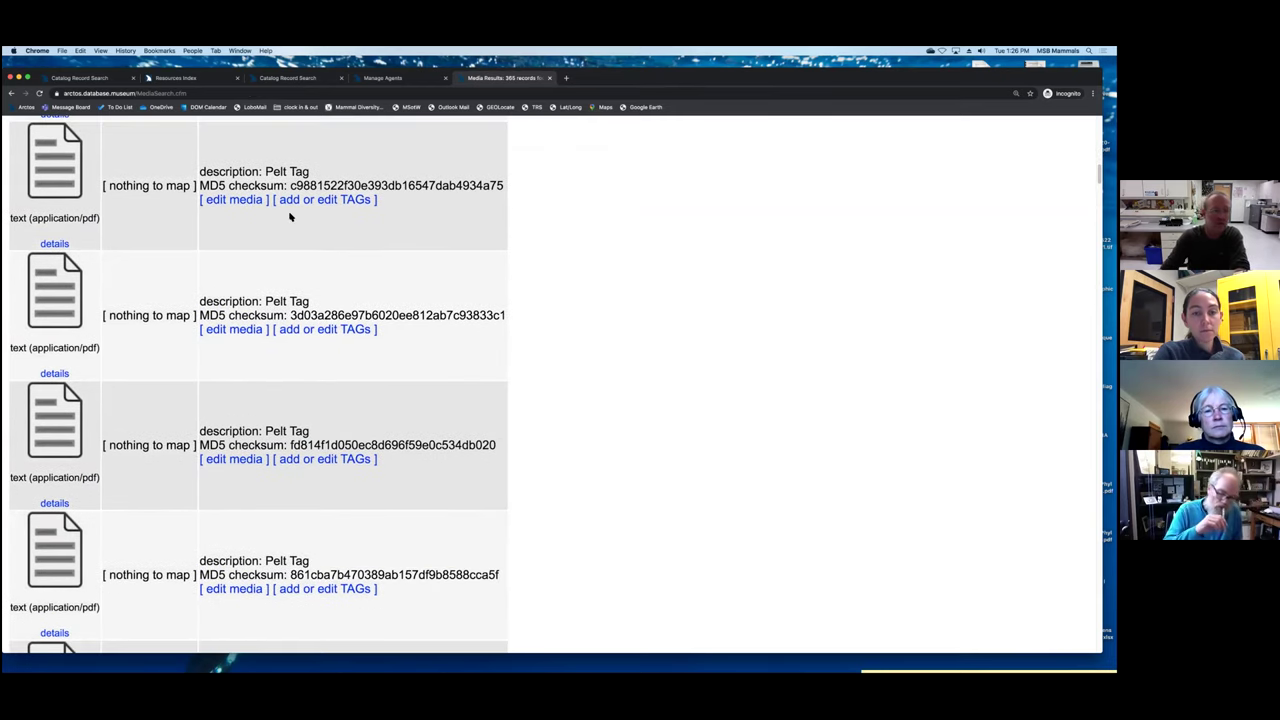
scroll(114, 126, up, 1)
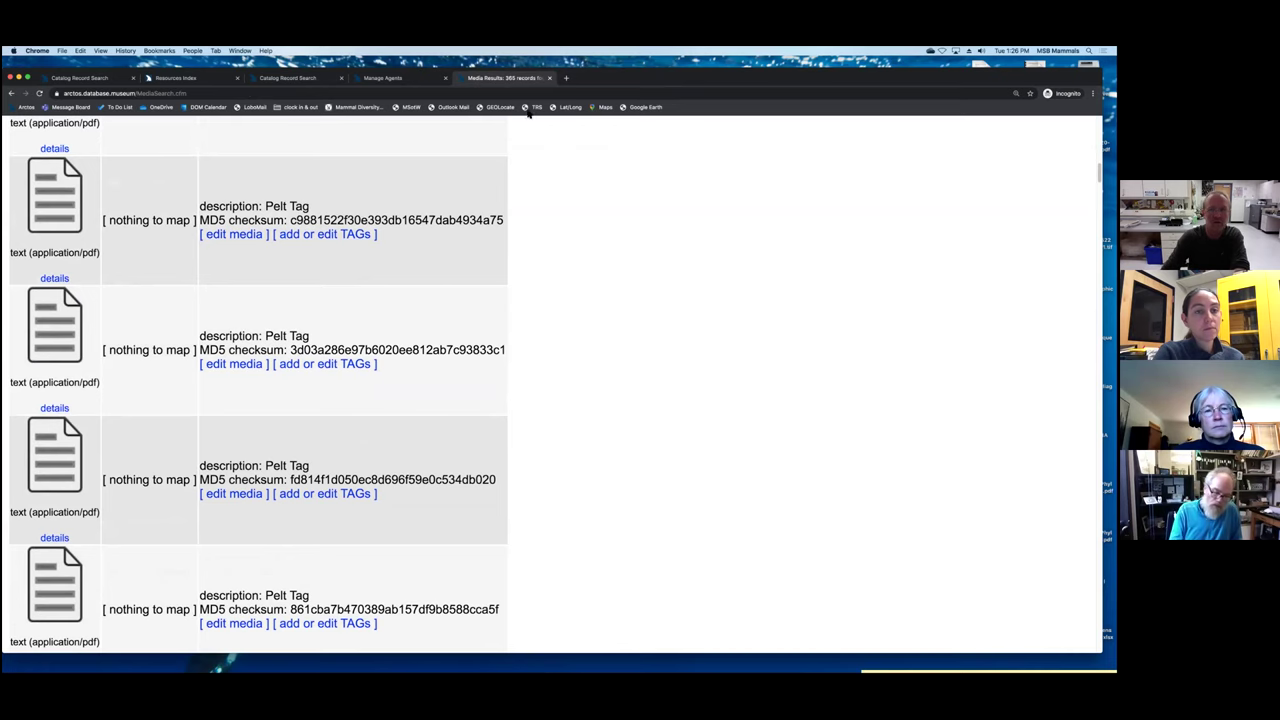
click(11, 94)
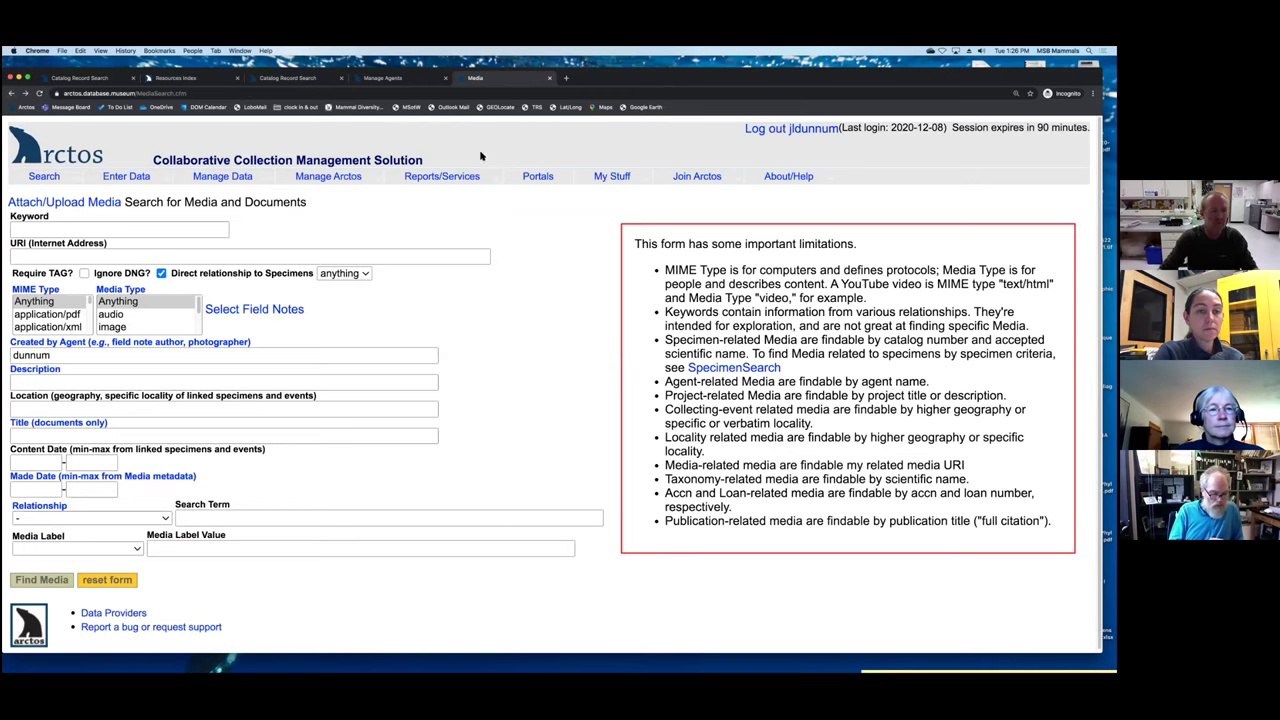
- Close the media search page and open the catalog records search form
click(551, 79)
scroll(434, 170, up, 2)
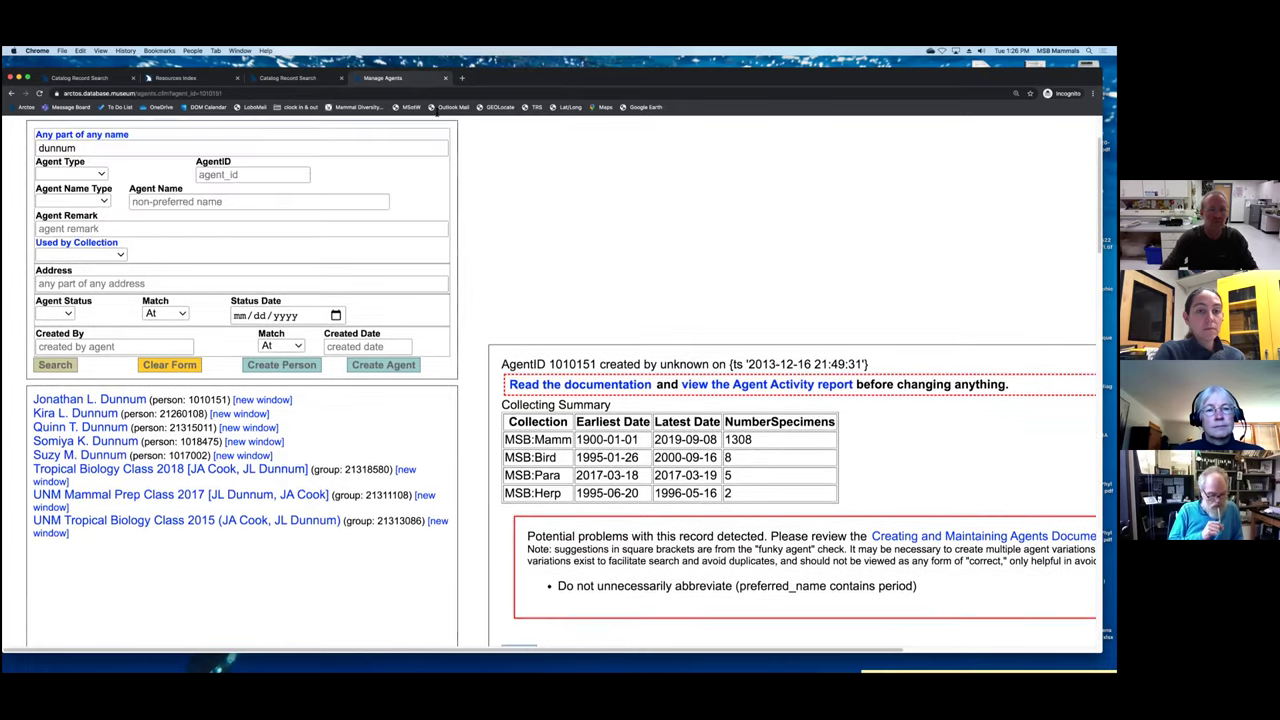
scroll(476, 202, up, 2)
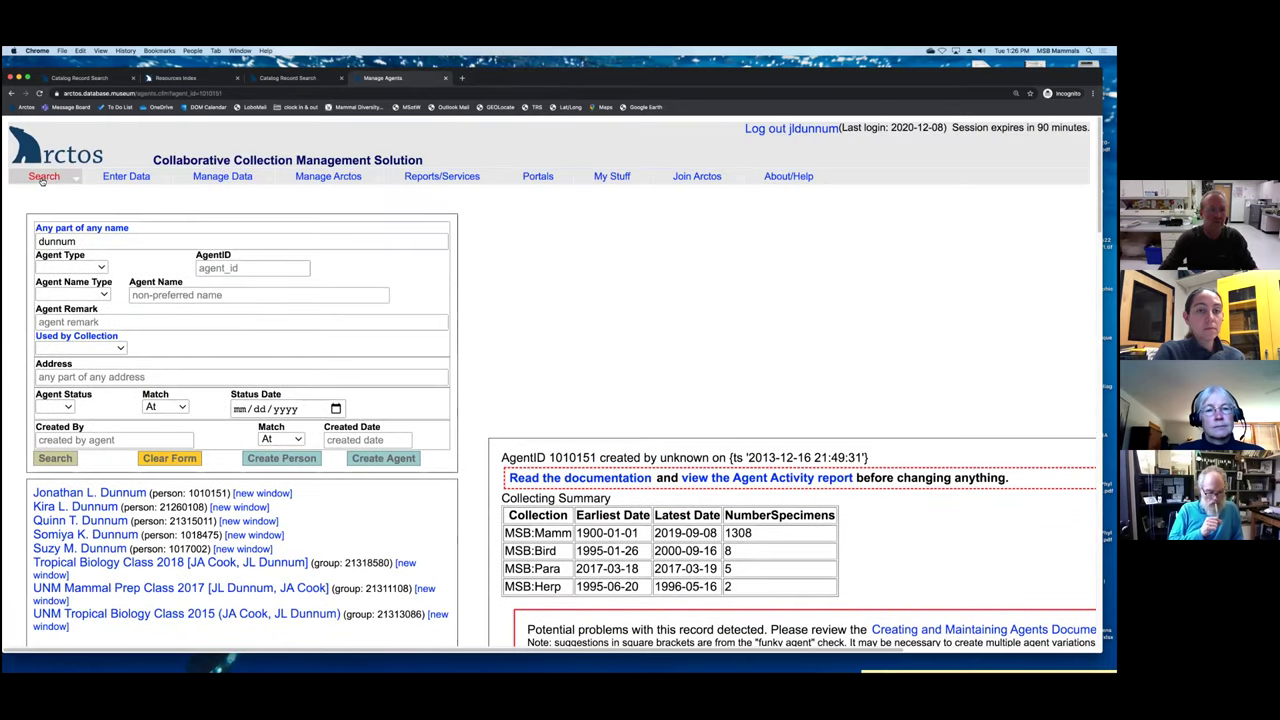
mouse_move(43, 180)
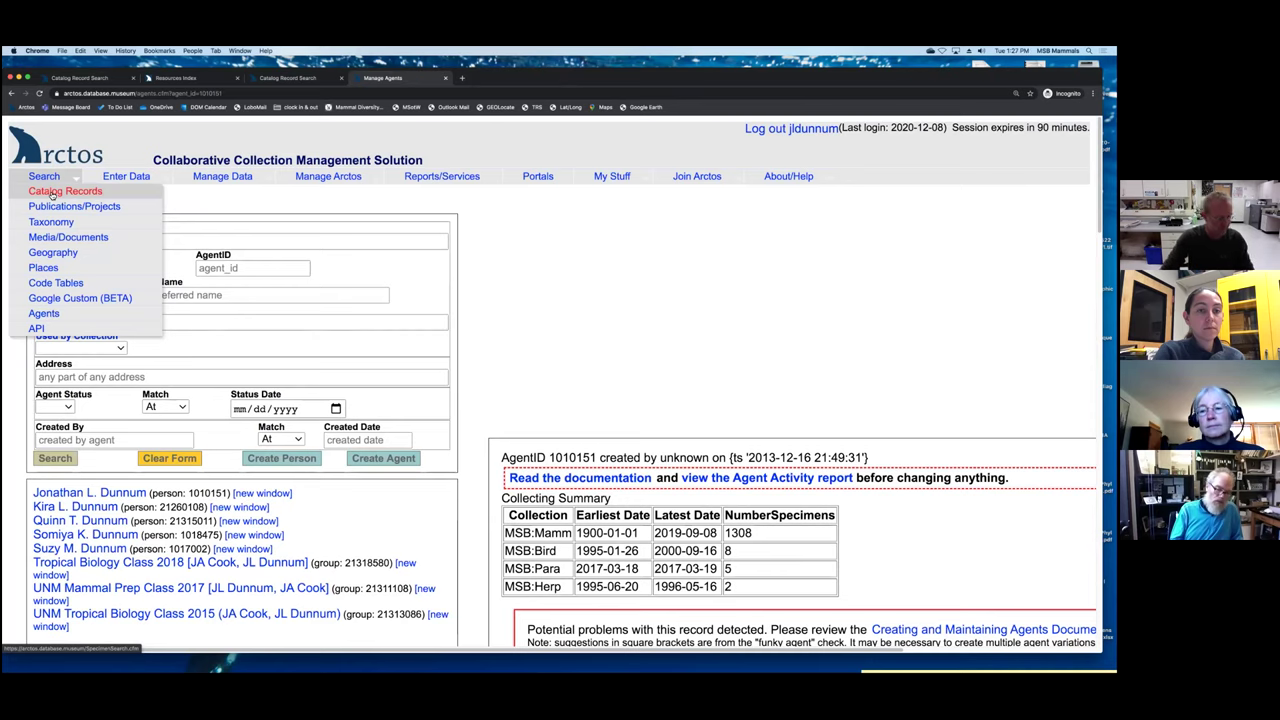
click(52, 193)
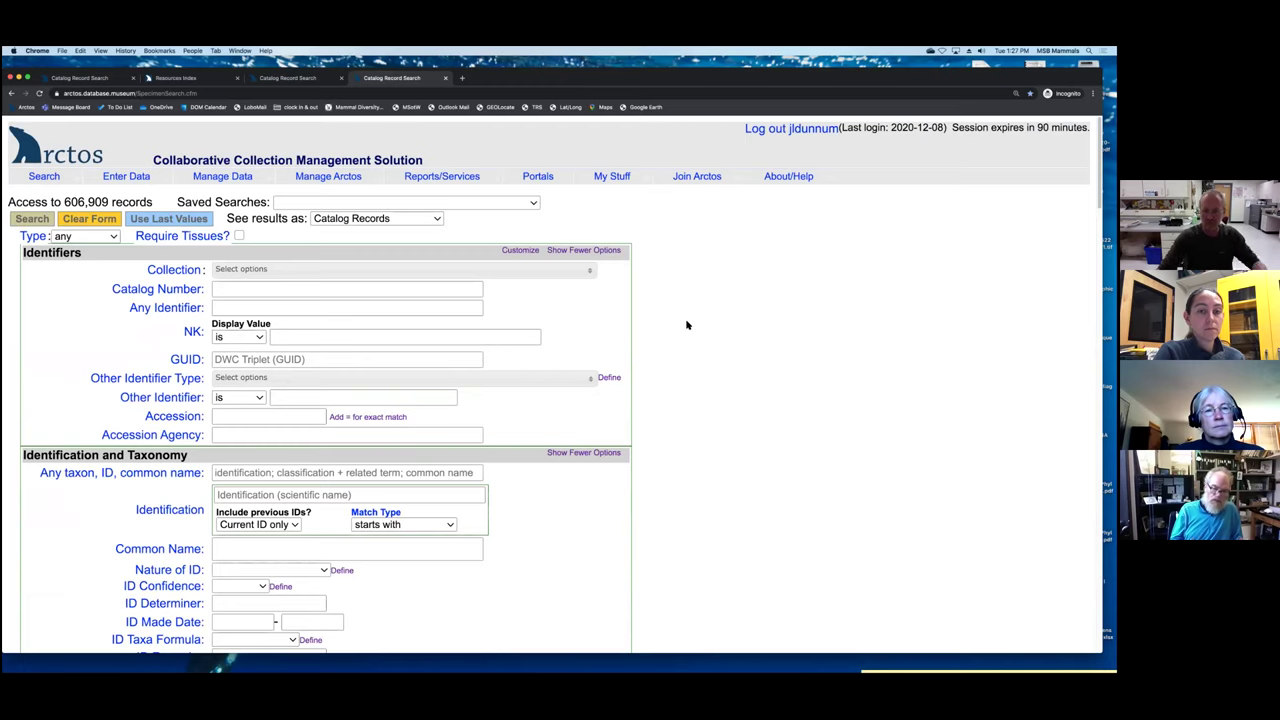
- Examine the available collections and the Identifiers, Identification and Taxonomy, and Locality map sections of the catalog record search form
click(335, 271)
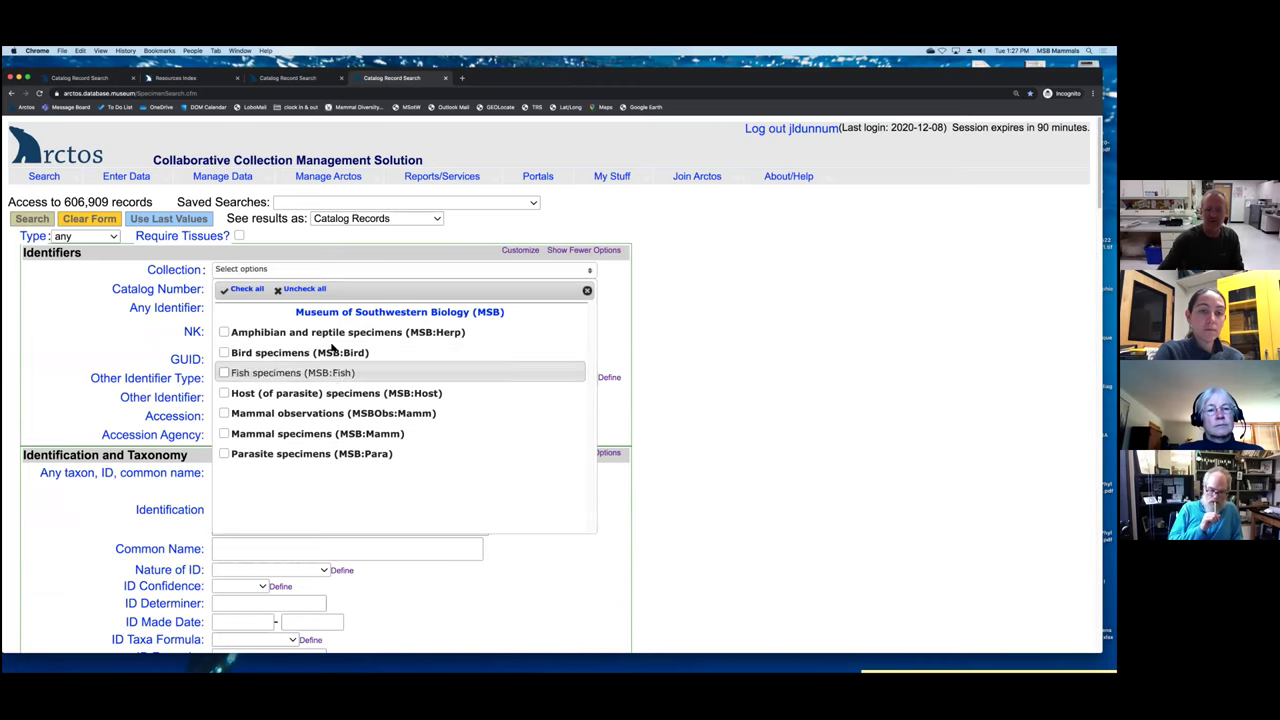
click(740, 273)
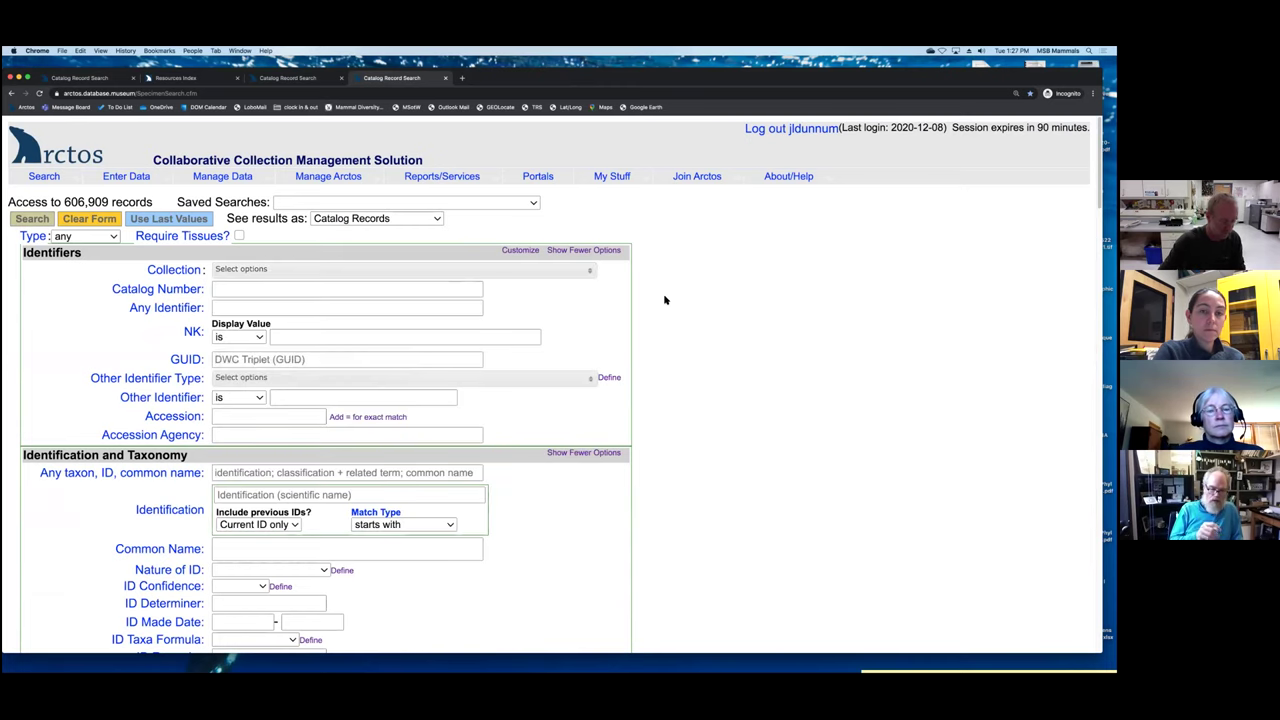
scroll(735, 392, down, 1)
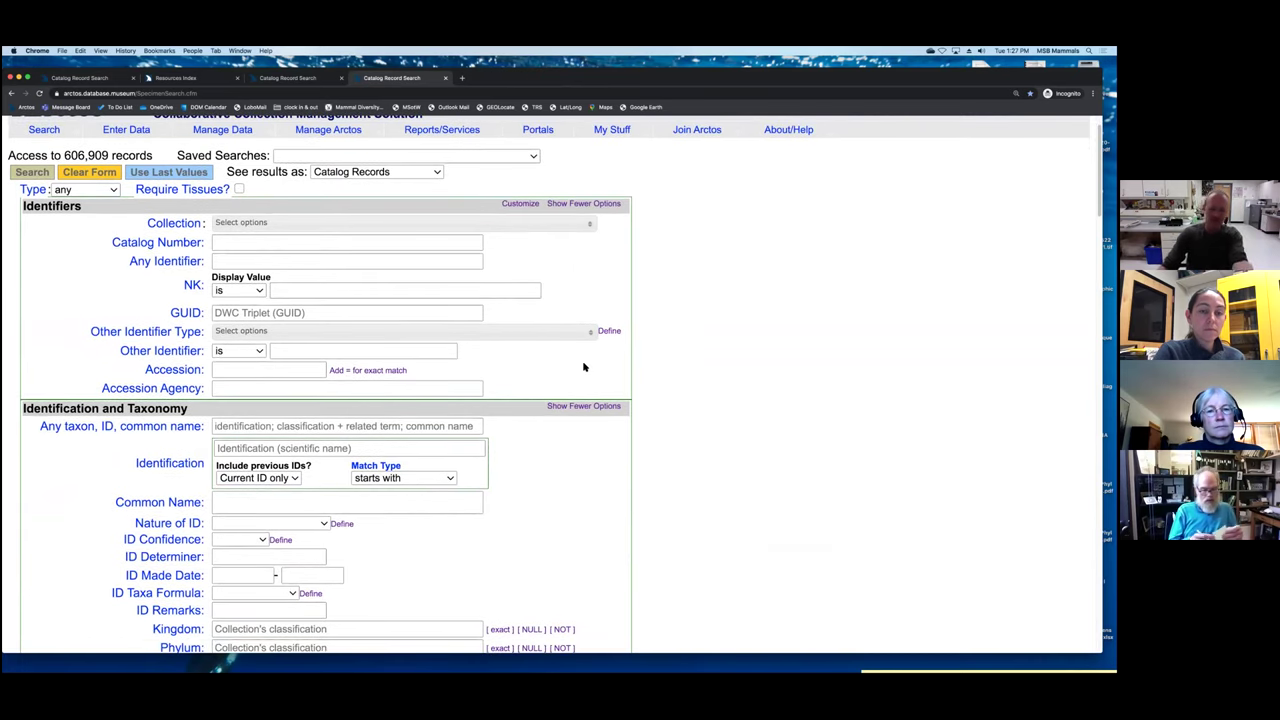
scroll(580, 370, down, 2)
scroll(578, 374, down, 2)
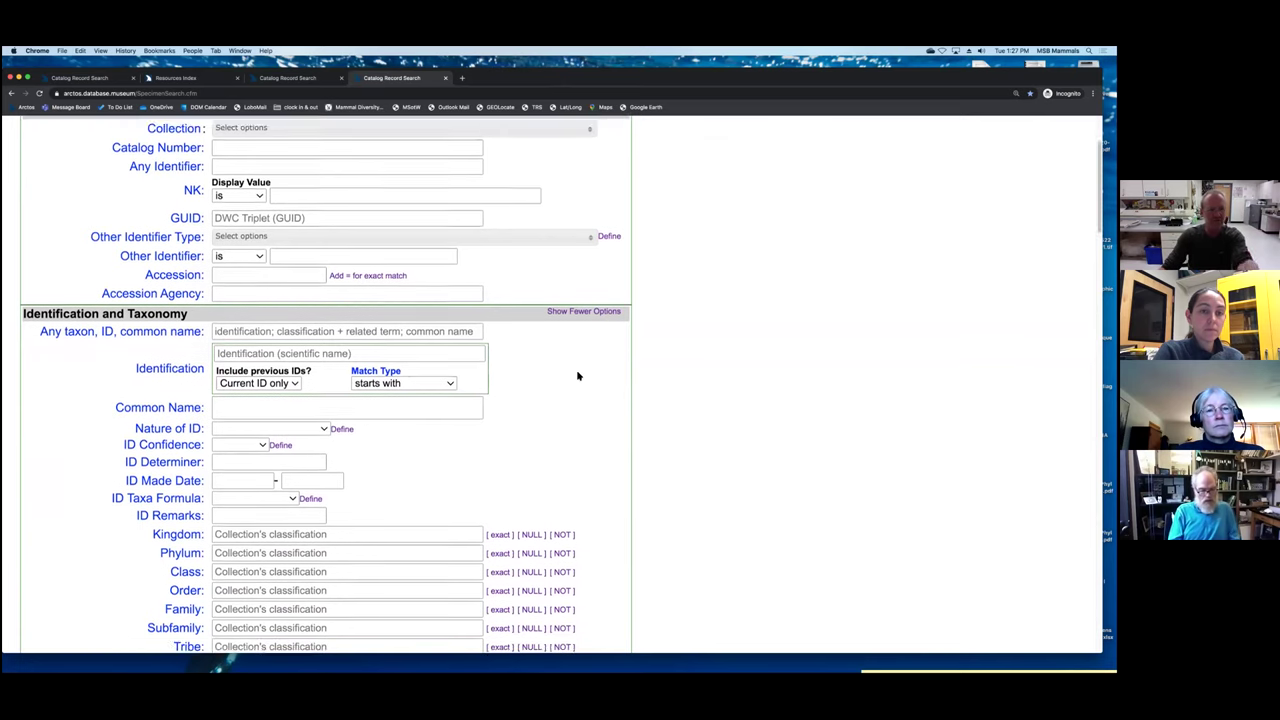
scroll(572, 410, down, 2)
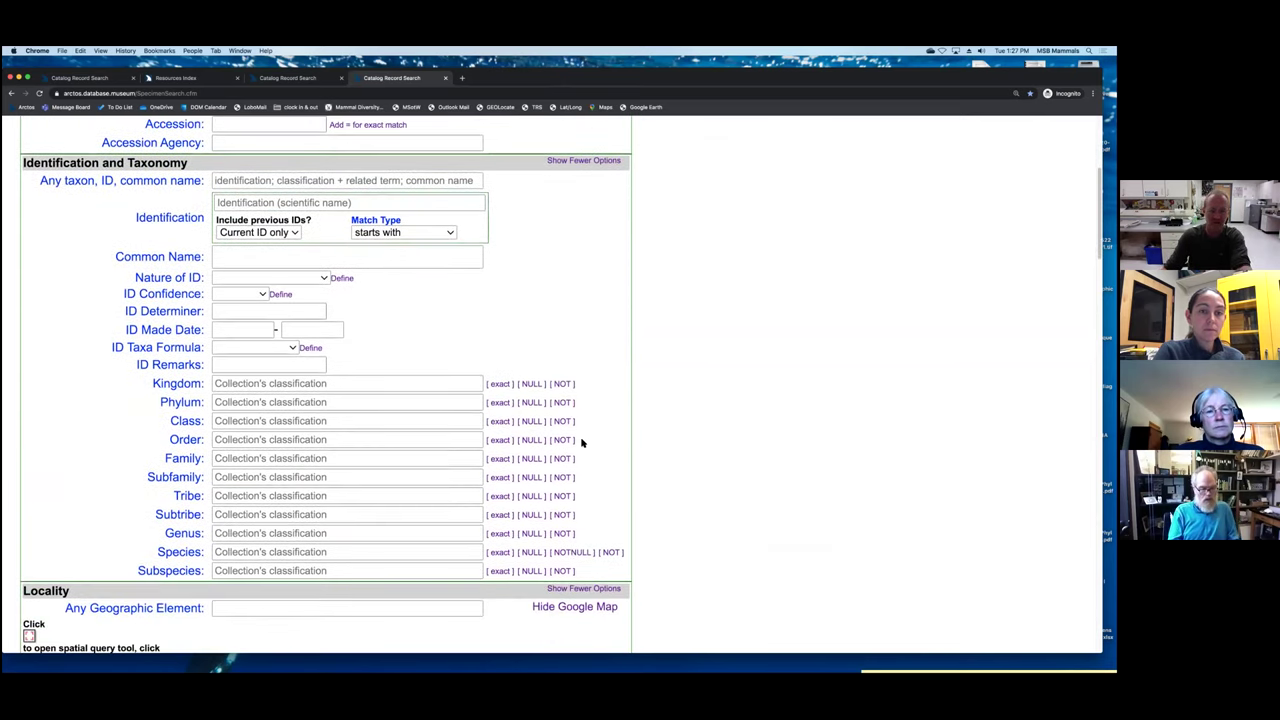
scroll(578, 440, down, 5)
scroll(582, 447, down, 8)
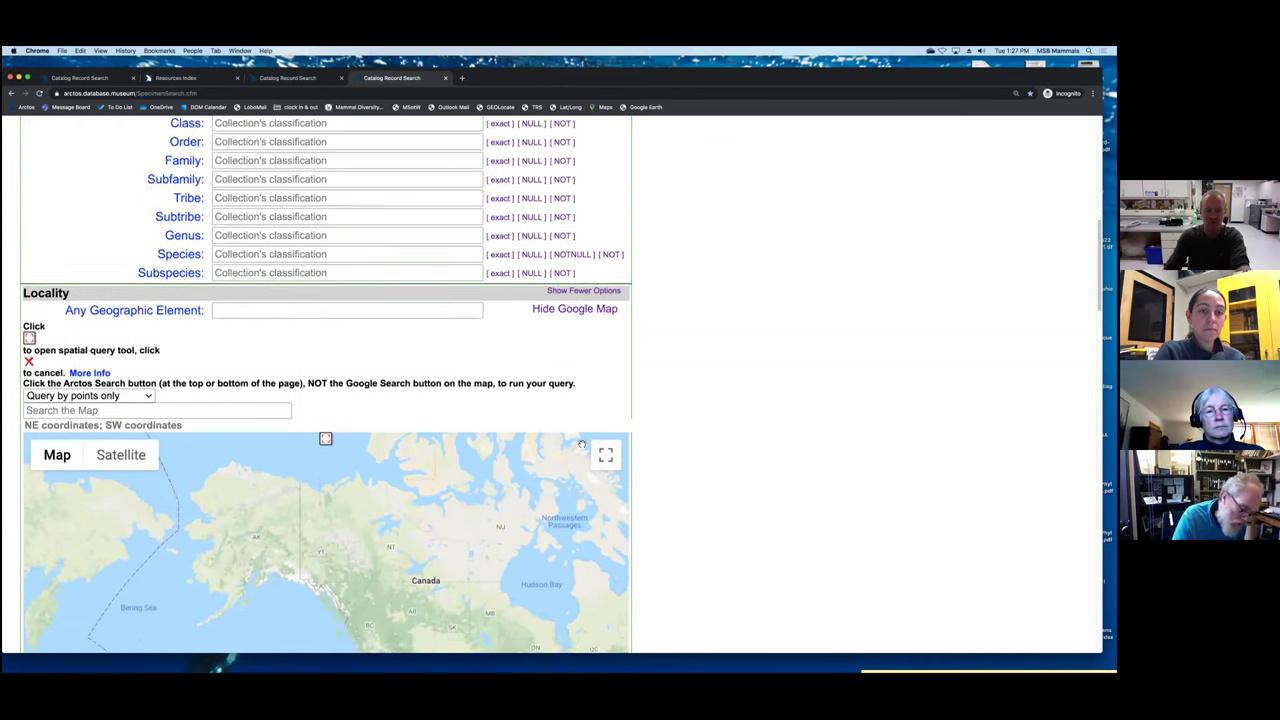
scroll(636, 454, down, 5)
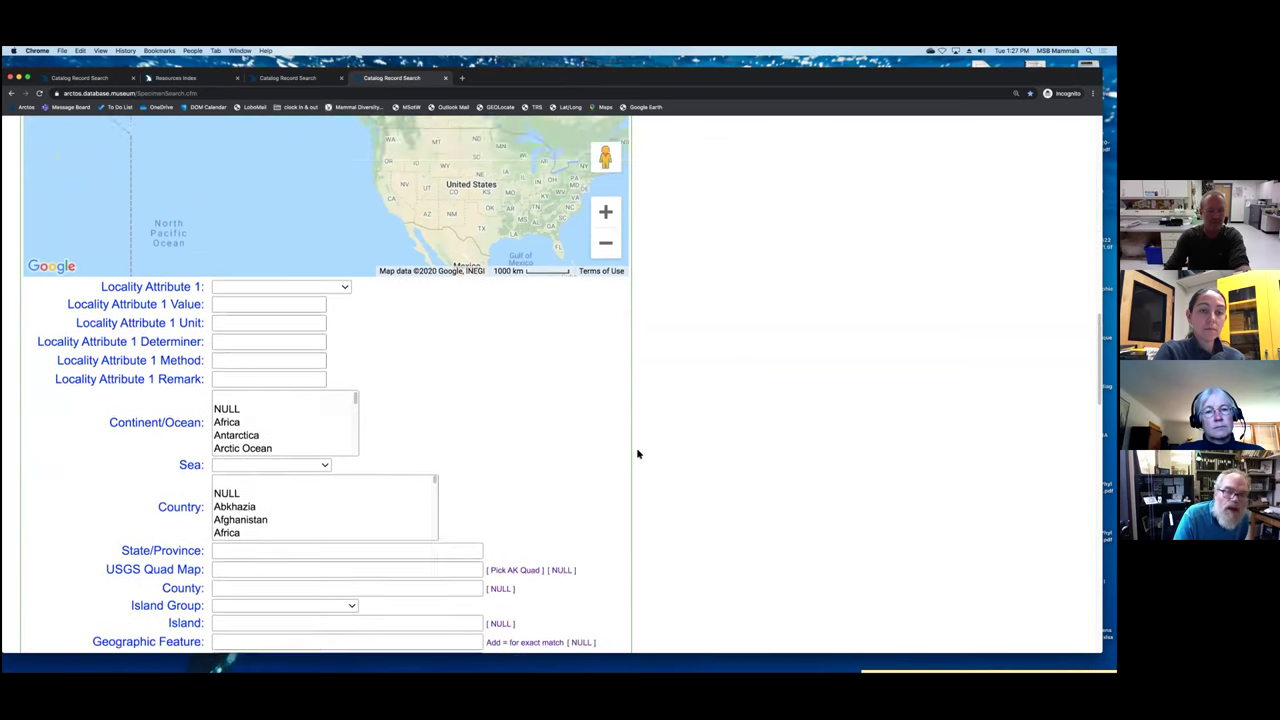
- Examine the remaining locality fields and the Date/Collector, Catalog Record, Usage, Media, Relationships and Curatorial search sections
scroll(640, 454, down, 5)
scroll(654, 455, down, 7)
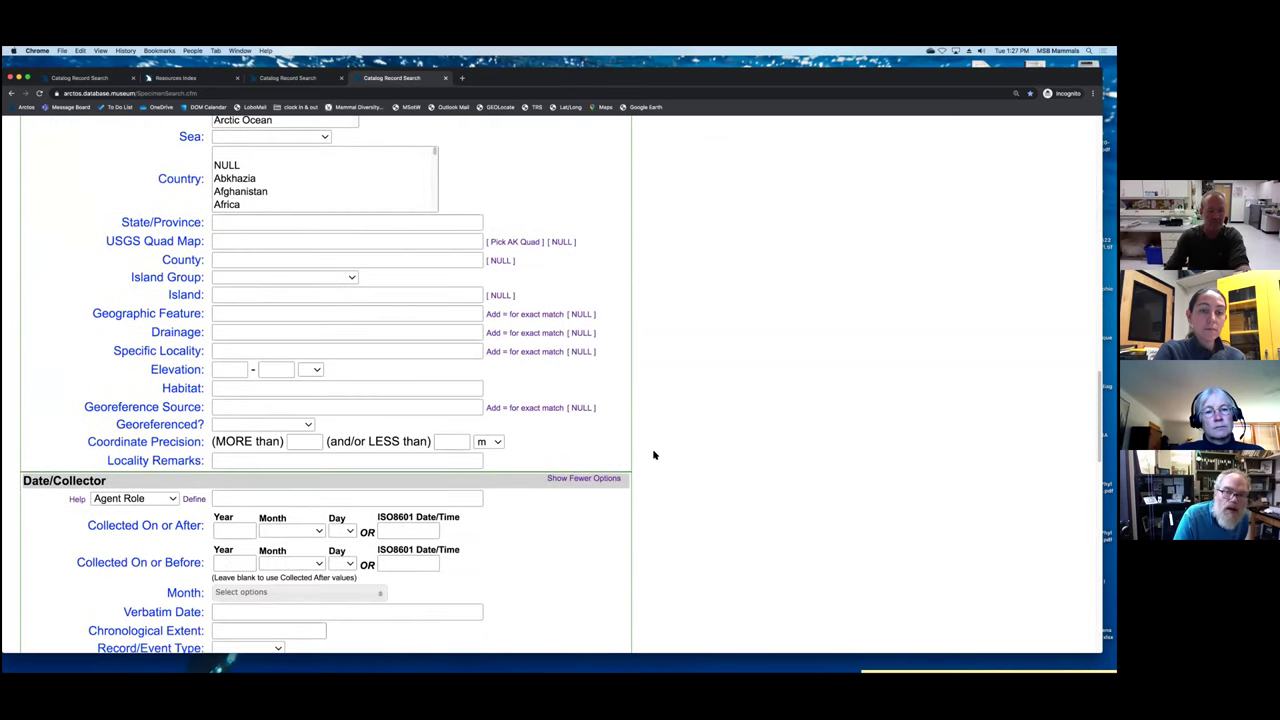
scroll(654, 455, down, 3)
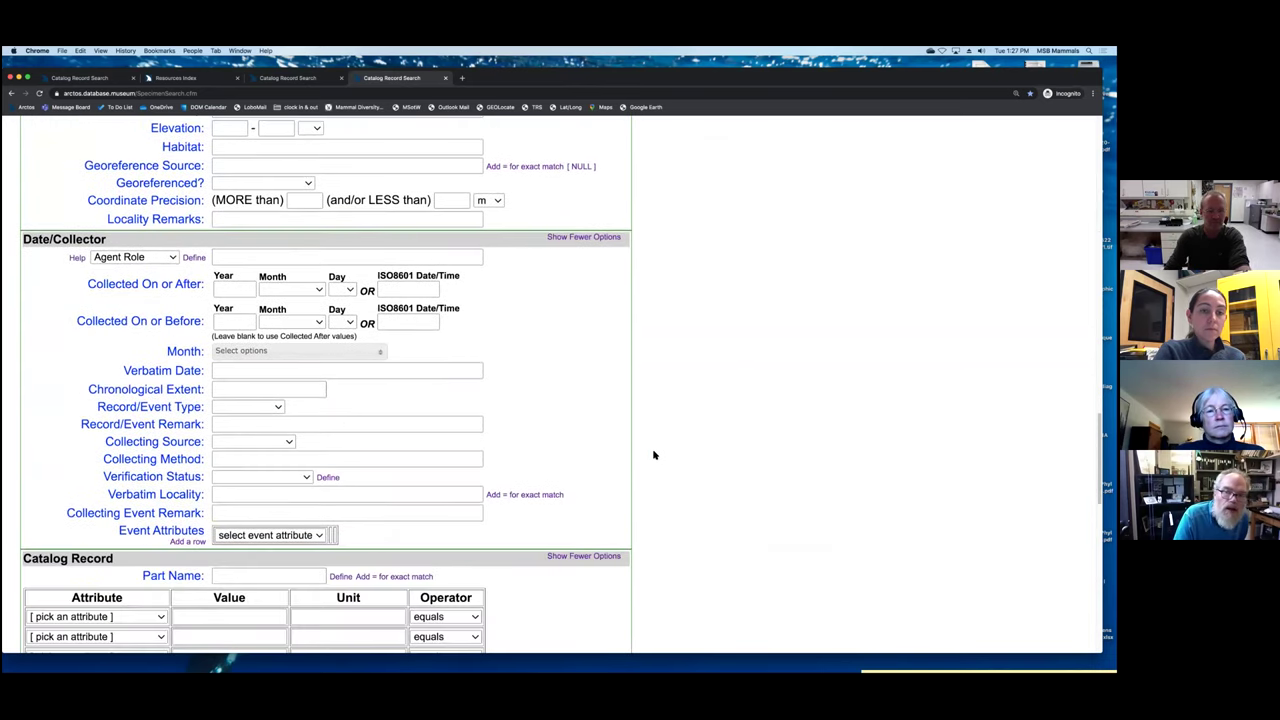
scroll(654, 455, down, 4)
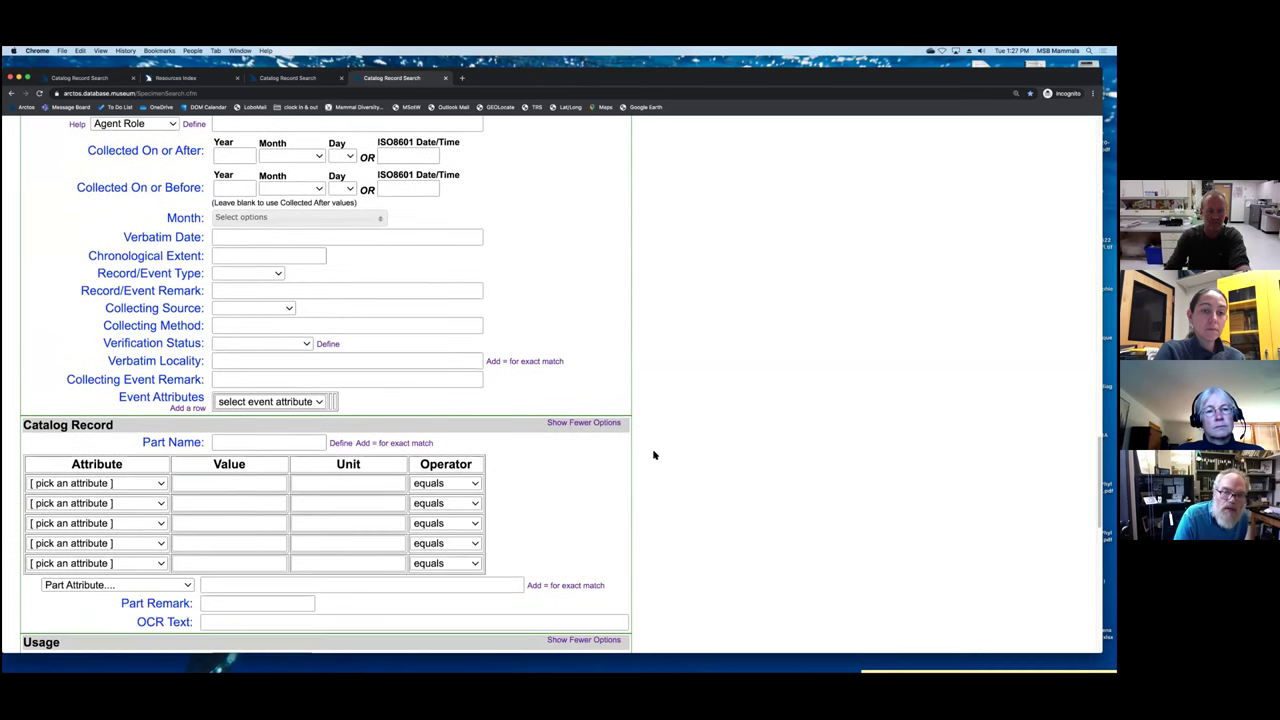
scroll(654, 455, down, 3)
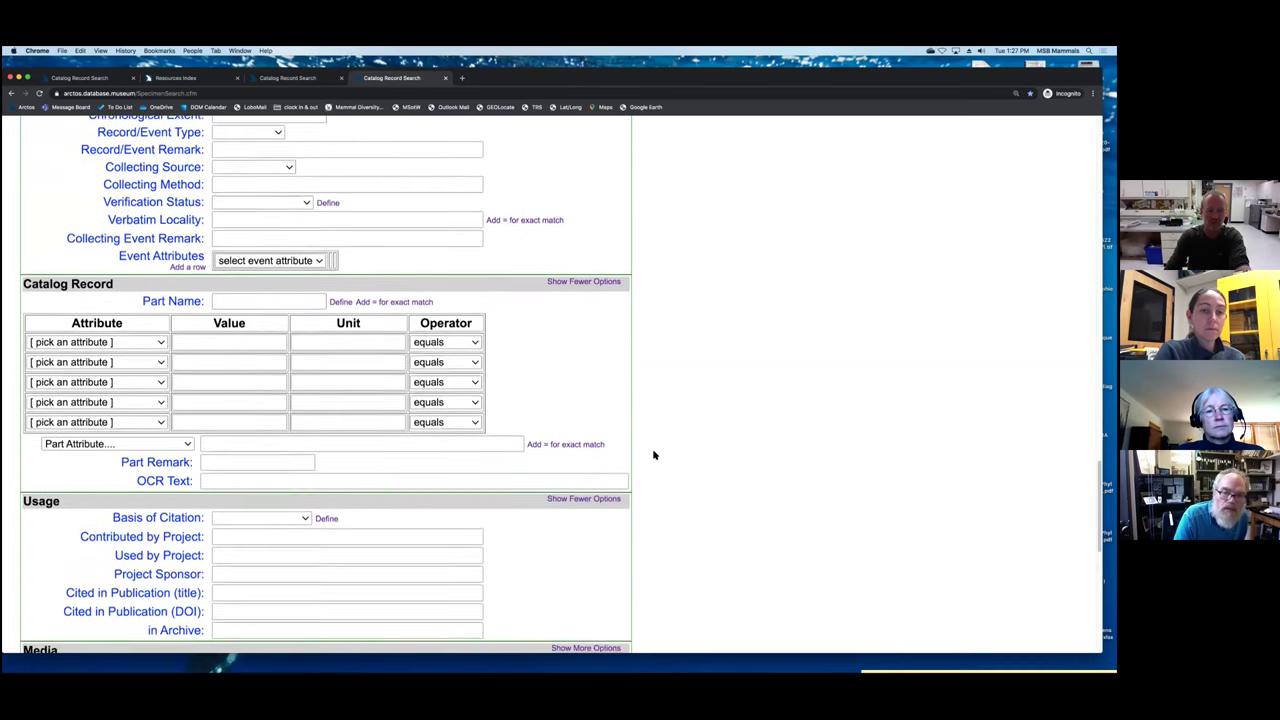
scroll(654, 455, down, 1)
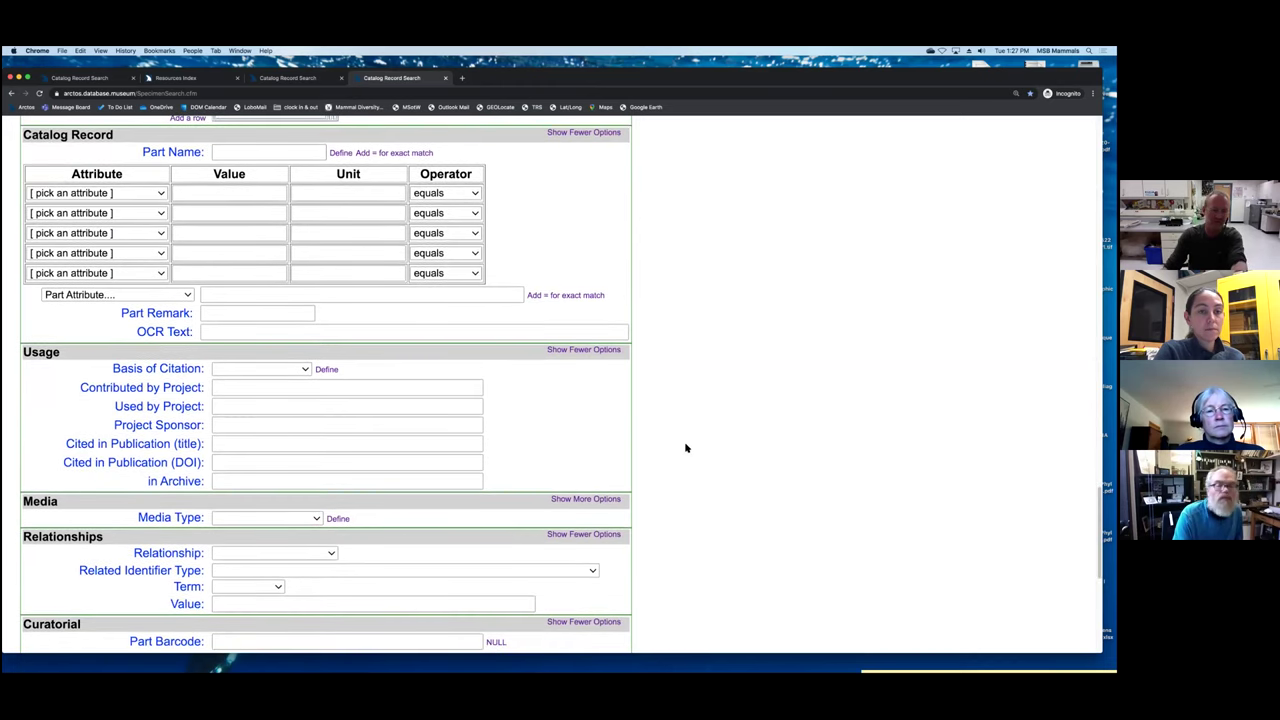
scroll(686, 448, down, 1)
scroll(686, 448, down, 2)
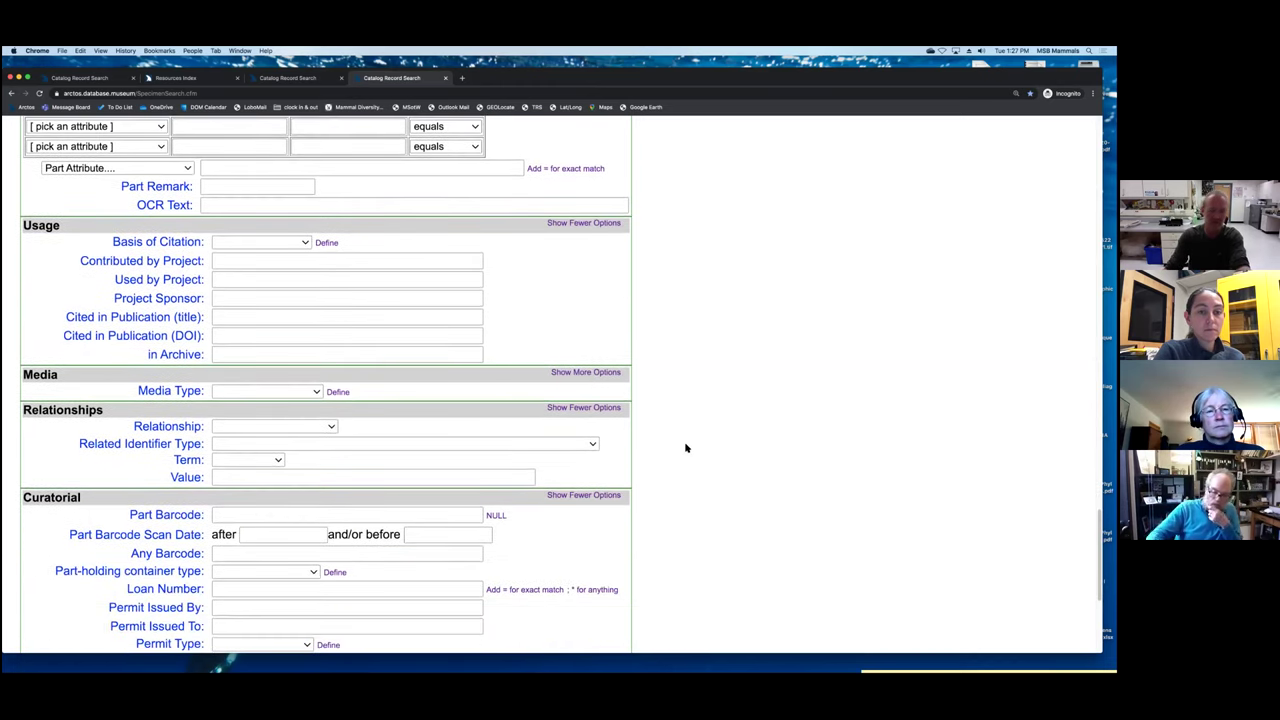
scroll(686, 448, down, 4)
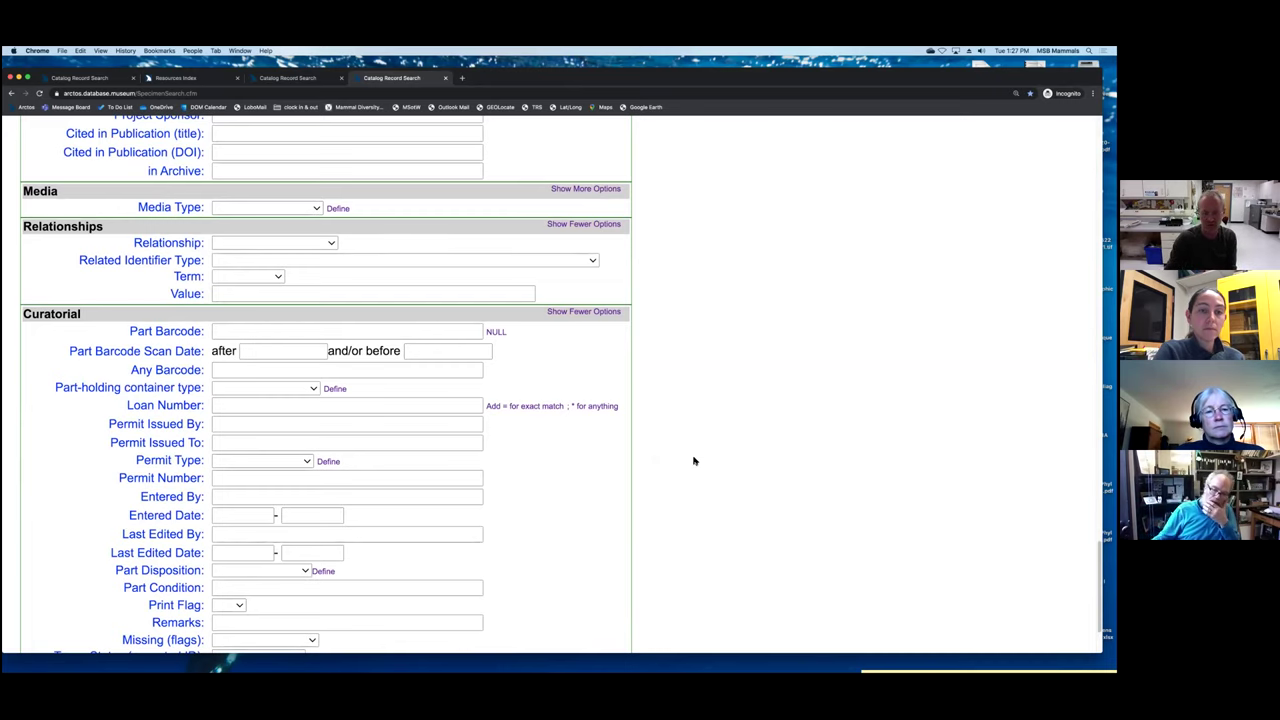
scroll(694, 461, down, 2)
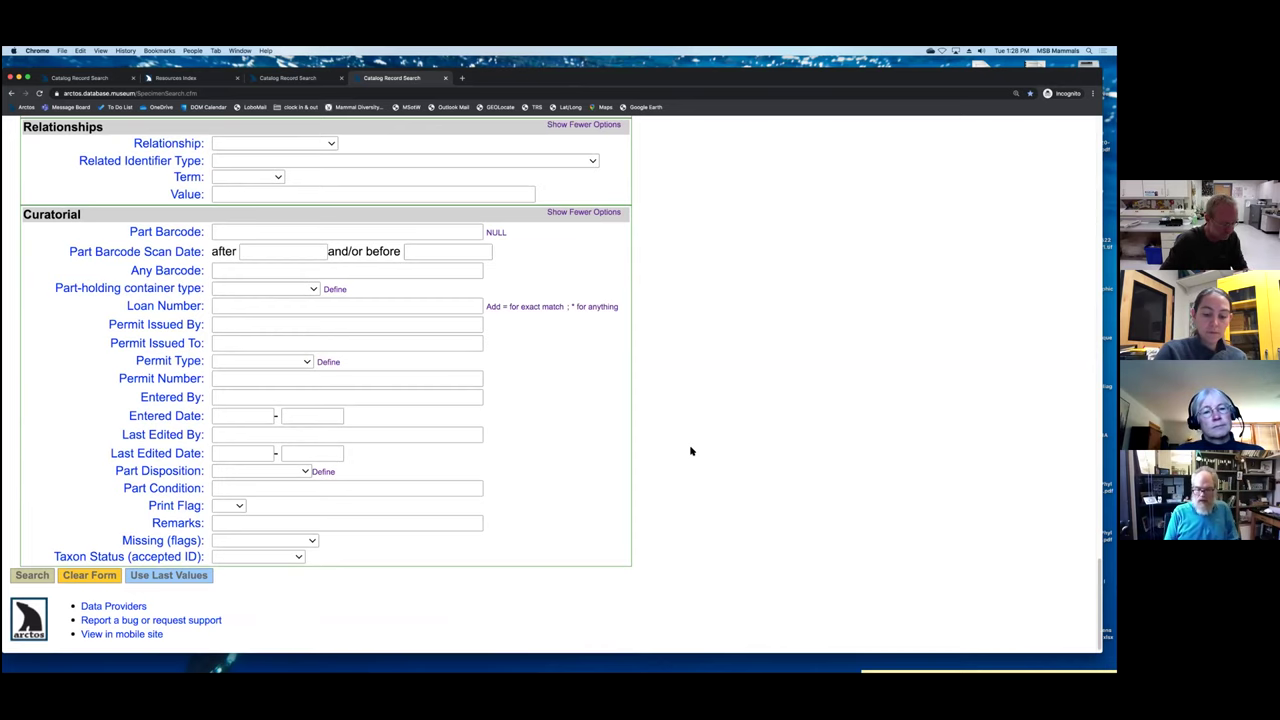
- Enter microcavia as the genus in the Identification and Taxonomy search criteria
scroll(691, 450, up, 1)
scroll(690, 451, up, 15)
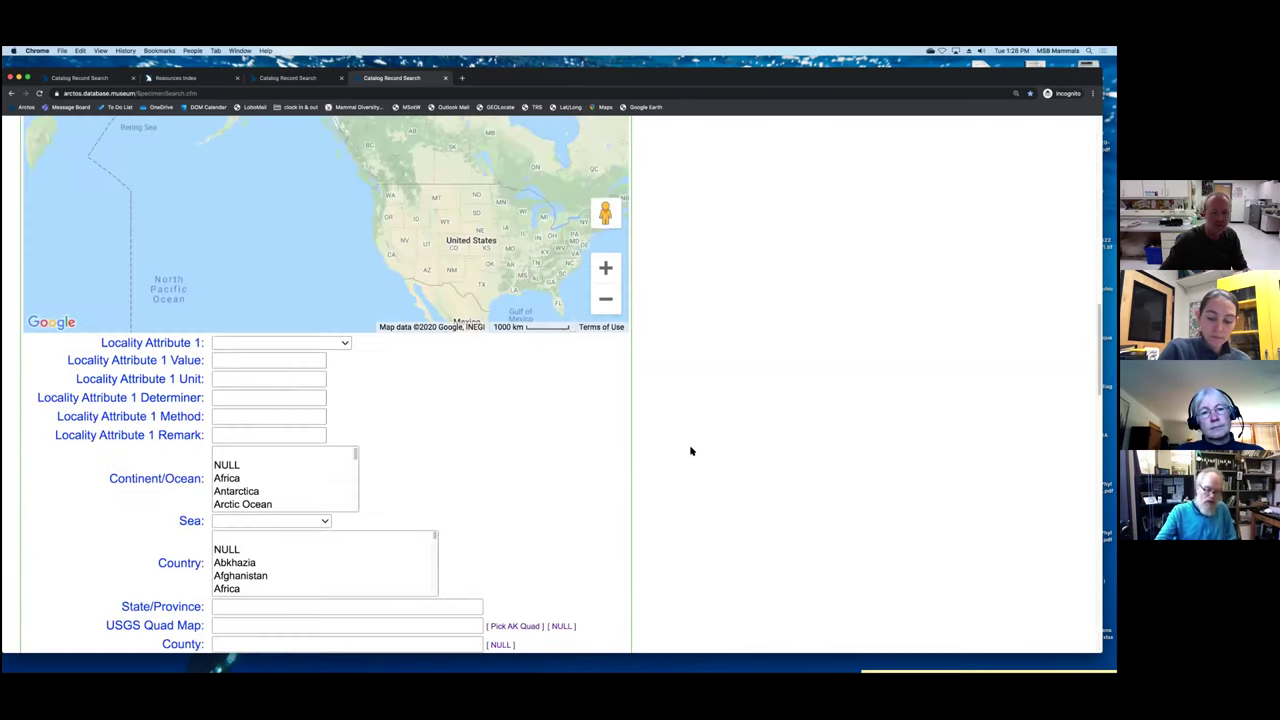
scroll(690, 451, up, 10)
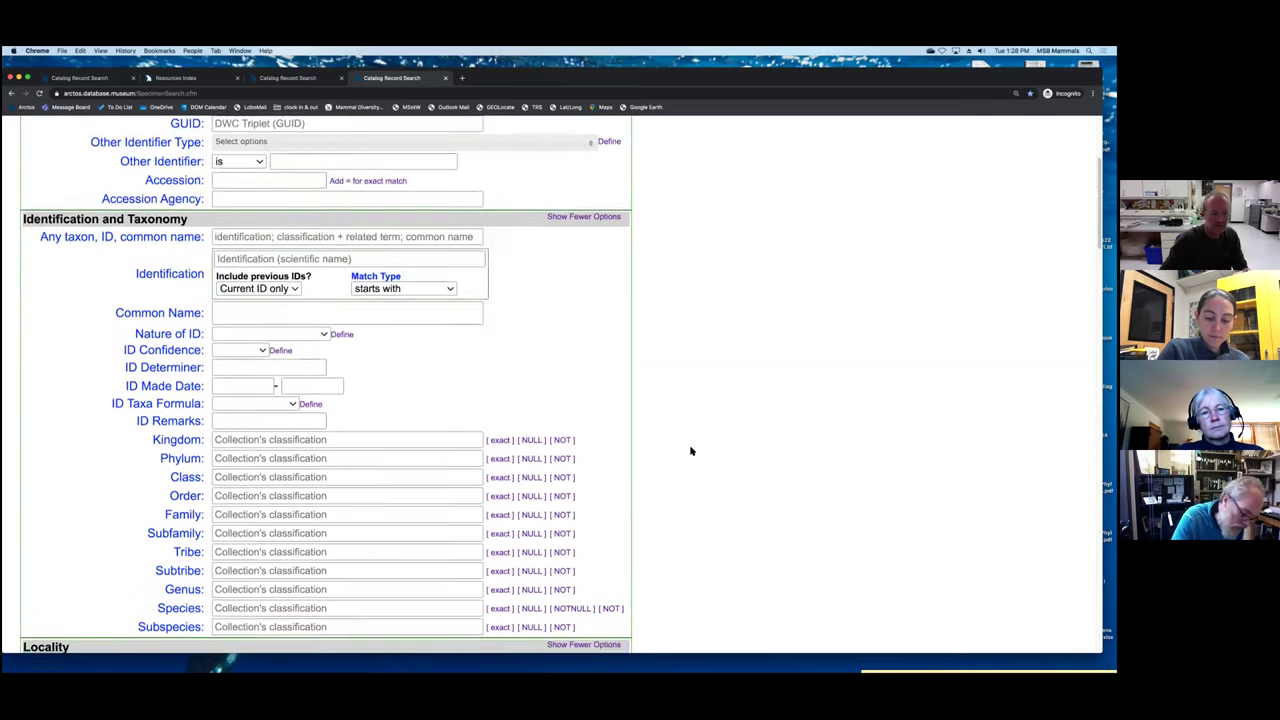
scroll(500, 430, down, 3)
click(274, 394)
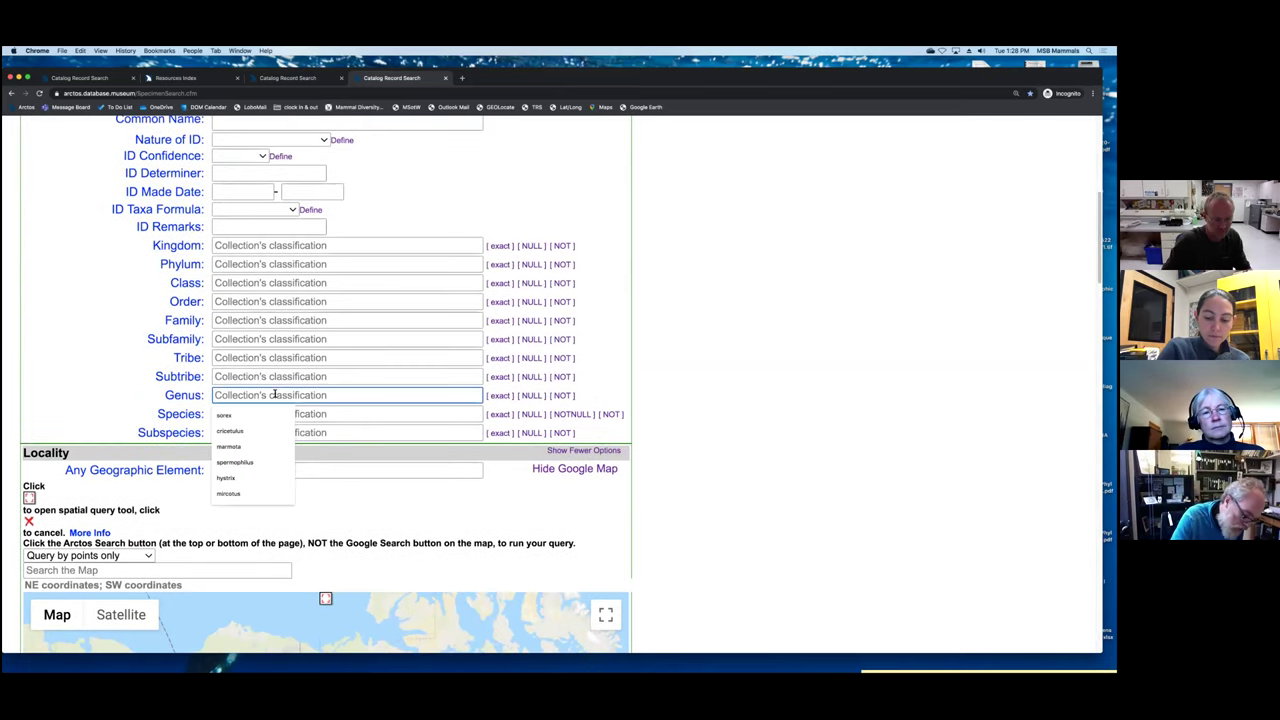
text(microc)
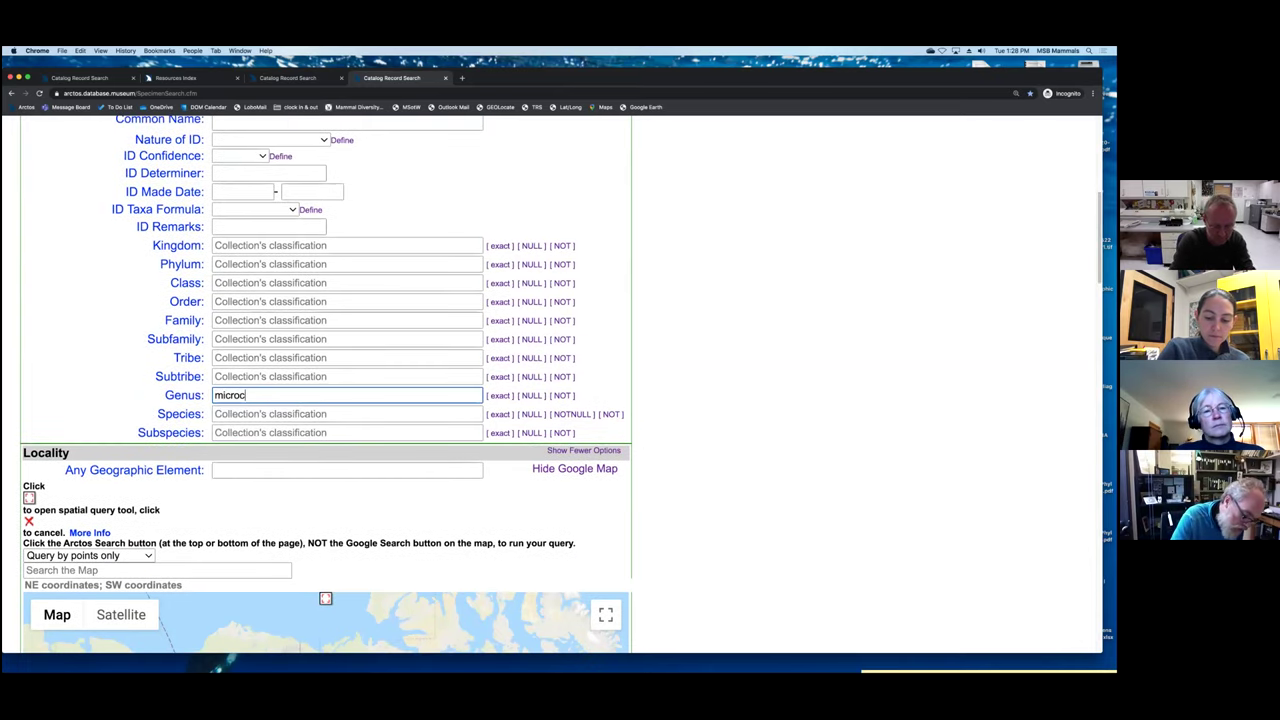
text(avia)
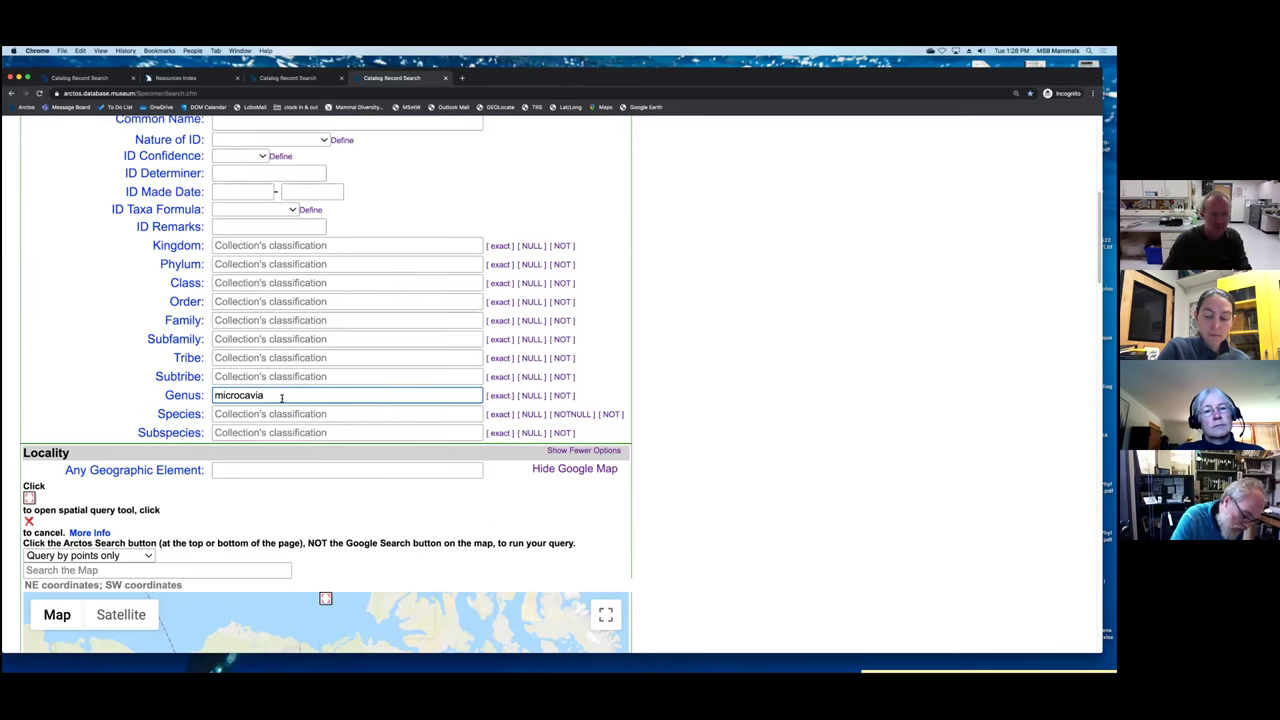
- View the Locality section's map in full screen and return to the search form
scroll(450, 420, down, 1)
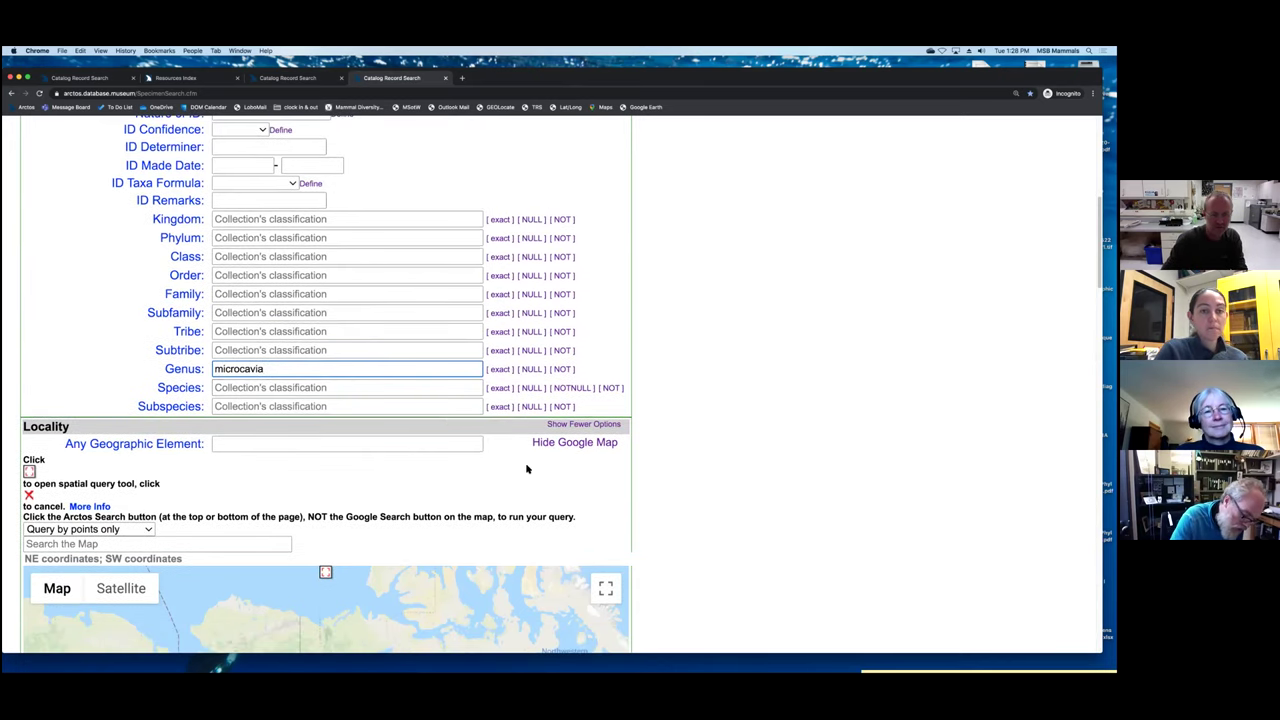
scroll(686, 458, down, 3)
scroll(684, 453, down, 2)
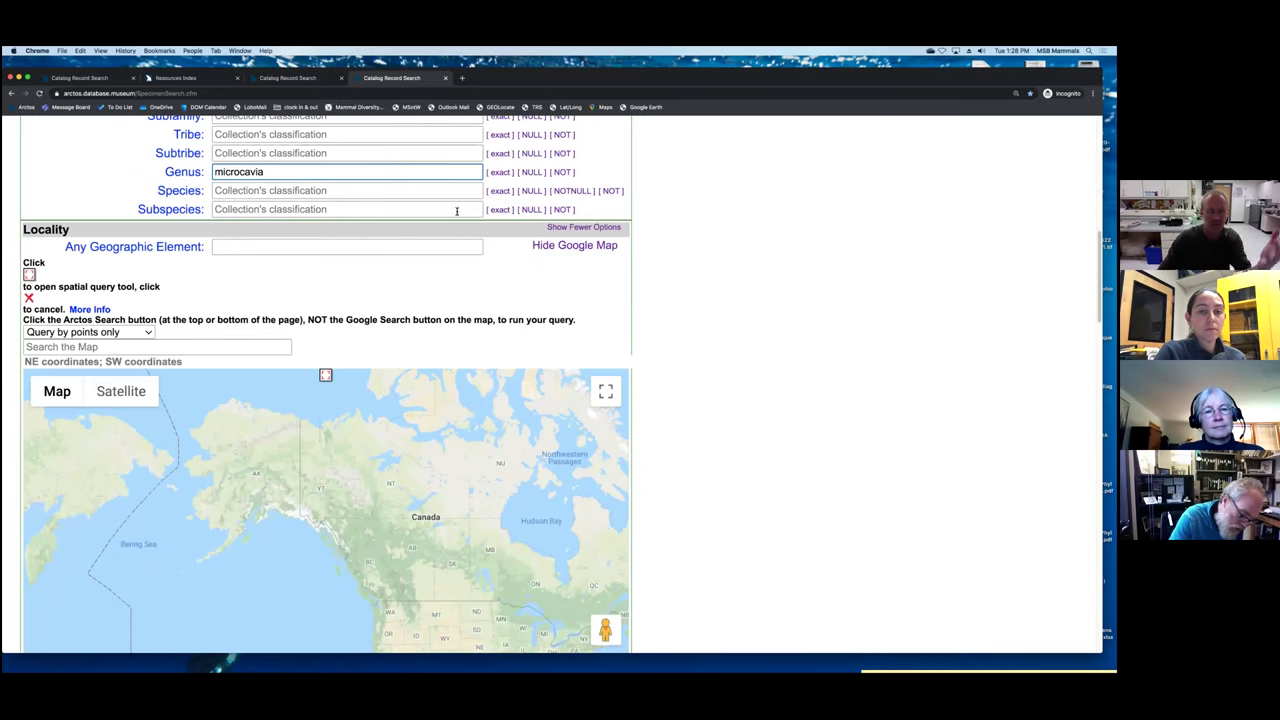
scroll(451, 444, down, 1)
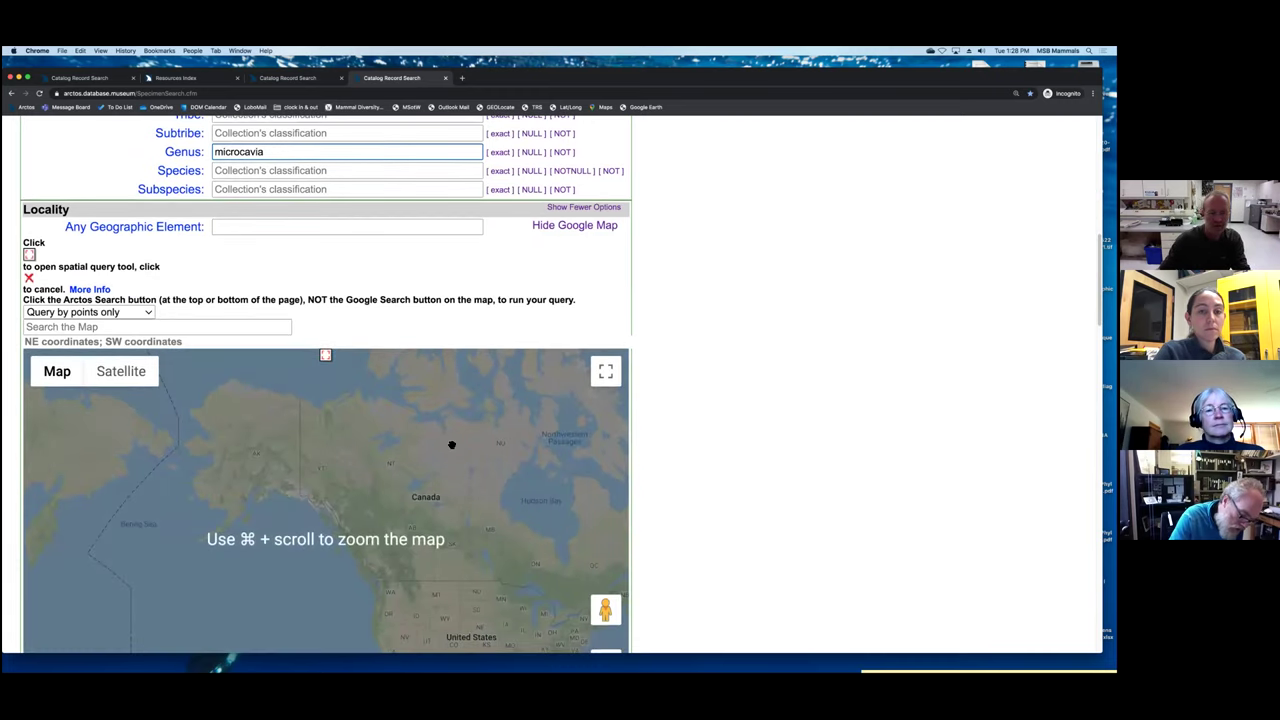
click(605, 341)
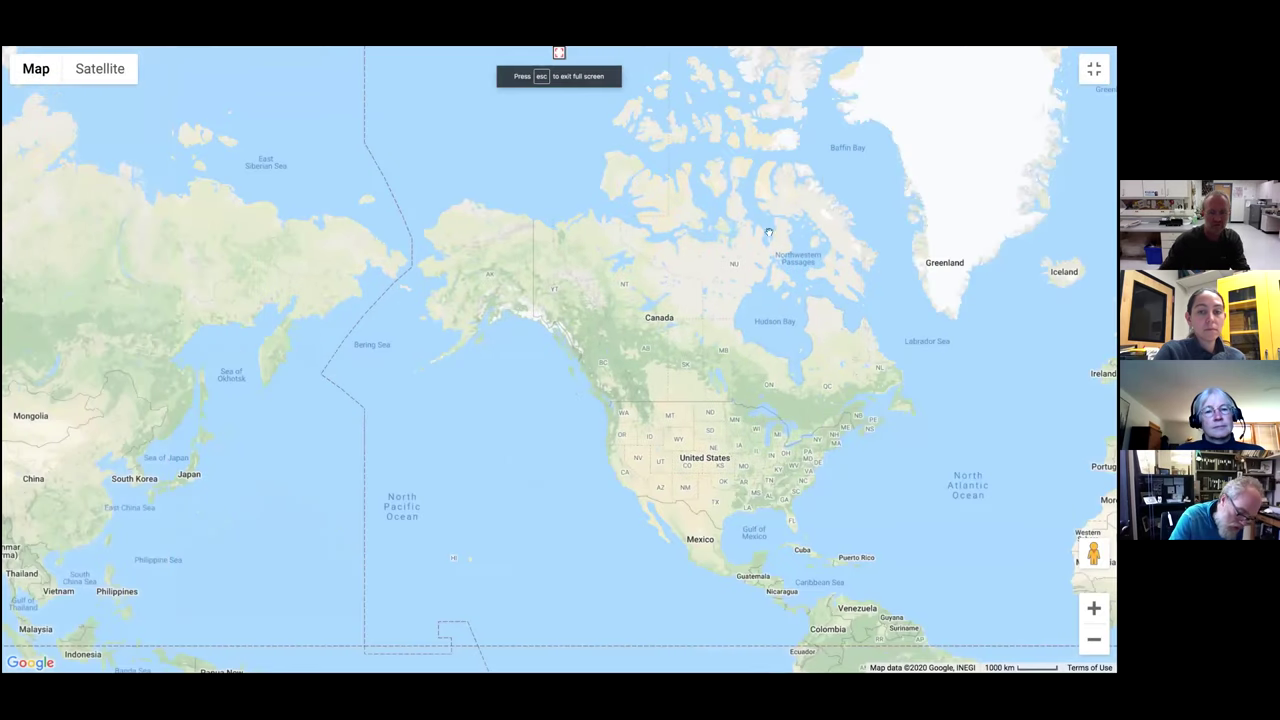
key(Escape)
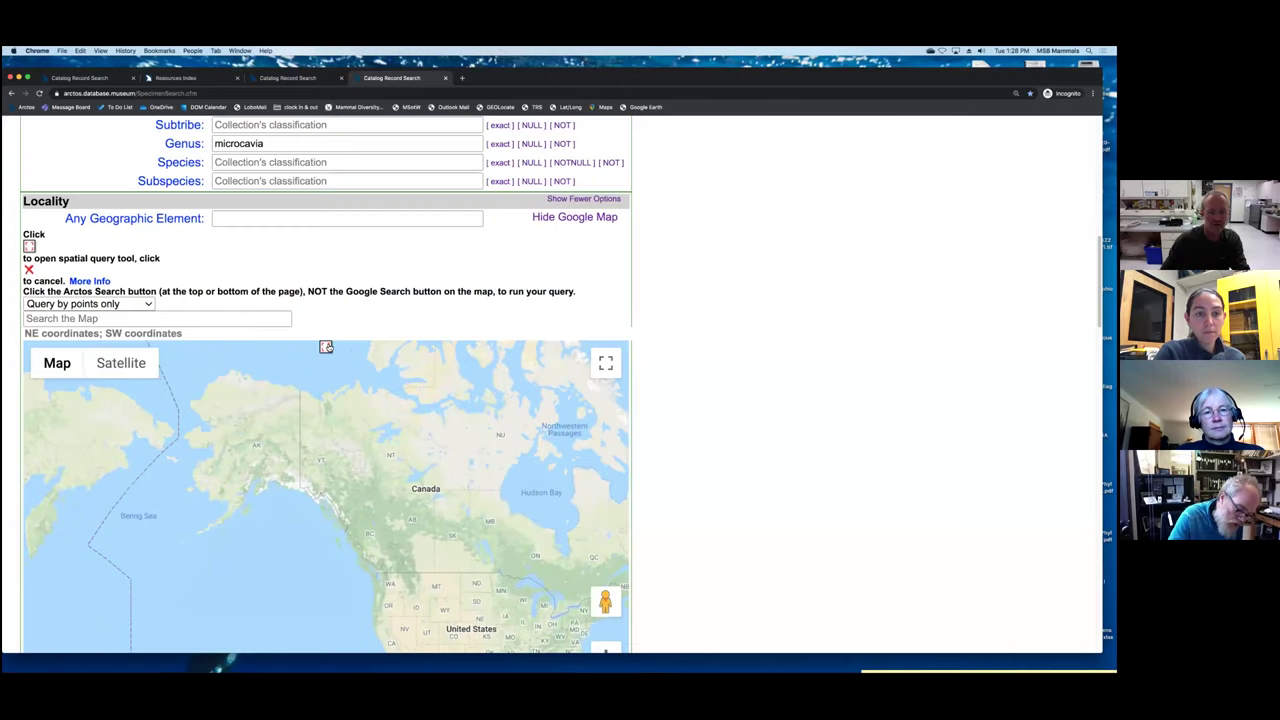
- Add a spatial query rectangle to the Locality map and pull its western edge in to North America's Pacific coast
click(325, 346)
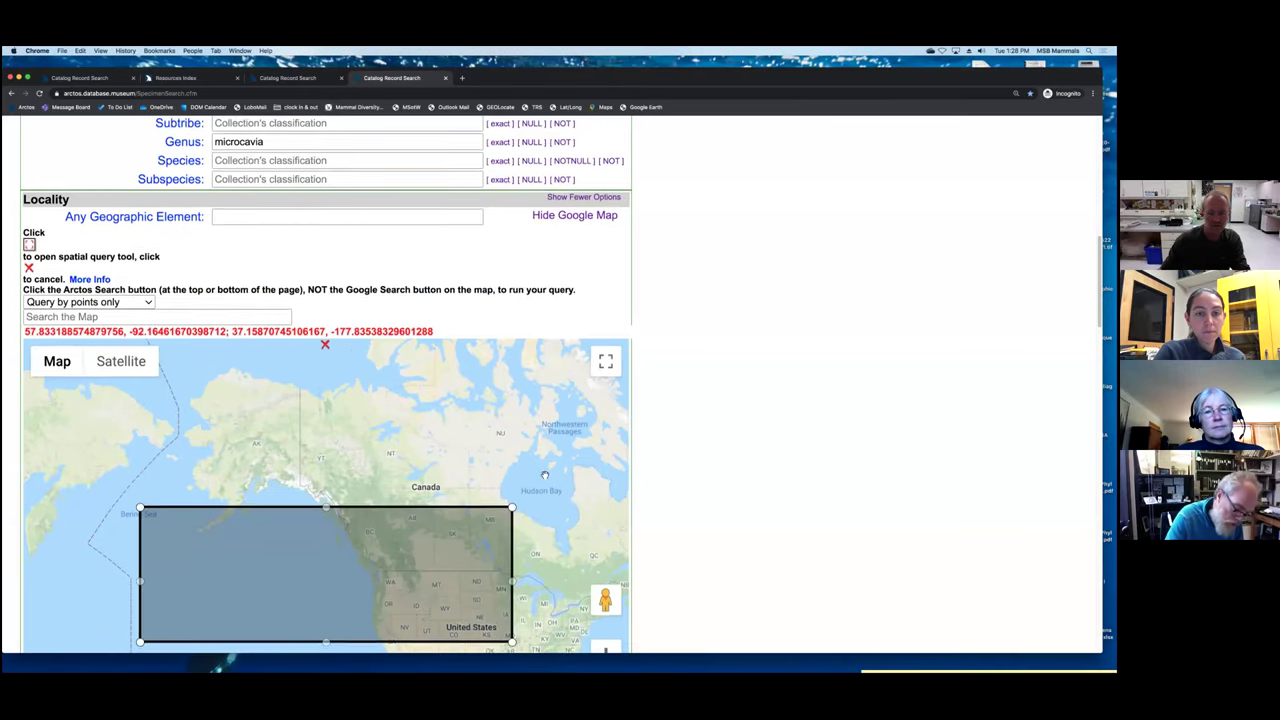
scroll(545, 500, down, 1)
drag(549, 477, 554, 363)
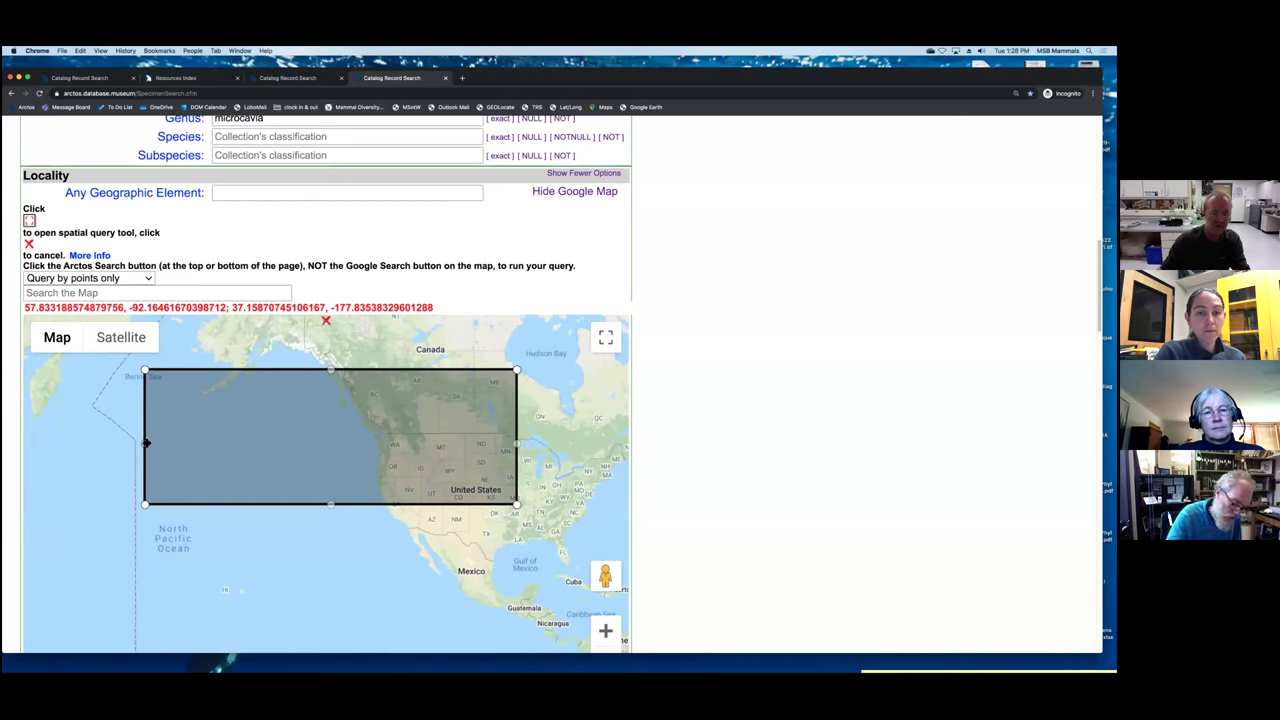
drag(145, 449, 386, 453)
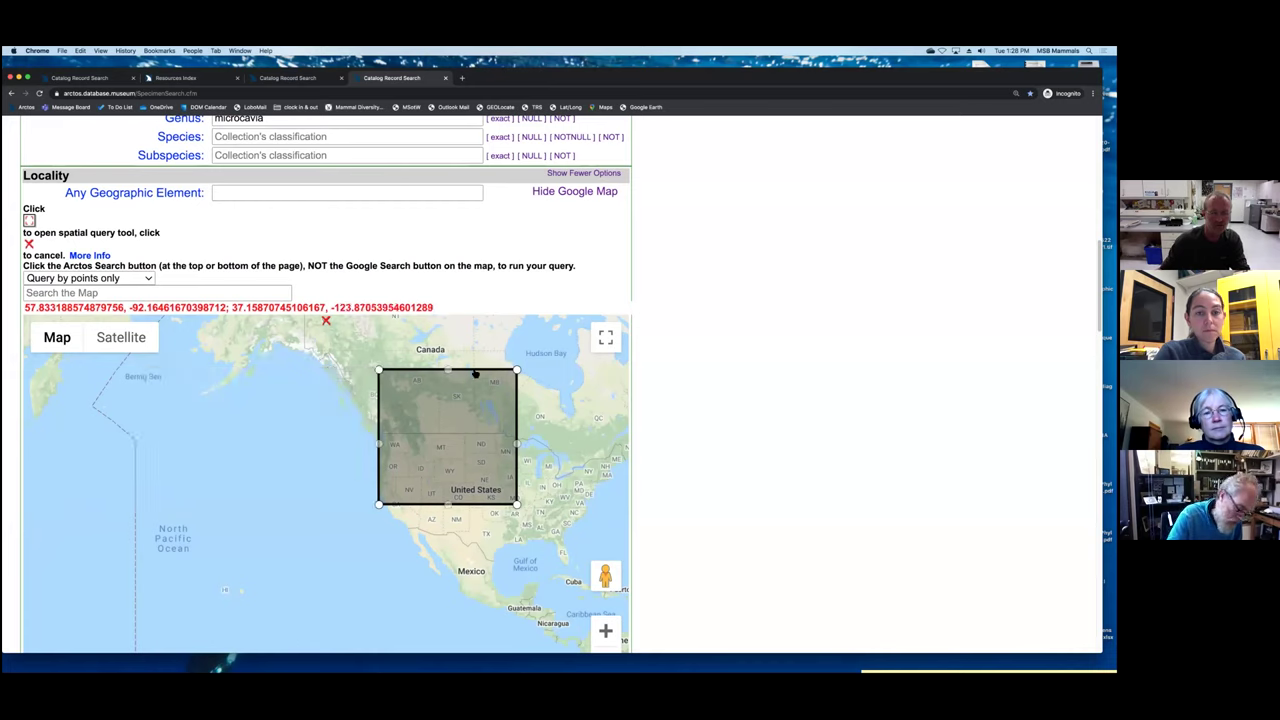
drag(476, 369, 482, 470)
- Bring South America into the map view and move the query rectangle over Bolivia, Paraguay, Uruguay and Brazil
scroll(541, 495, down, 5)
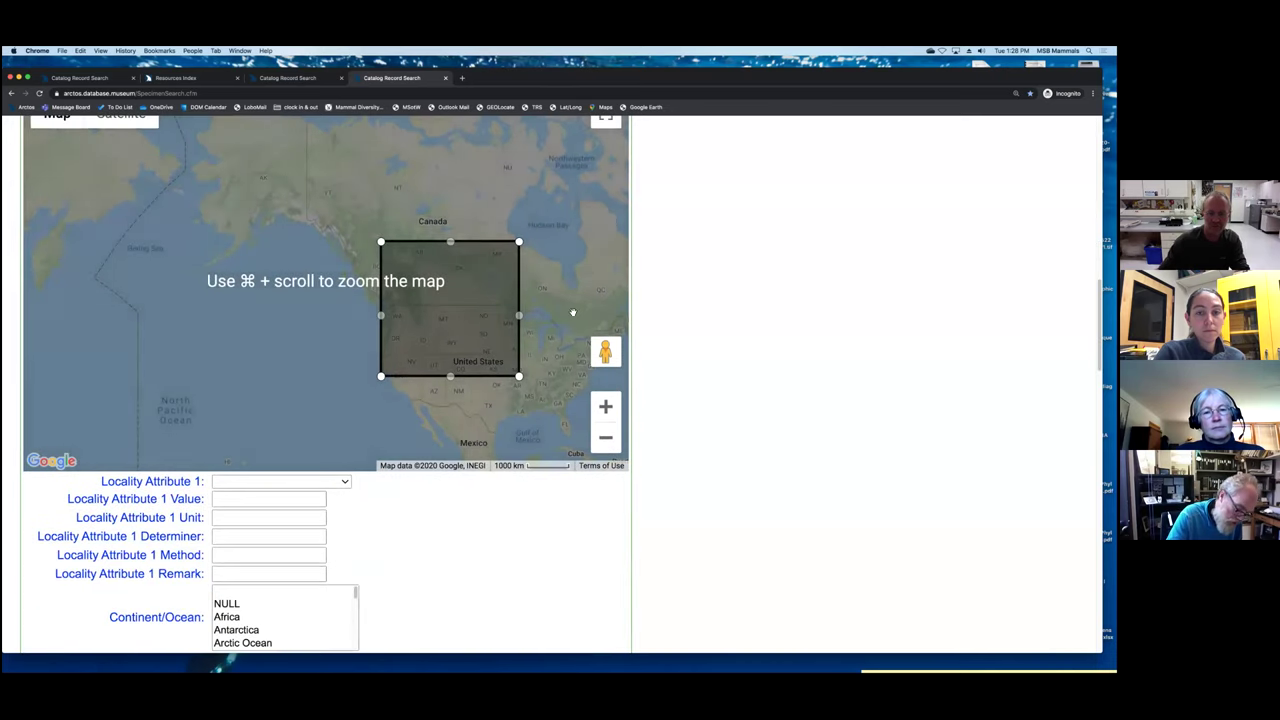
drag(541, 418, 490, 289)
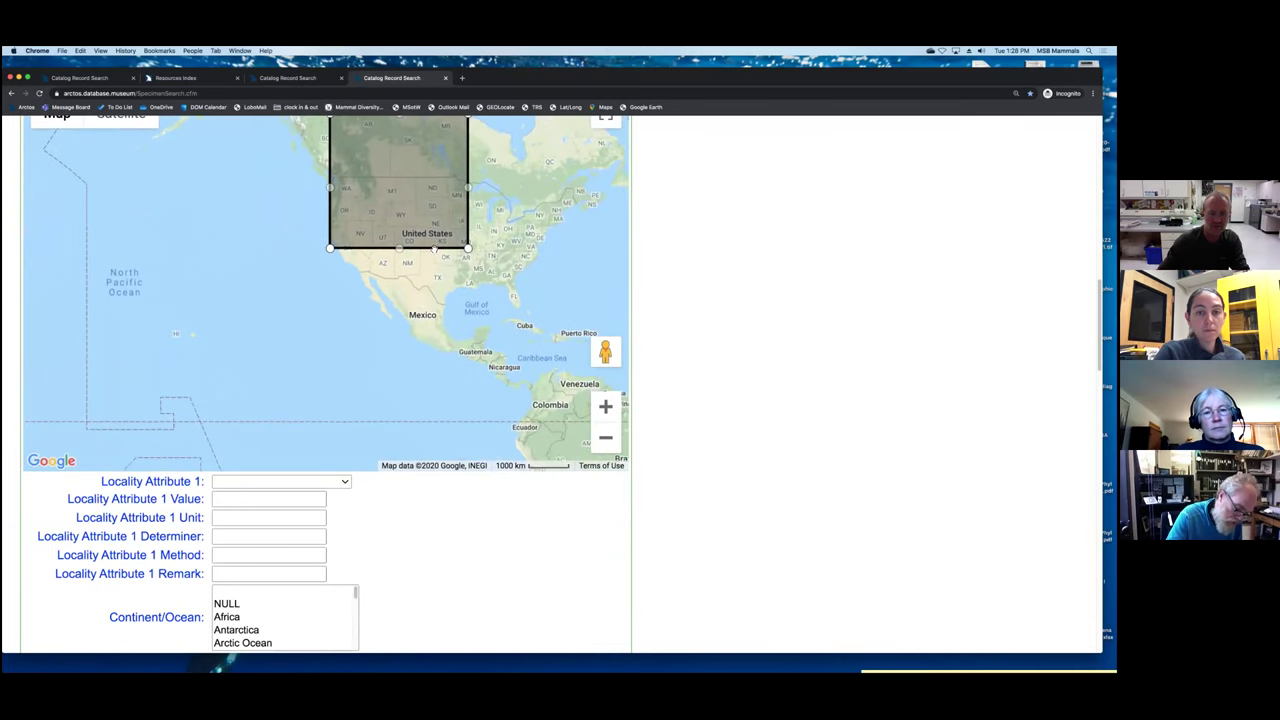
drag(437, 252, 535, 450)
drag(383, 277, 551, 271)
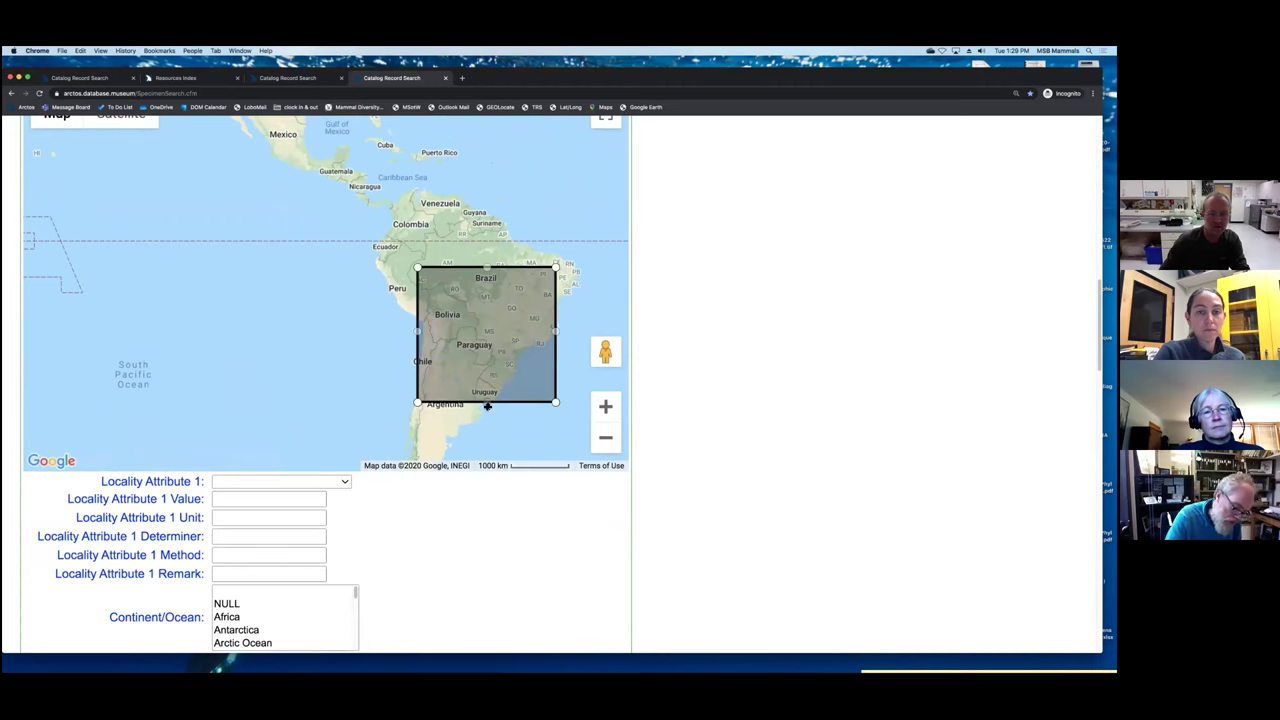
- Extend the query rectangle's southern edge over northern Argentina and run the catalog record search
drag(487, 405, 487, 424)
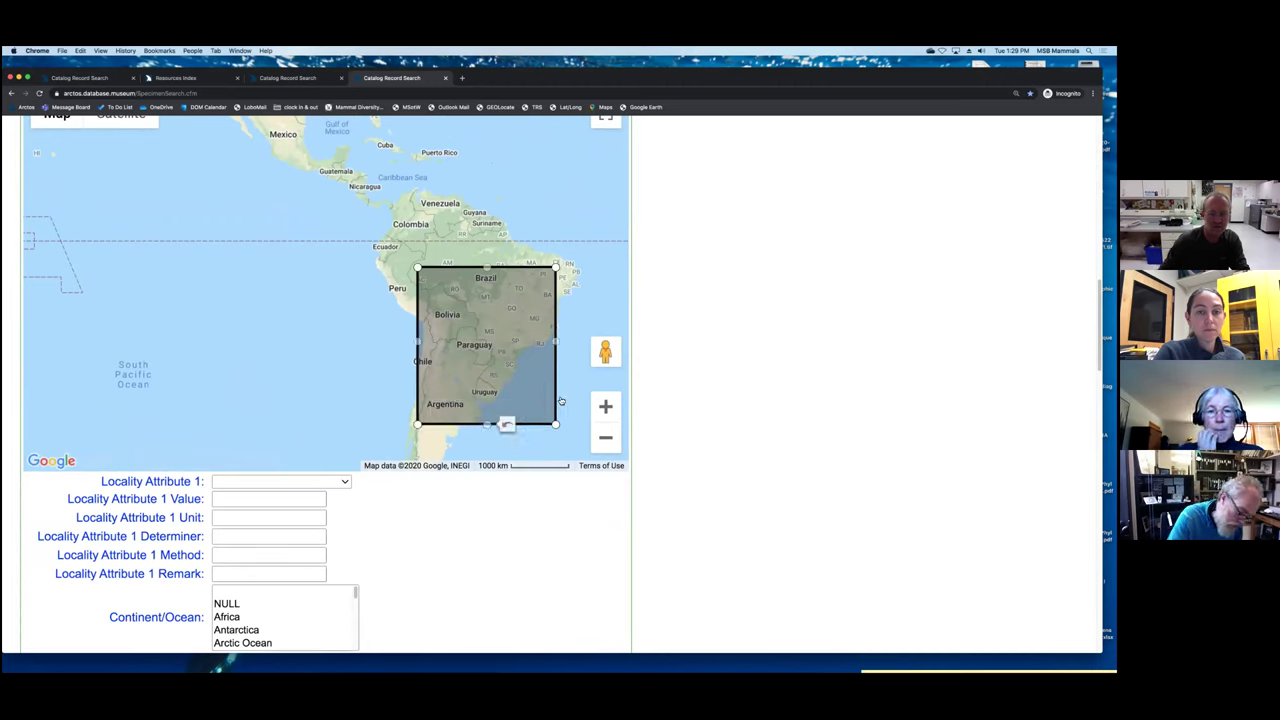
scroll(735, 264, up, 15)
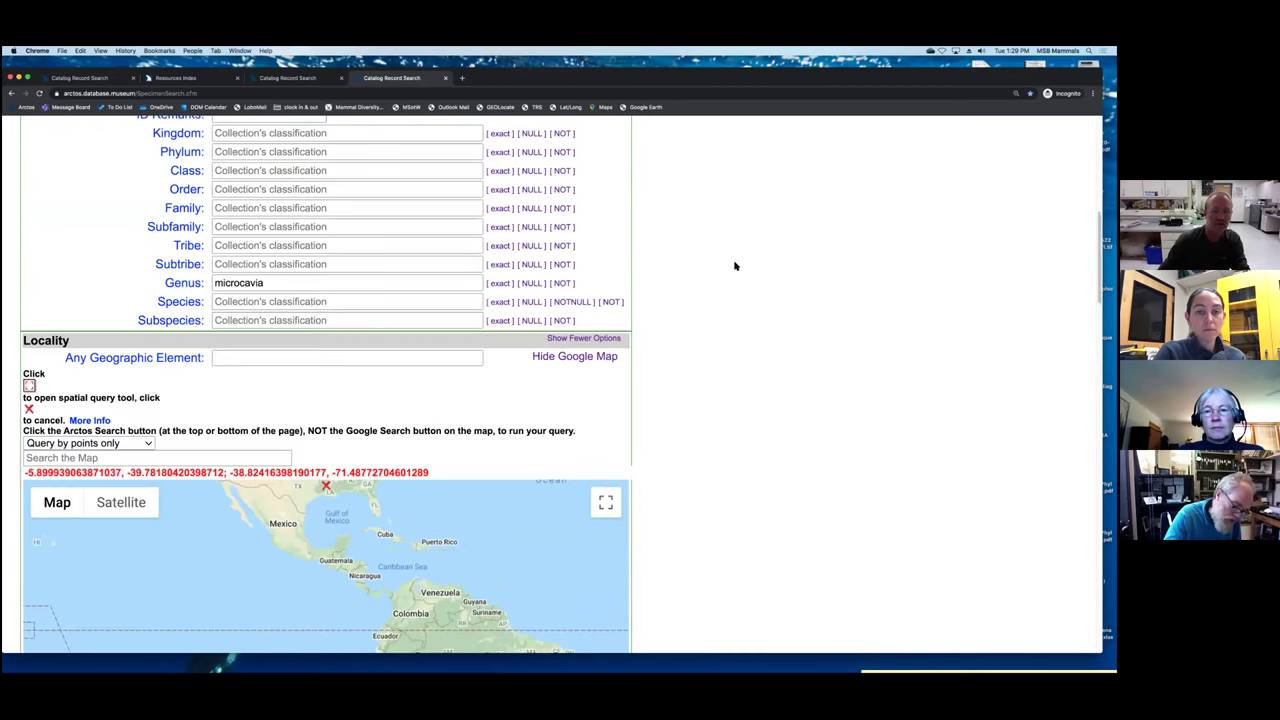
click(33, 218)
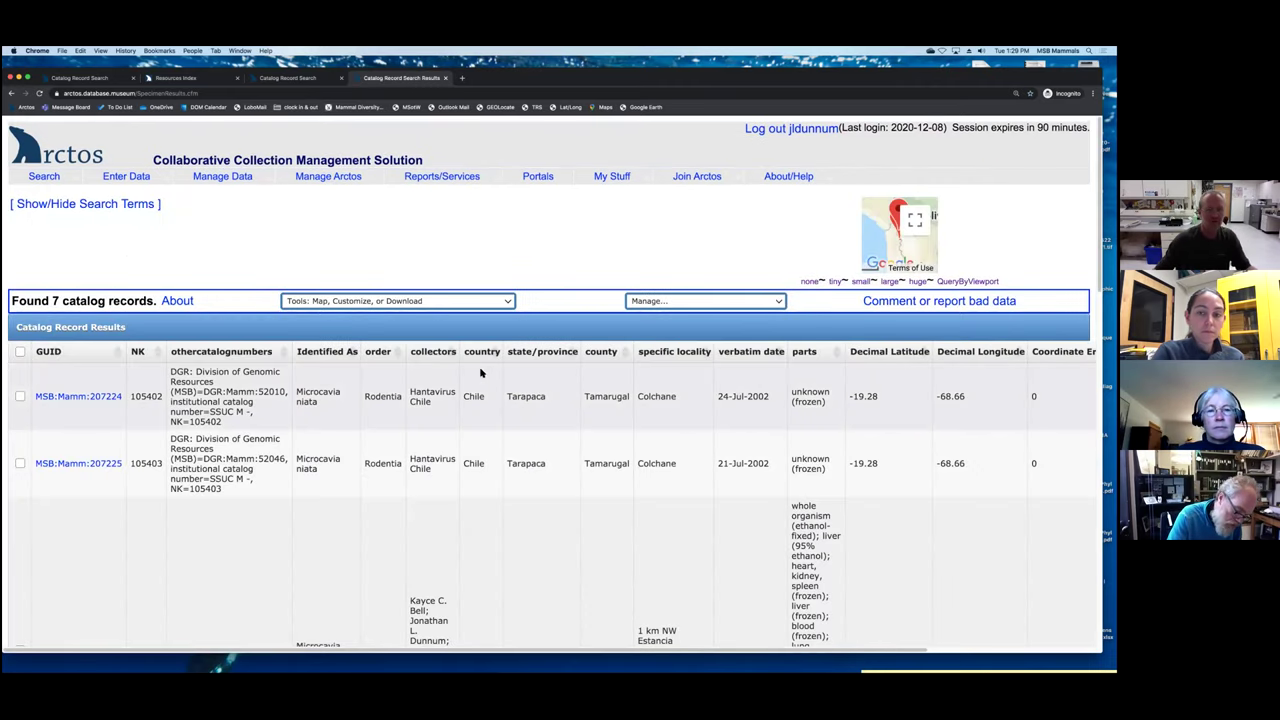
- Review the Microcavia catalog record results and map them in BerkeleyMapper, showing a wider area around the record clusters
scroll(533, 375, down, 2)
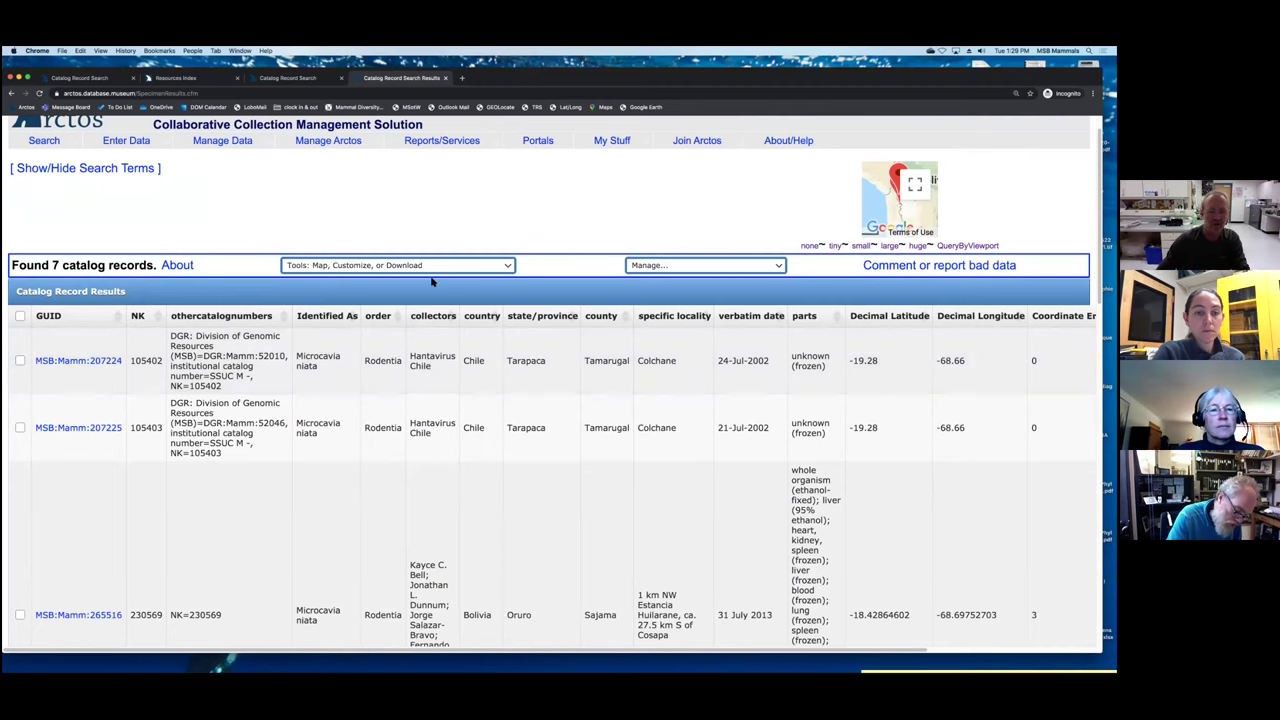
scroll(526, 375, down, 5)
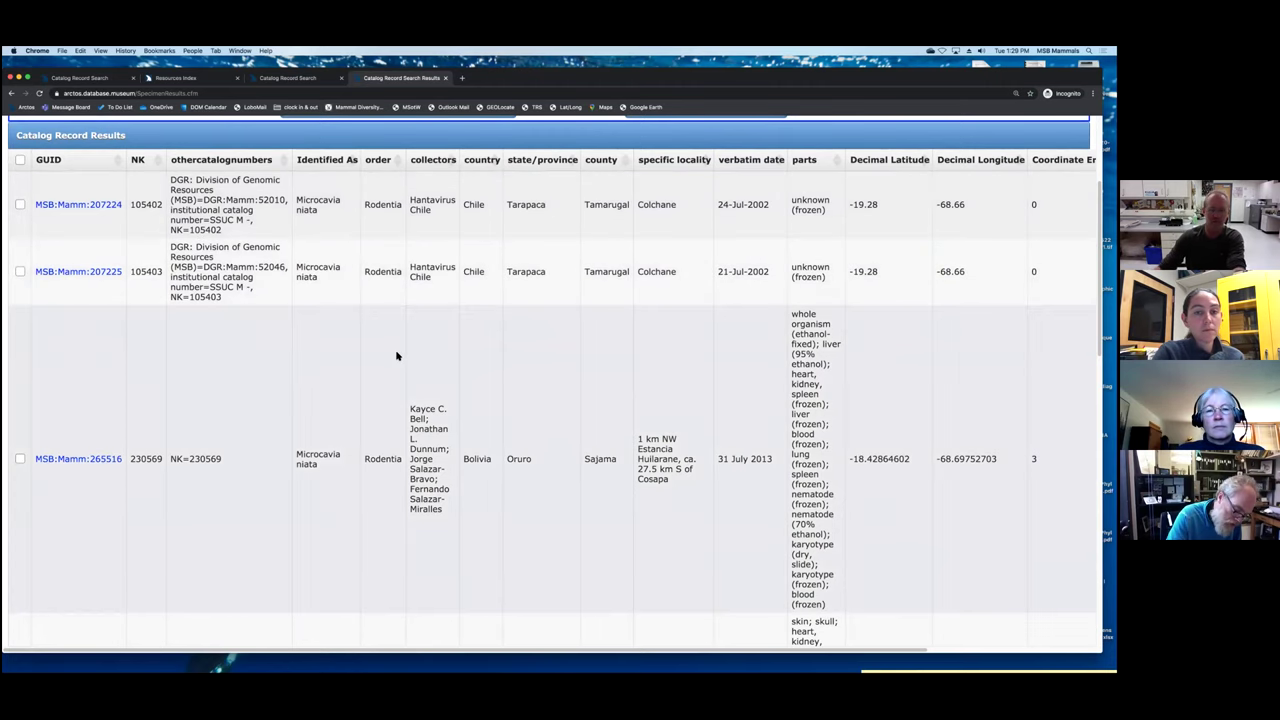
scroll(399, 356, down, 4)
scroll(397, 357, down, 10)
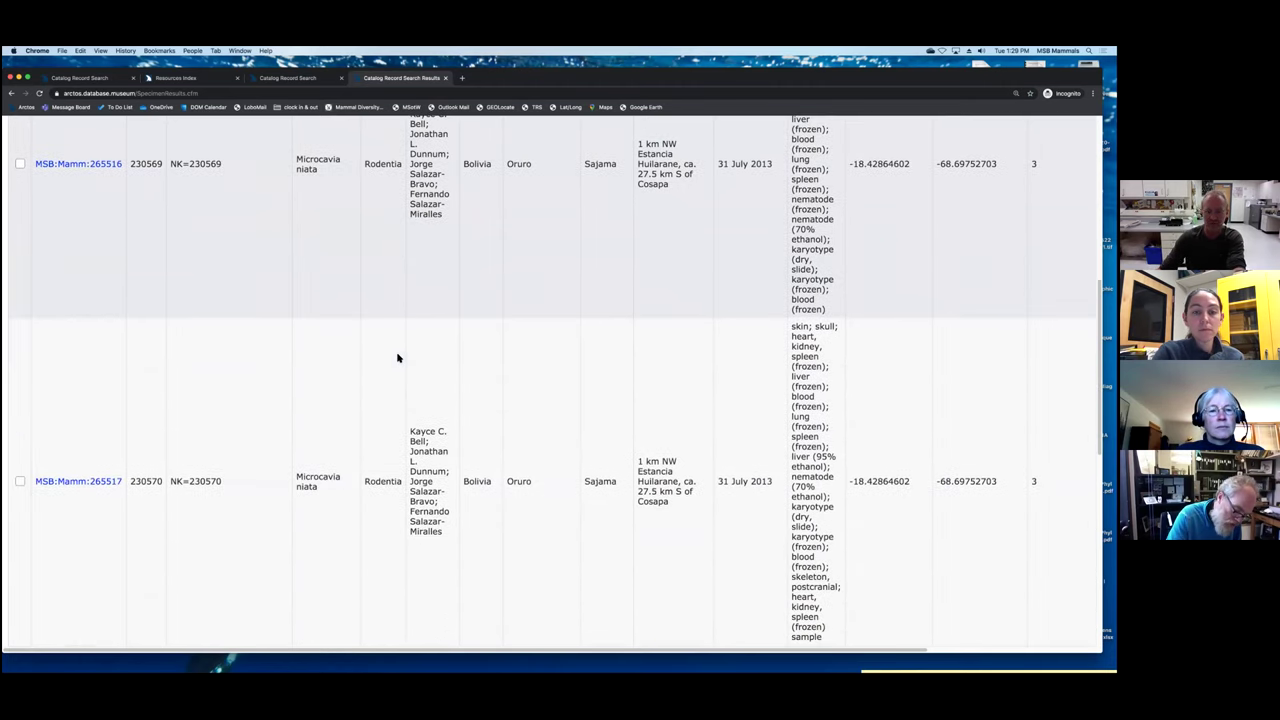
scroll(397, 357, up, 15)
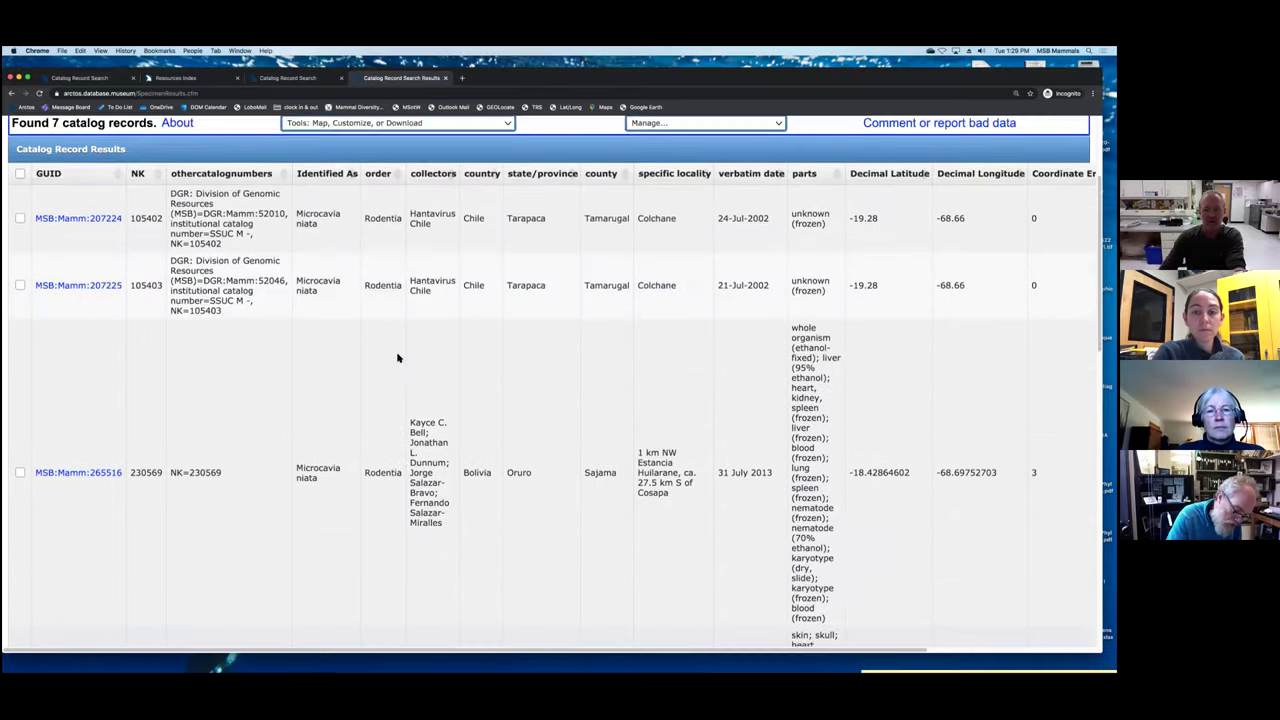
click(393, 302)
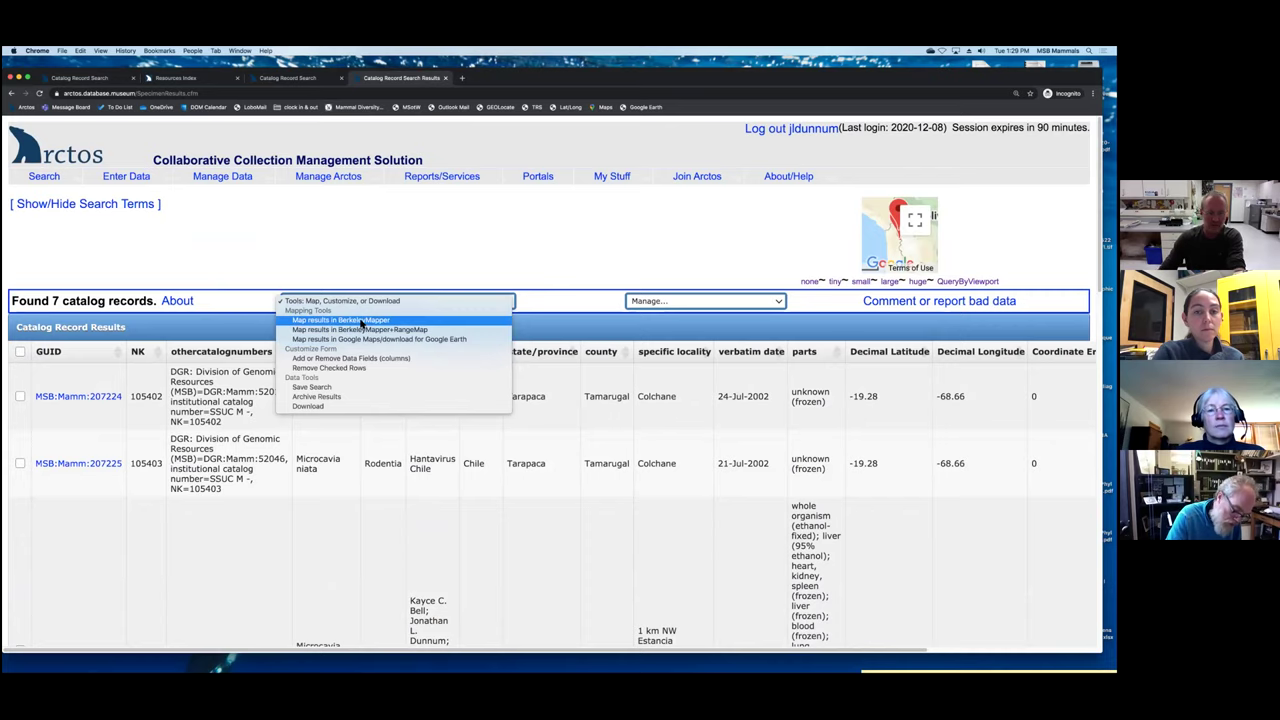
click(362, 323)
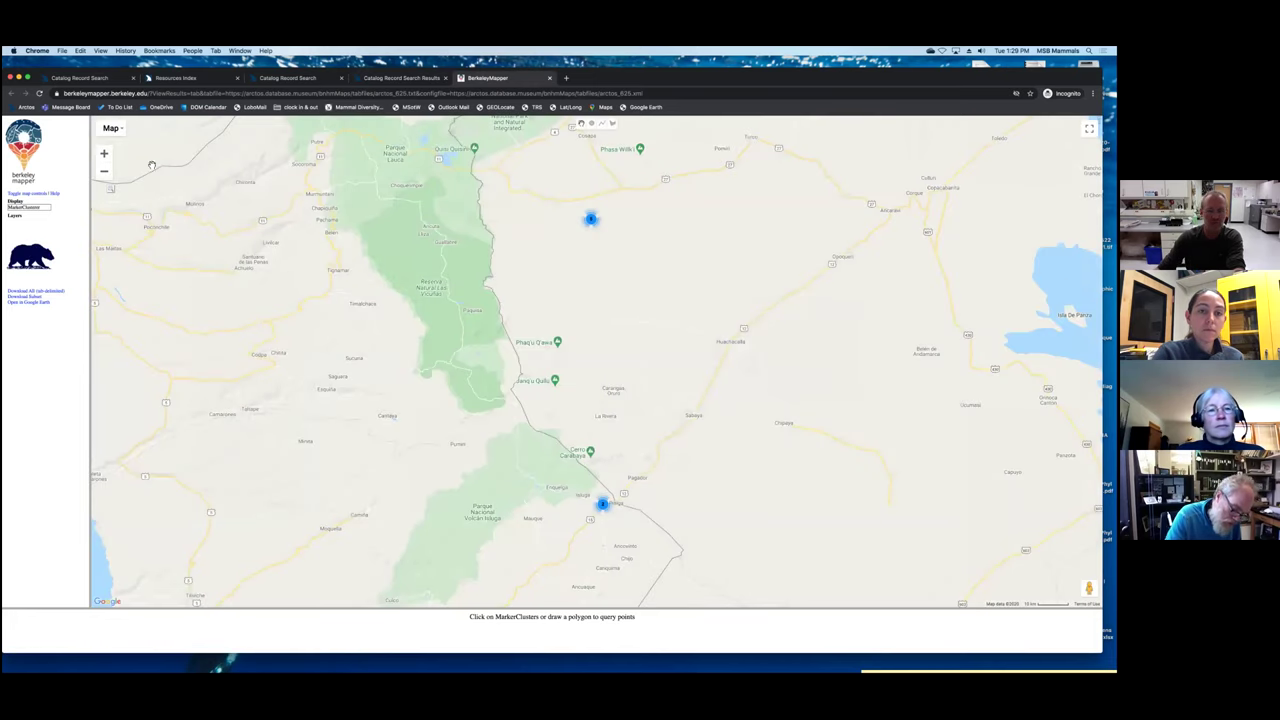
click(104, 172)
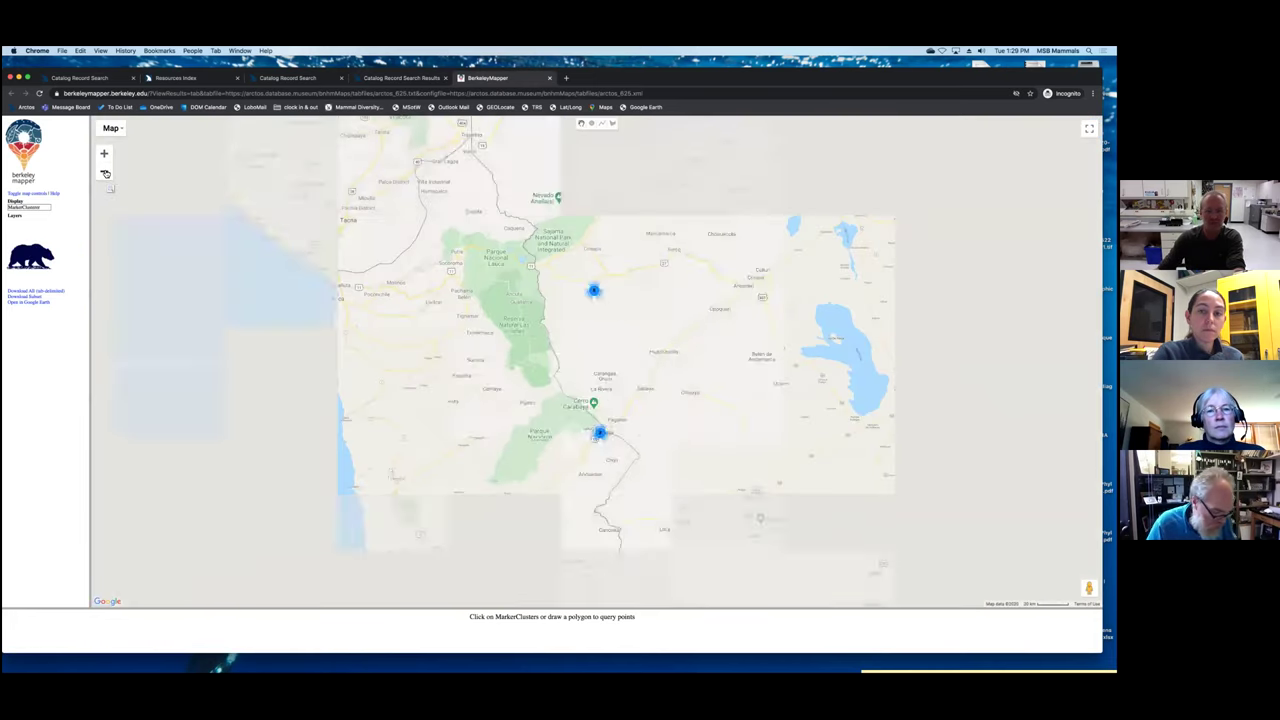
- View the mapped specimen localities in a wider region and close the BerkeleyMapper page
click(104, 172)
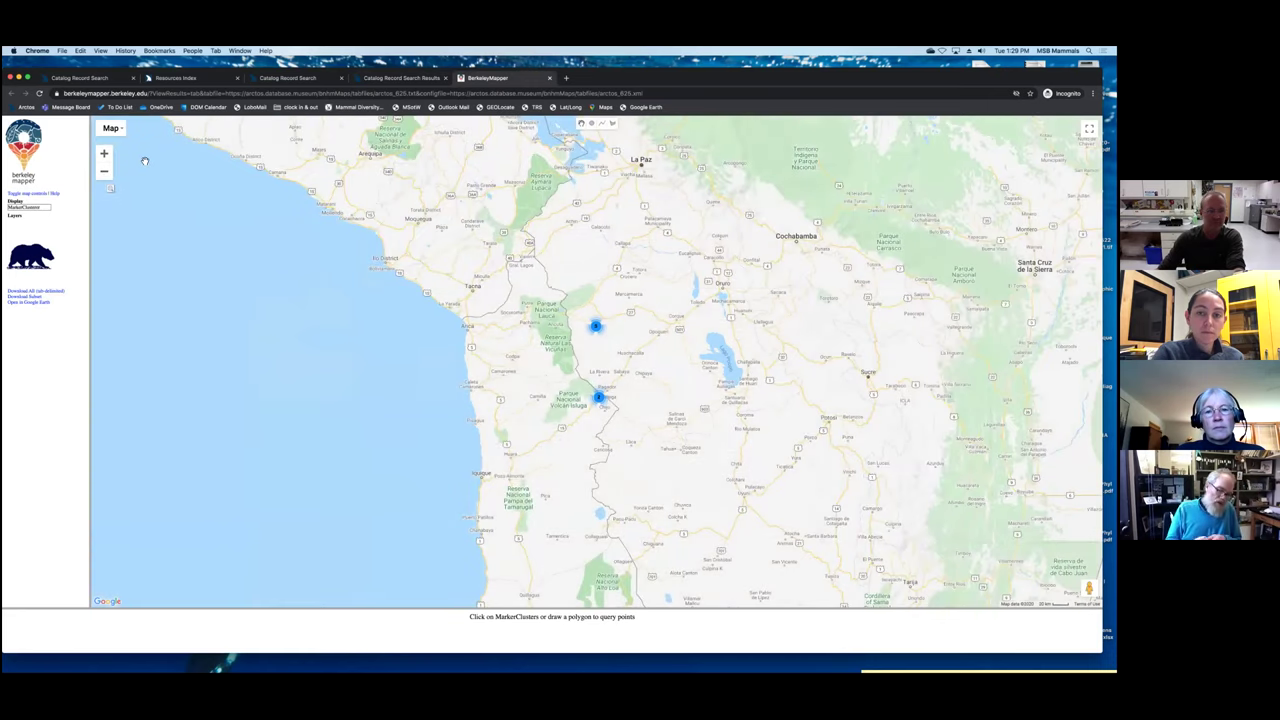
click(549, 78)
- Open the Add or Remove Data Fields settings for the results, review the available attribute fields, and close them without saving
click(366, 301)
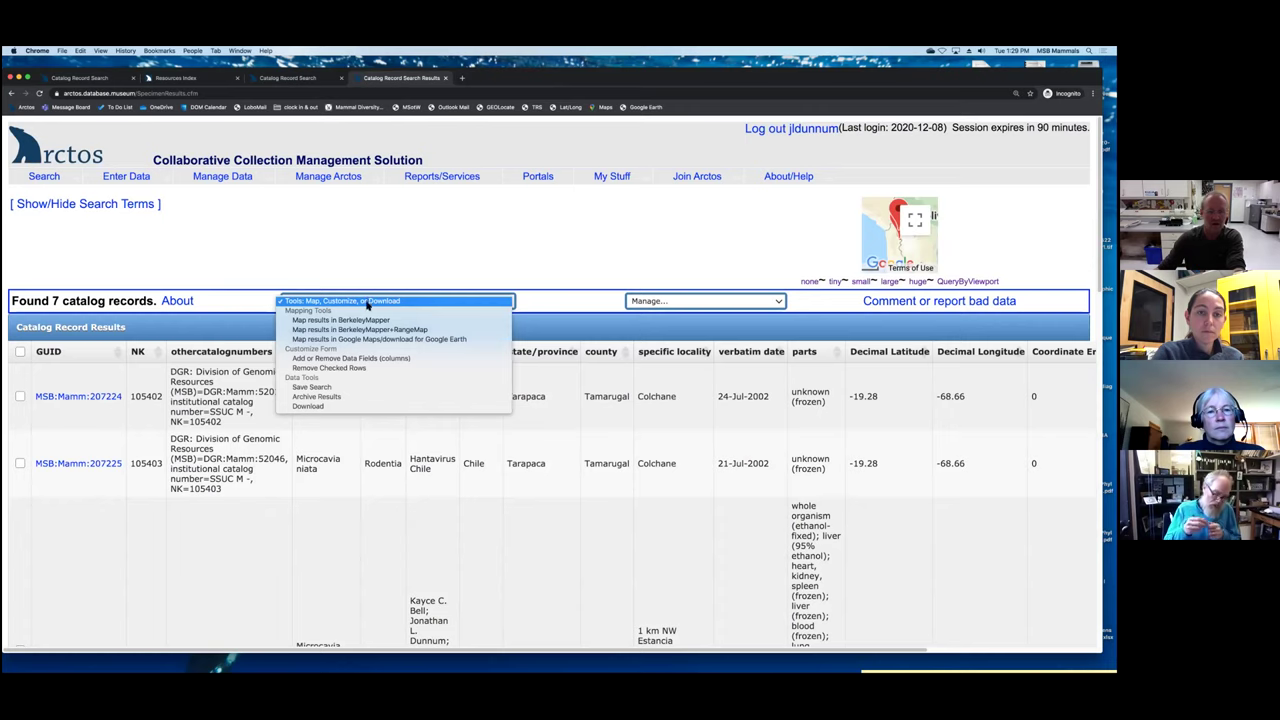
click(347, 358)
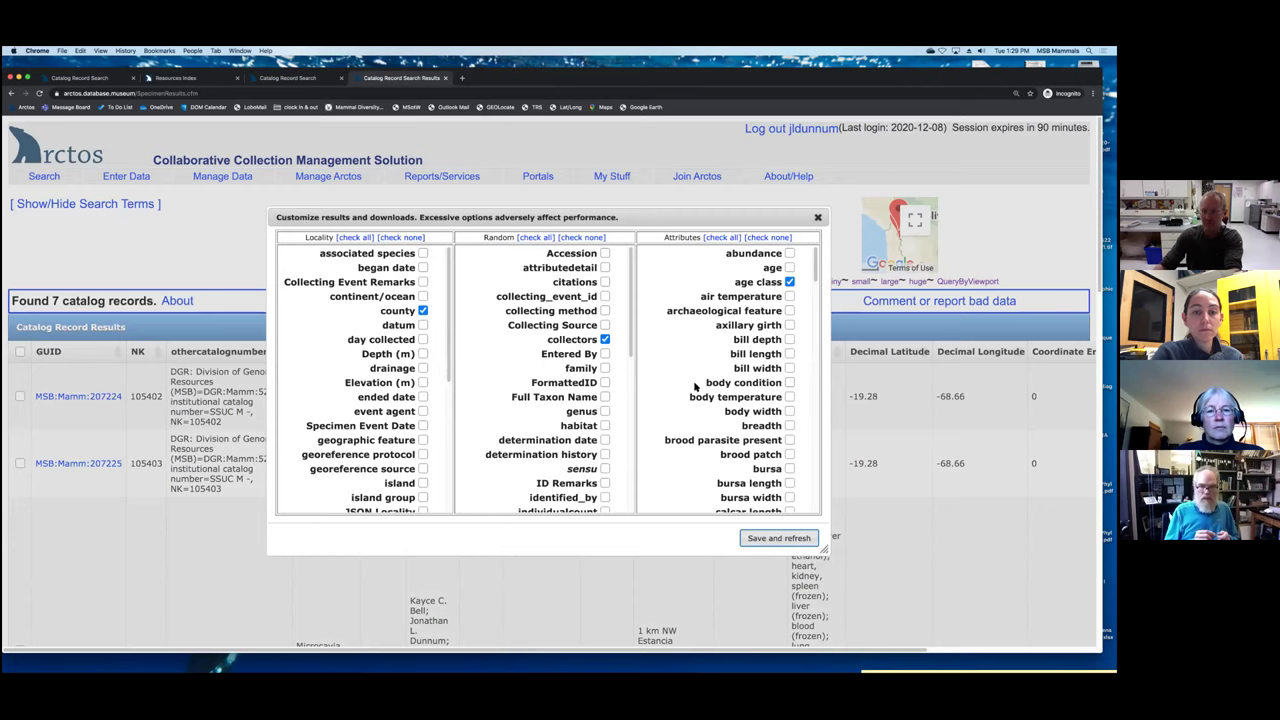
scroll(692, 418, down, 3)
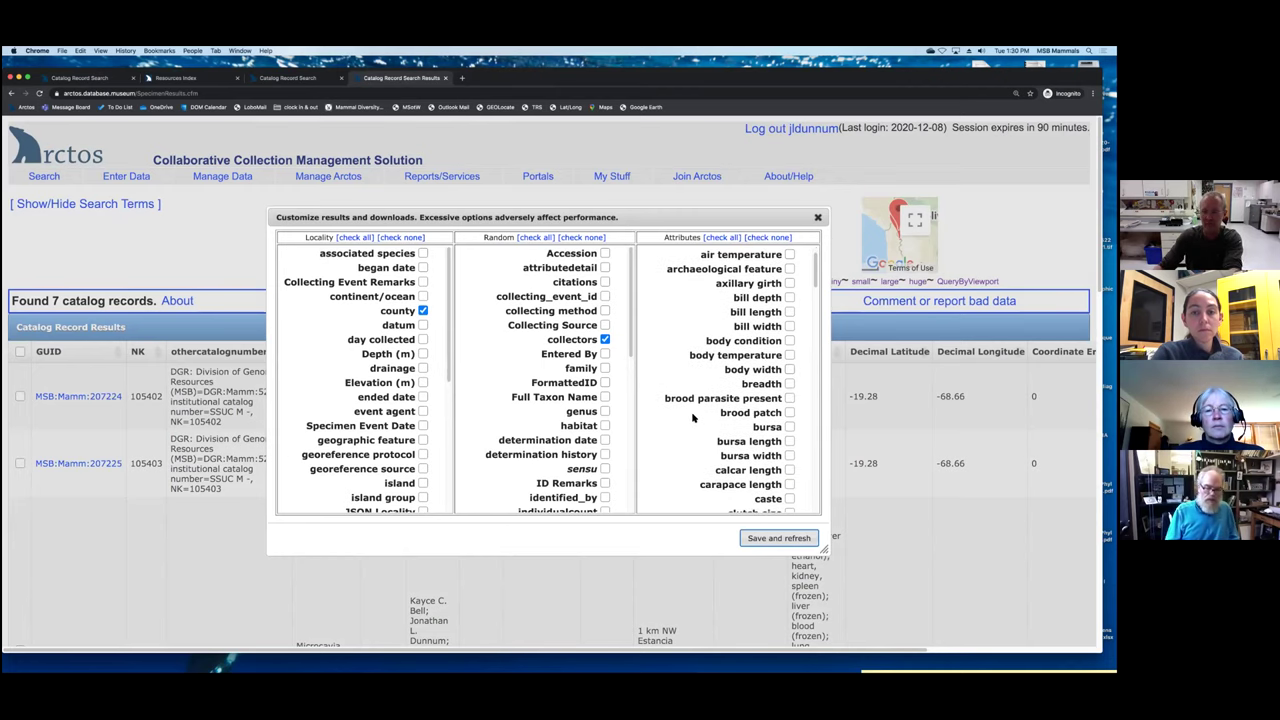
scroll(692, 418, down, 5)
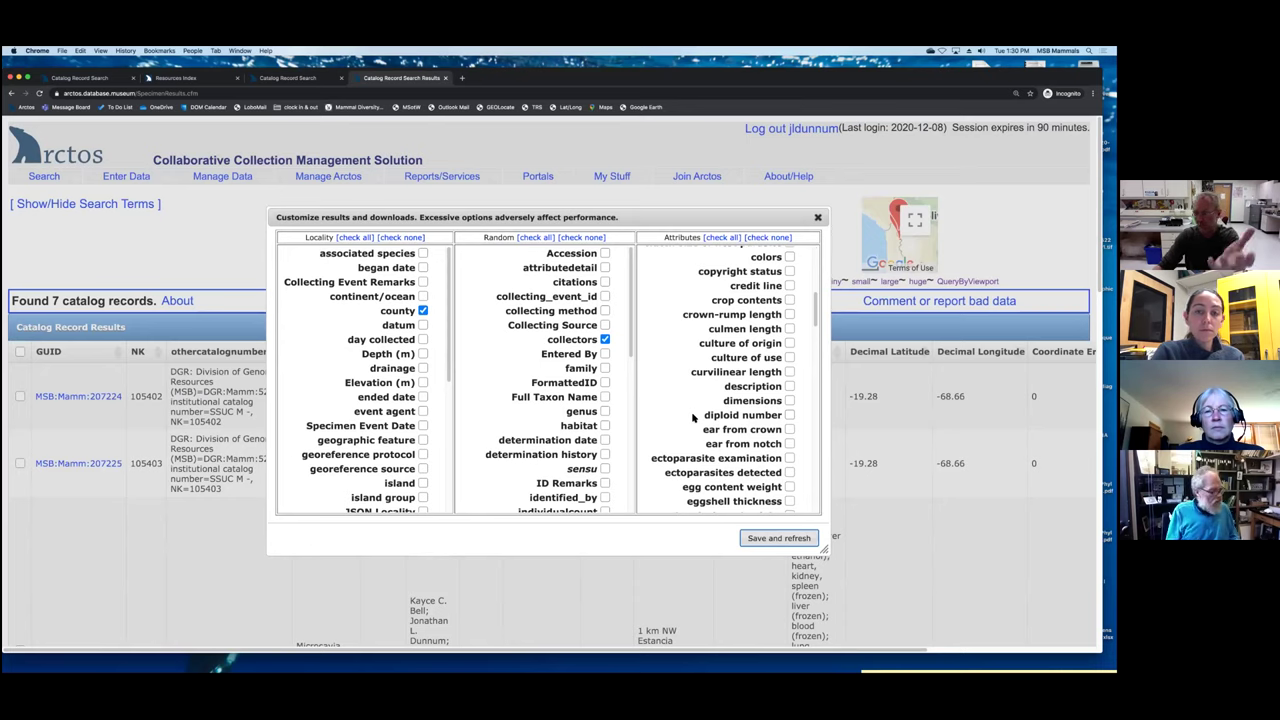
scroll(692, 418, down, 2)
scroll(692, 418, down, 3)
scroll(692, 418, down, 2)
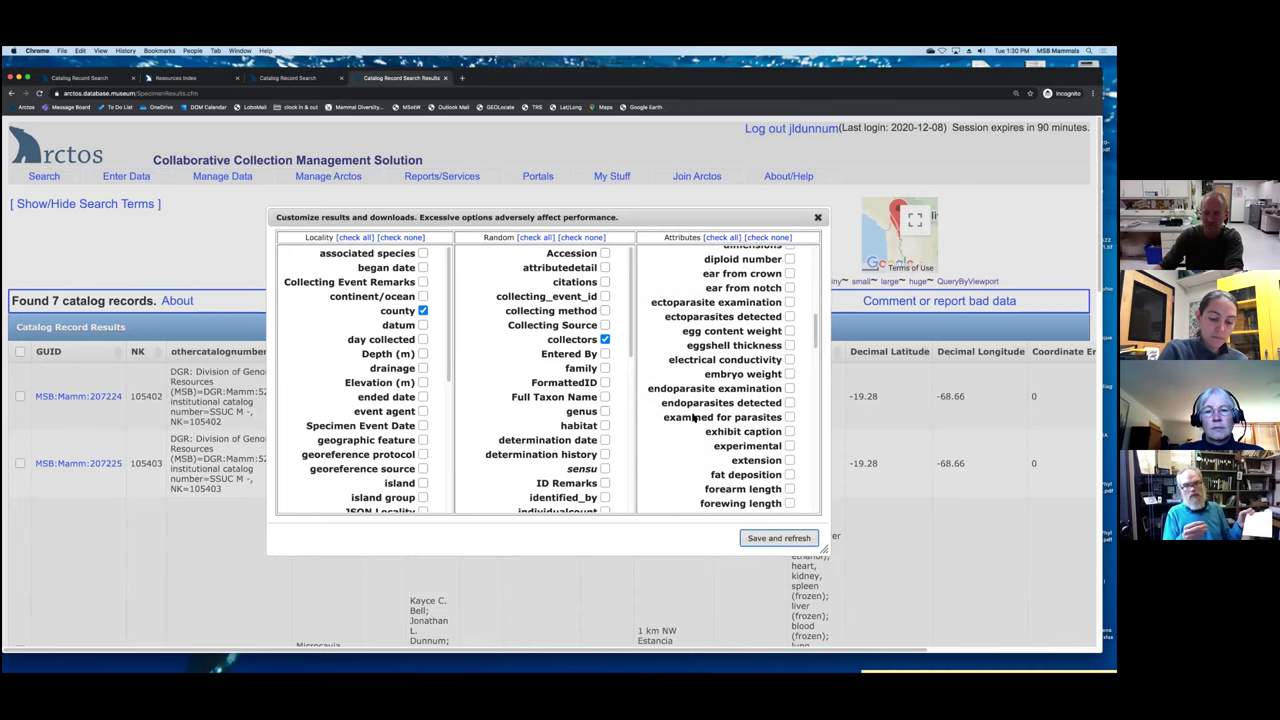
scroll(693, 430, down, 1)
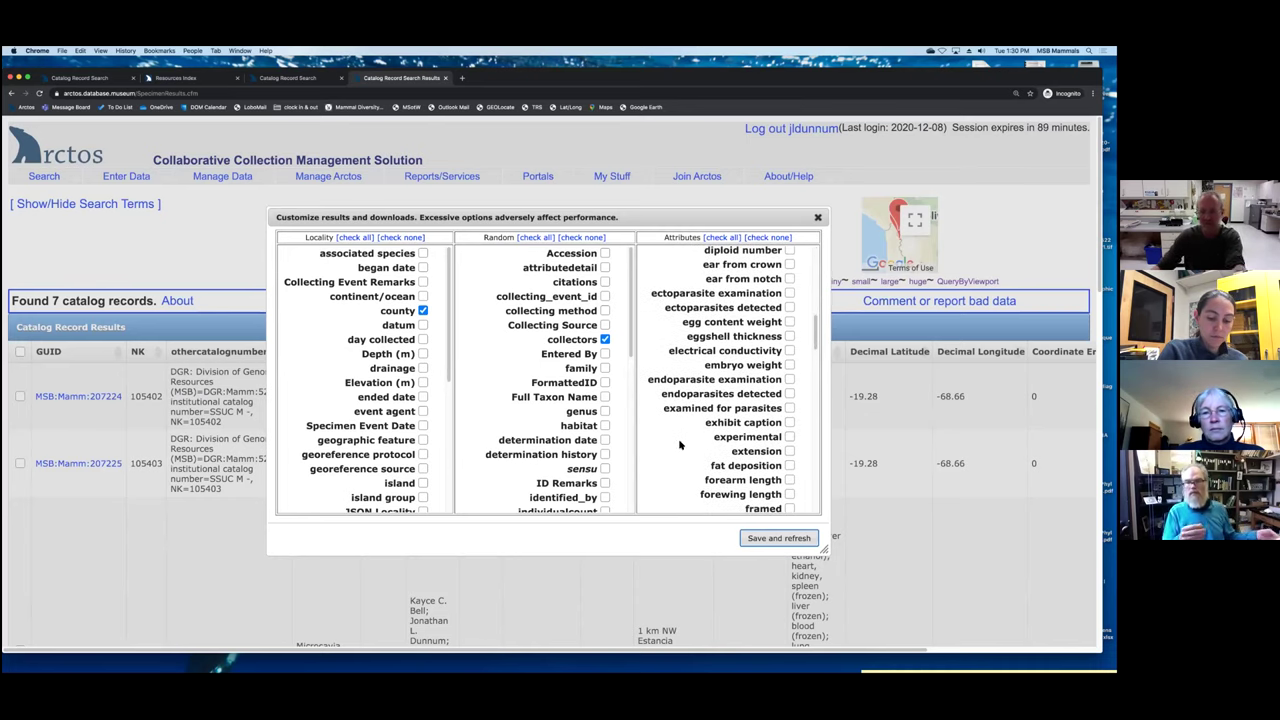
click(818, 219)
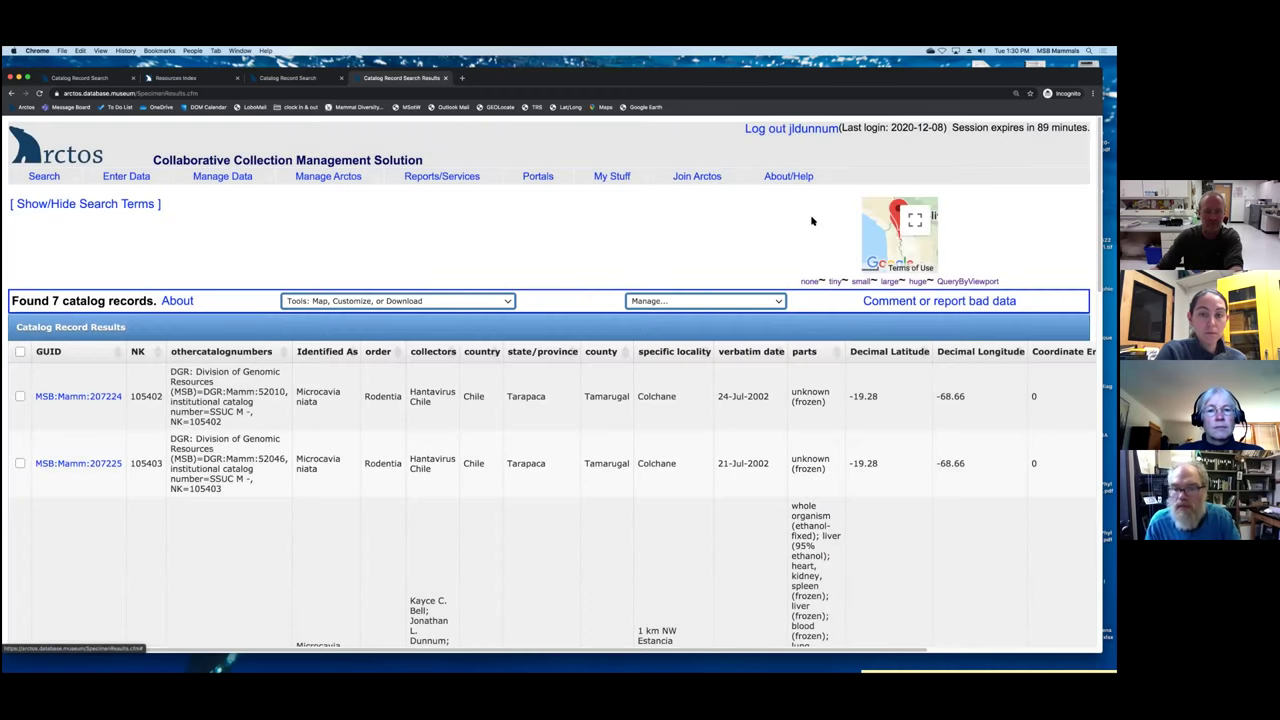
- Show the Download option among the tools for the search results
click(377, 302)
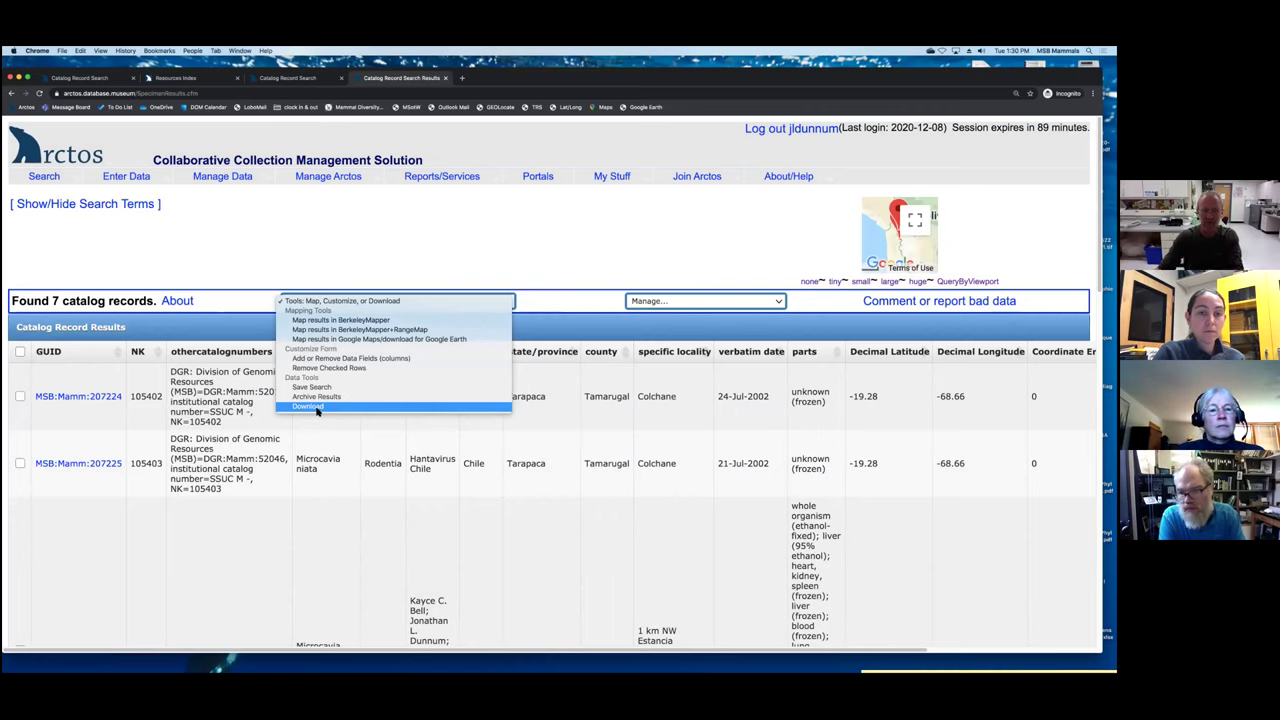
click(660, 278)
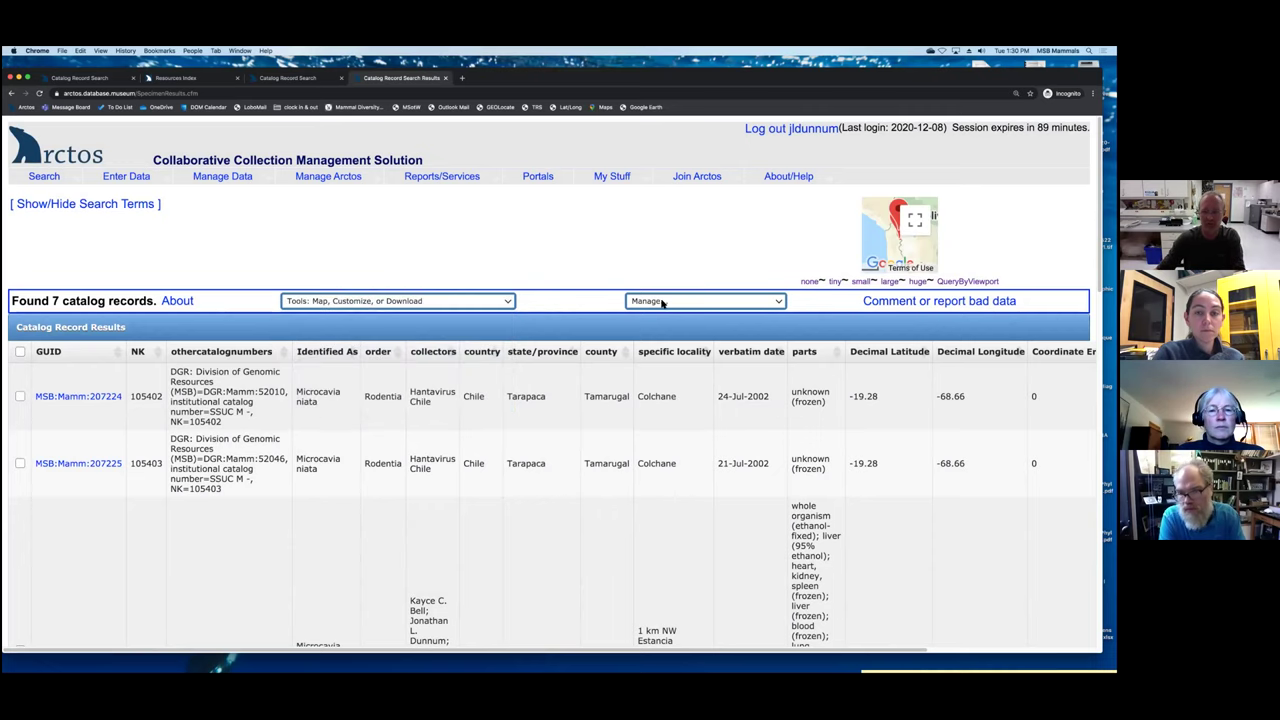
- Open Modify Parts for the found records and review the options to add, modify and delete parts before closing the page
click(662, 303)
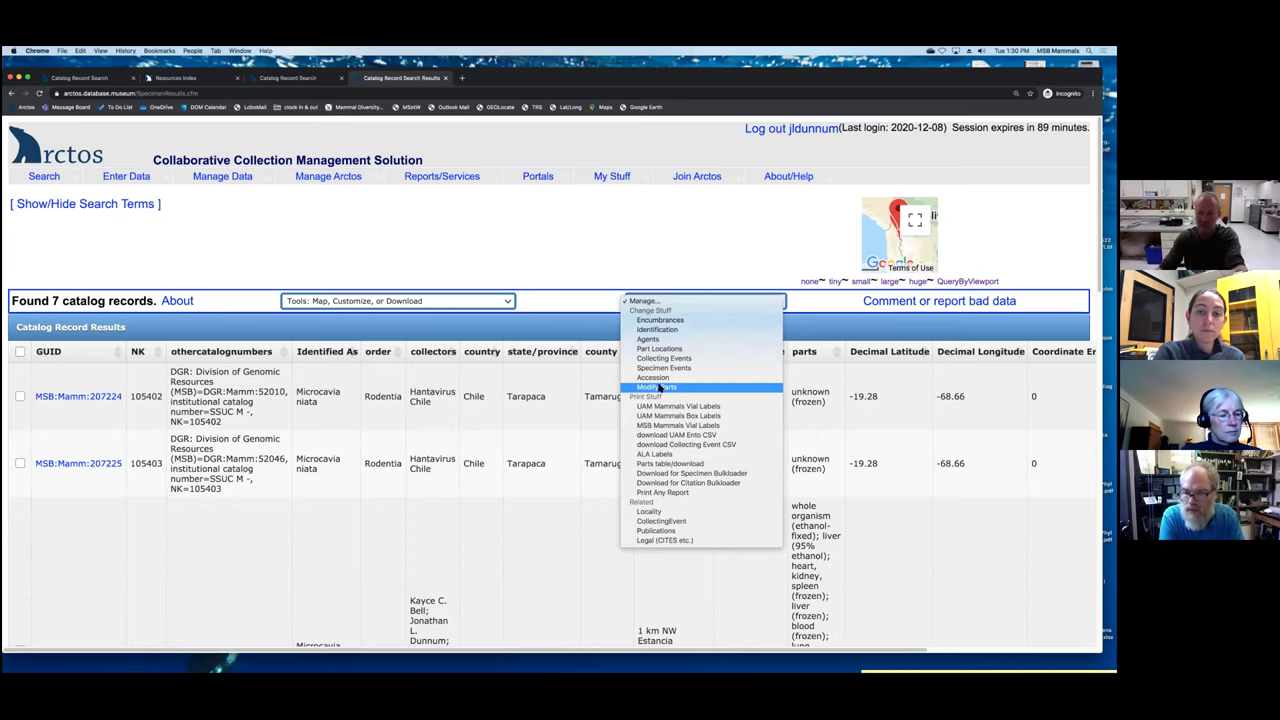
click(659, 387)
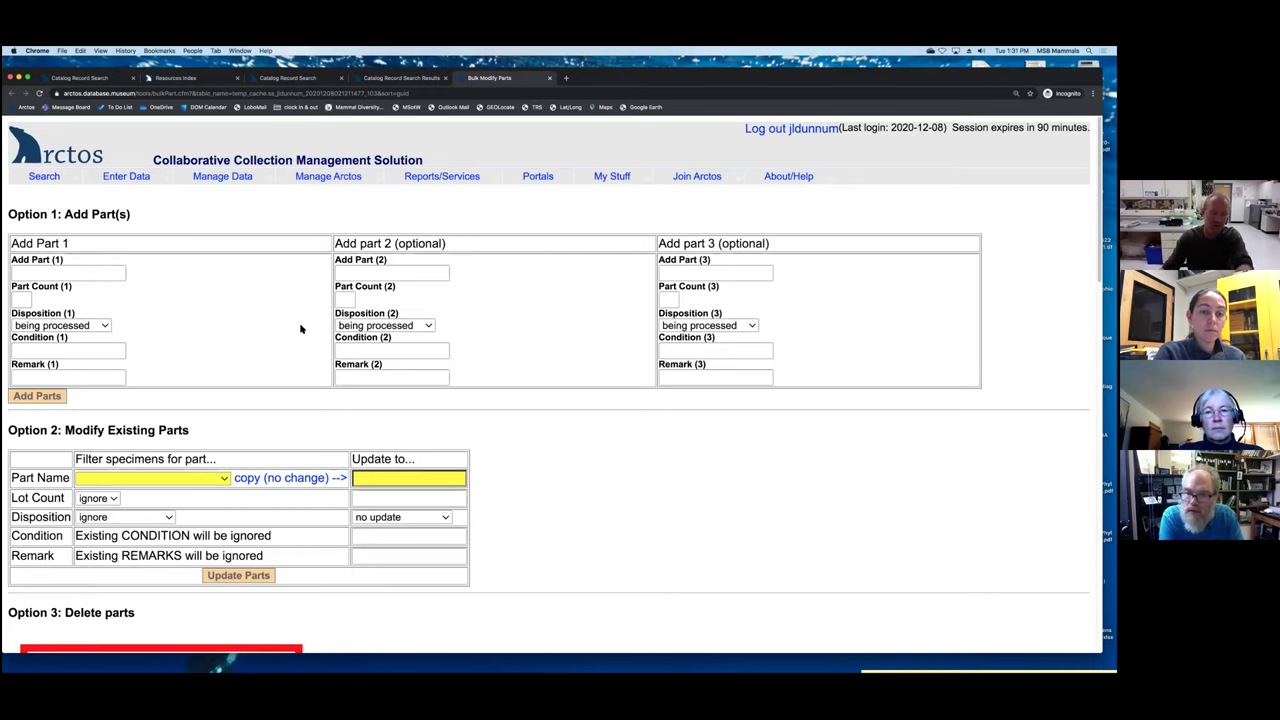
scroll(274, 363, down, 3)
click(223, 363)
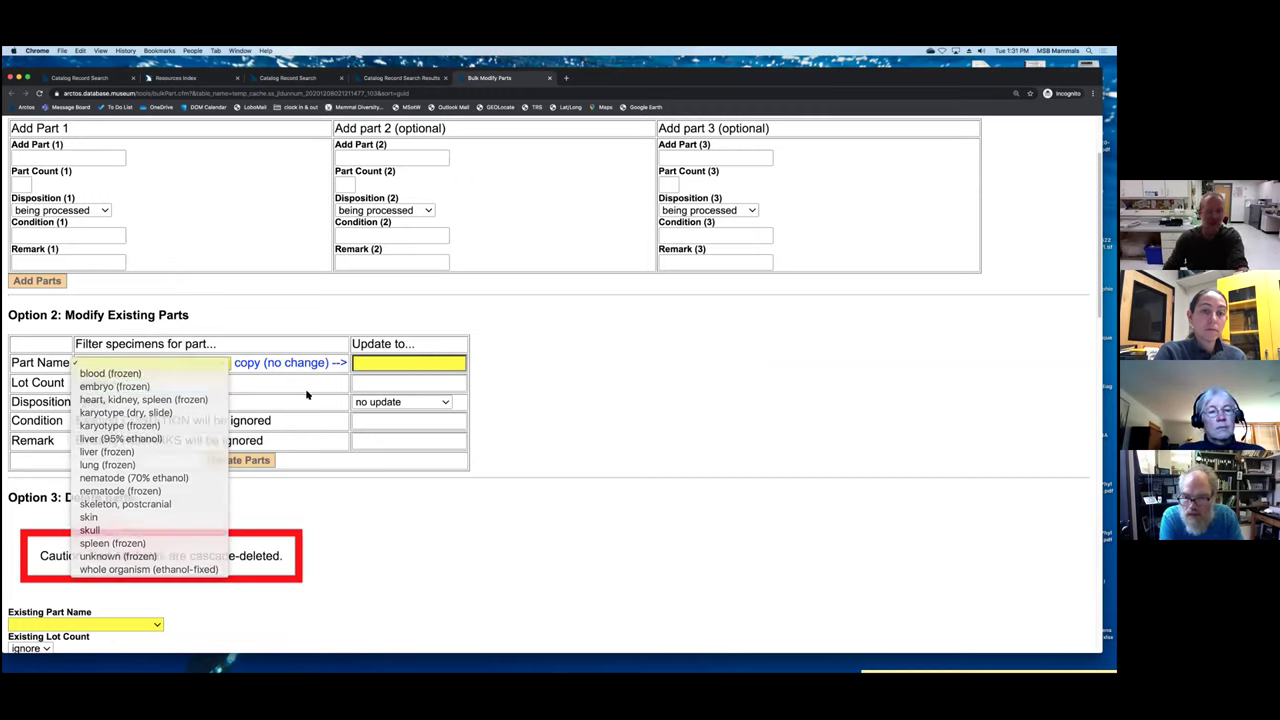
click(483, 478)
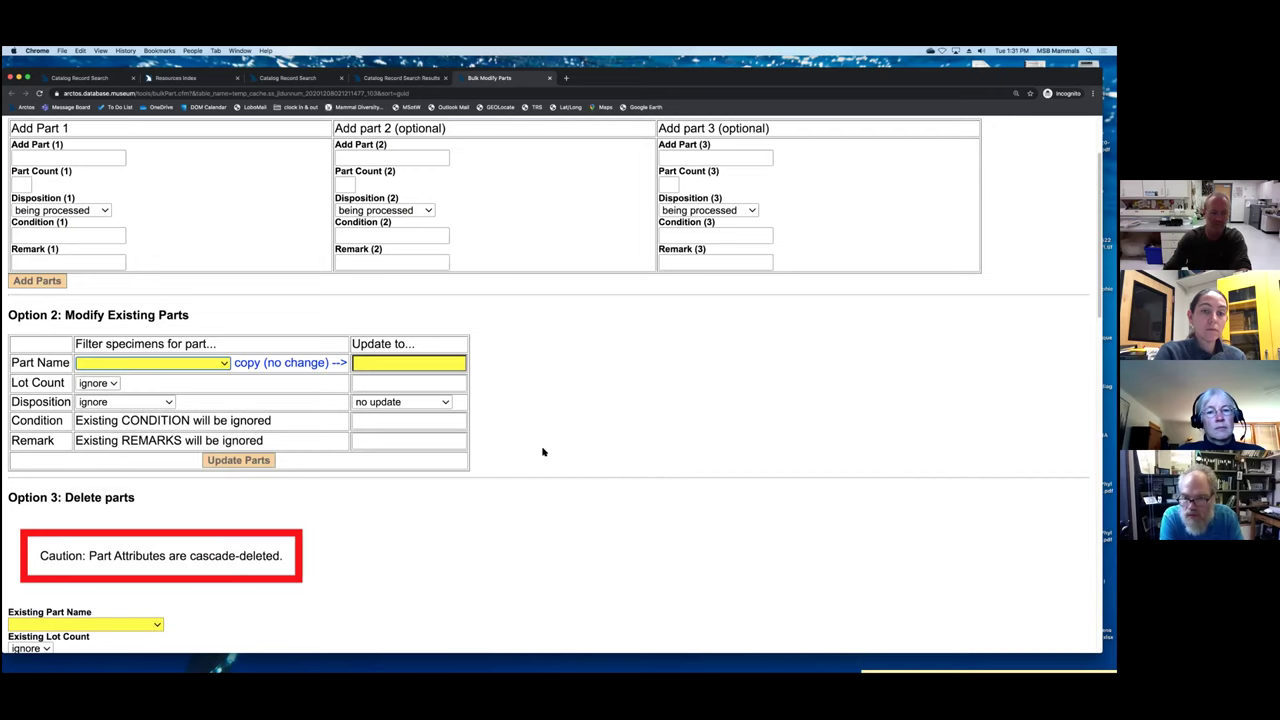
scroll(528, 469, down, 5)
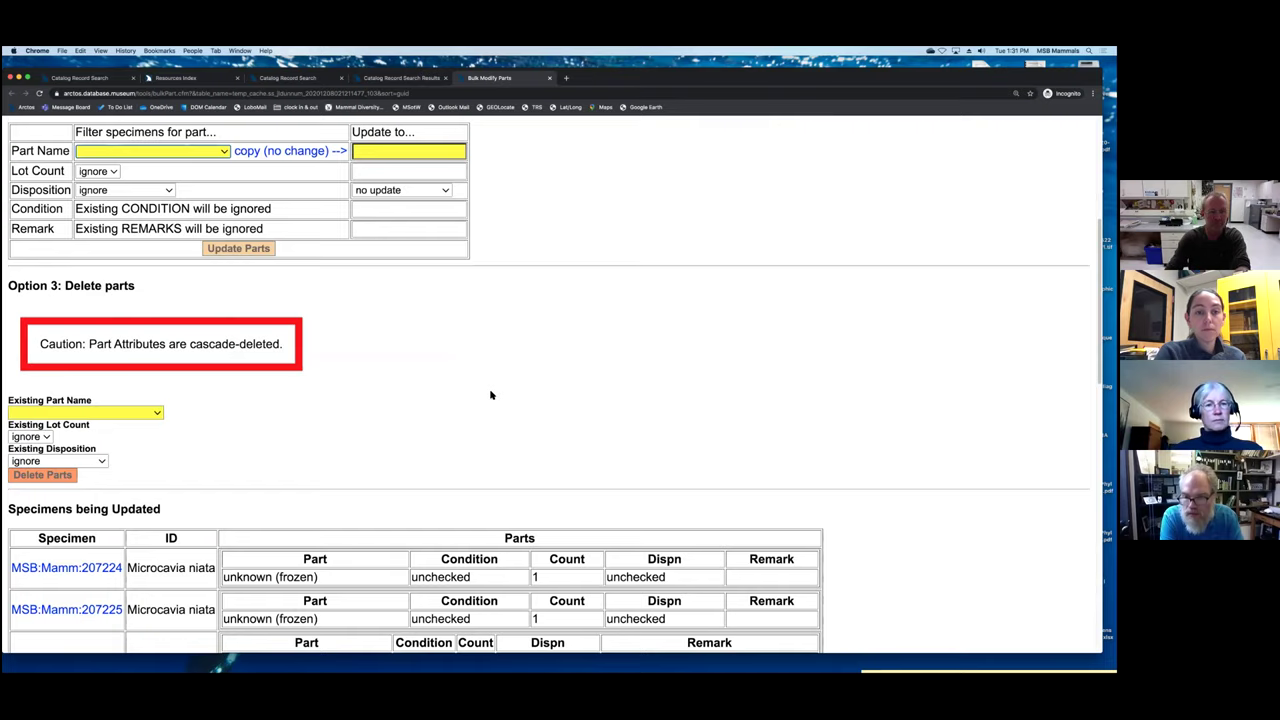
scroll(491, 395, up, 4)
scroll(491, 395, up, 4)
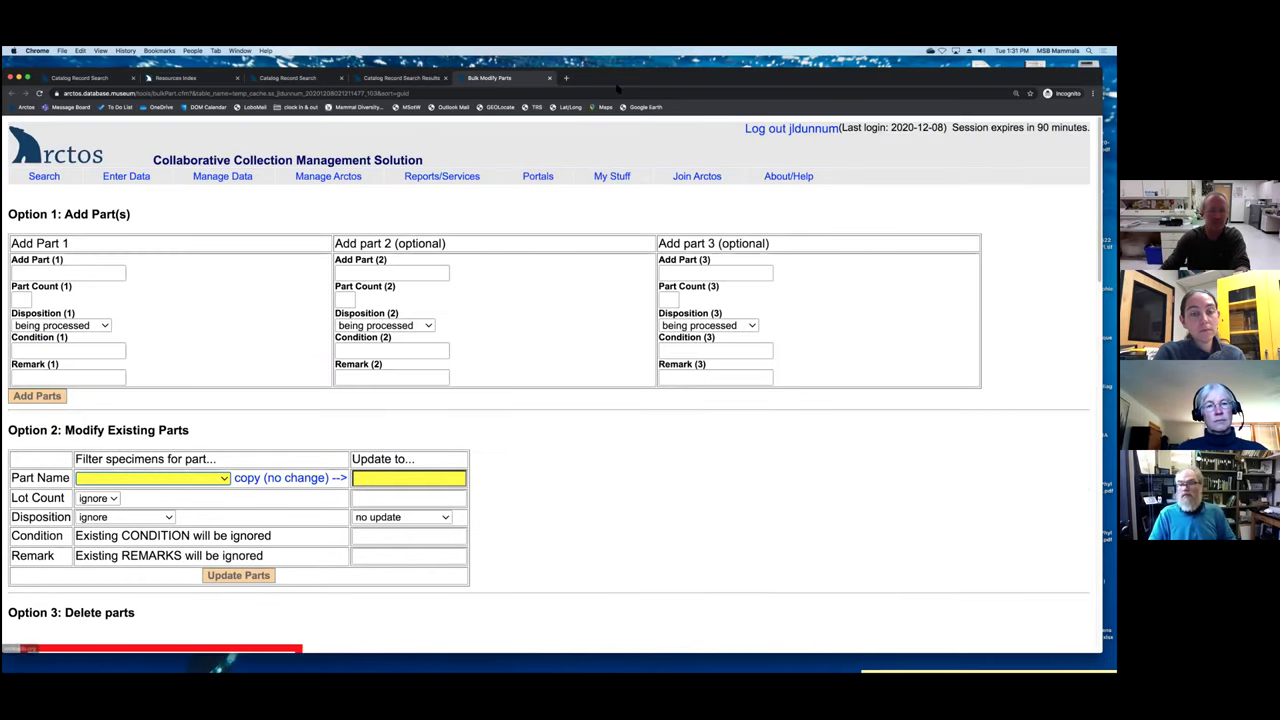
click(549, 78)
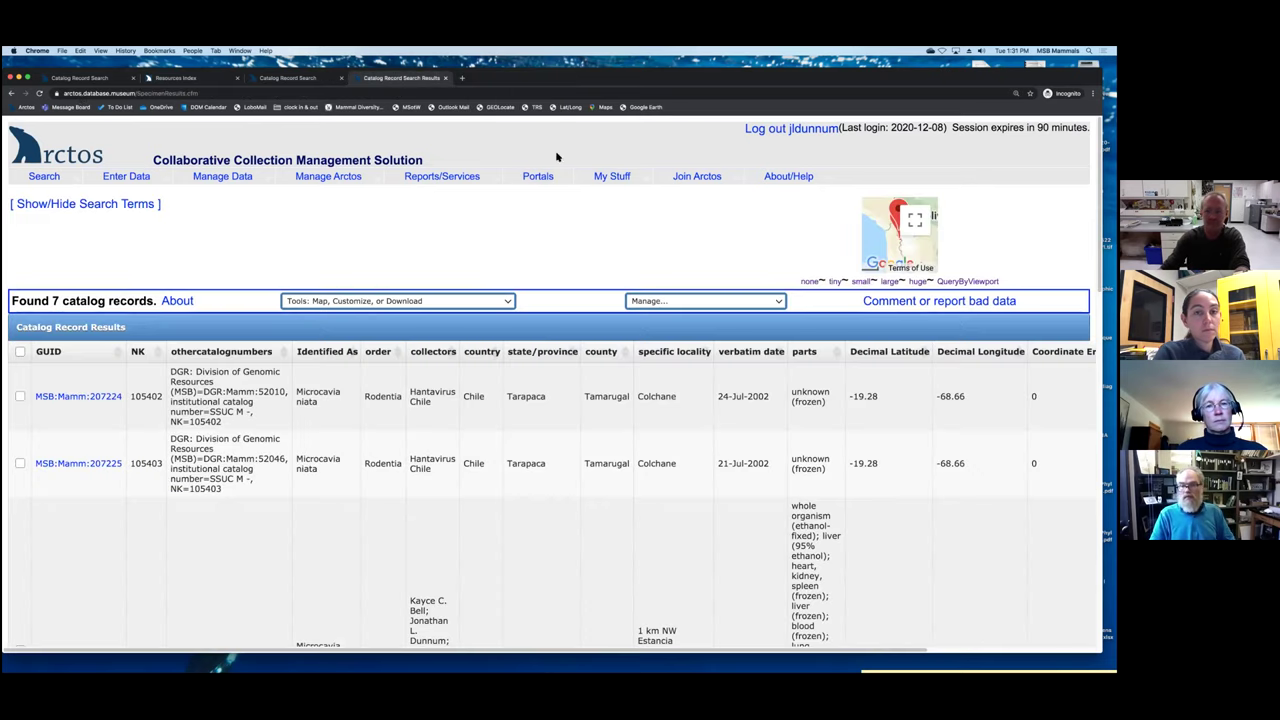
- Open the Arctos Report Printer for the found records using Print Any Report
click(679, 302)
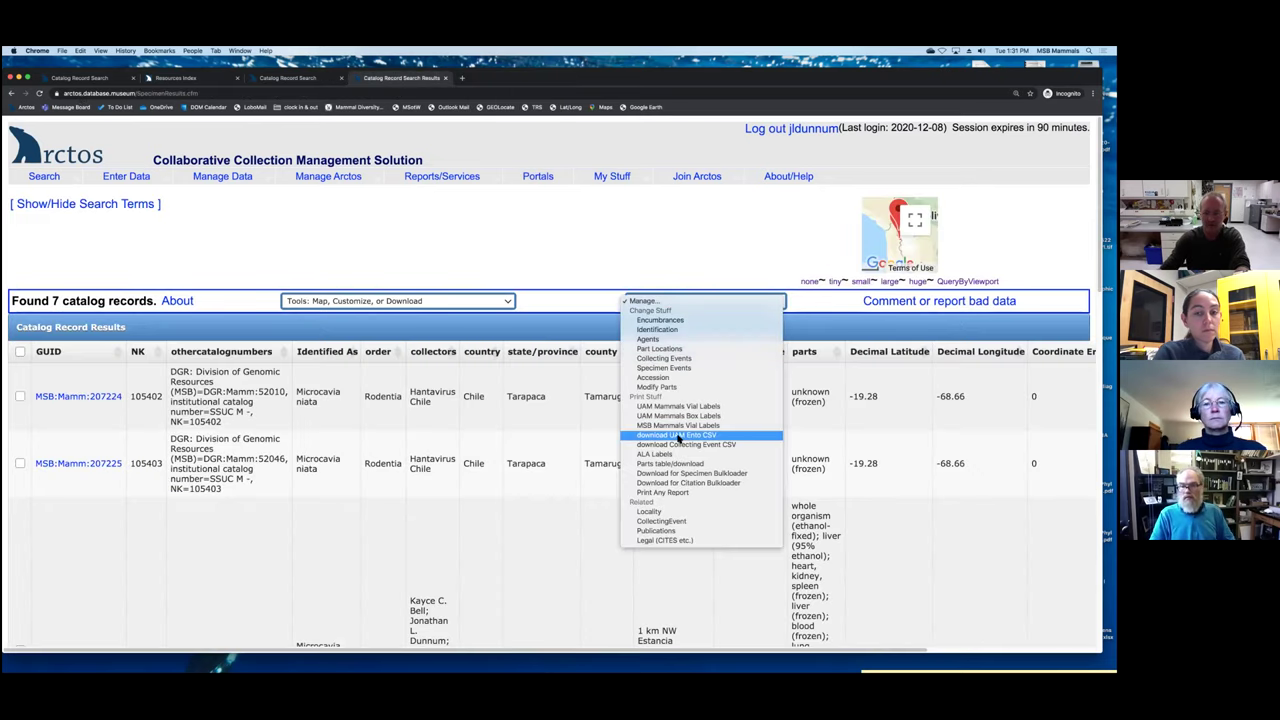
click(662, 492)
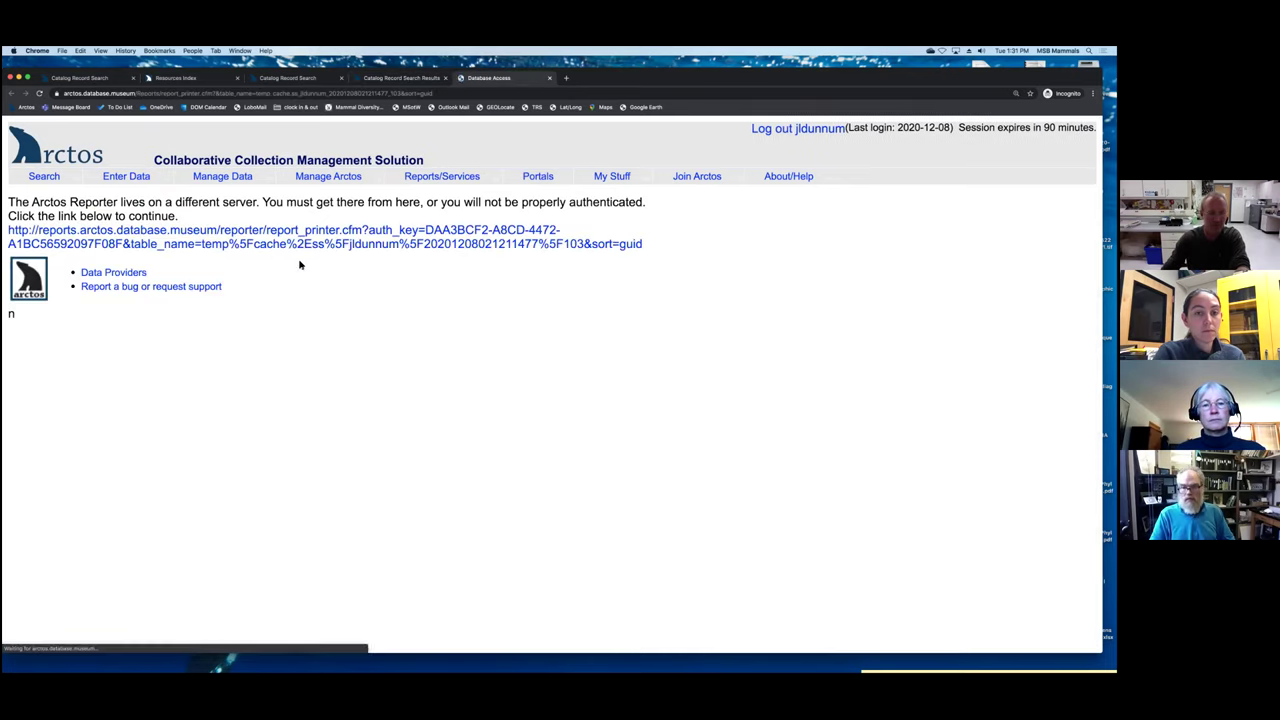
click(268, 240)
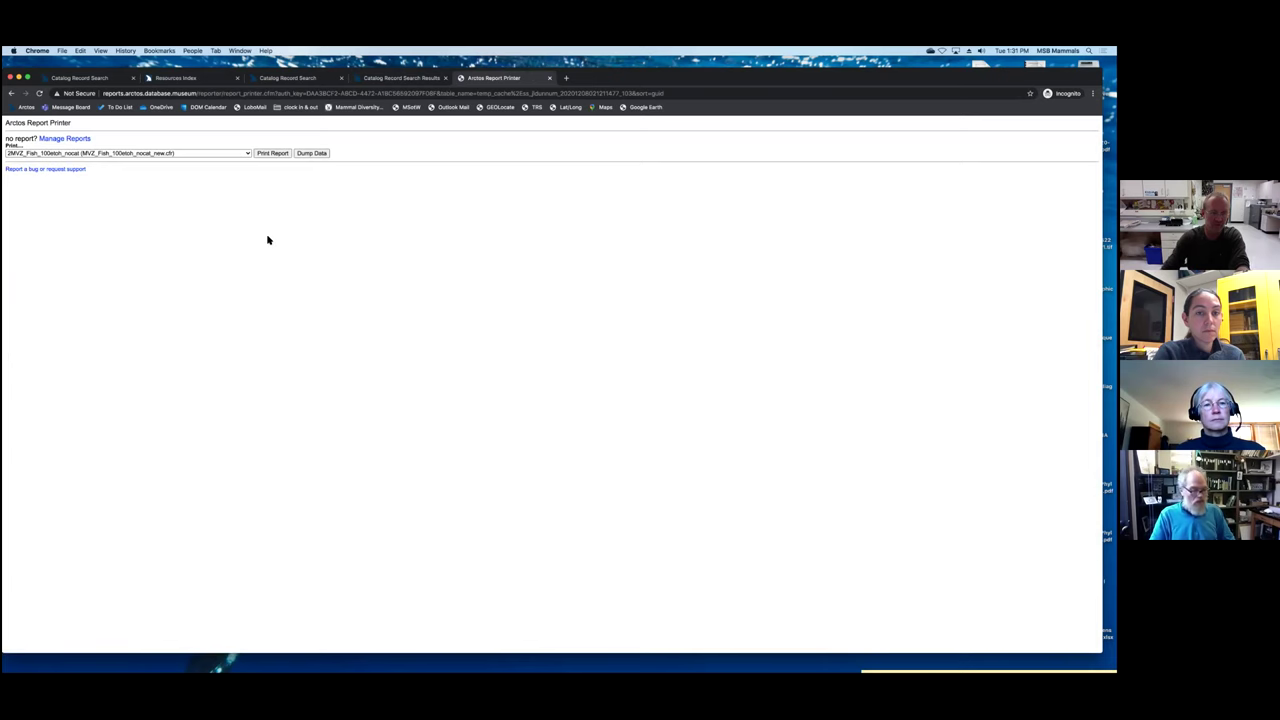
- Generate the MSB_Mamm_large_label report for the records and close the report page
click(241, 154)
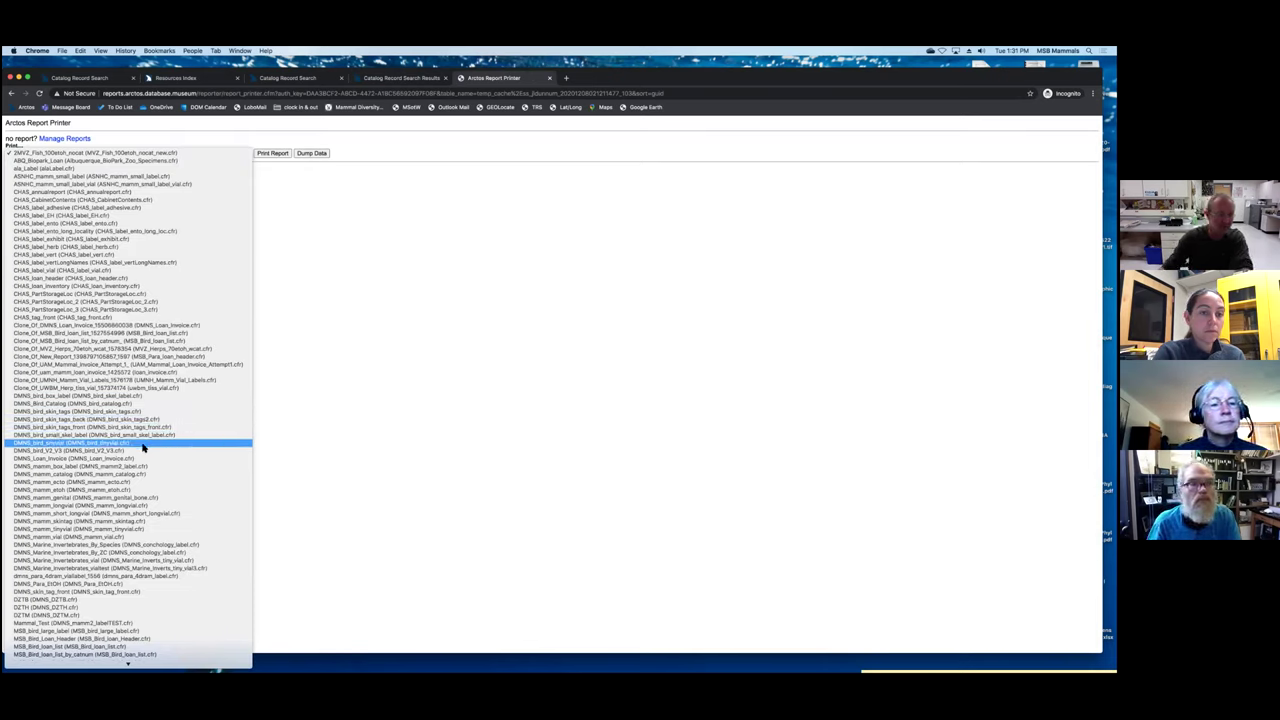
scroll(121, 453, down, 8)
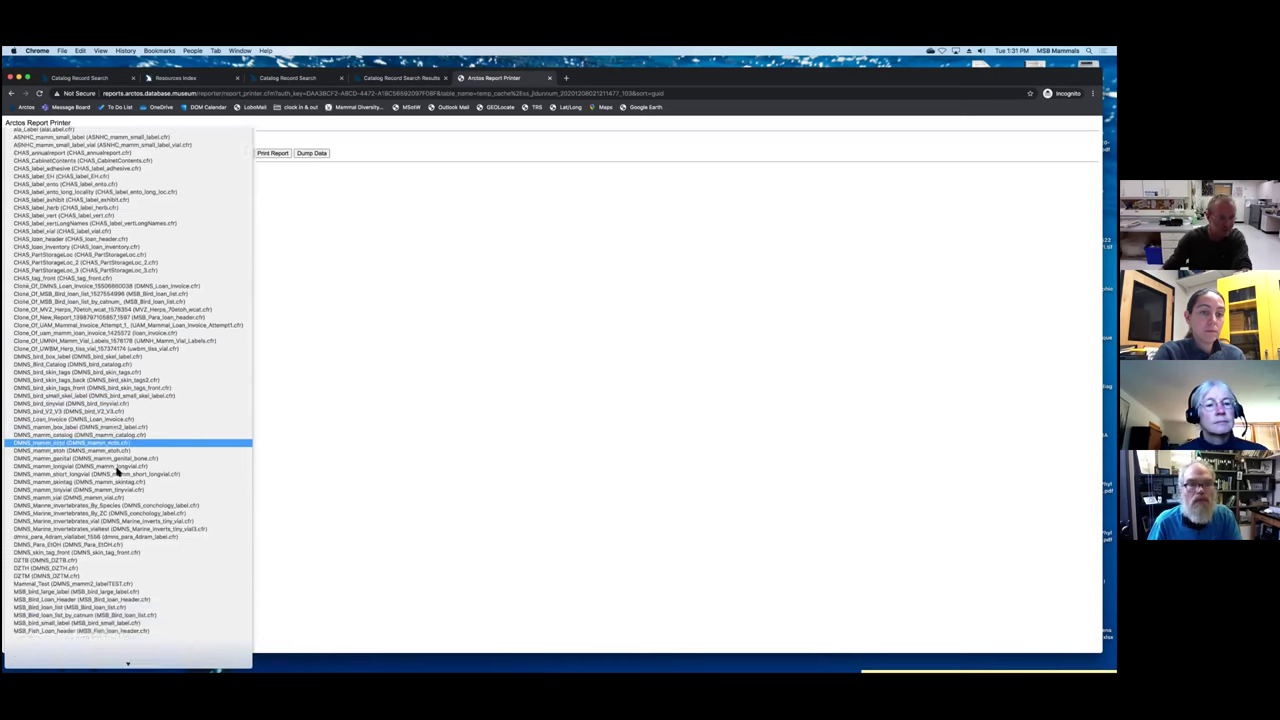
scroll(118, 471, down, 4)
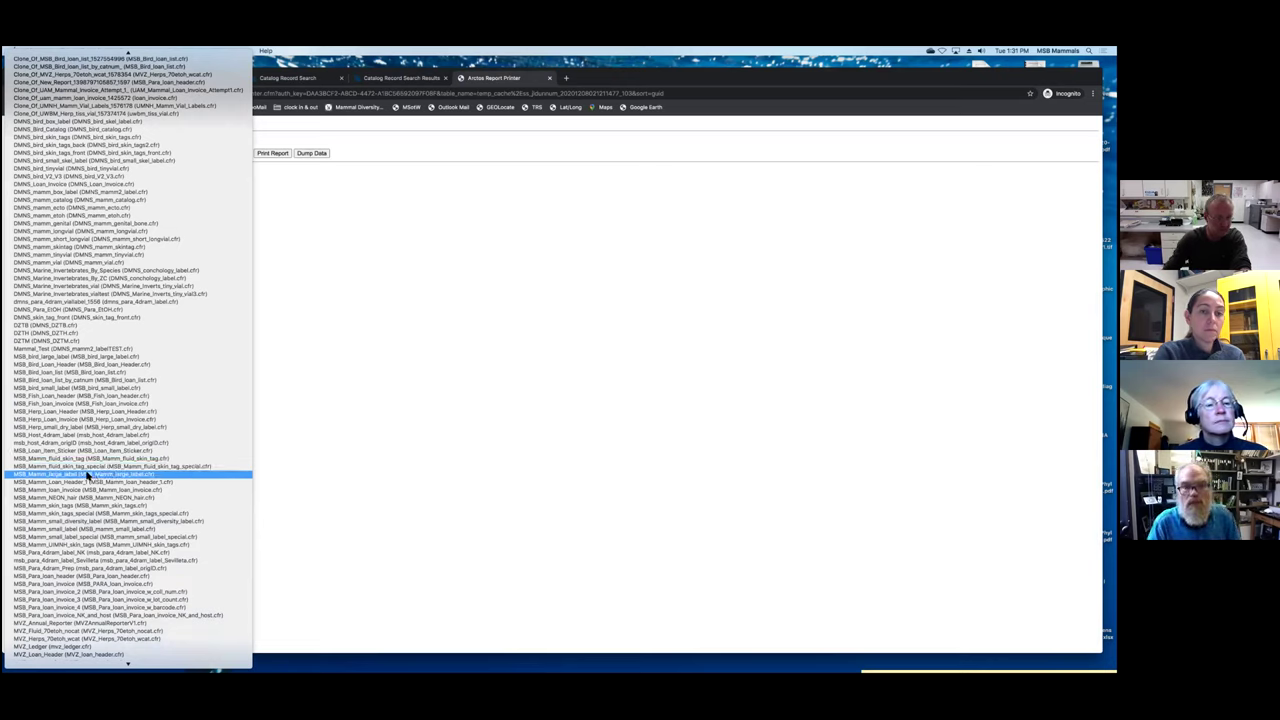
click(88, 477)
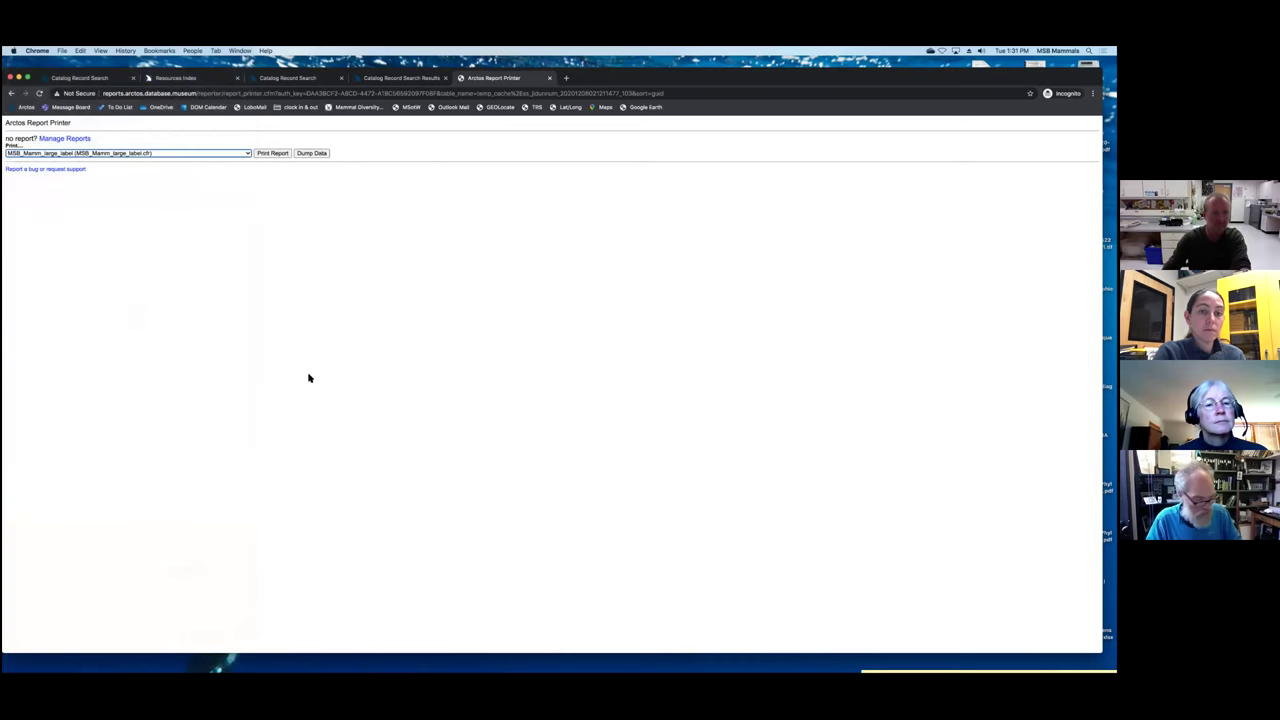
click(273, 153)
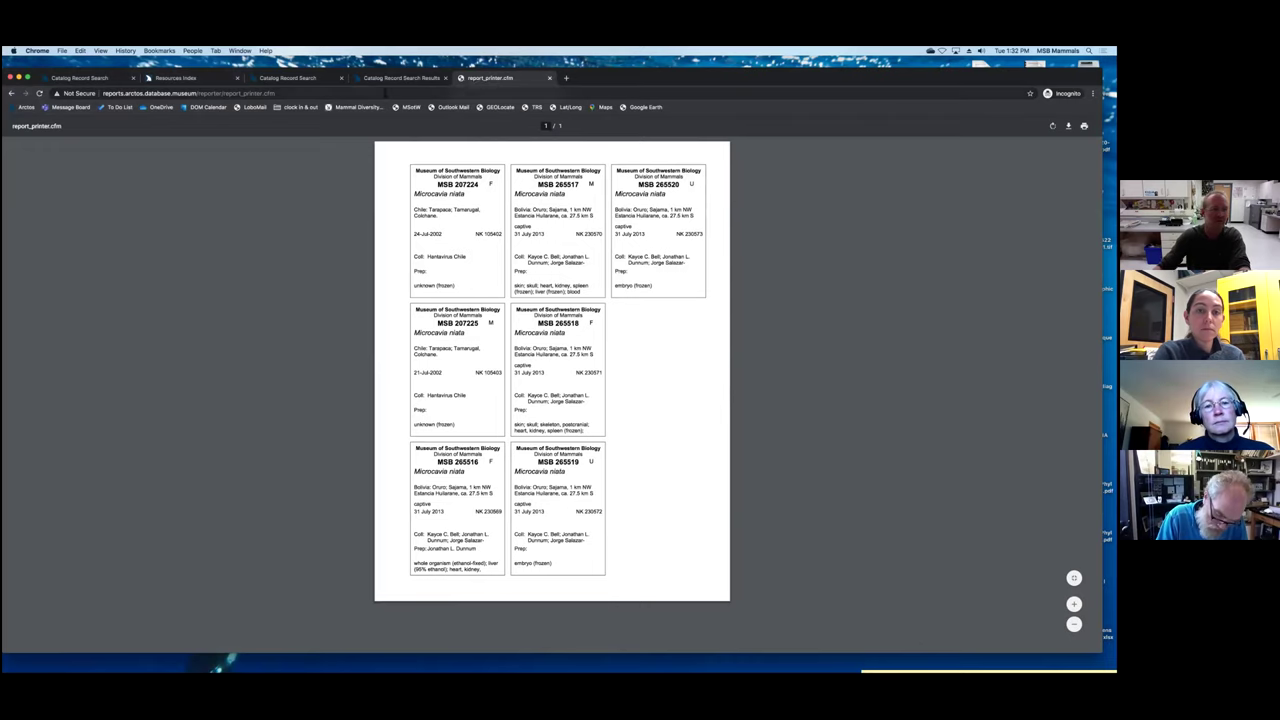
click(11, 93)
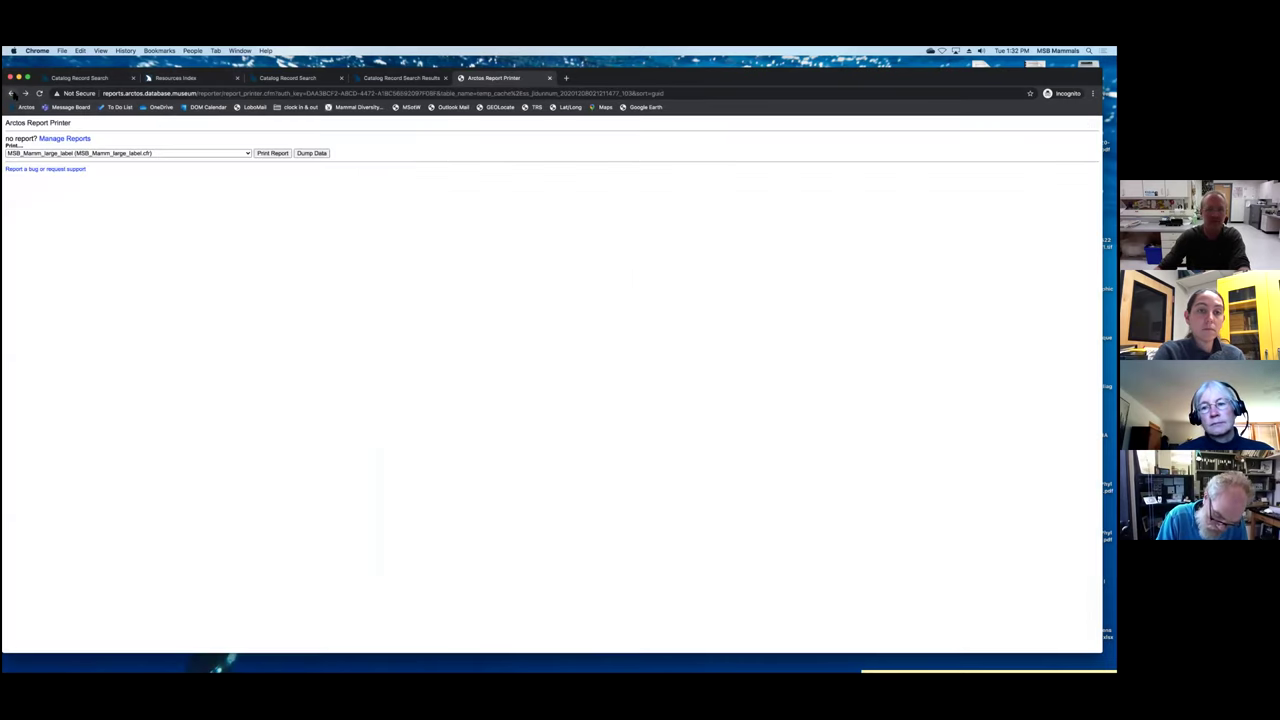
click(549, 78)
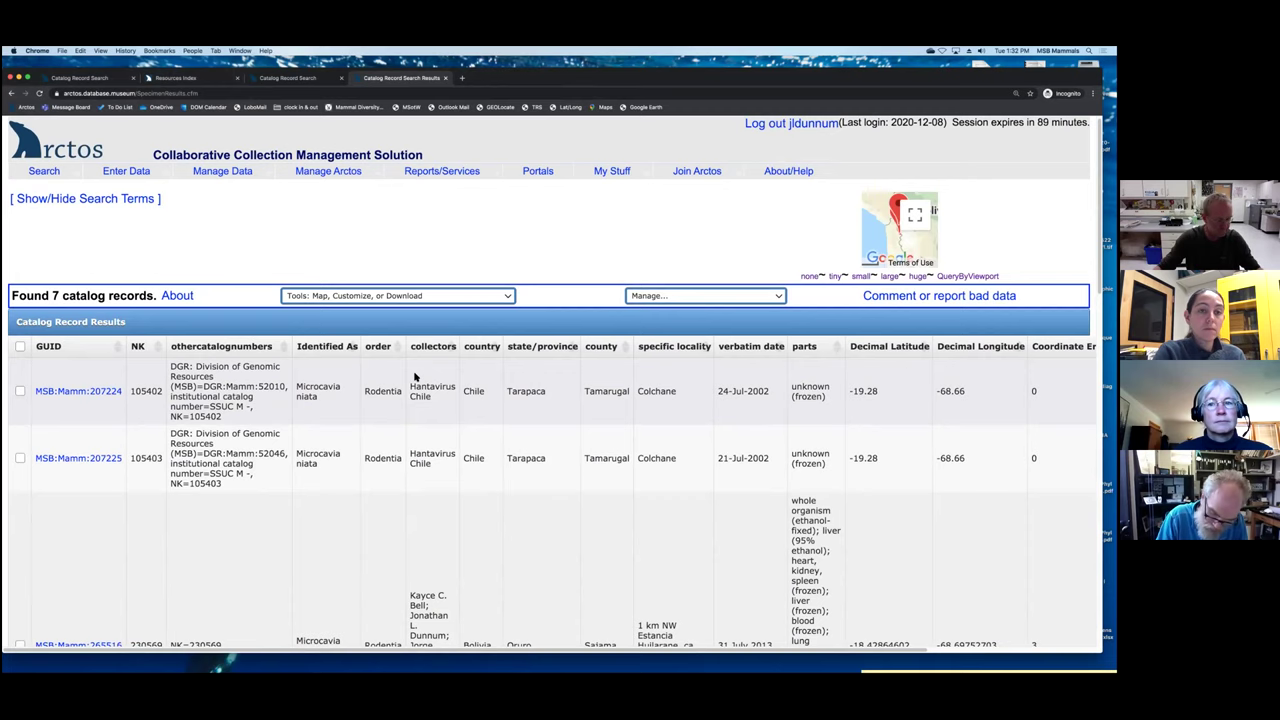
- Open catalog record MSB:Mamm:265516 from the results and review its identifications, collectors, location and attributes
scroll(345, 450, down, 1)
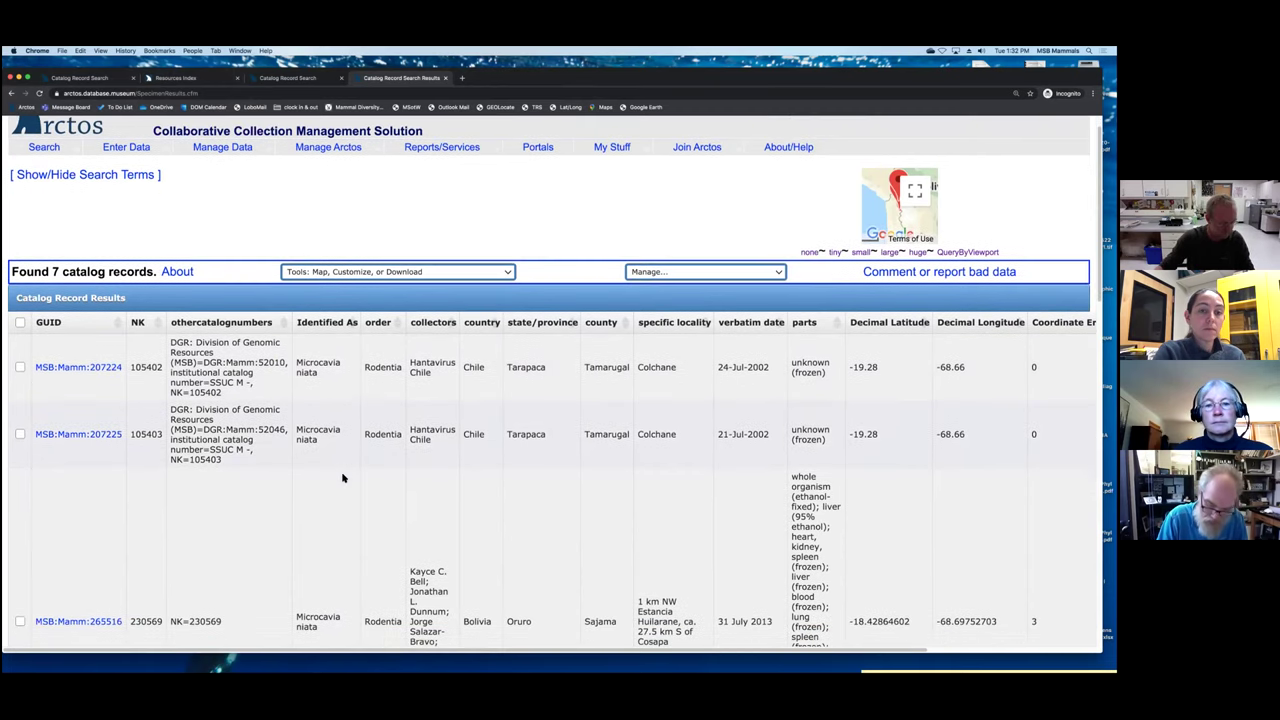
scroll(338, 478, down, 6)
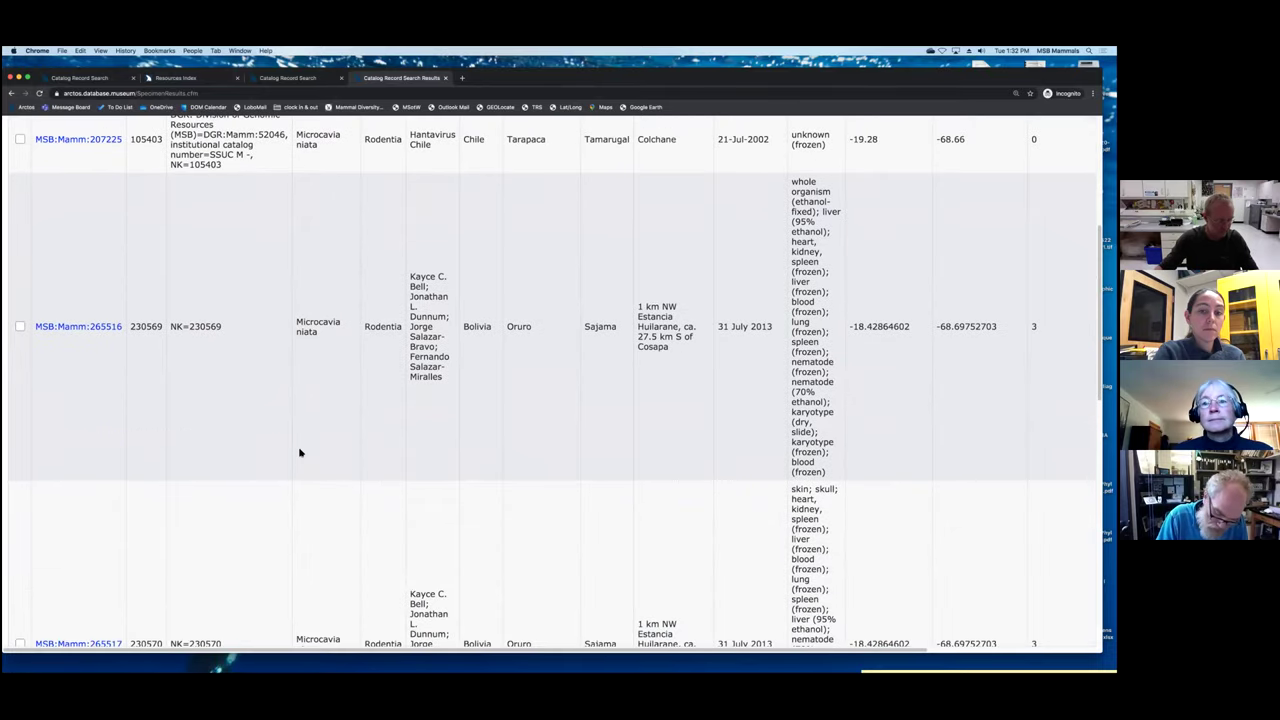
click(96, 327)
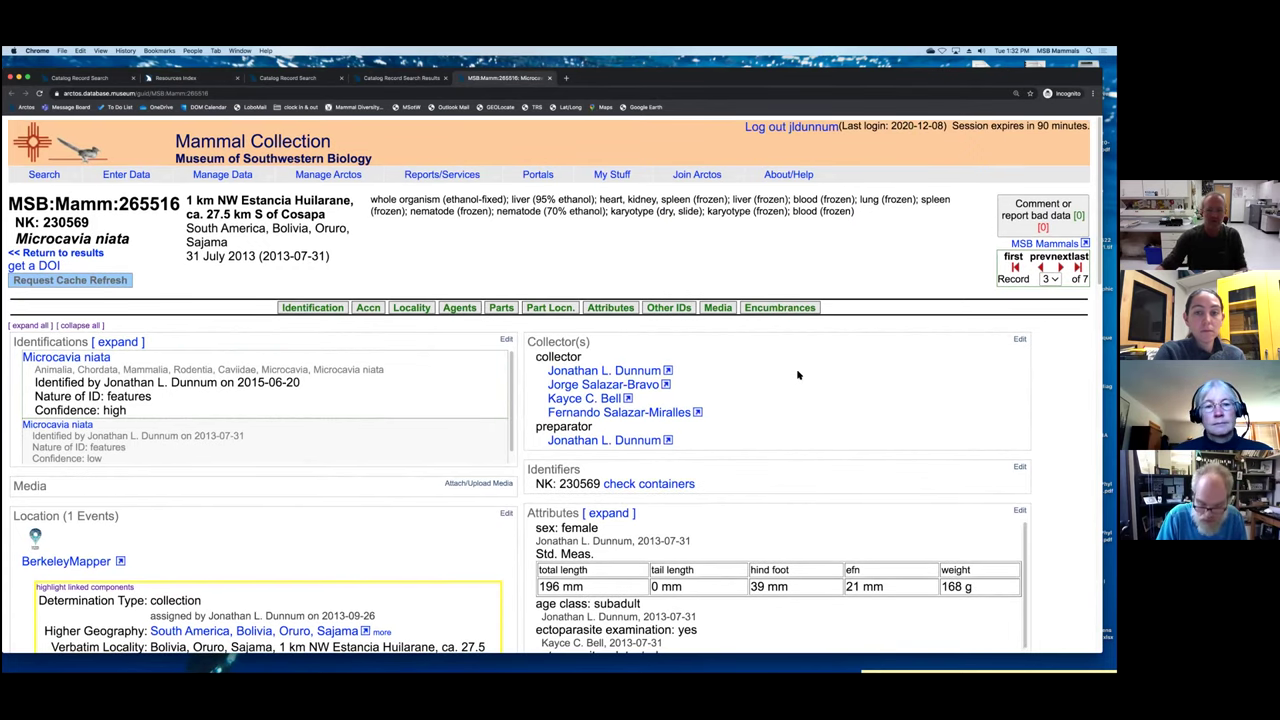
scroll(828, 375, down, 1)
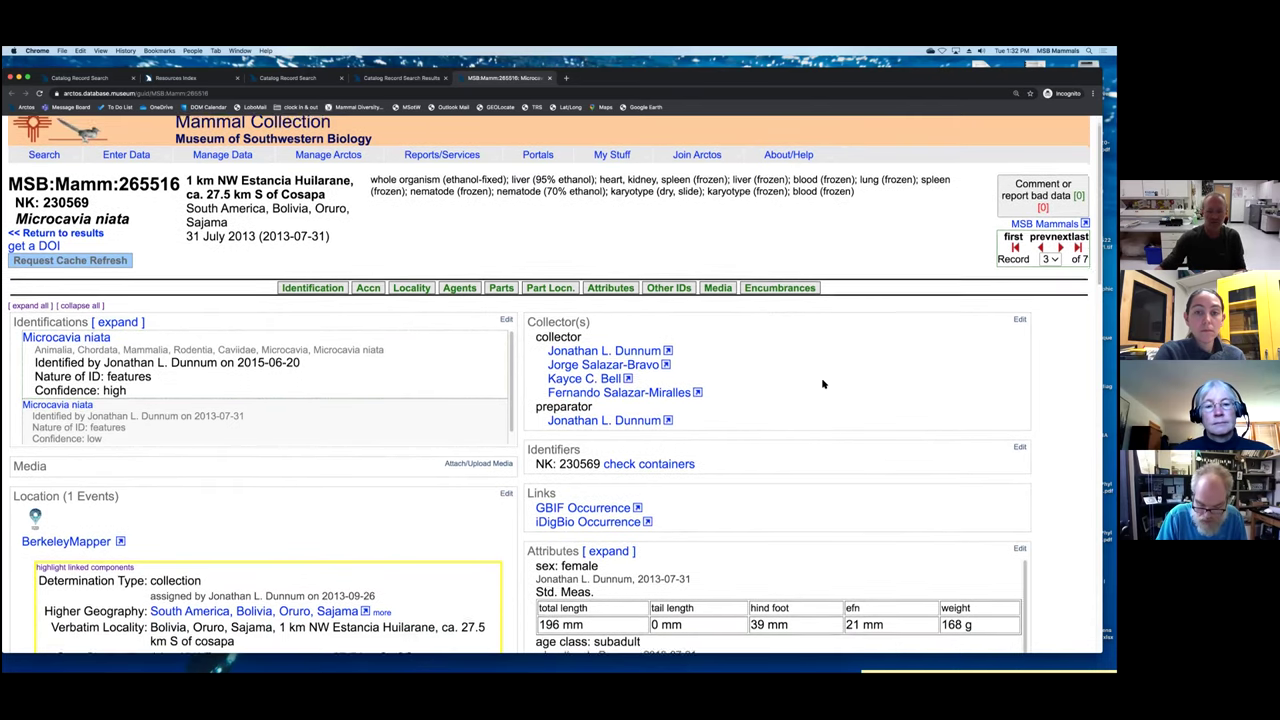
scroll(828, 375, down, 3)
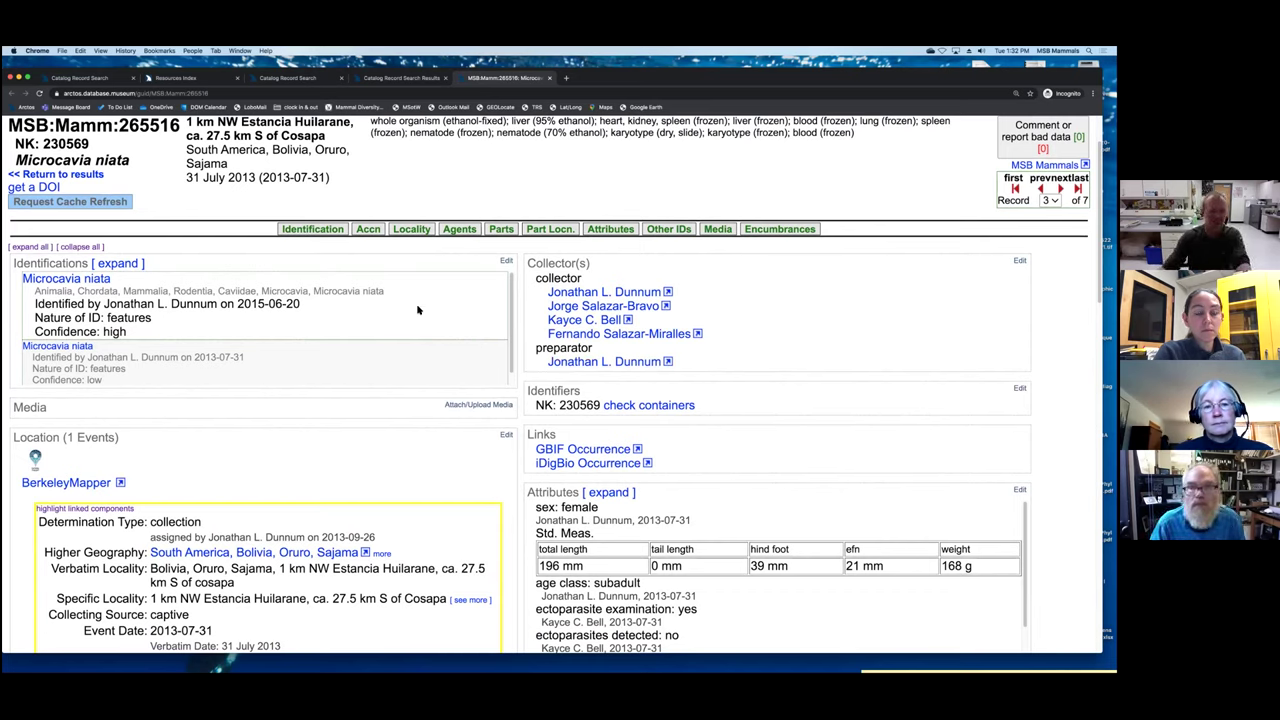
- Open the taxonomy details for Microcavia niata and review the validator results, specimen map and Arctos links
click(86, 283)
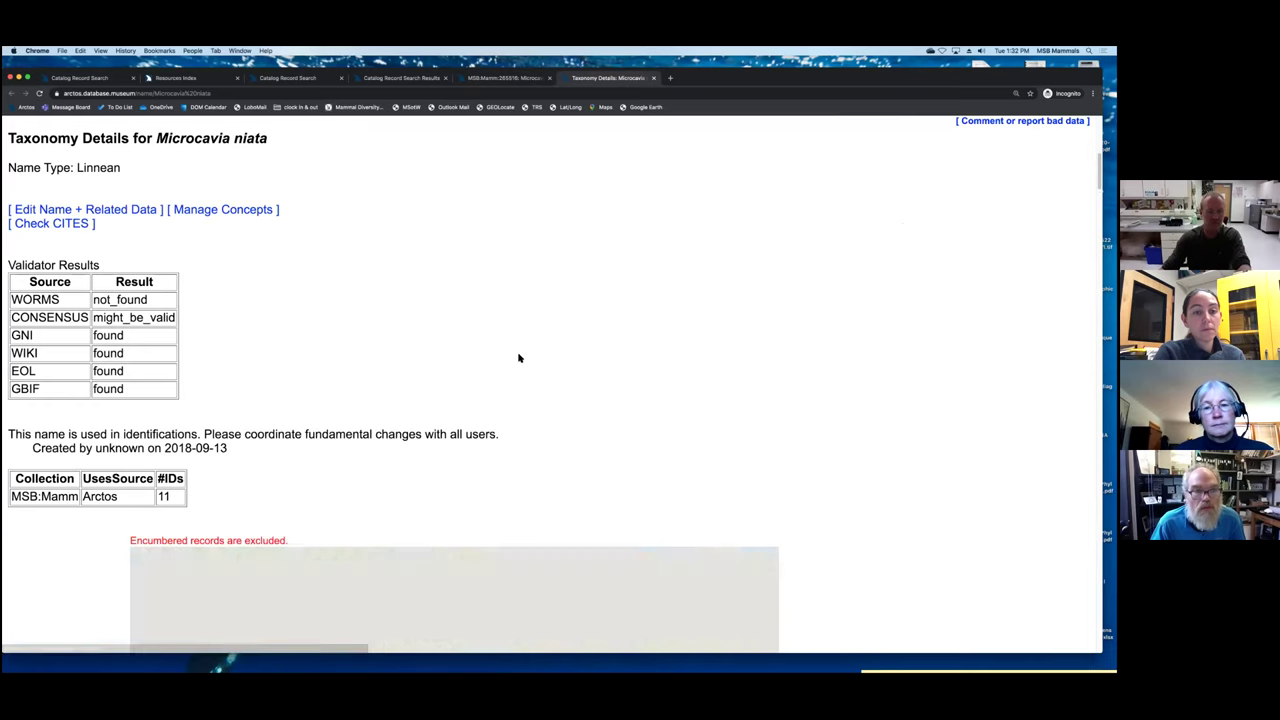
scroll(663, 360, down, 1)
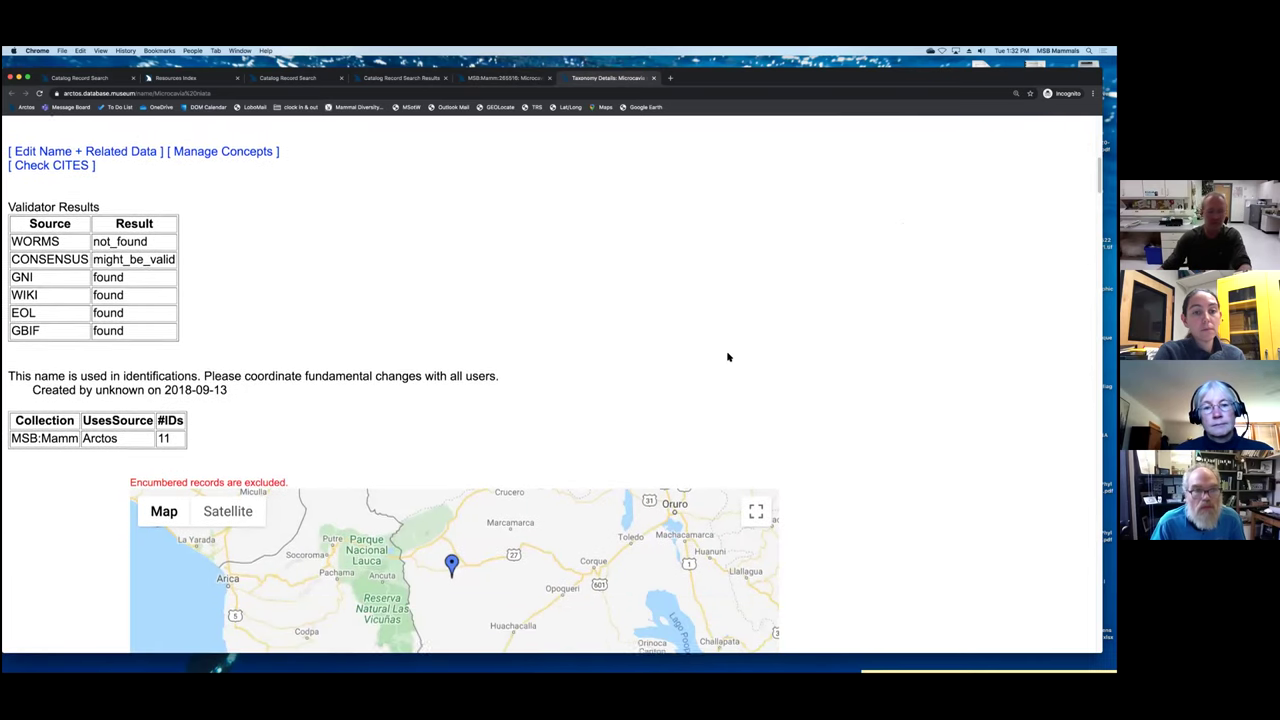
scroll(728, 357, down, 7)
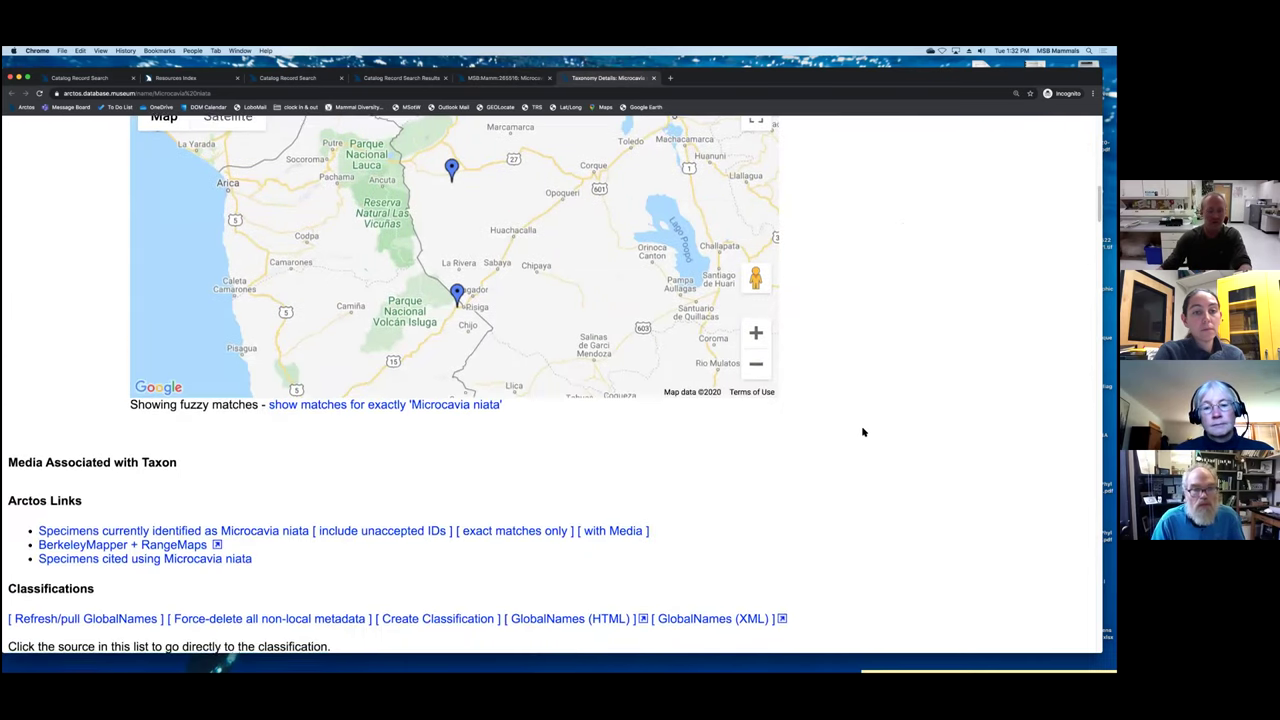
- Examine the Microcavia niata classifications from Arctos, Catalogue of Life, Freebase and GBIF Backbone Taxonomy
scroll(863, 432, down, 6)
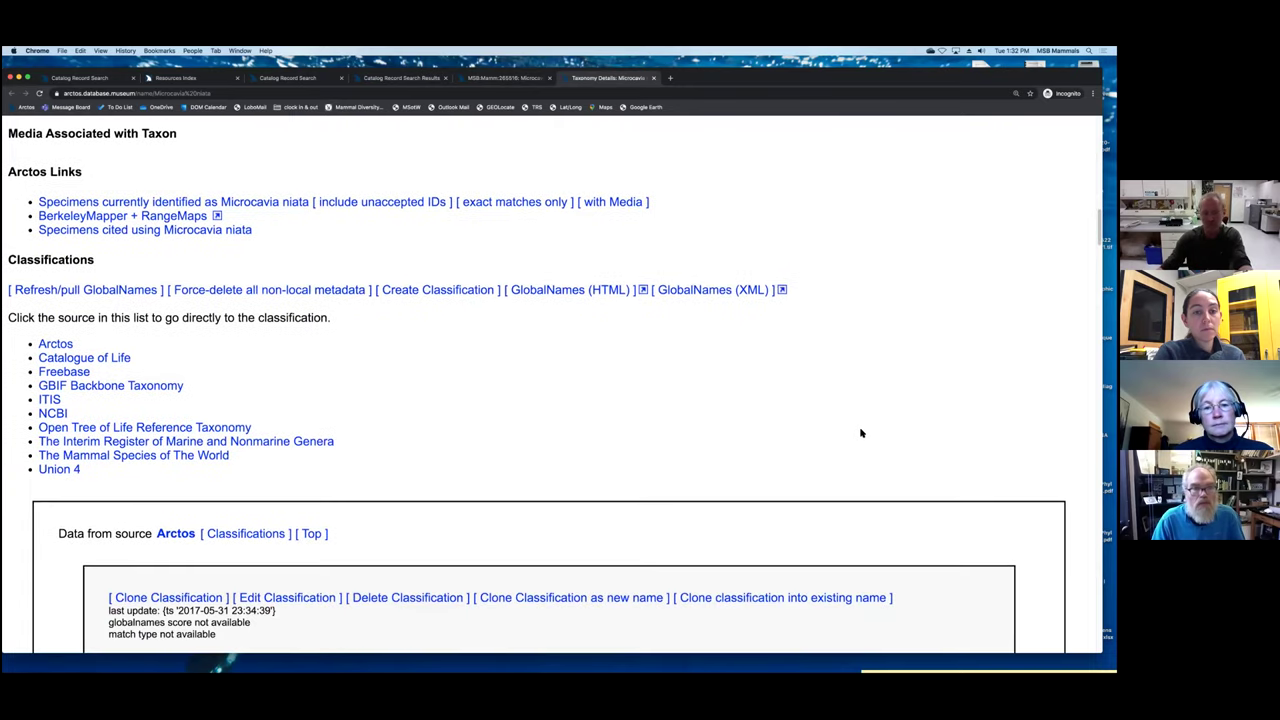
scroll(860, 432, down, 3)
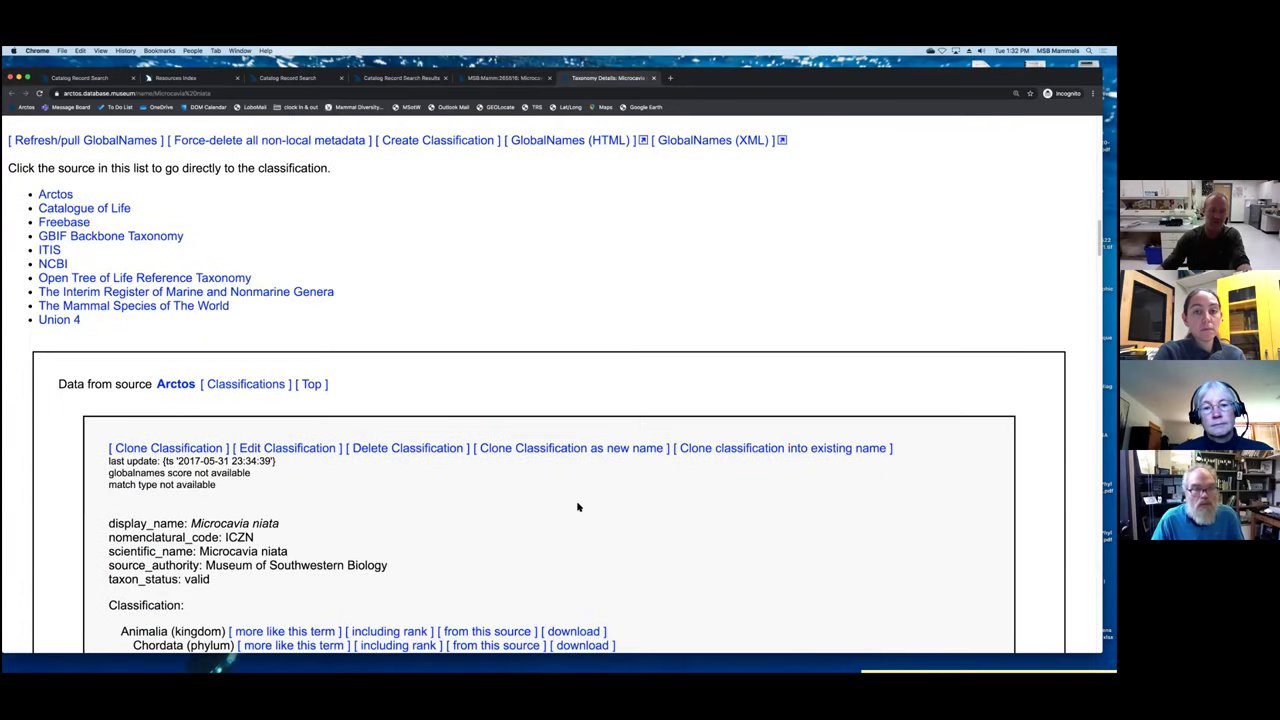
scroll(517, 505, down, 1)
scroll(535, 495, down, 7)
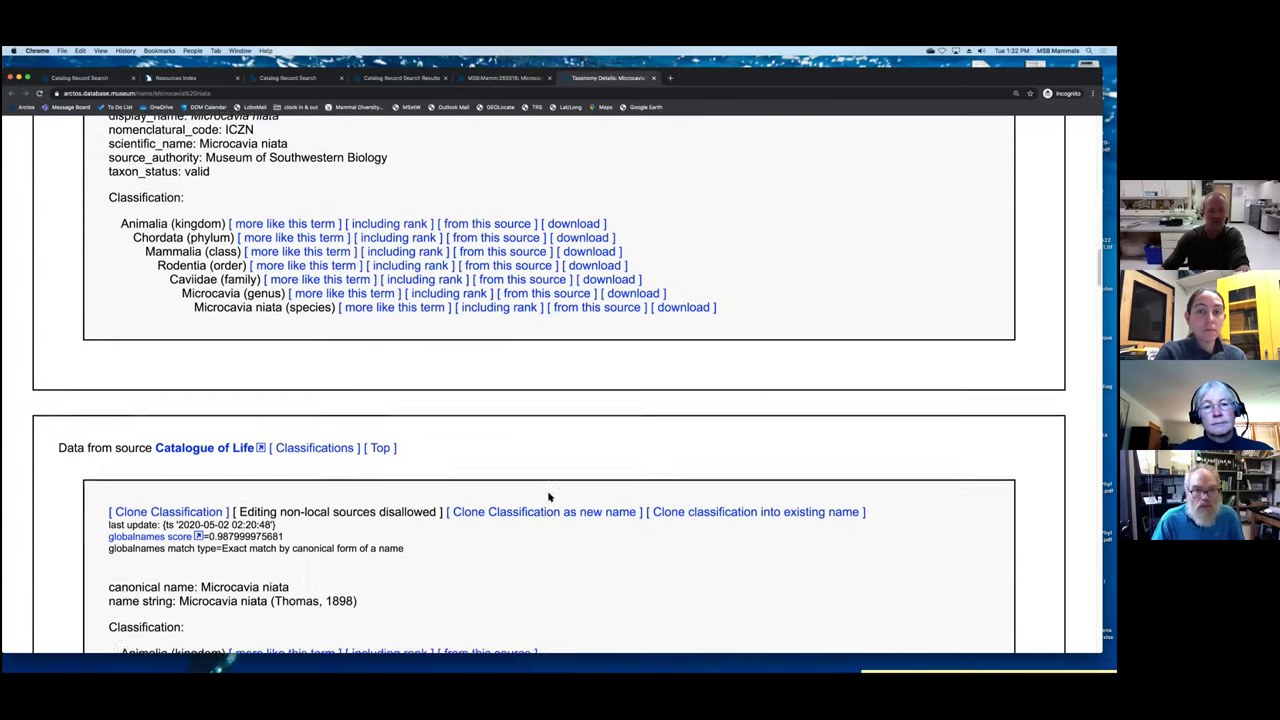
scroll(548, 497, down, 1)
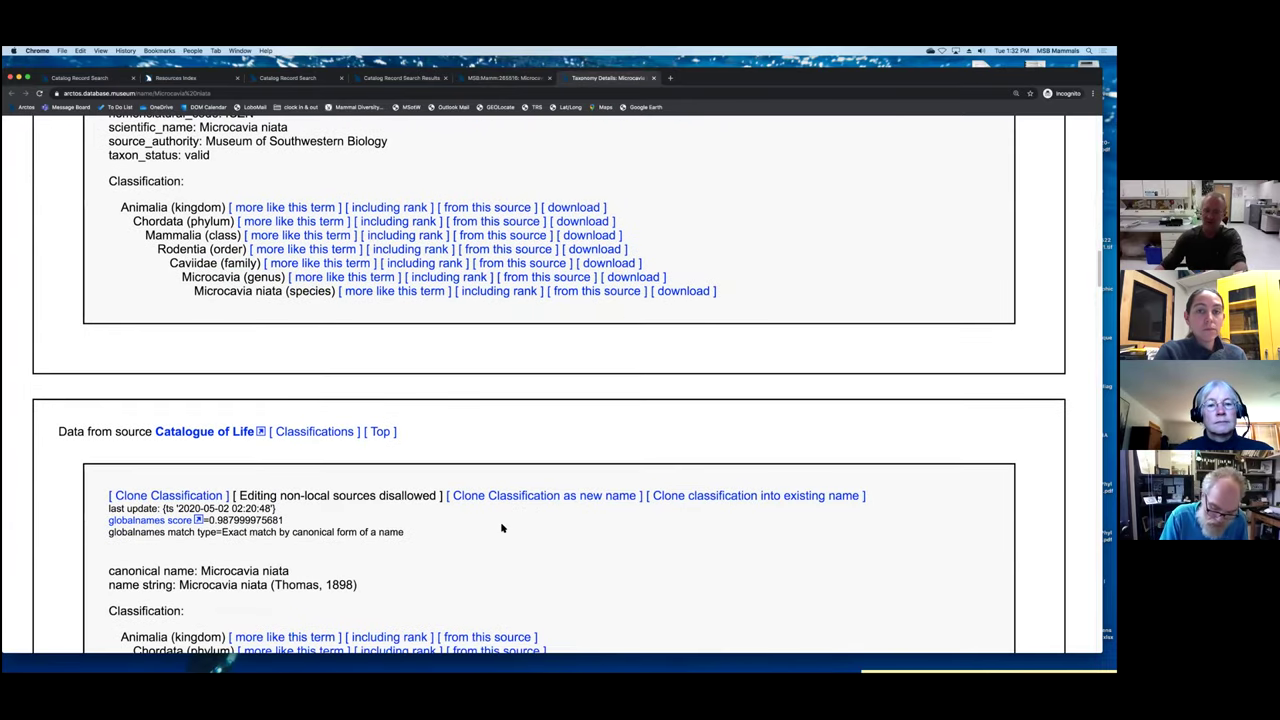
scroll(510, 526, down, 7)
scroll(549, 521, down, 6)
scroll(549, 521, down, 7)
scroll(558, 521, down, 2)
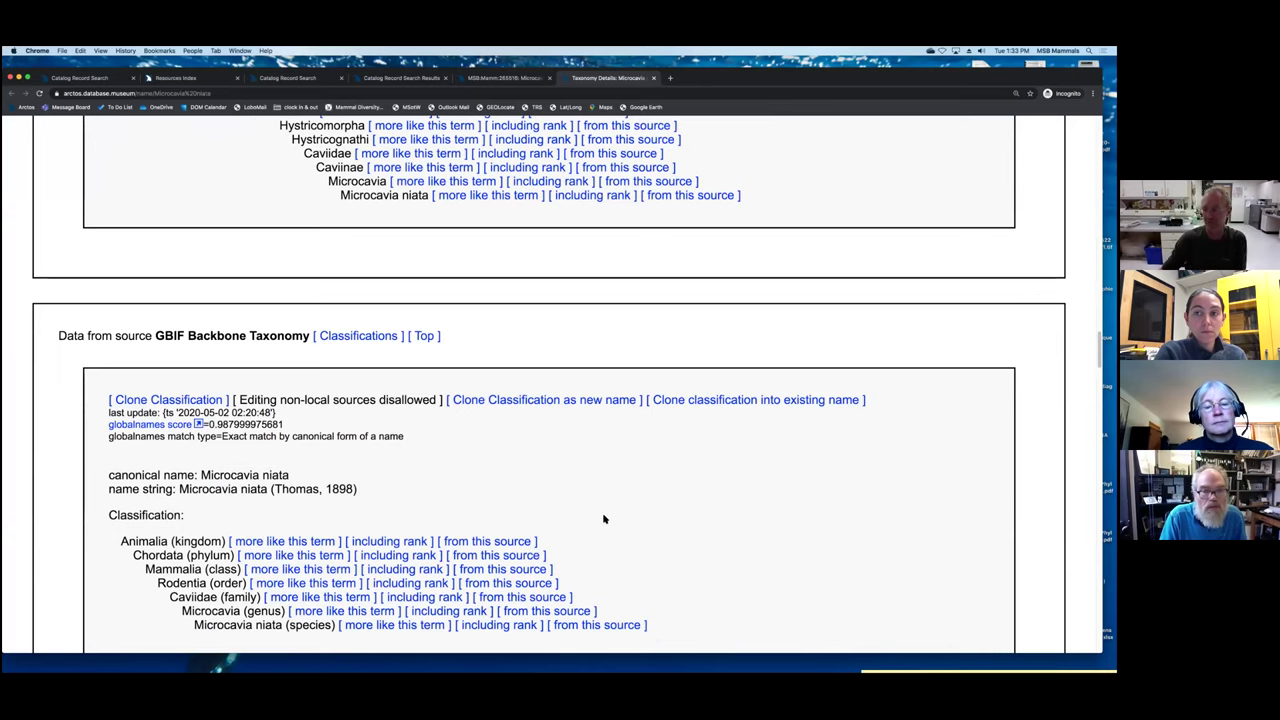
scroll(599, 506, up, 1)
scroll(597, 480, up, 5)
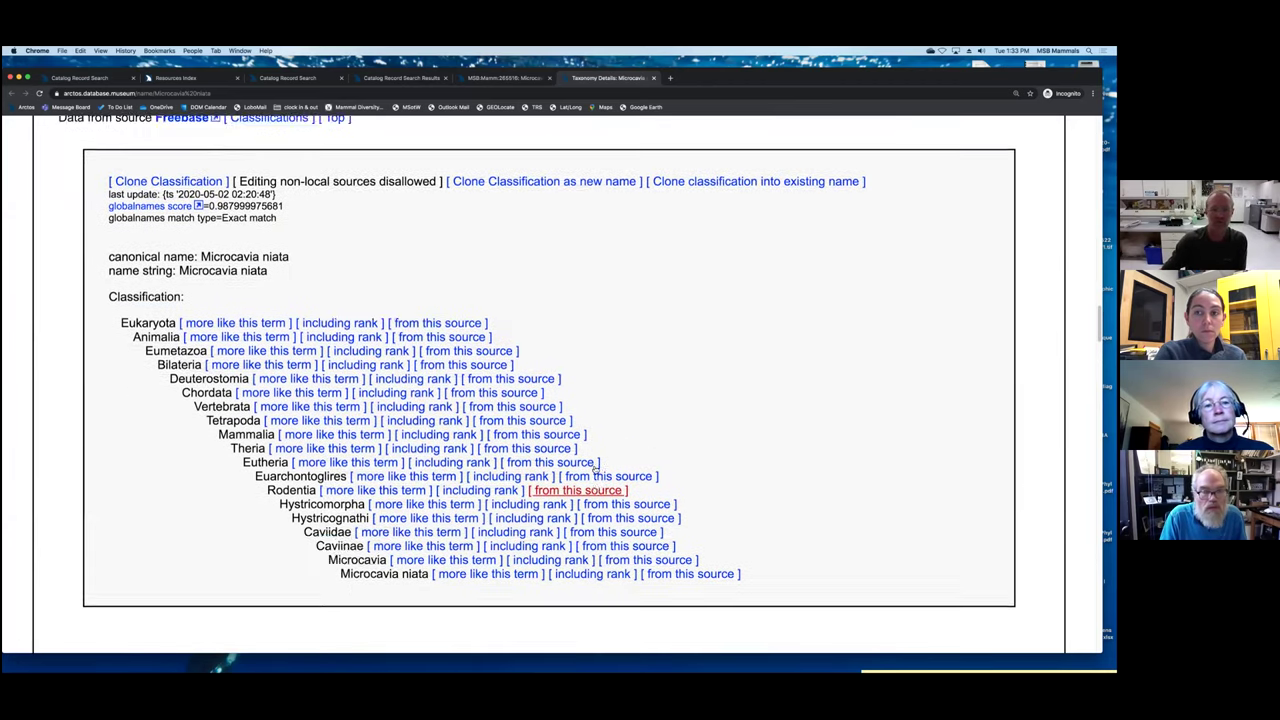
scroll(595, 466, up, 12)
scroll(591, 467, up, 5)
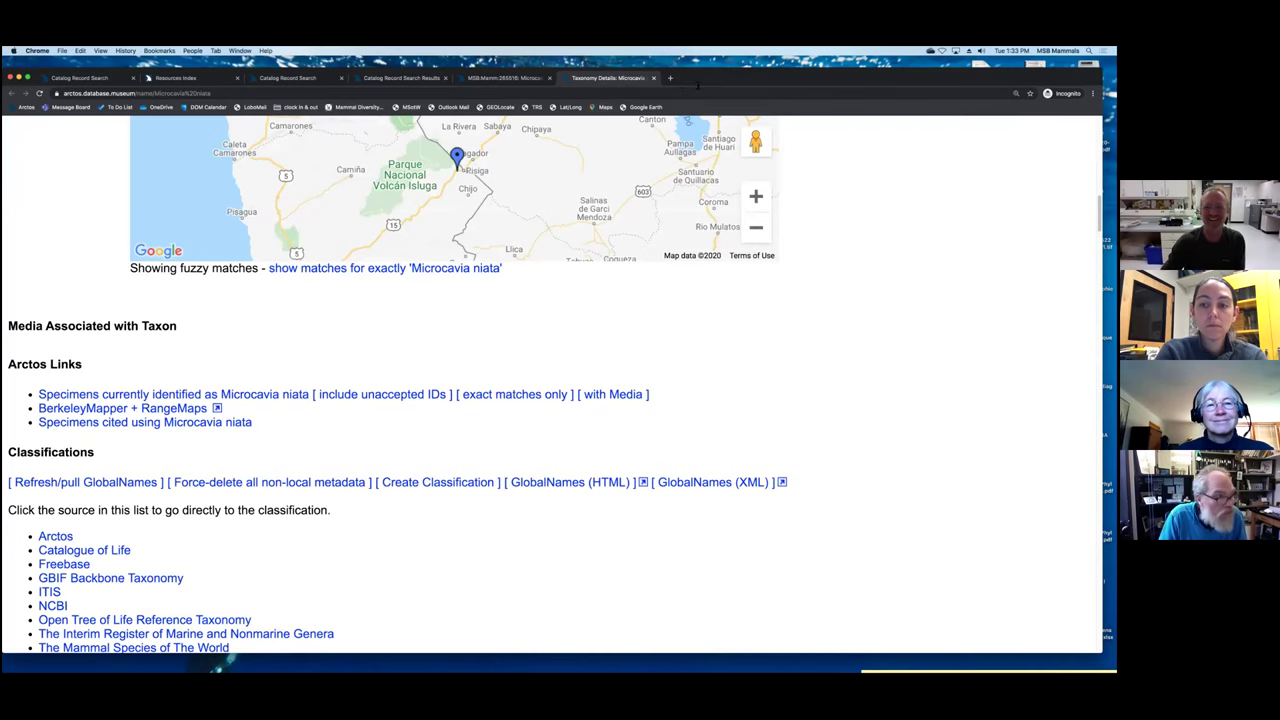
- Close the Microcavia niata taxonomy page and return to catalog record MSB:Mamm:265516
drag(731, 75, 731, 98)
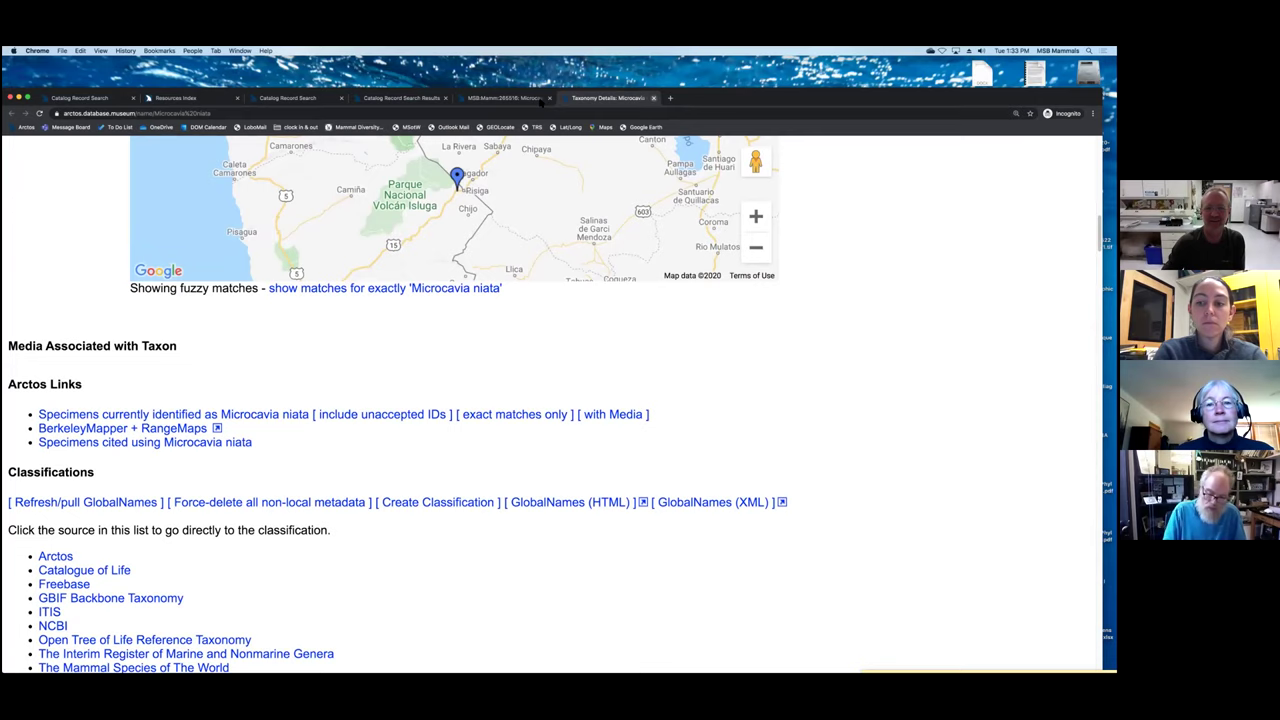
key(super+w)
scroll(340, 365, down, 1)
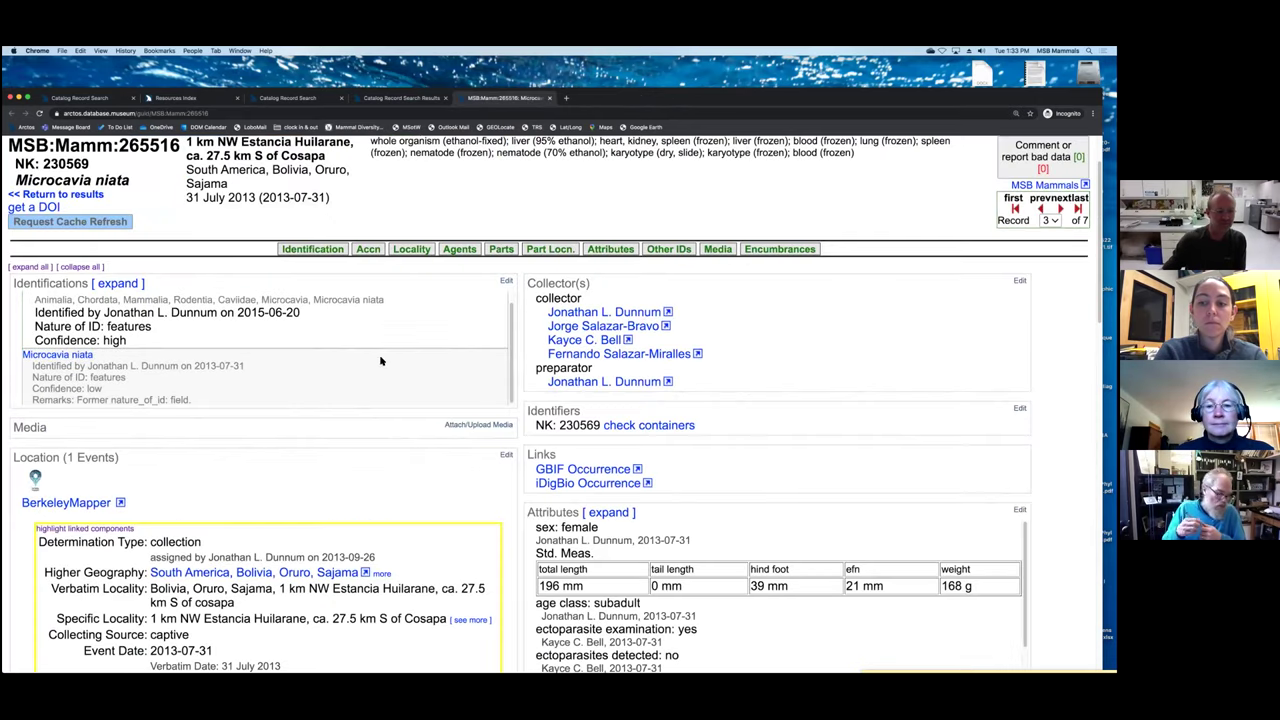
- Open the record's identification editor, review the Nature of ID options for the accepted determination, and close the editor without changes
click(506, 283)
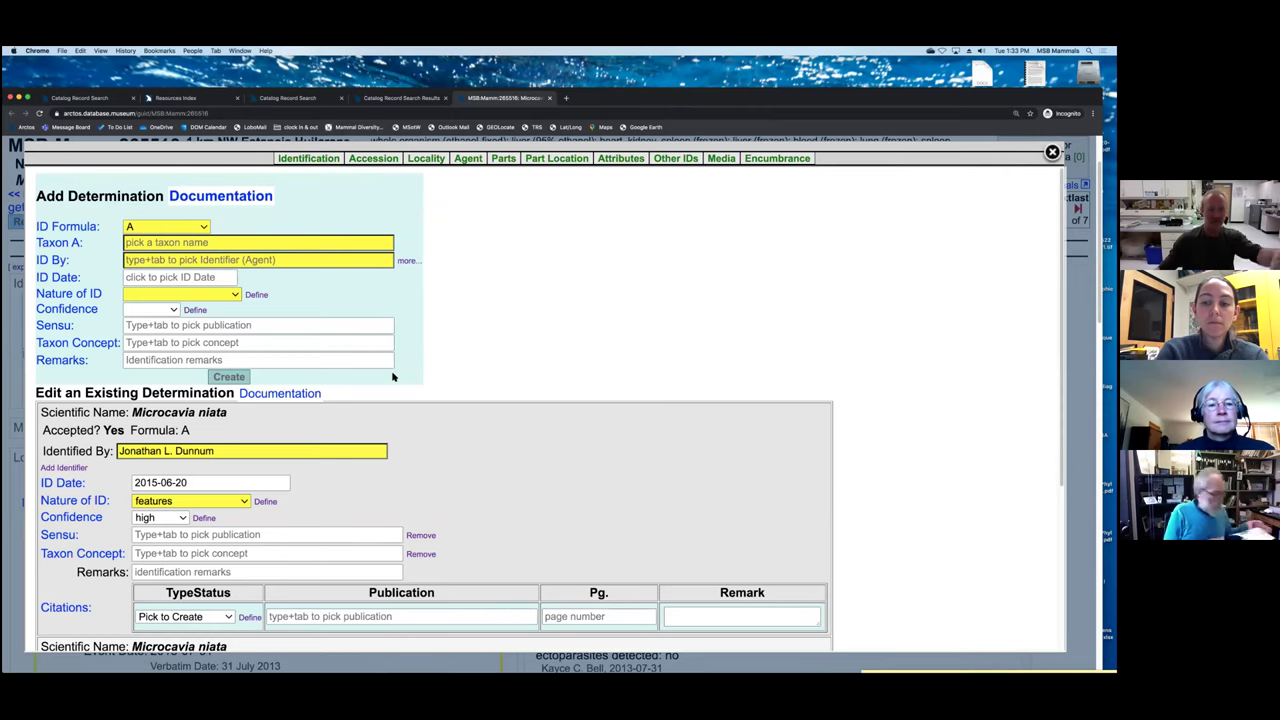
scroll(458, 342, down, 3)
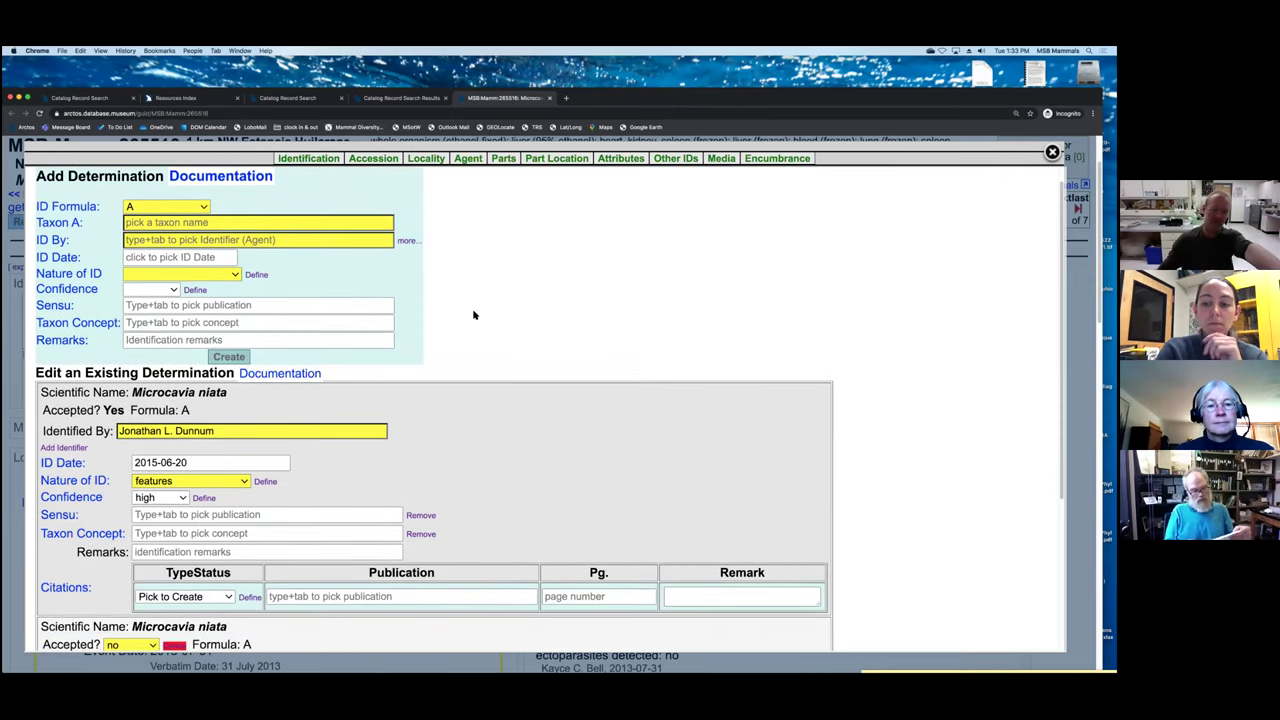
scroll(477, 308, down, 3)
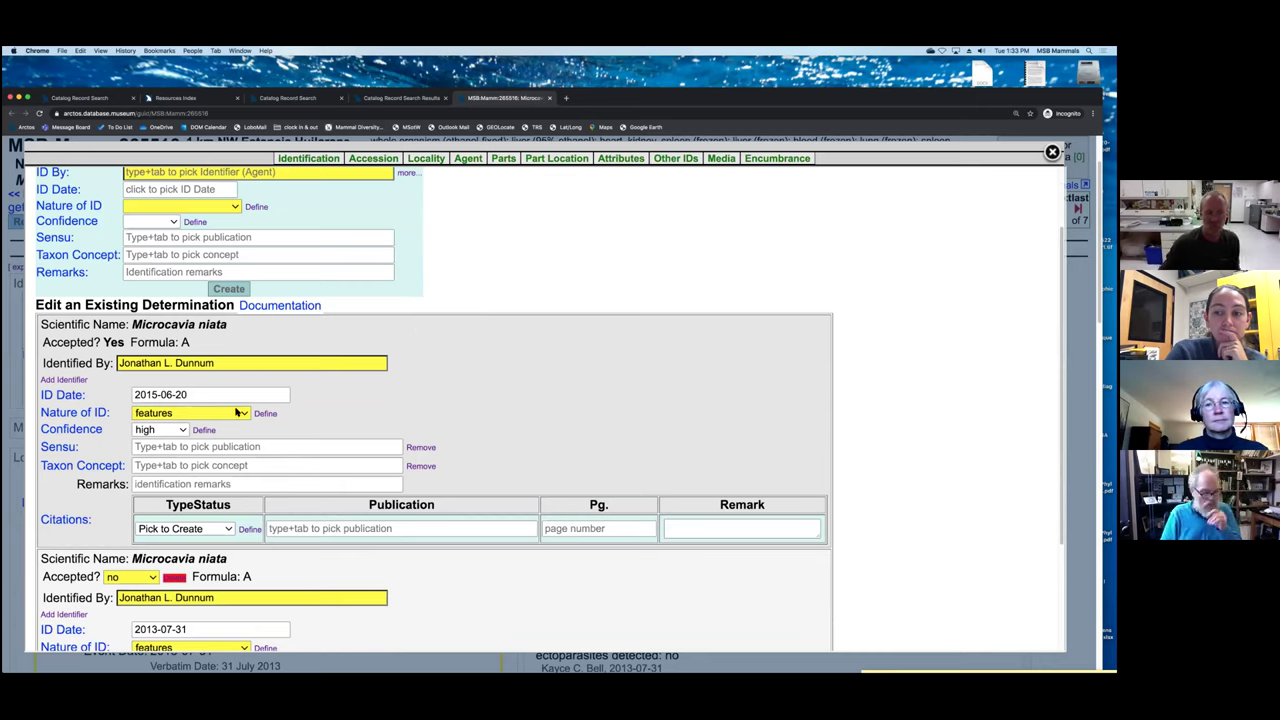
click(243, 413)
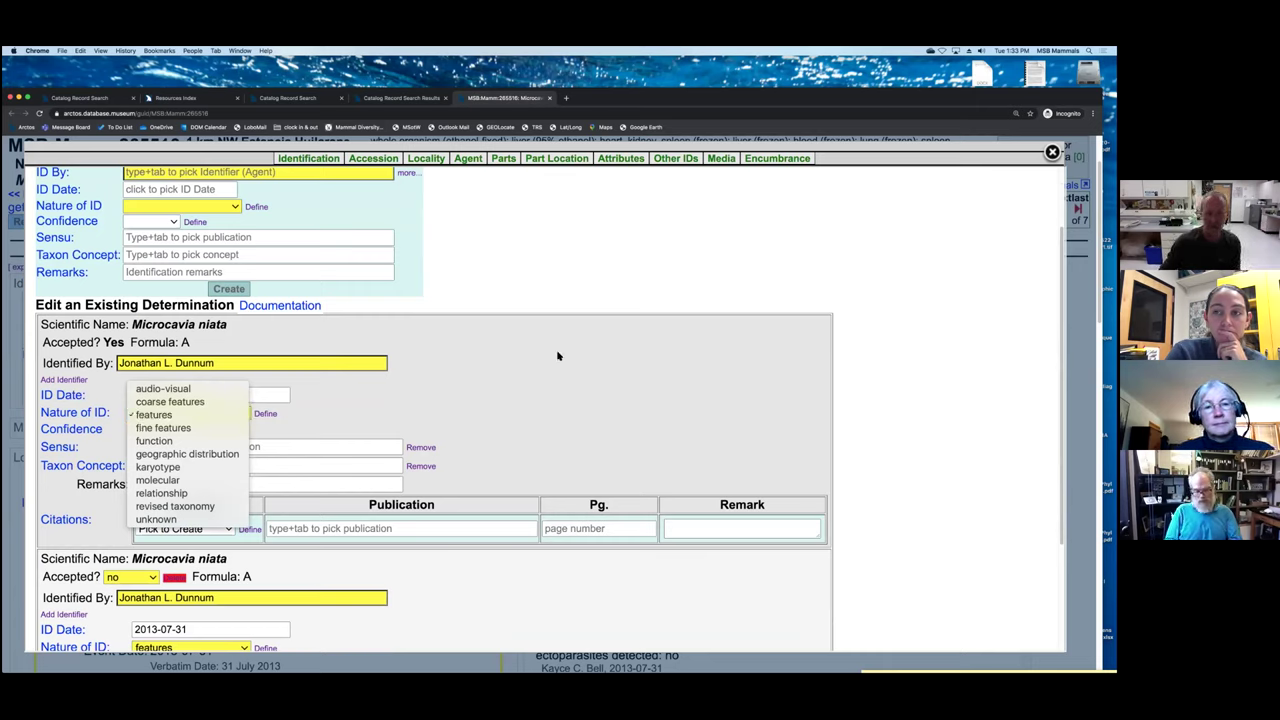
click(540, 279)
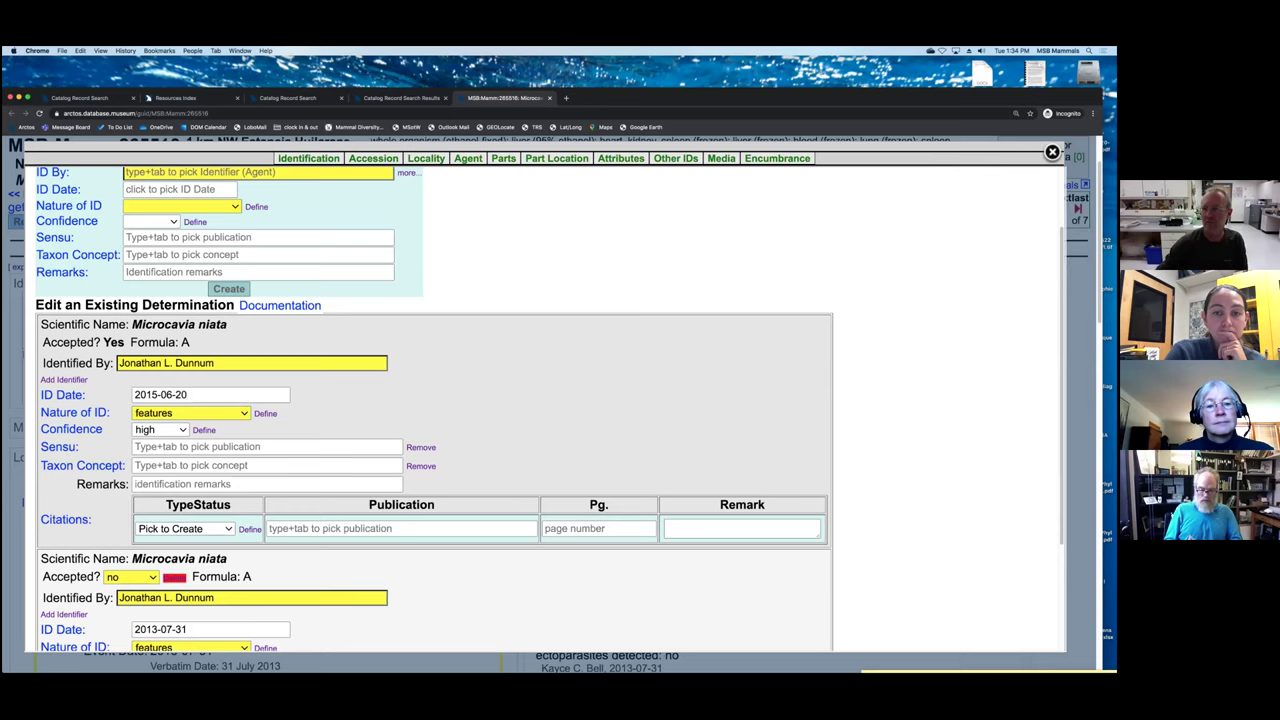
click(1052, 152)
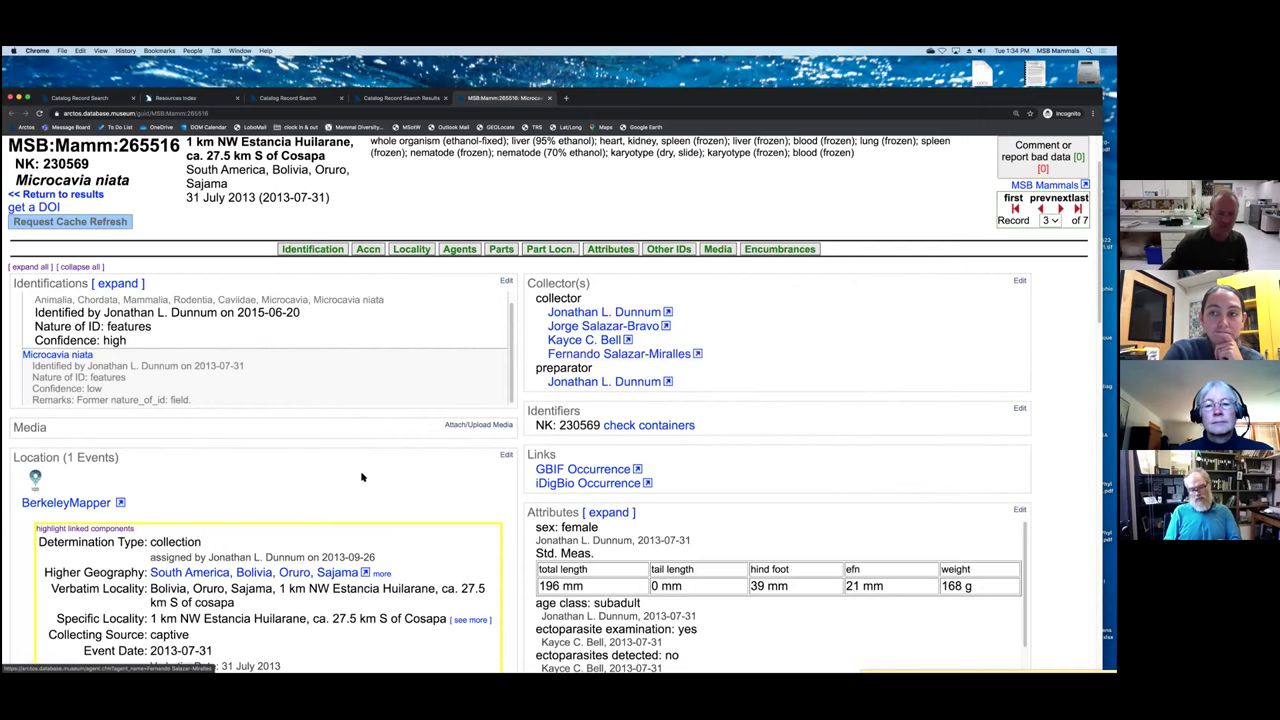
- Open the record's location for editing and review its specimen event, collecting event and locality details
scroll(400, 459, down, 2)
scroll(400, 459, down, 4)
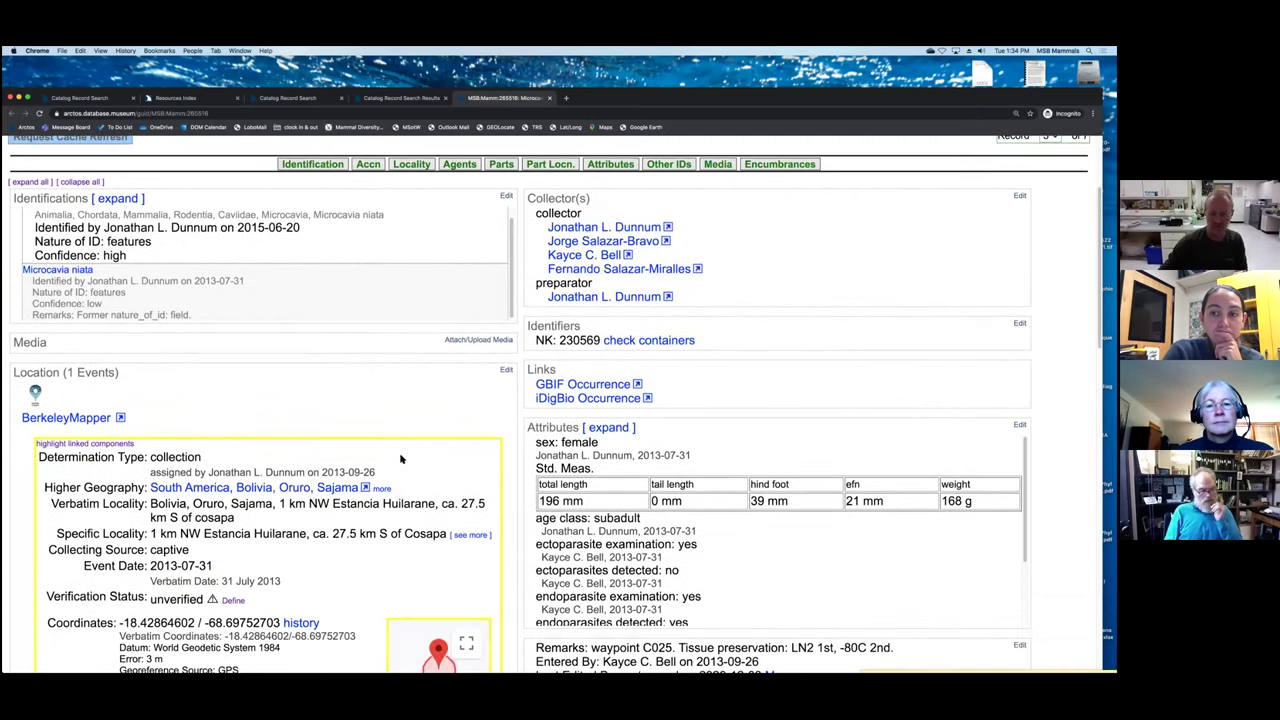
scroll(401, 452, down, 1)
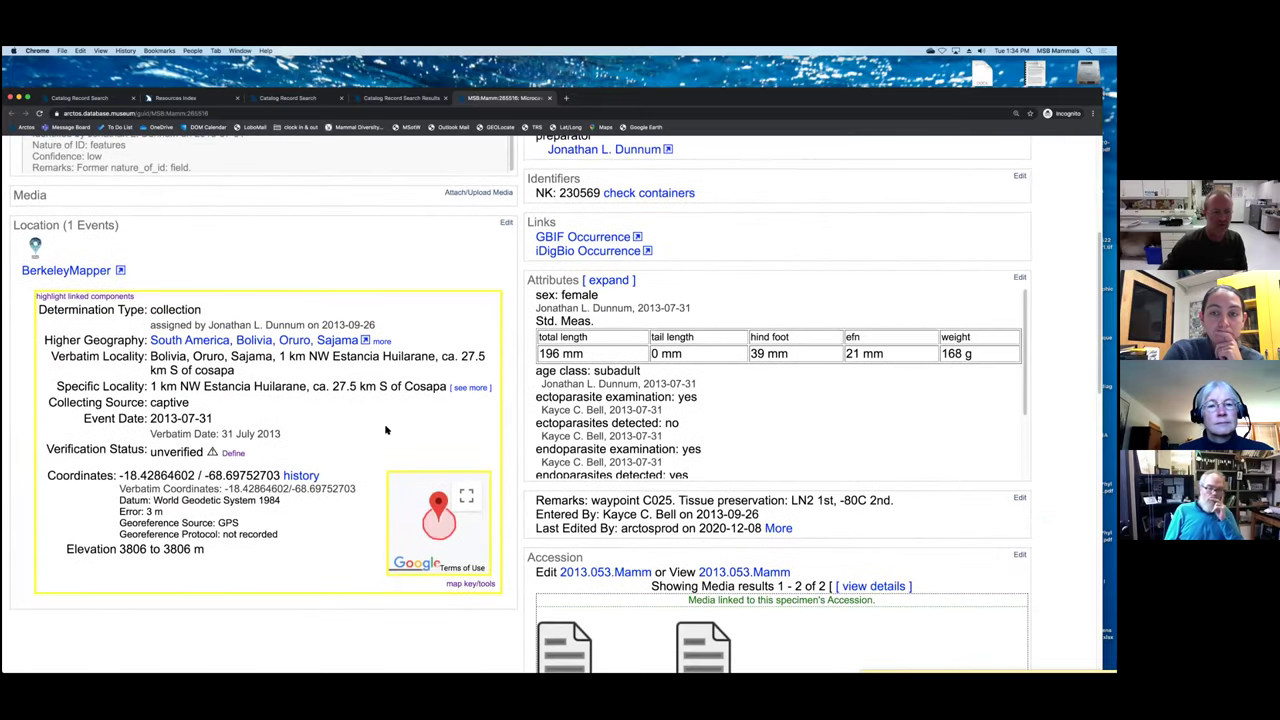
click(507, 226)
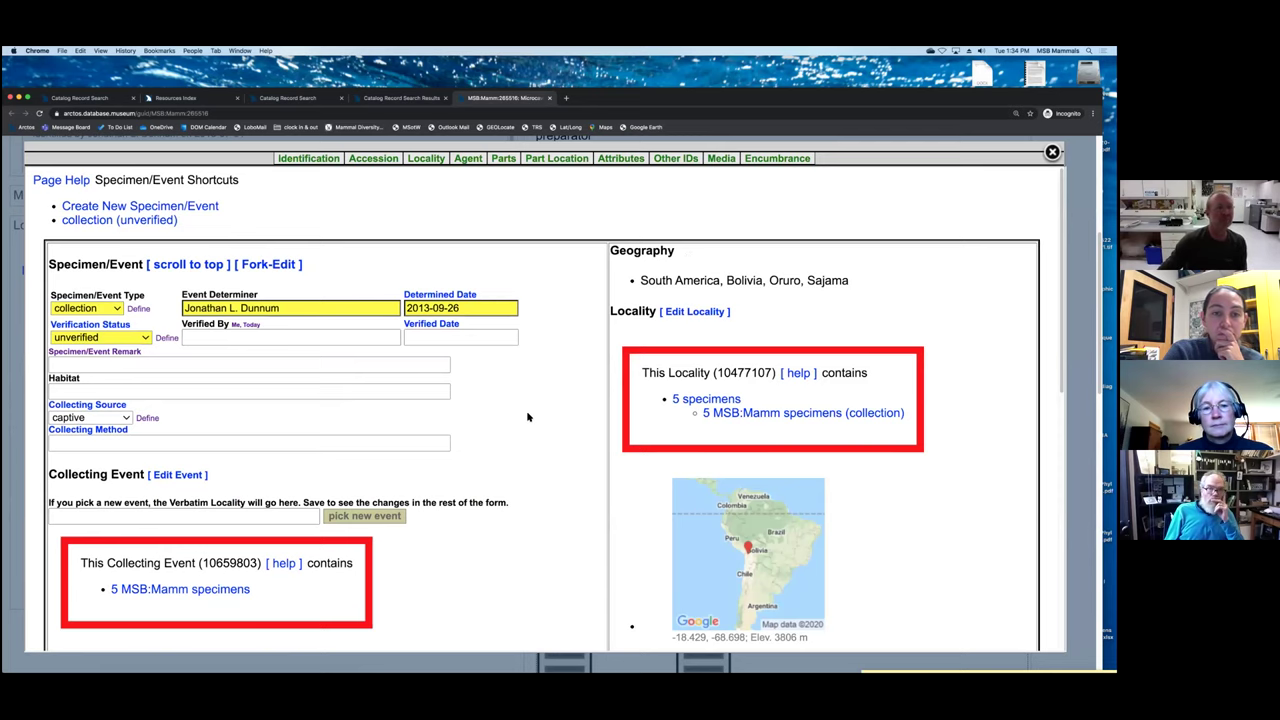
scroll(528, 416, down, 1)
scroll(528, 416, down, 1)
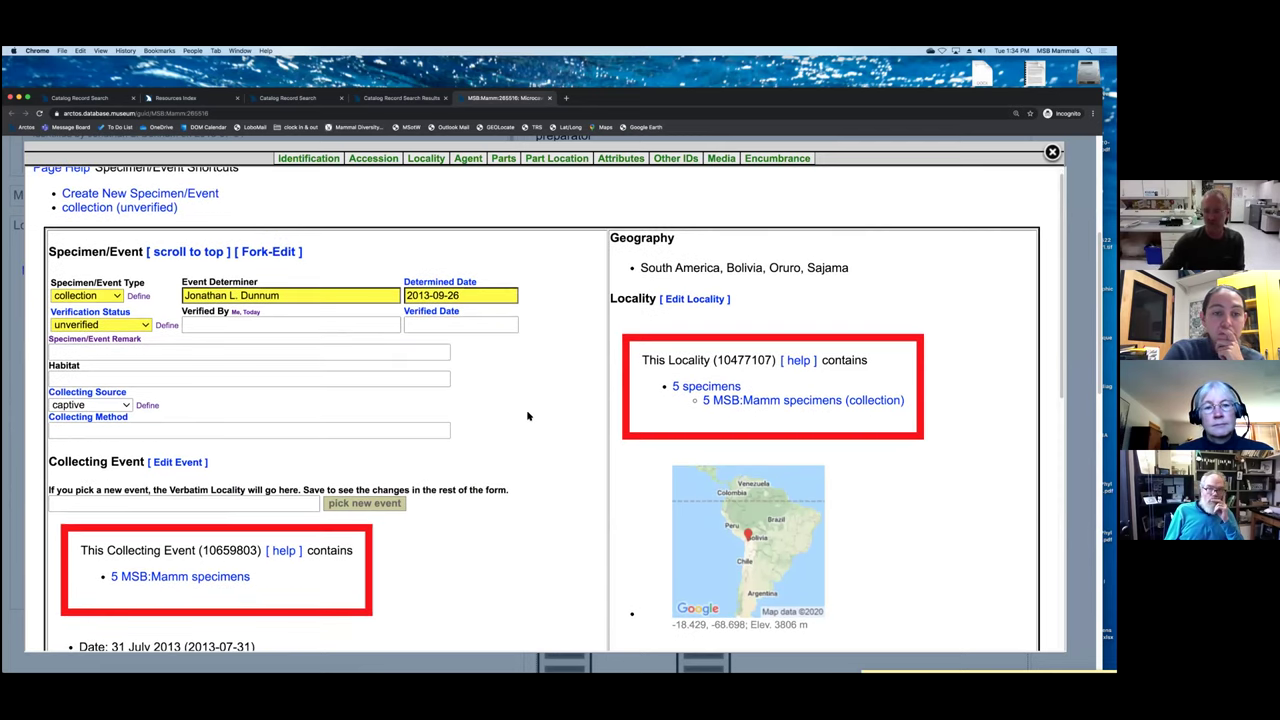
scroll(528, 416, down, 5)
scroll(528, 416, down, 1)
scroll(528, 416, up, 2)
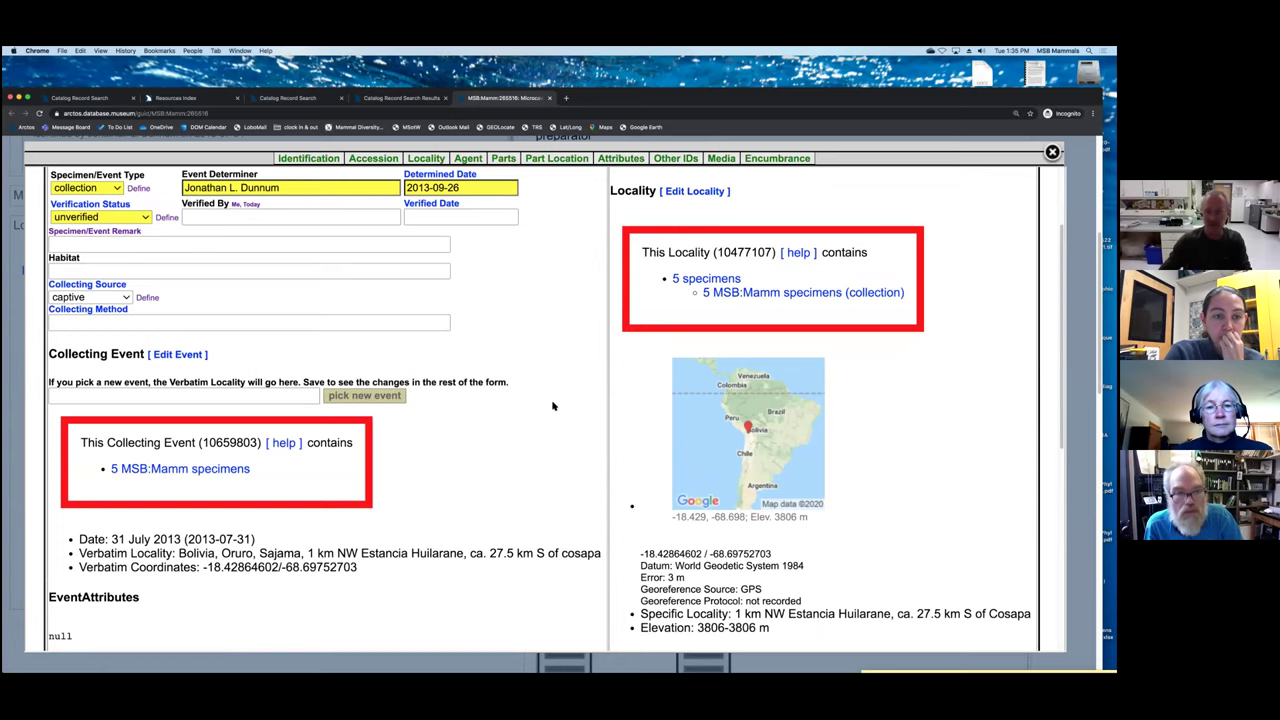
- Open the locality's edit form and review its geography, coordinates, error, datum, elevation and georeferencing options
click(694, 192)
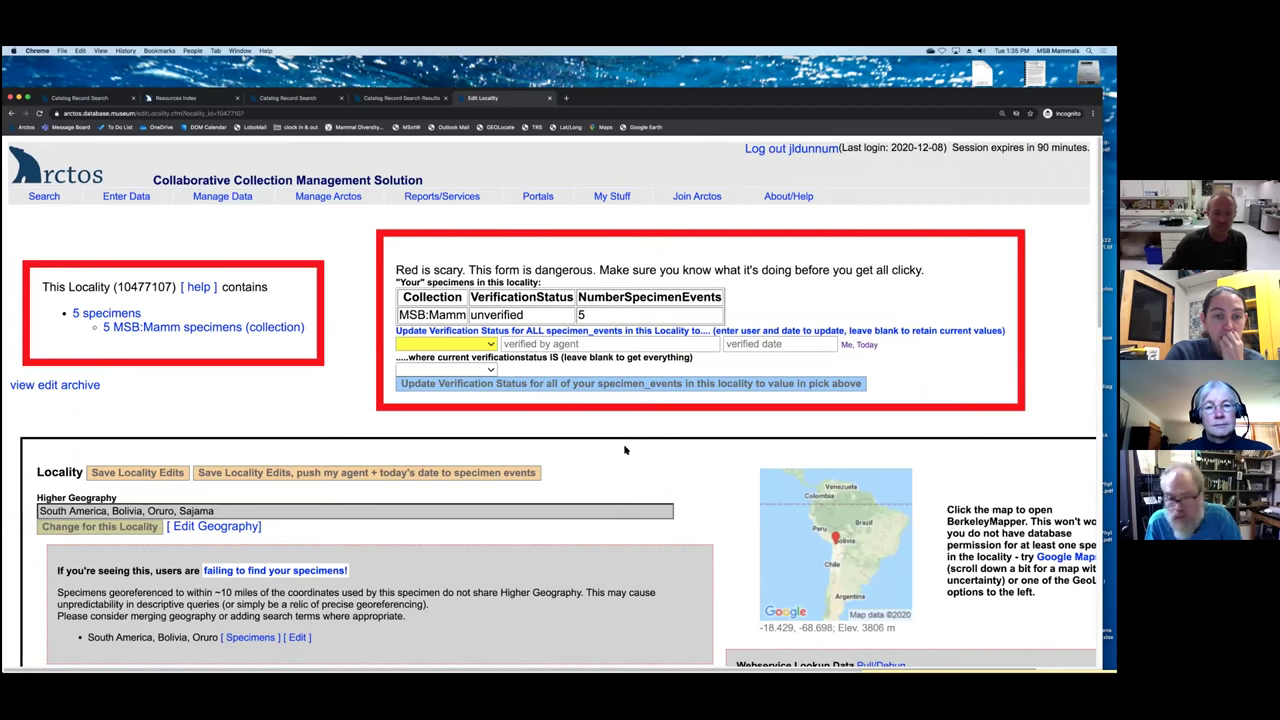
scroll(624, 450, down, 5)
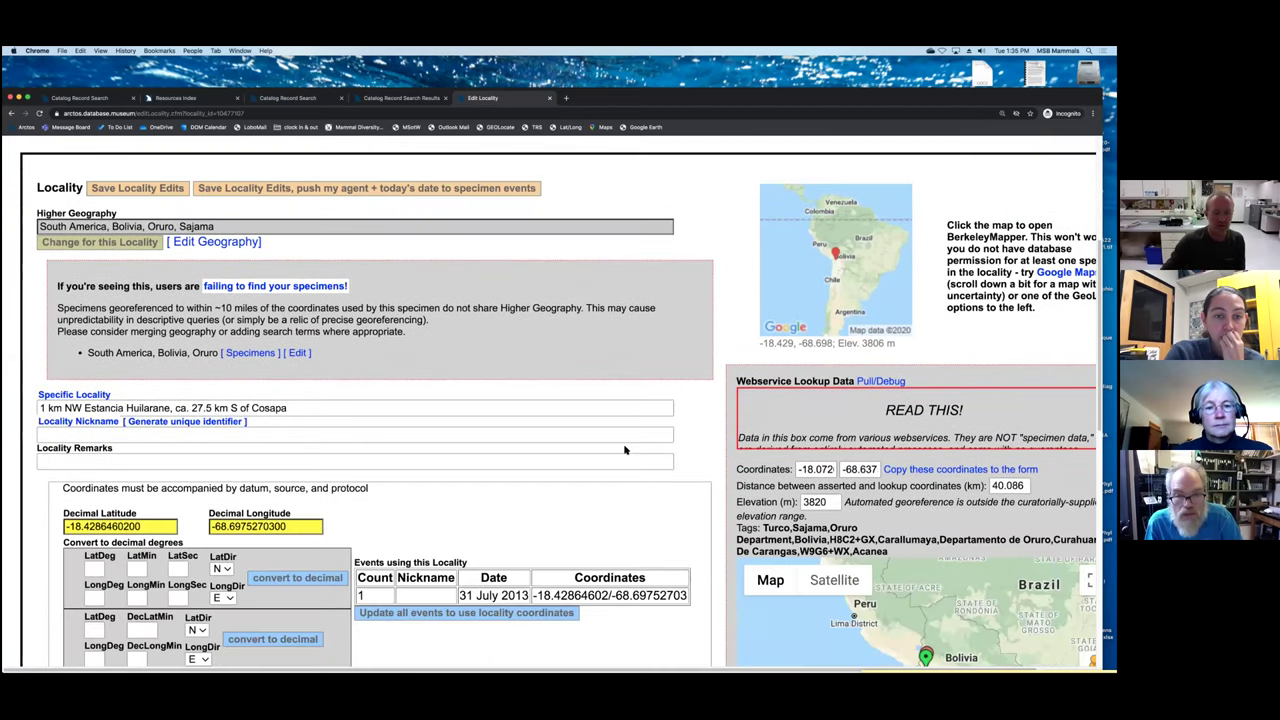
scroll(624, 450, down, 3)
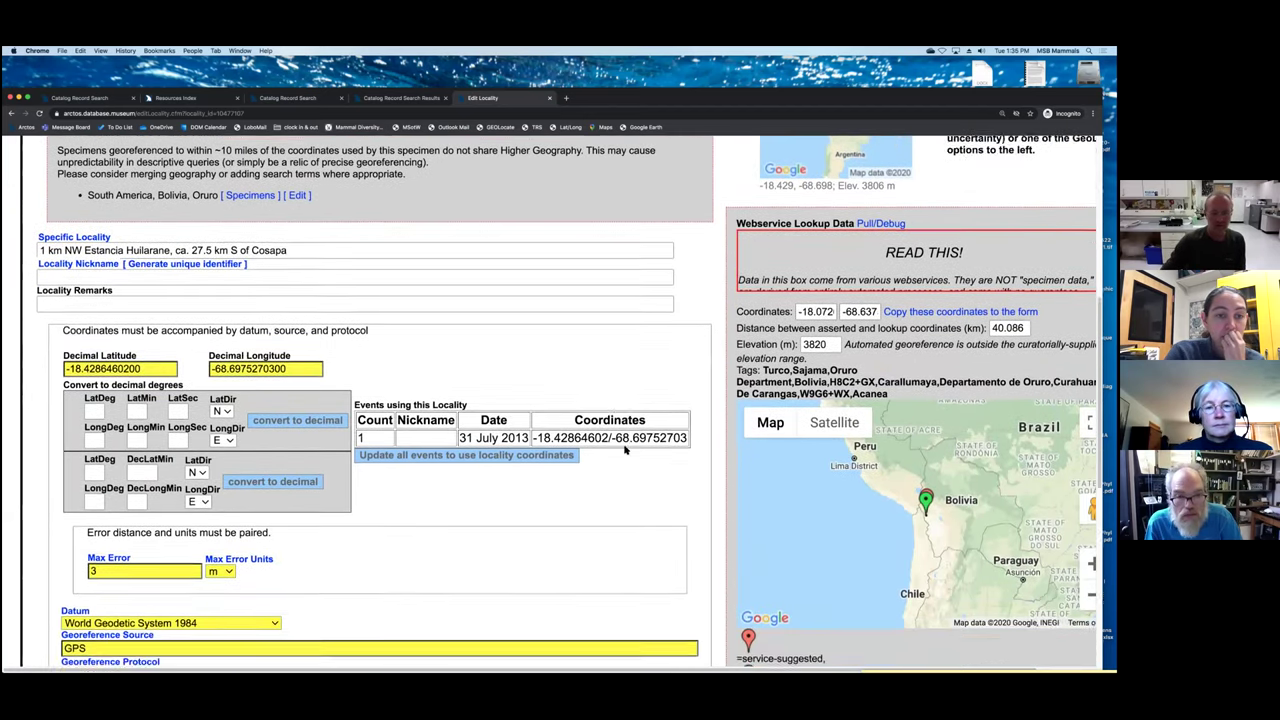
scroll(624, 450, down, 1)
scroll(624, 450, down, 4)
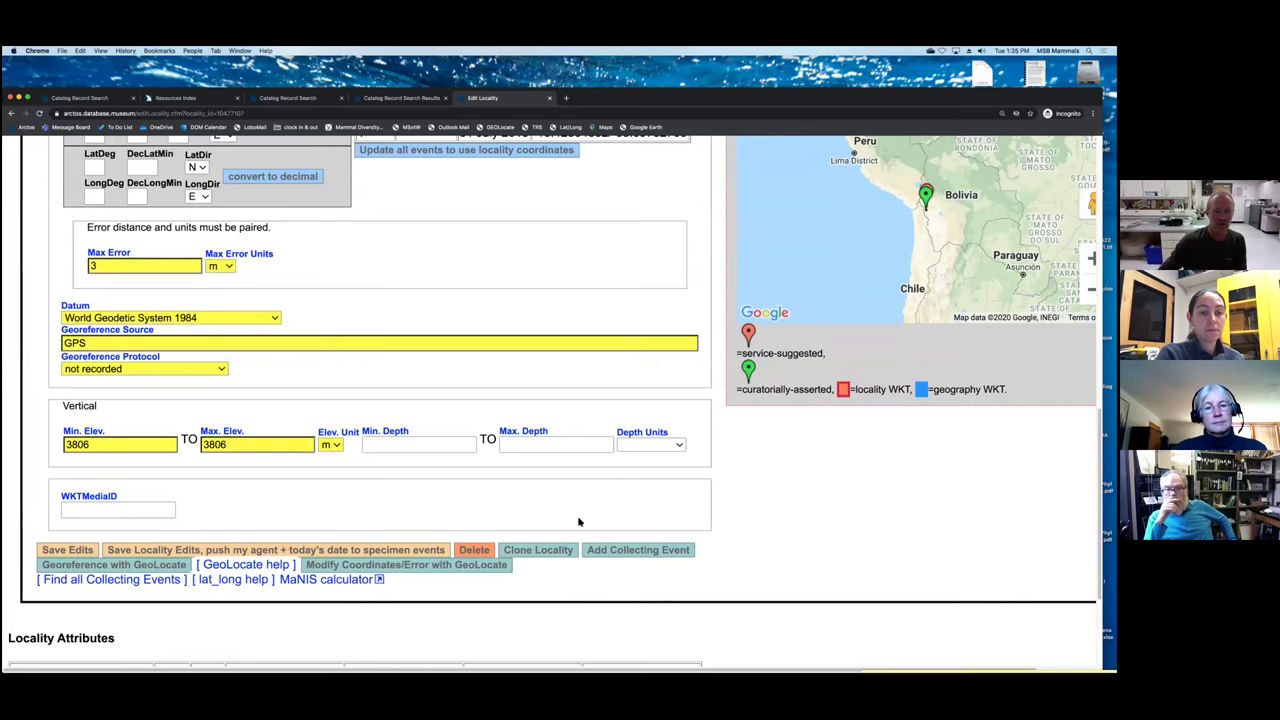
scroll(540, 512, up, 1)
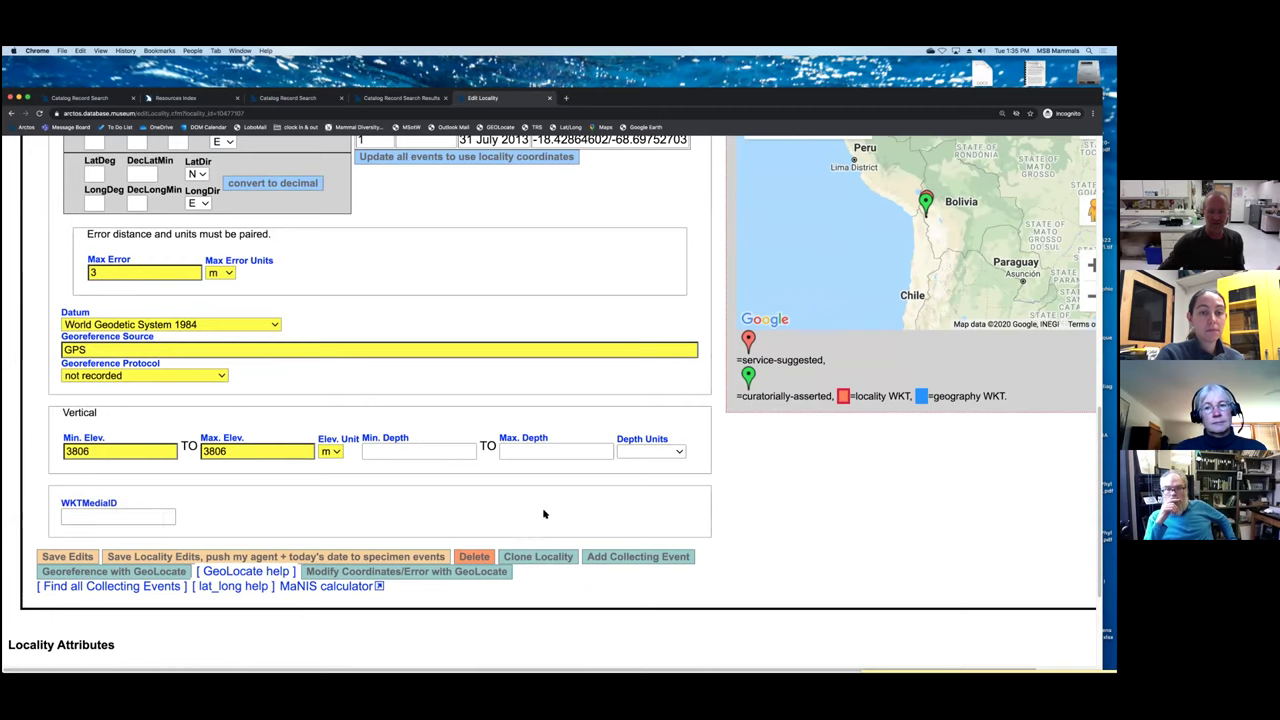
scroll(539, 514, up, 3)
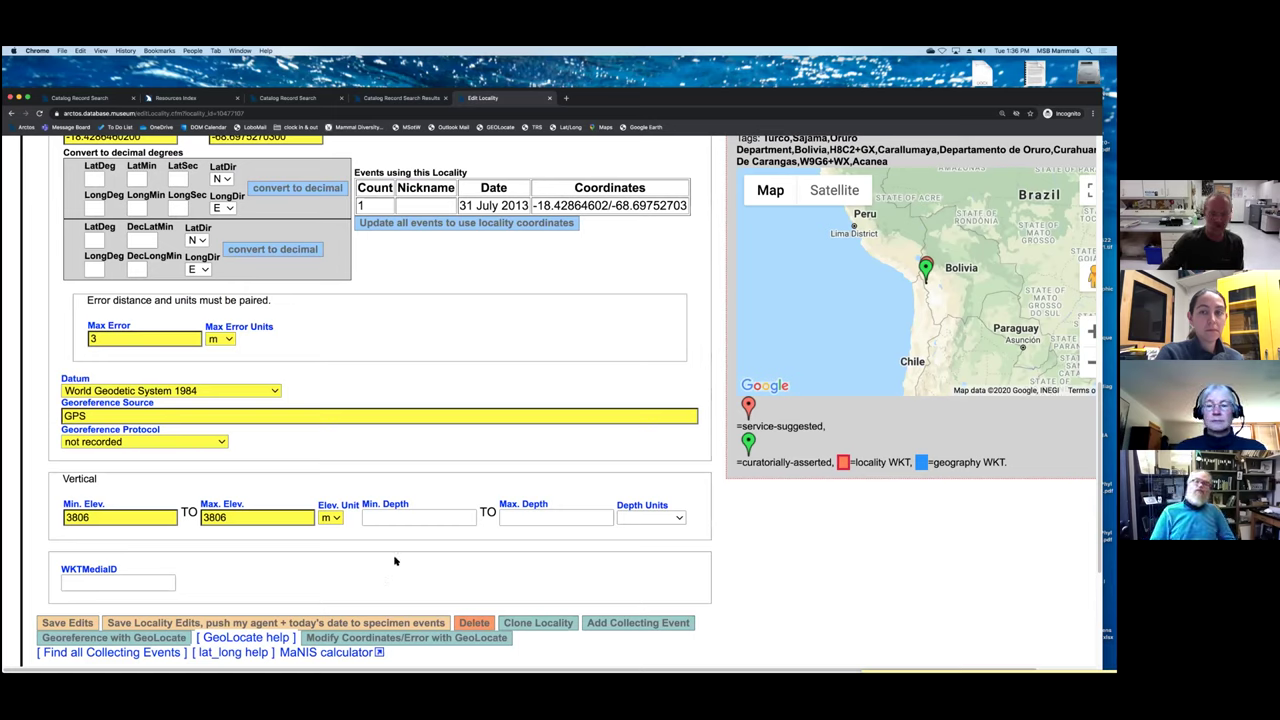
- Open Georeference with GeoLocate for the locality, inspect the suggested locations on the map, and close it without saving
click(128, 639)
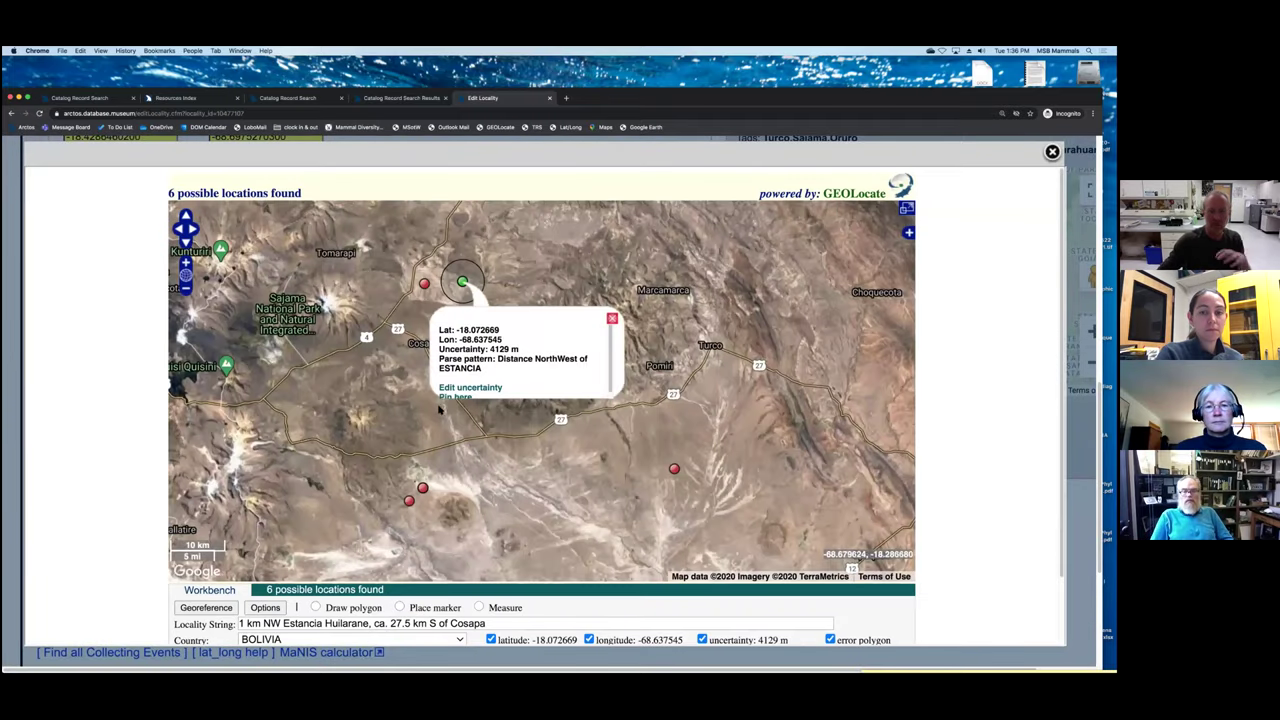
scroll(404, 403, down, 1)
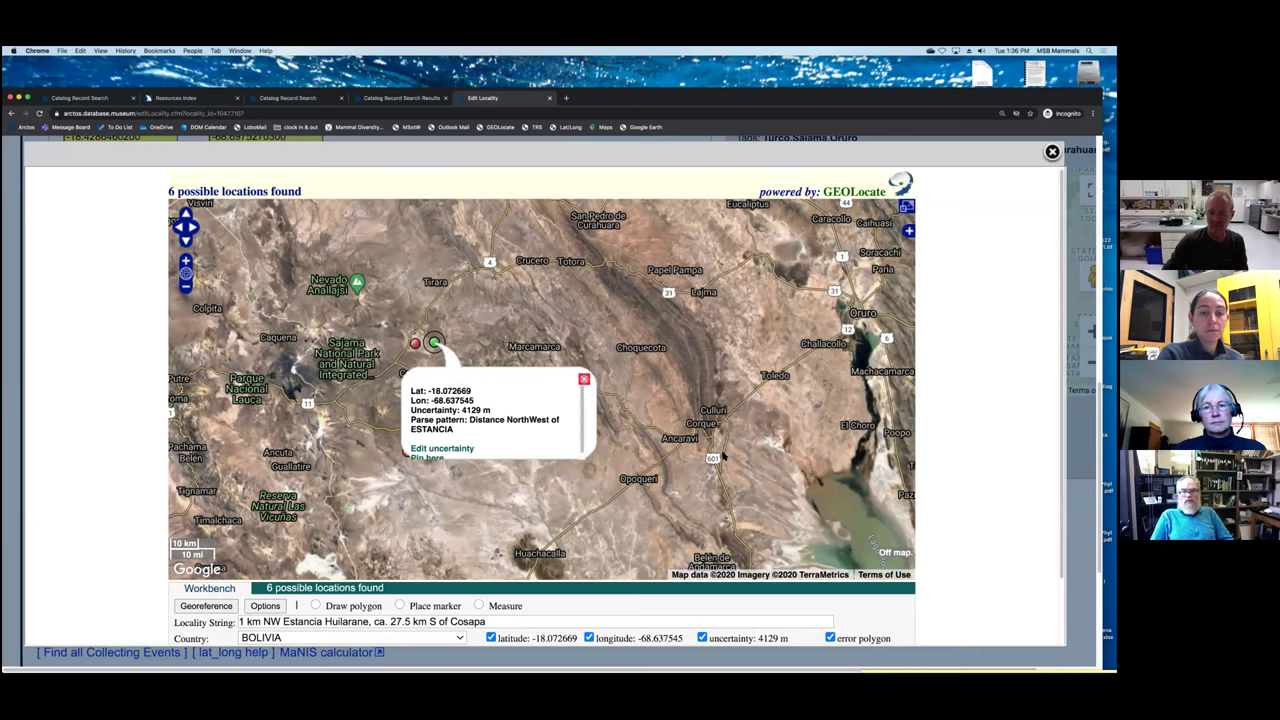
scroll(990, 400, down, 1)
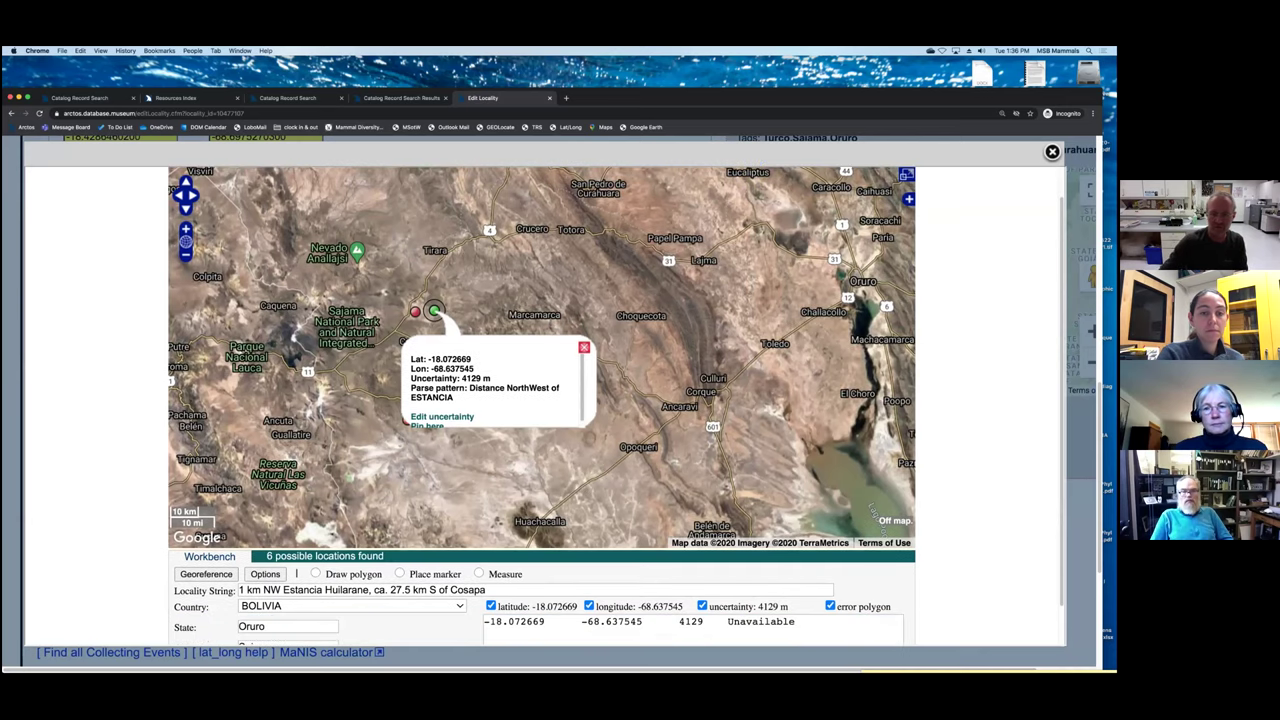
scroll(990, 400, down, 1)
key(Escape)
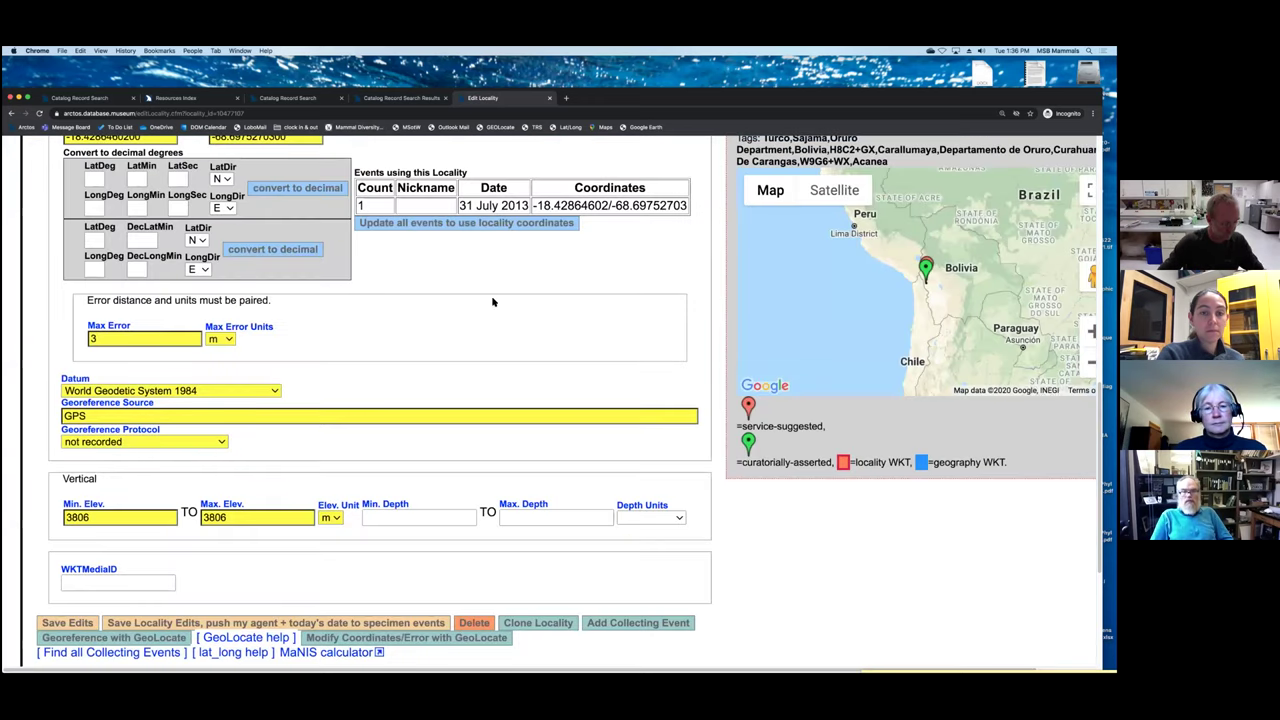
- Leave the locality edit form, return to the specimen record, and review its location, attributes, accession and usage sections
scroll(494, 302, up, 3)
scroll(493, 302, up, 5)
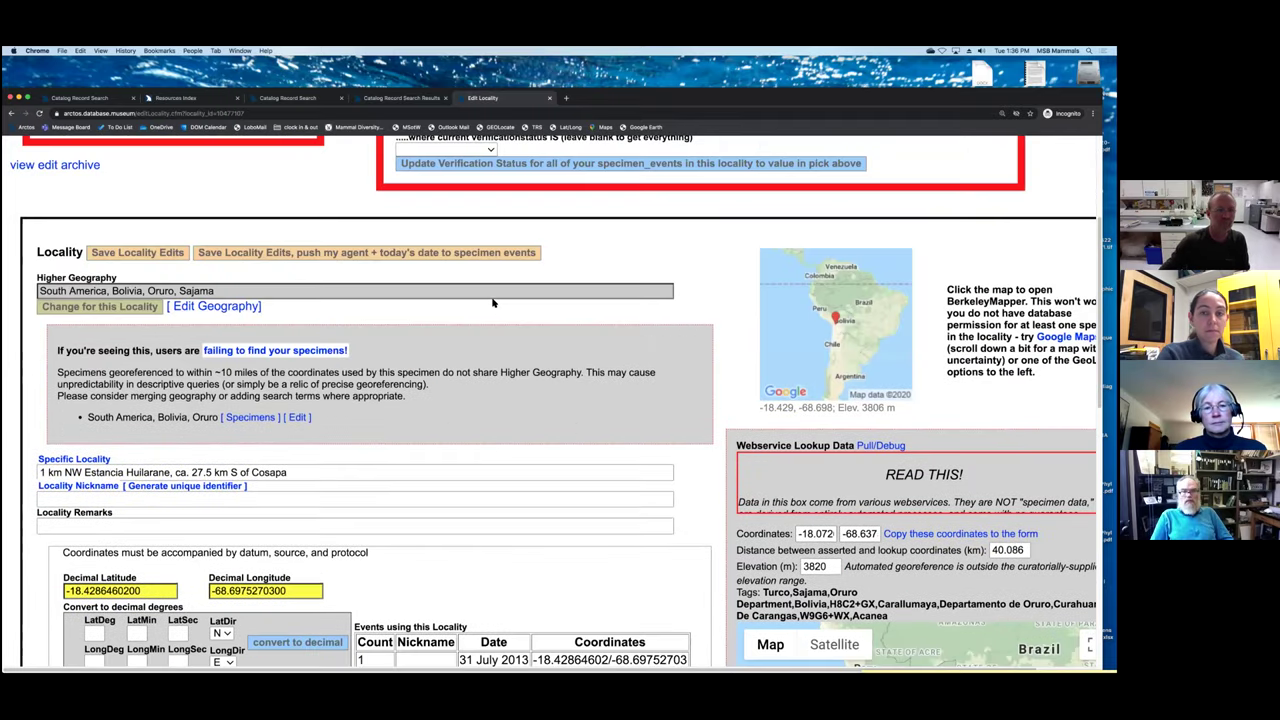
click(549, 98)
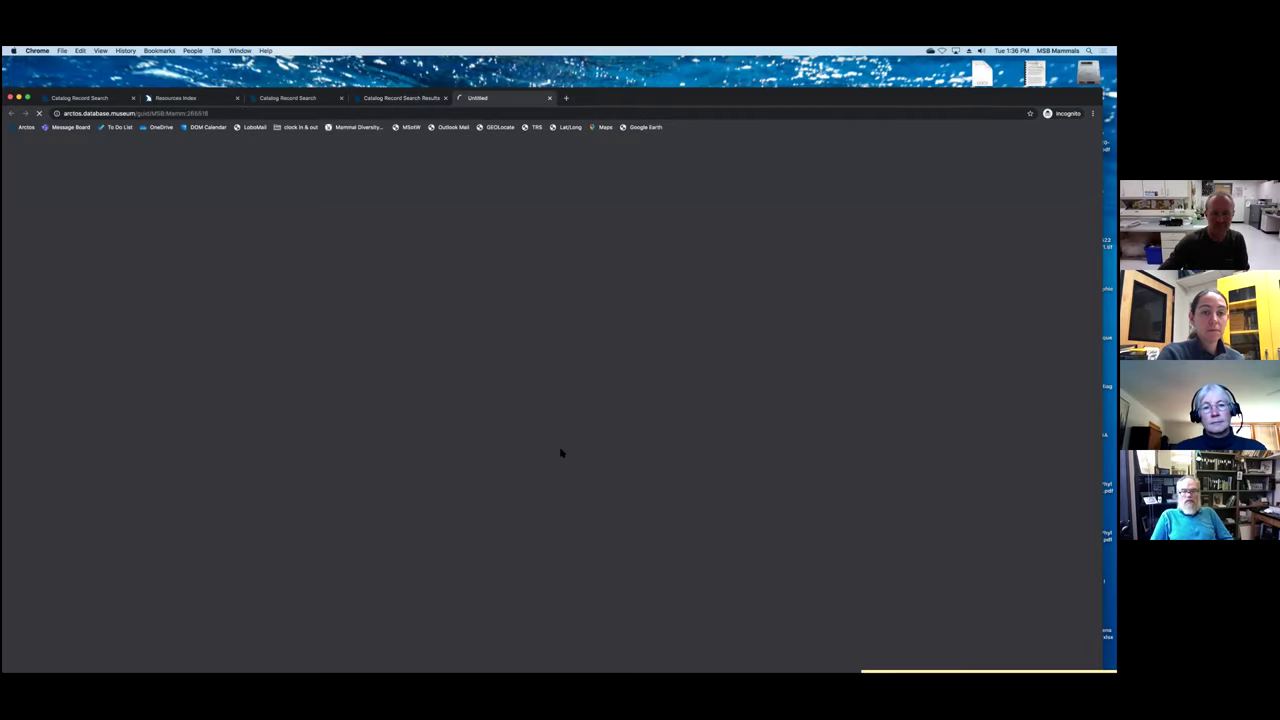
scroll(569, 446, down, 5)
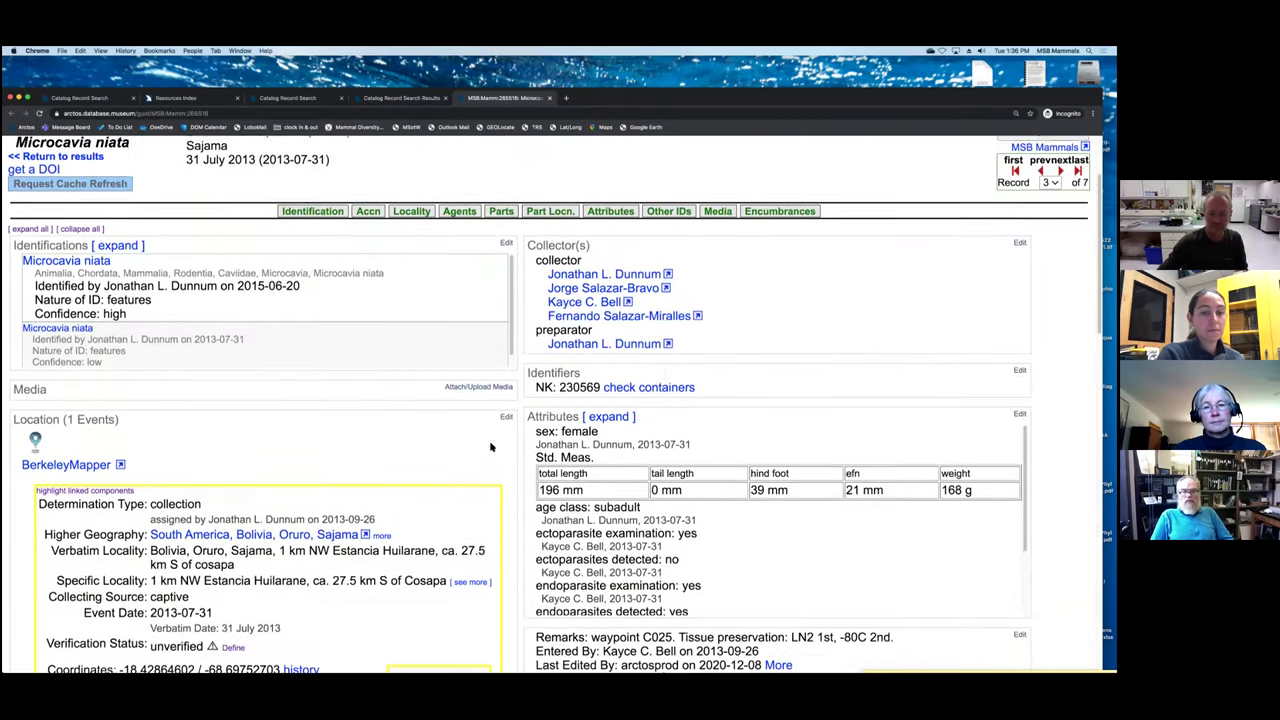
scroll(483, 442, down, 3)
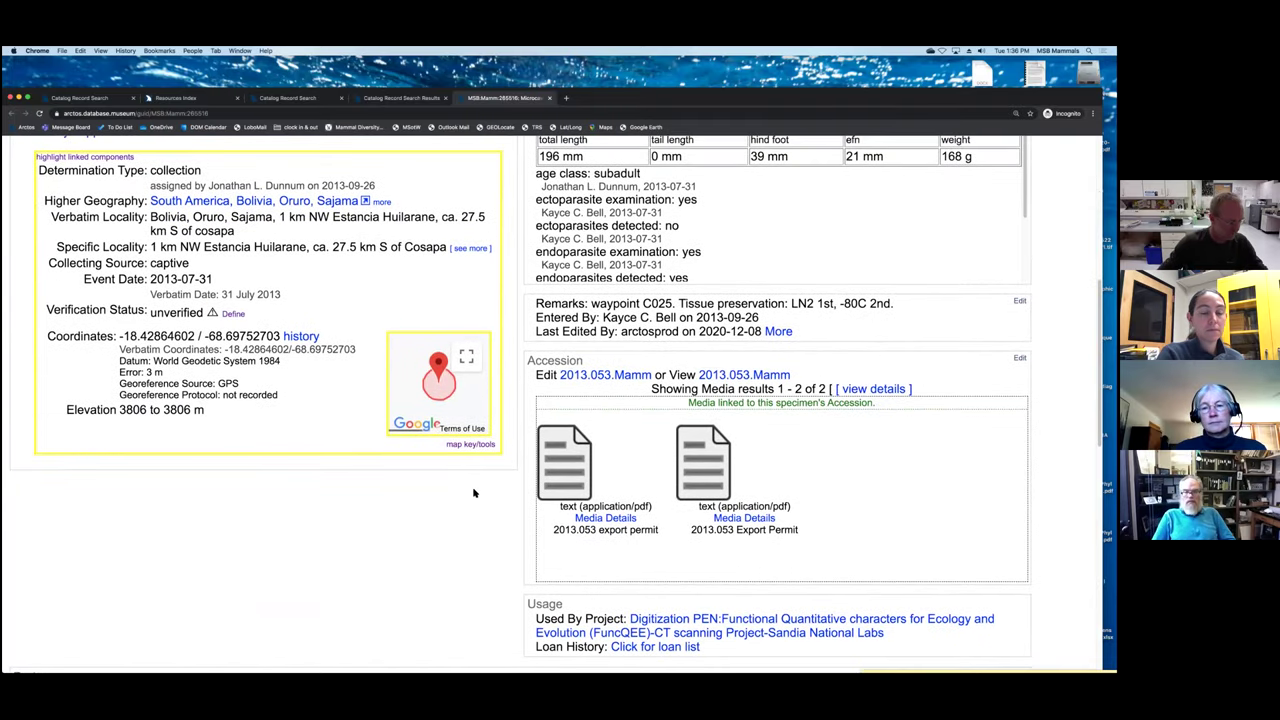
scroll(474, 492, up, 3)
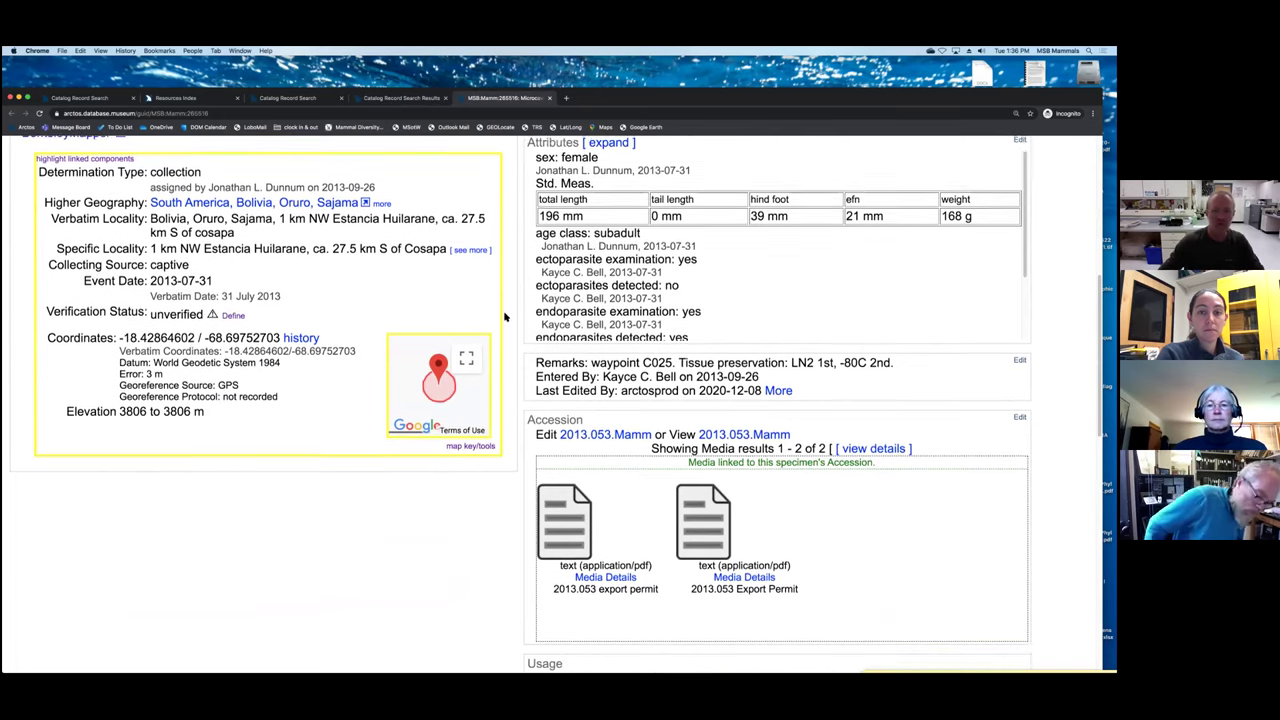
- Close the specimen record and return to the start of the catalog search results
scroll(484, 425, up, 1)
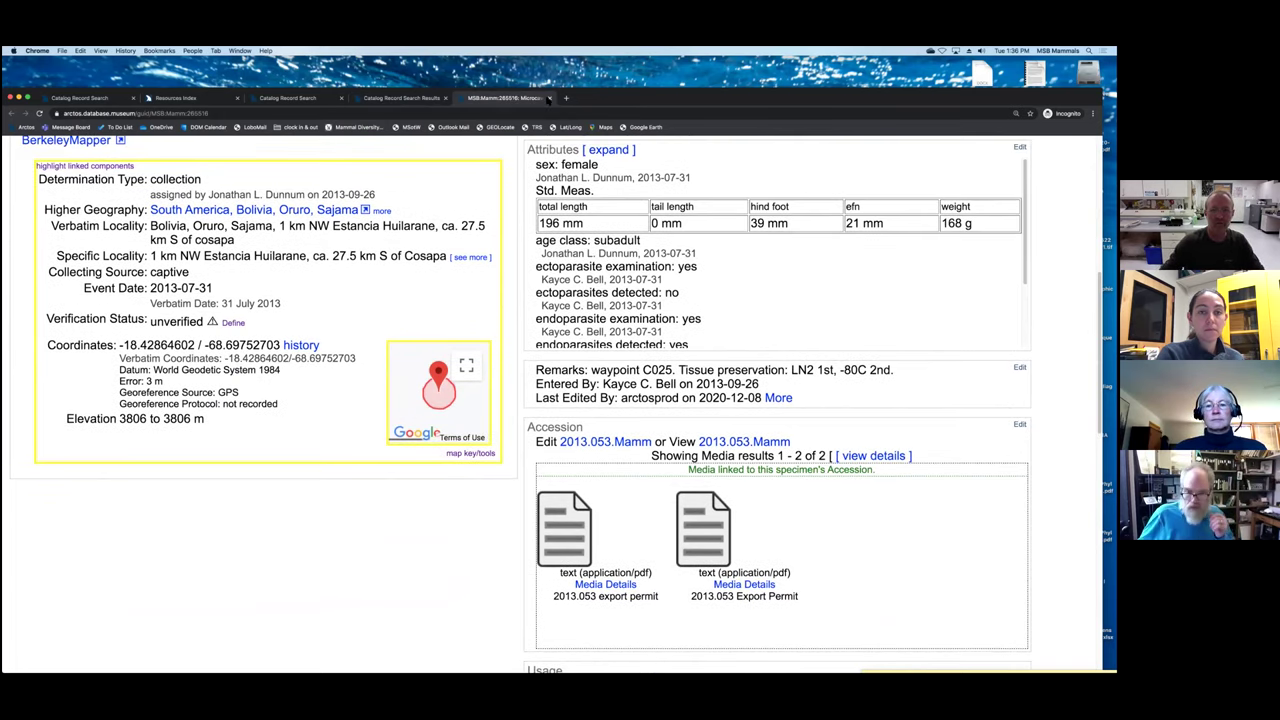
key(super+w)
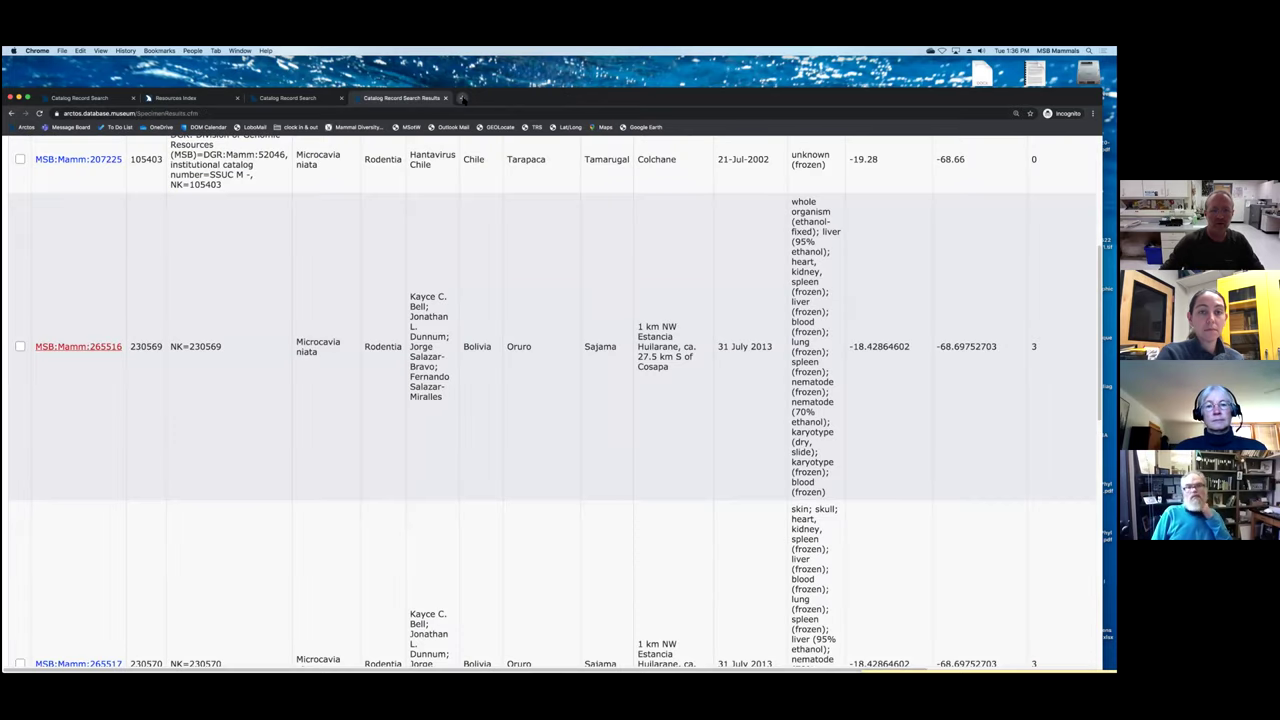
click(461, 98)
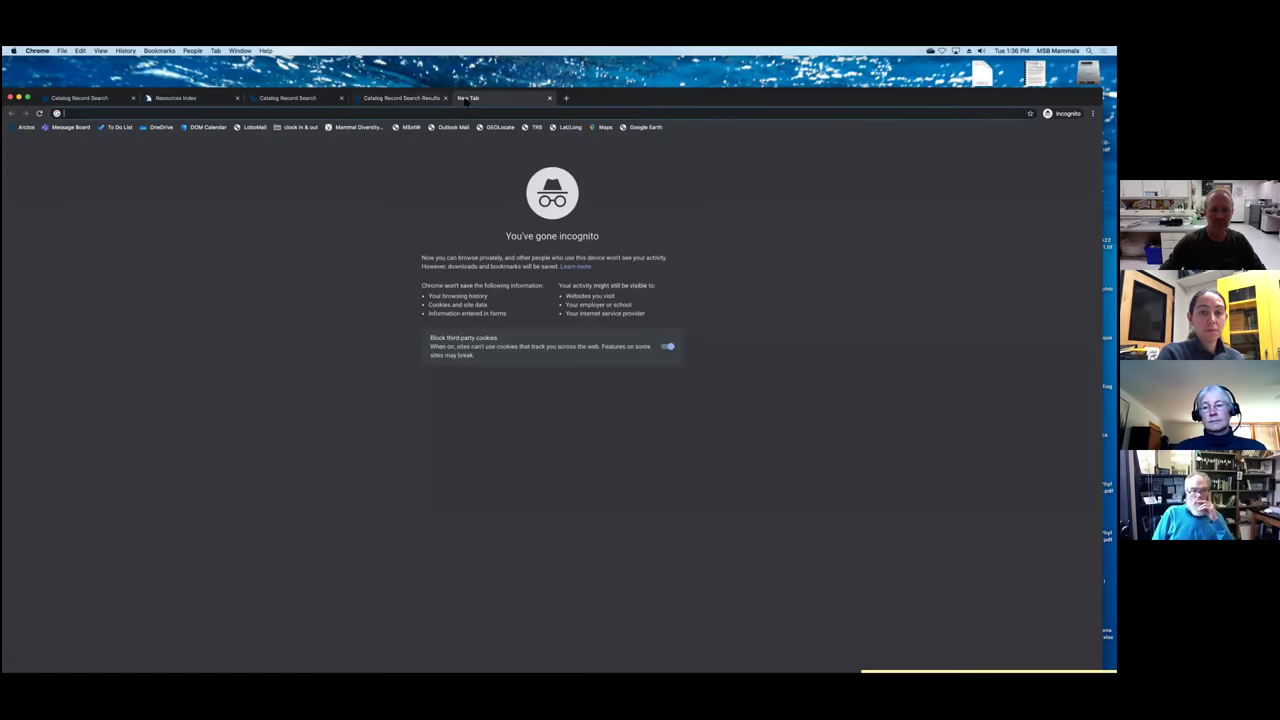
click(549, 98)
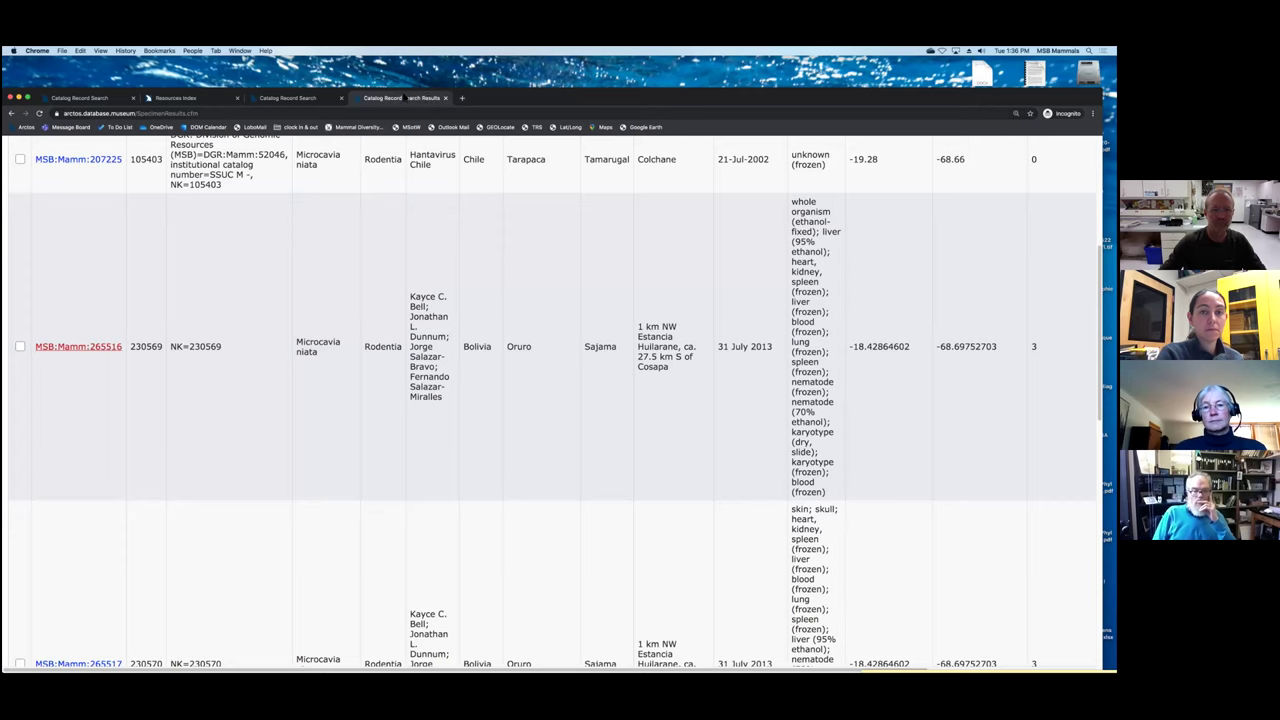
scroll(371, 180, up, 5)
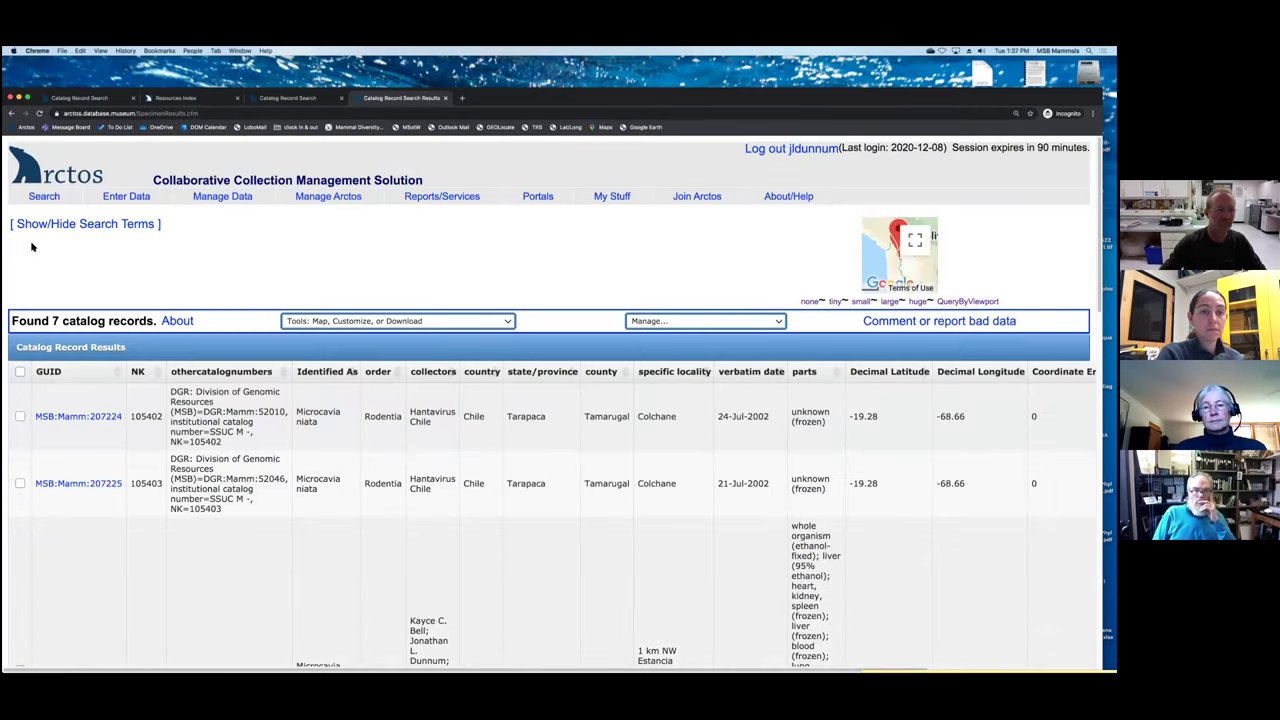
- Start a new catalog record search for catalog number 222980
mouse_move(44, 199)
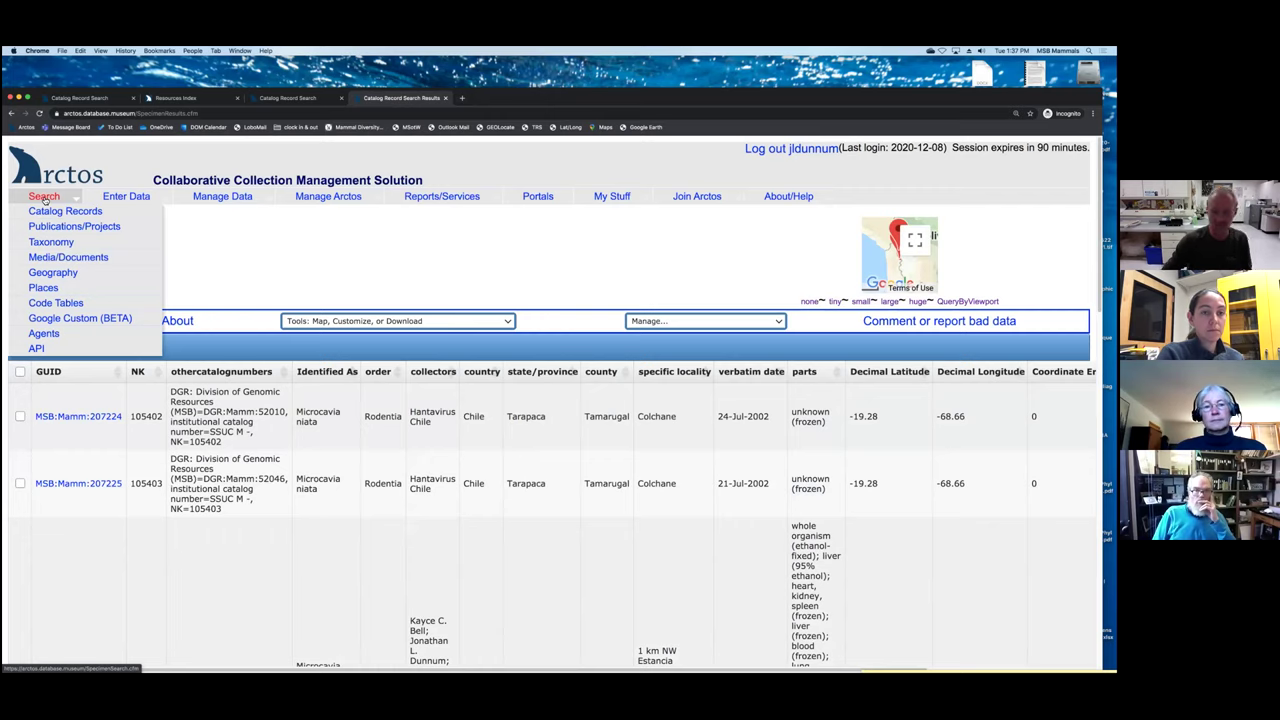
click(44, 199)
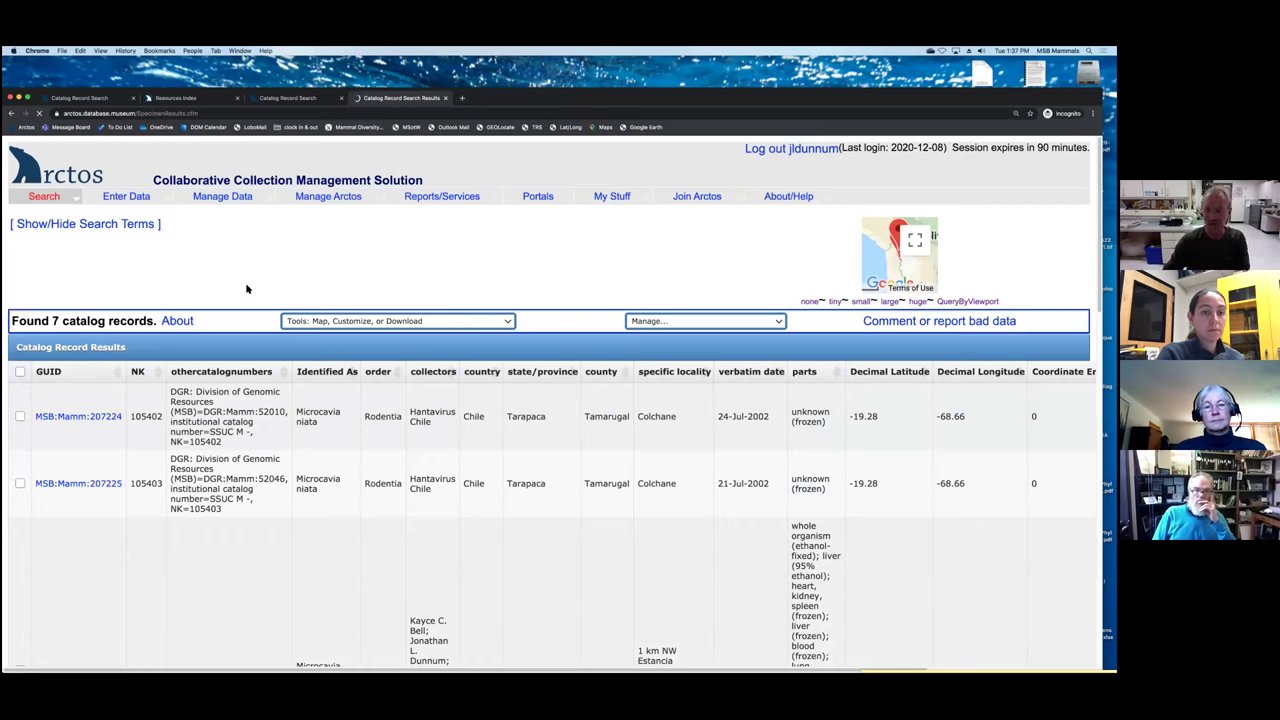
mouse_move(52, 201)
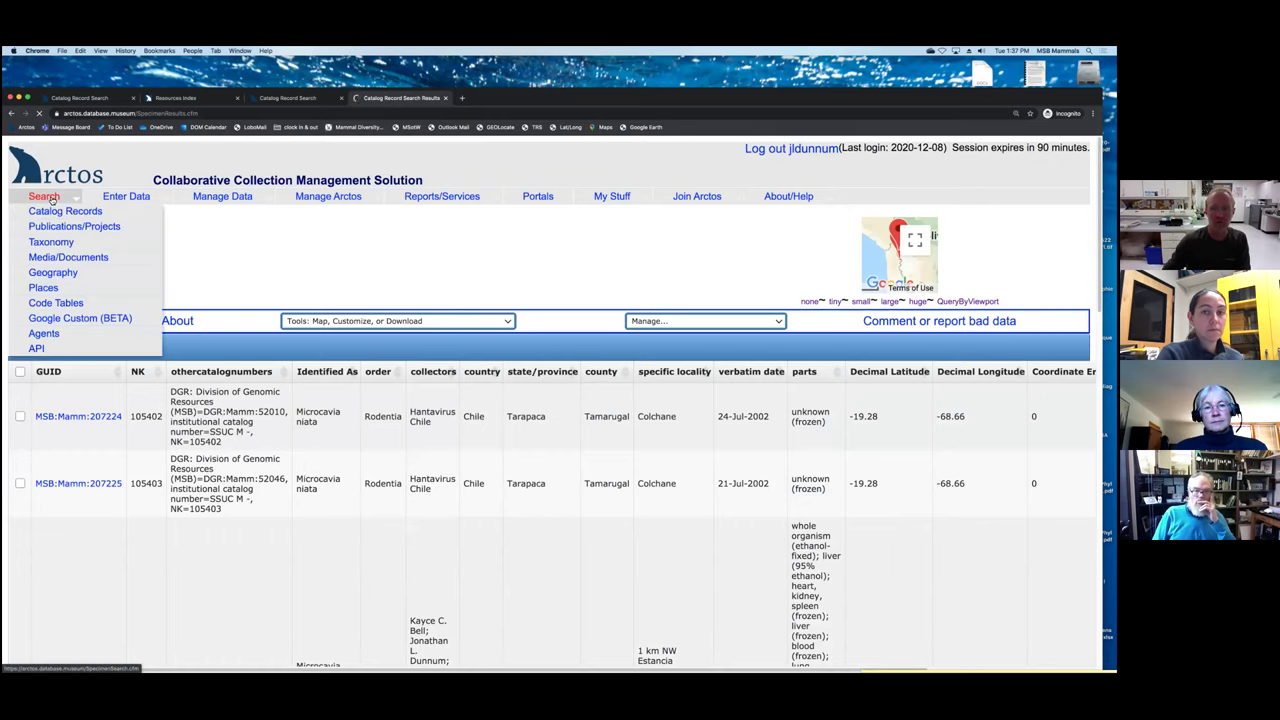
click(50, 198)
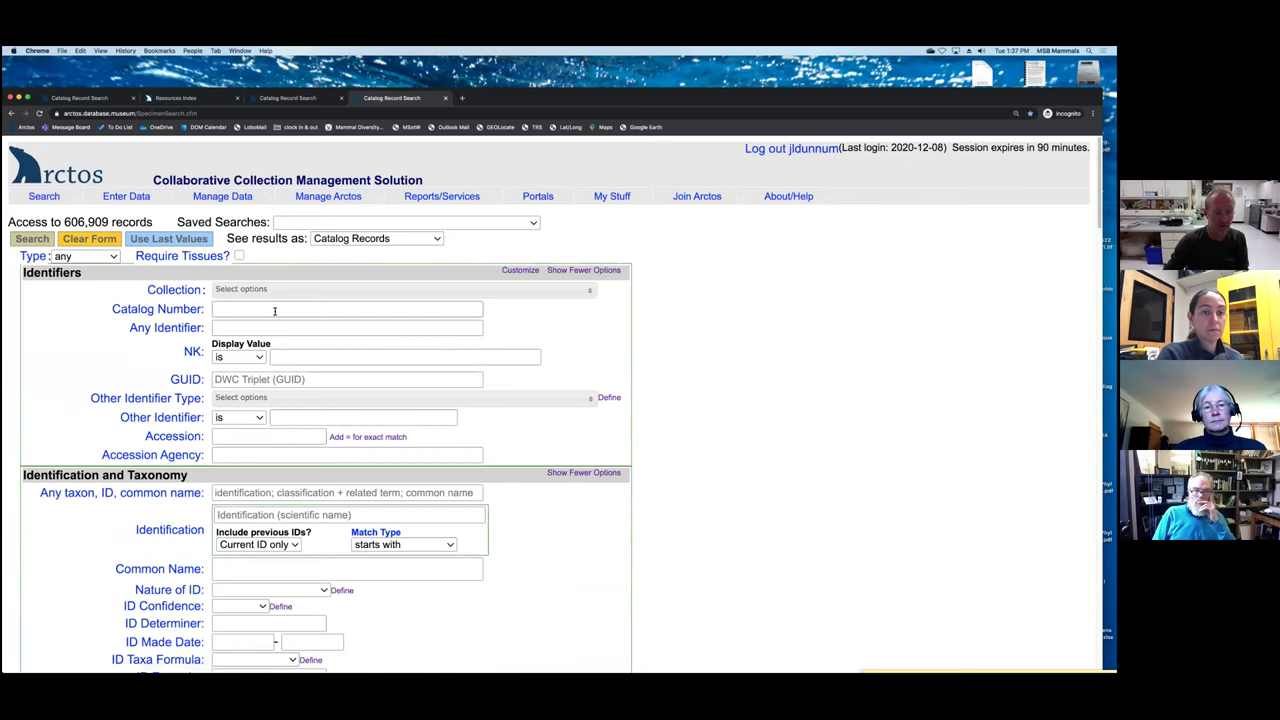
click(271, 310)
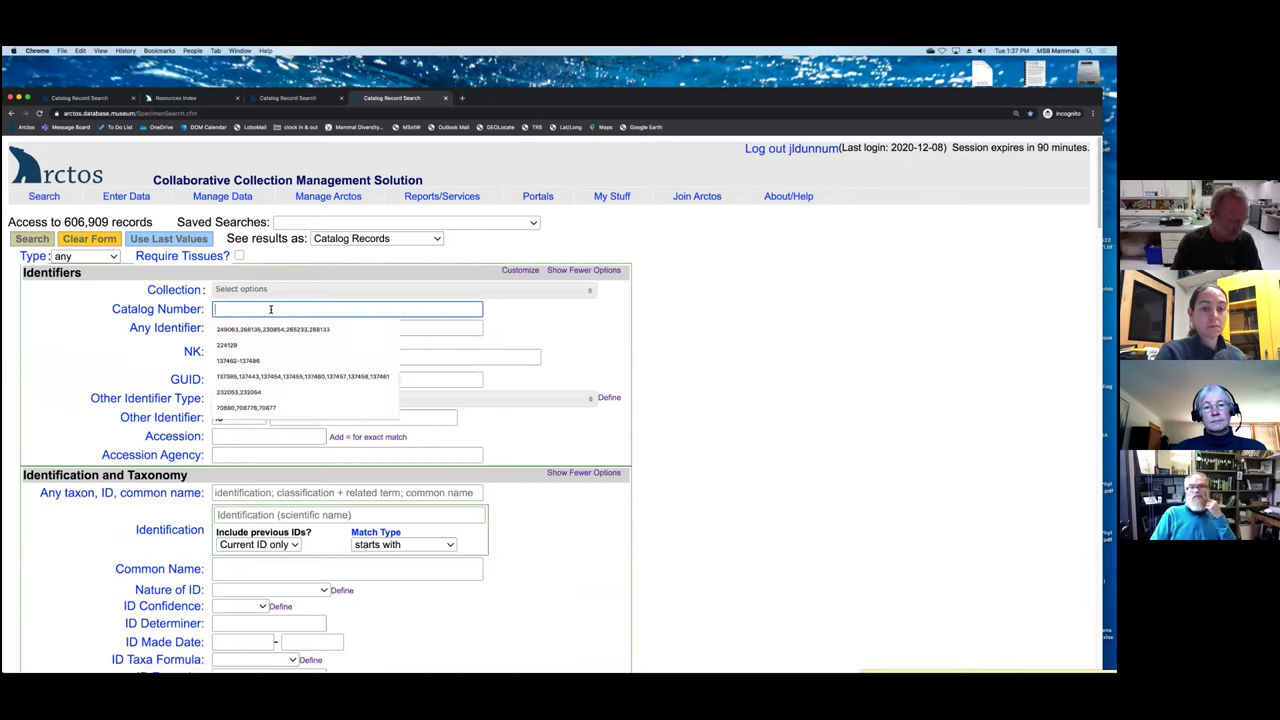
text(22)
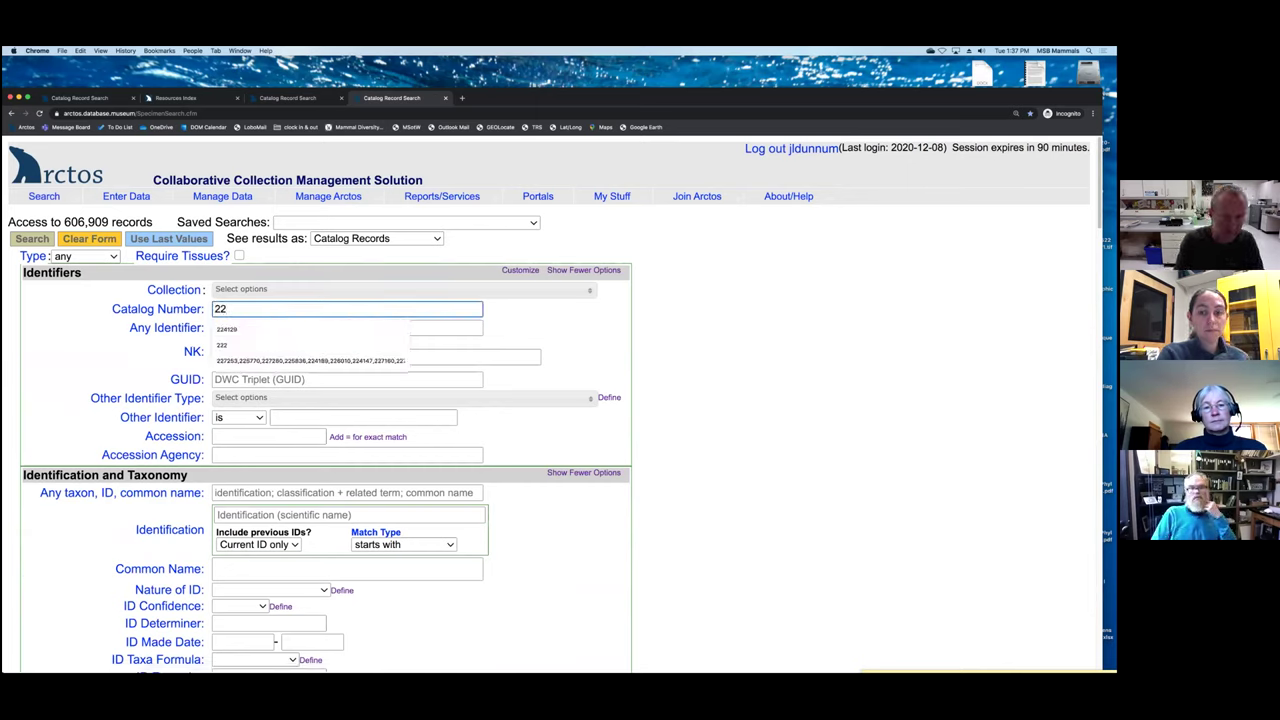
text(2980)
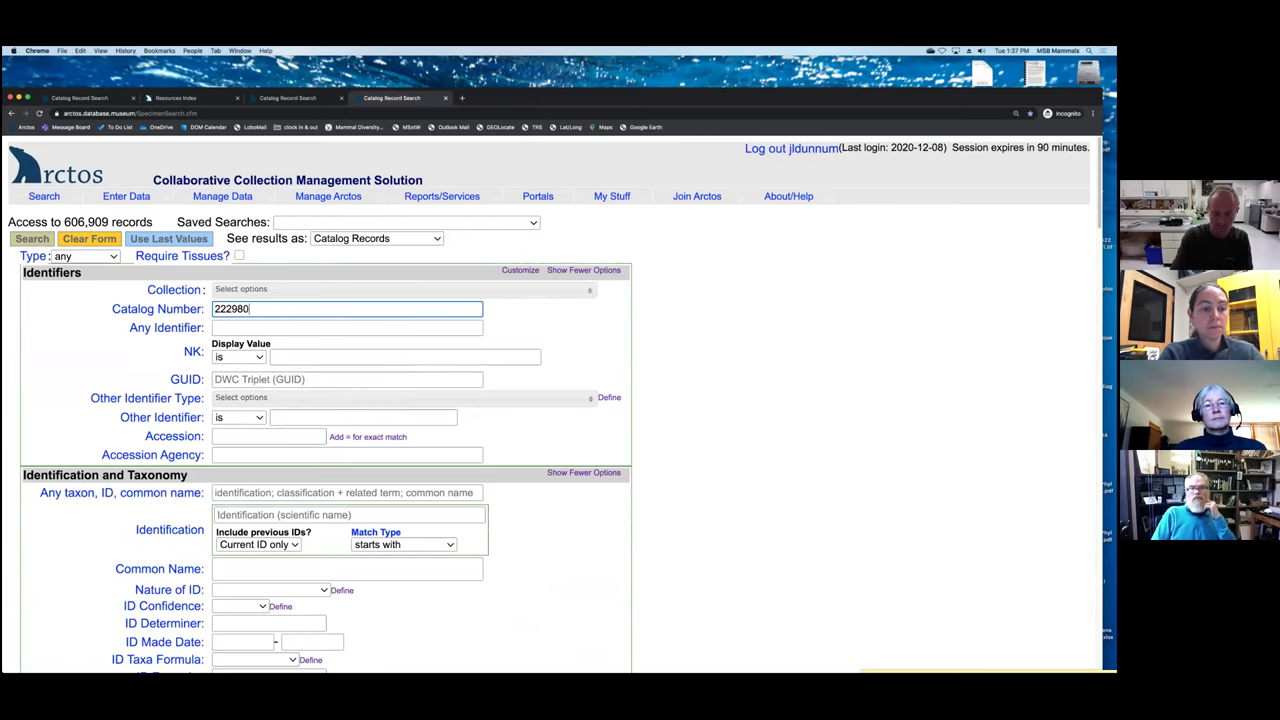
key(Return)
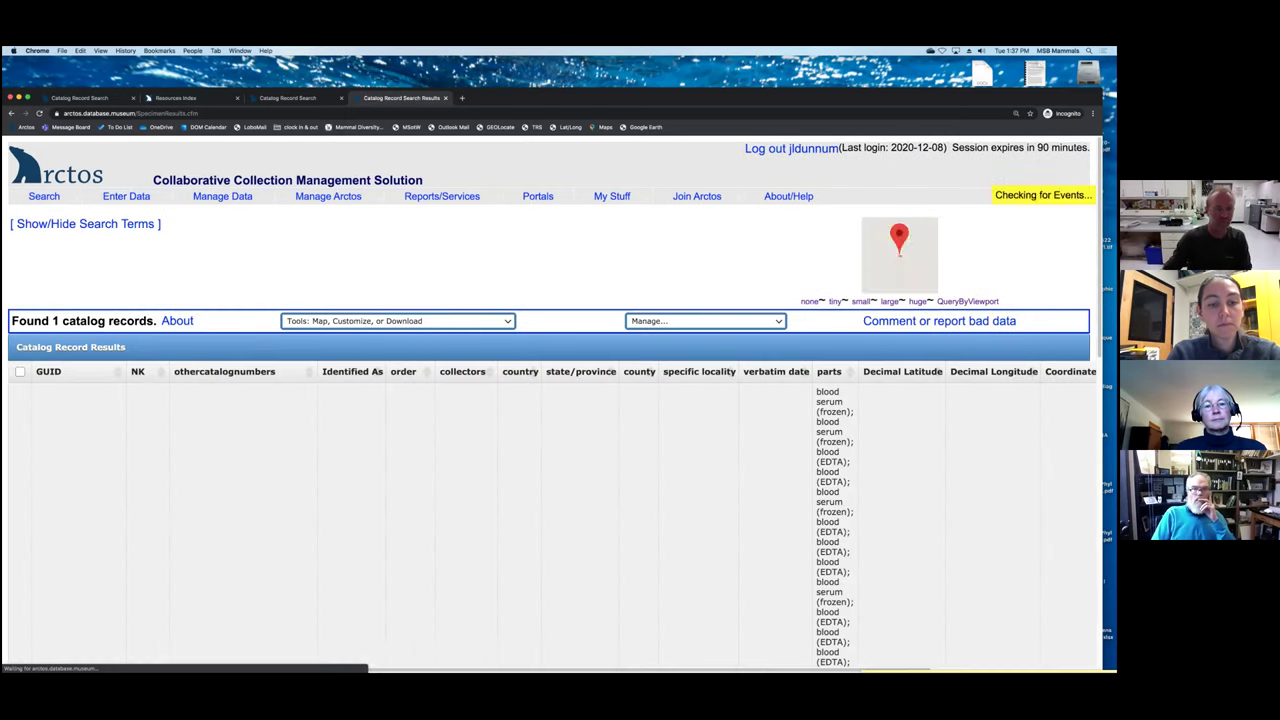
- Open specimen record MSB:Mamm:222980 and review its identification, media, collectors and identifiers
scroll(397, 451, down, 5)
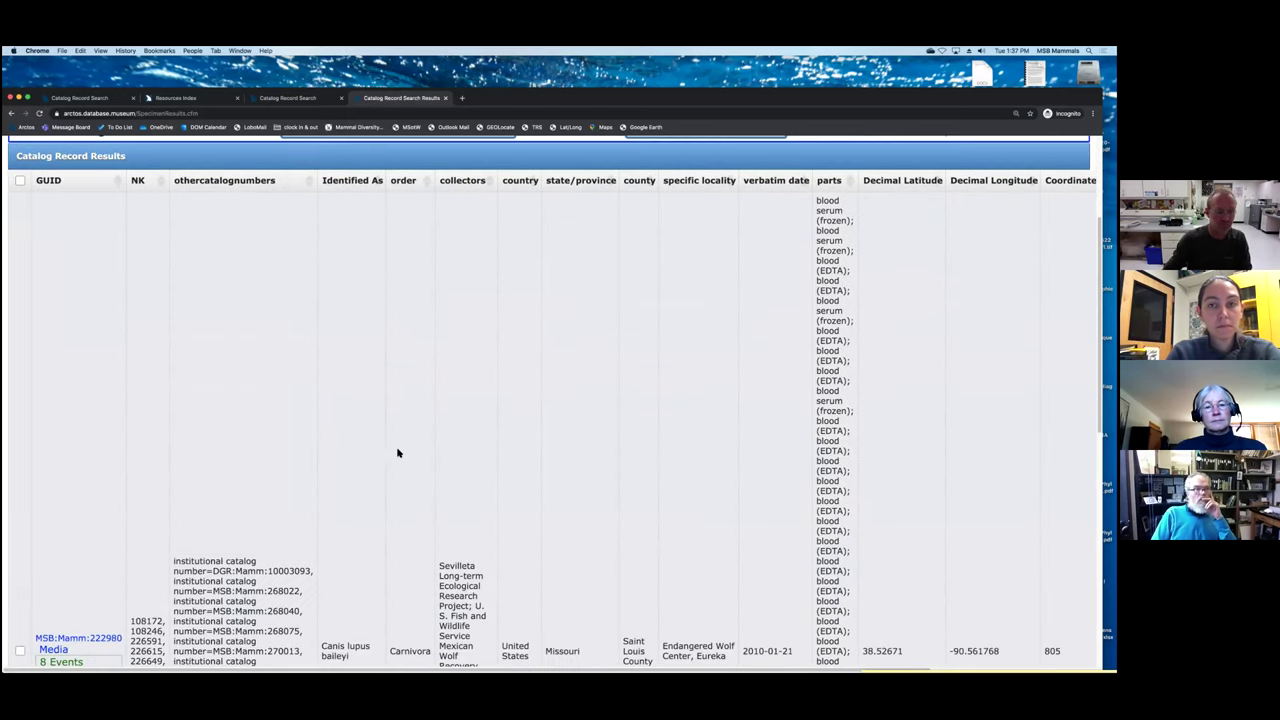
click(80, 586)
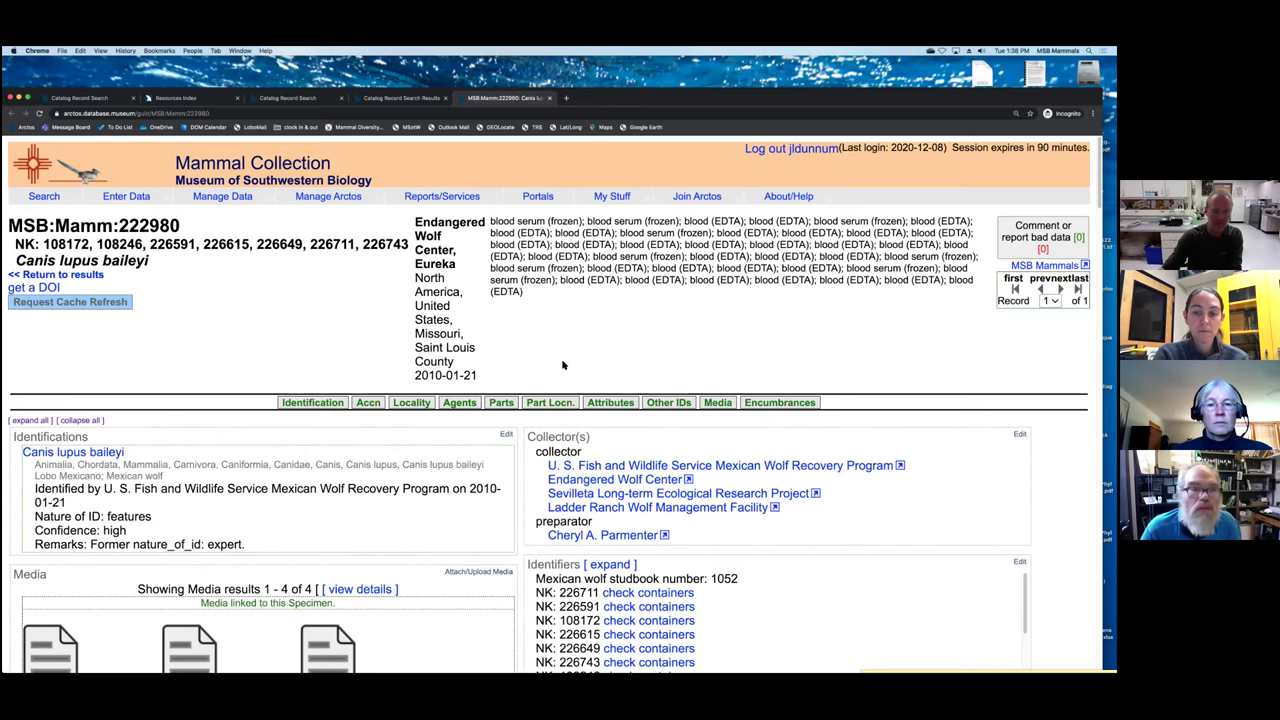
scroll(495, 445, down, 2)
scroll(492, 455, down, 3)
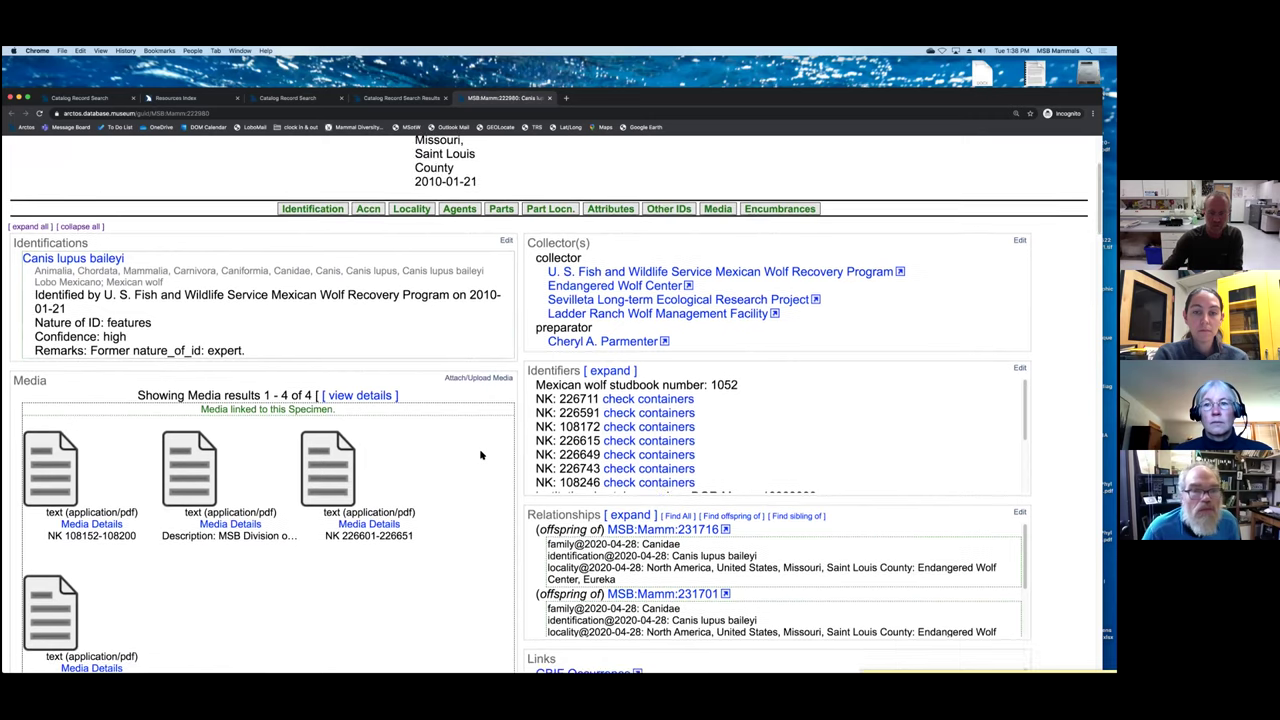
scroll(481, 450, down, 1)
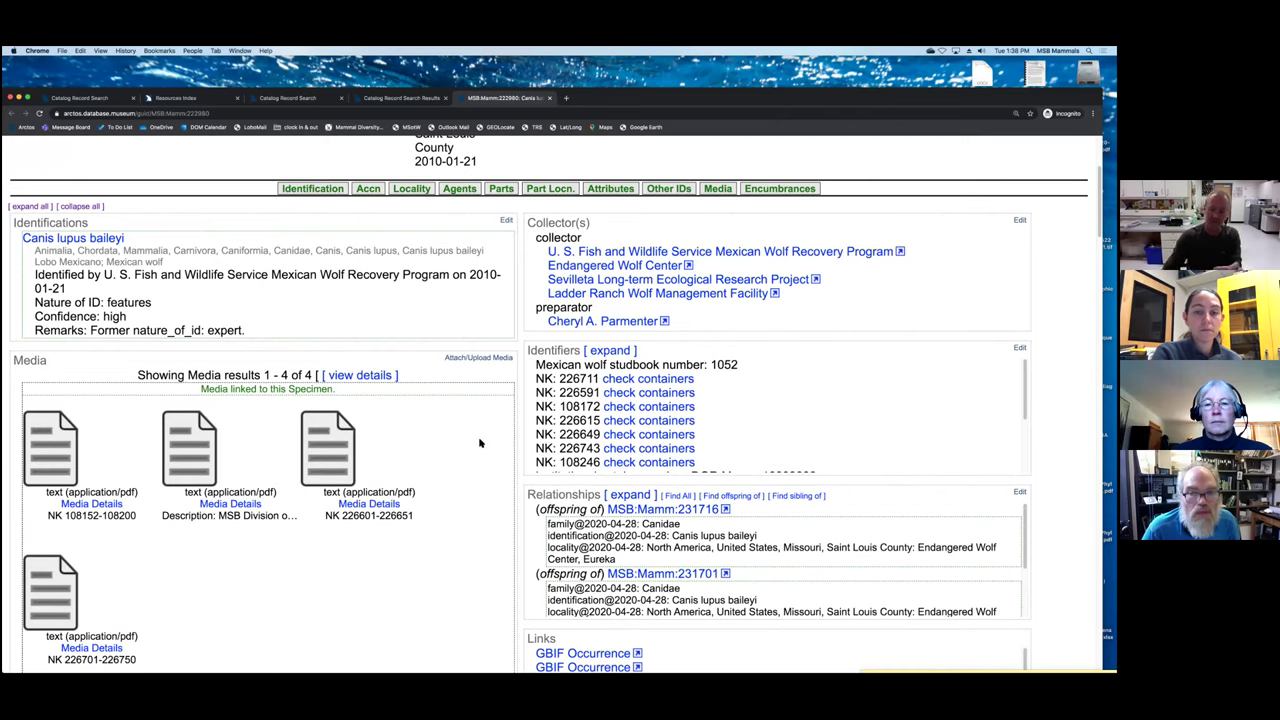
scroll(477, 444, down, 5)
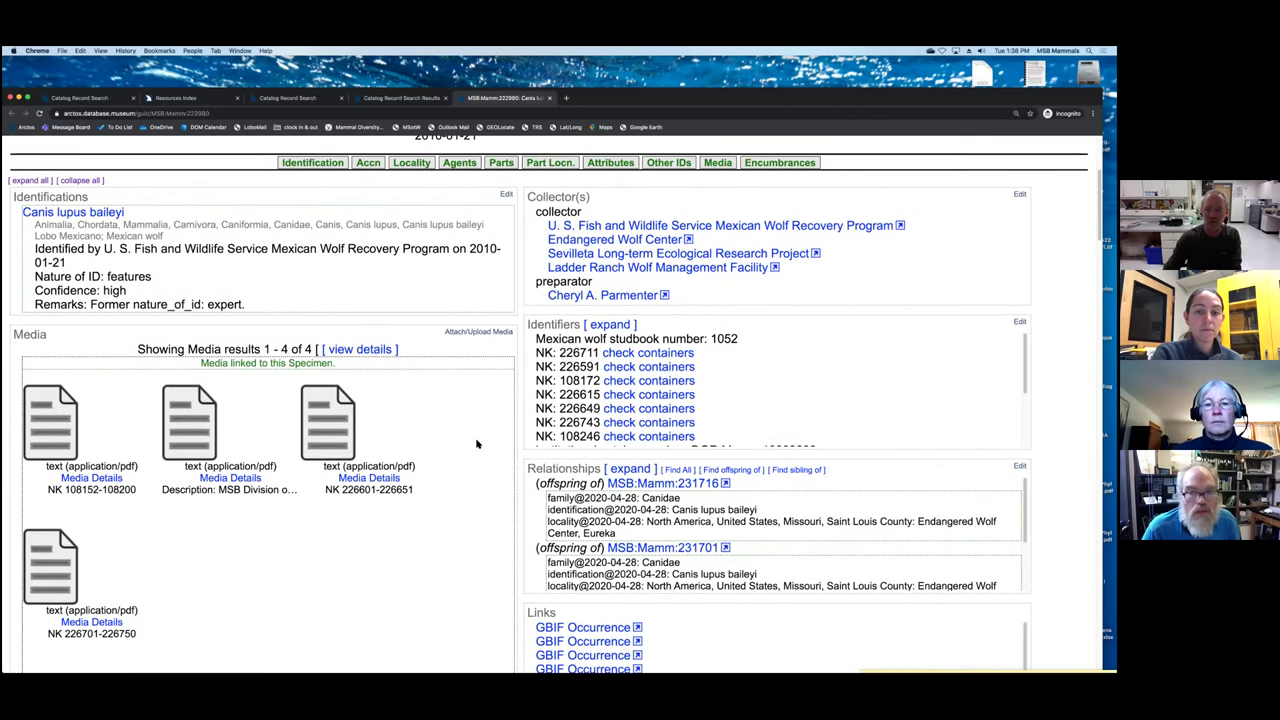
- Examine the wolf record's multiple location events, comparing their localities, dates, accession and NK remarks, and coordinates
scroll(477, 444, down, 5)
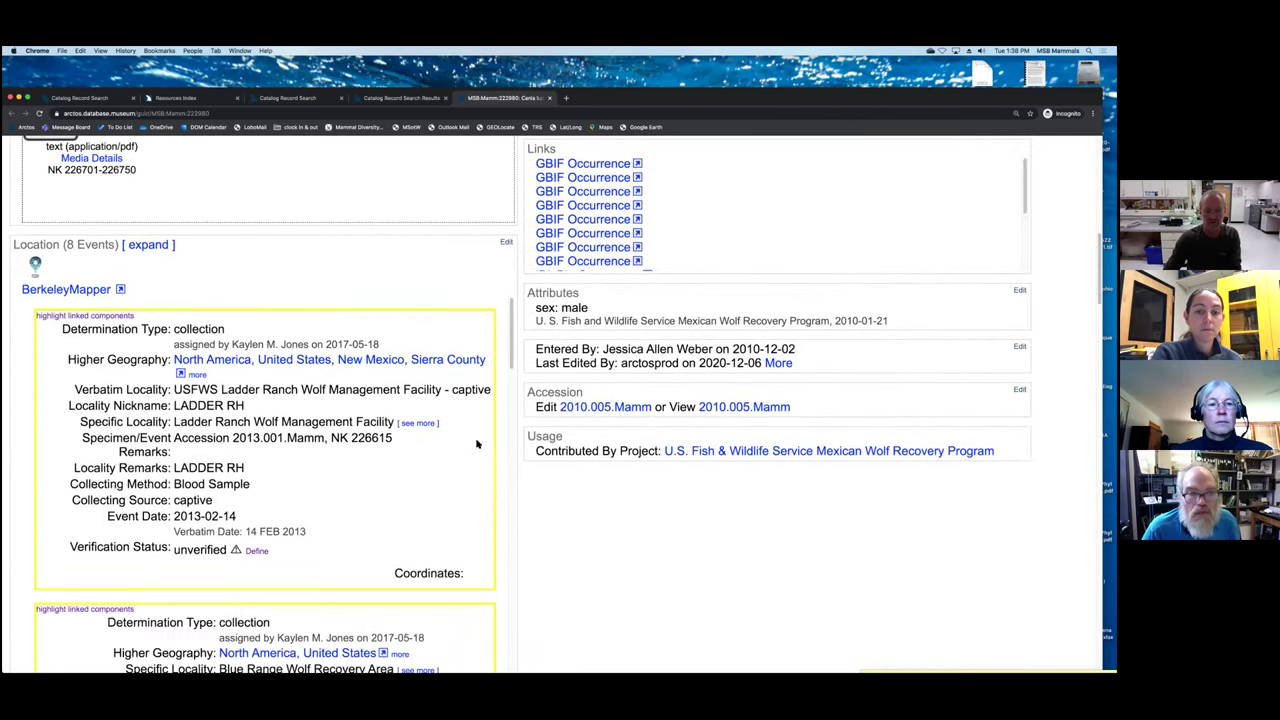
scroll(477, 444, down, 1)
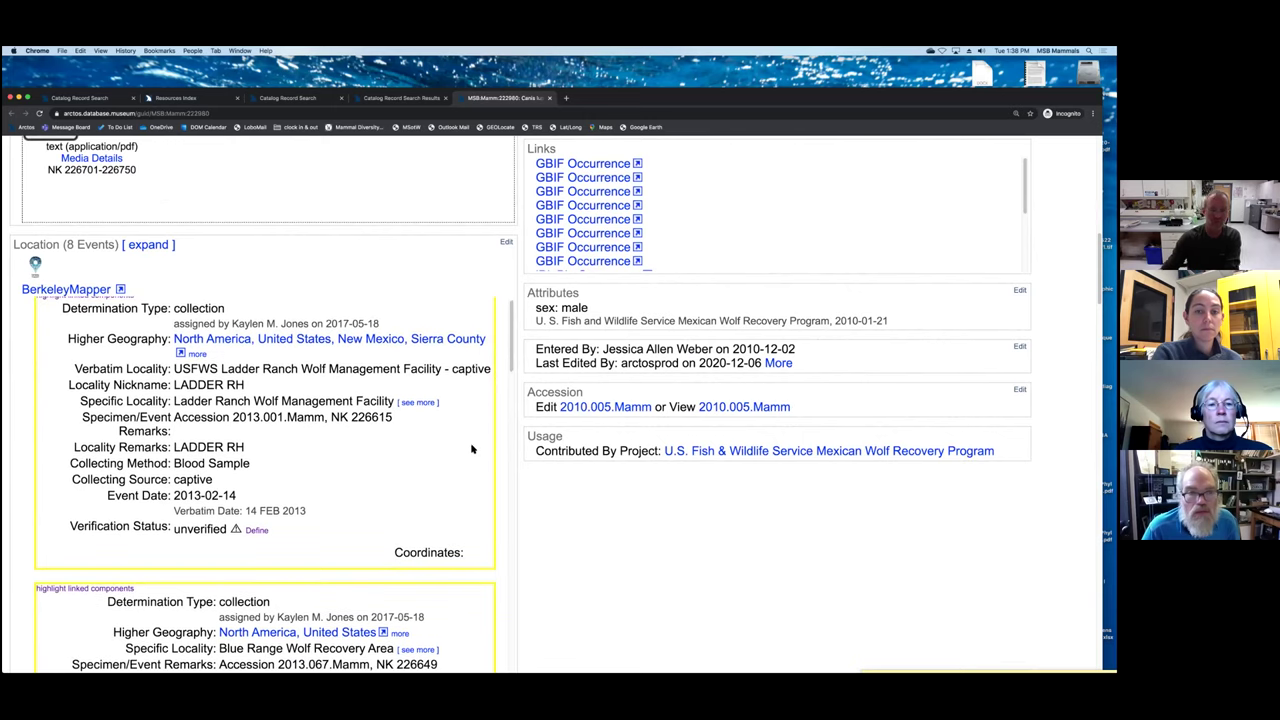
scroll(396, 456, up, 1)
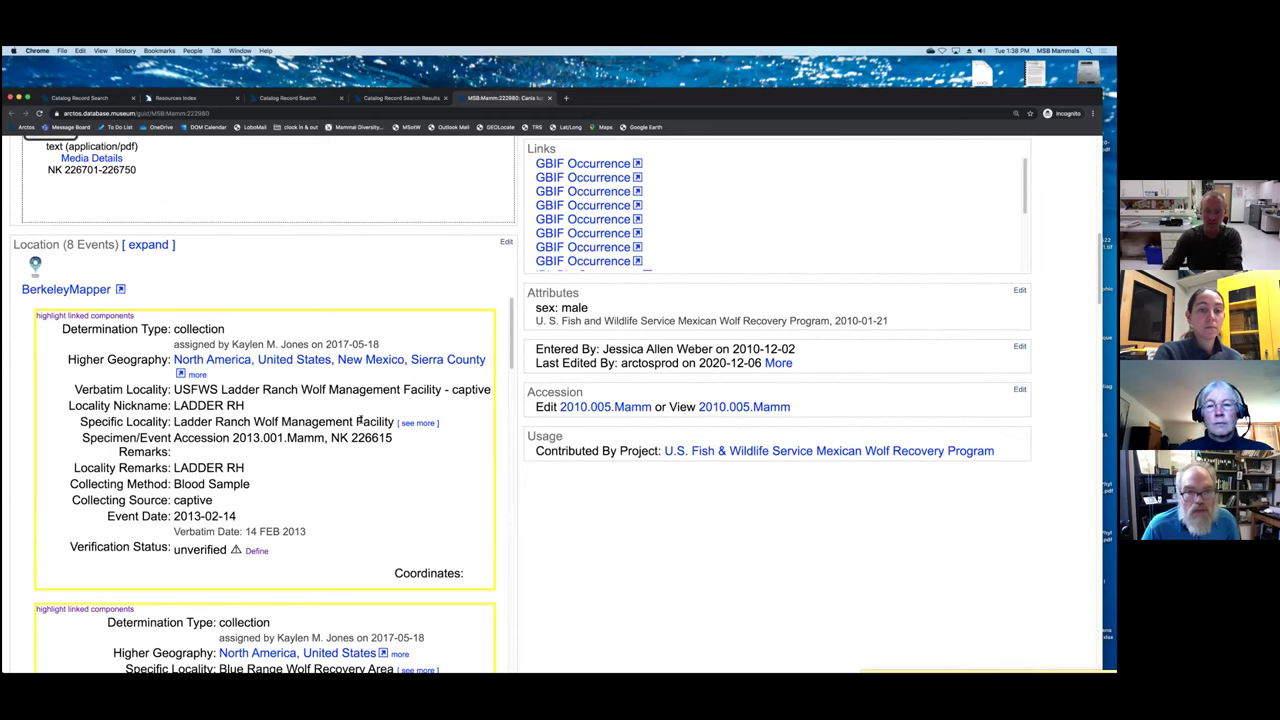
scroll(360, 421, down, 5)
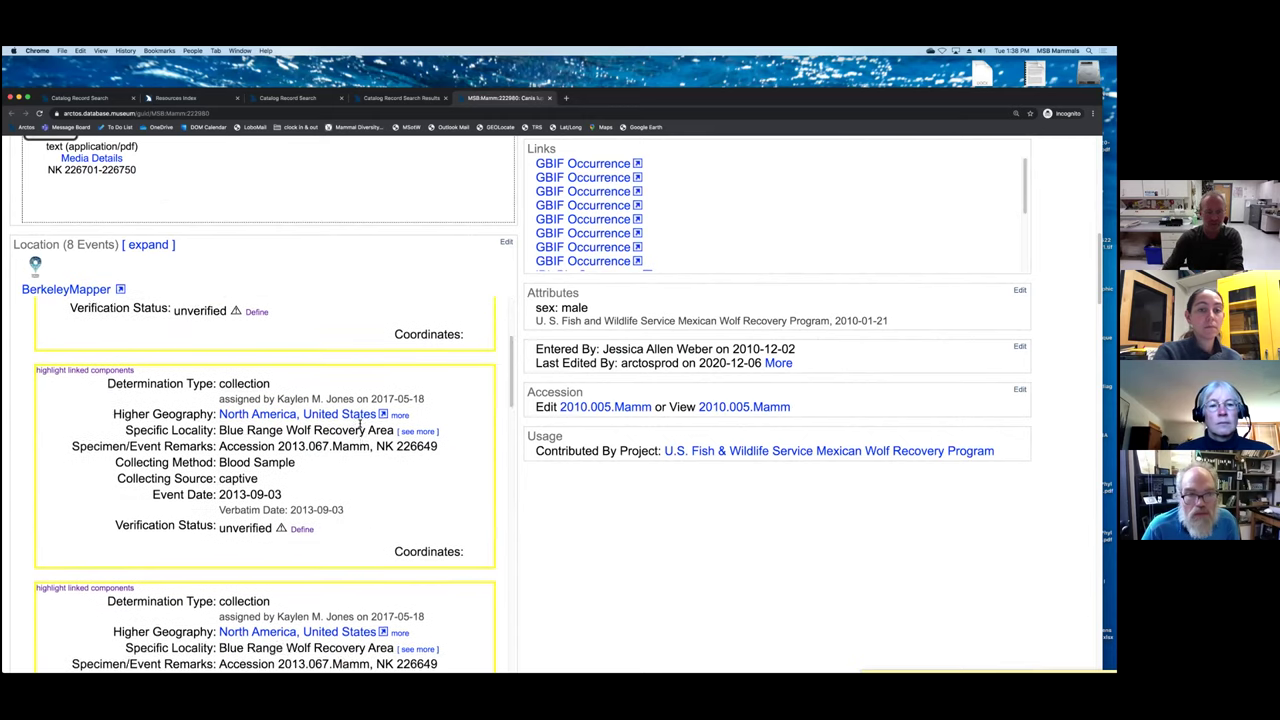
scroll(340, 410, down, 1)
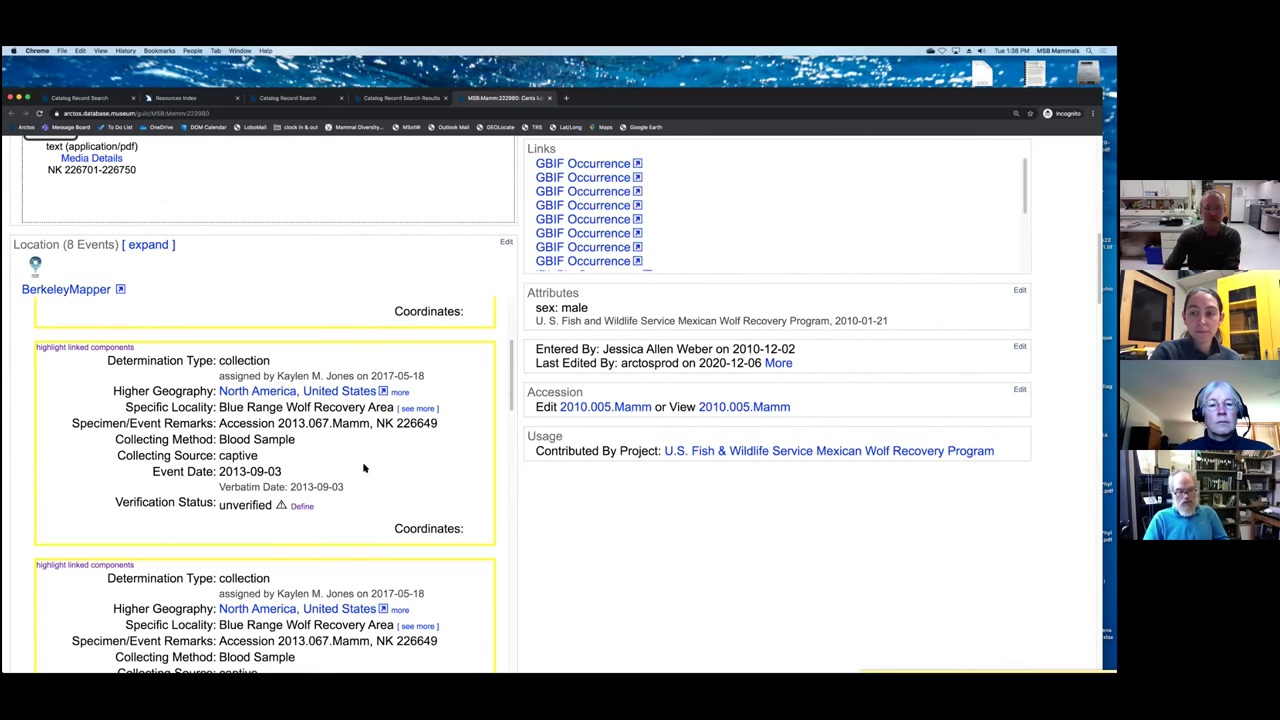
scroll(364, 468, down, 1)
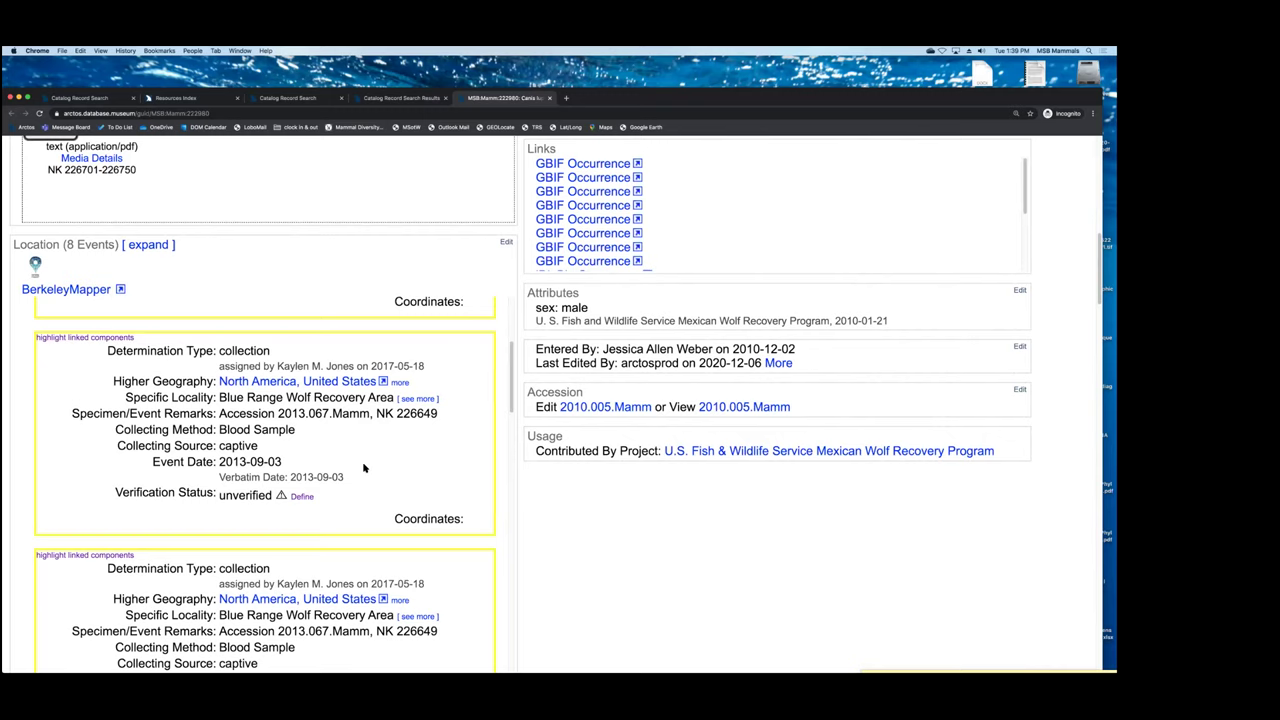
scroll(370, 467, down, 1)
scroll(380, 467, down, 6)
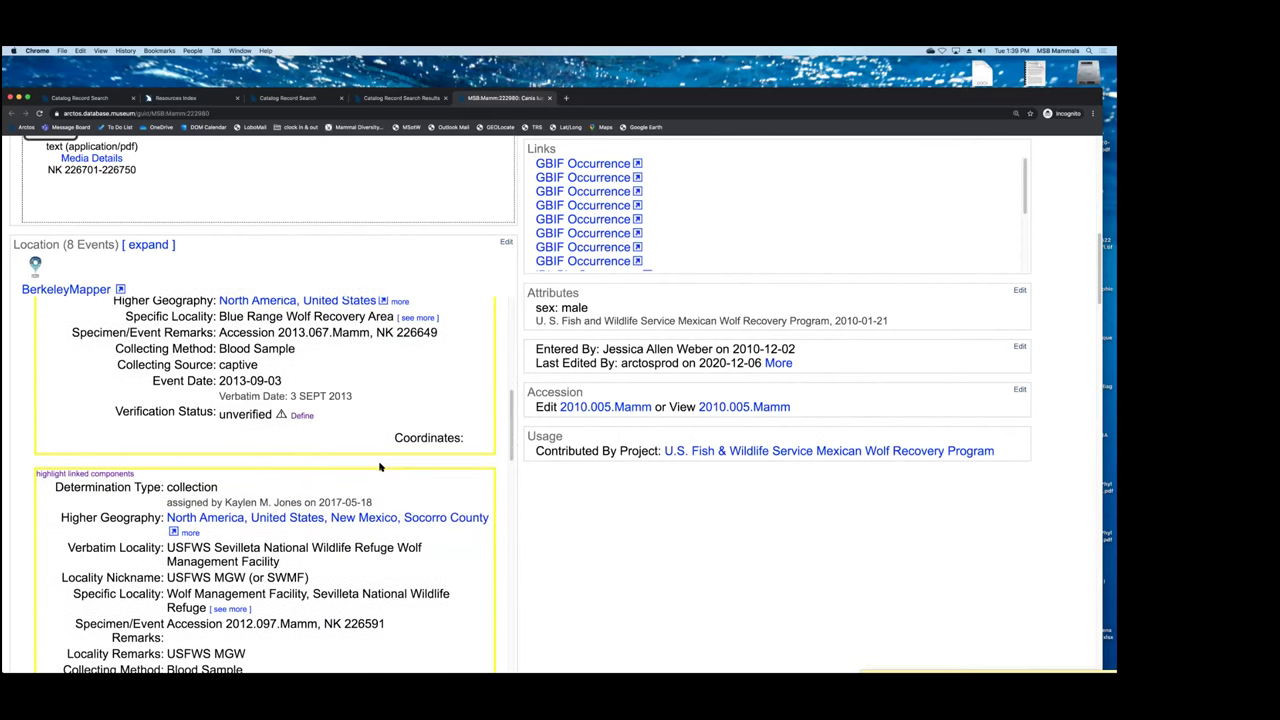
scroll(380, 467, down, 1)
scroll(447, 511, down, 3)
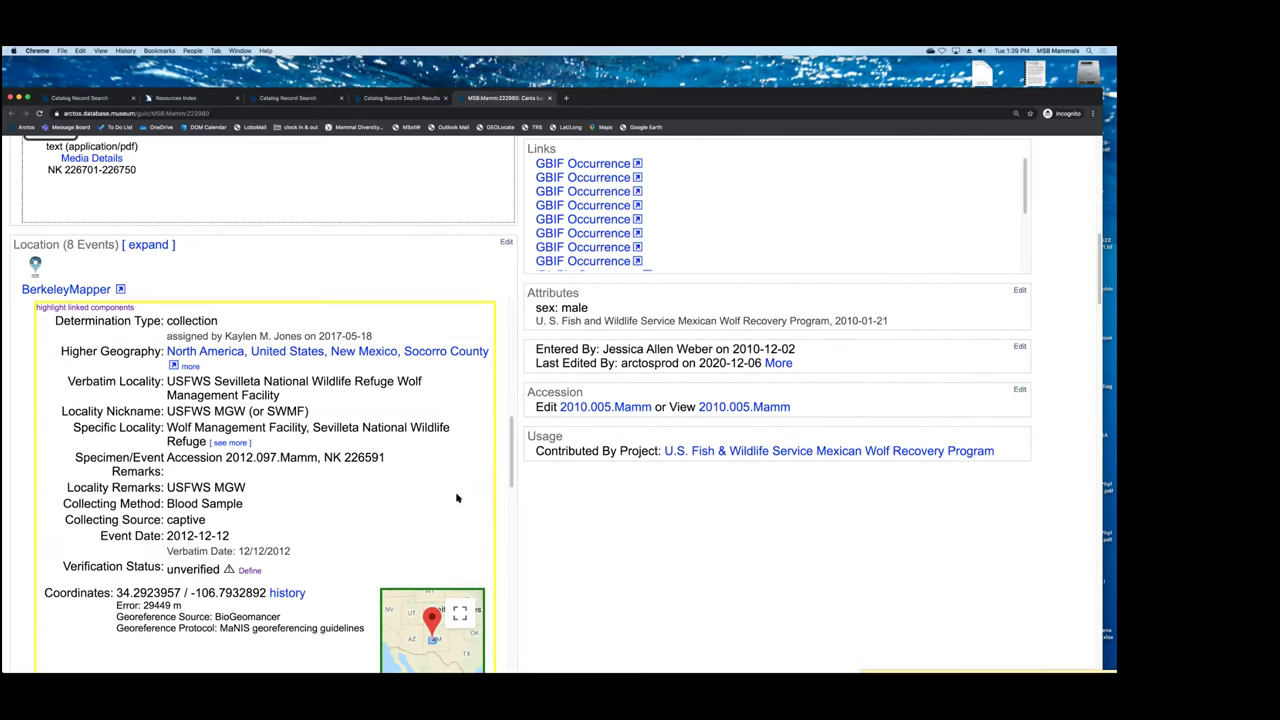
scroll(470, 468, down, 5)
- Review the wolf record's relationships to other catalog records and return to the record's header
scroll(537, 404, up, 8)
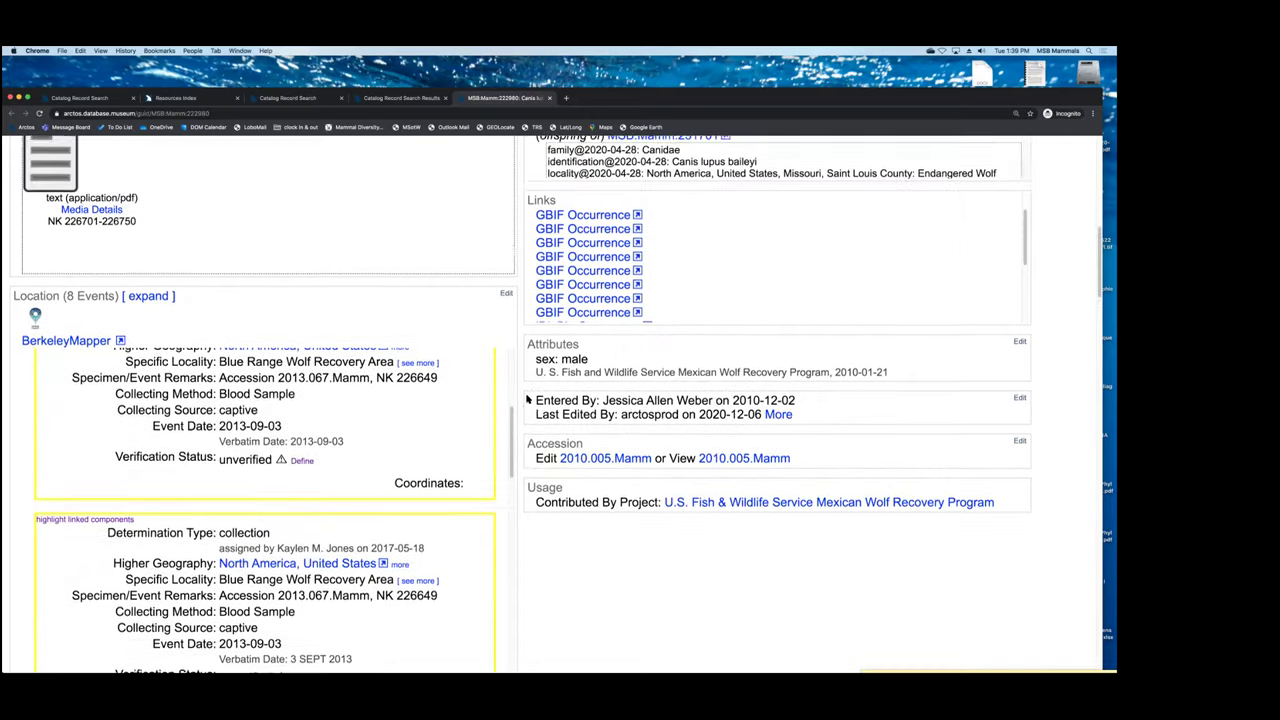
scroll(490, 407, up, 2)
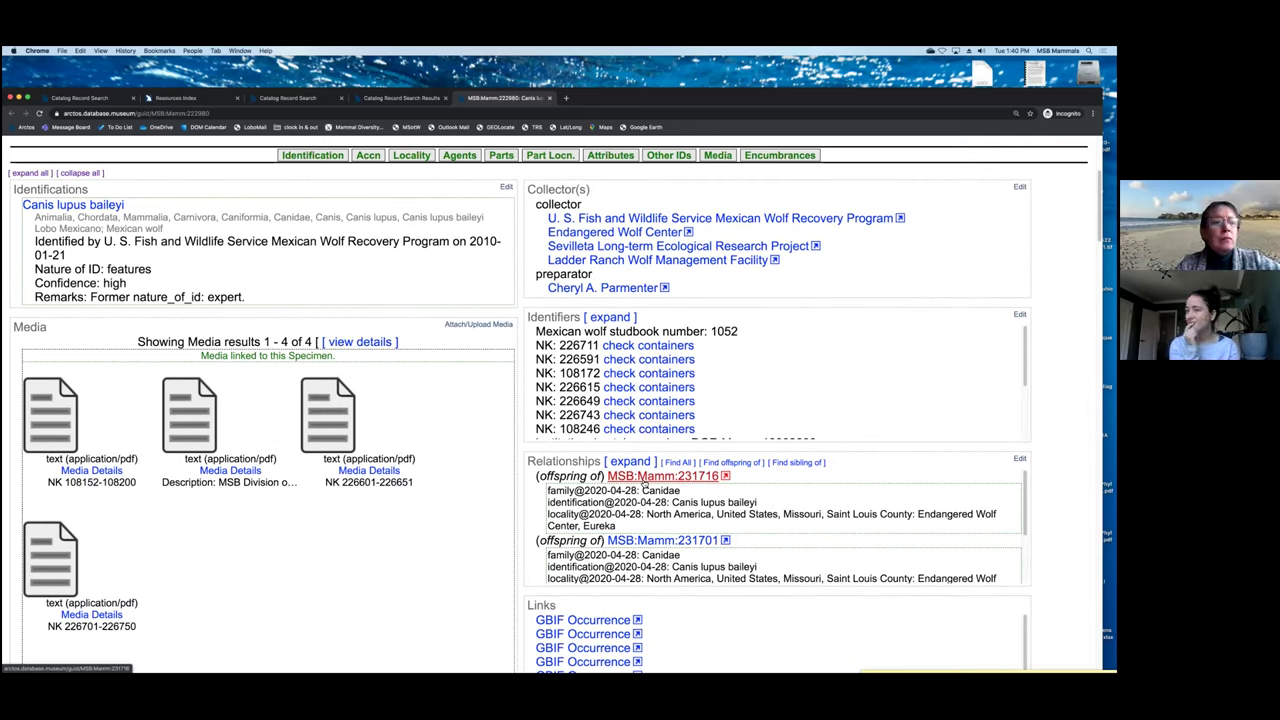
scroll(490, 438, up, 2)
scroll(490, 438, up, 6)
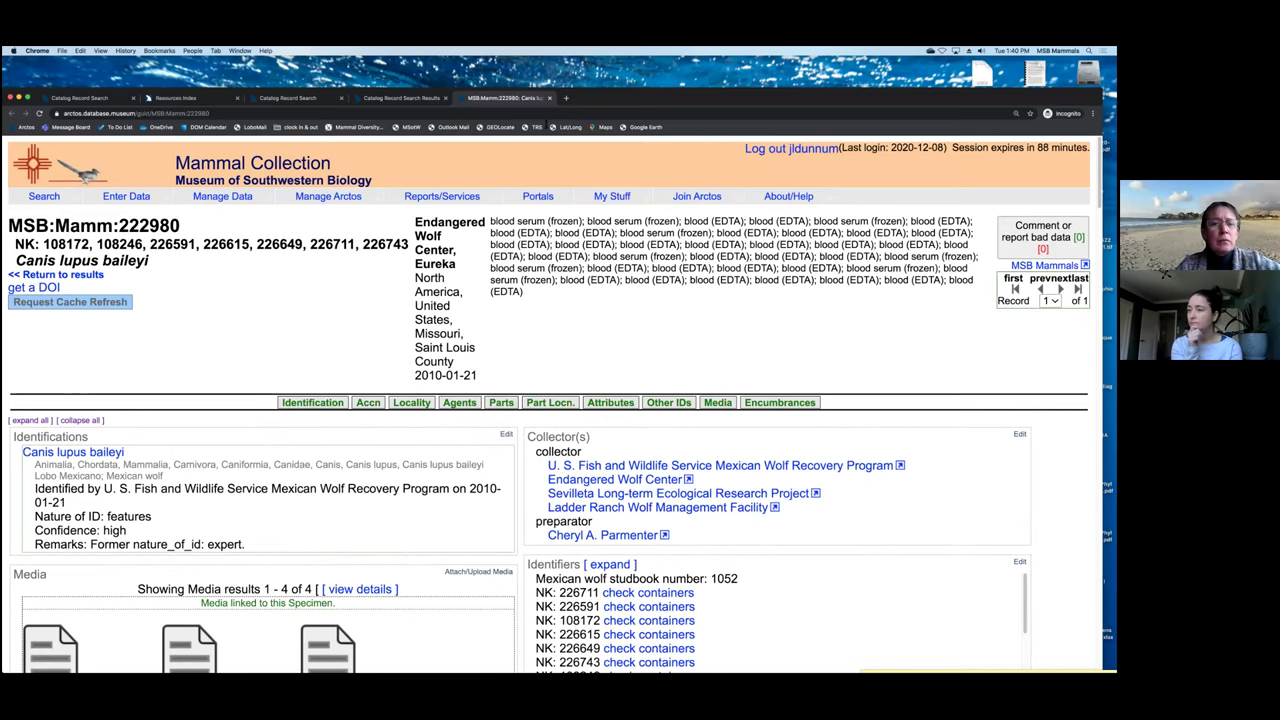
- Close the wolf record and run a new catalog record search for catalog number 148794
key(super+w)
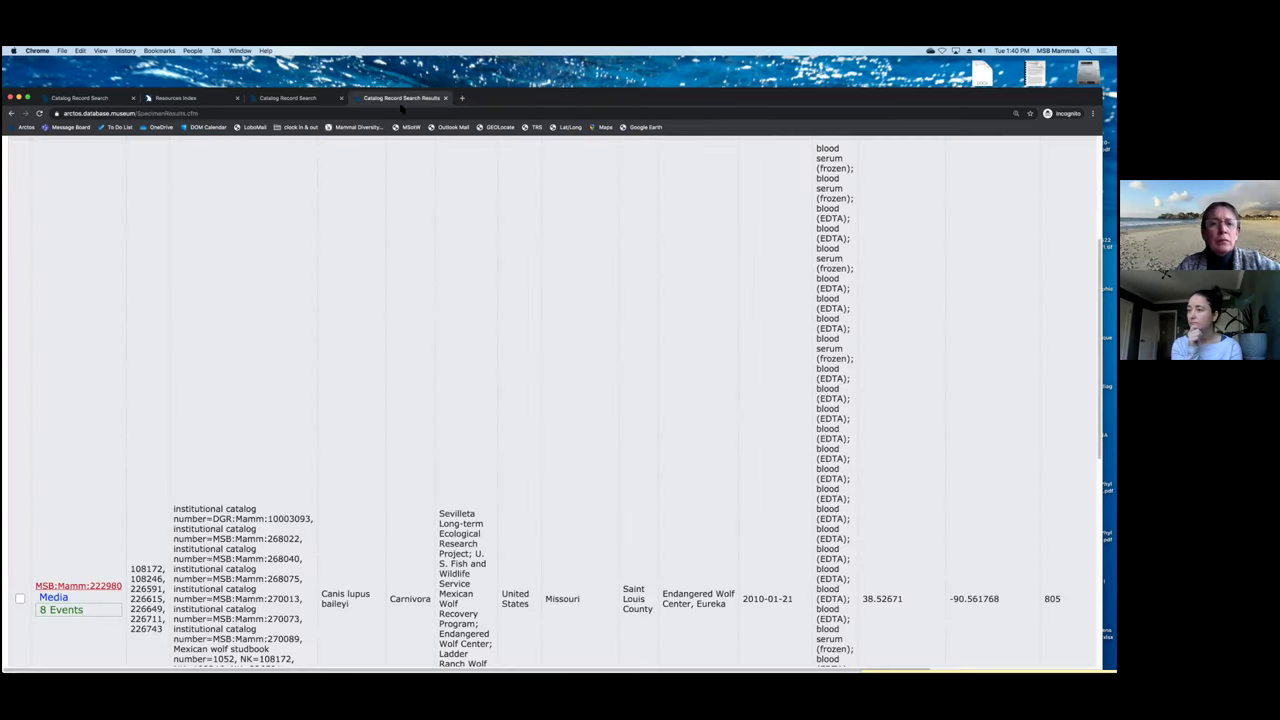
scroll(371, 200, up, 15)
click(44, 200)
click(281, 309)
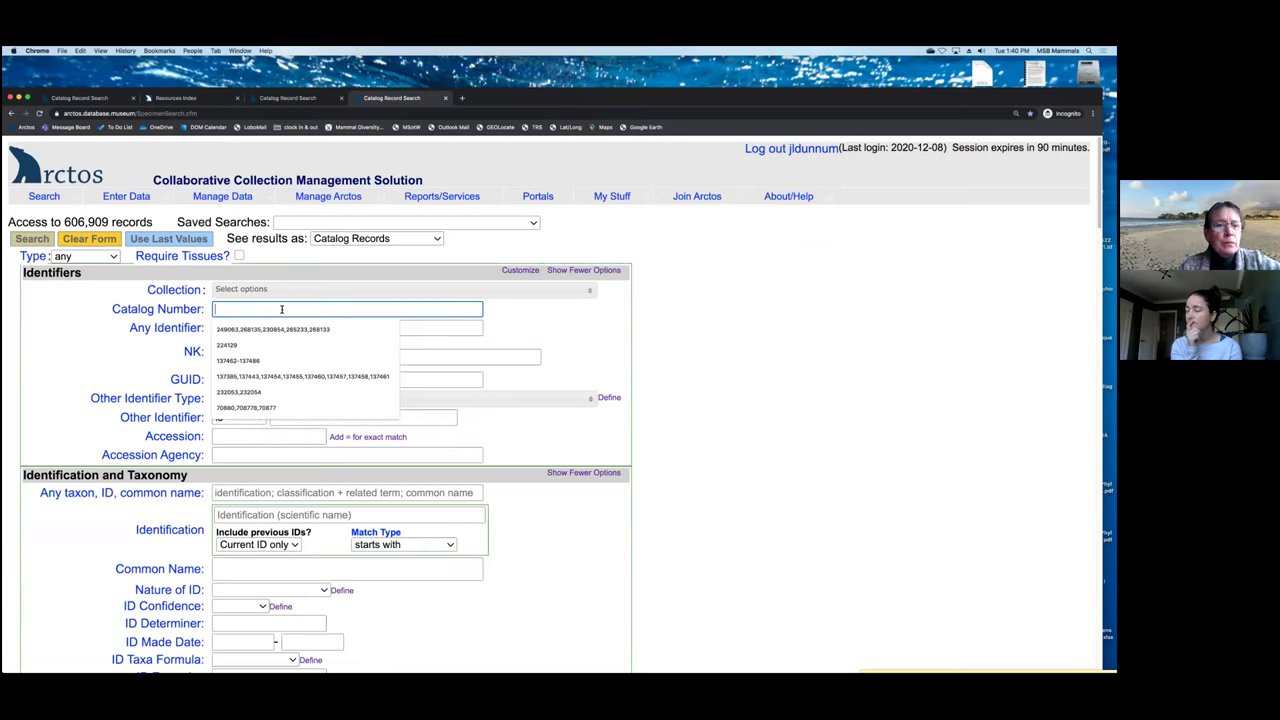
text(148)
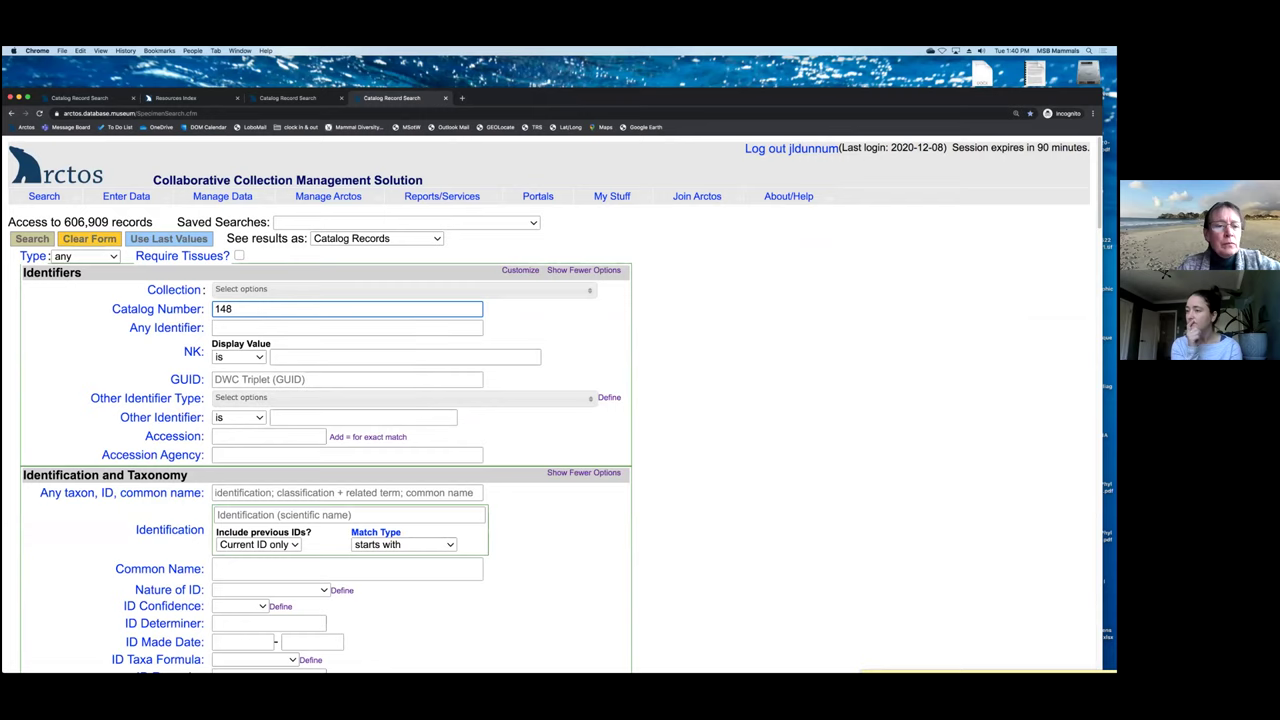
text(794)
key(Return)
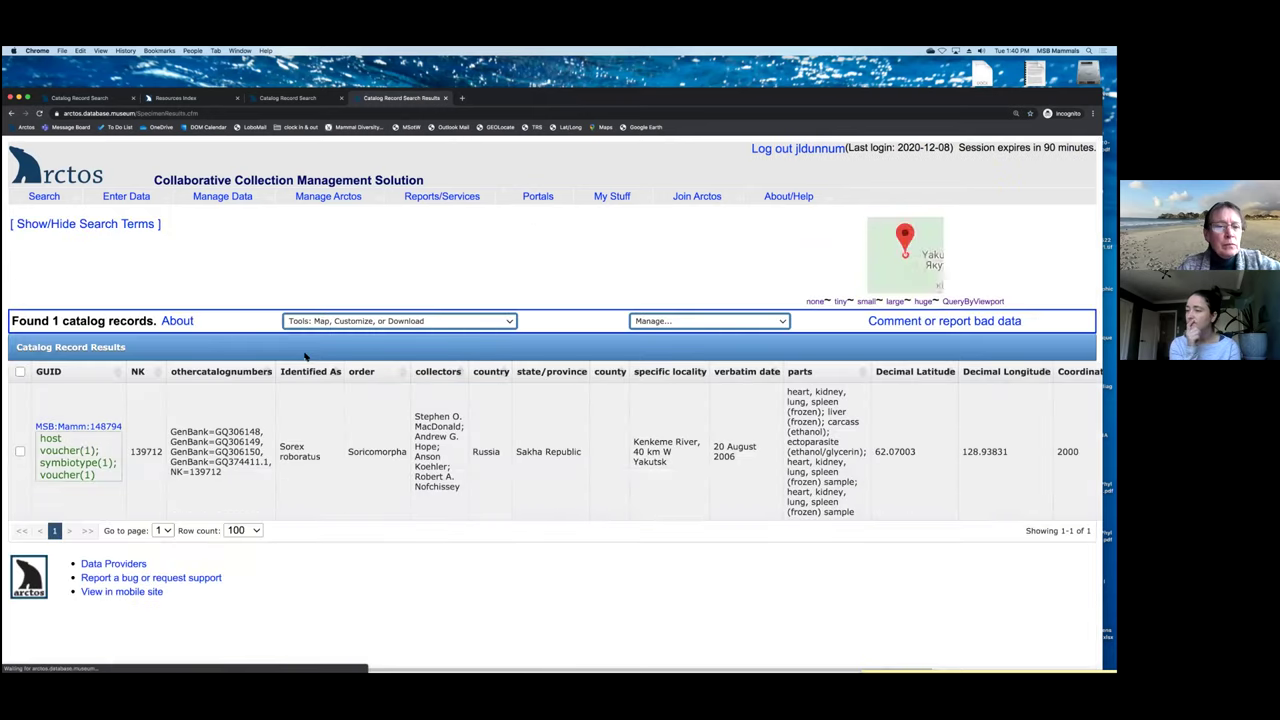
- Open specimen record MSB:Mamm:148794 and review its citations and GenBank identifiers
click(111, 428)
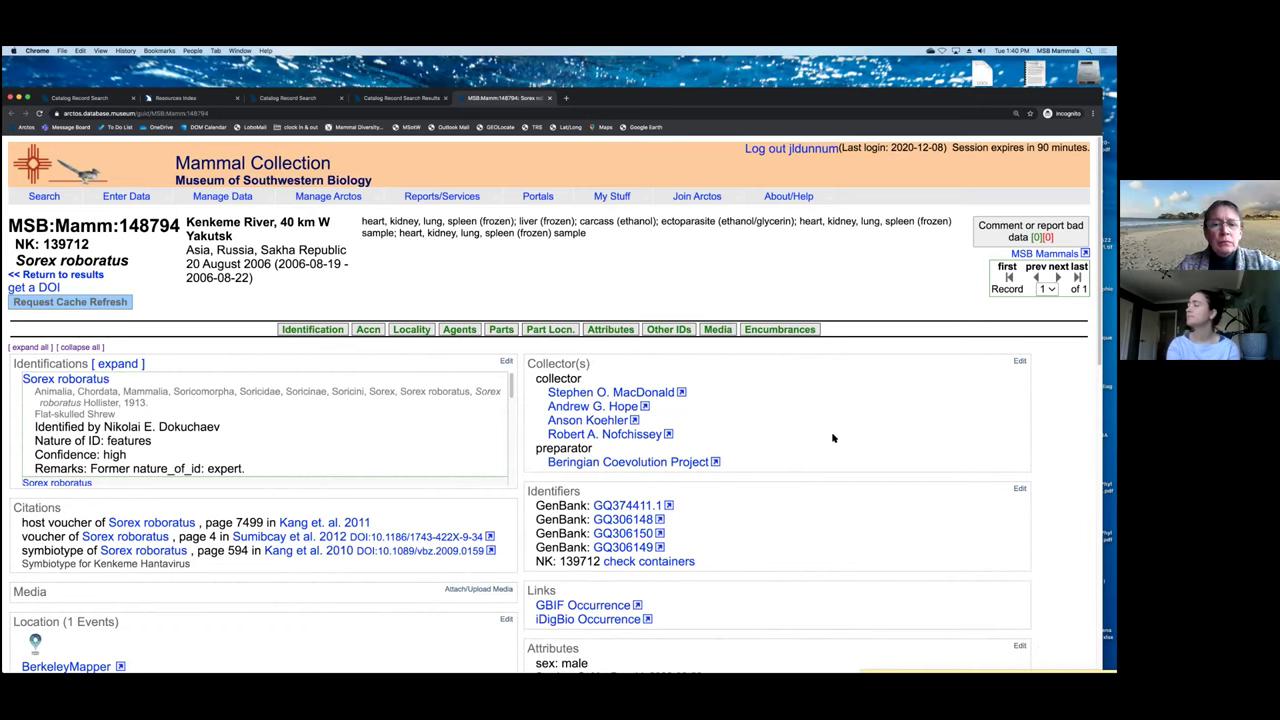
scroll(830, 445, down, 2)
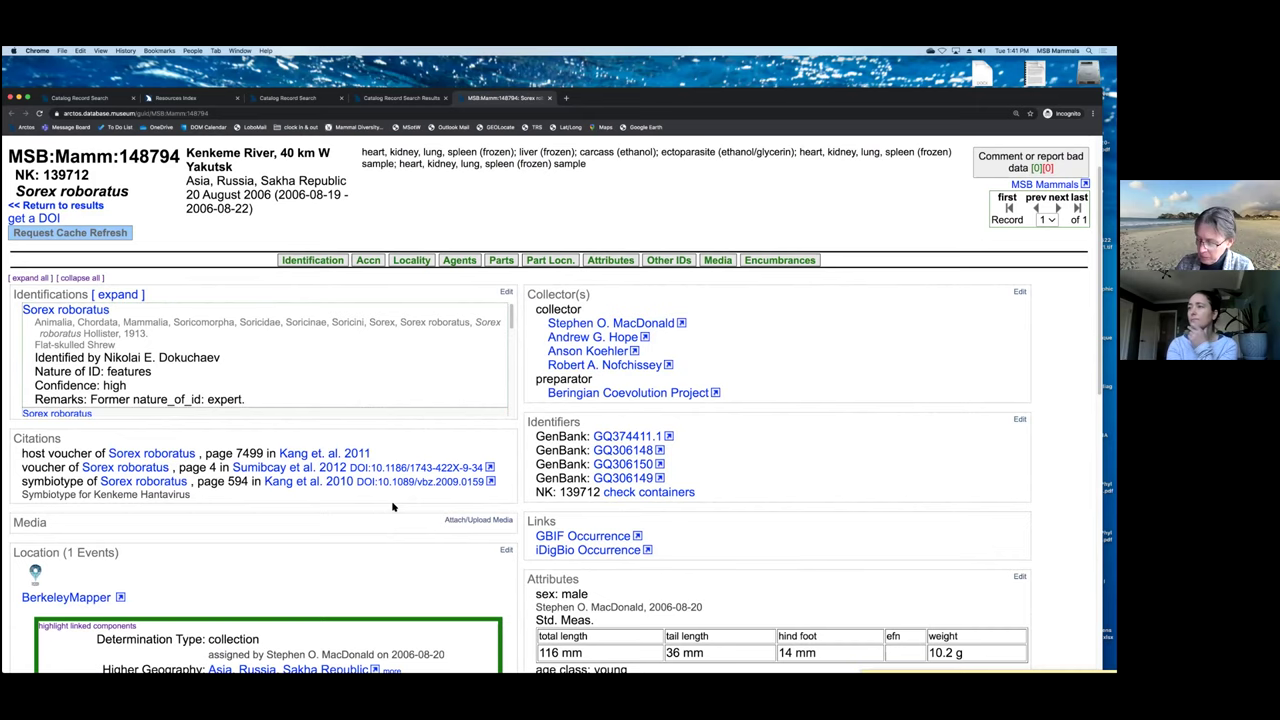
scroll(387, 522, down, 1)
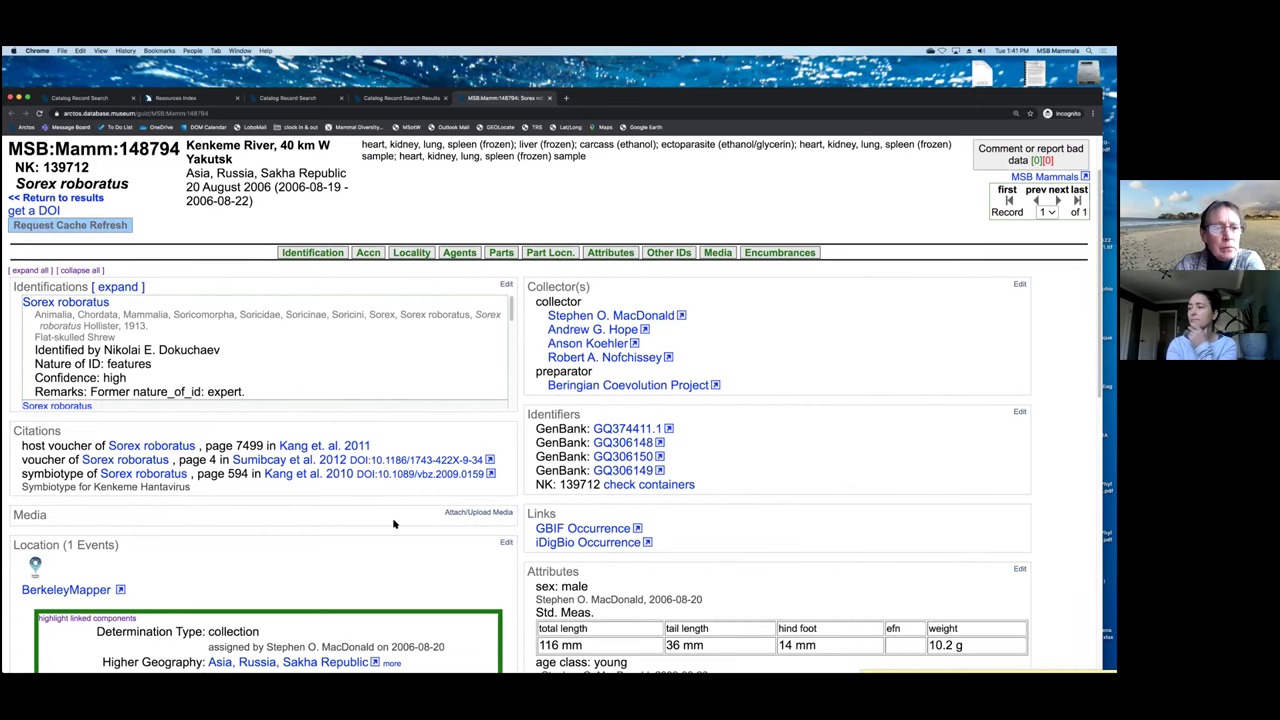
scroll(393, 524, down, 1)
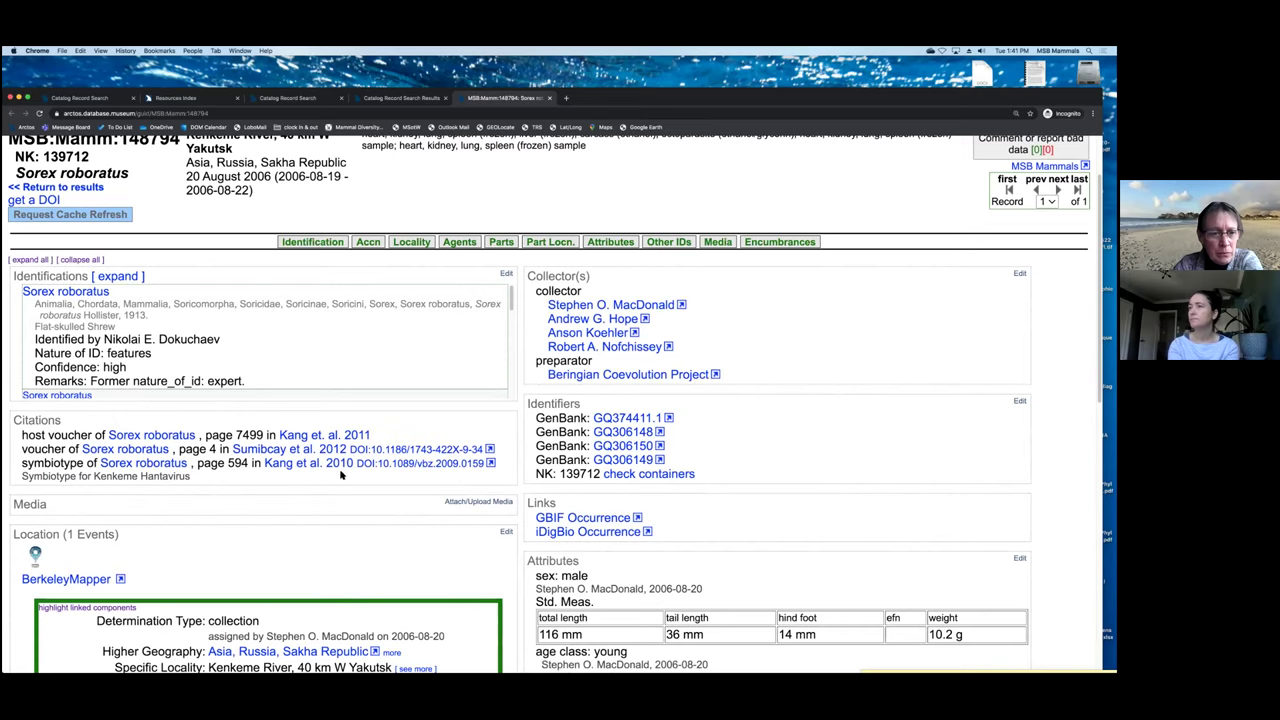
- Open the 2010 publication cited for the symbiotype and inspect the citation type options in its citation management form
click(303, 468)
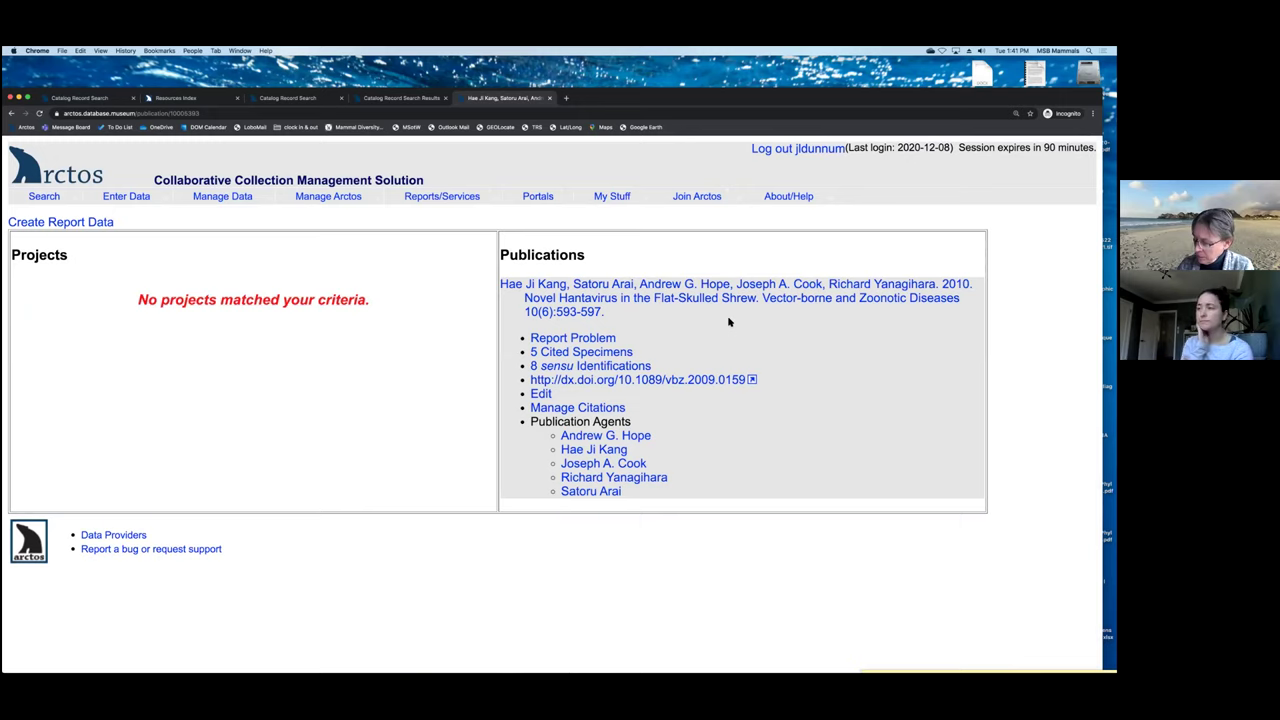
click(638, 308)
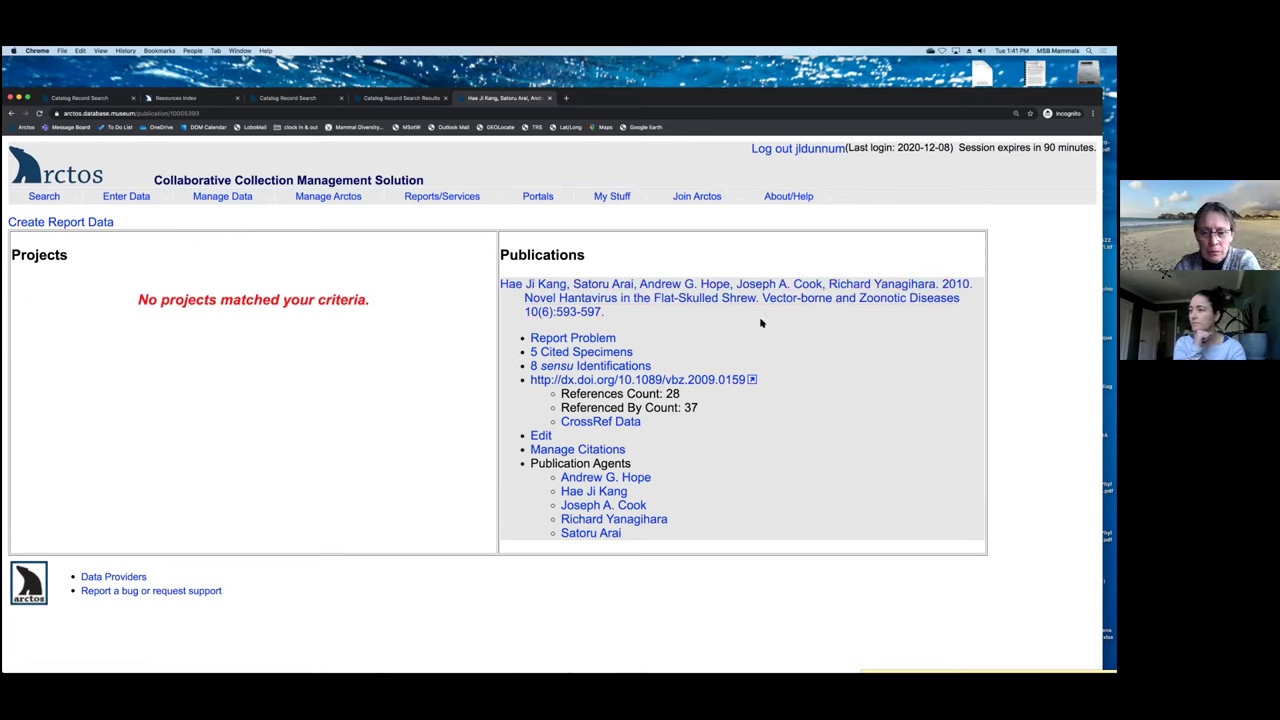
click(596, 452)
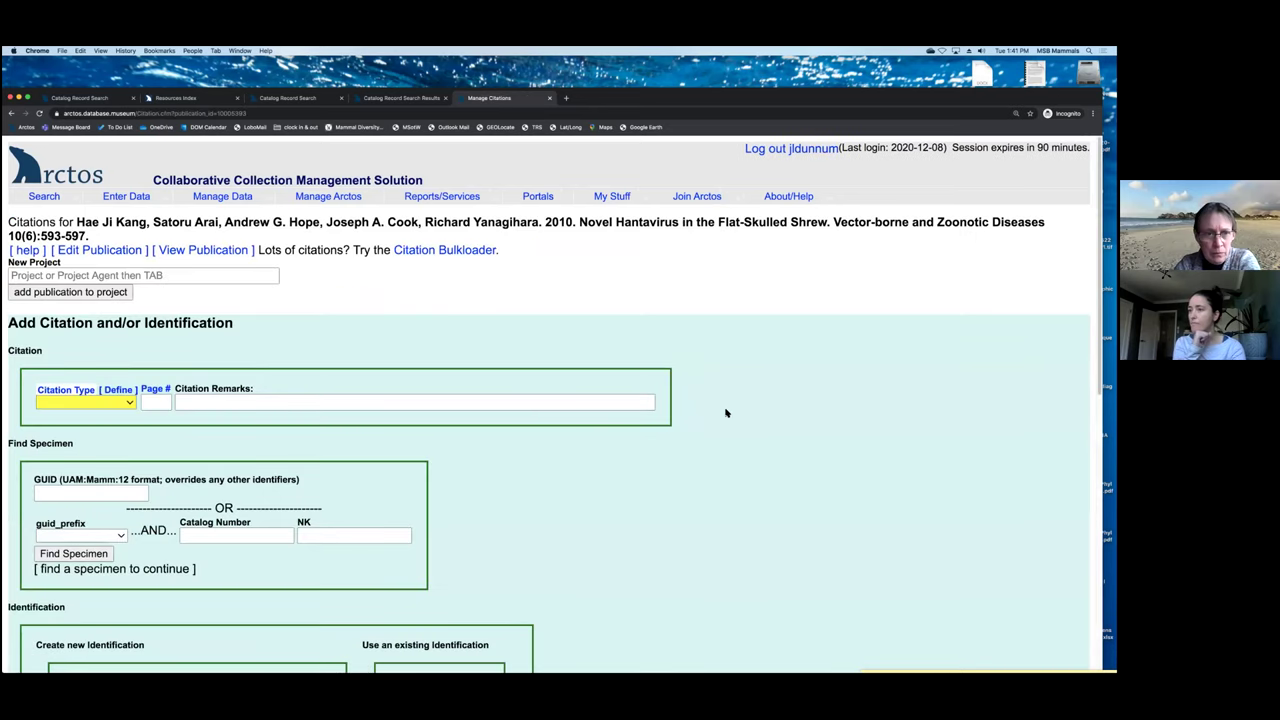
scroll(718, 418, down, 1)
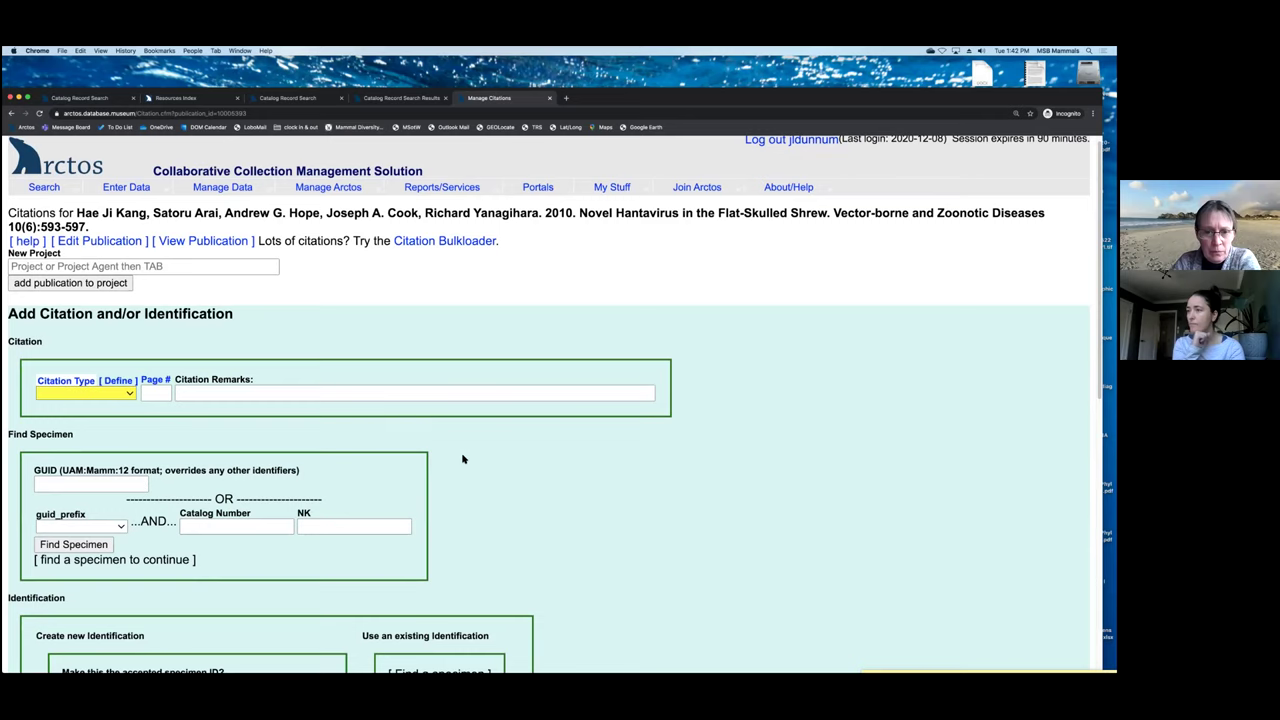
click(128, 394)
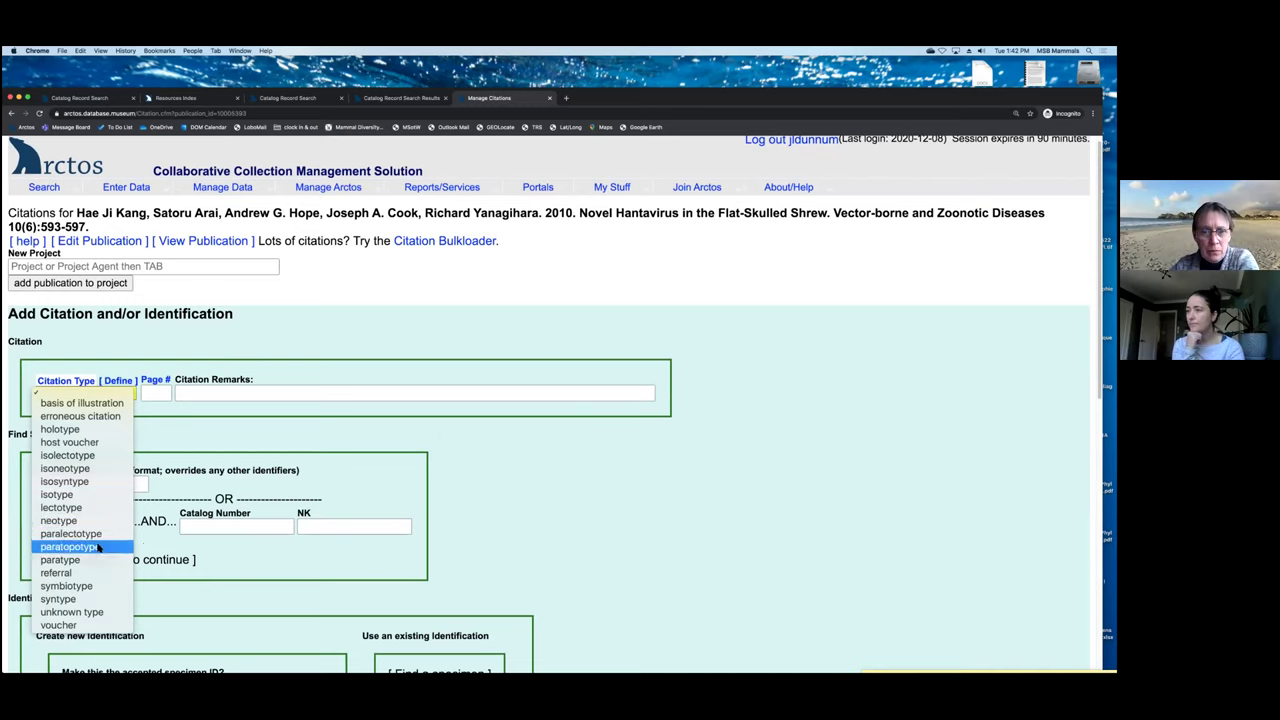
click(359, 432)
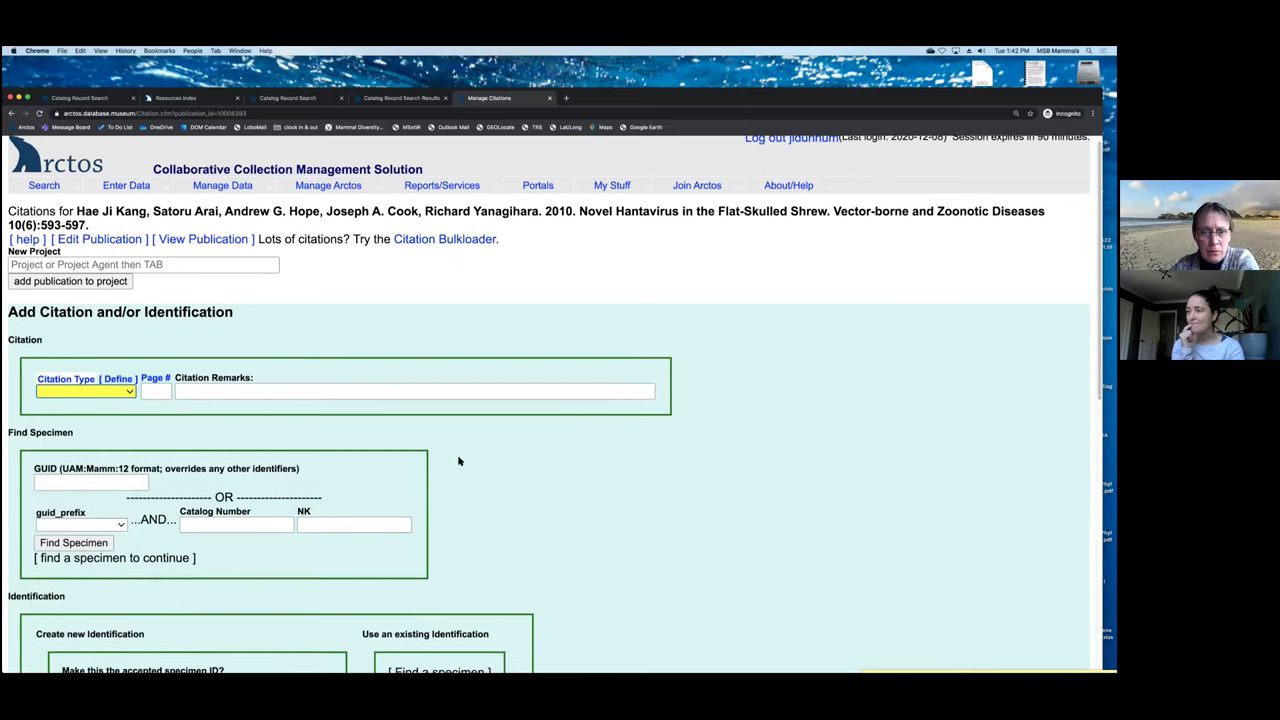
- Review the publication's specimen-finding and identification fields and its list of existing citations
scroll(462, 460, down, 1)
scroll(530, 460, down, 3)
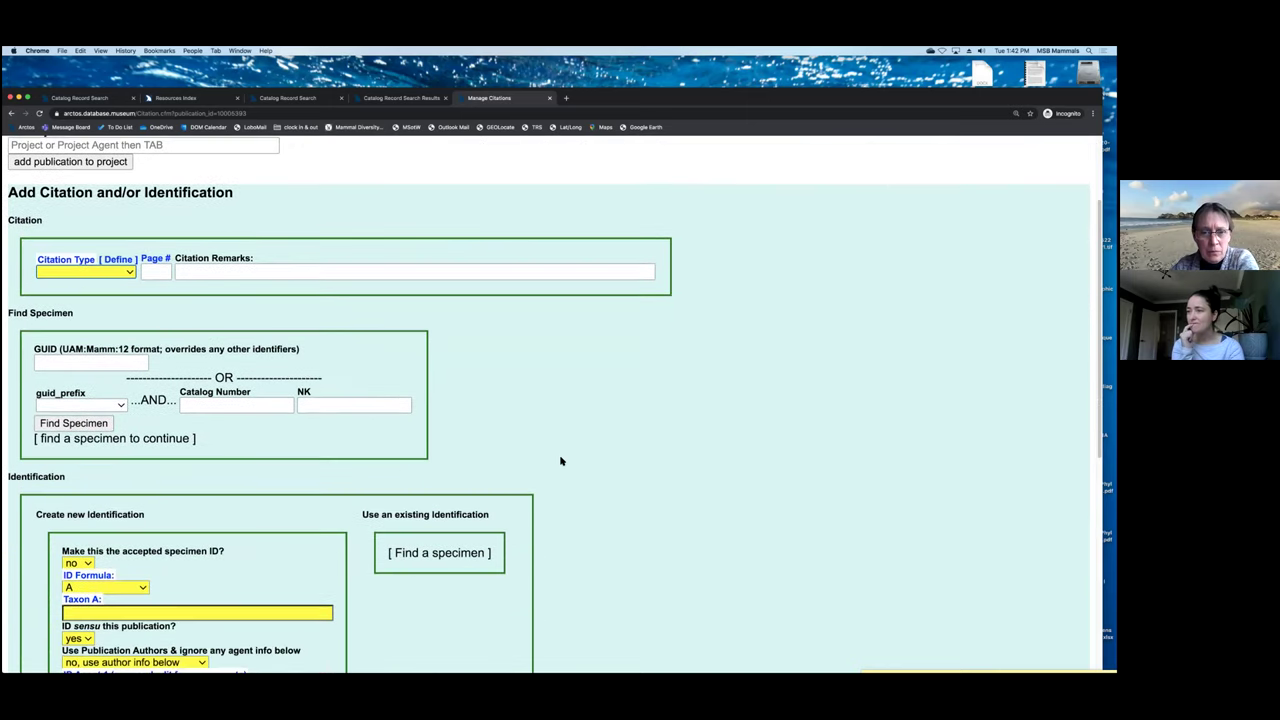
scroll(565, 468, down, 7)
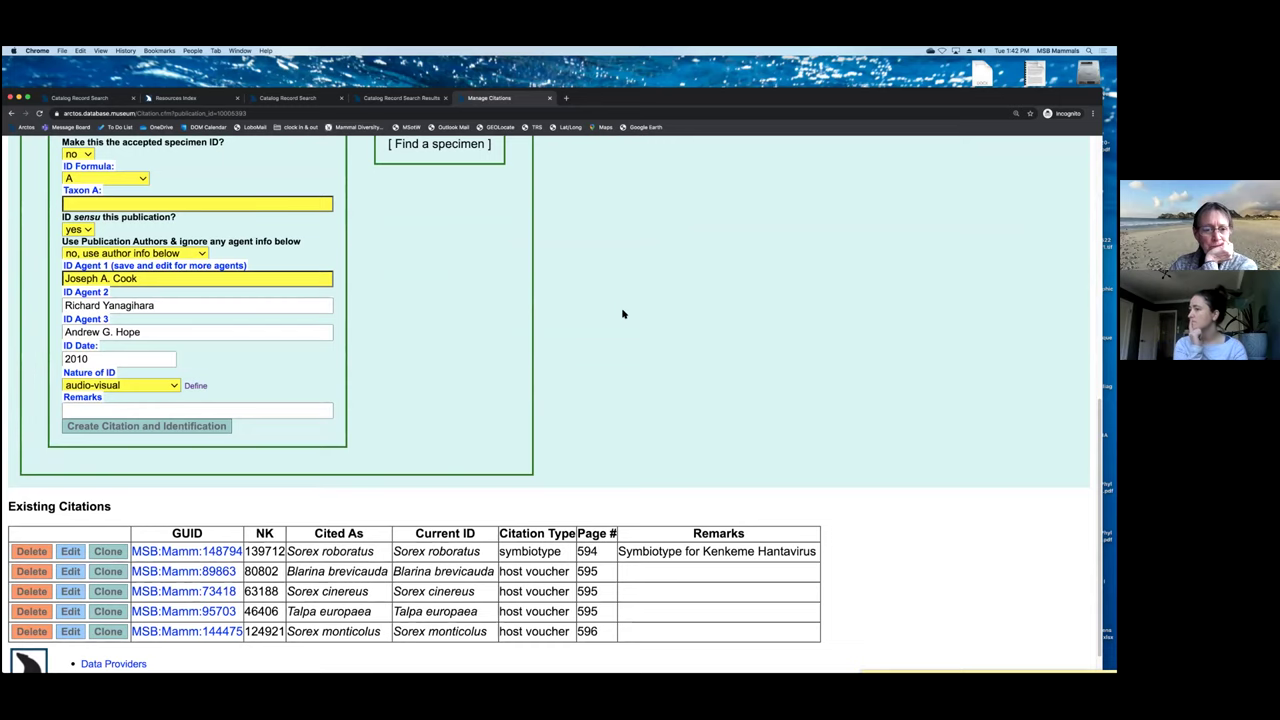
scroll(620, 312, up, 5)
scroll(622, 314, up, 6)
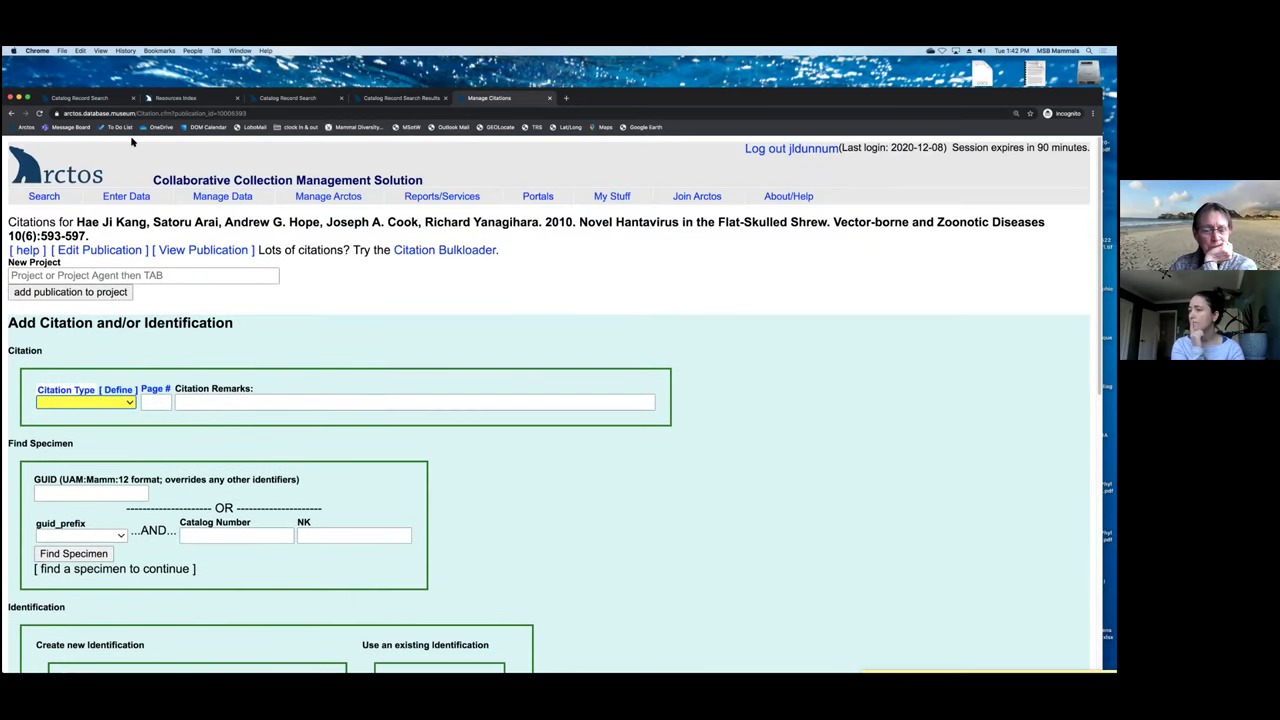
- Return to the publication's page and list its cited specimens
click(12, 116)
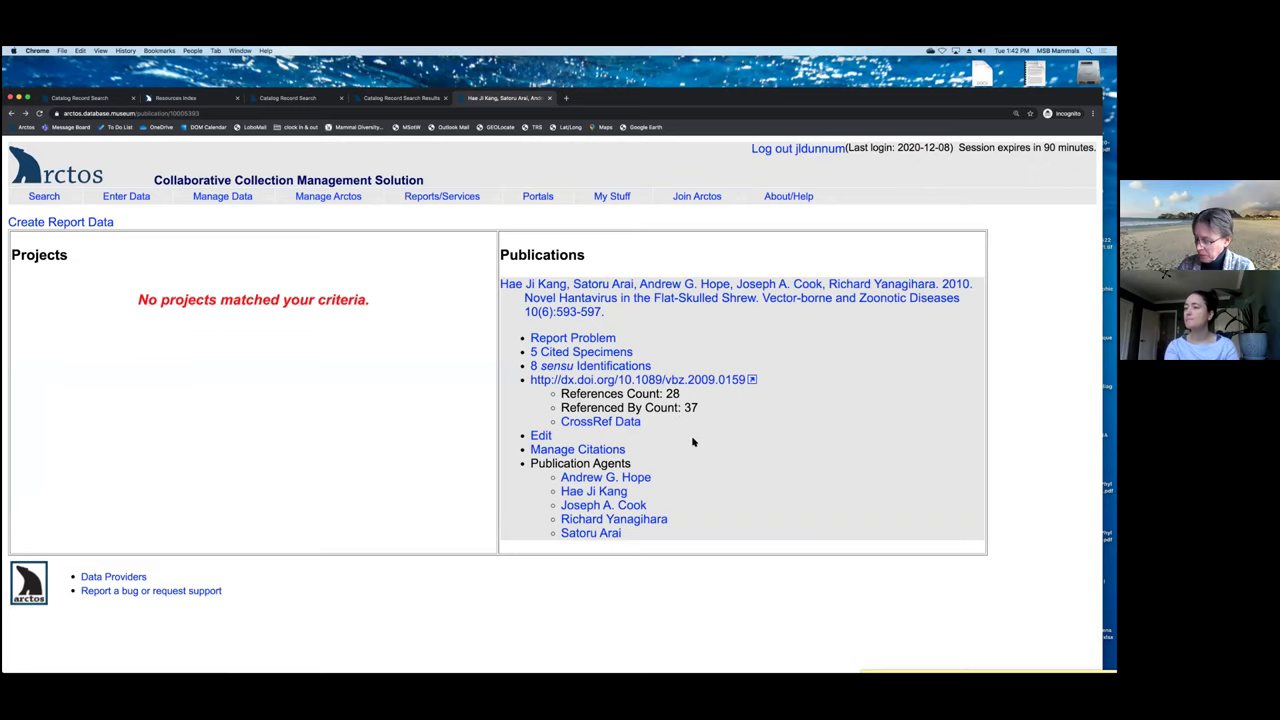
click(606, 356)
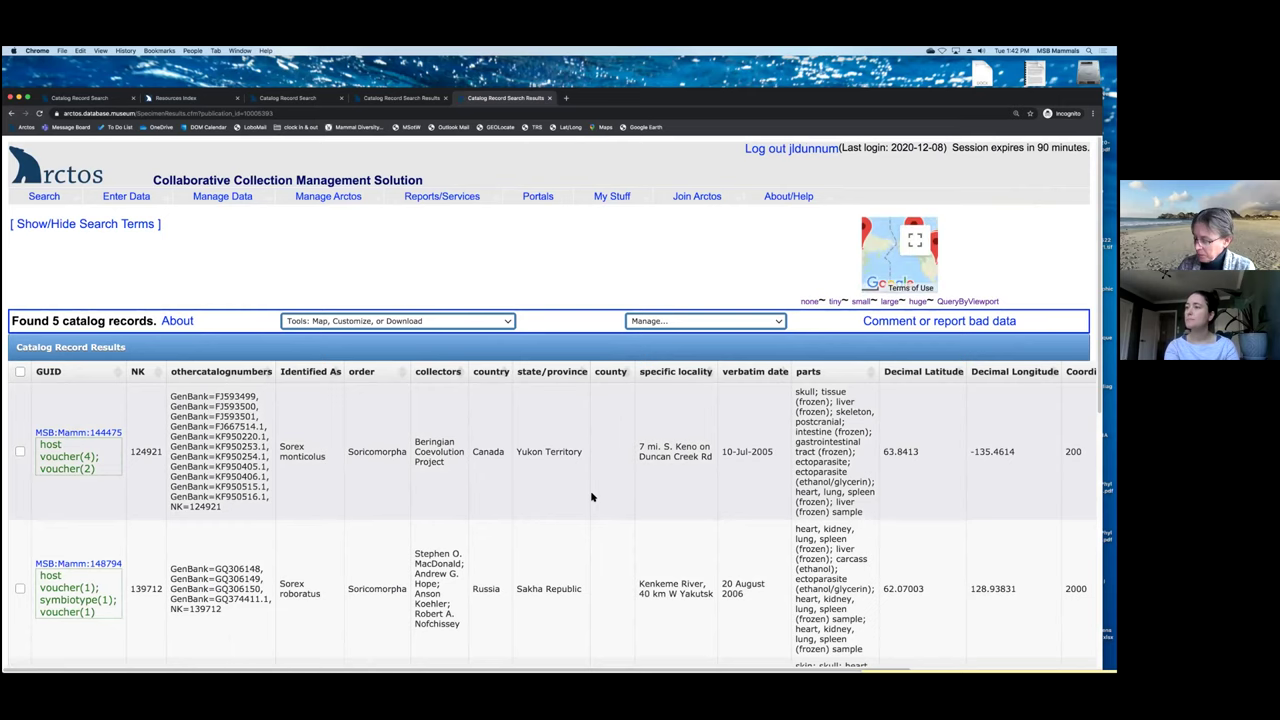
scroll(591, 497, down, 2)
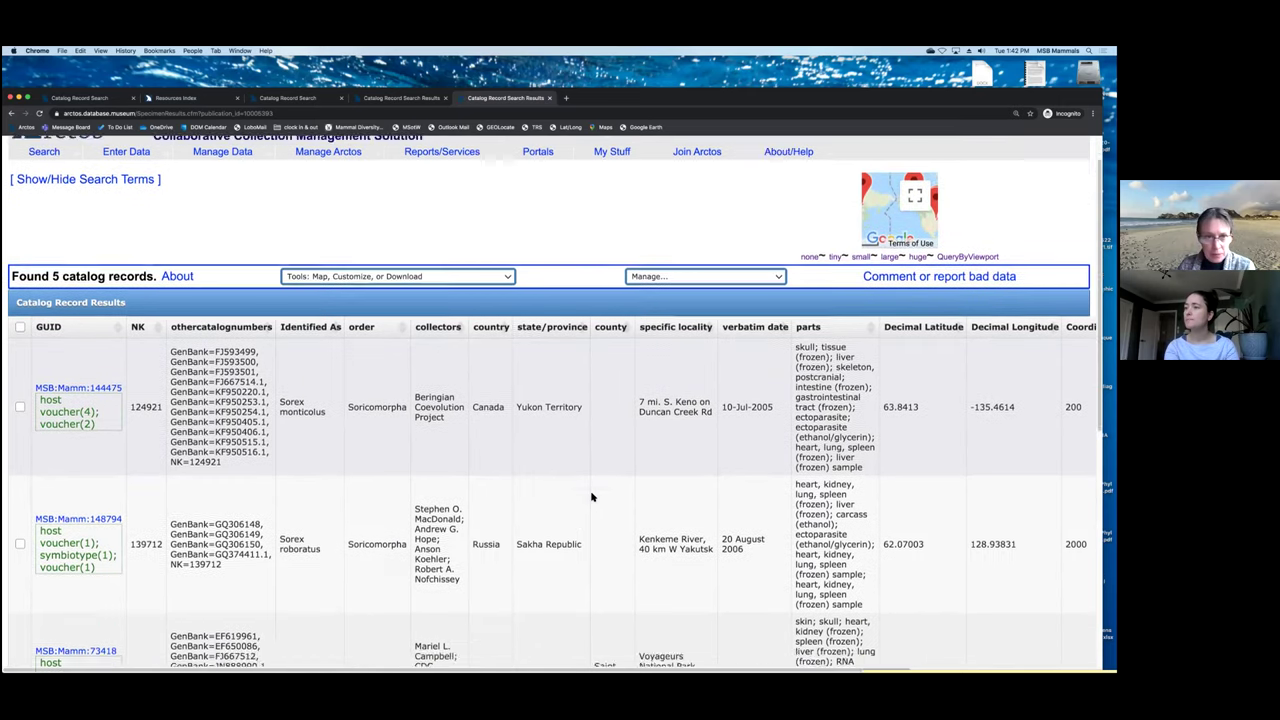
scroll(585, 490, down, 1)
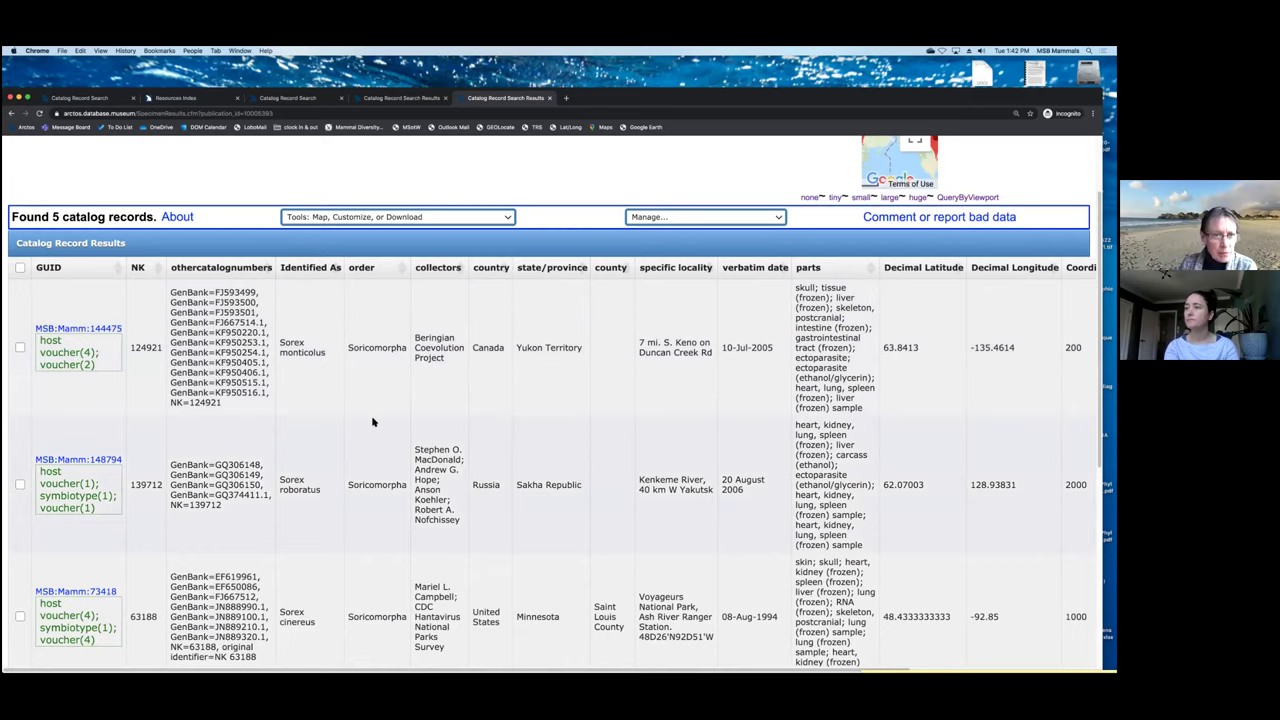
scroll(371, 426, up, 1)
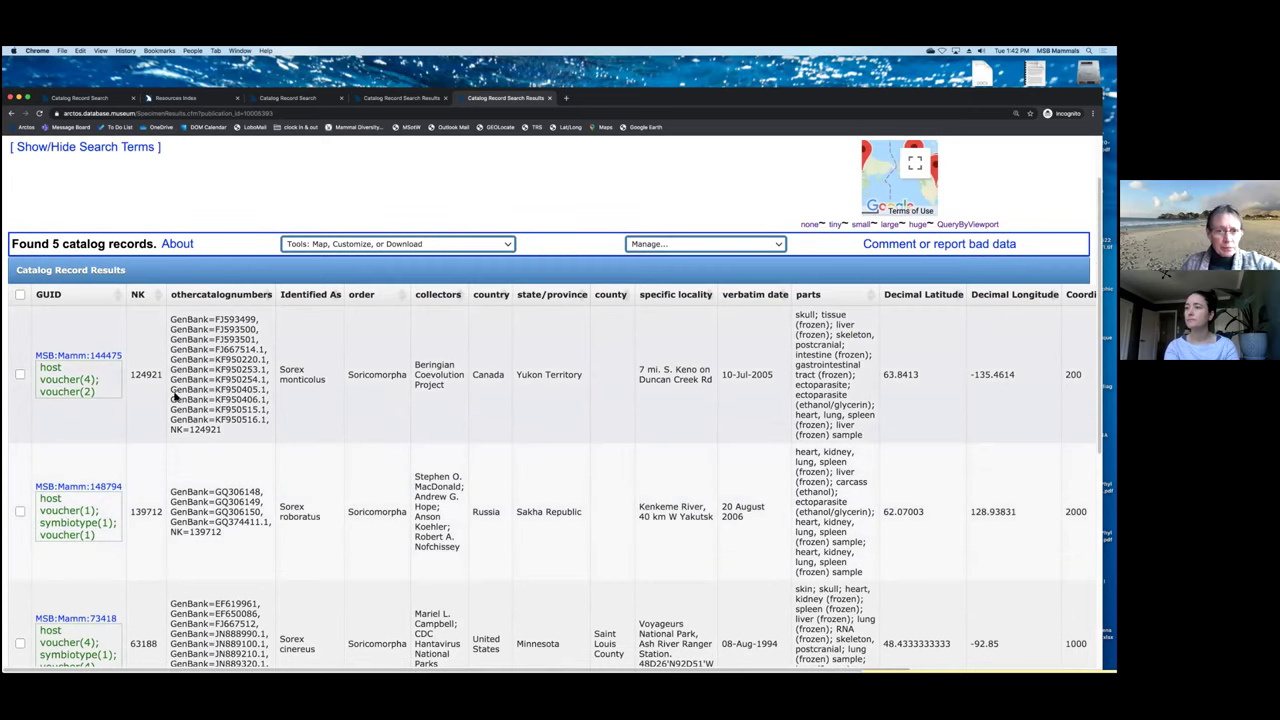
- Open specimen record MSB:Mamm:144475 from the results and review its citations, GenBank identifiers and relationships
click(106, 357)
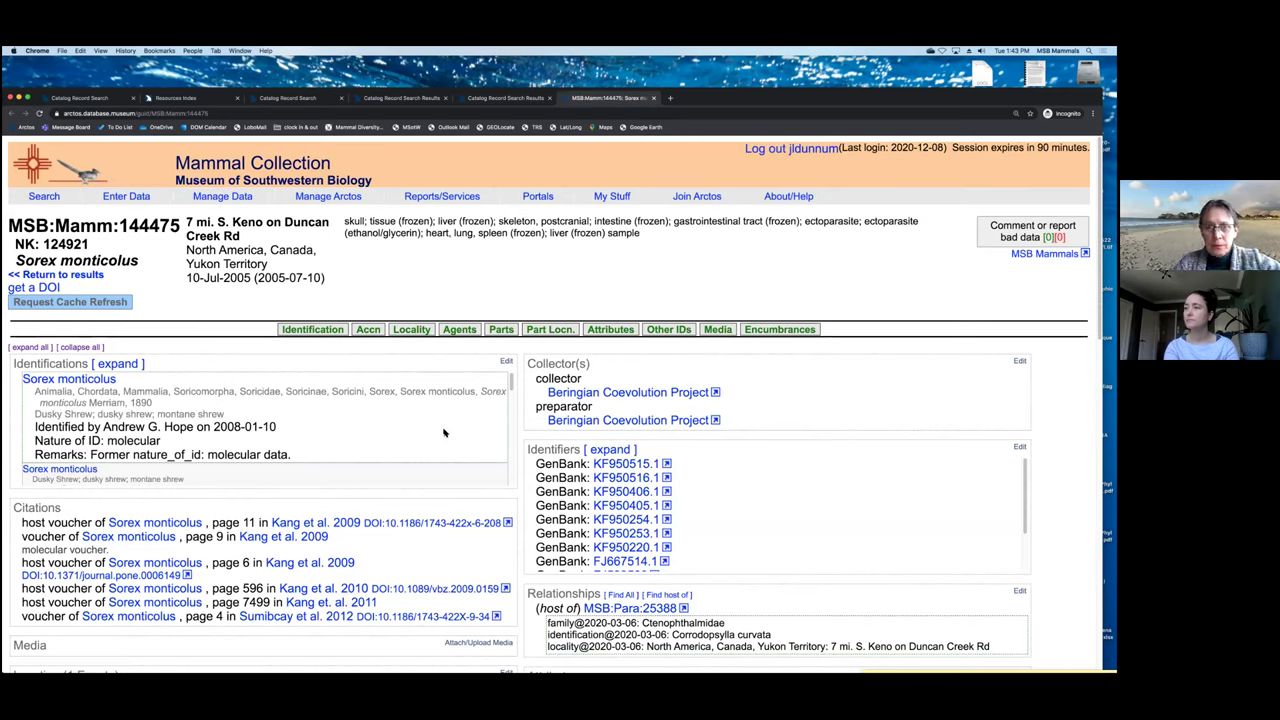
scroll(812, 402, down, 1)
scroll(812, 402, down, 3)
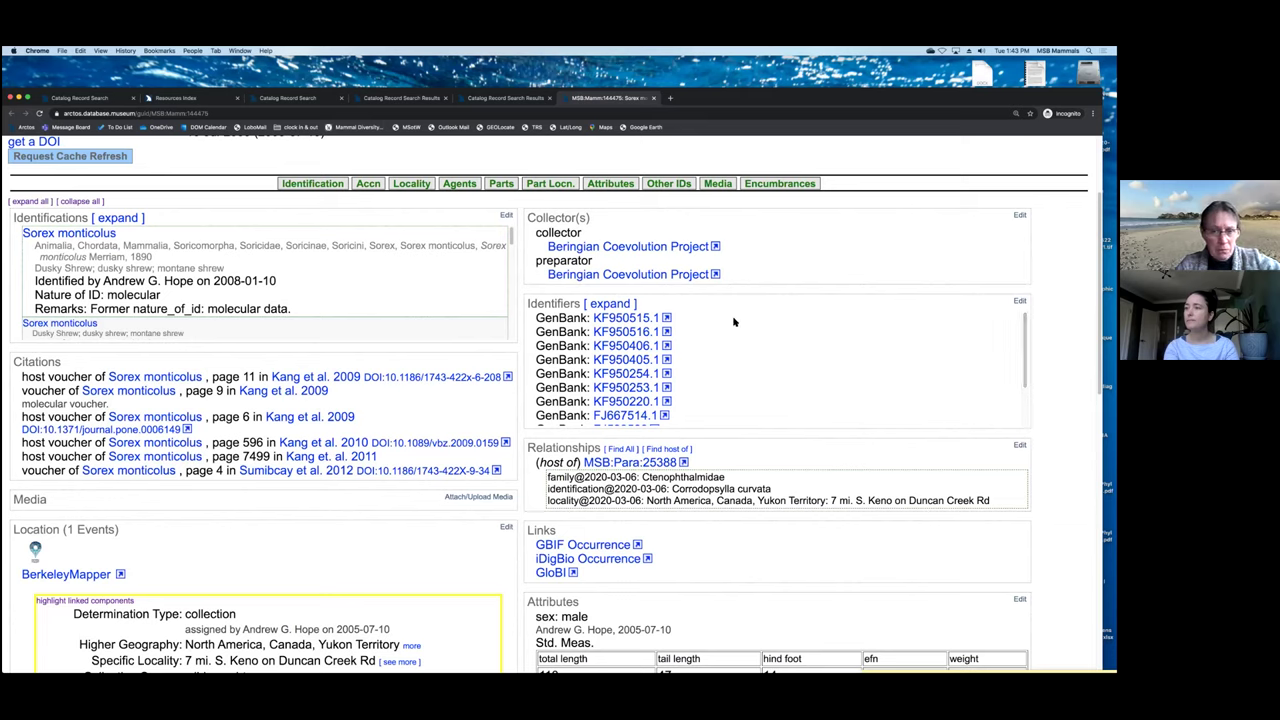
- View GenBank sequences KF950515.1 and FJ593499 from the identifiers, and follow the virus sequence's external link back to the Arctos specimen record
click(612, 321)
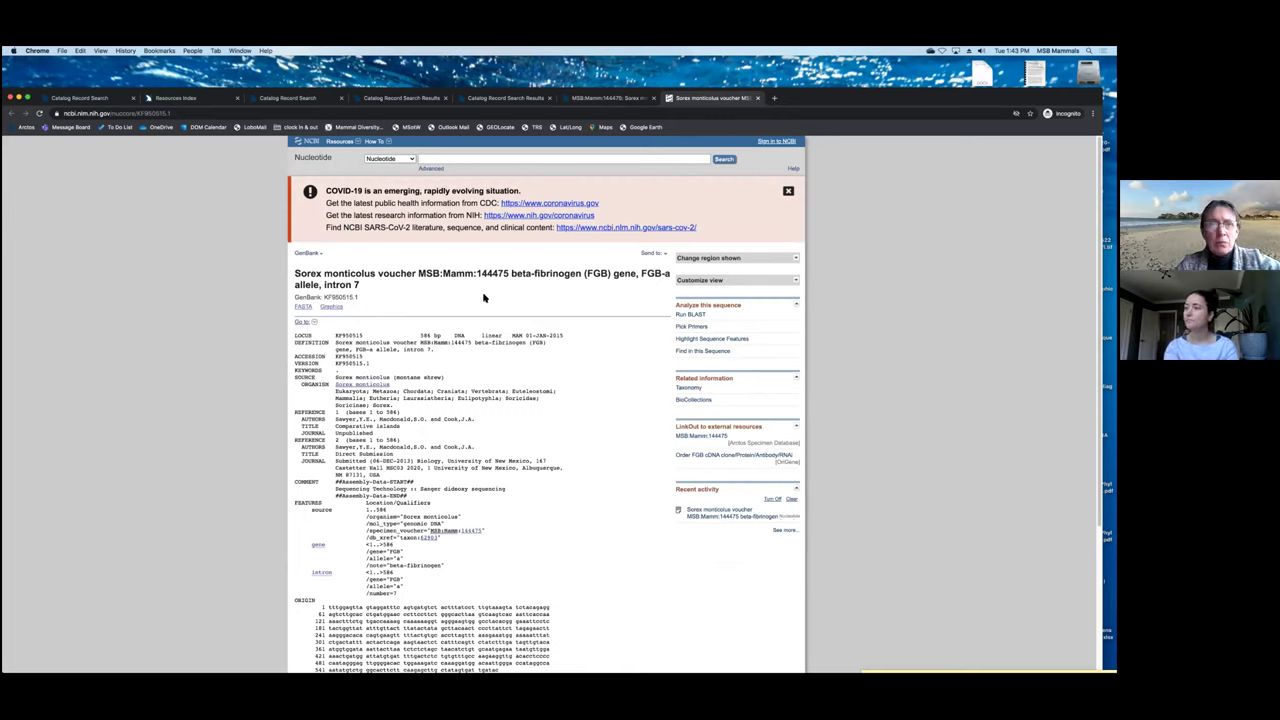
click(609, 100)
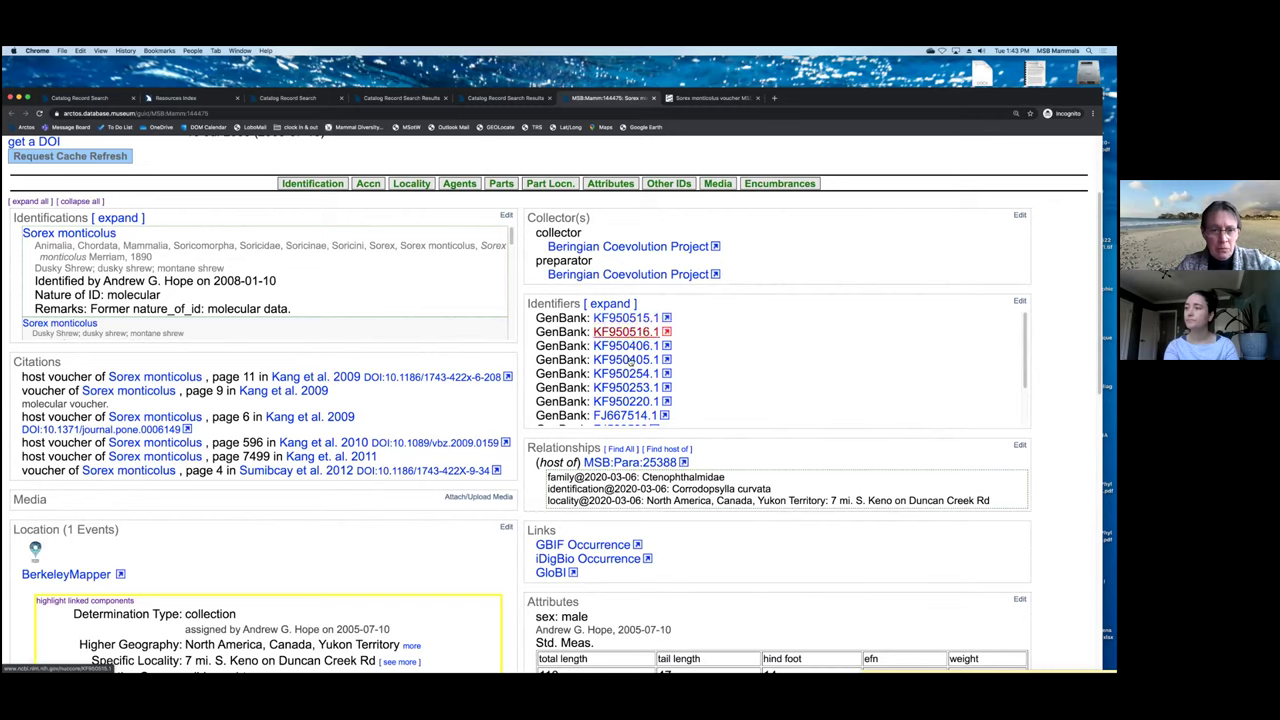
scroll(630, 345, down, 4)
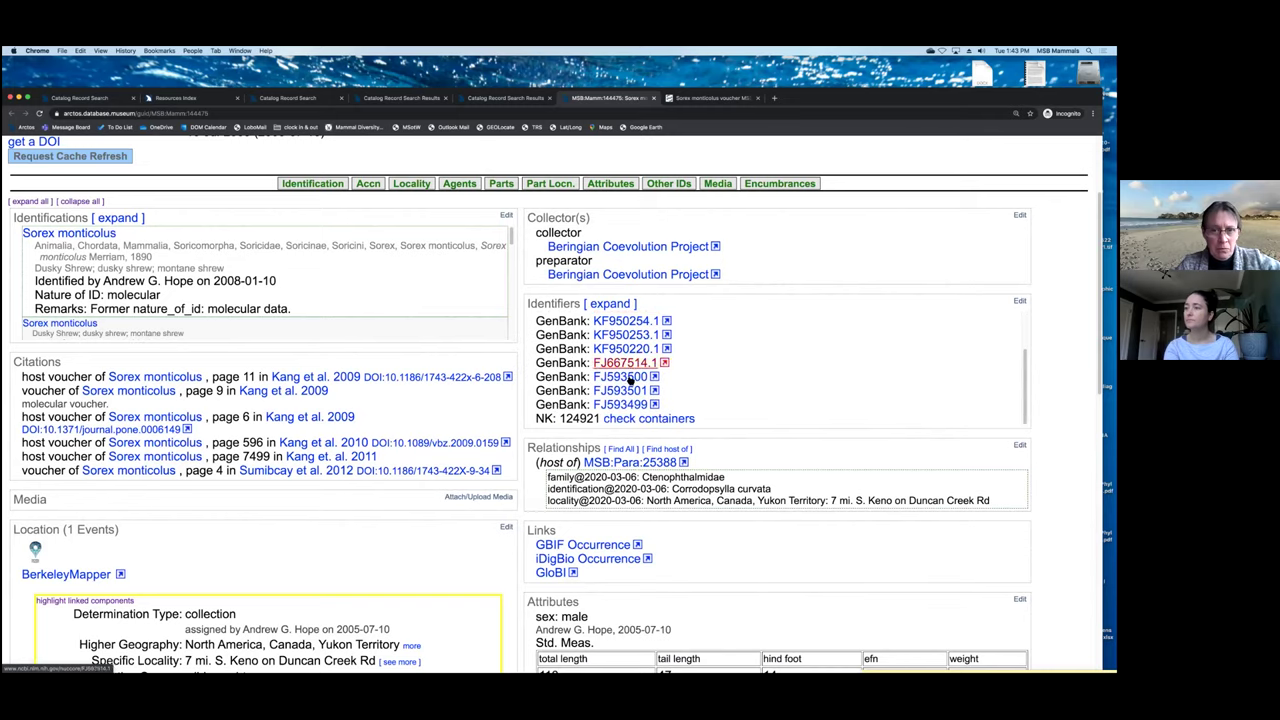
click(616, 406)
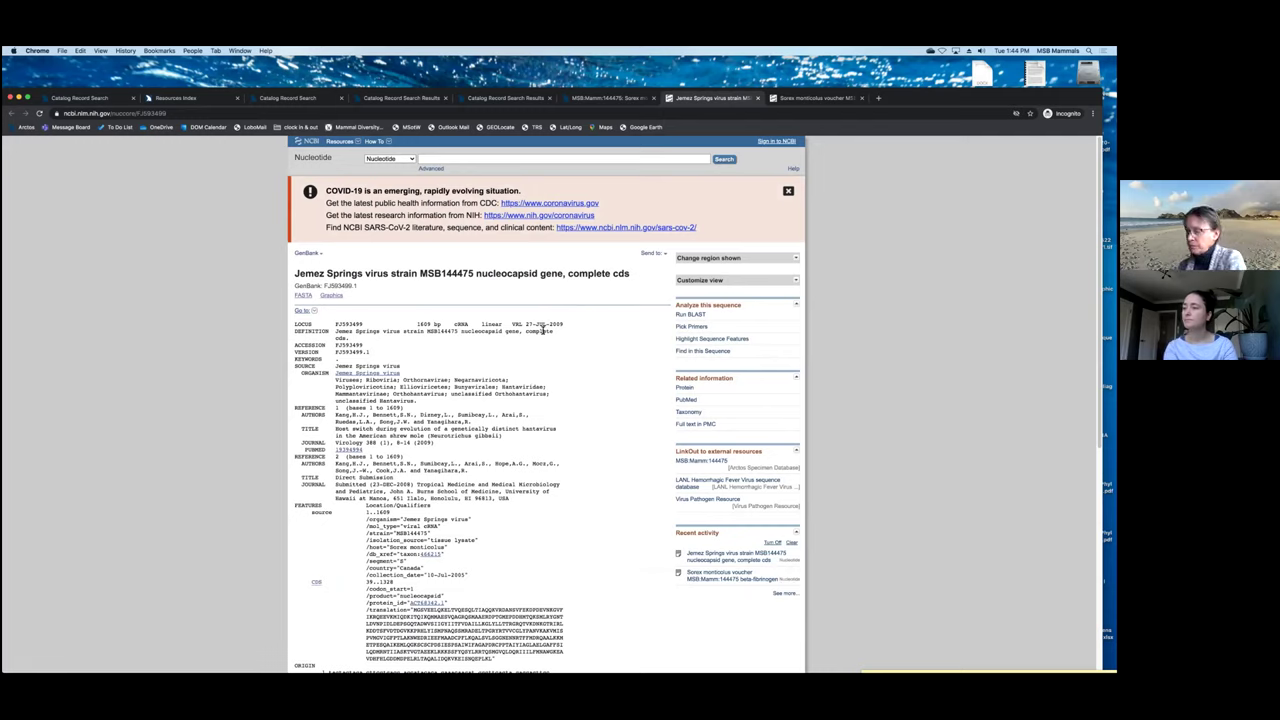
click(700, 462)
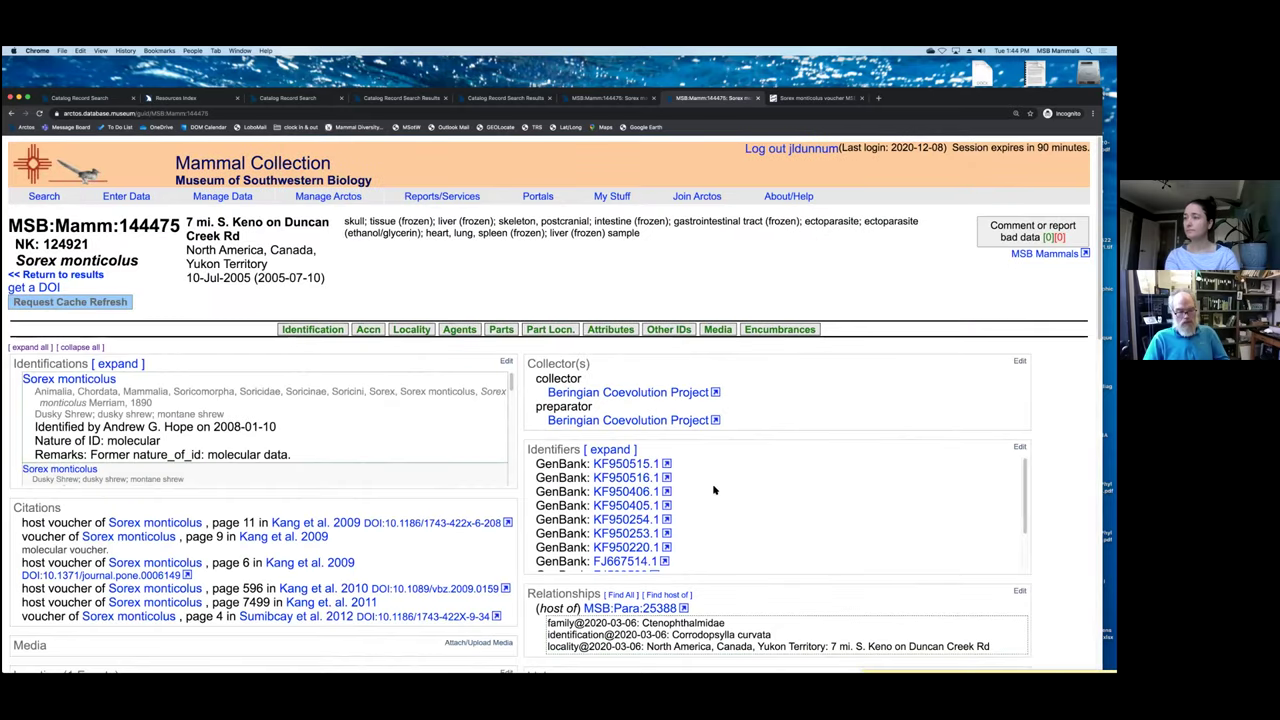
- Review the remaining identifiers, citations and host relationship on the Sorex monticolus record
scroll(721, 500, down, 5)
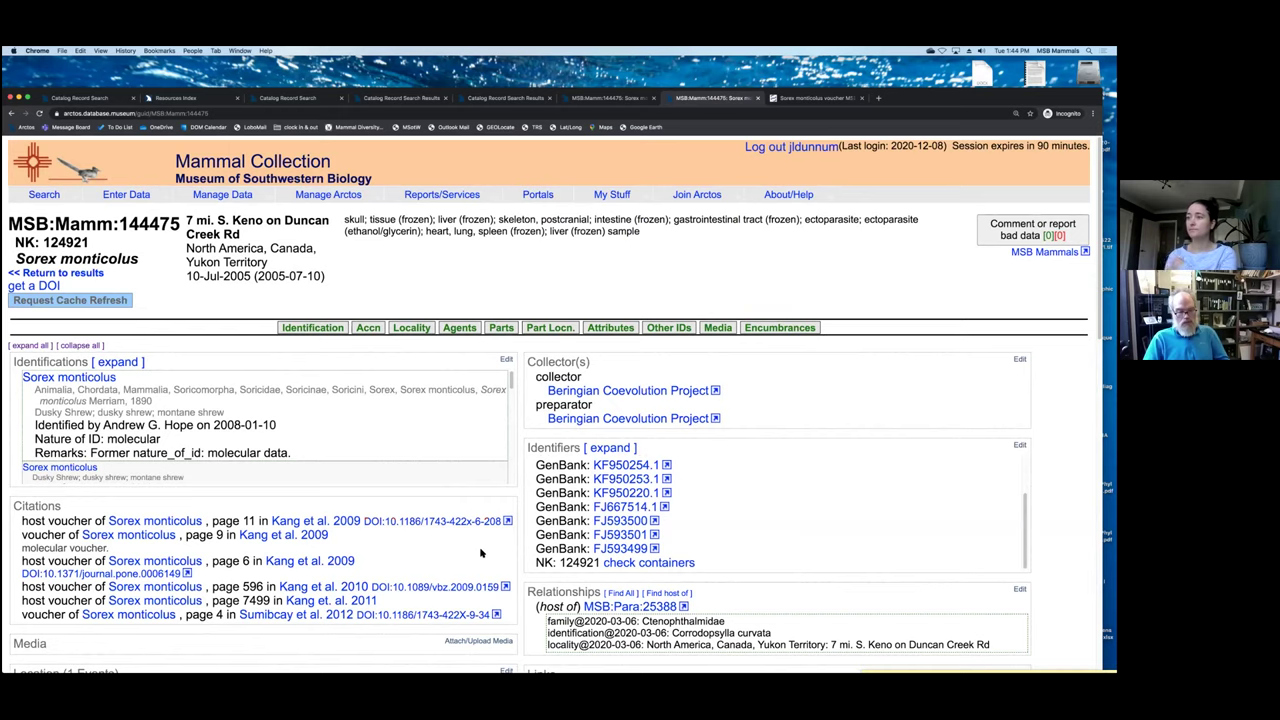
scroll(480, 553, down, 1)
scroll(480, 553, down, 2)
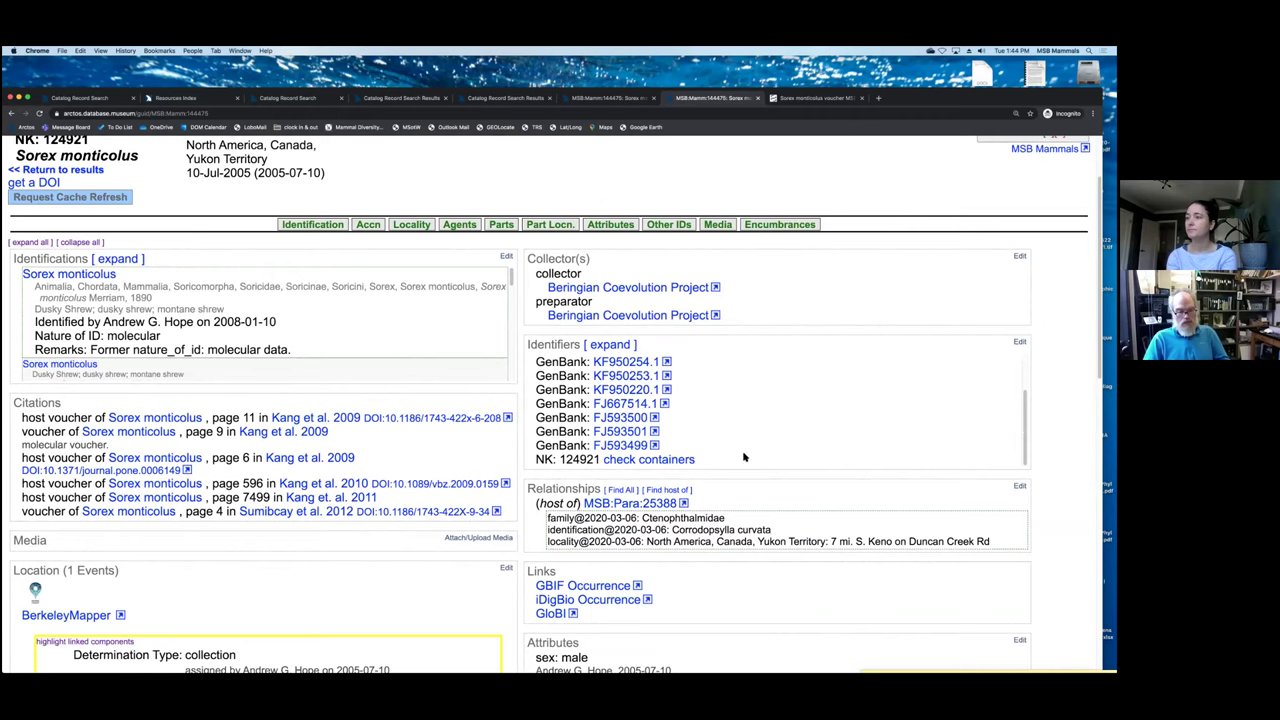
scroll(855, 565, down, 1)
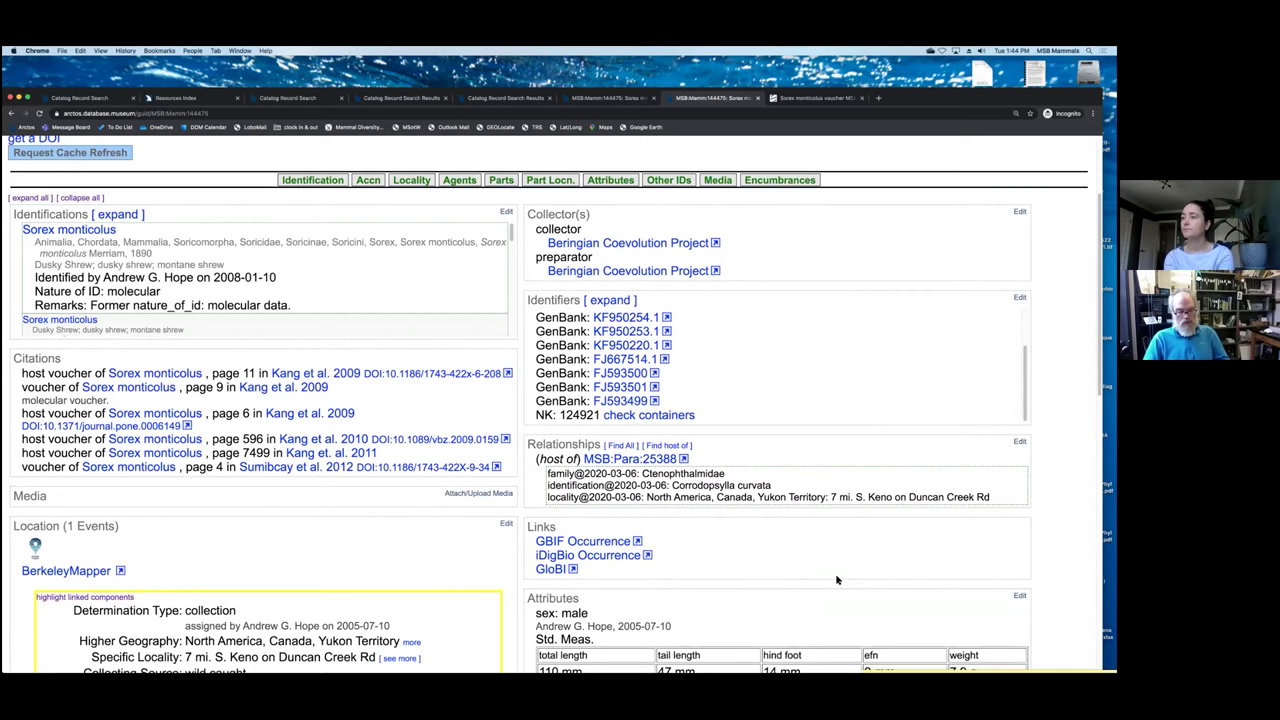
- Open the related parasite record MSB:Para:25388, review its reciprocal host relationship, and return to the host record
click(612, 460)
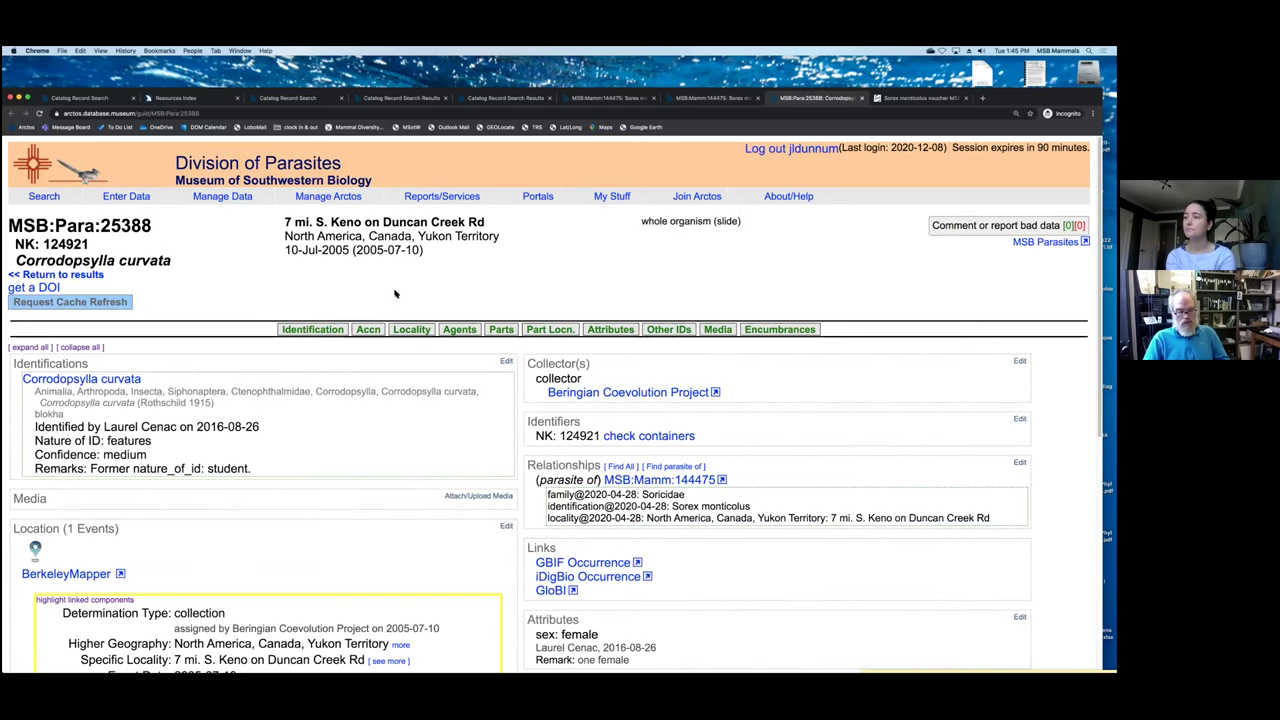
scroll(416, 420, down, 1)
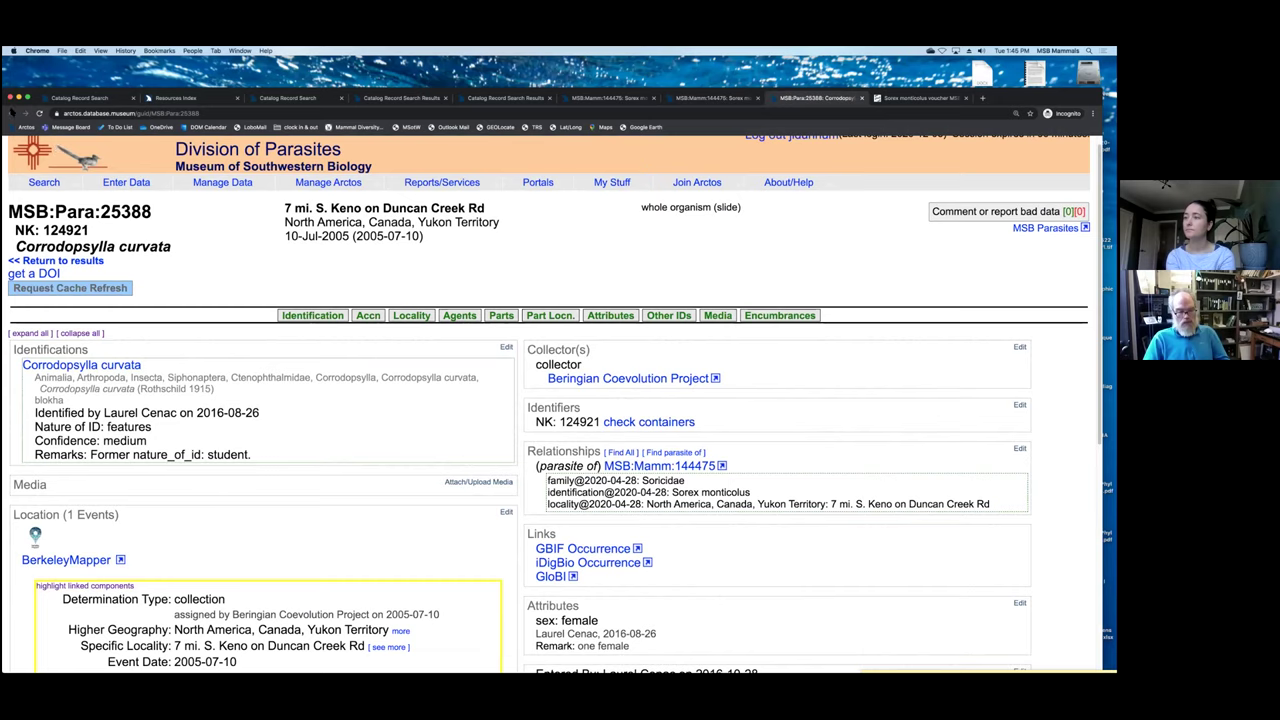
click(862, 99)
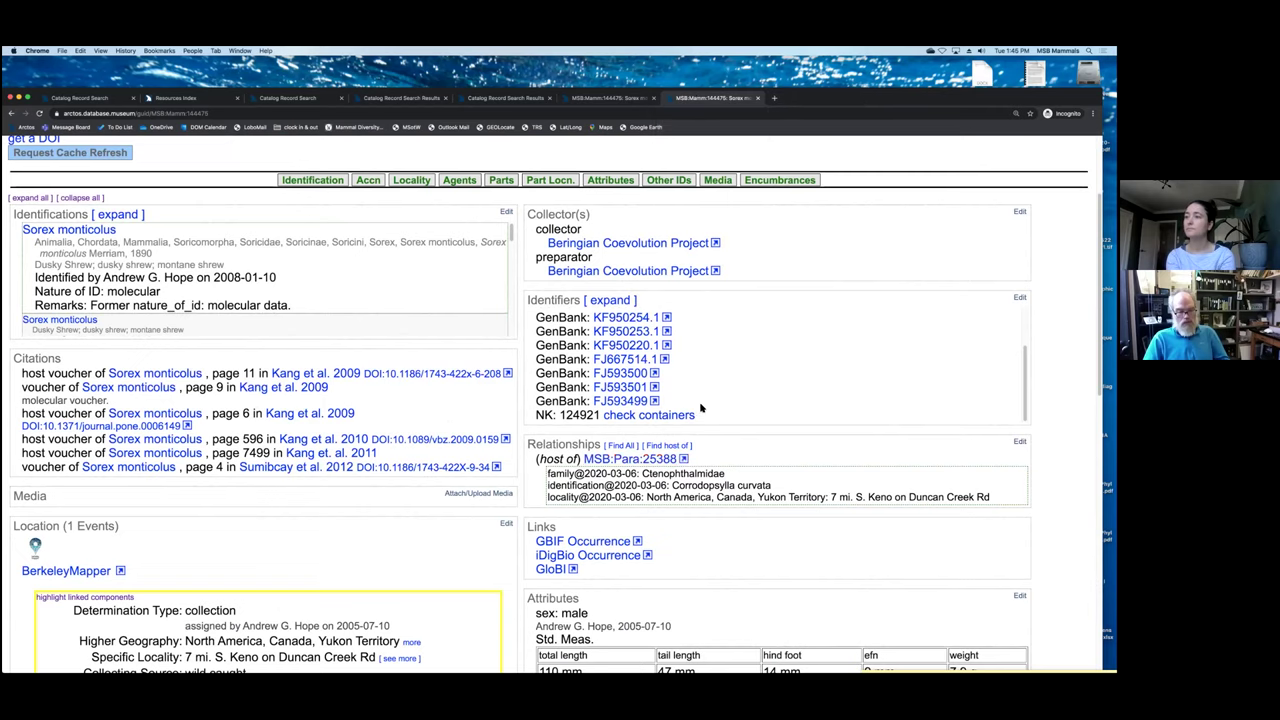
- Open the specimen's GBIF occurrence link, close it, and view the specimen's record in the iDigBio portal
scroll(660, 460, down, 1)
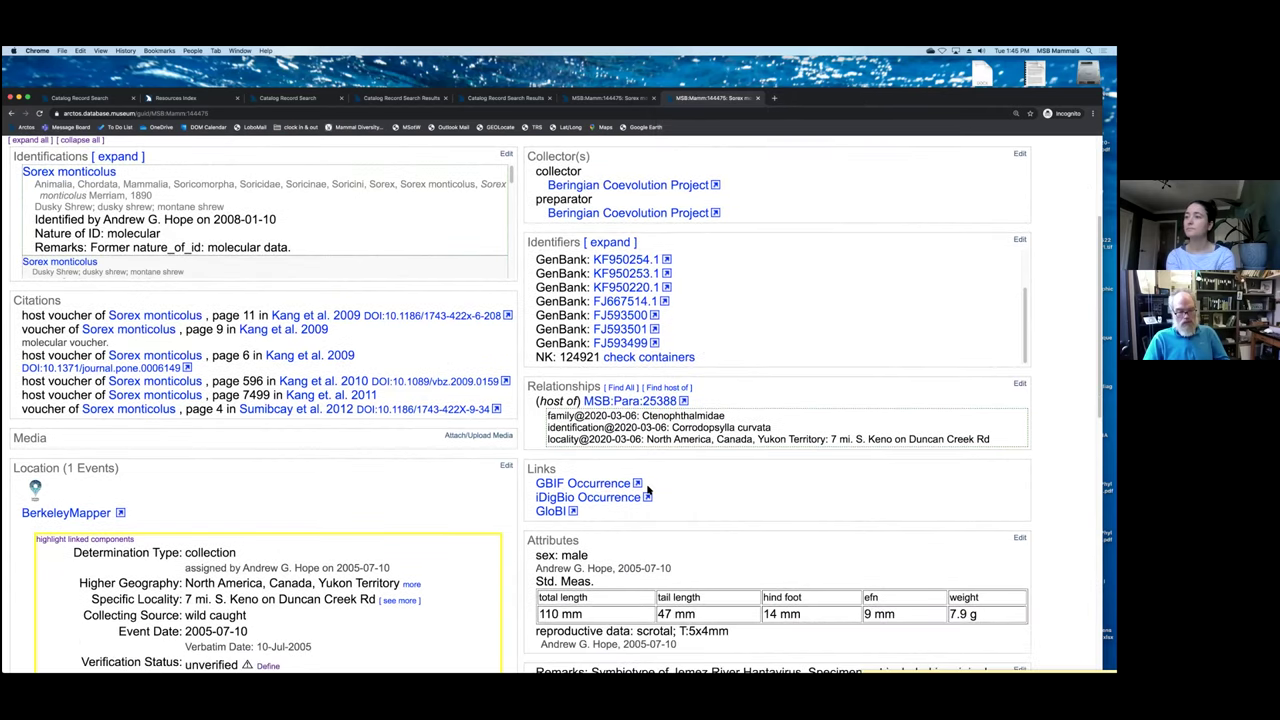
click(577, 485)
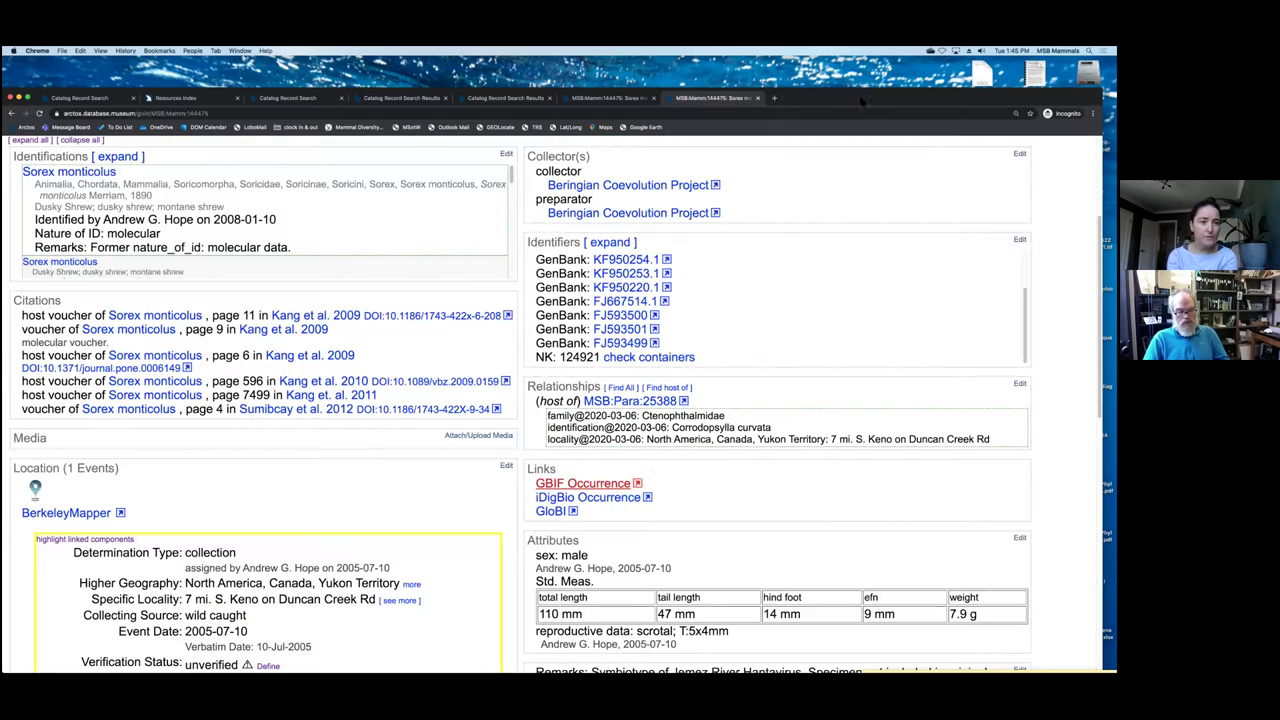
click(862, 98)
click(600, 498)
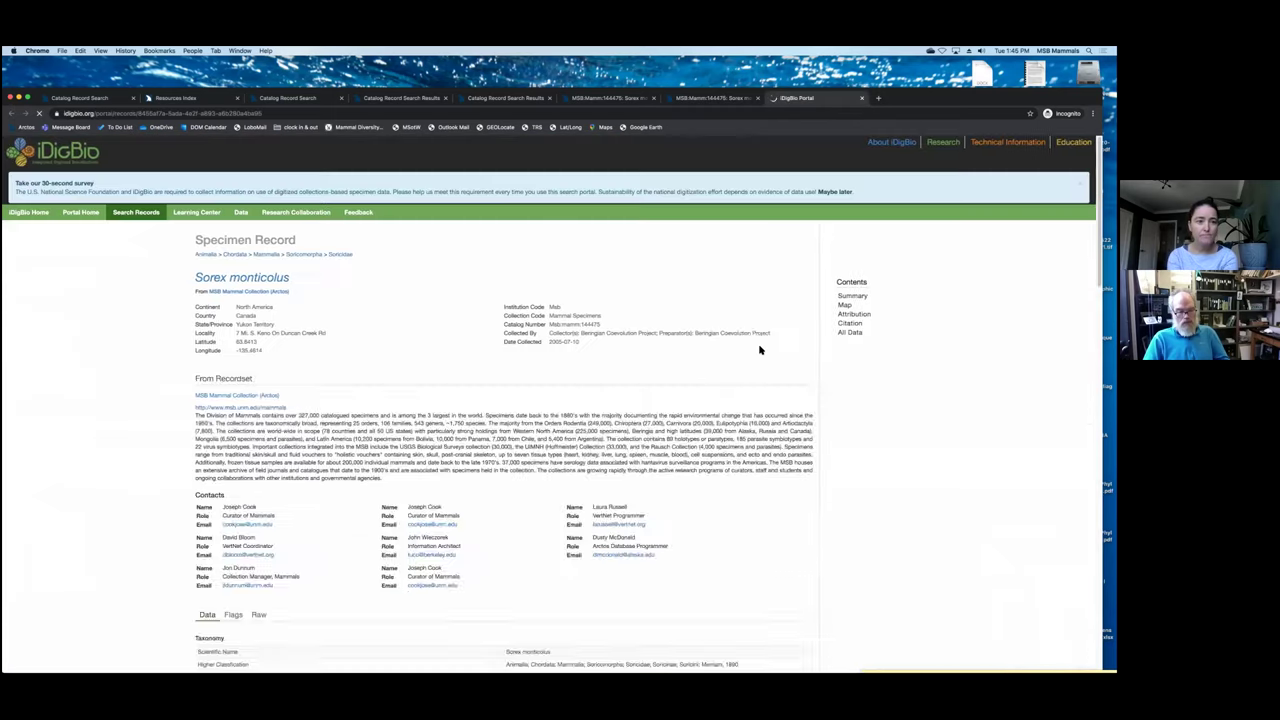
scroll(840, 406, down, 1)
scroll(840, 406, down, 10)
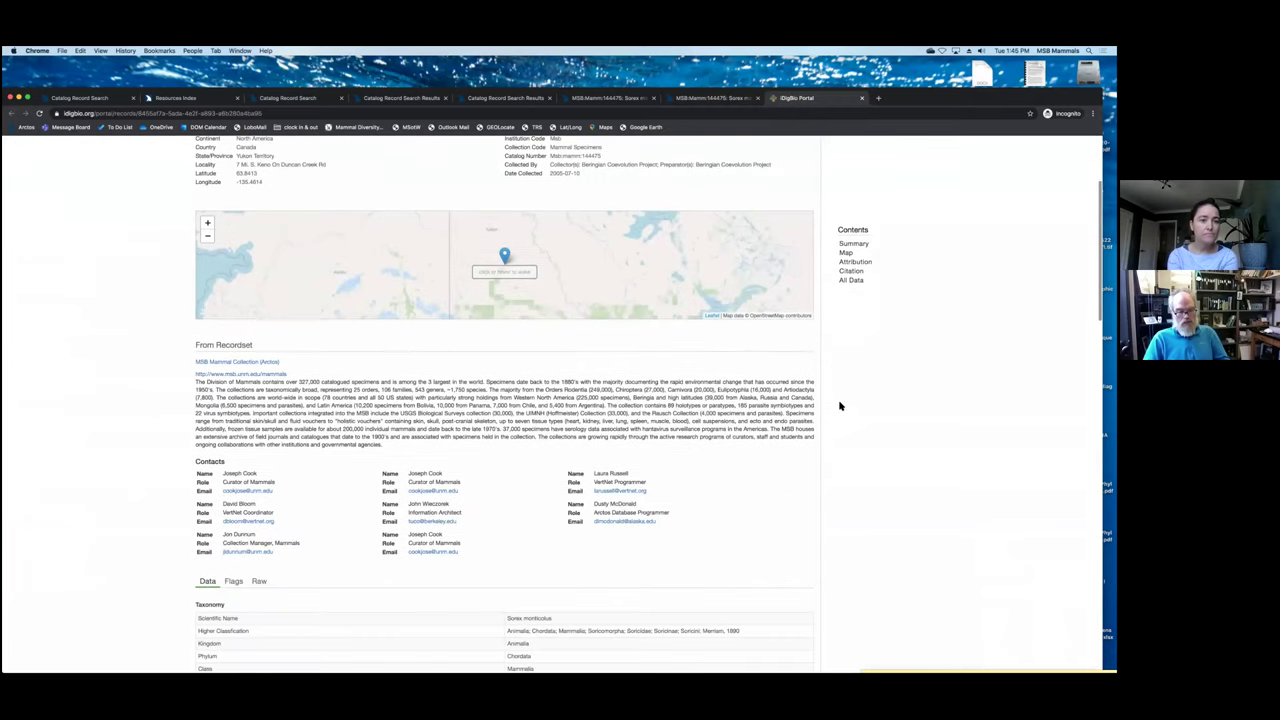
- Review the specimen's full data in iDigBio, including its previous identifications, other catalog numbers, associated sequences and collection event
scroll(840, 406, down, 15)
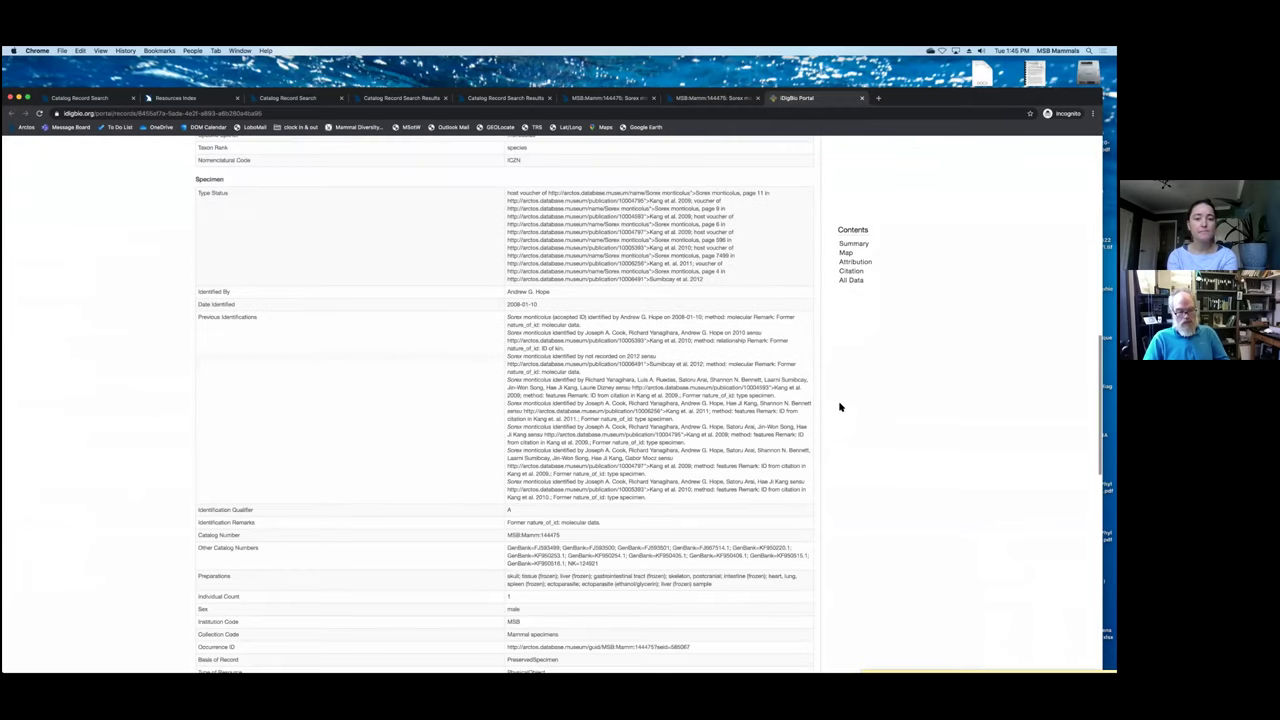
scroll(840, 407, up, 20)
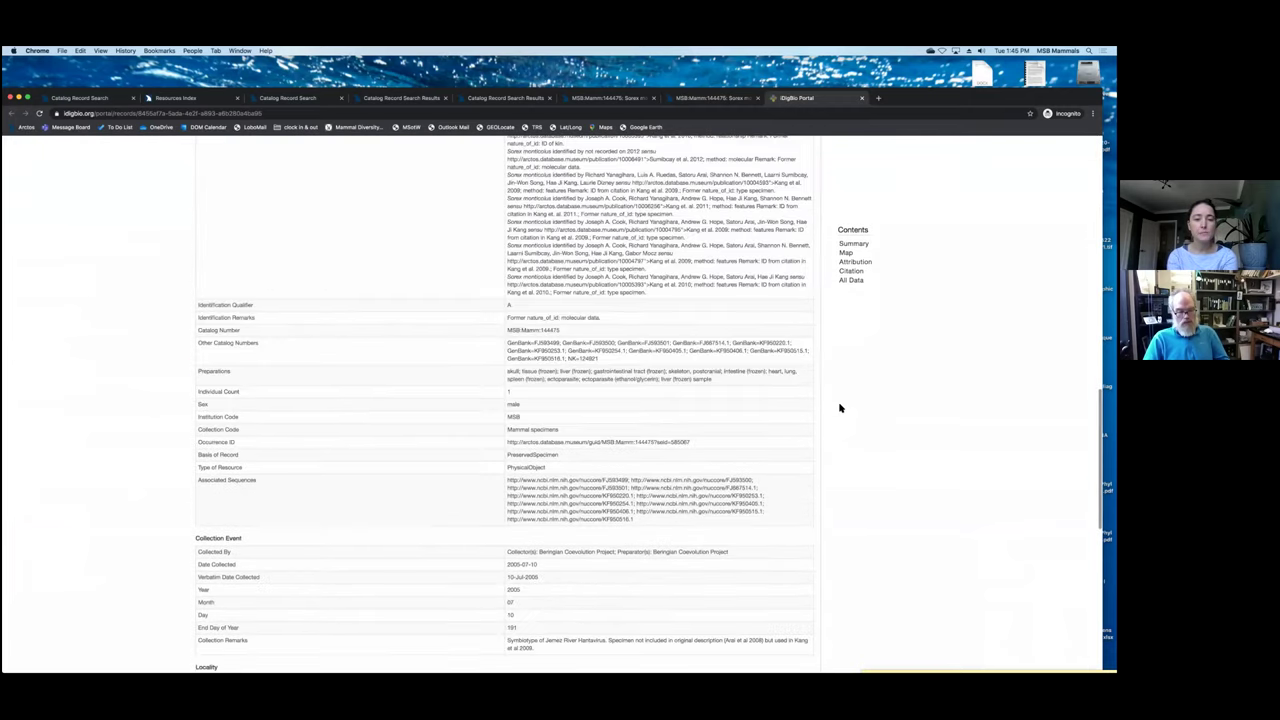
scroll(840, 407, up, 5)
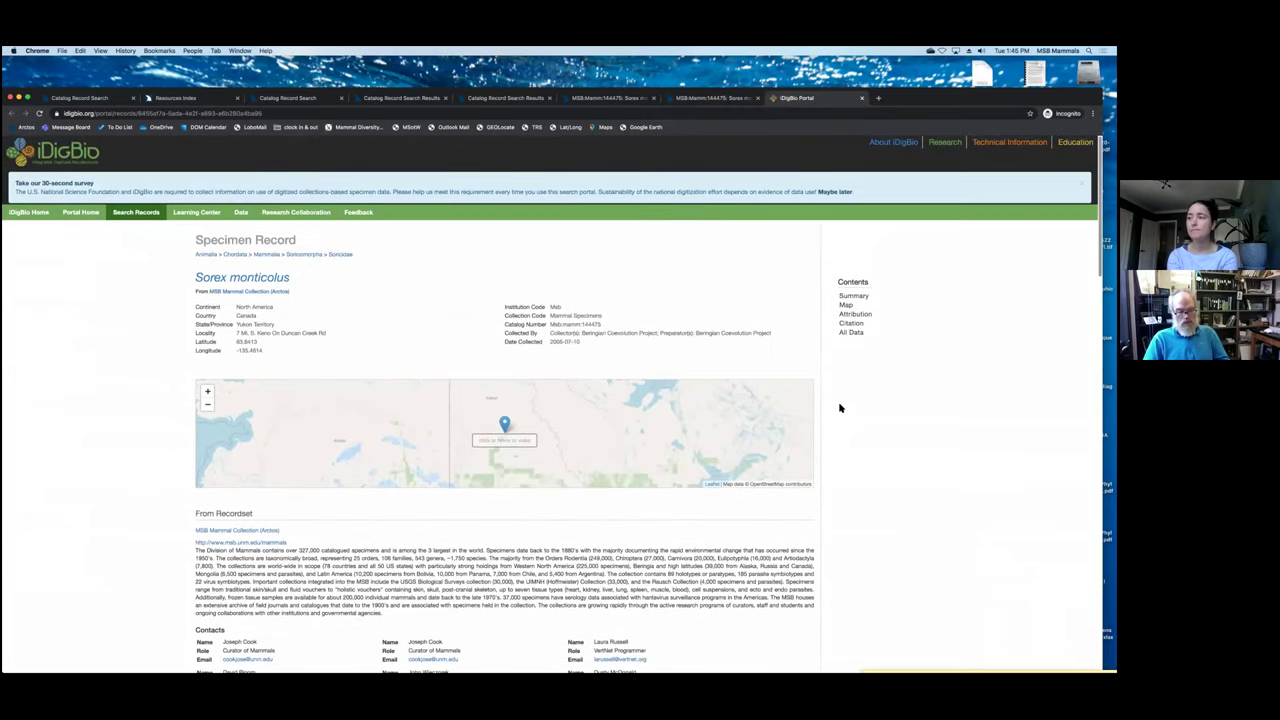
- View the specimen's GloBI species interactions in place of the iDigBio record, then return to the Arctos record
click(863, 98)
click(552, 512)
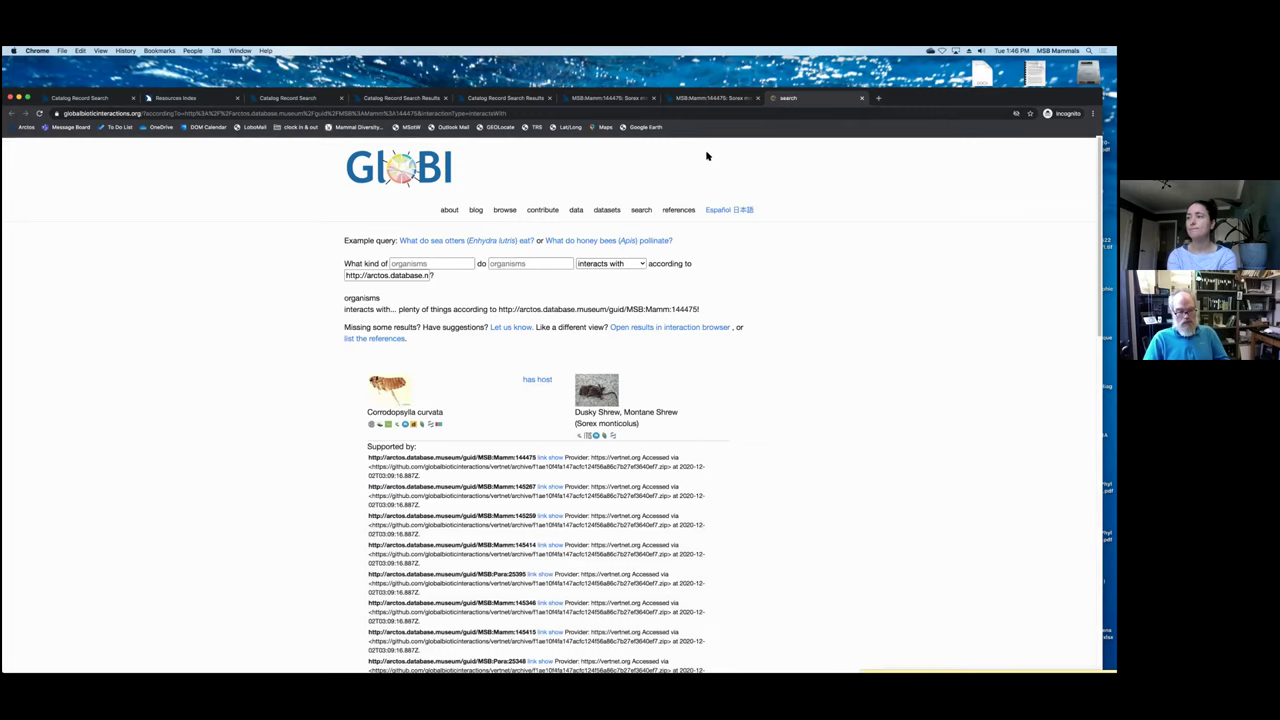
click(861, 98)
scroll(428, 511, down, 2)
scroll(440, 490, down, 4)
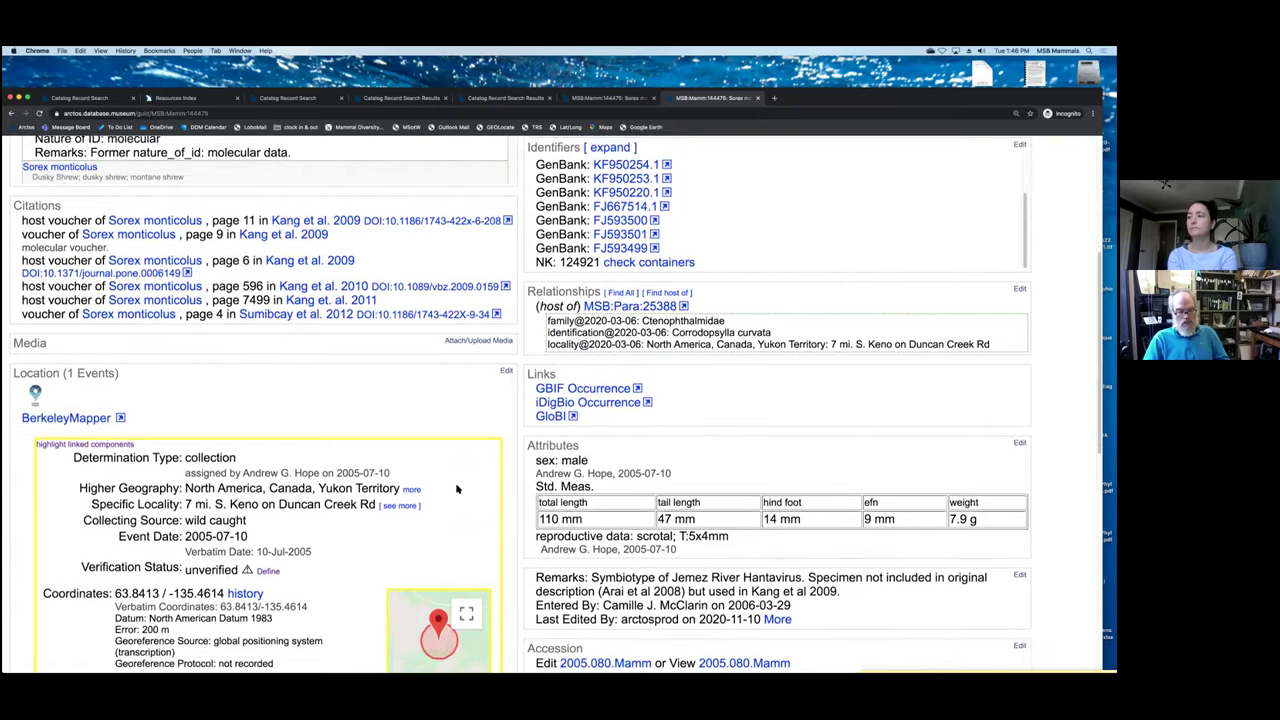
scroll(455, 487, up, 10)
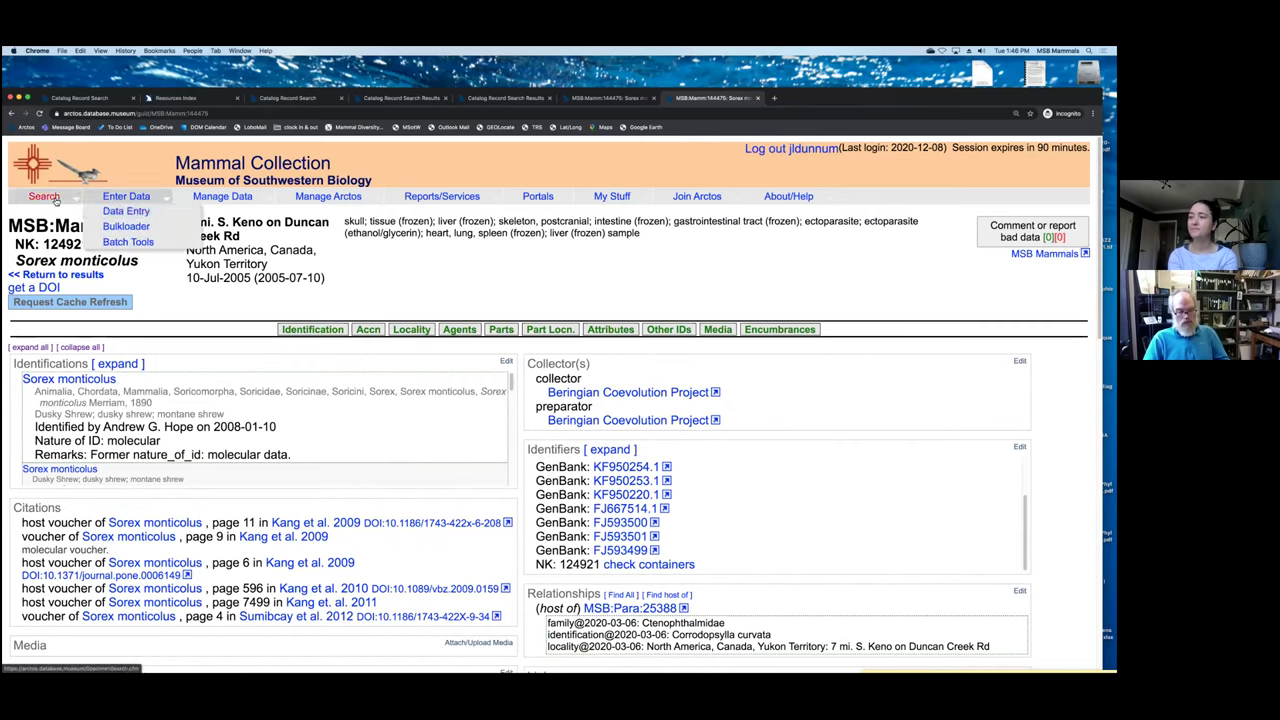
- Search the catalog records for catalog number 331339 and open the MSB:Mamm:331339 specimen record
mouse_move(45, 202)
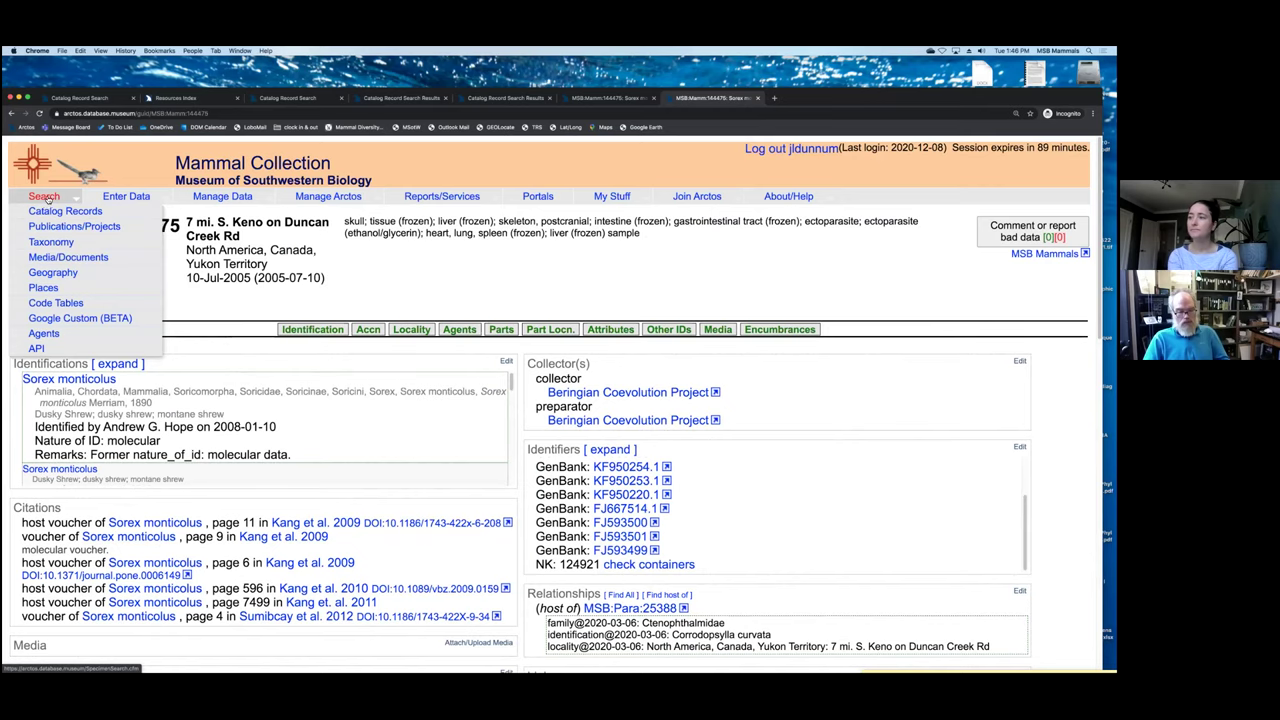
click(46, 199)
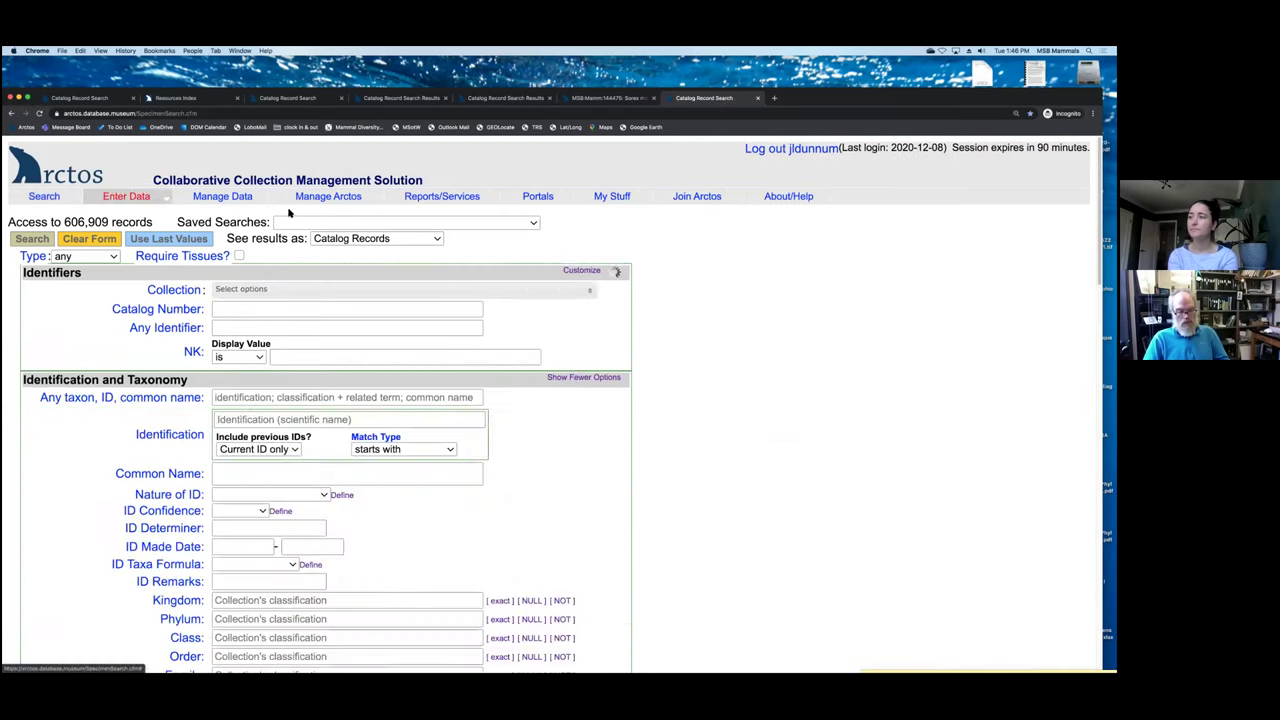
click(261, 310)
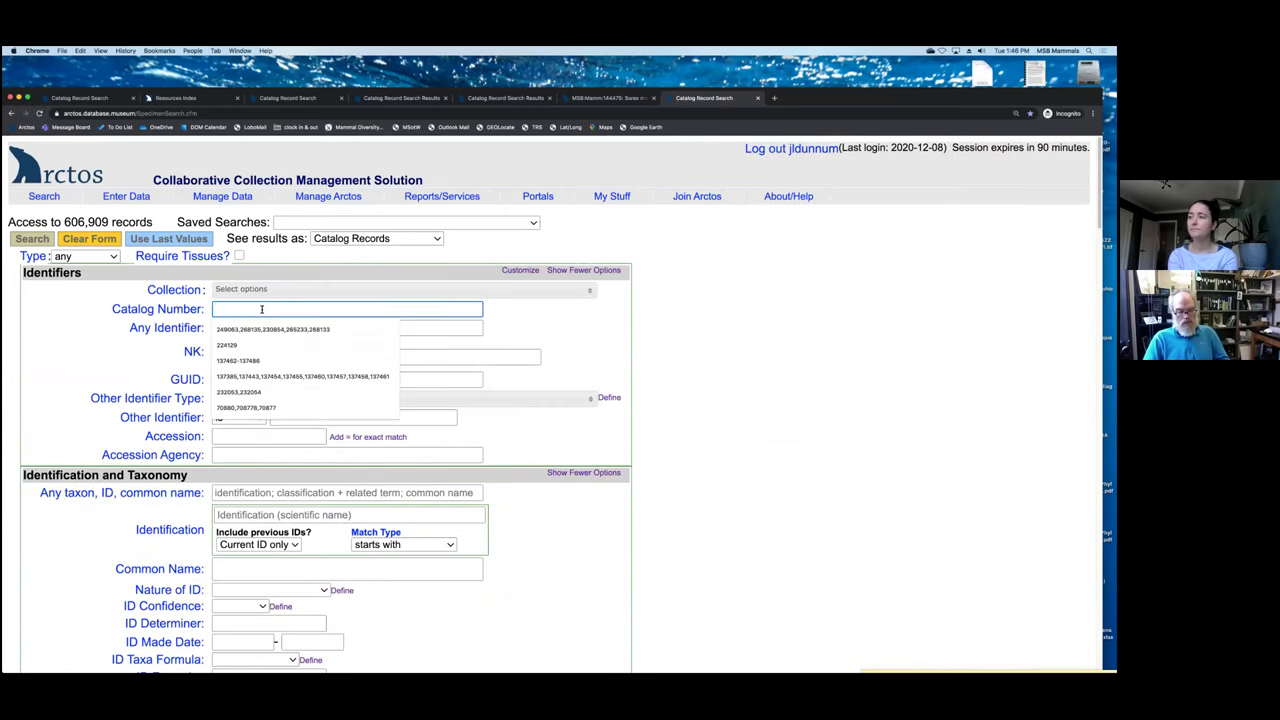
text(331)
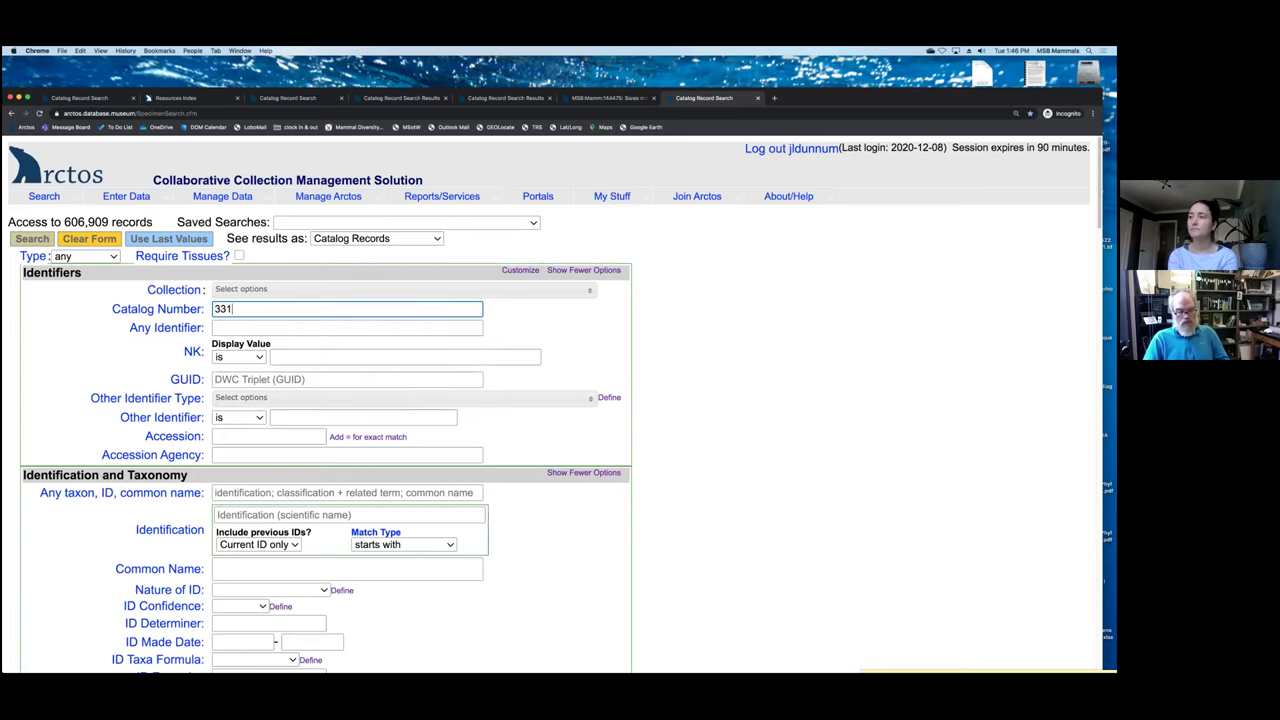
text(339)
key(Return)
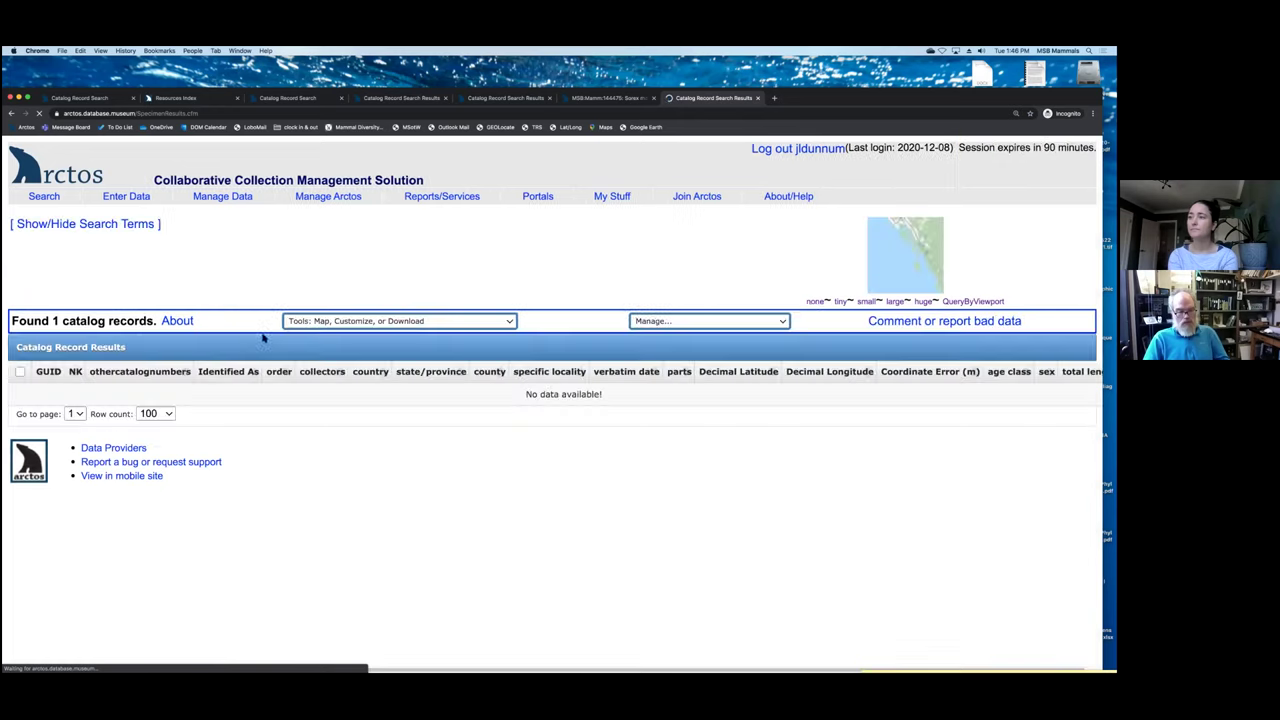
click(79, 461)
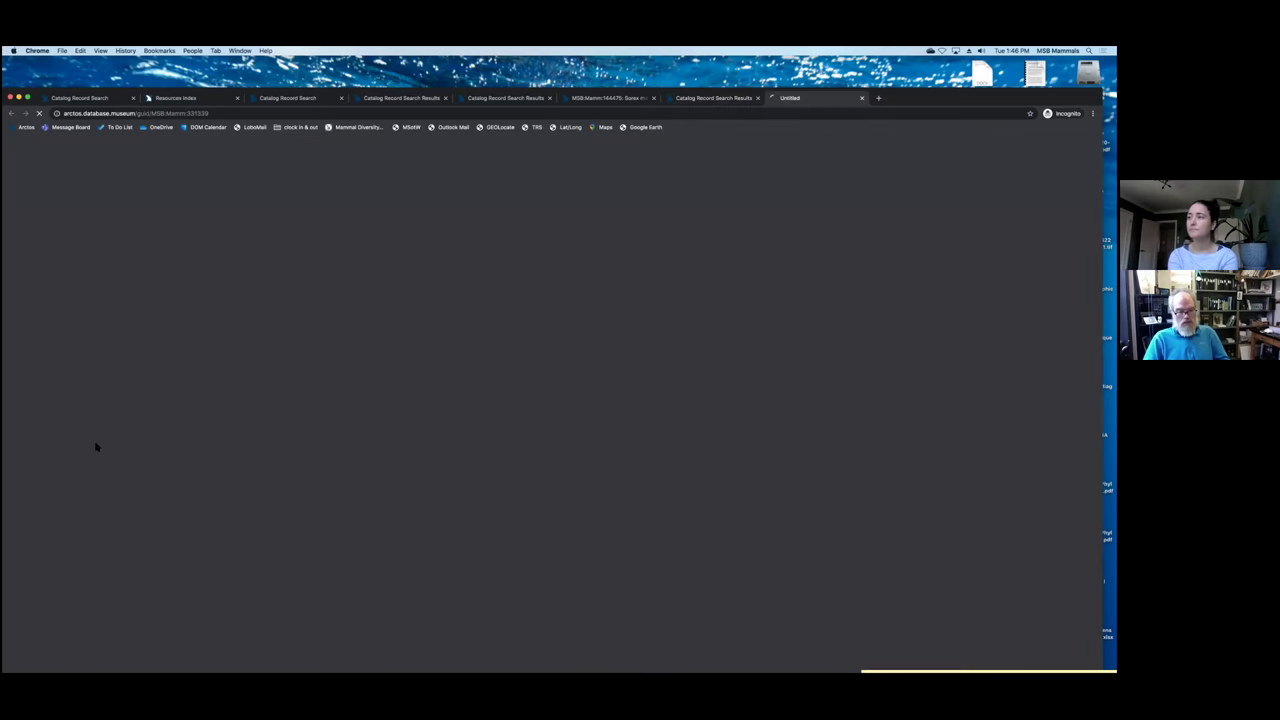
- Open the CT scan/3D skeleton image linked in the media of the Peromyscus maniculatus record
scroll(411, 440, down, 1)
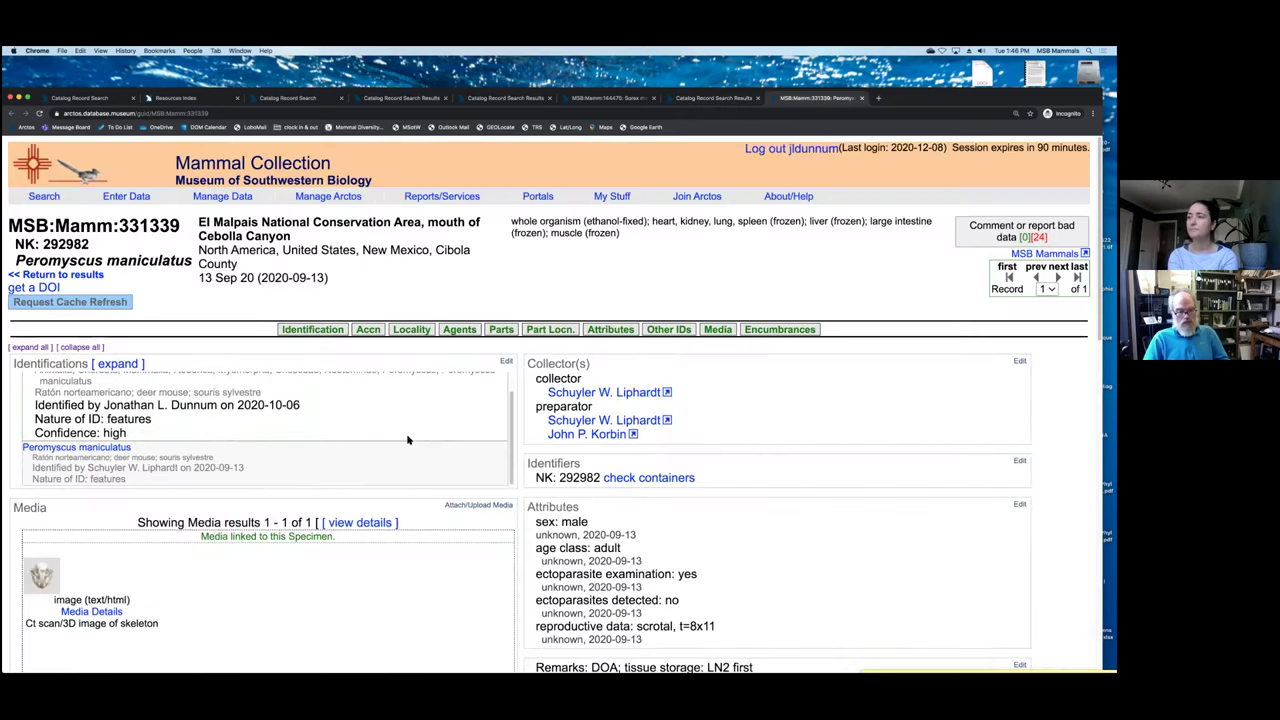
scroll(453, 553, down, 2)
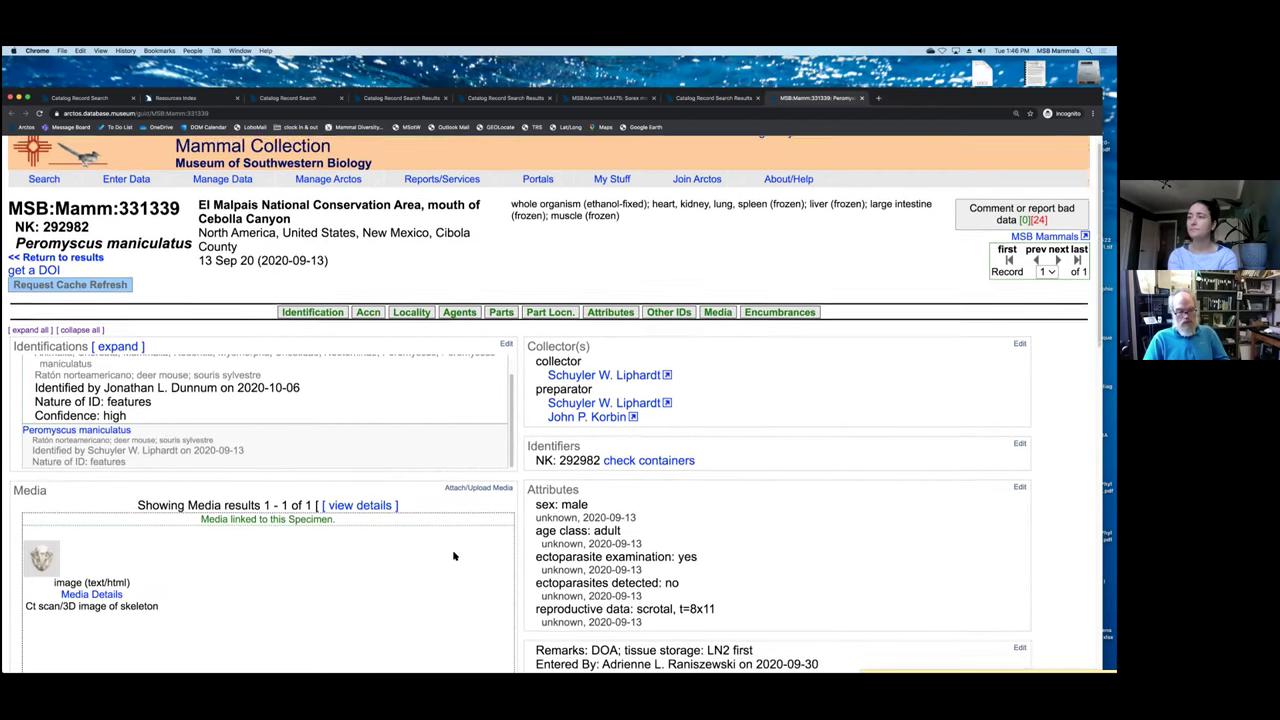
scroll(453, 553, down, 2)
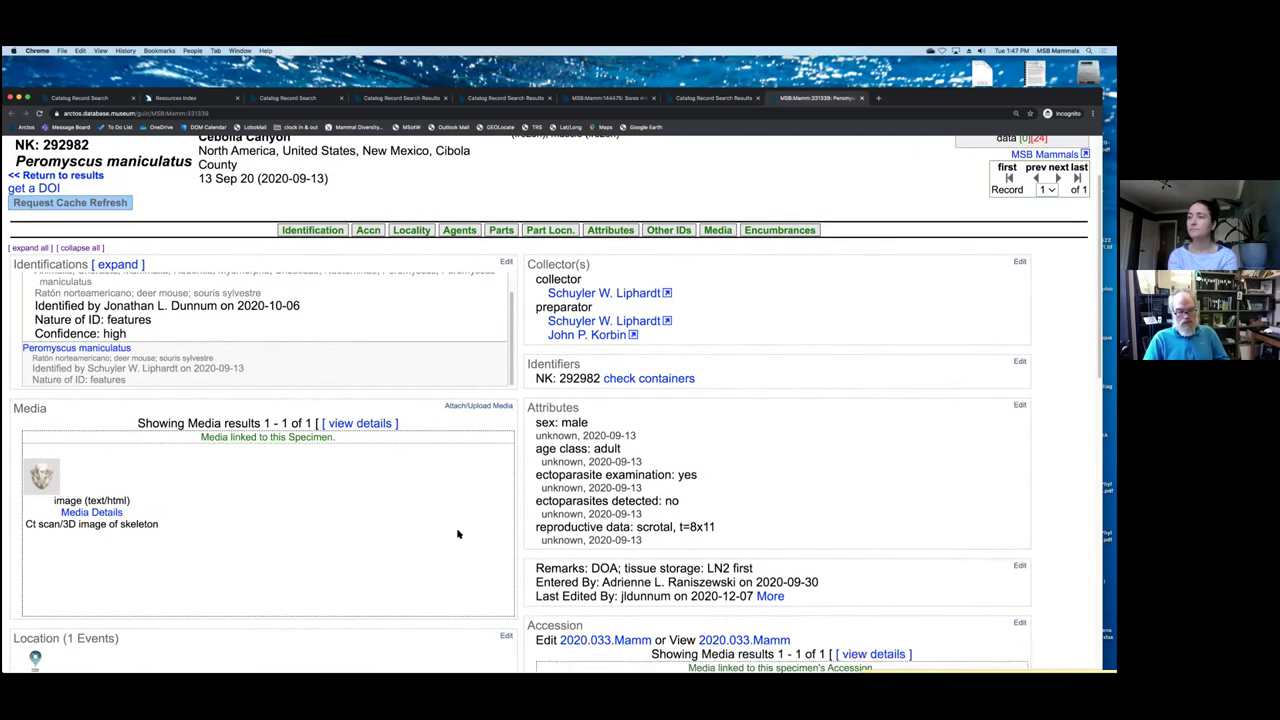
click(50, 484)
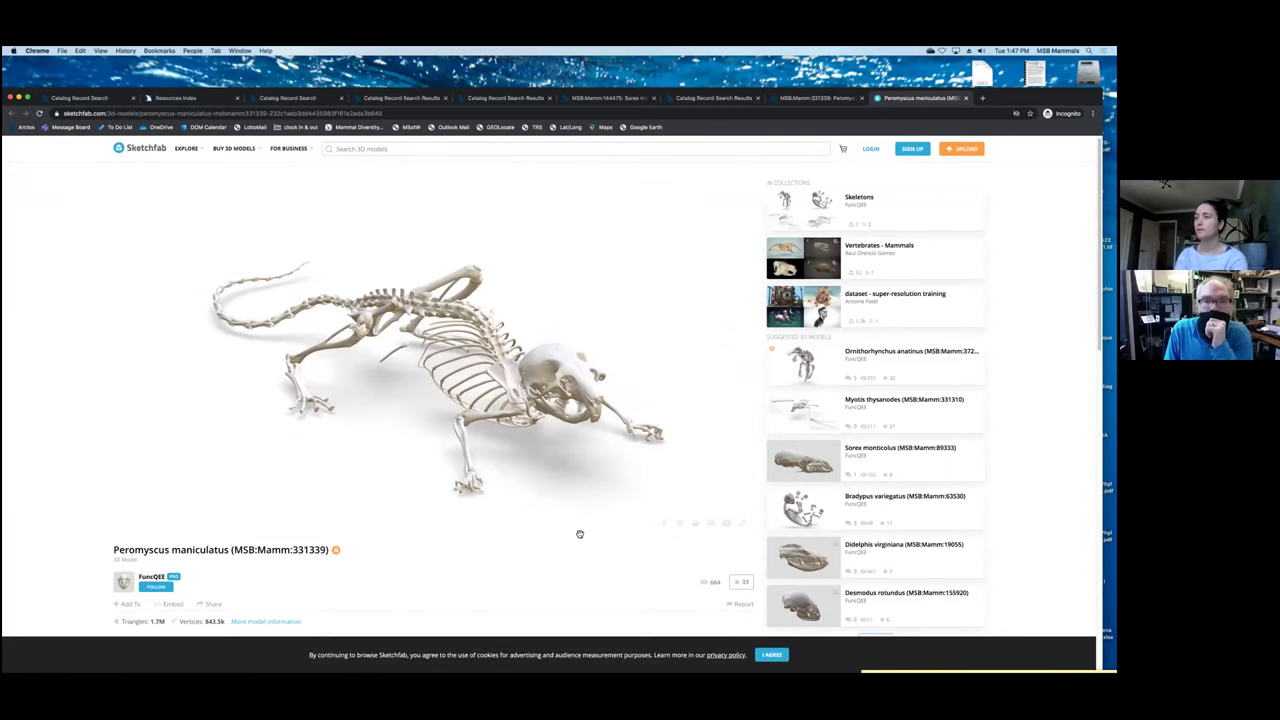
- Rotate the Peromyscus maniculatus skeleton model and review its description and specimen link on Sketchfab
drag(577, 531, 569, 531)
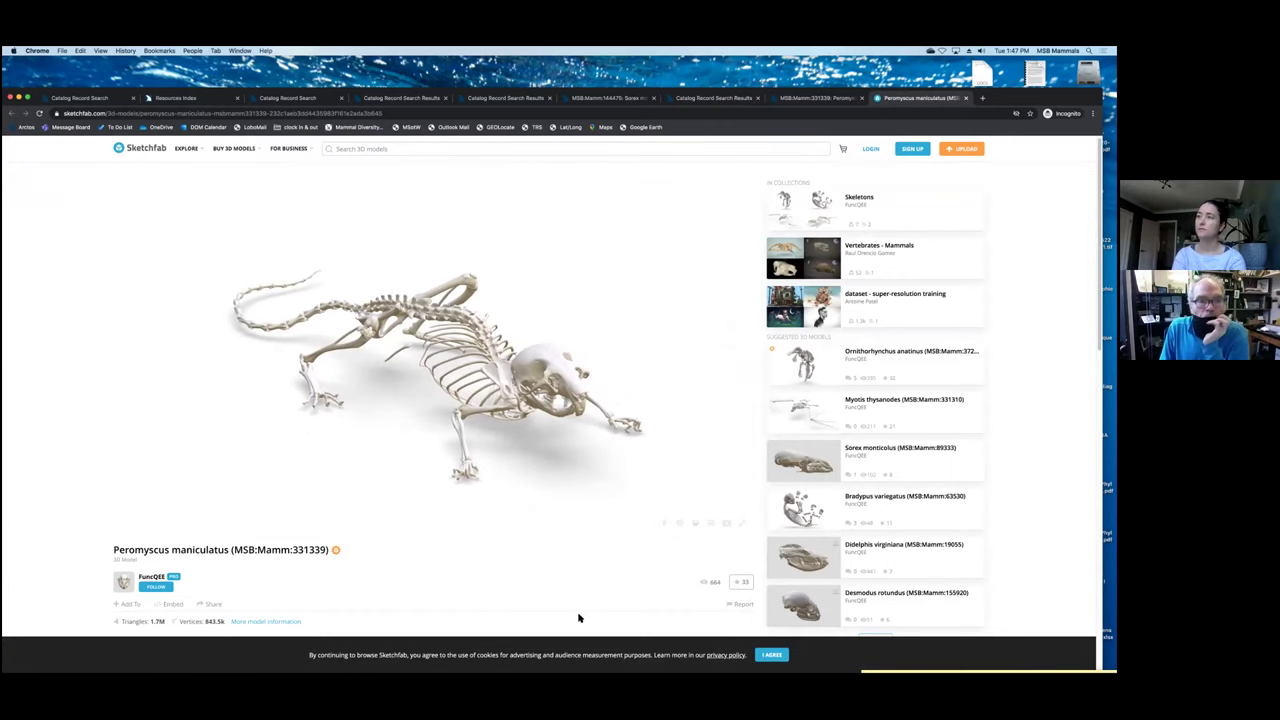
scroll(577, 612, down, 2)
scroll(575, 572, down, 1)
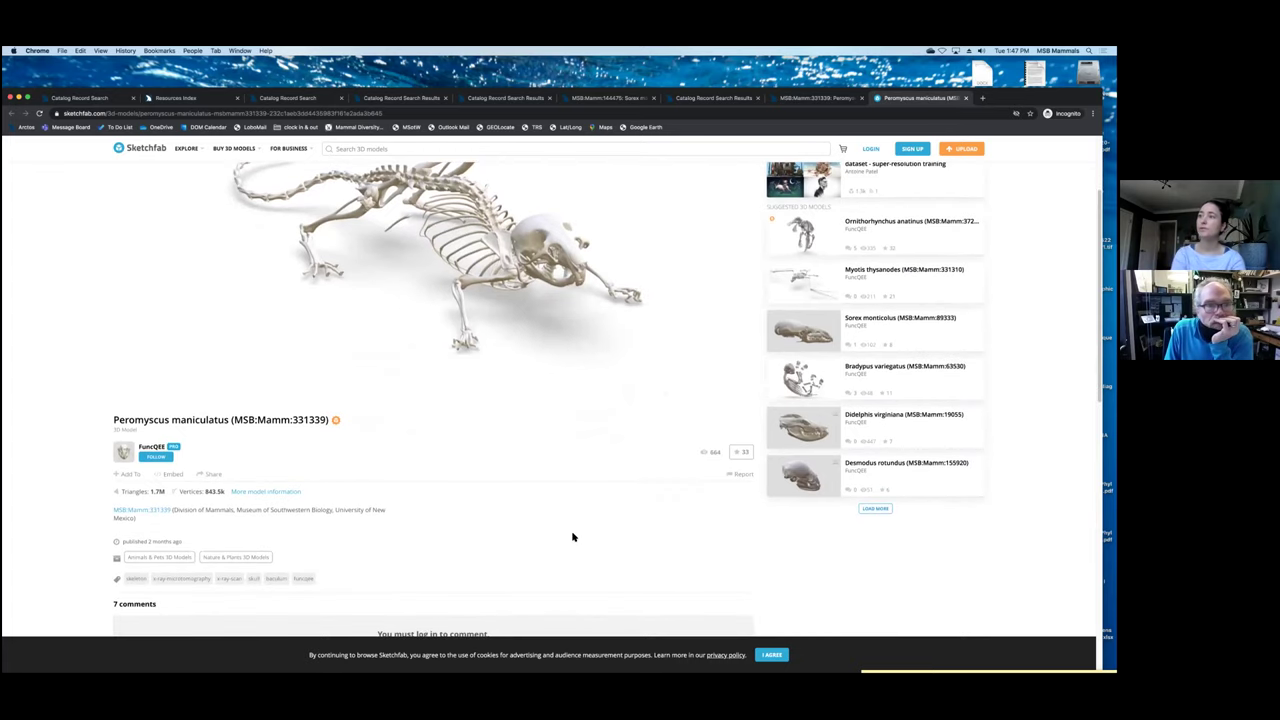
scroll(573, 537, down, 1)
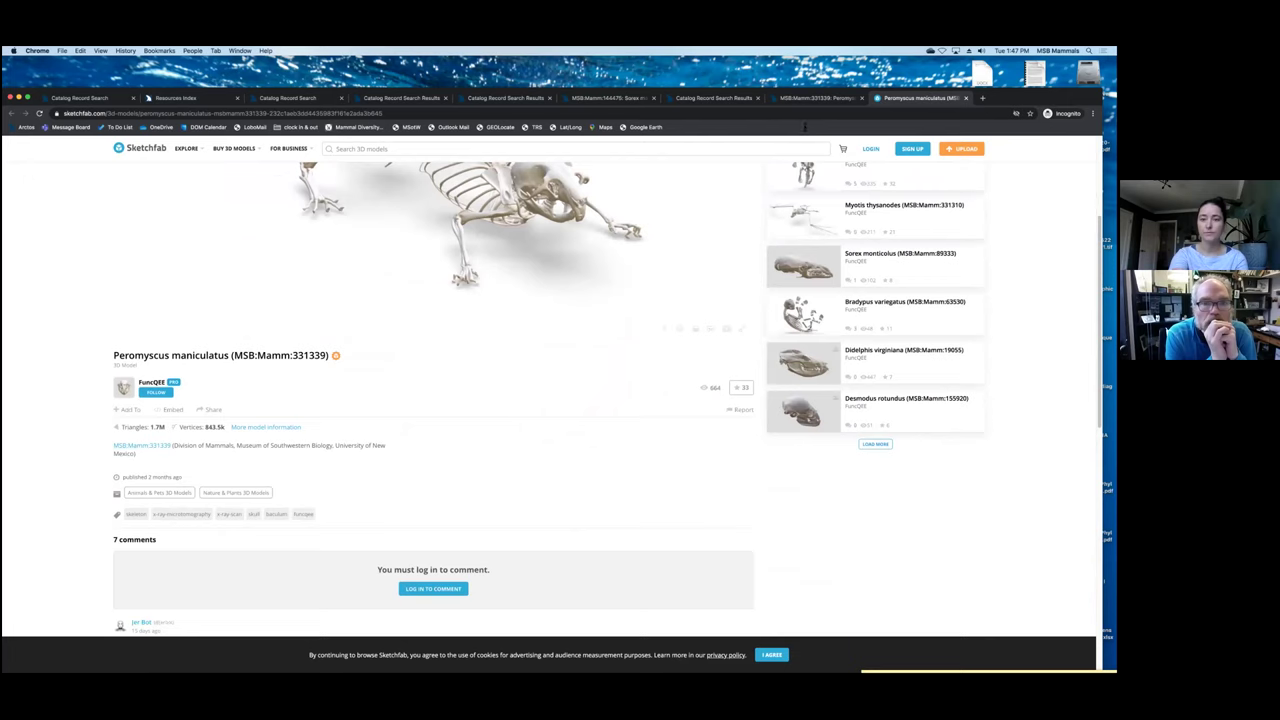
- Close the MSB:Mamm:331339 record and its Sketchfab model to return to the catalog search results
click(787, 99)
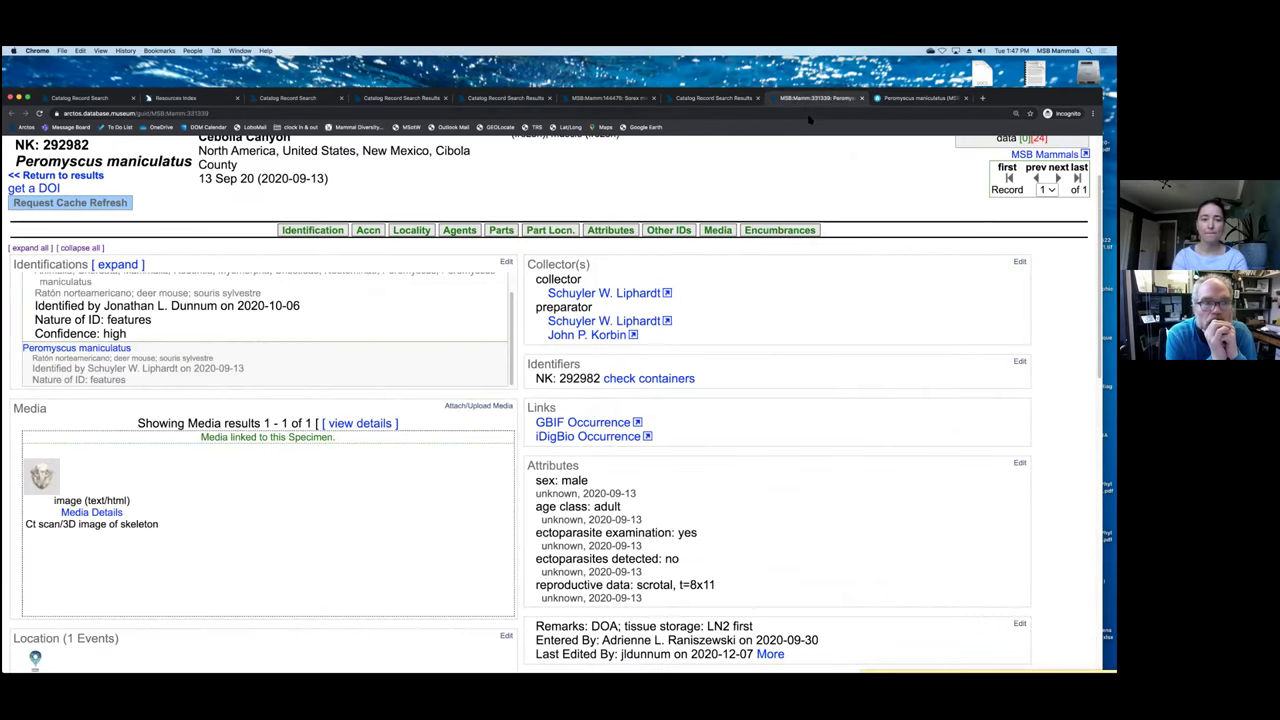
click(862, 98)
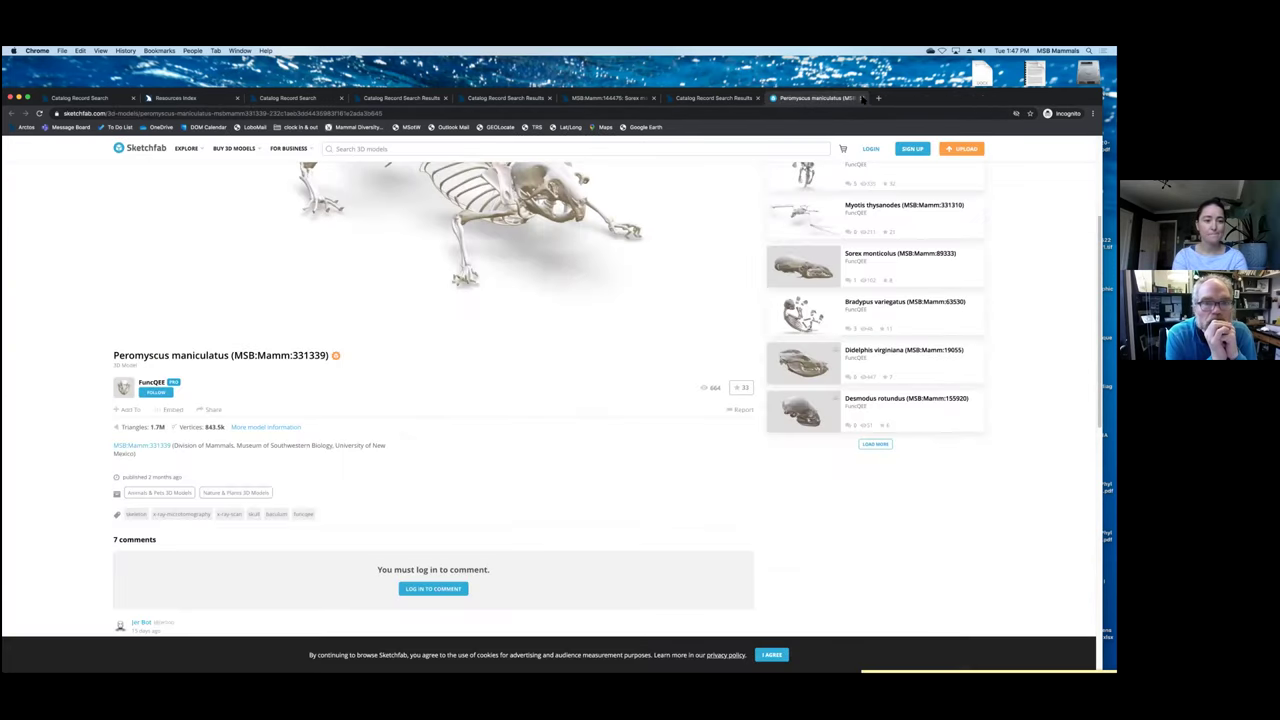
click(860, 98)
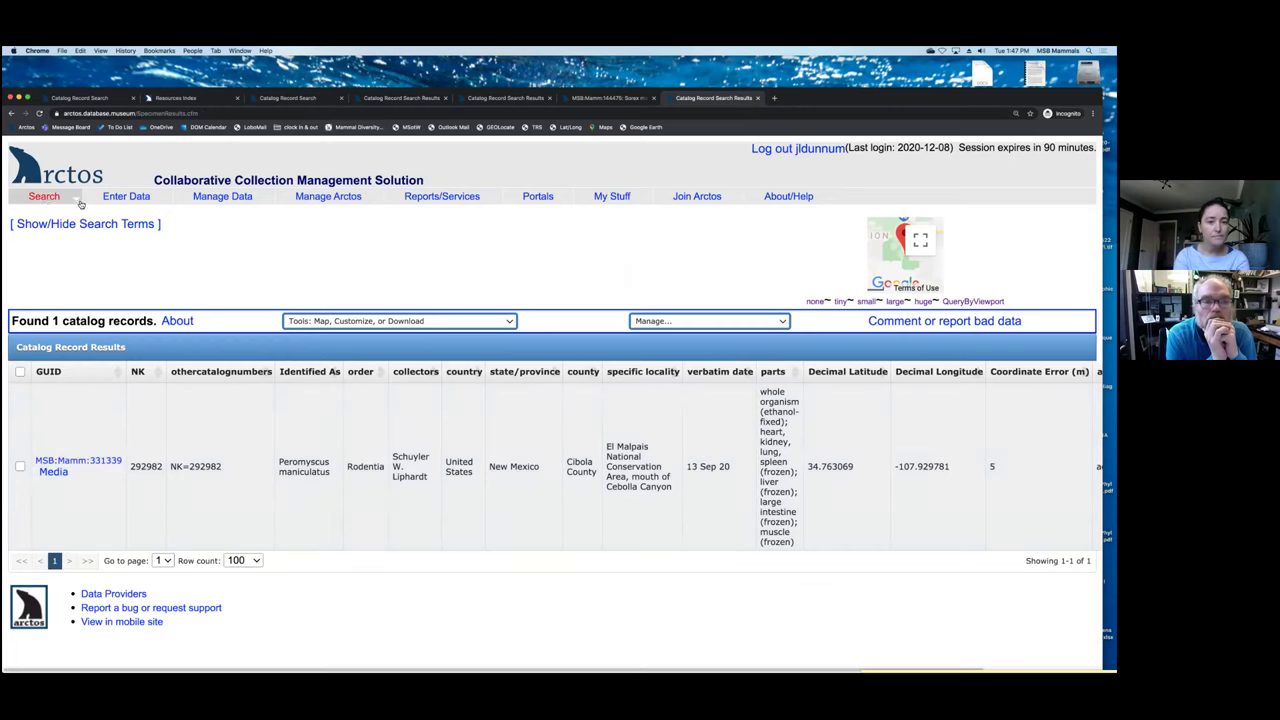
- Search the catalog records for catalog number 136507 and open the MSB:Mamm:136507 specimen record
click(44, 197)
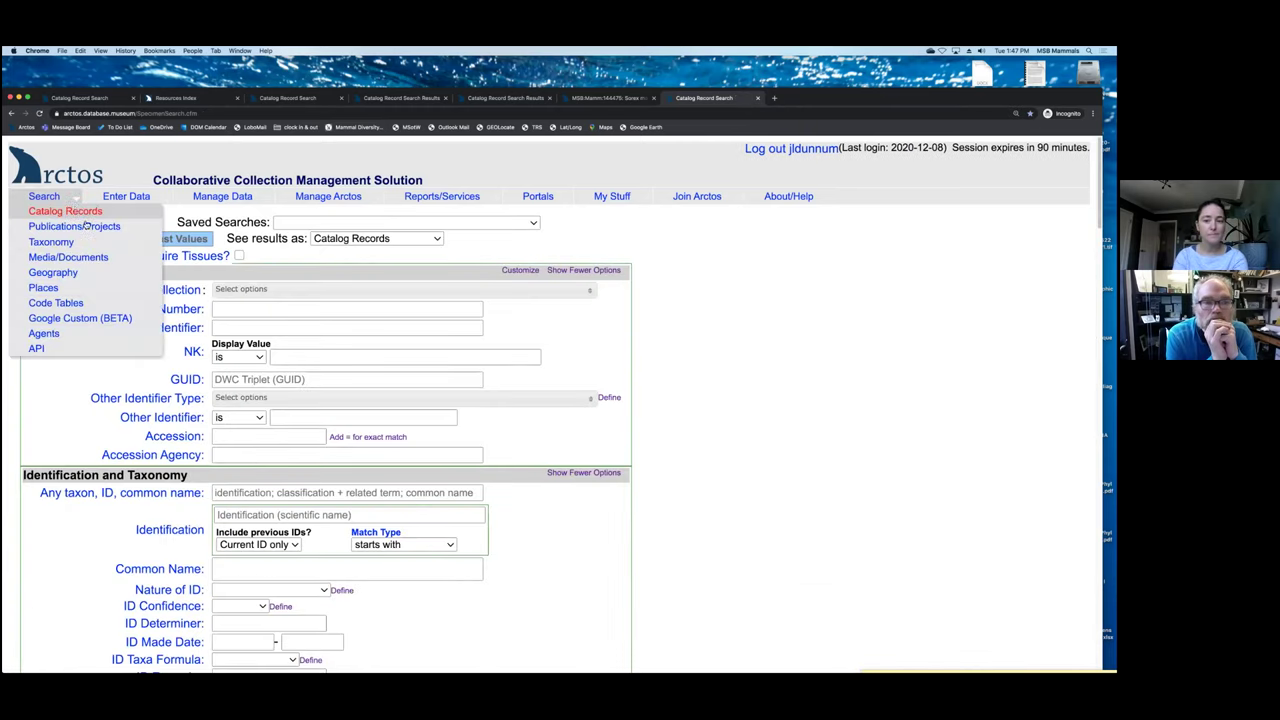
click(246, 310)
text(13)
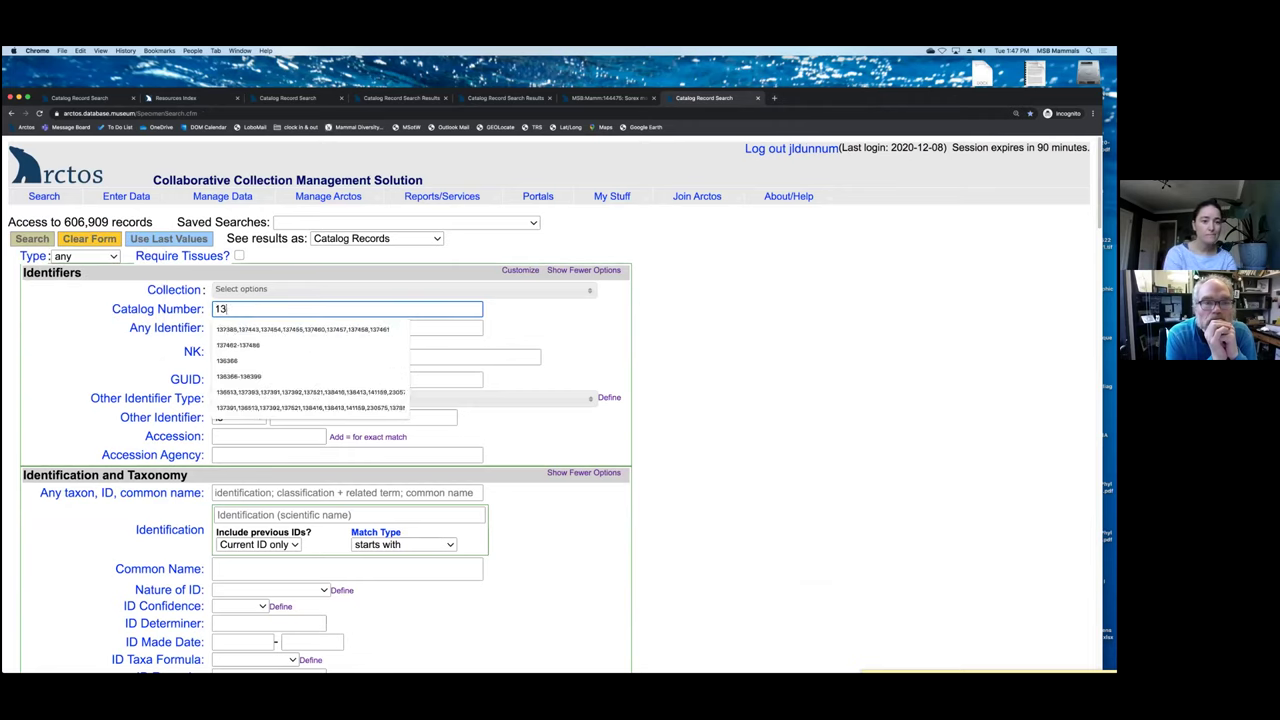
text(65)
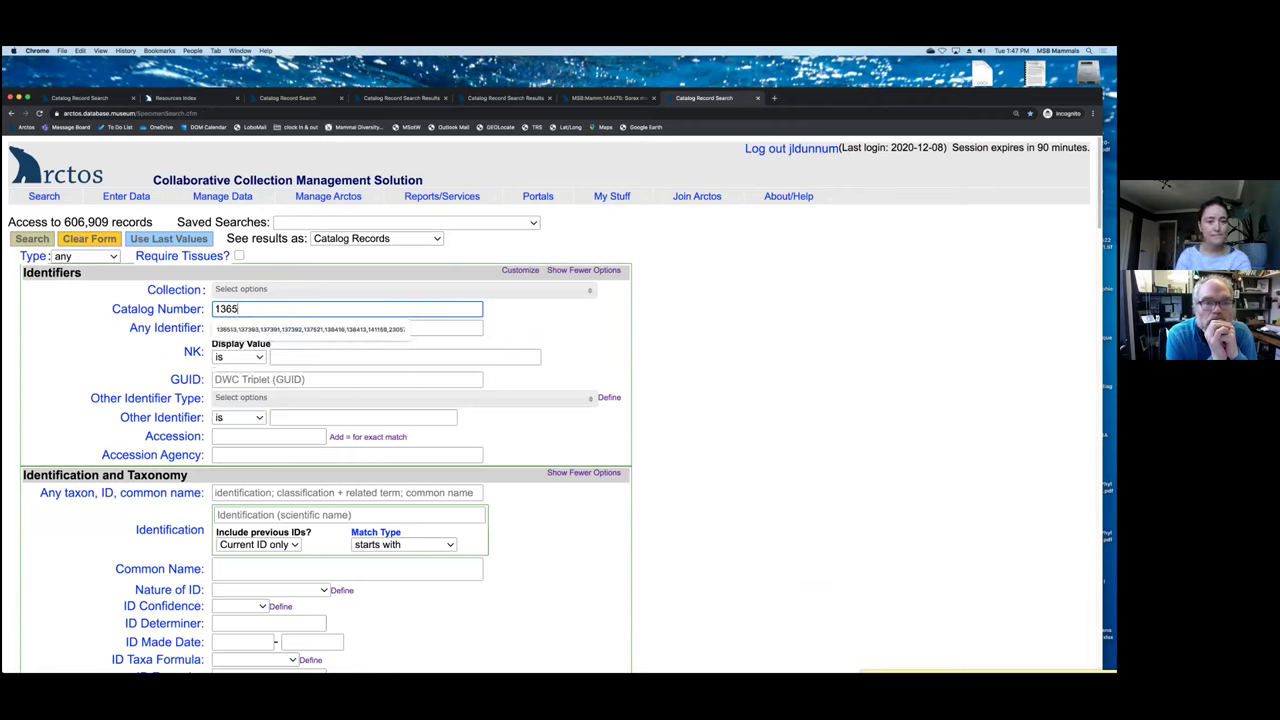
text(07)
key(Return)
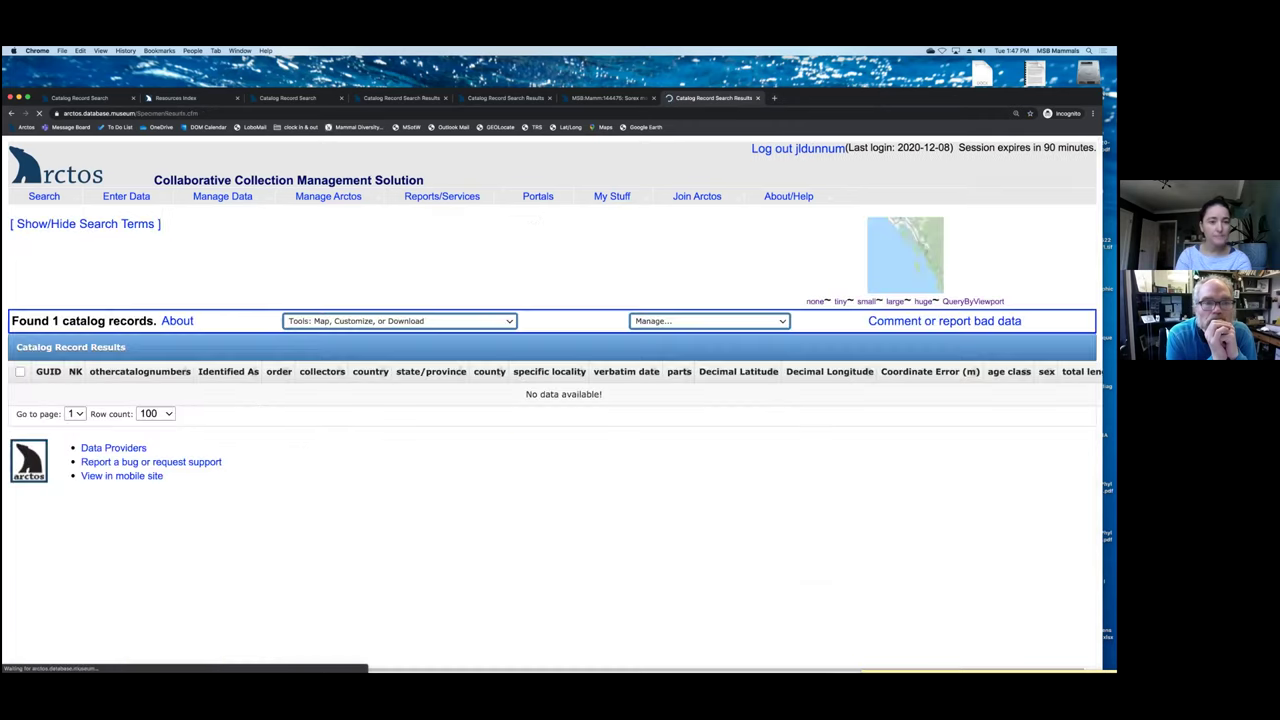
click(79, 404)
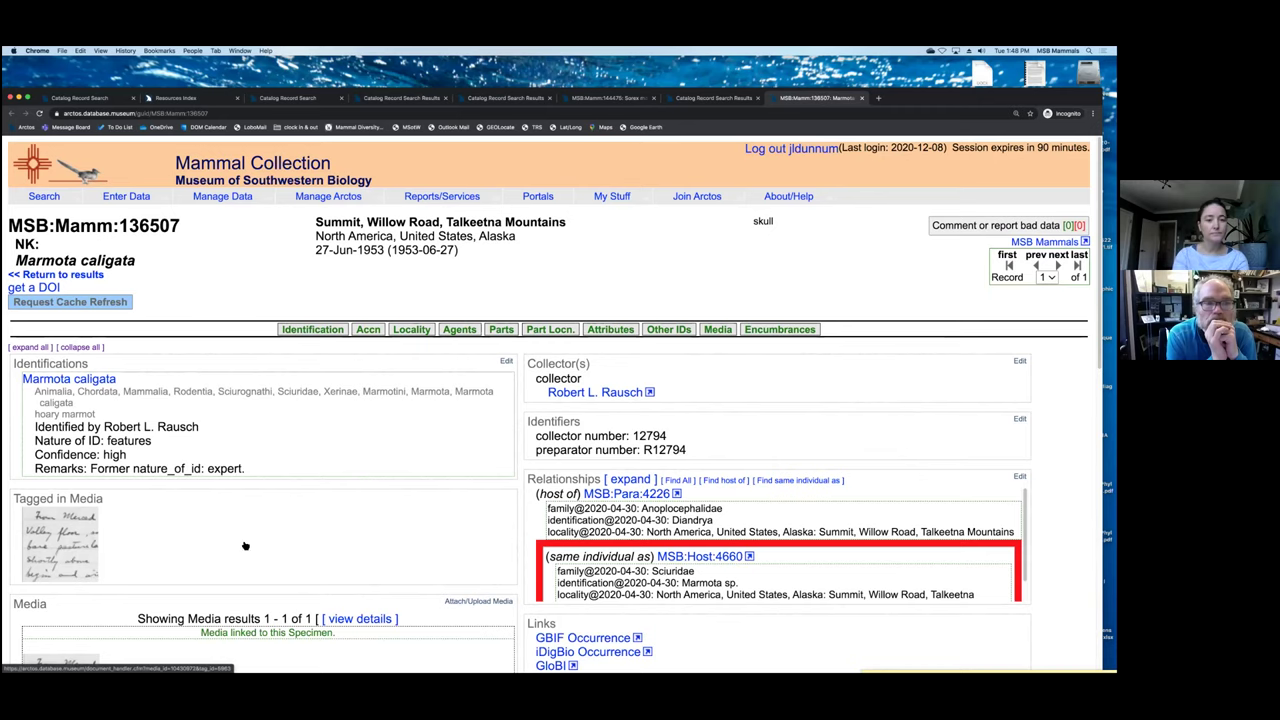
- Open the handwritten ledger page tagged to the Marmota caligata specimen, view its record tags, and return to the specimen record
scroll(250, 530, down, 2)
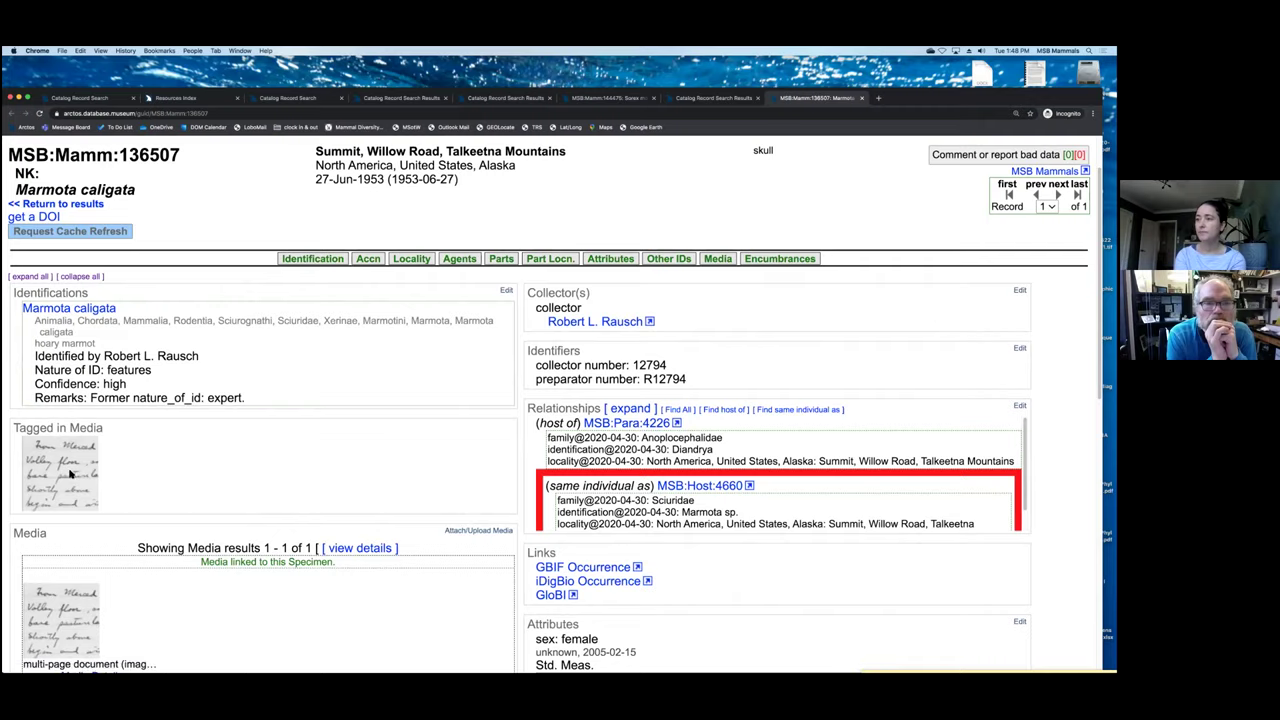
click(68, 470)
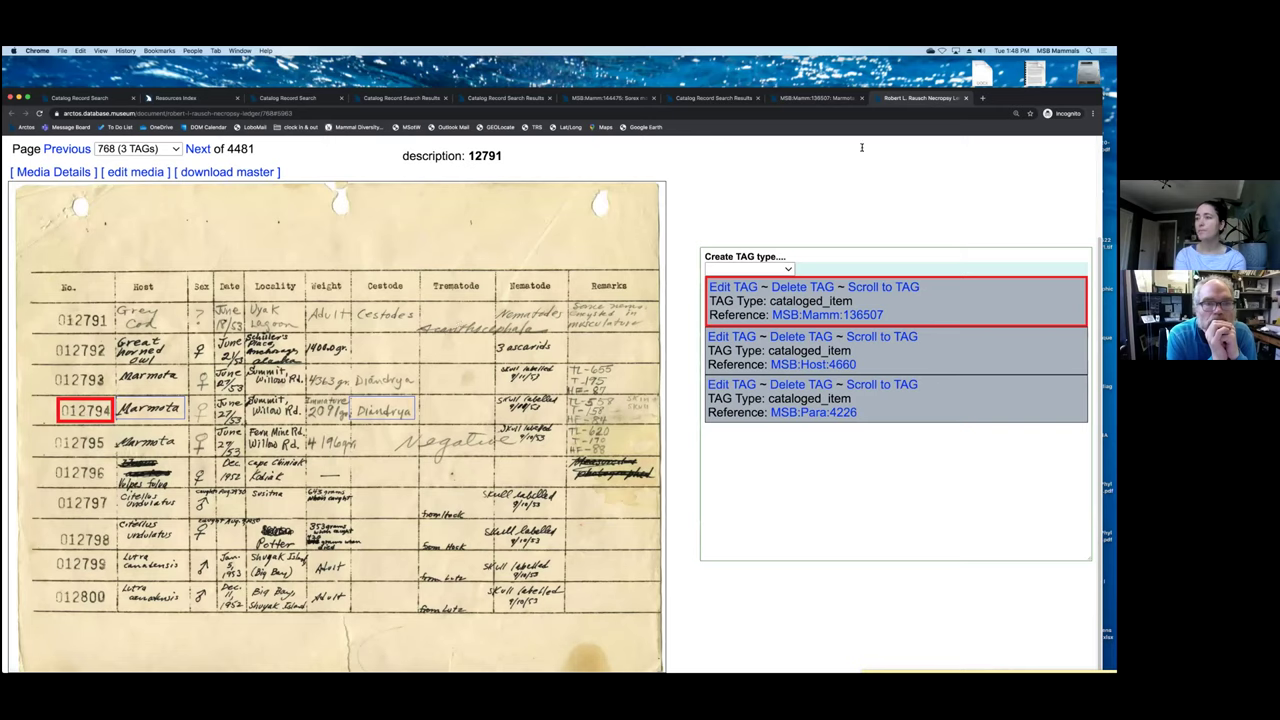
click(966, 98)
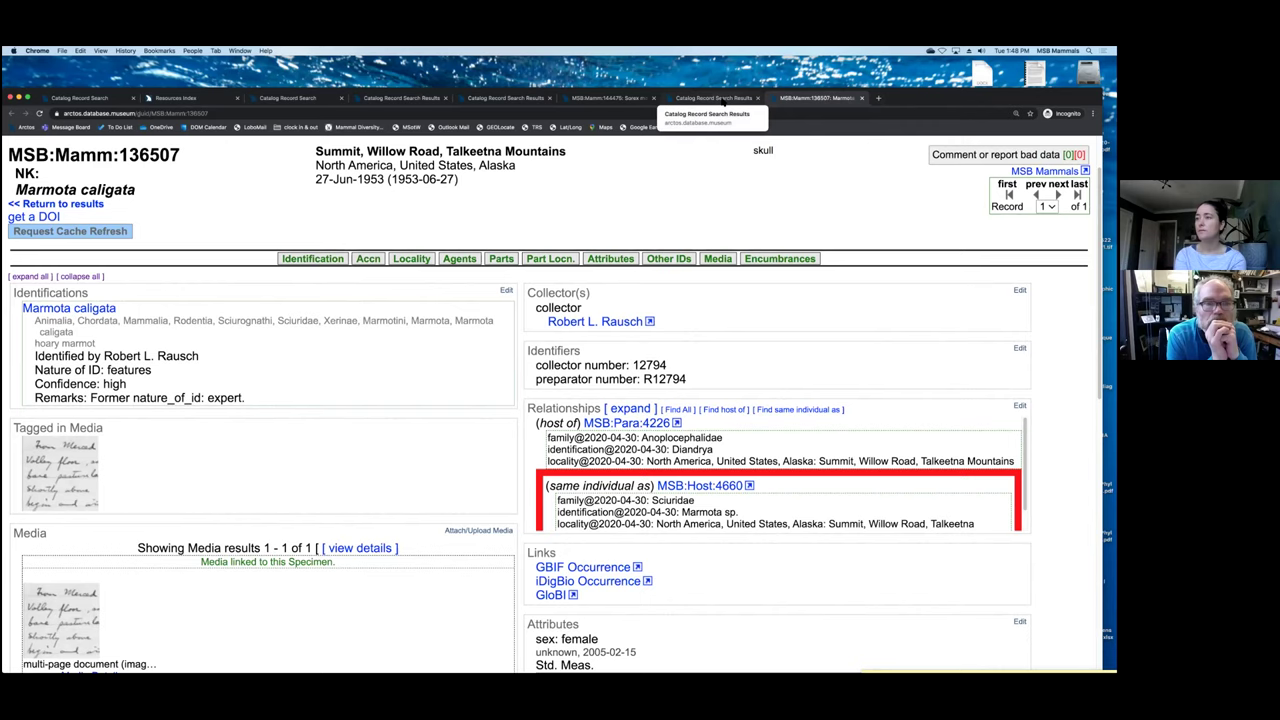
scroll(660, 205, up, 1)
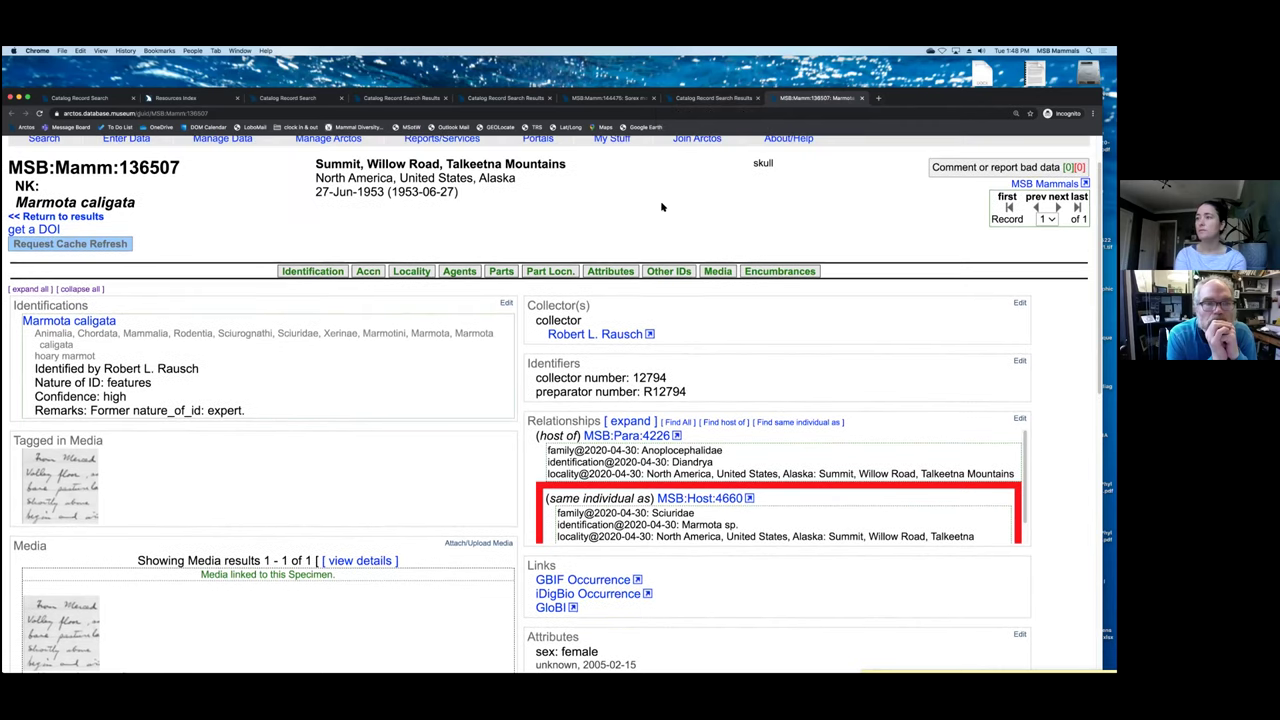
scroll(650, 252, up, 1)
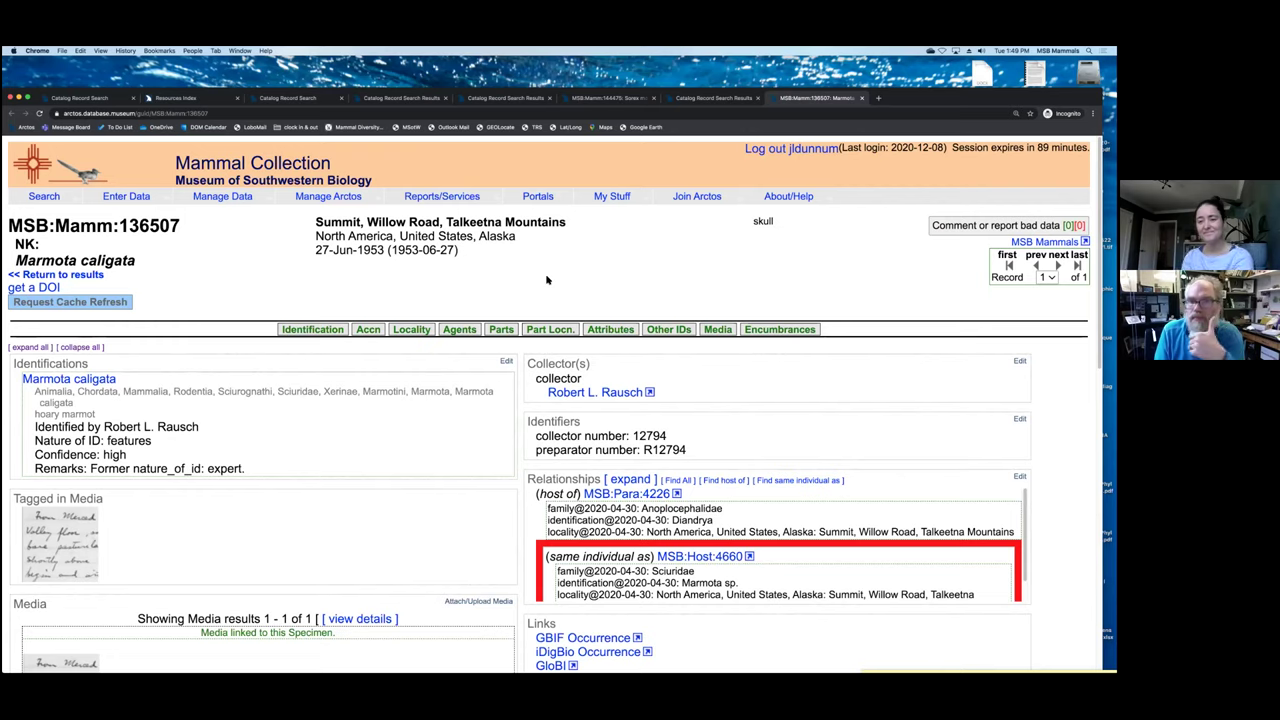
click(588, 60)
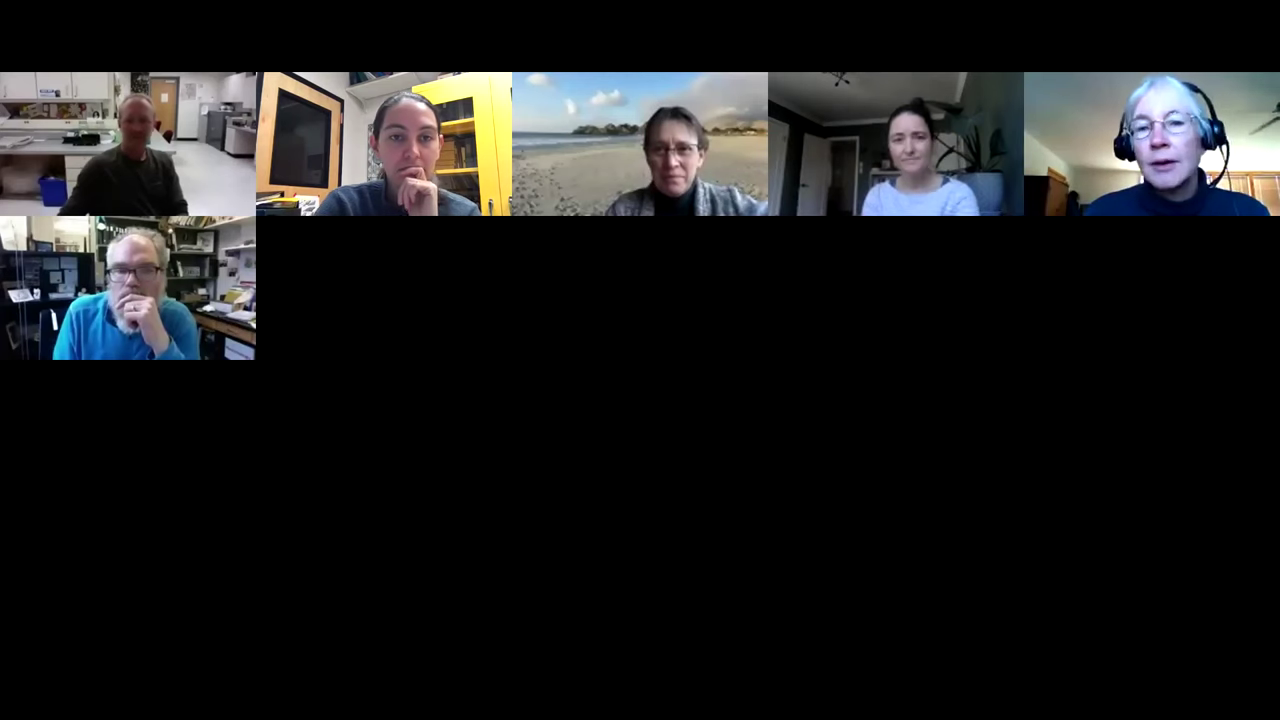
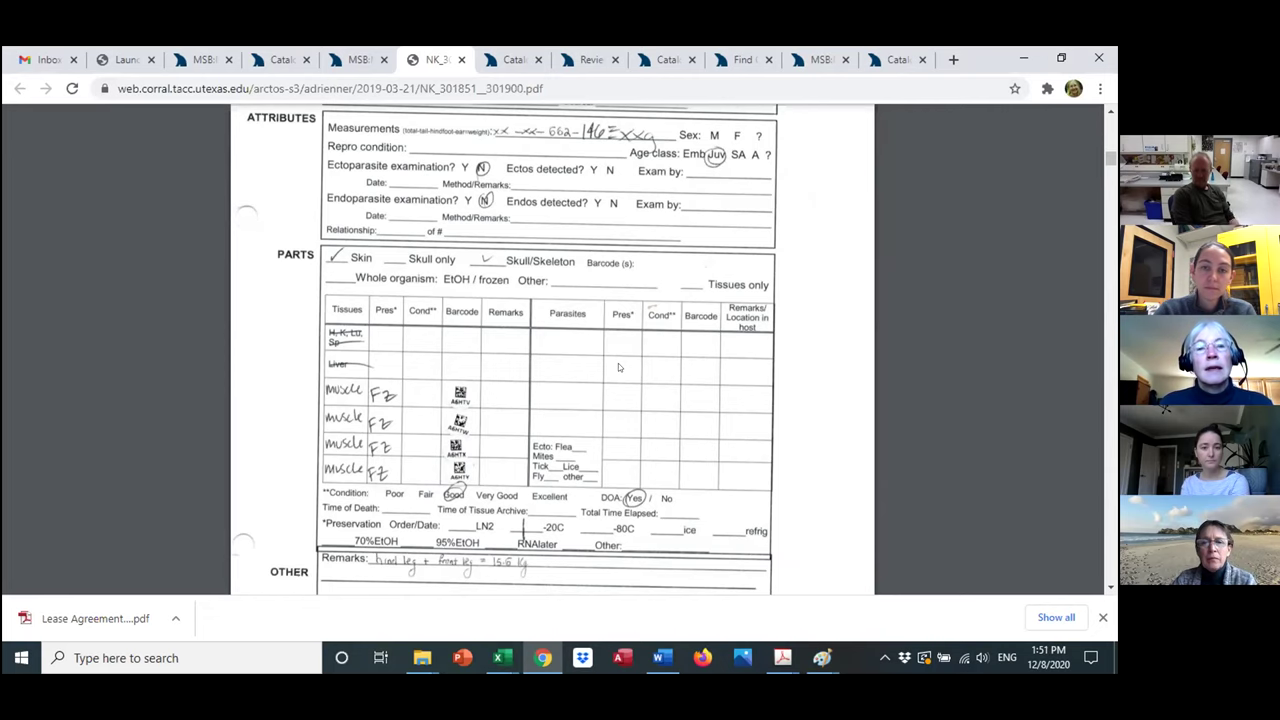
- Switch from the scanned NK data sheet to the MSB:Mamm:326539 record to view the media linked to its accession
click(357, 59)
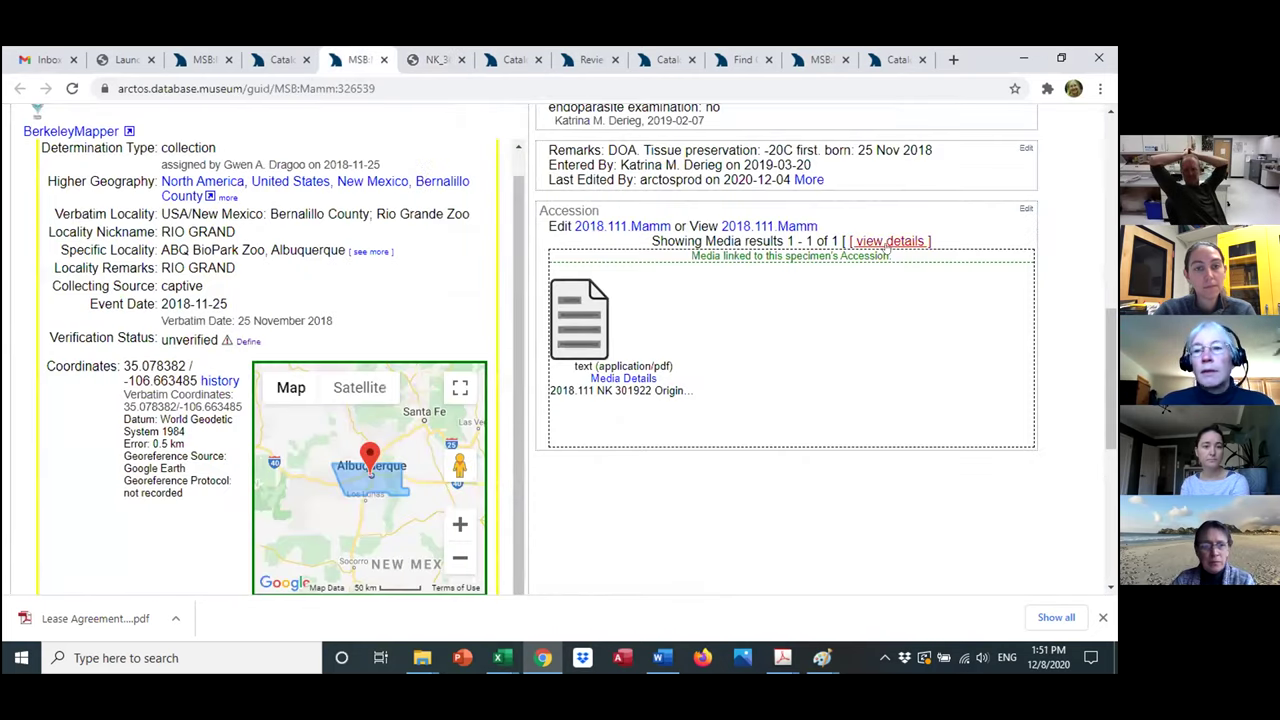
- Expand the identifications on the MSB:Mamm:326539 giraffe record, check the scanned NK data sheet, and return to the record
drag(1105, 355, 1113, 176)
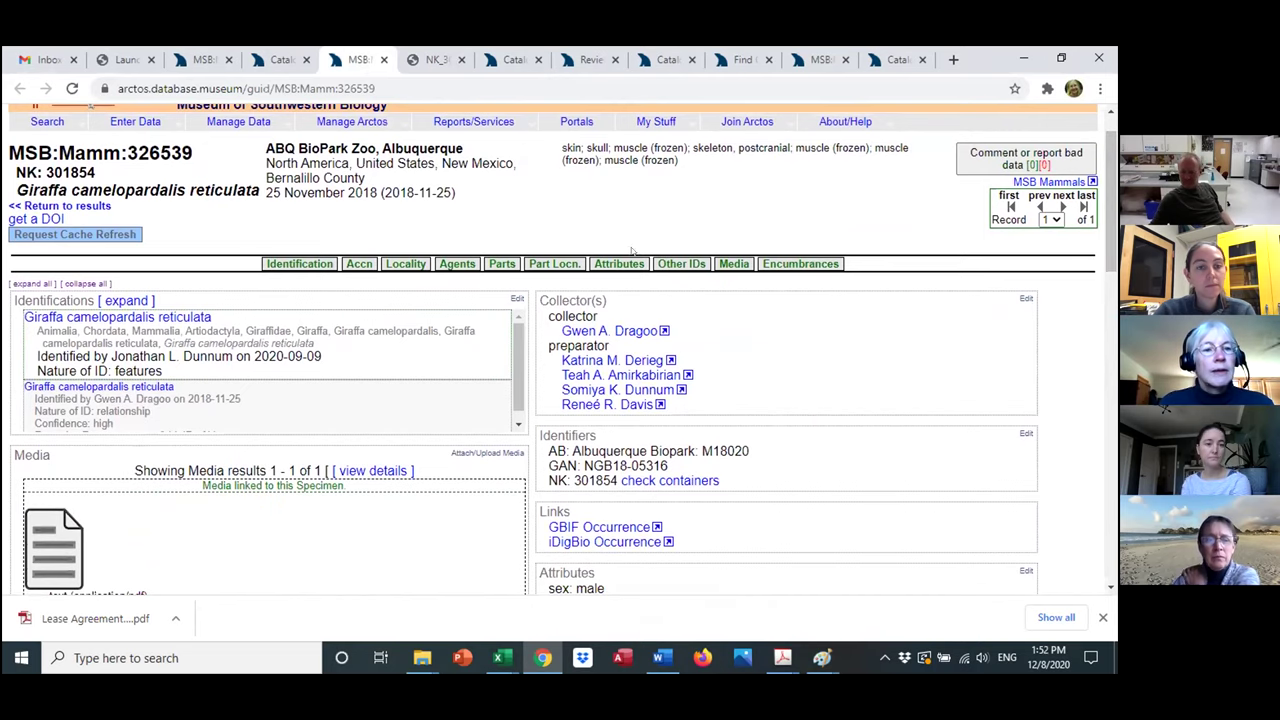
click(140, 302)
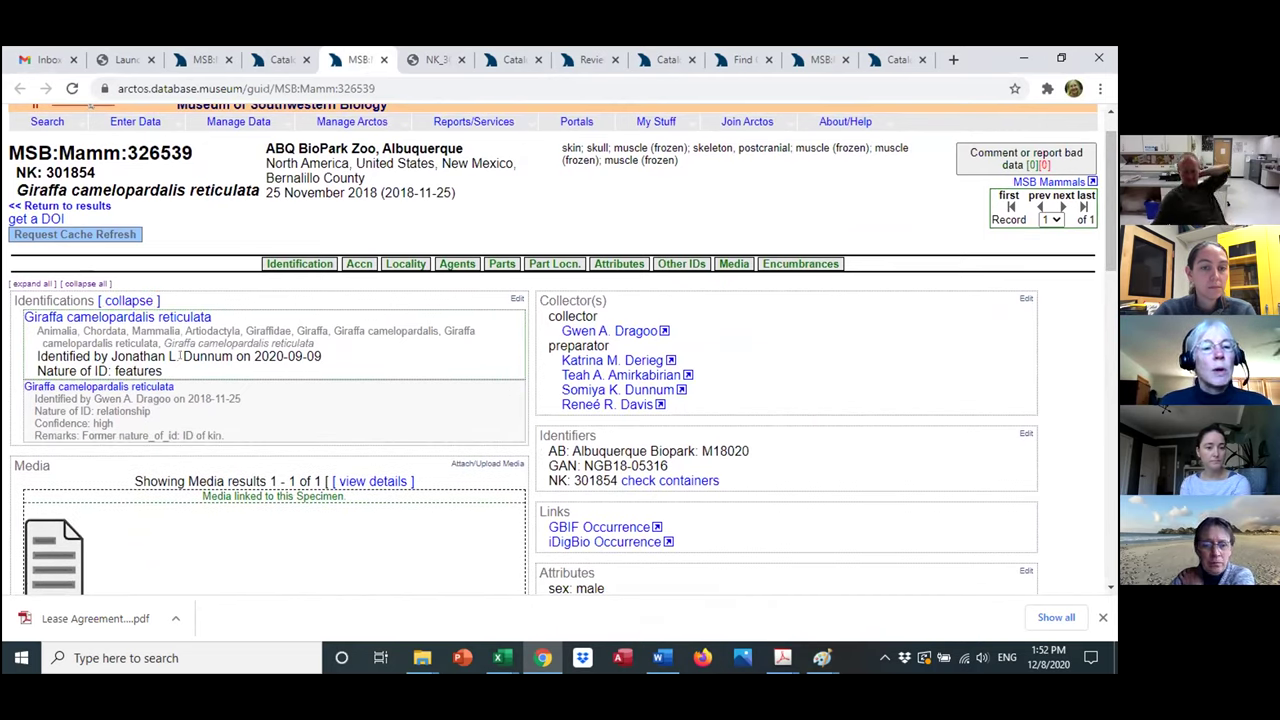
drag(1113, 185, 1115, 226)
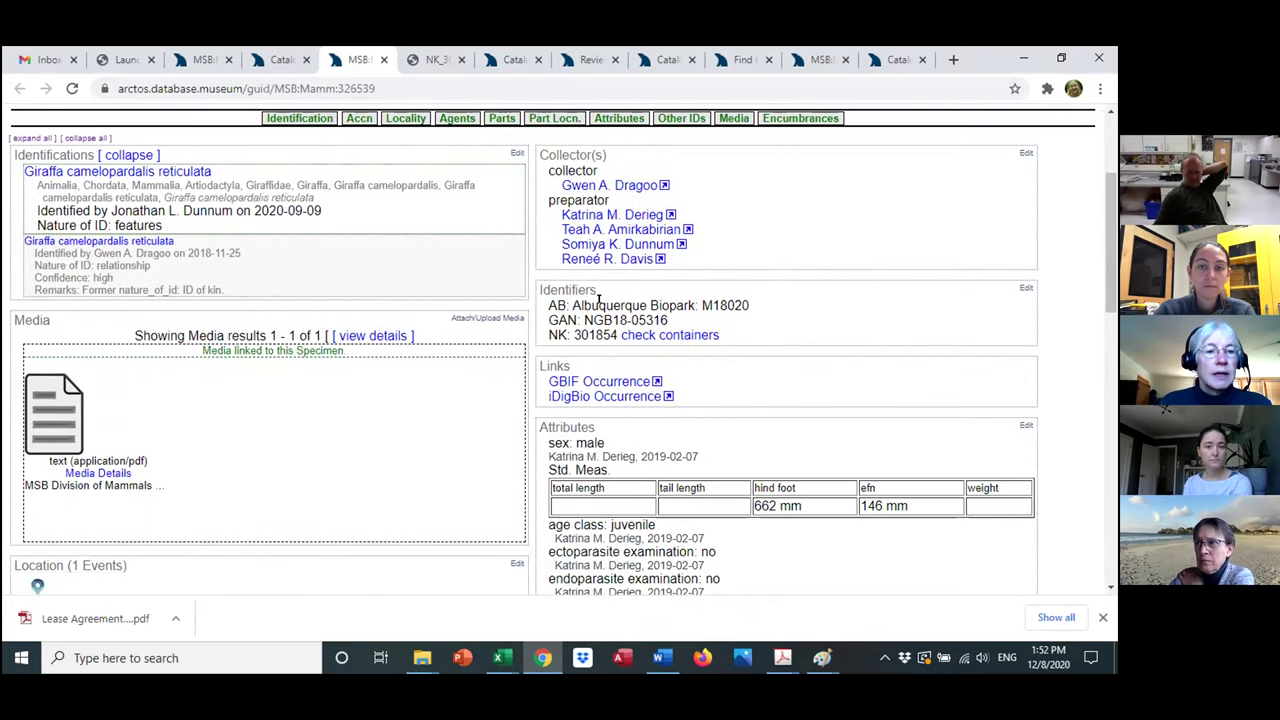
click(419, 57)
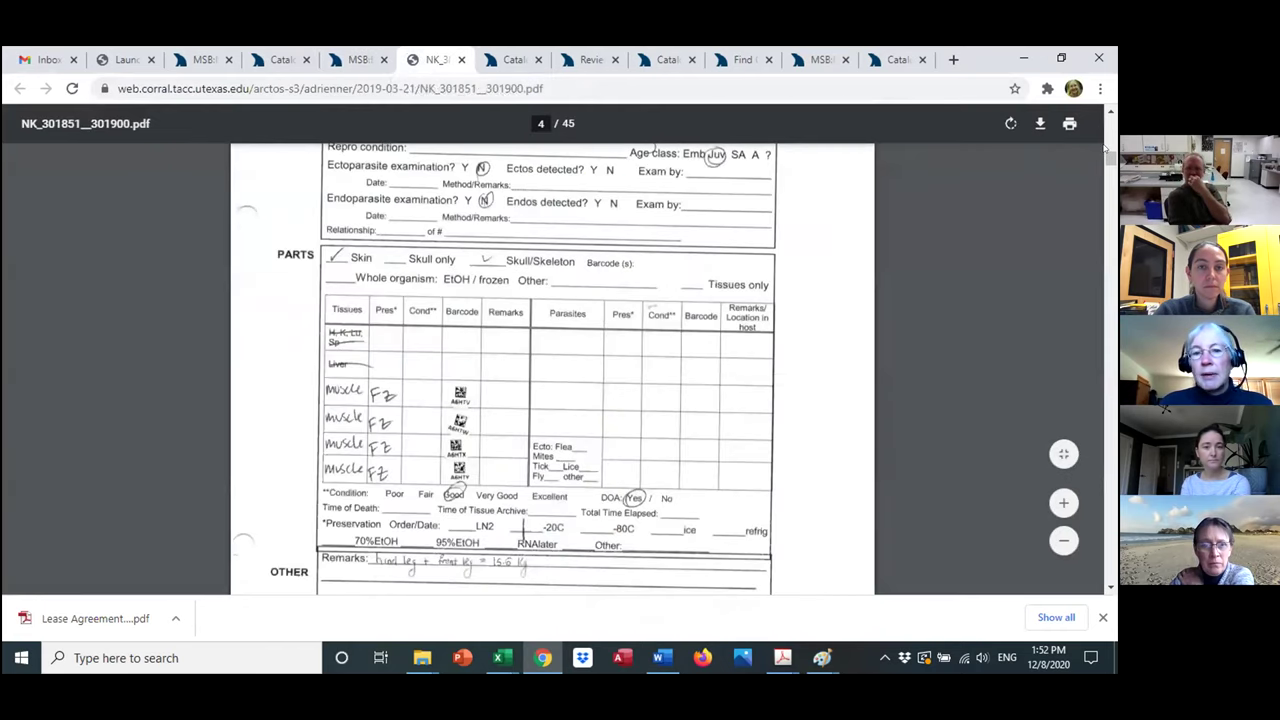
click(355, 59)
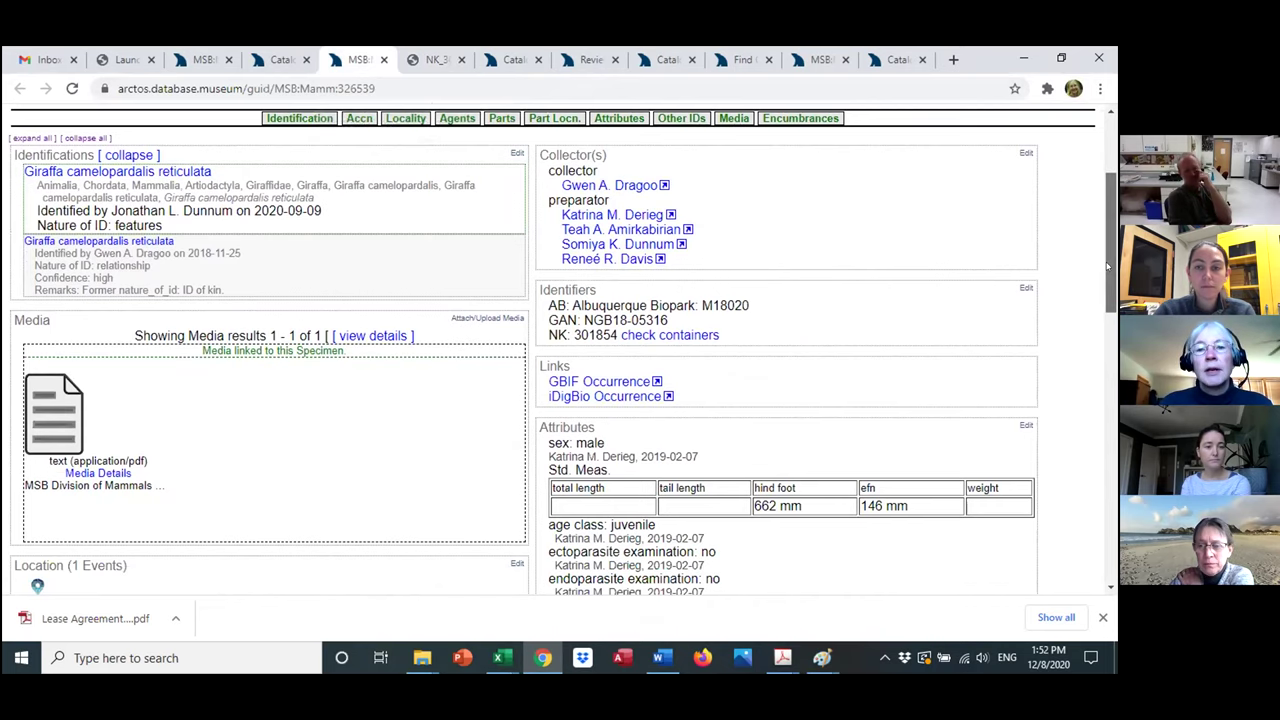
- Examine the first frozen muscle part in the Parts table, highlighting its barcode A6HTV, full container path and NK 301854 M label
scroll(1113, 275, down, 1)
drag(1113, 275, 1113, 289)
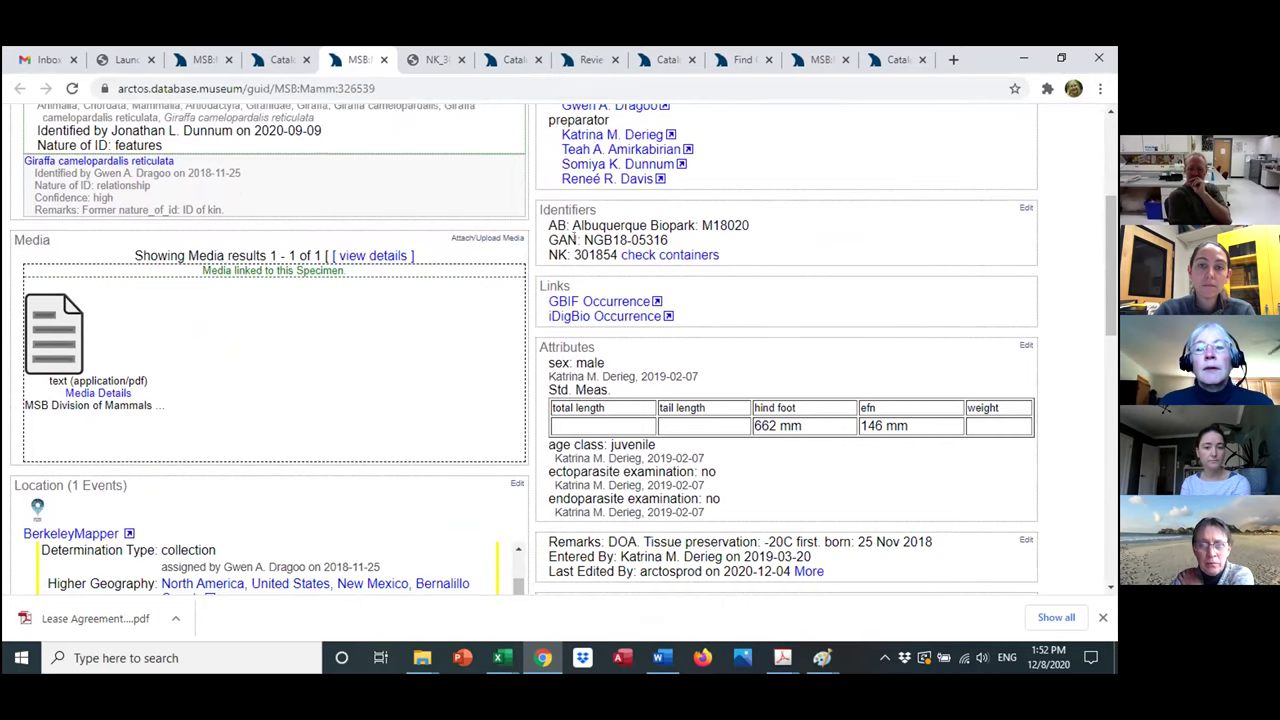
drag(1112, 268, 1105, 486)
scroll(1092, 487, down, 2)
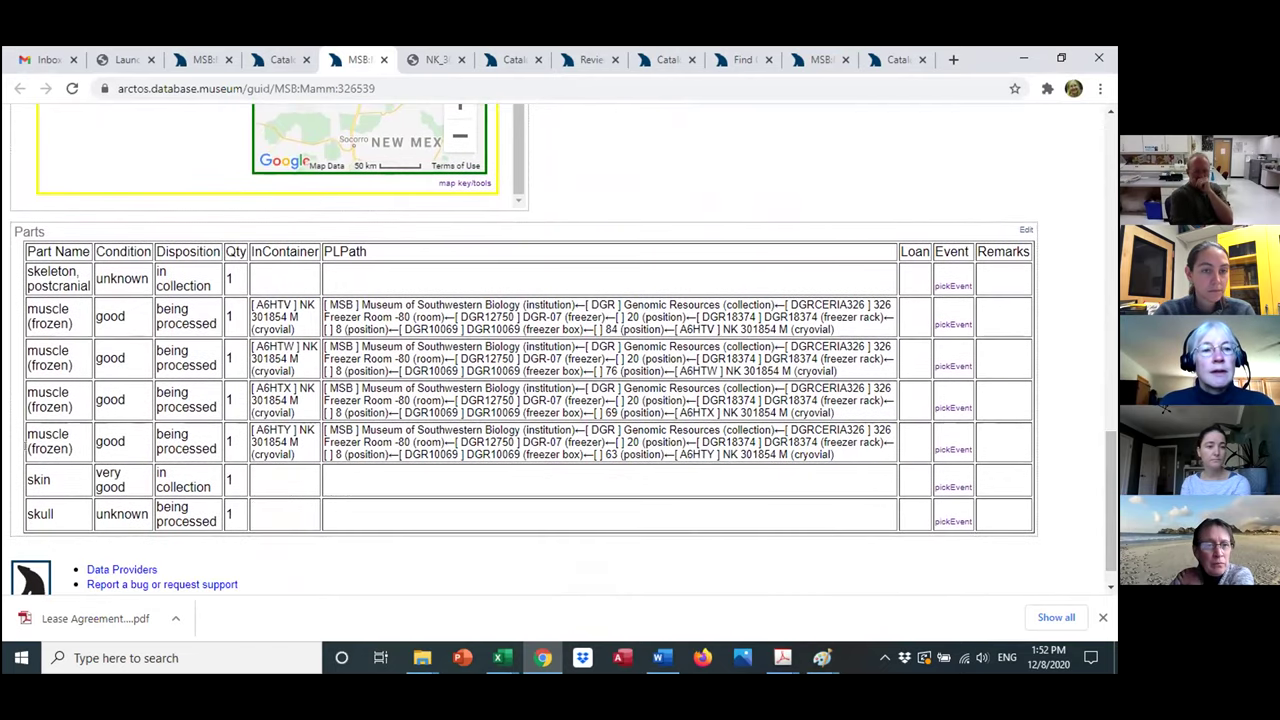
drag(254, 304, 291, 304)
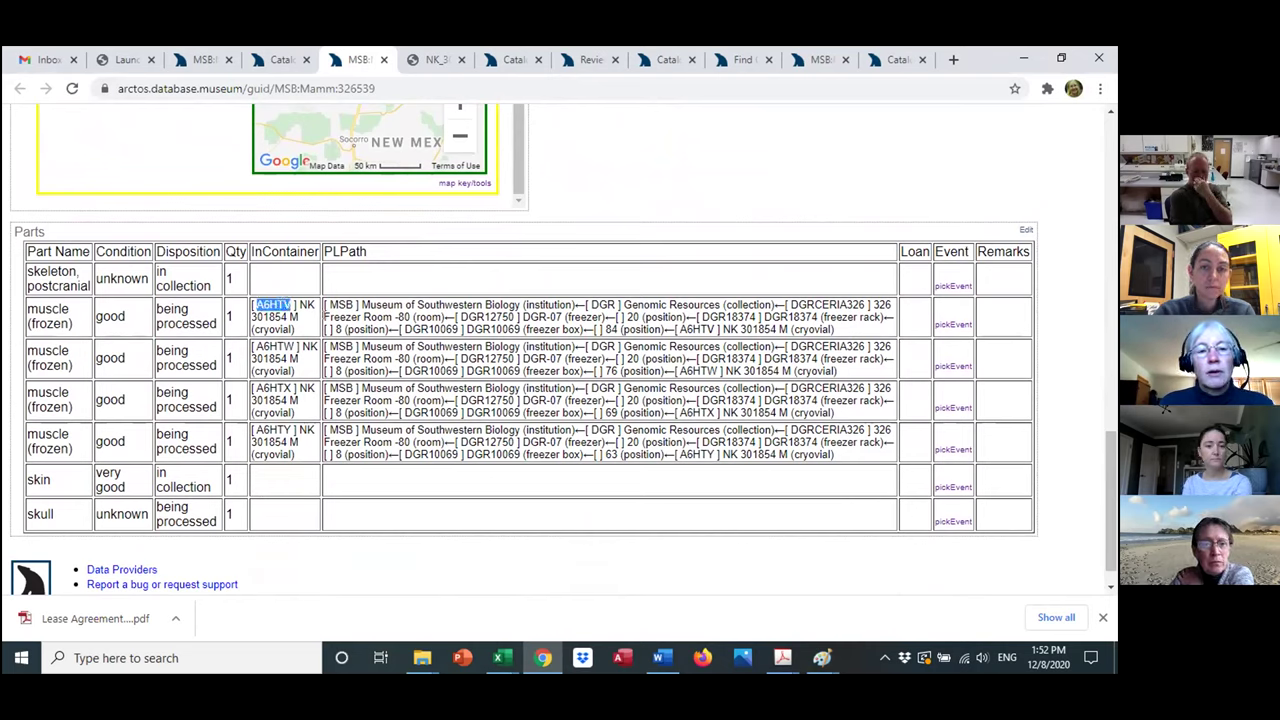
drag(325, 304, 845, 327)
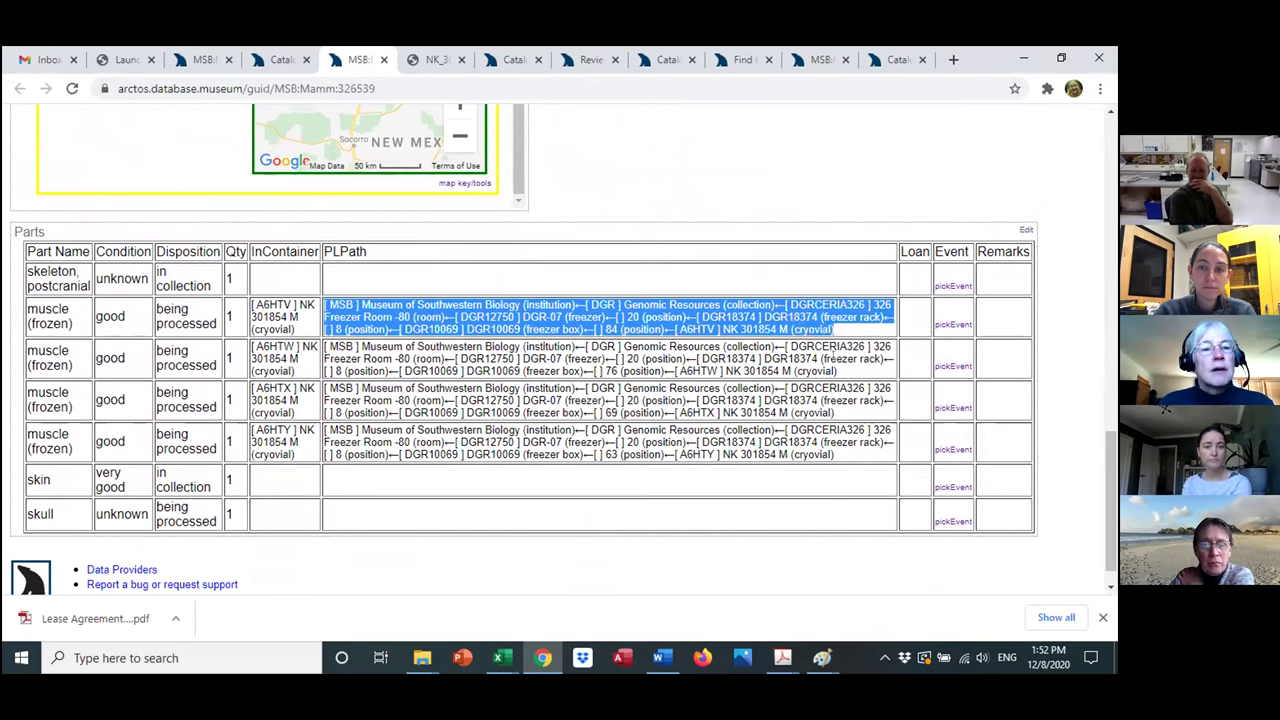
click(806, 540)
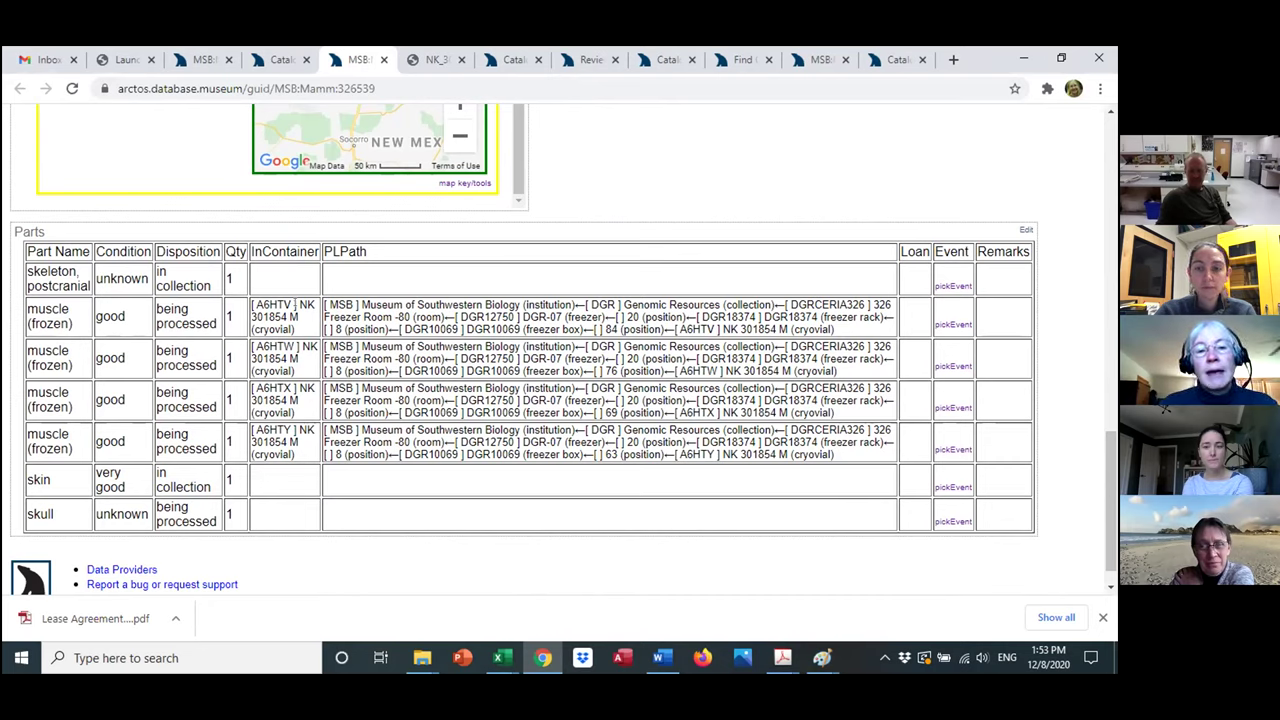
drag(294, 305, 296, 315)
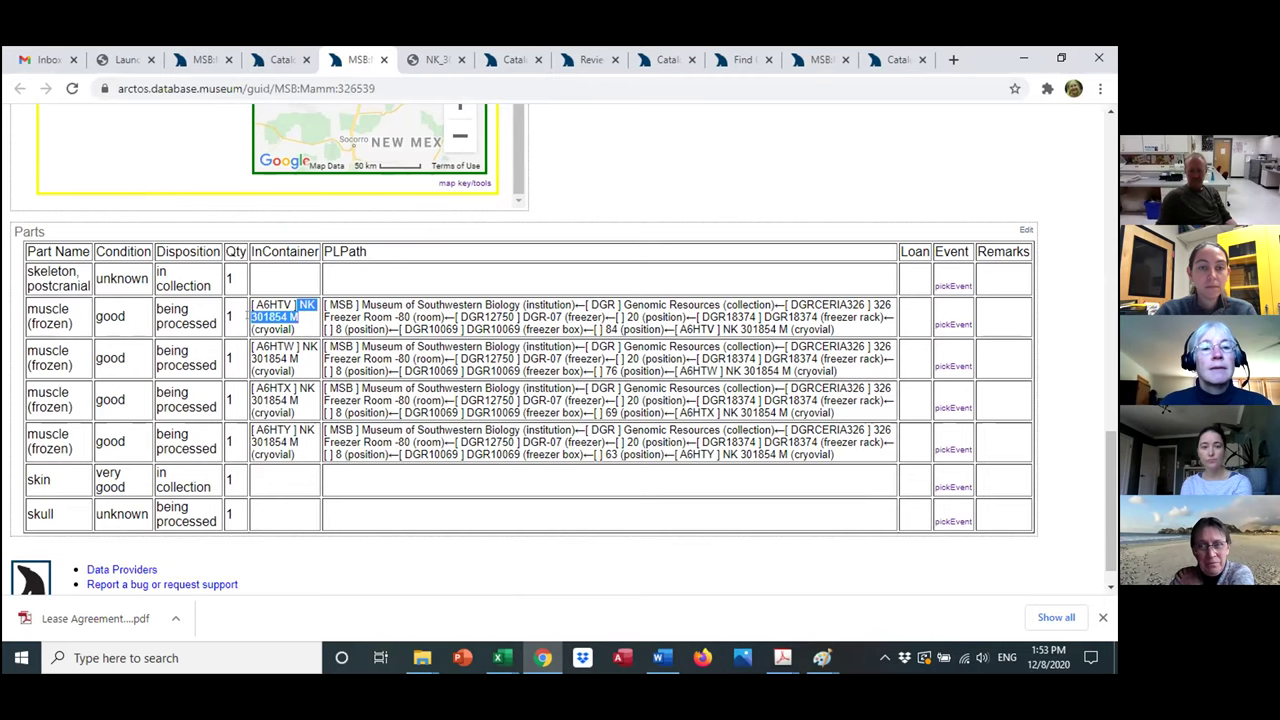
- Highlight the NK 301854 number among the giraffe specimen's identifiers
drag(1110, 480, 1115, 262)
scroll(545, 219, up, 2)
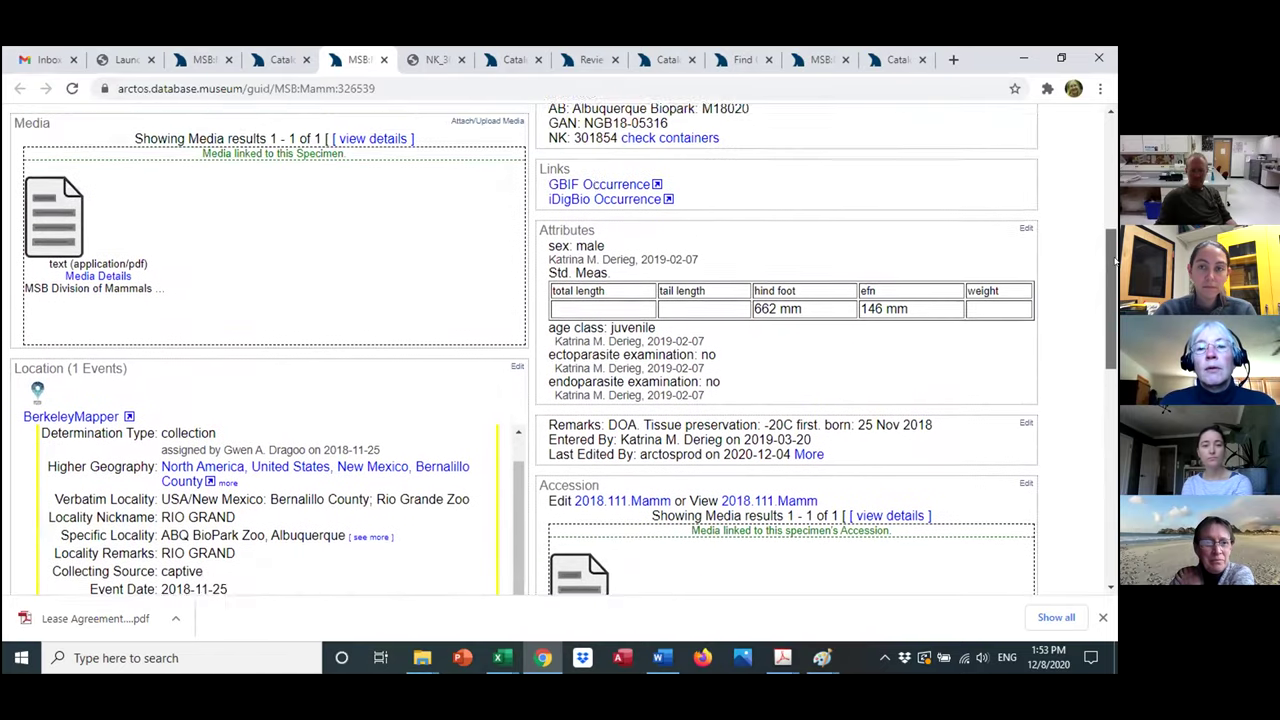
drag(549, 218, 618, 218)
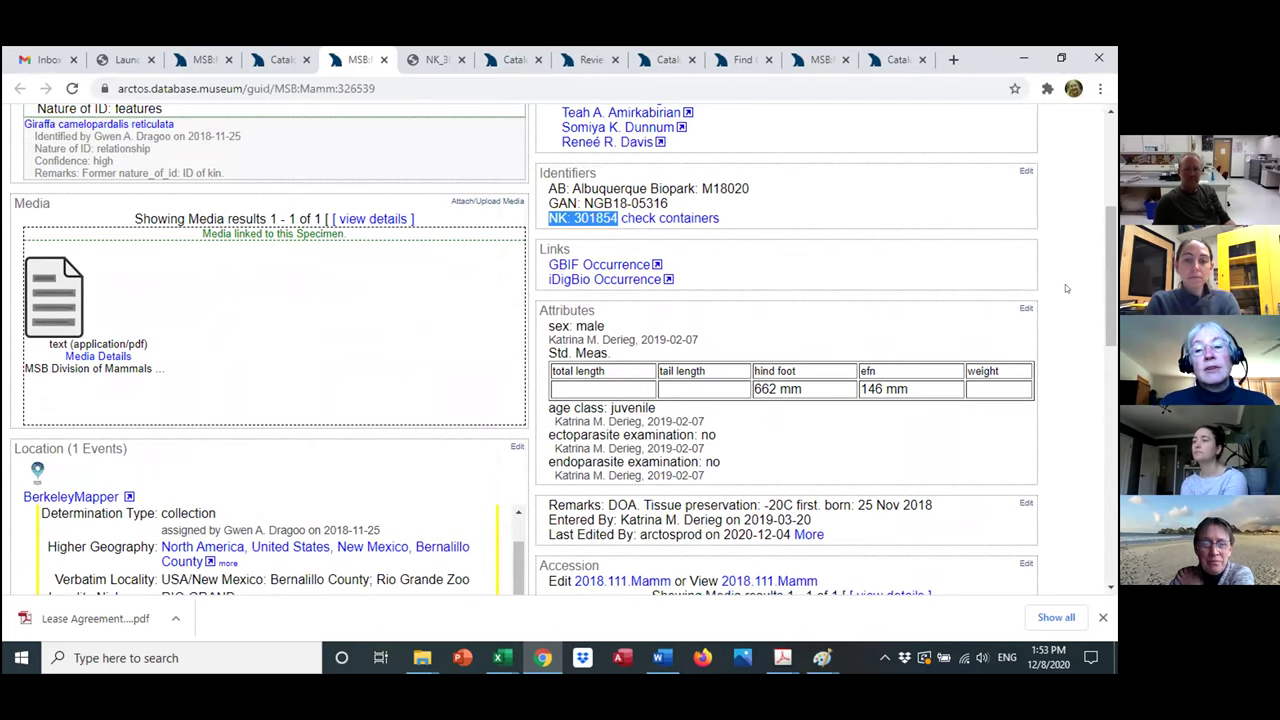
drag(1104, 288, 1104, 300)
scroll(698, 196, up, 1)
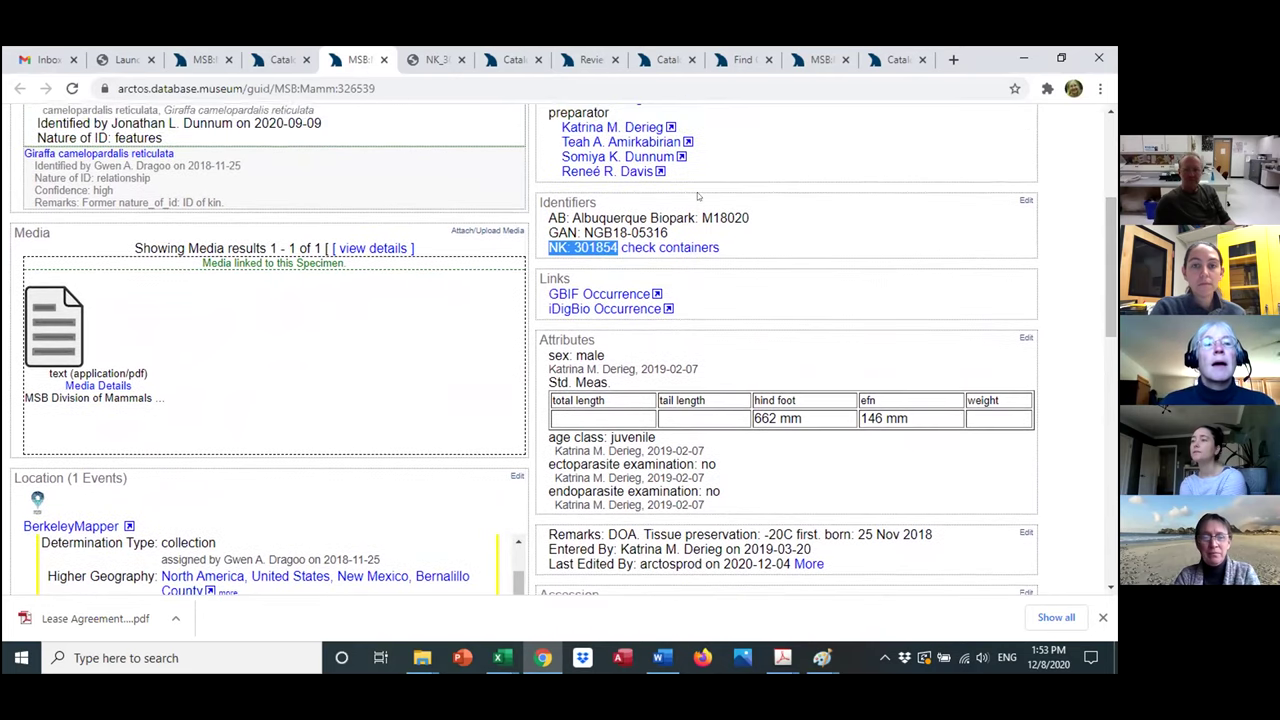
- Open the giraffe specimen's part locations and view the container tree down to its cryovials and unplaced parts
drag(1114, 289, 1114, 182)
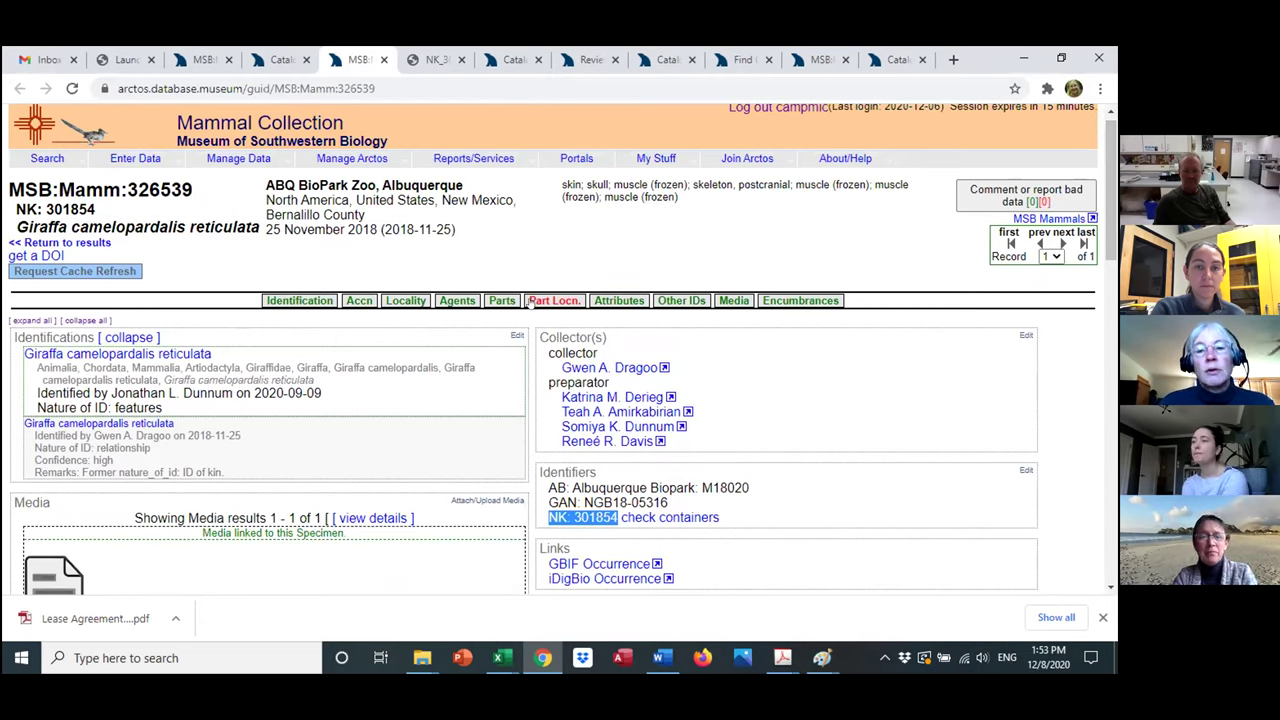
click(529, 300)
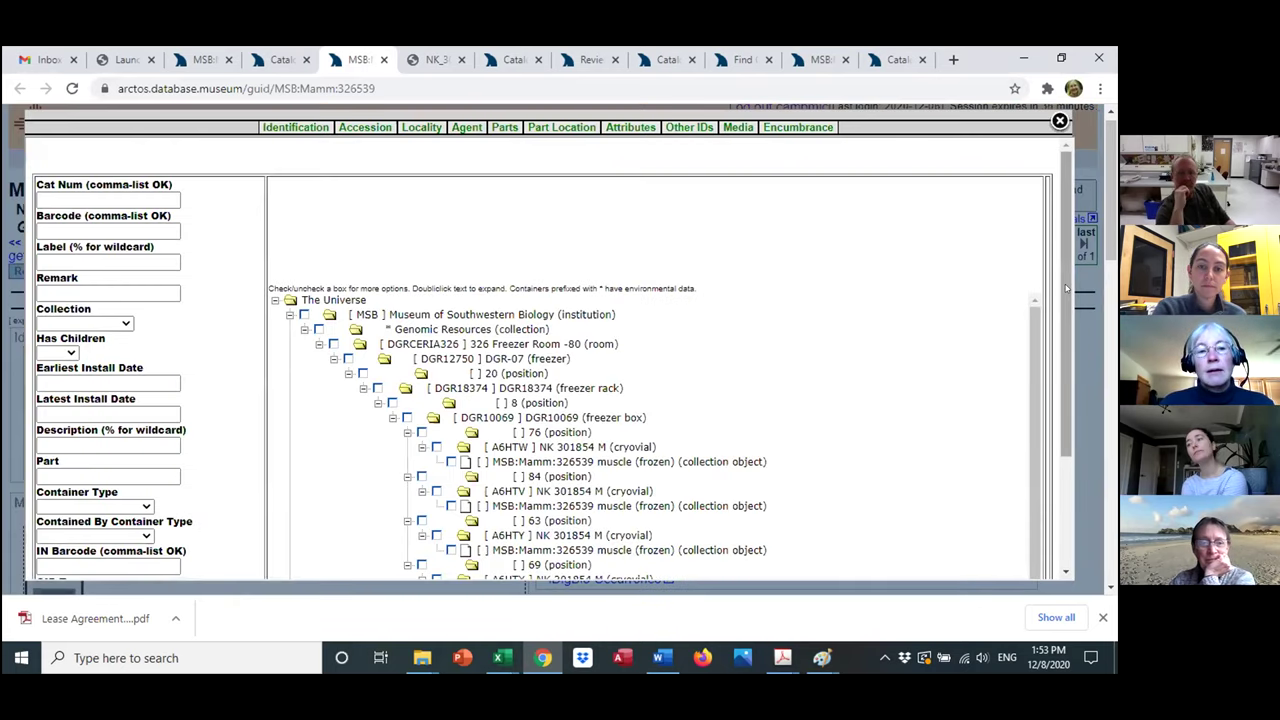
drag(1066, 289, 1064, 369)
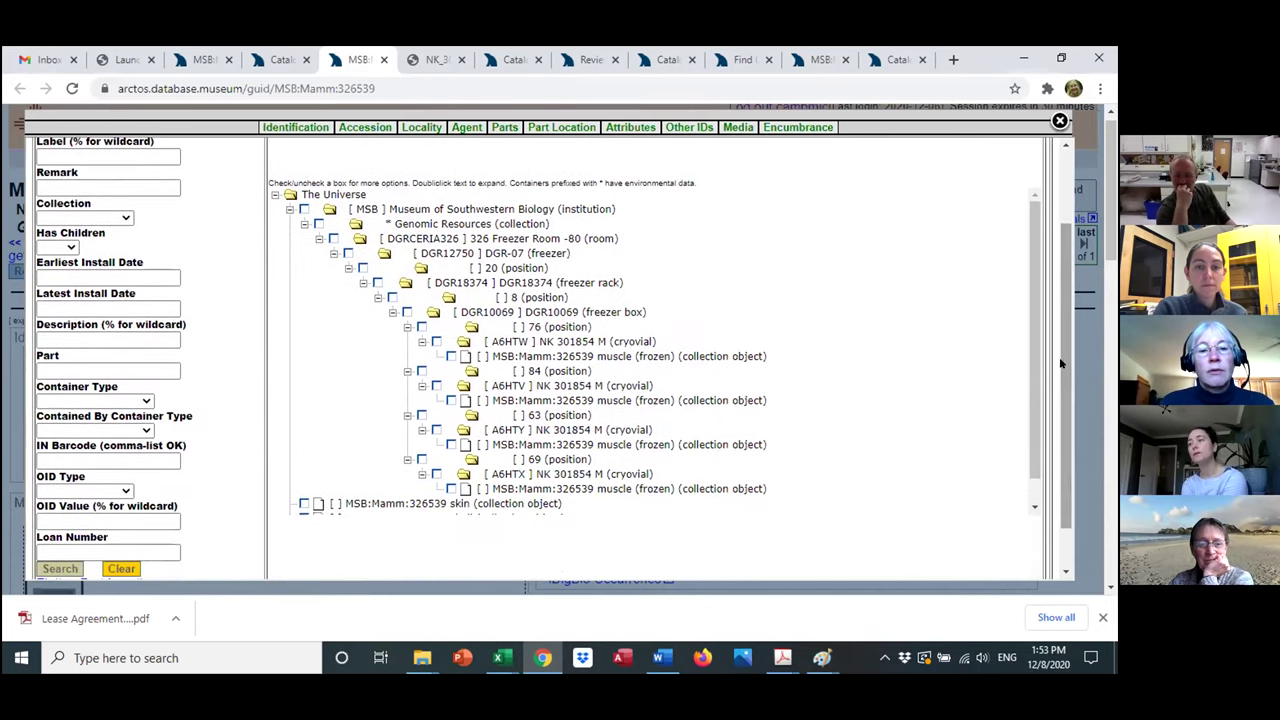
drag(1035, 288, 1039, 323)
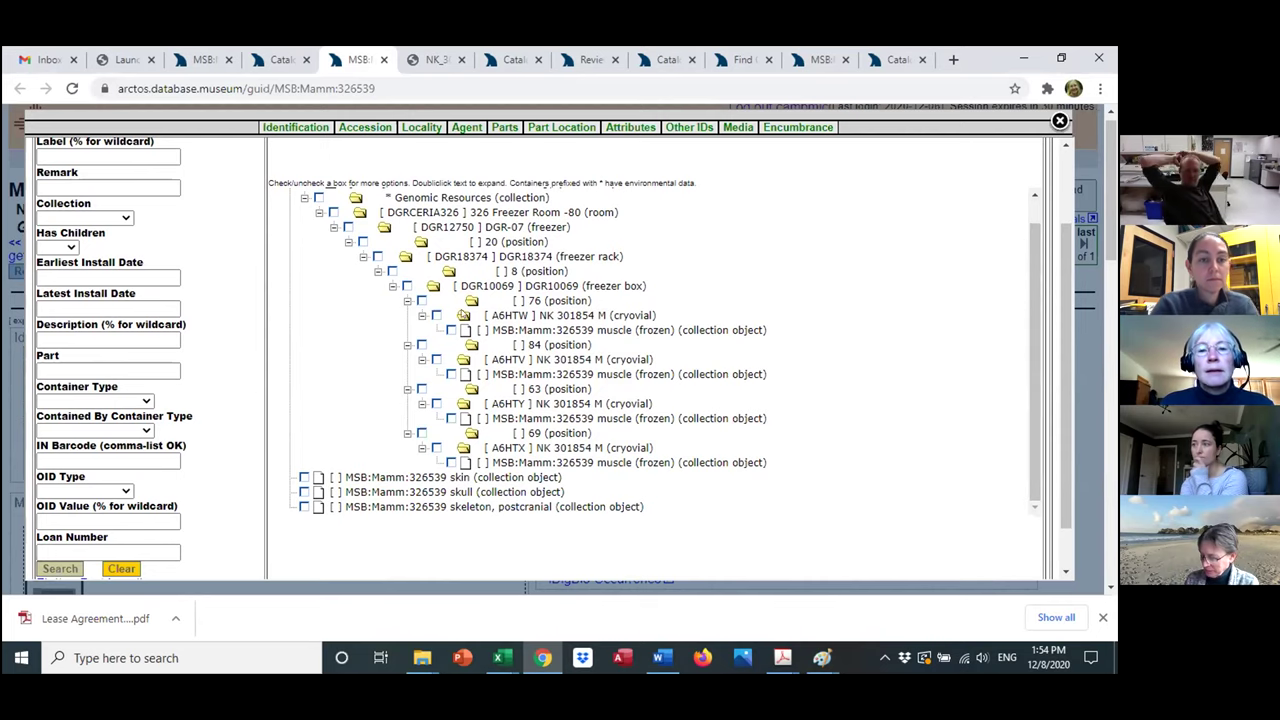
- Select cryovial A6HTW in the container tree, view its scan history, and close the history and part location views
click(436, 316)
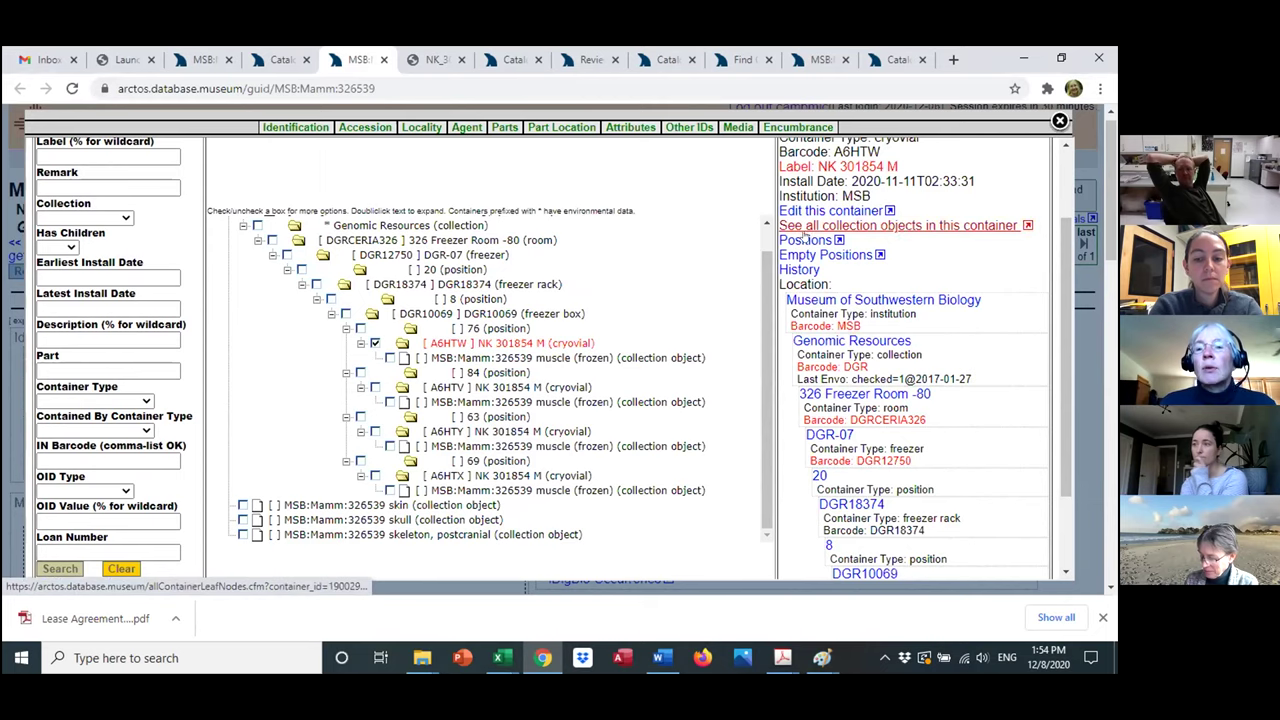
click(795, 271)
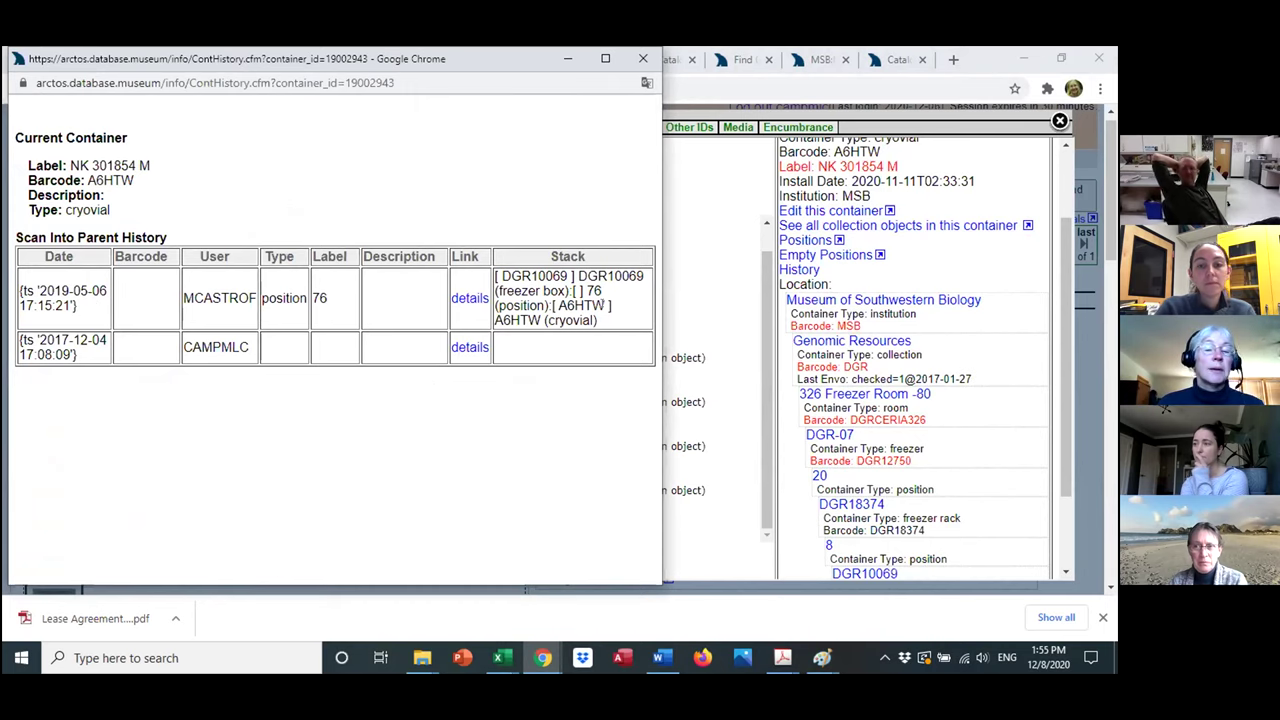
click(643, 62)
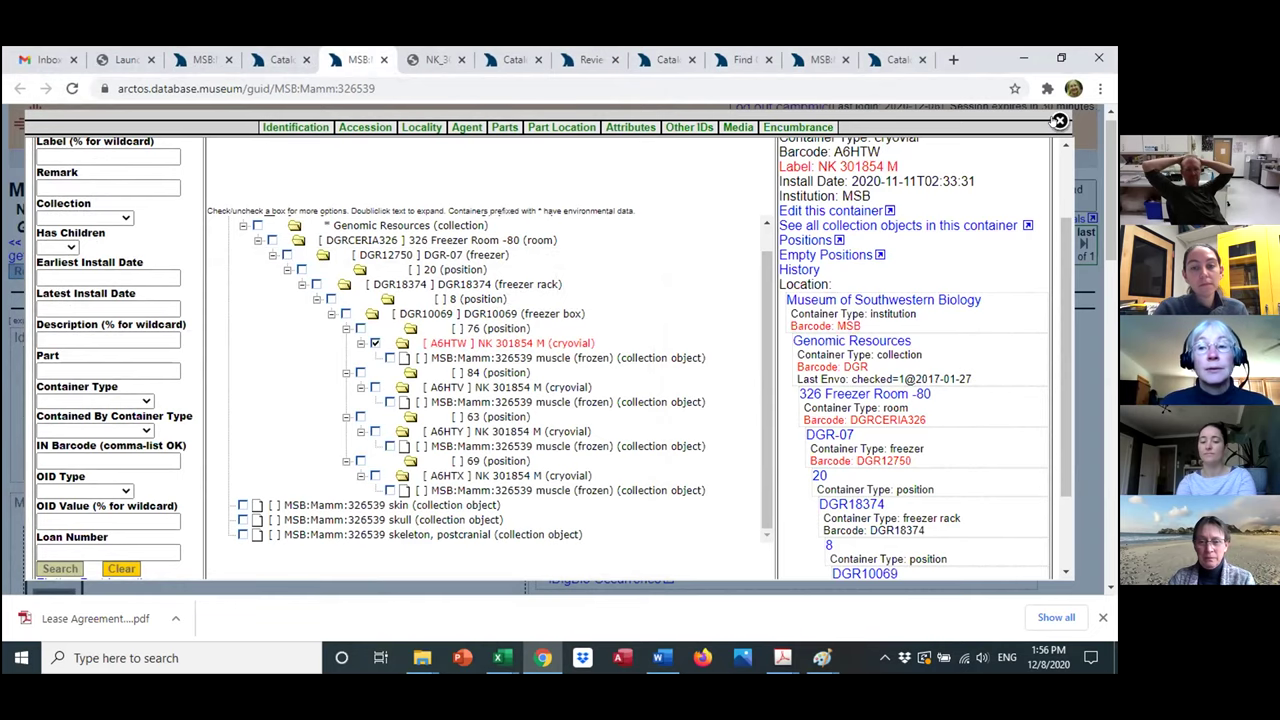
click(1059, 121)
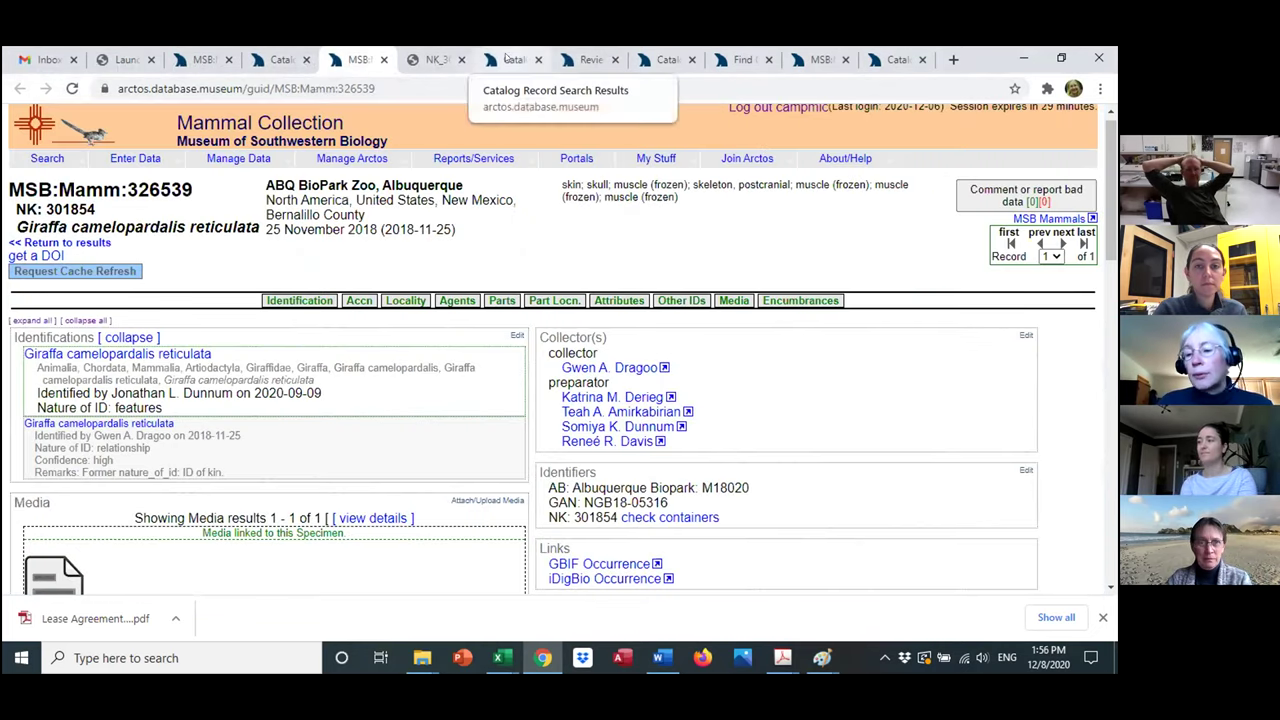
- Look through the open results, loan review and container search pages, and open the MSB:Mamm:330840 record from the catalog results
click(507, 59)
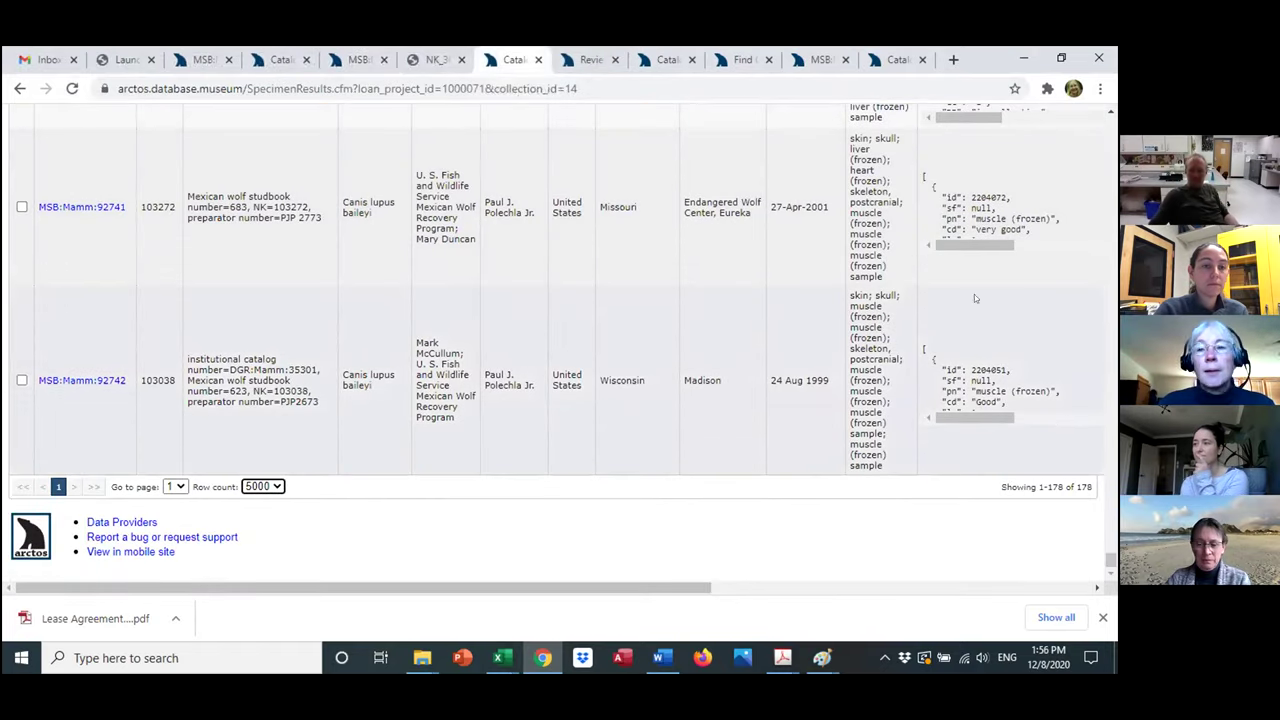
click(593, 59)
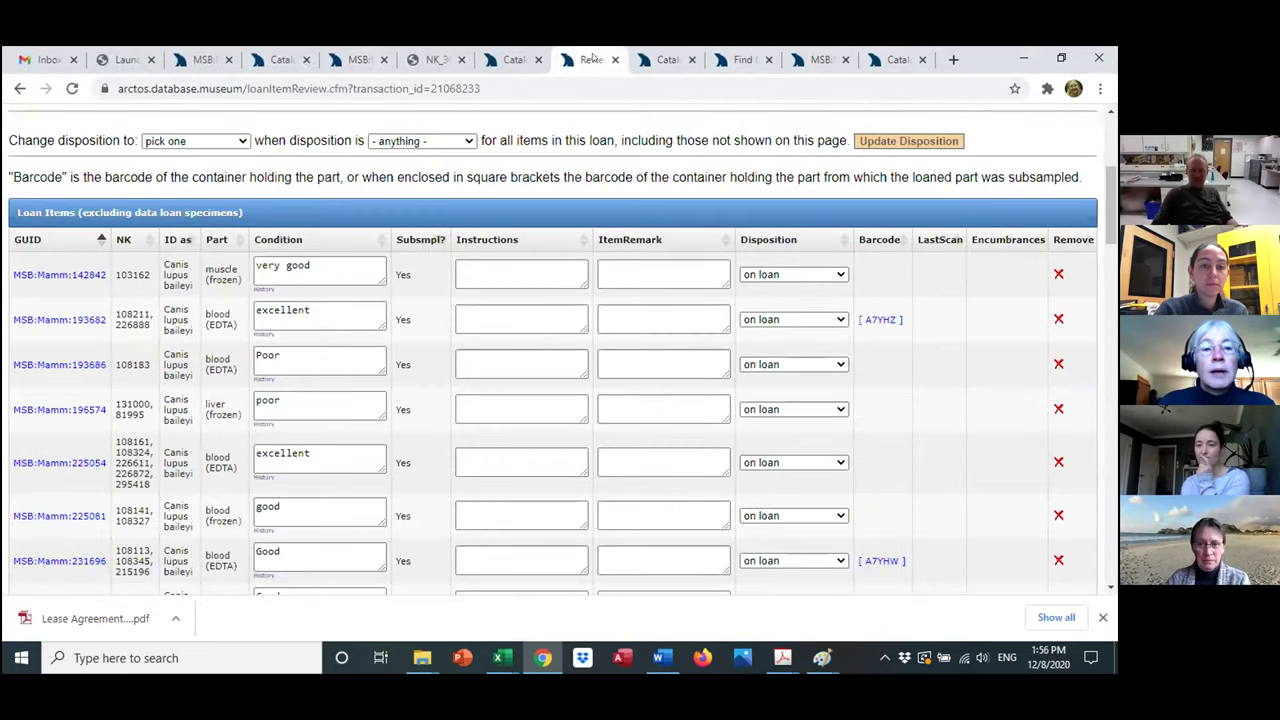
click(661, 62)
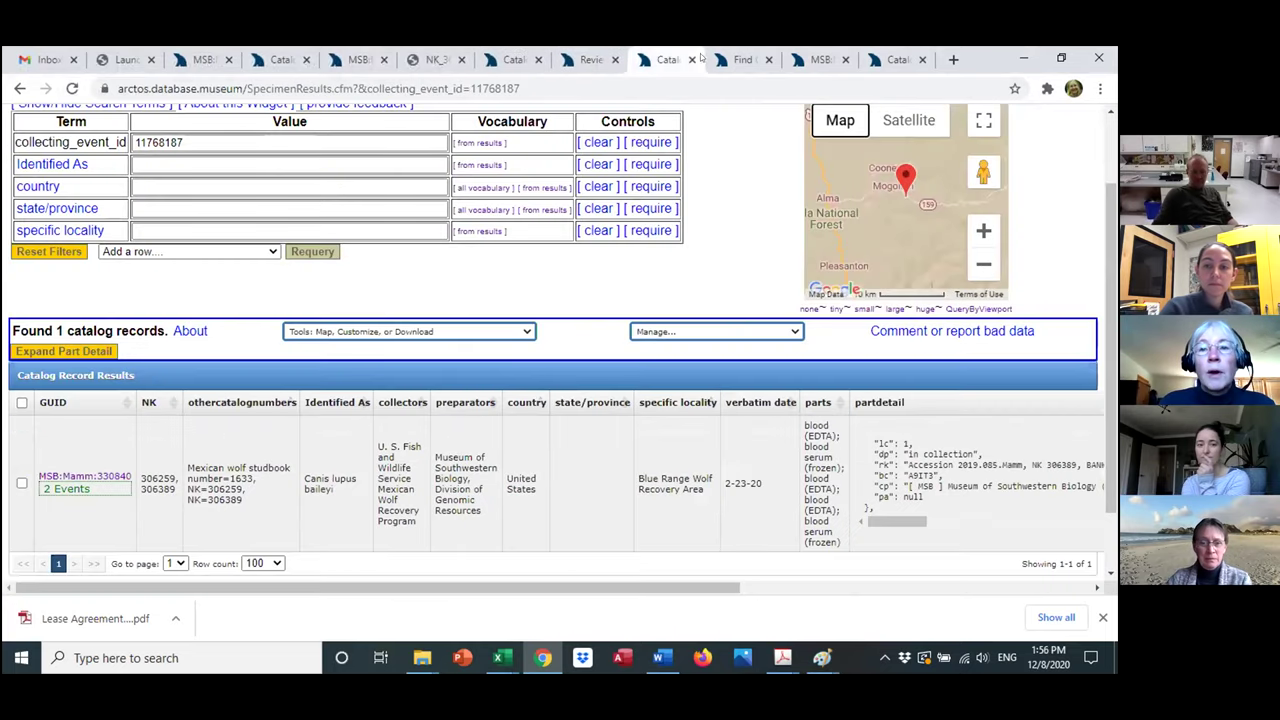
click(735, 60)
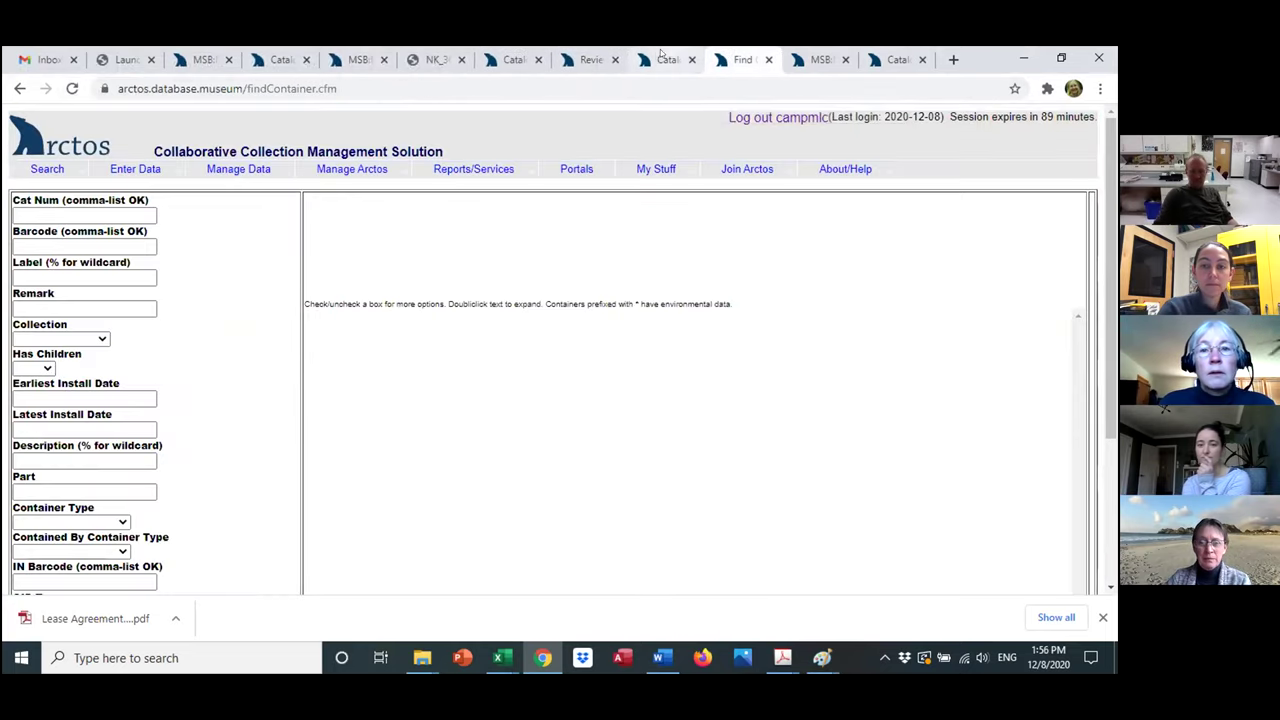
click(665, 60)
click(85, 476)
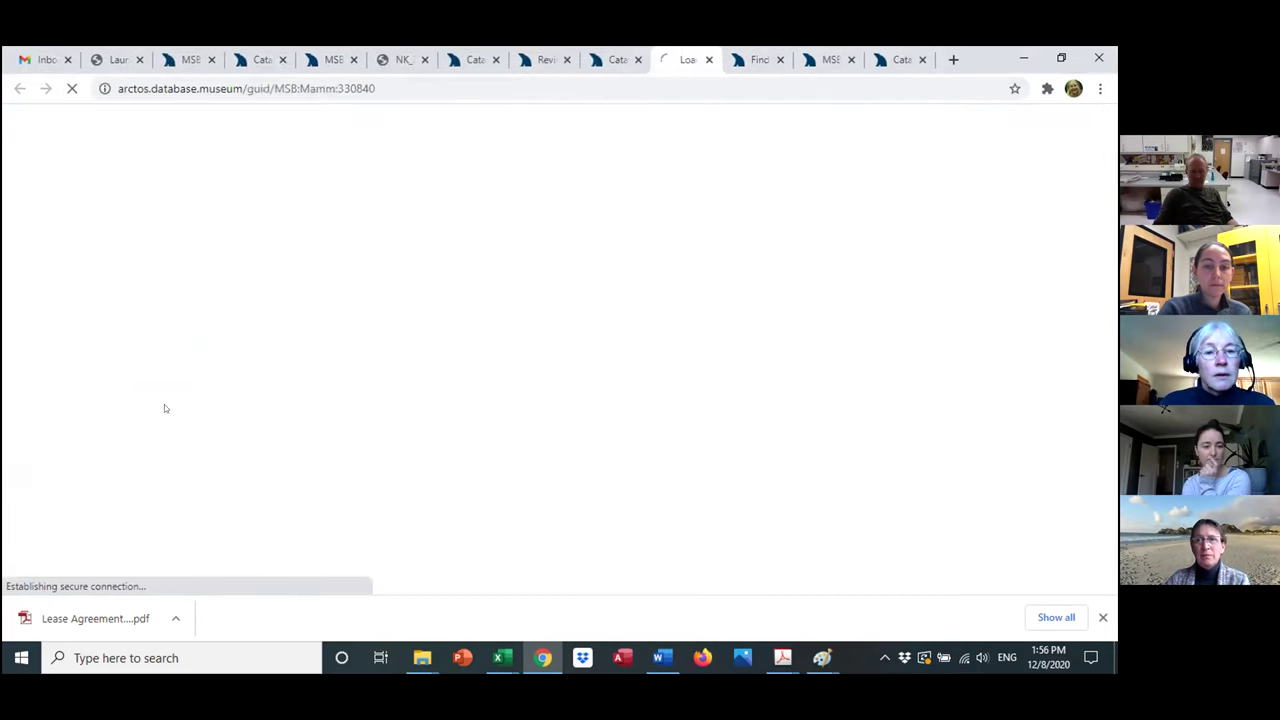
- Expand the wolf record's location events, highlight the components linked to the 2019-12-20 encounter, and view the highlighted parts
scroll(1113, 250, down, 3)
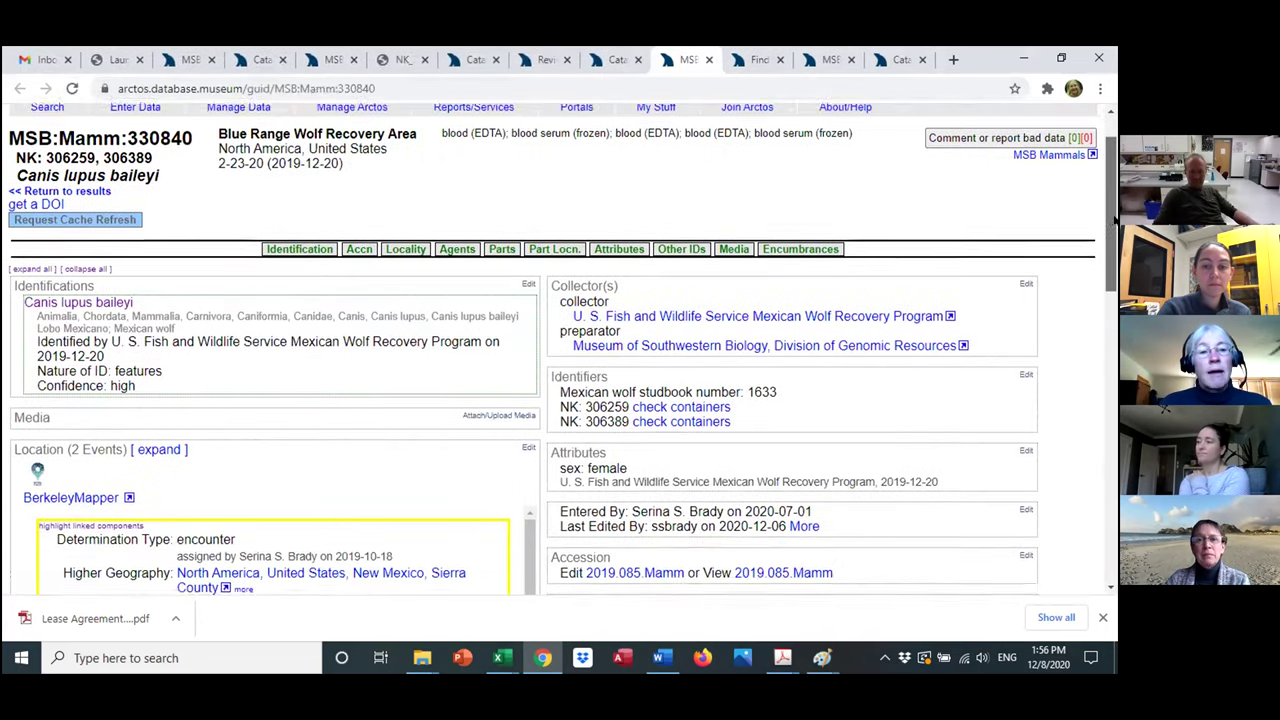
drag(1115, 252, 1115, 303)
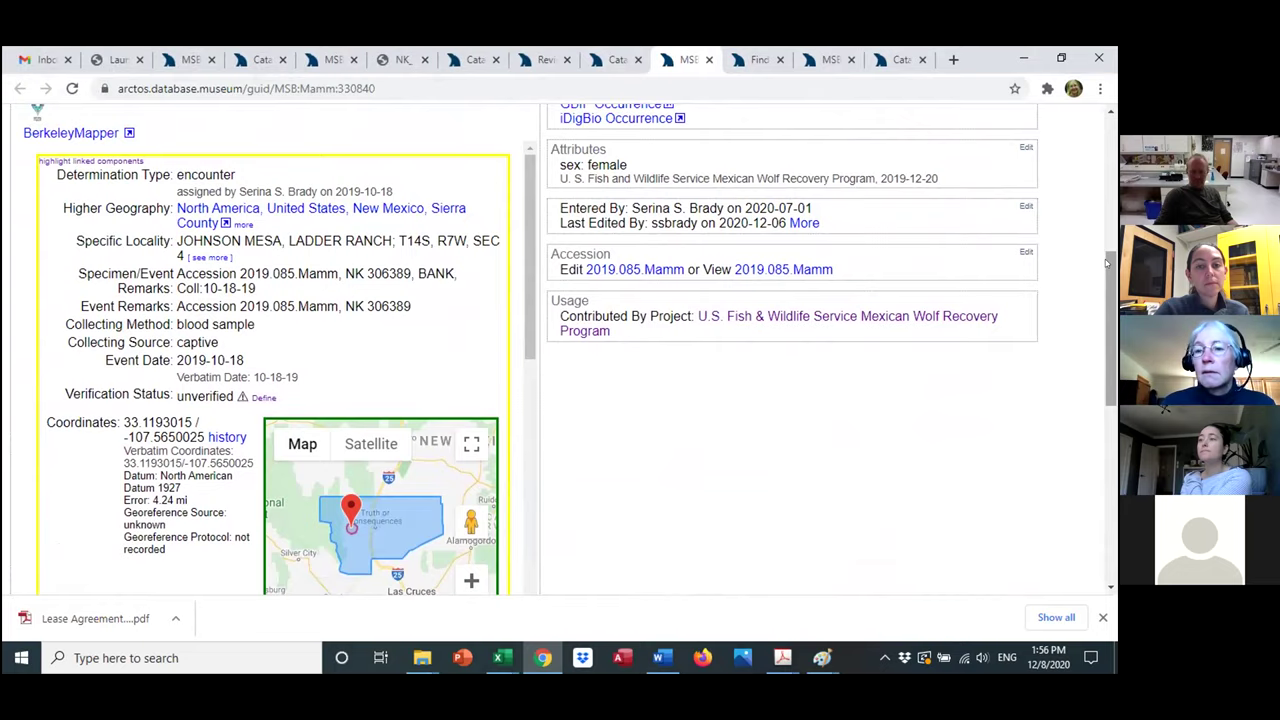
scroll(166, 266, up, 2)
click(160, 236)
drag(1115, 245, 1113, 370)
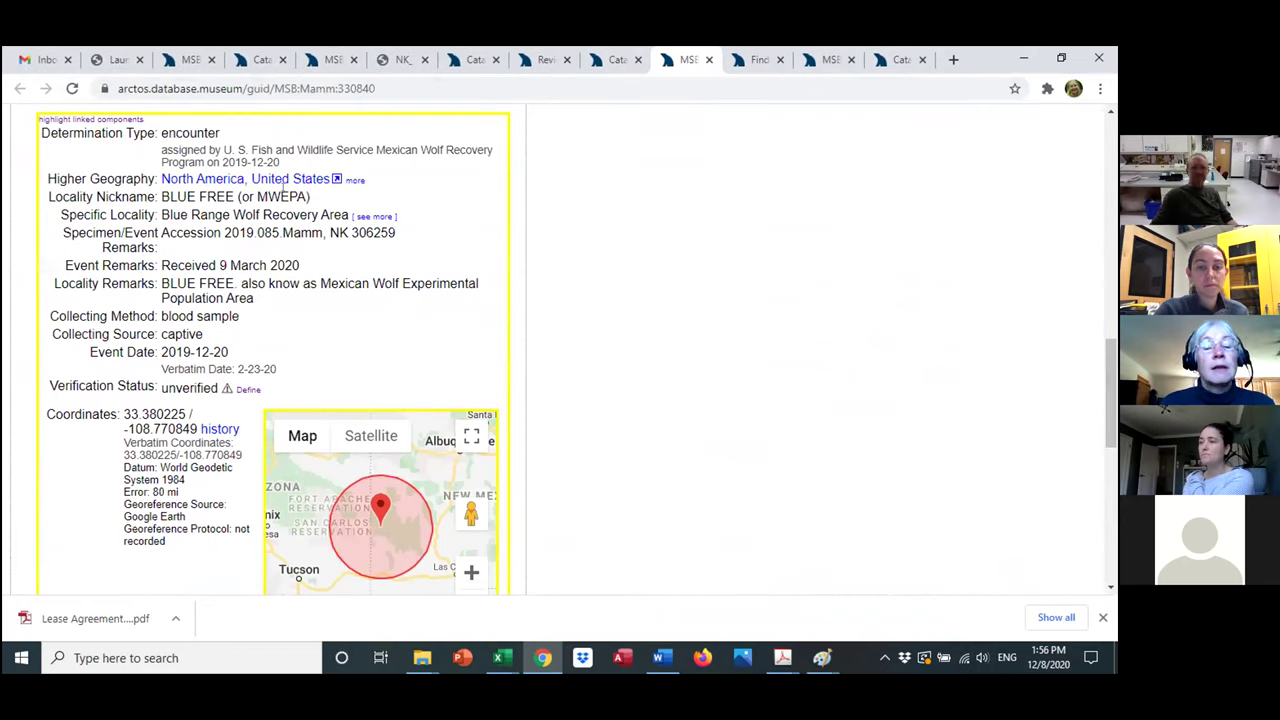
click(90, 120)
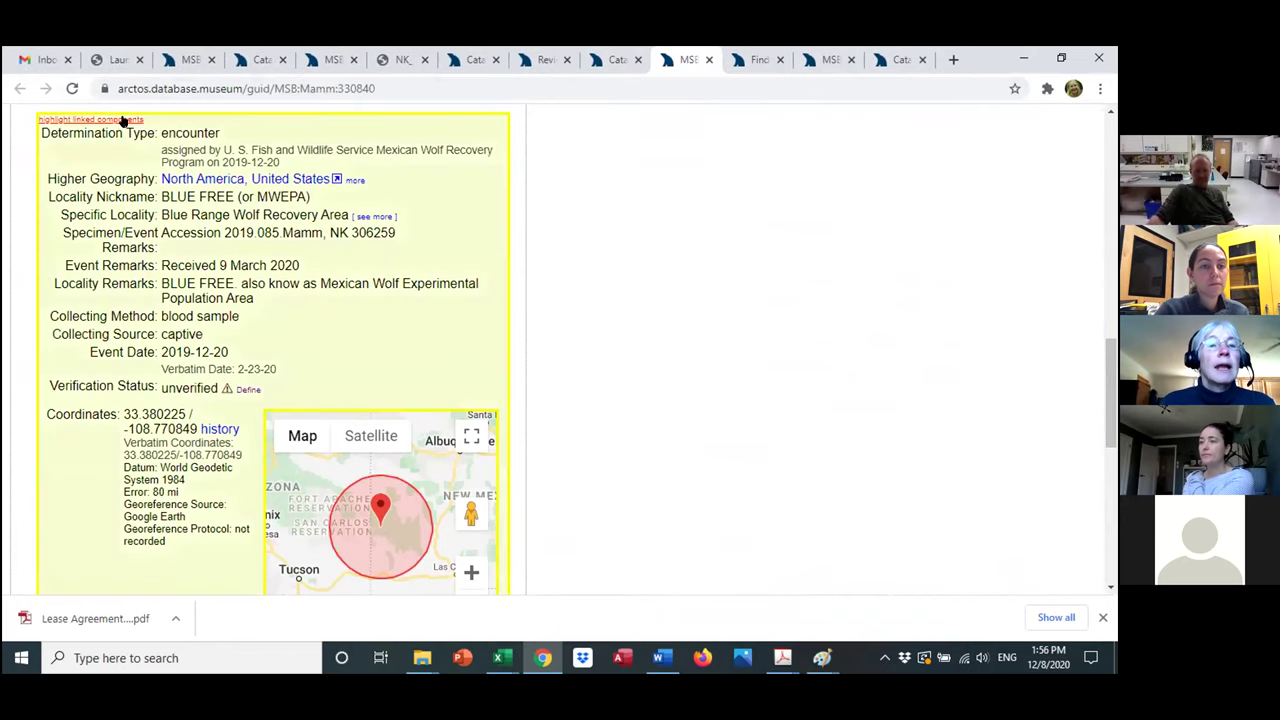
drag(1113, 386, 1115, 495)
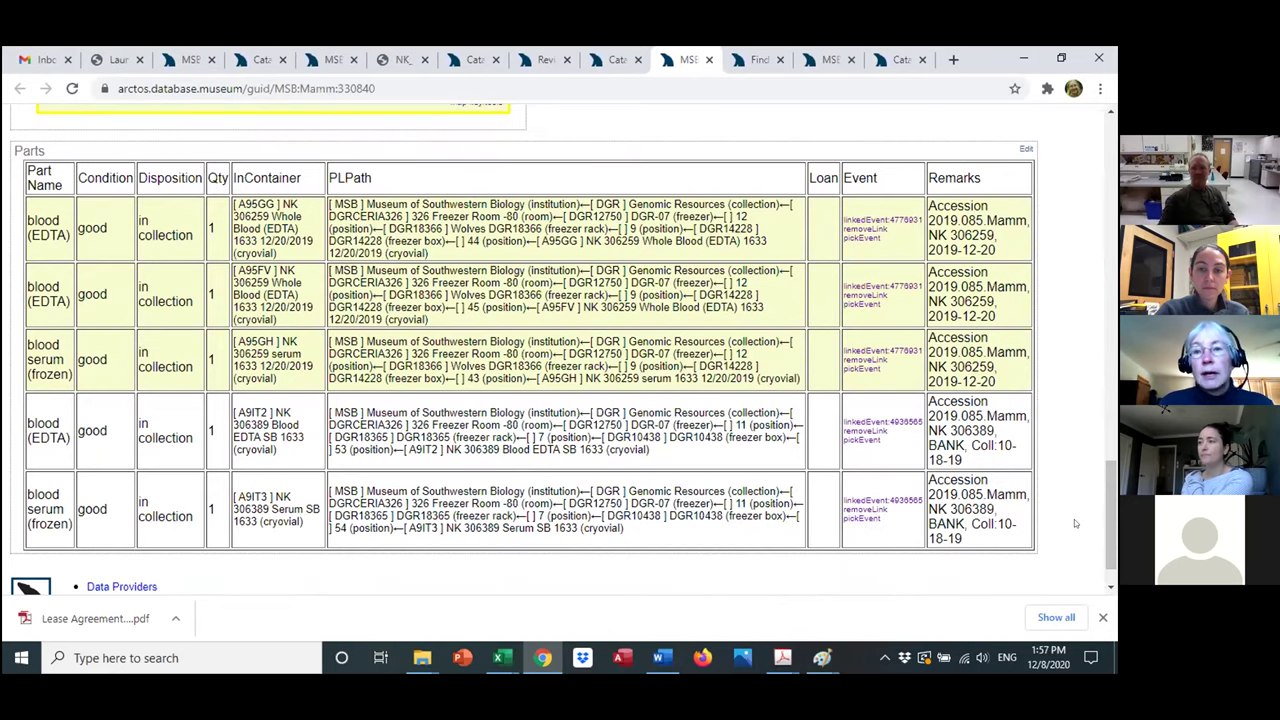
- Switch to the MSB:Mamm:143200 record and highlight the frozen heart, lung, spleen part and its loaned subsample
click(828, 61)
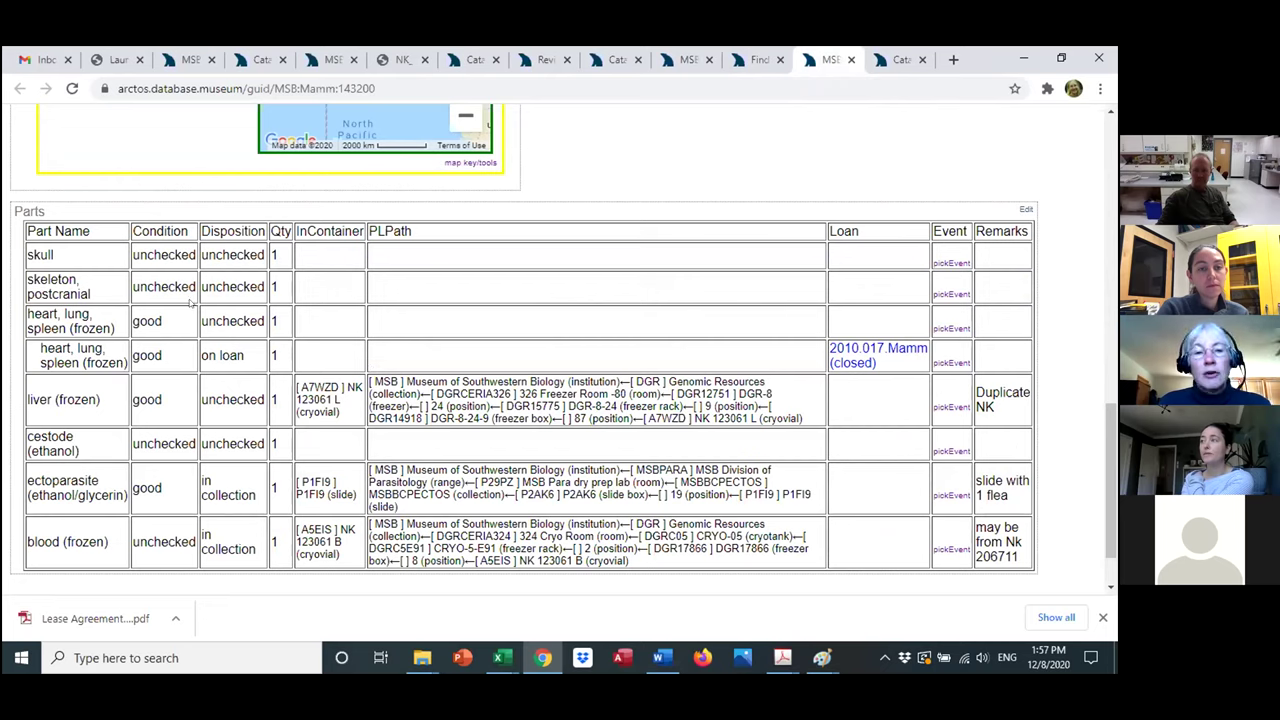
drag(24, 313, 115, 328)
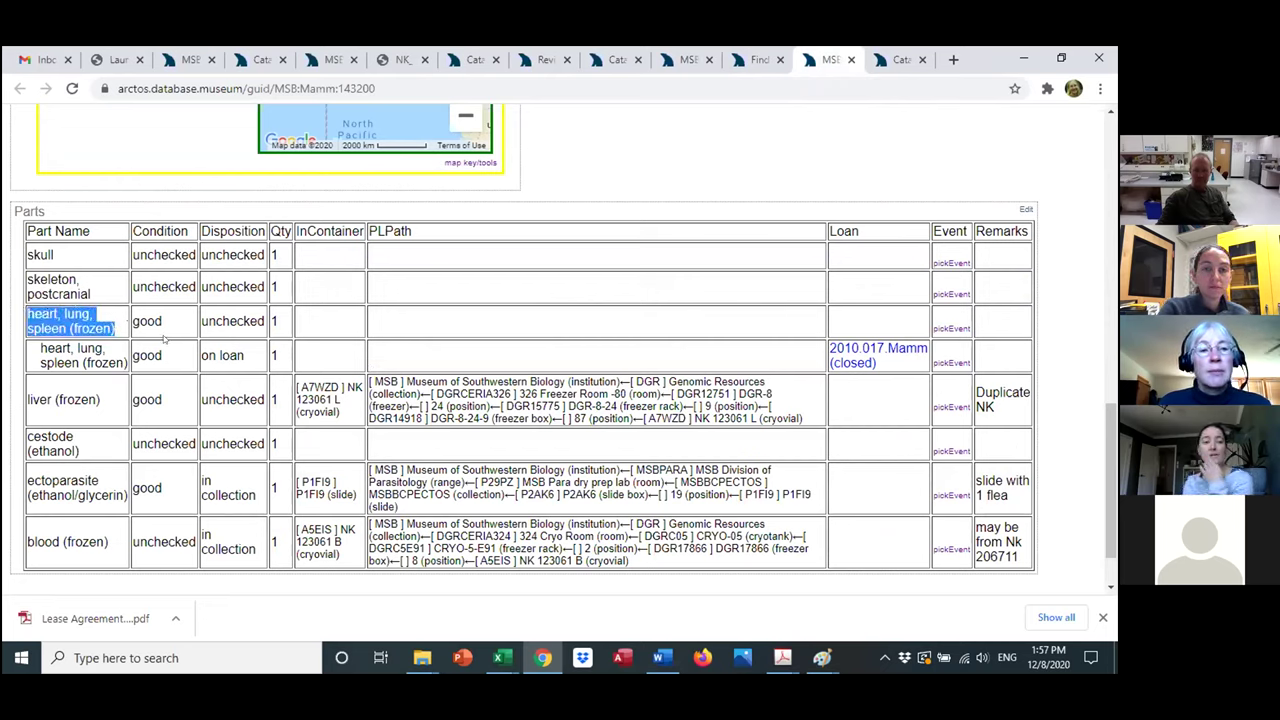
drag(38, 346, 116, 353)
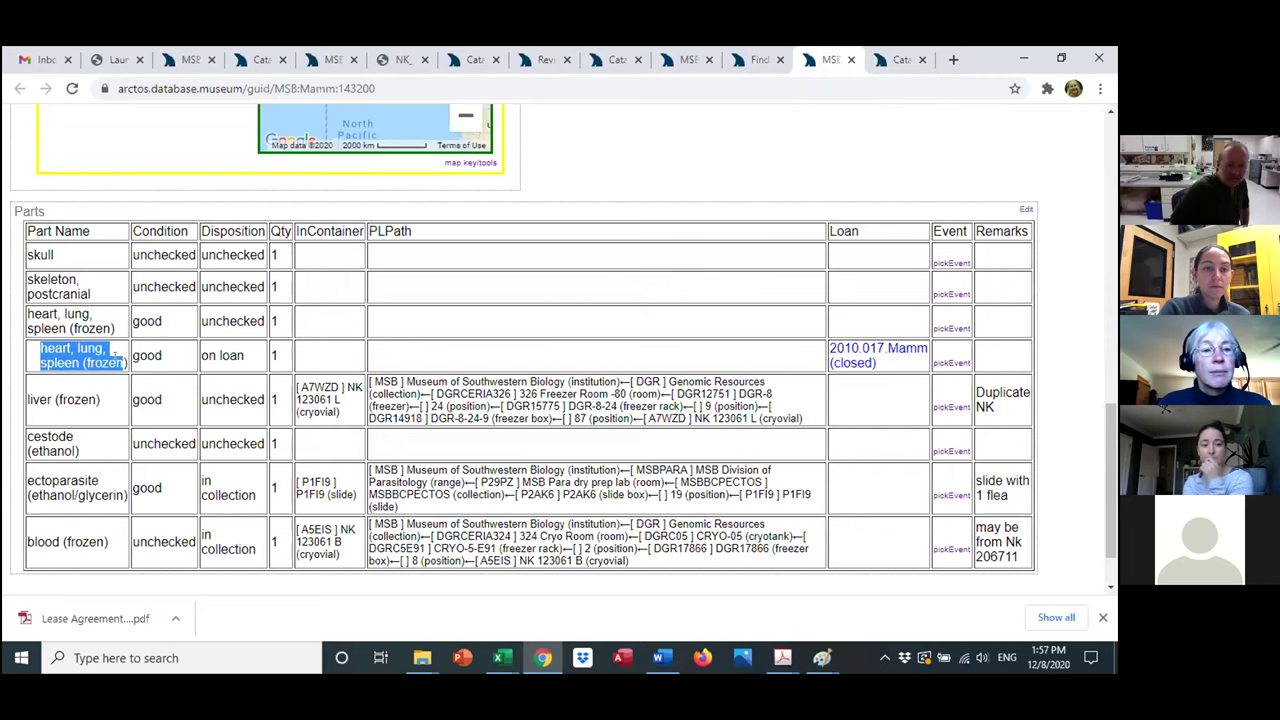
- Open loan 2010.017.Mamm from the subsample's row, open its loan item review, and examine the items' subsample status, dispositions and barcodes
click(876, 350)
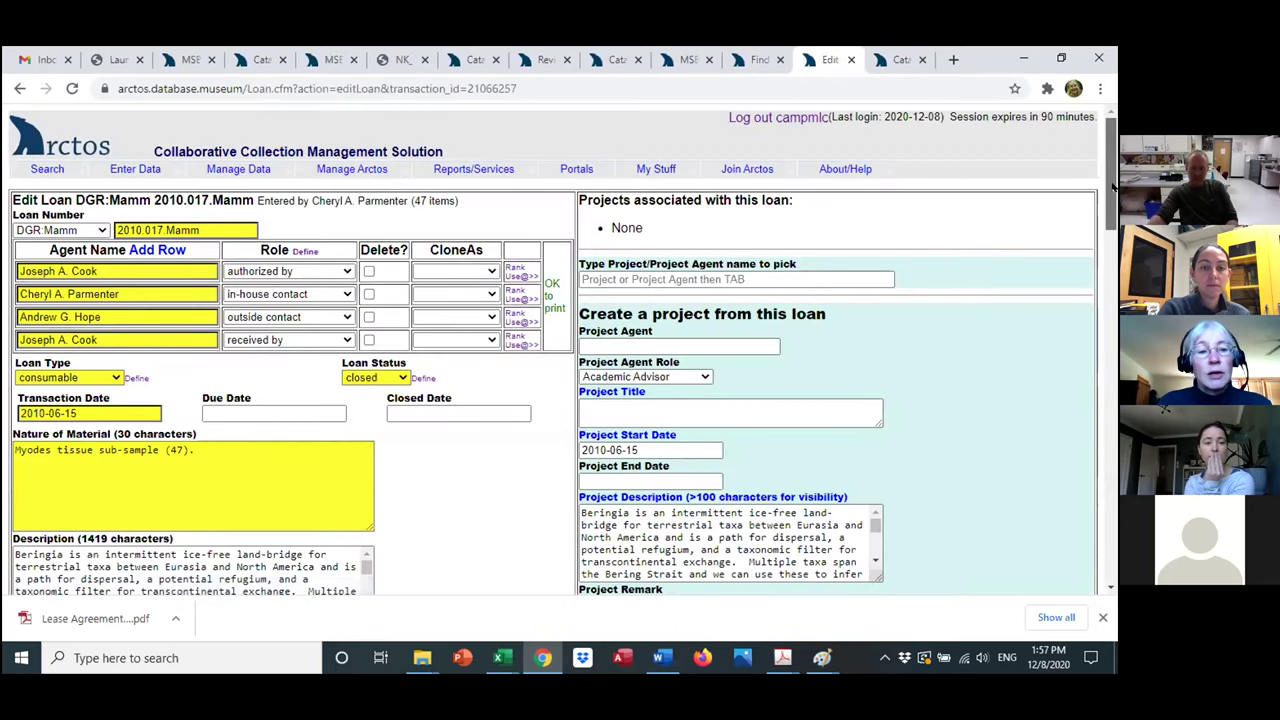
drag(1113, 205, 1110, 335)
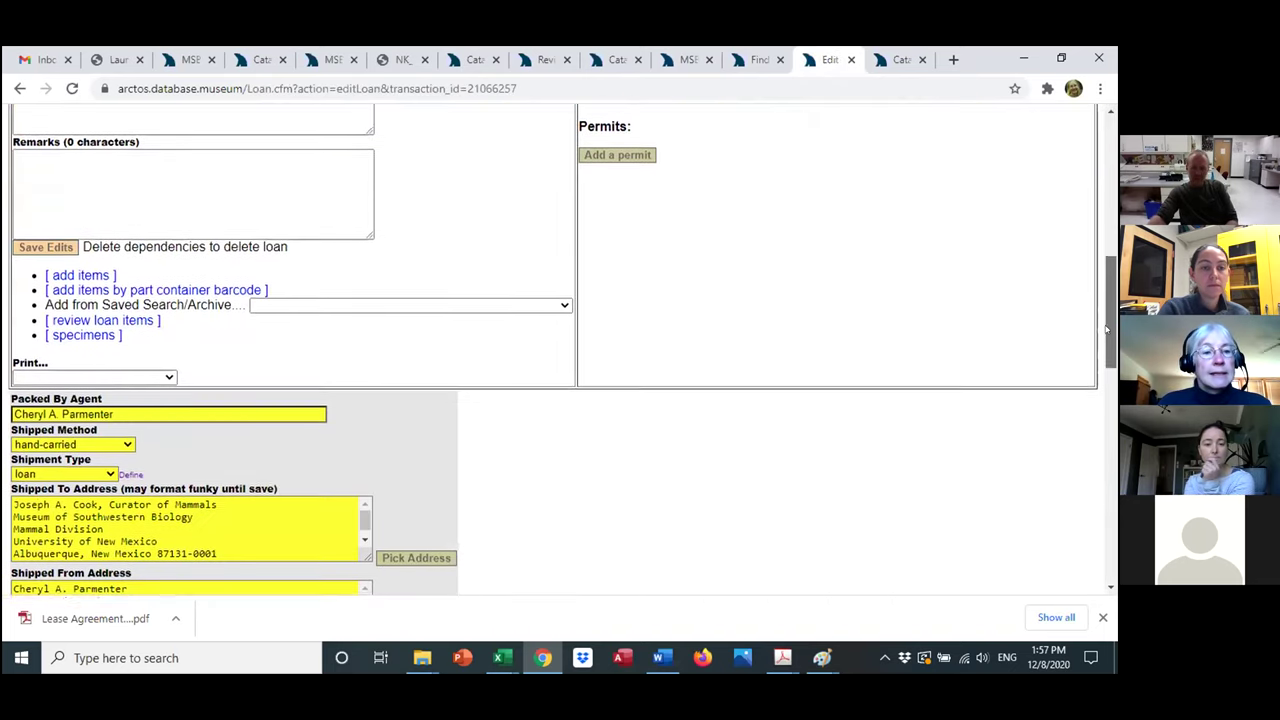
click(125, 317)
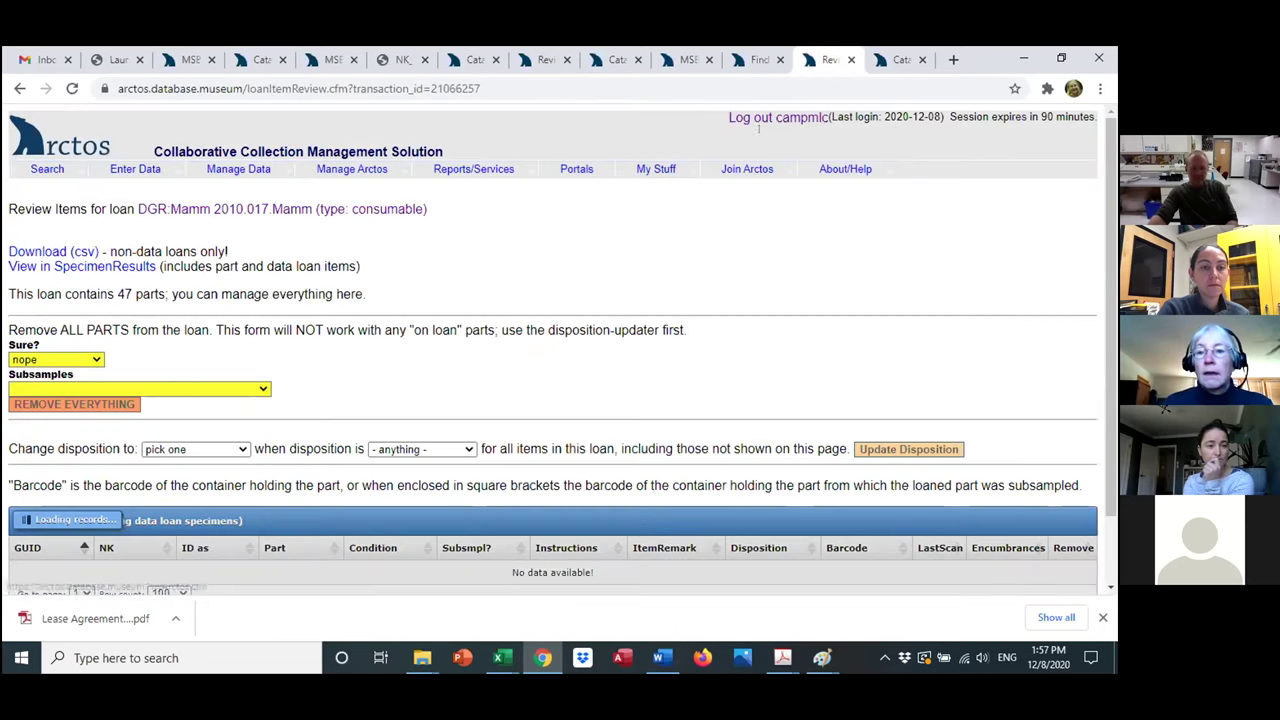
drag(1113, 212, 1111, 440)
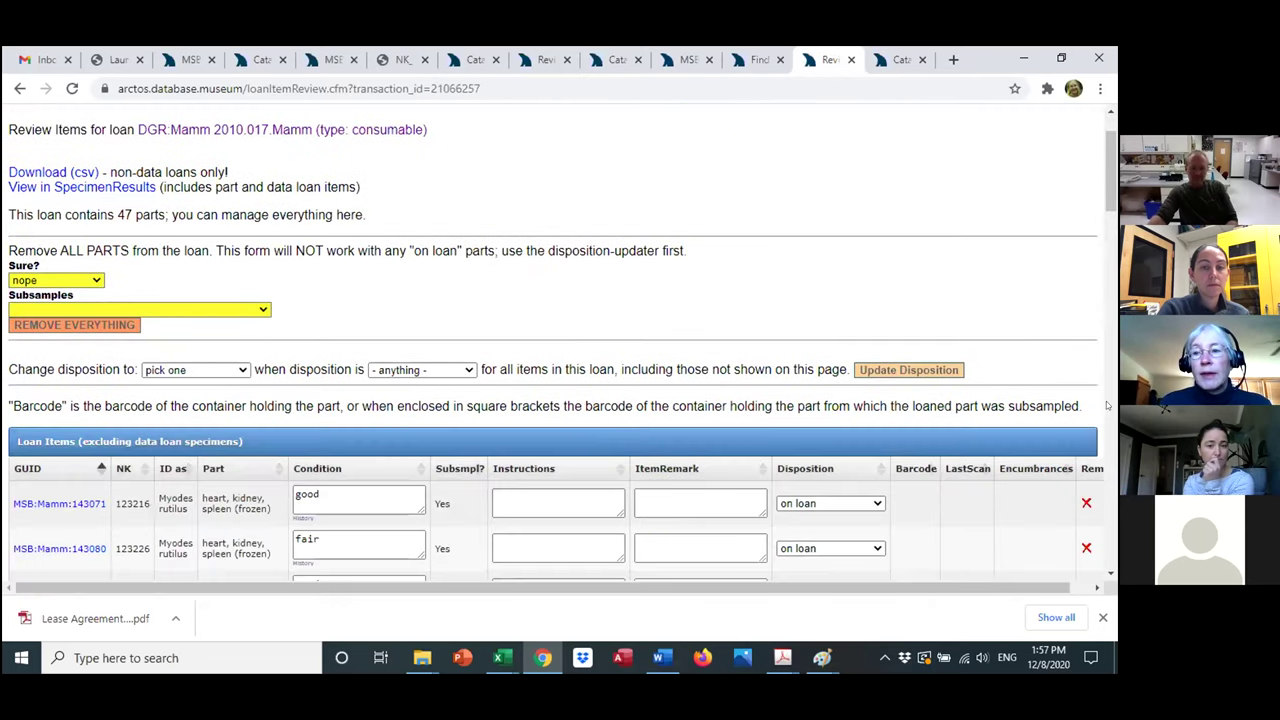
drag(1113, 183, 1108, 325)
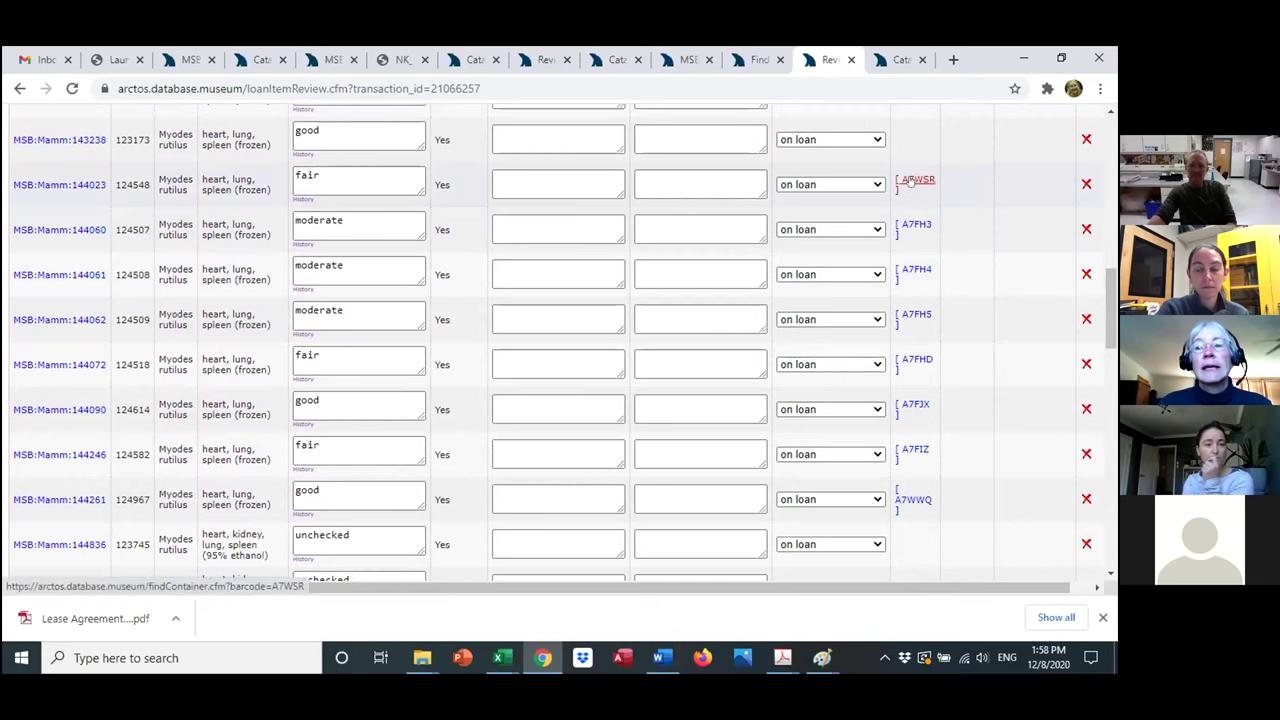
drag(1113, 307, 1115, 147)
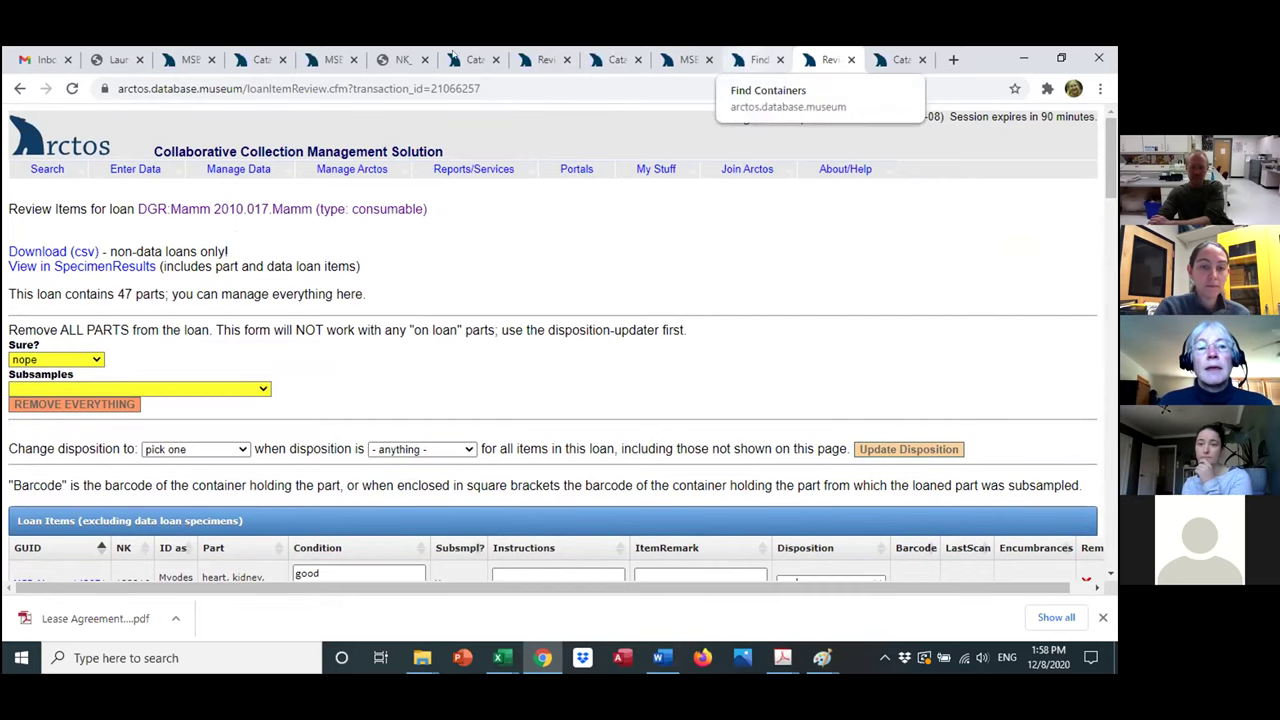
- Return from the loan pages to the MSB:Mamm:143200 record and review its locality, attributes, usage and parts, ending at the record header
click(19, 88)
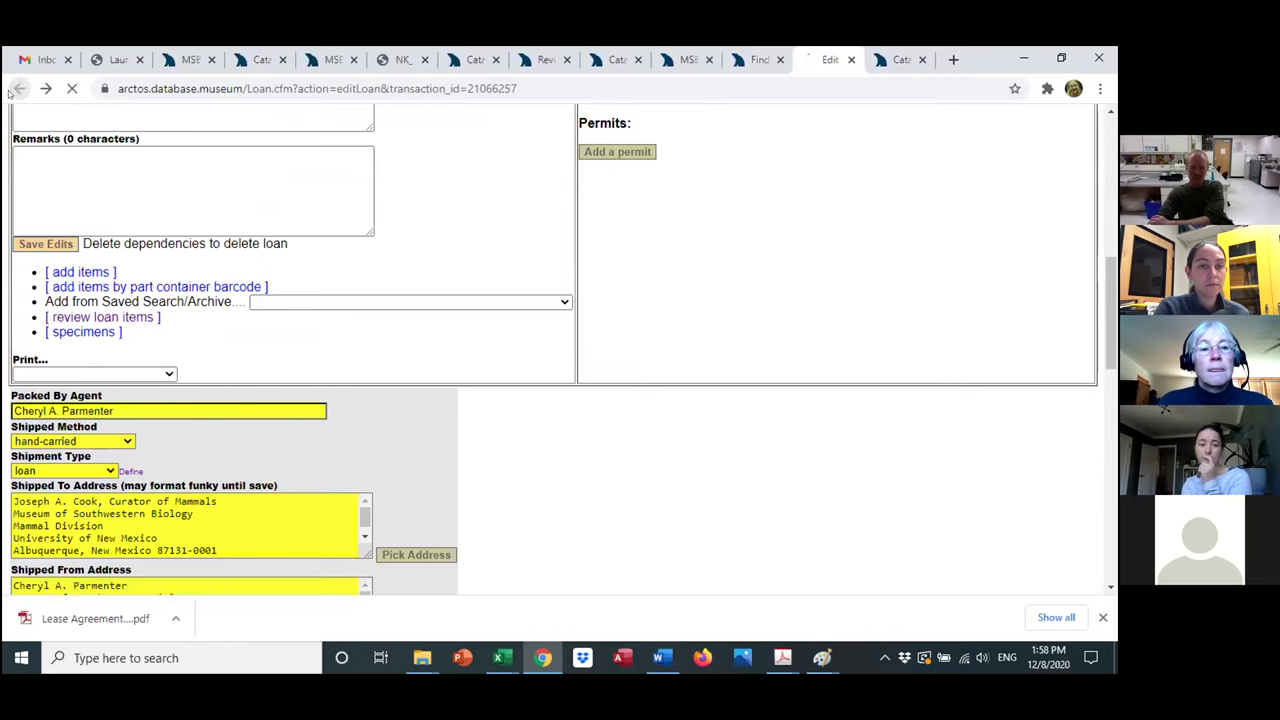
click(19, 88)
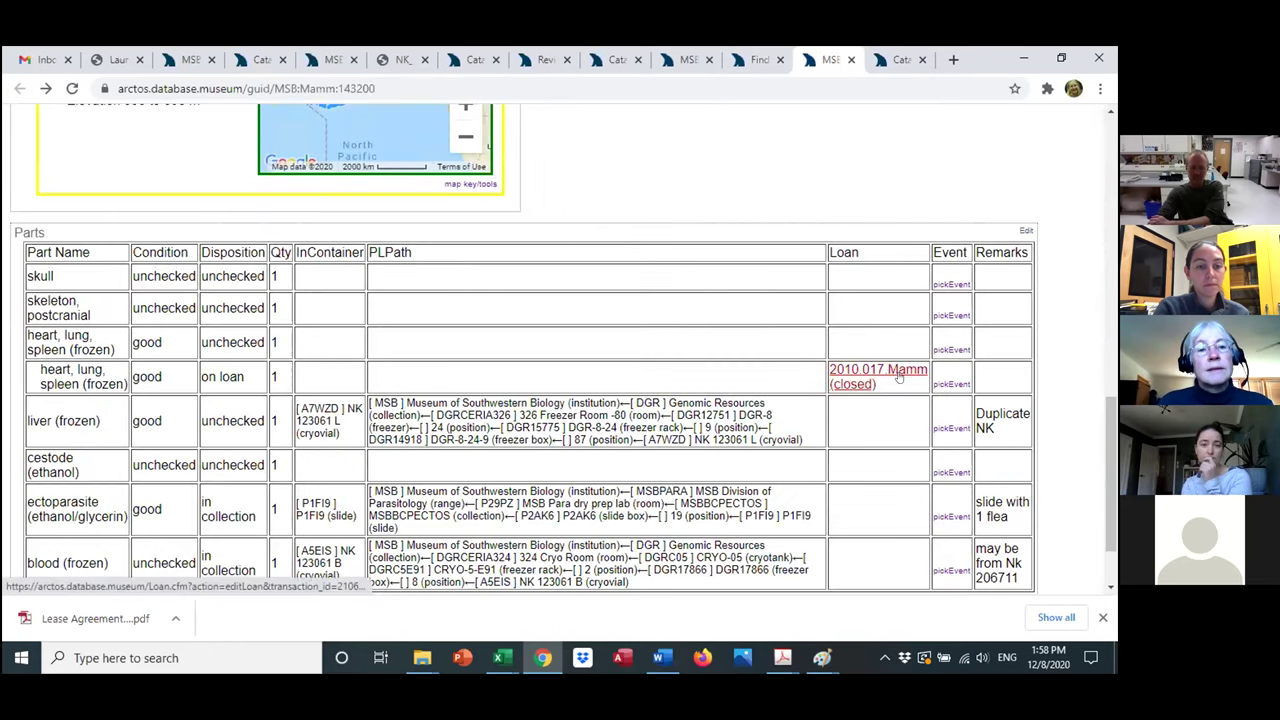
scroll(1110, 400, down, 1)
scroll(1112, 397, up, 1)
scroll(1112, 397, up, 4)
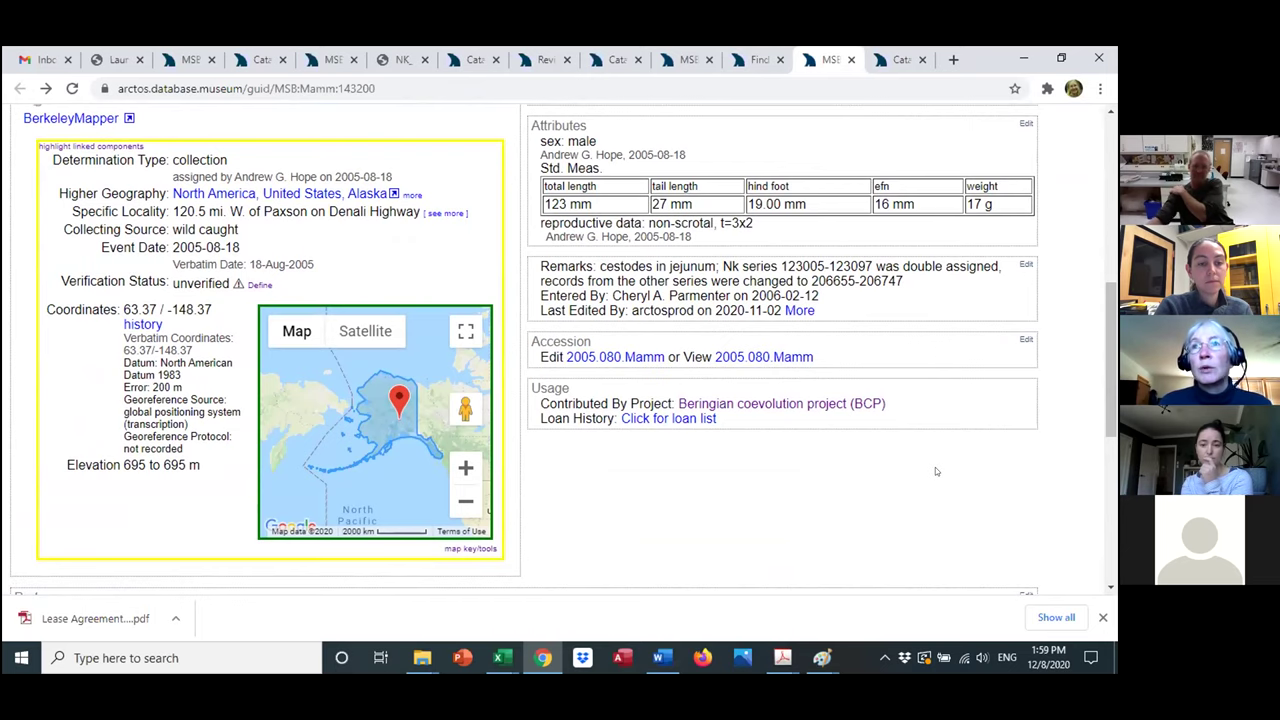
drag(1113, 434, 1115, 494)
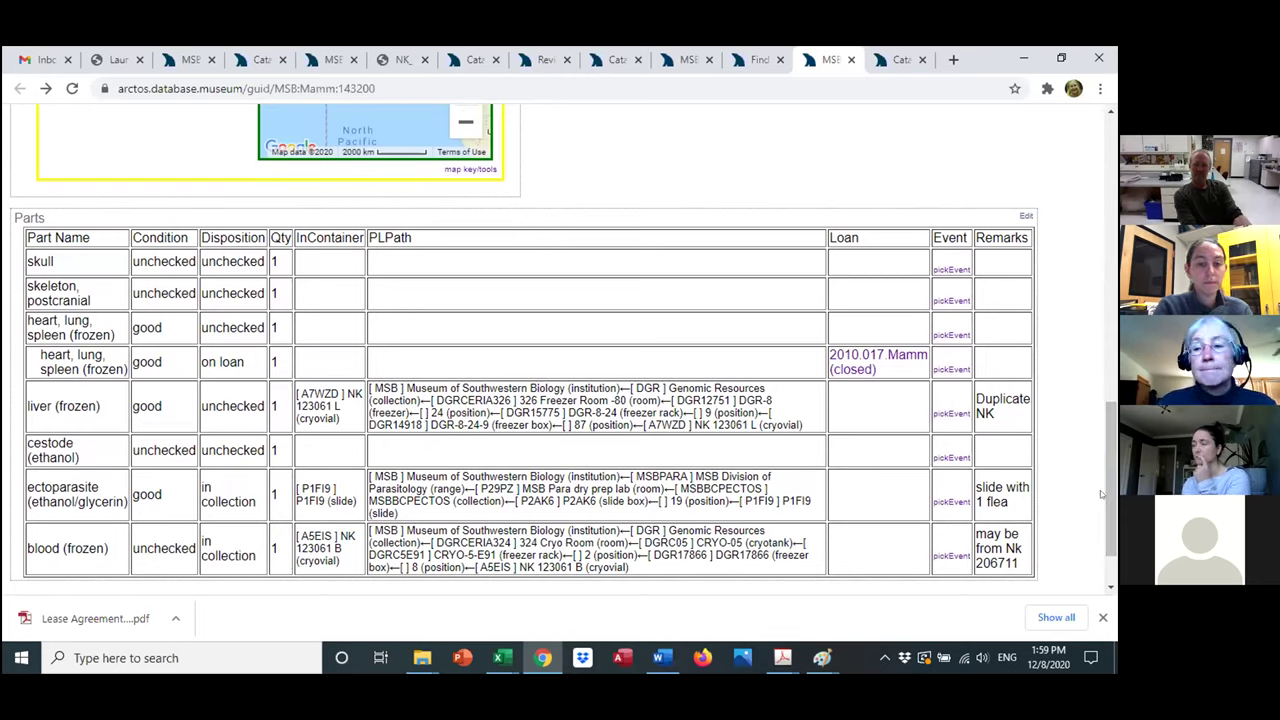
drag(1106, 491, 1114, 186)
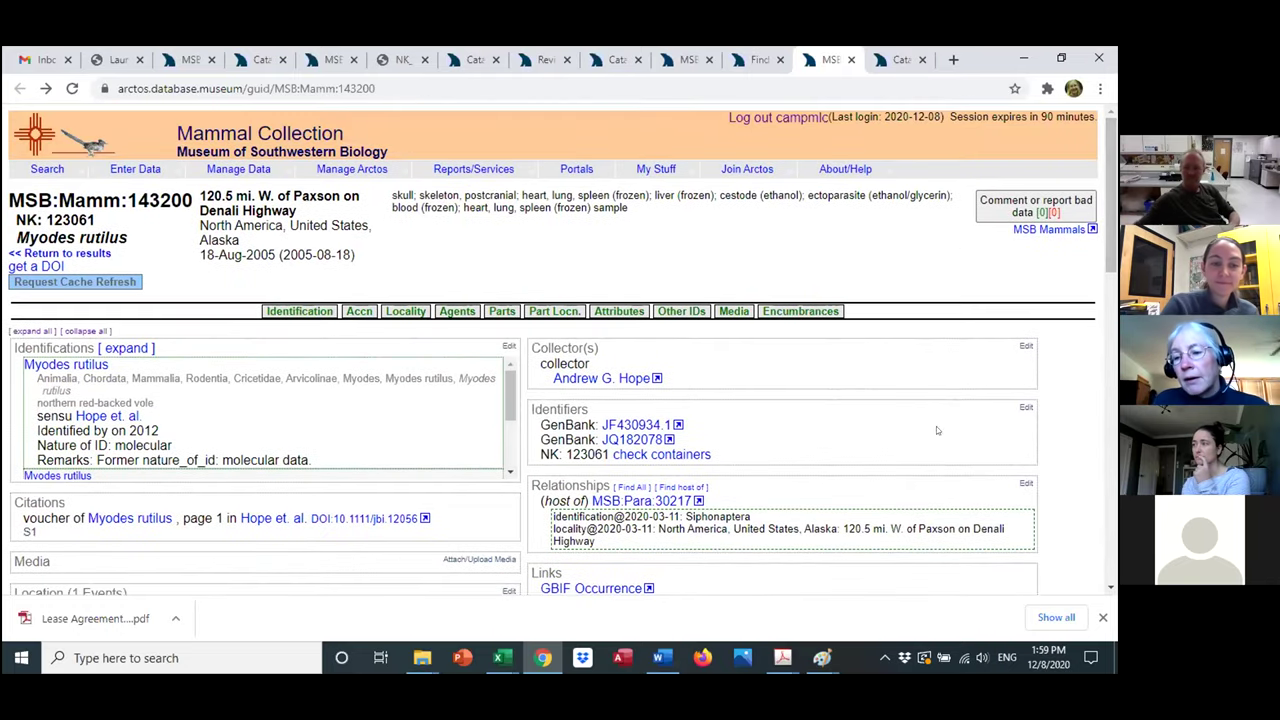